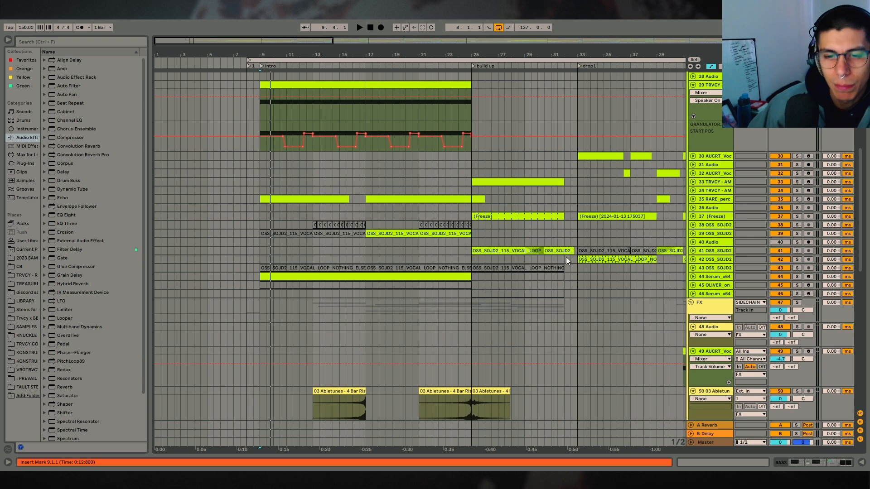
- Inspect the clips on percussion track 35, fold it again and unfold Serum track 44
click(322, 200)
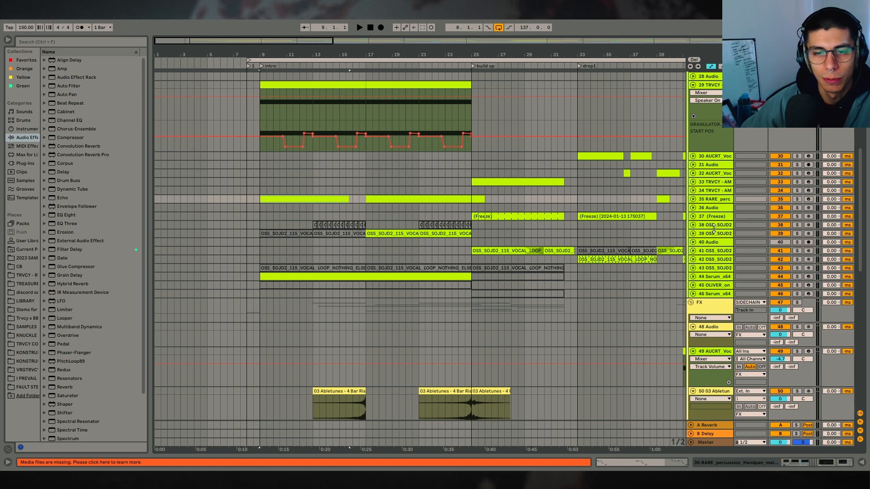
click(692, 199)
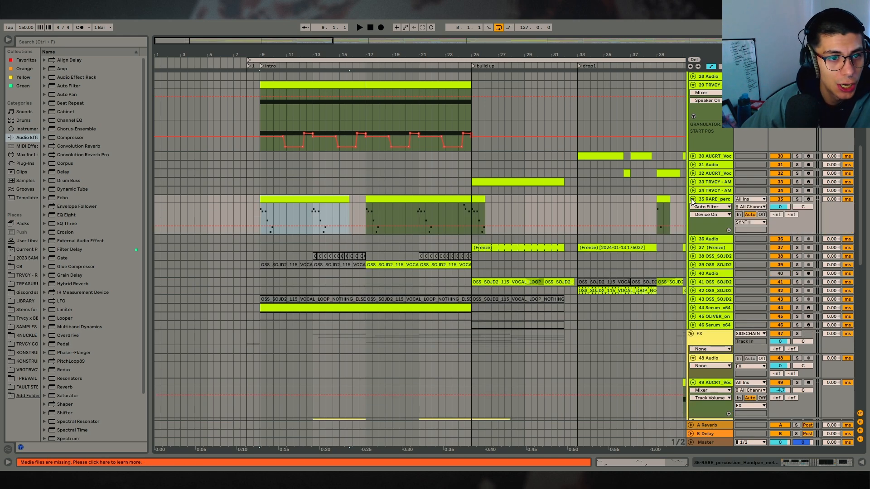
click(692, 200)
click(693, 277)
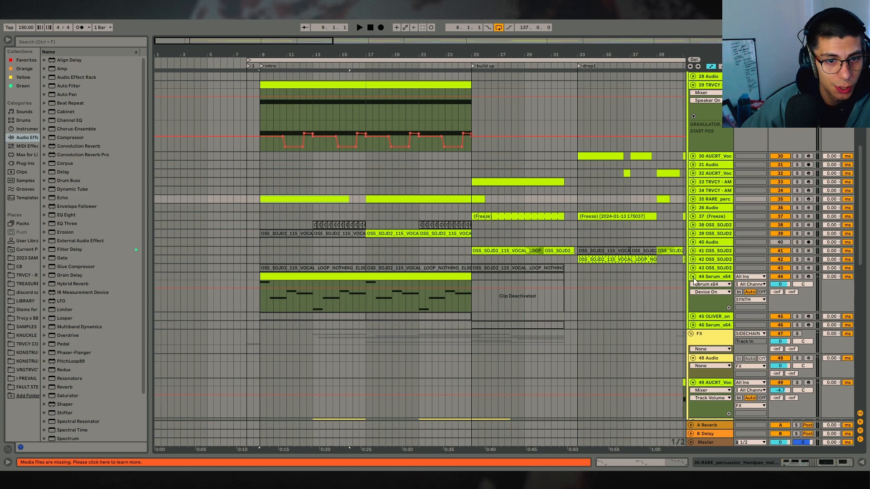
- Unfold the VOX group and select the vocal MIDI clip on track 67
scroll(447, 248, down, 10)
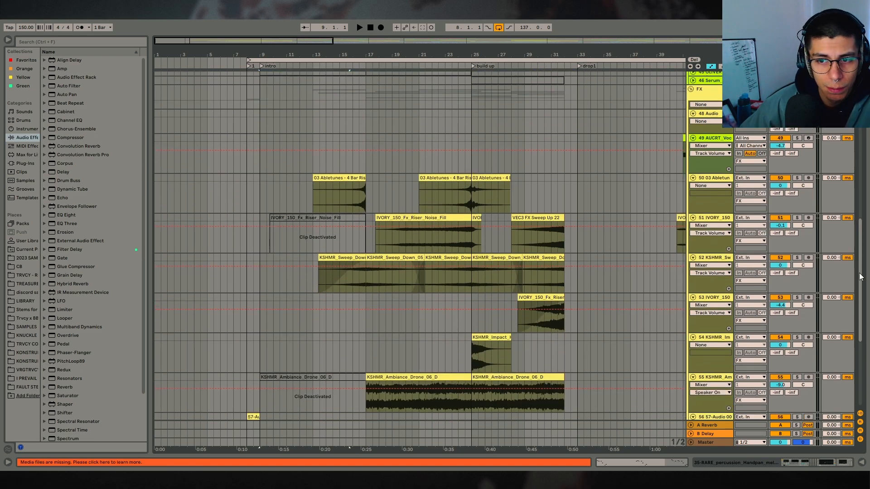
drag(861, 277, 827, 351)
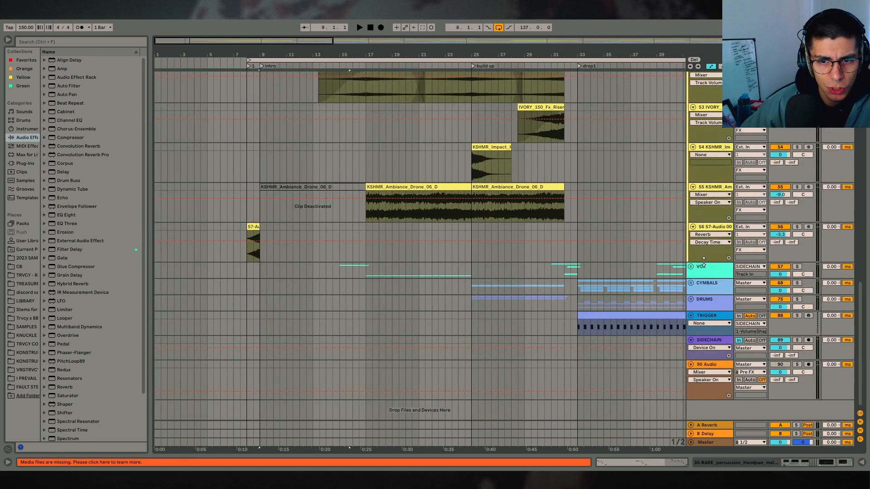
click(690, 266)
scroll(455, 303, down, 10)
click(373, 343)
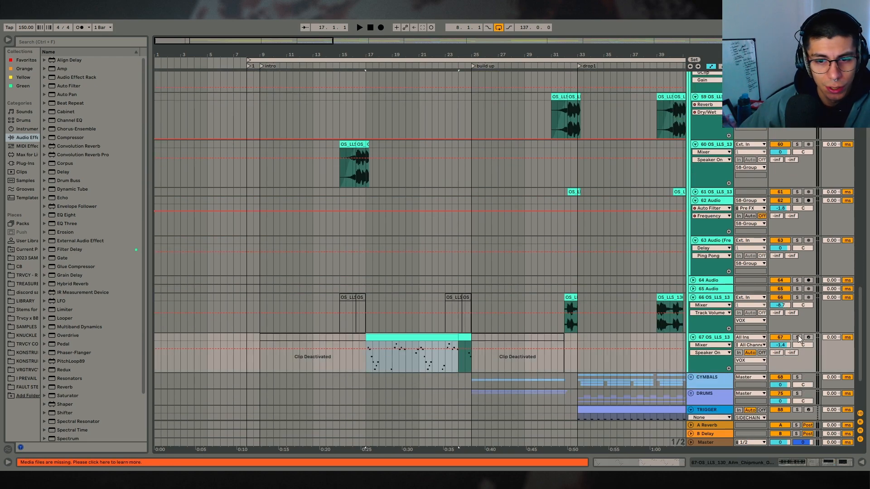
- Select the full track 67 clip from bar 17 to bar 25 and show the track's device chain
scroll(666, 228, up, 5)
scroll(720, 305, down, 5)
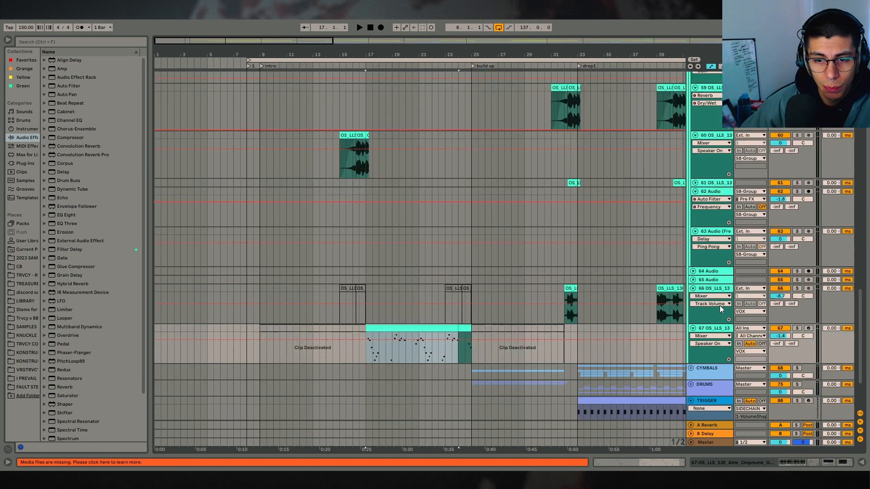
scroll(719, 305, down, 1)
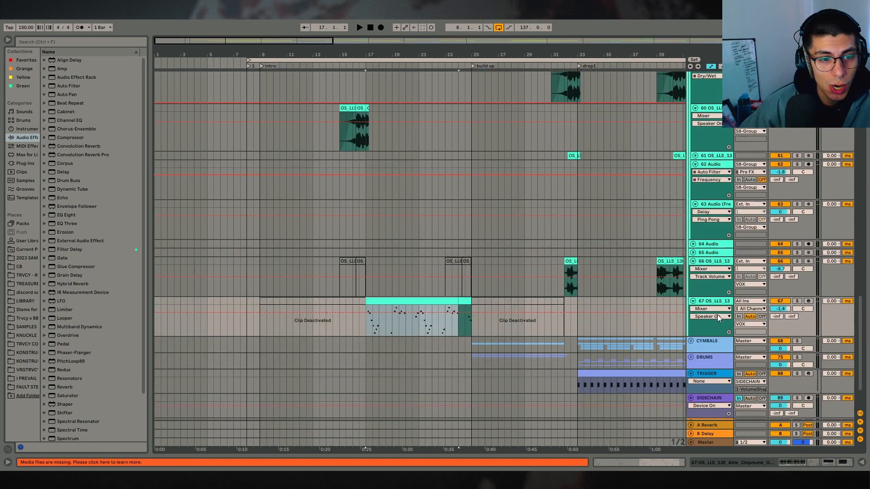
click(466, 301)
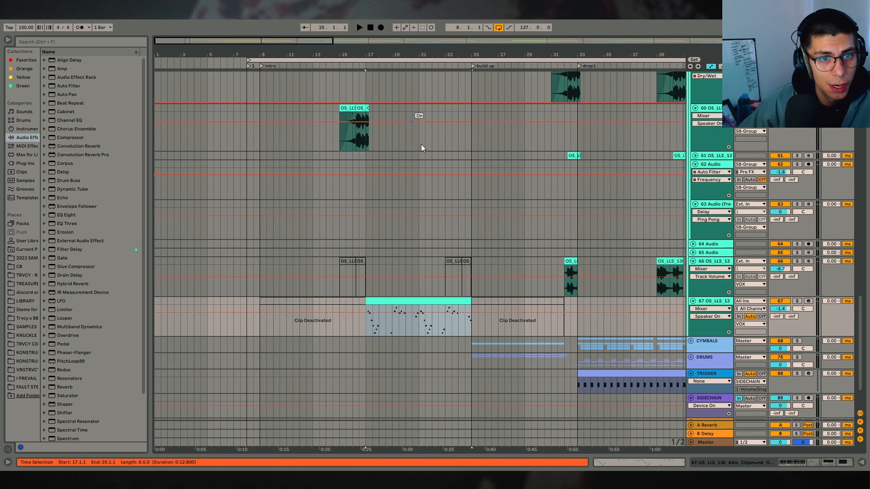
double_click(399, 301)
click(706, 462)
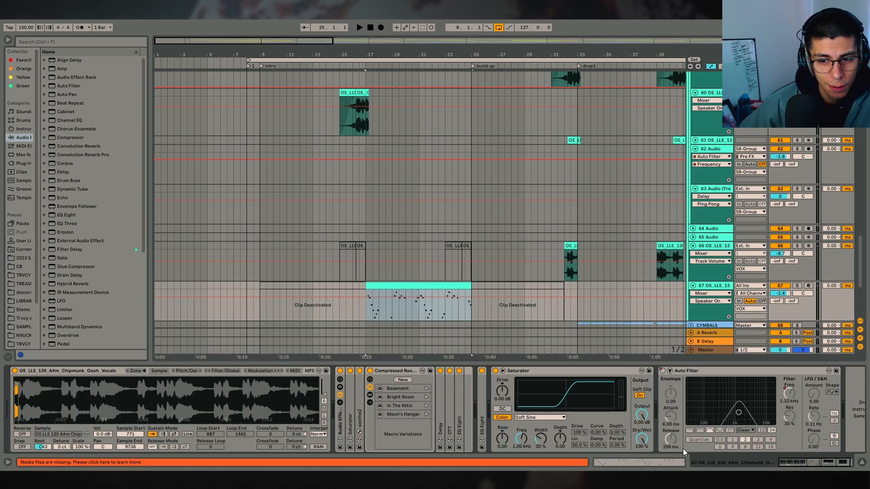
- Zoom into the Chipmunk Oooh Vocals waveform in the sampler and locate its source sample in the browser
drag(32, 390, 33, 414)
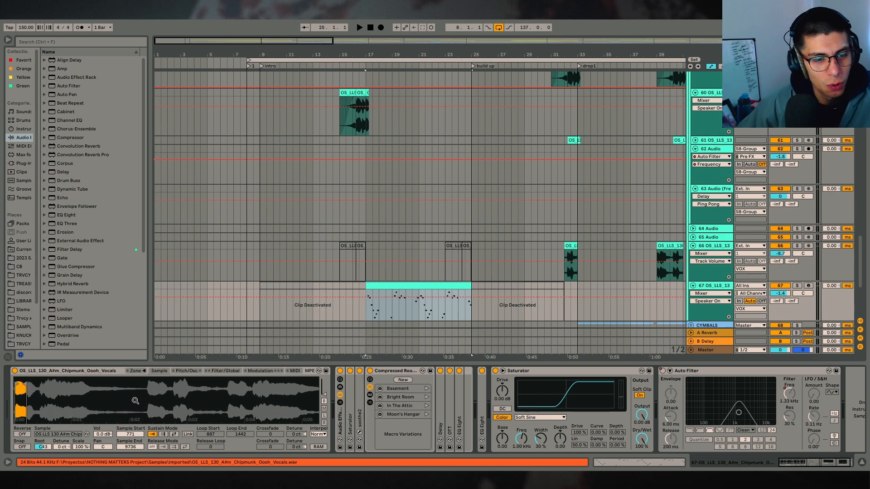
click(86, 434)
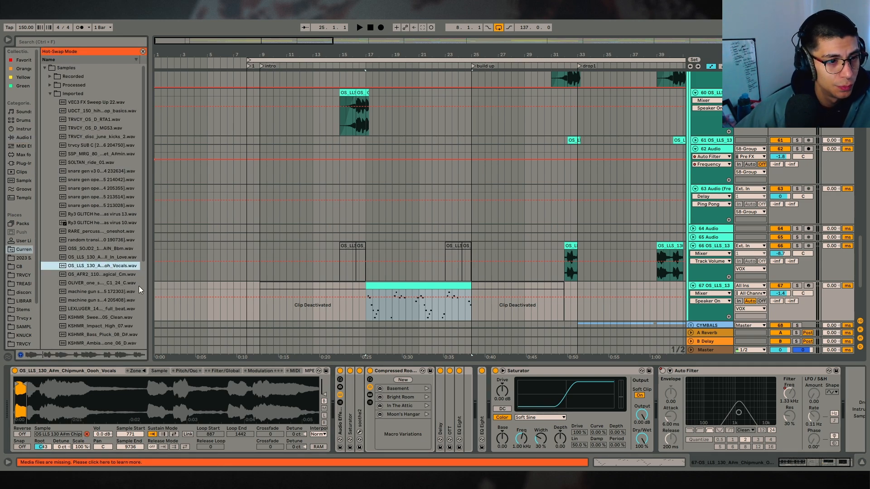
scroll(140, 290, down, 1)
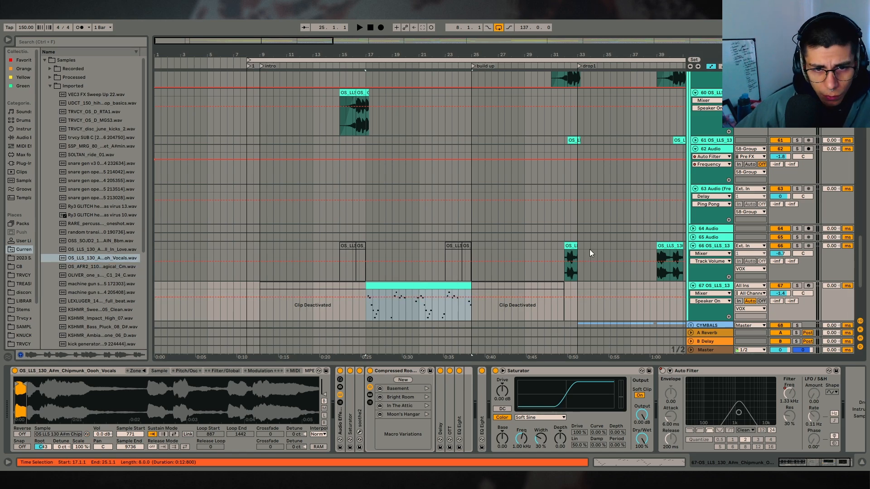
- Solo vocal track 67 and bypass its Audio Effect Rack and the EQ Eight and Saturator that follow it
drag(573, 55, 413, 240)
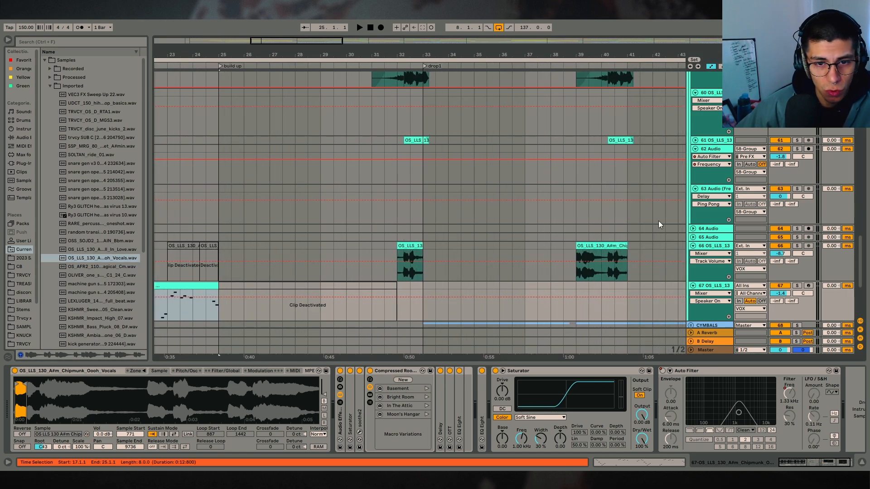
drag(436, 54, 679, 42)
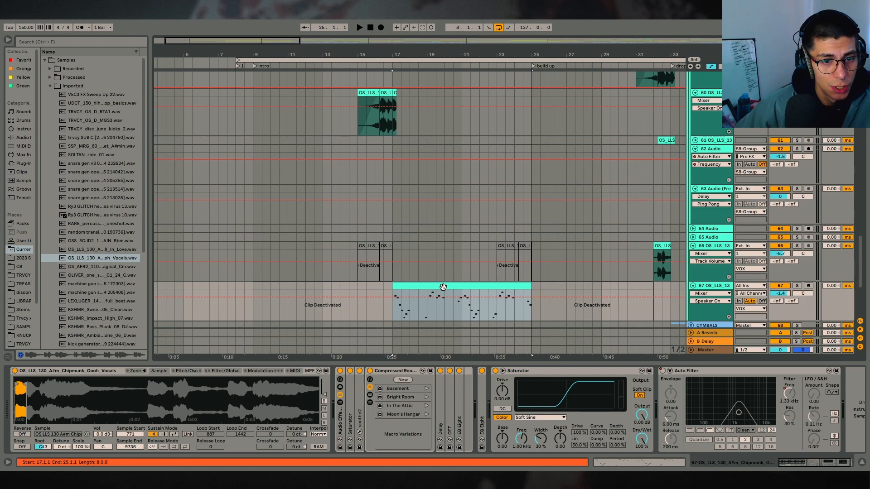
click(798, 285)
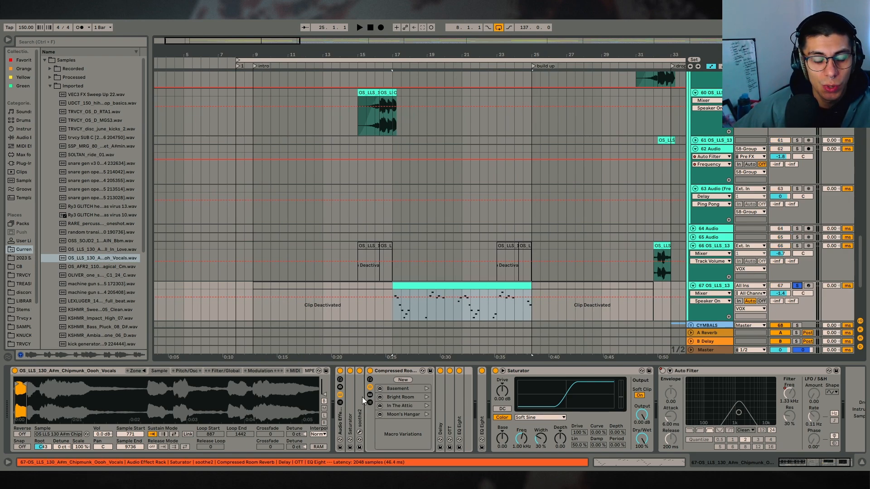
double_click(534, 370)
double_click(412, 371)
click(341, 371)
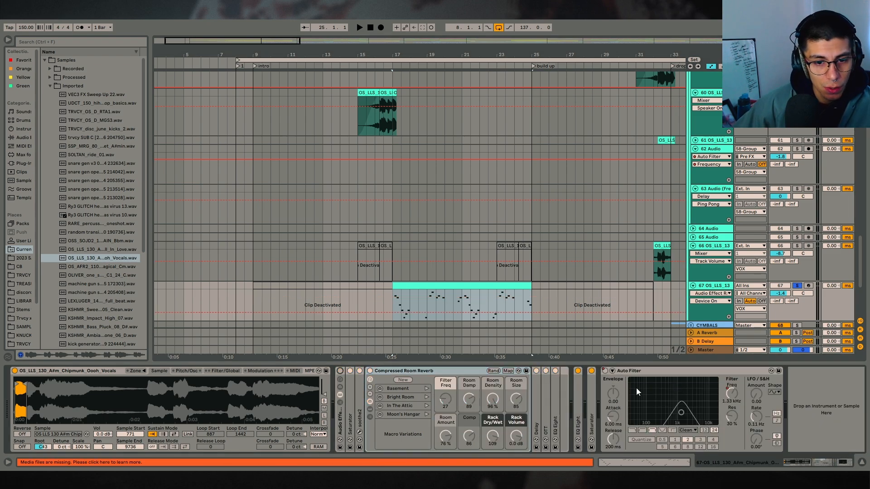
click(577, 370)
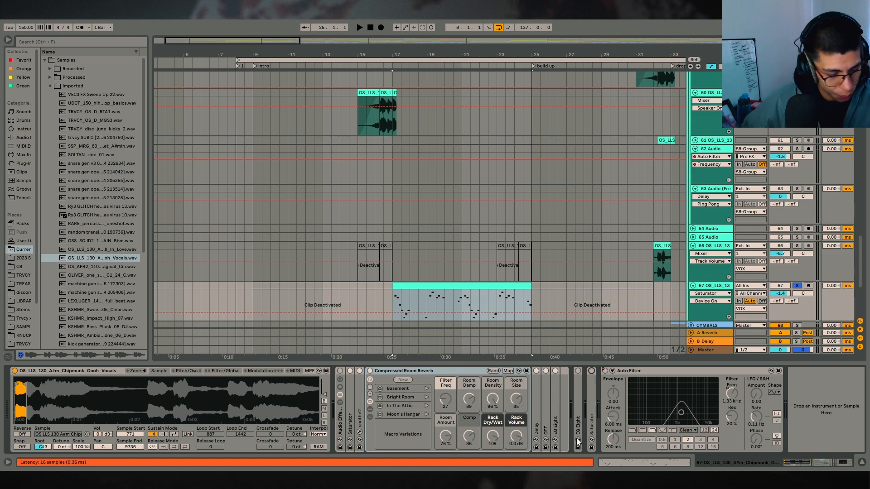
- Search the browser for "tun" and insert a Tuner between the last Saturator and the Auto Filter on track 67
key(ctrl+f)
text(tun)
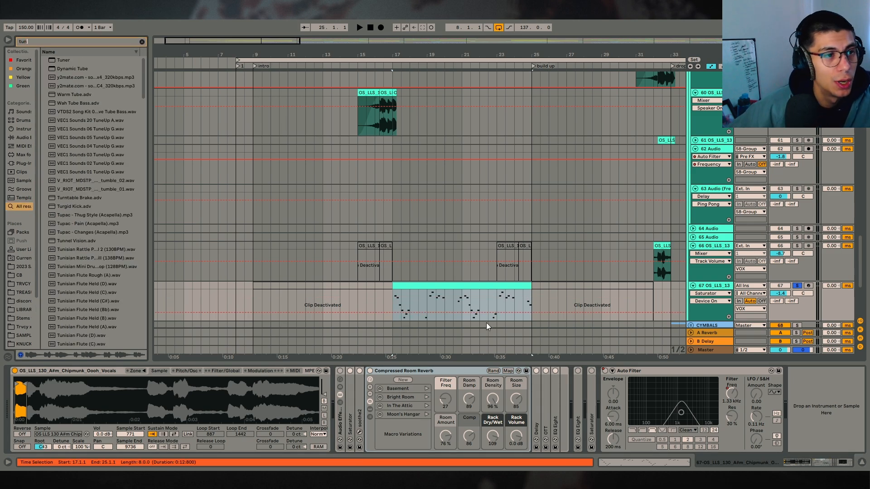
drag(62, 60, 610, 419)
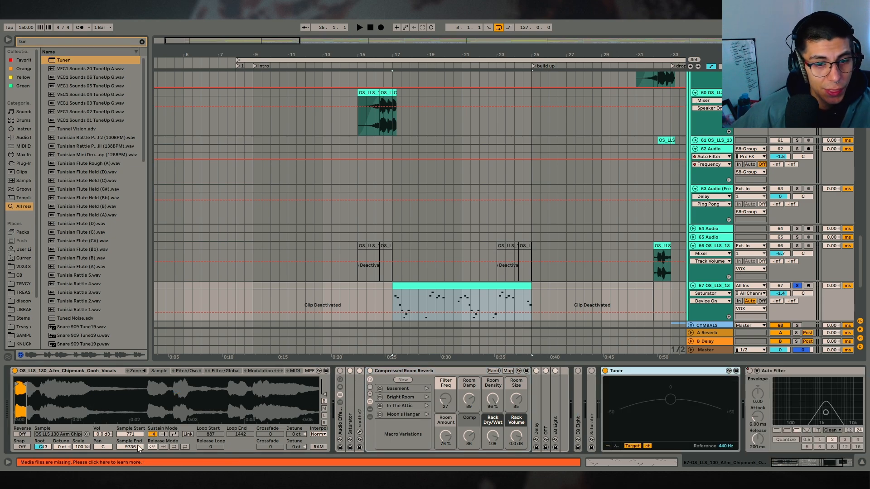
- Arm track 67 and play its vocal clip from bar 17 to hear it without the bypassed effects
click(808, 285)
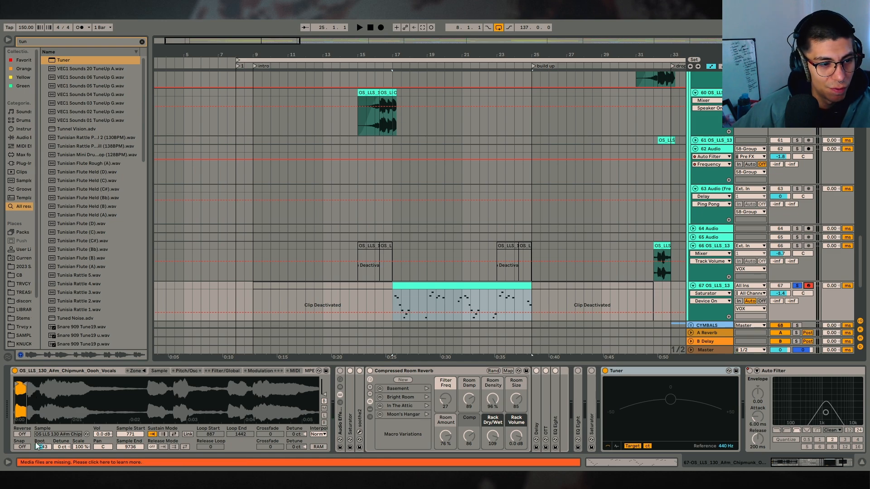
mouse_move(43, 447)
mouse_down()
mouse_move(43, 458)
mouse_move(43, 447)
mouse_up()
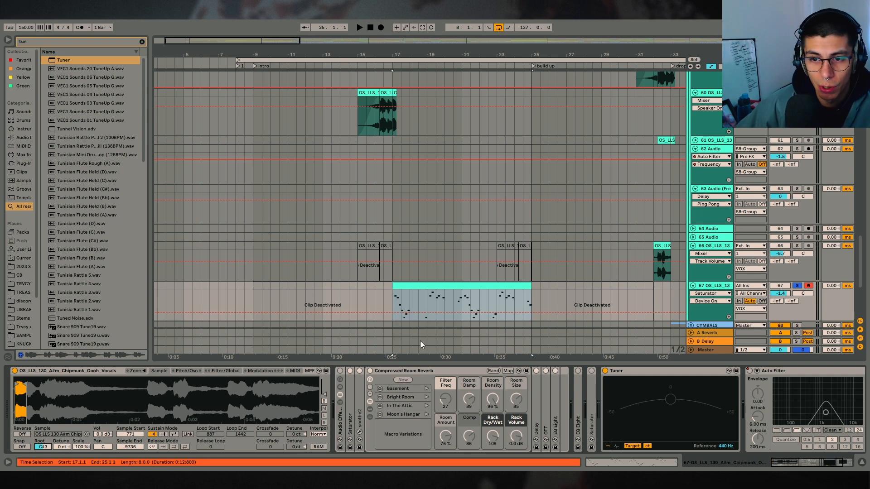
key(space)
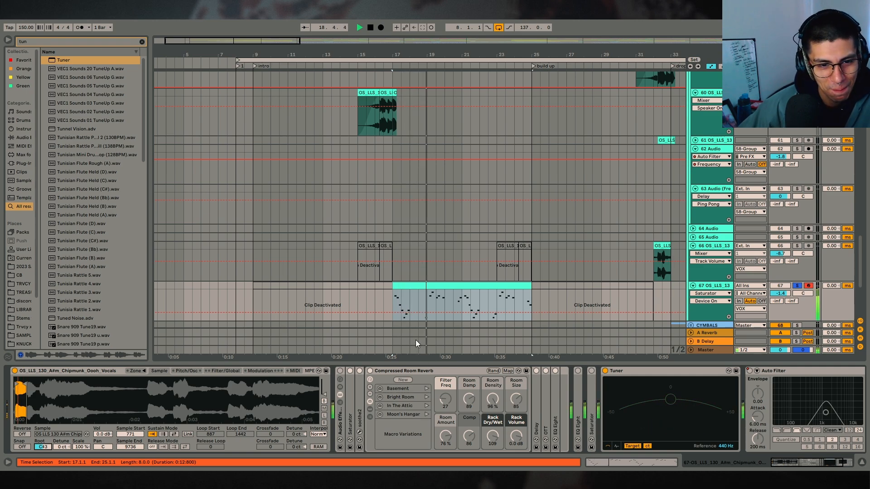
key(space)
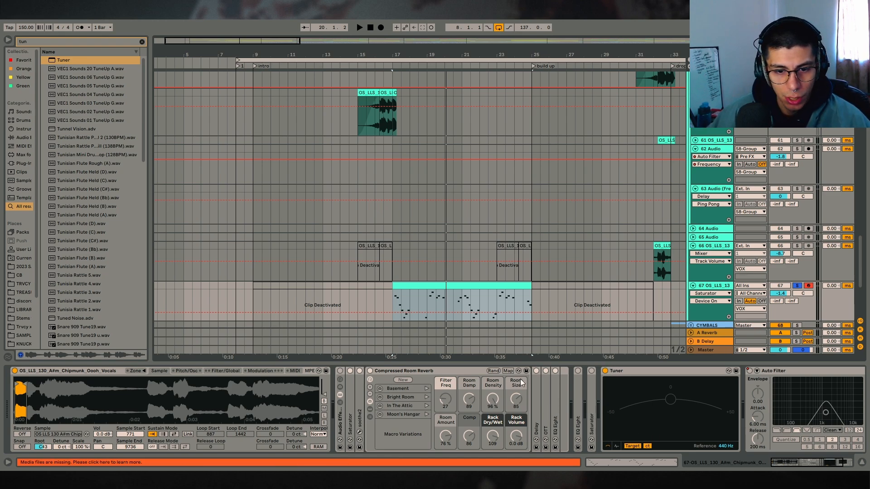
- Re-enable the Audio Effect Rack and bypass the Compressed Room Reverb, soothe2, Delay and EQ Eight inside it
click(340, 374)
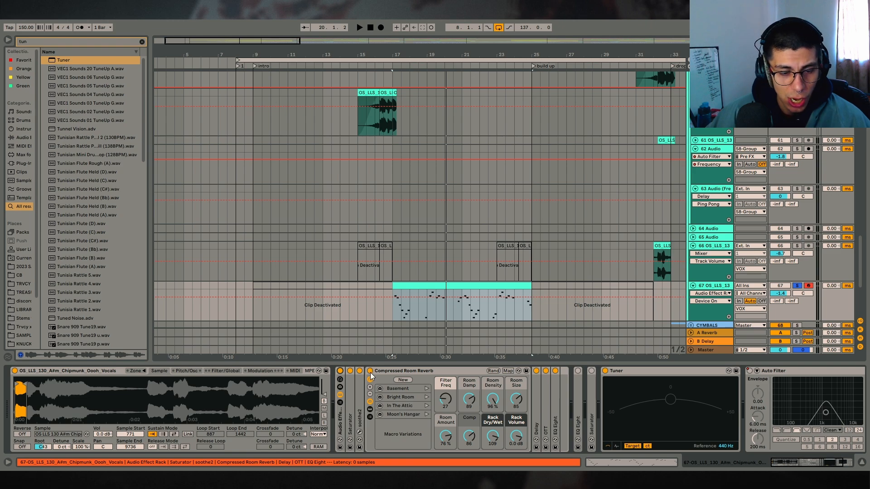
click(370, 372)
click(360, 372)
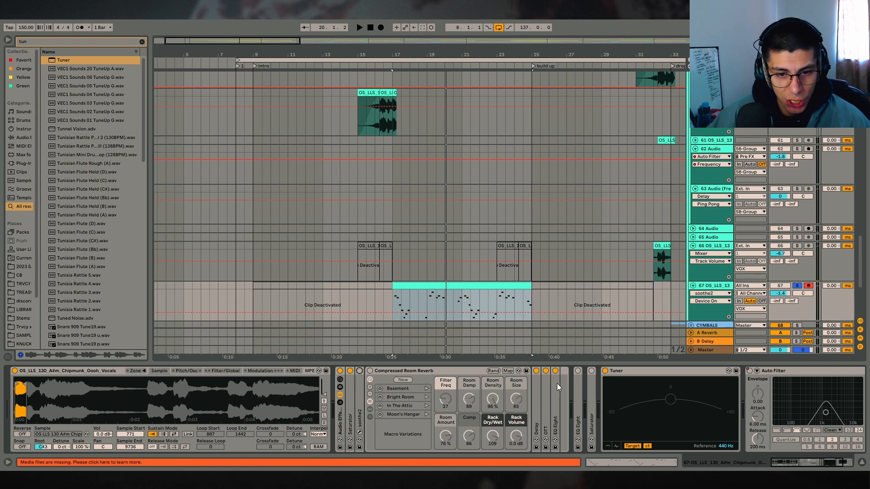
click(536, 371)
click(555, 371)
- Play the vocal clip with only the rack's Saturator and OTT active while examining the Saturator's settings
key(space)
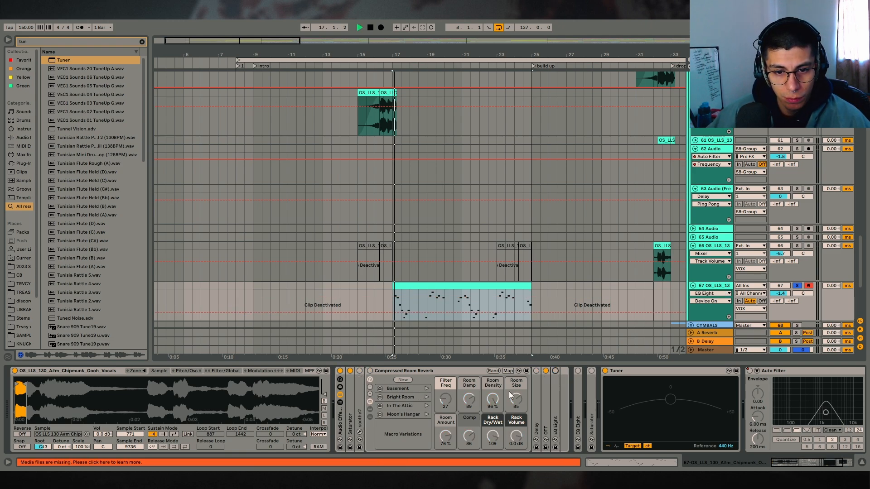
double_click(350, 407)
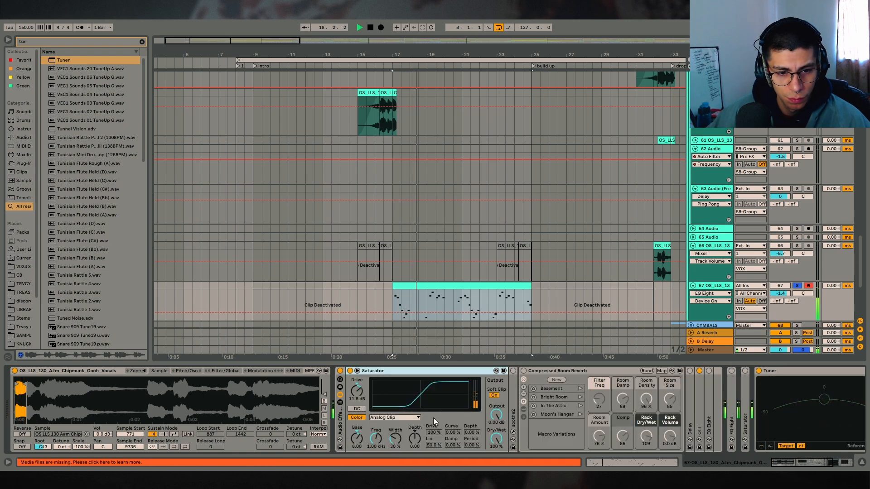
mouse_move(792, 463)
mouse_down()
mouse_move(806, 464)
mouse_move(780, 467)
mouse_up()
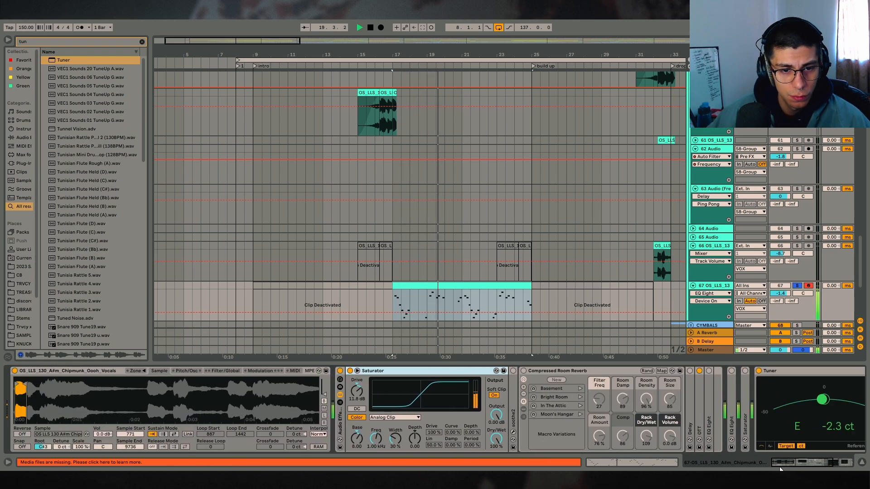
key(space)
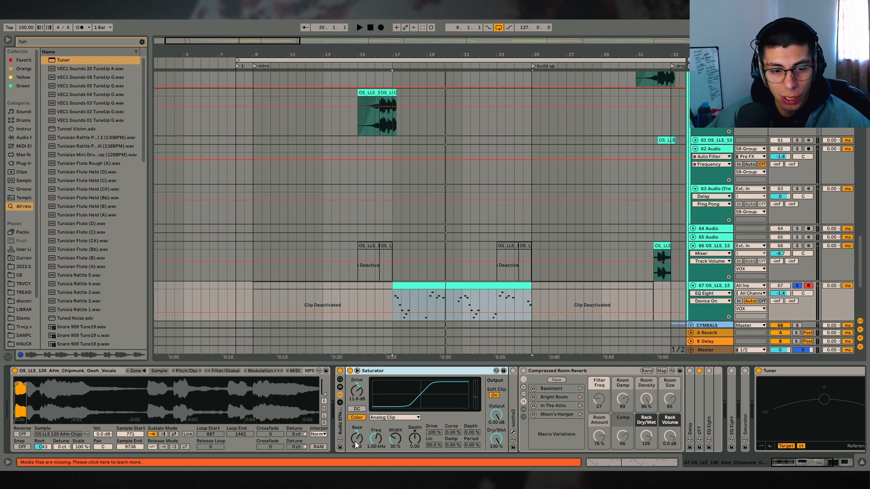
double_click(397, 372)
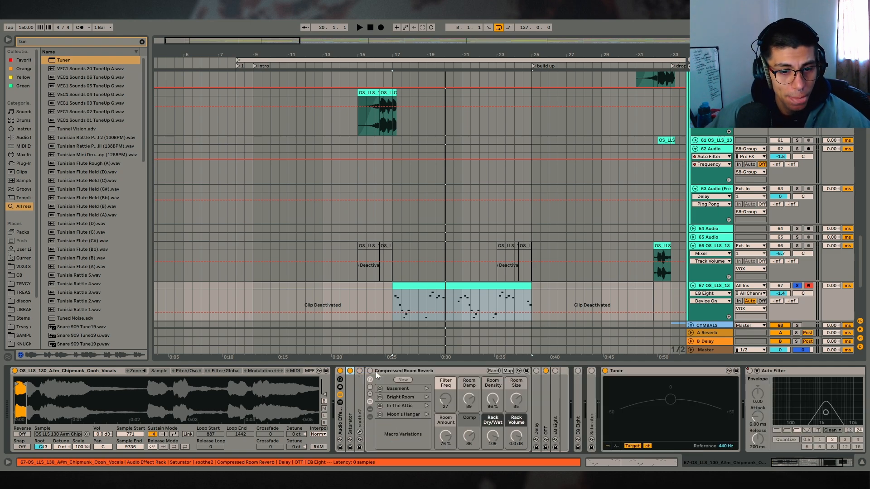
- Expand the rack's OTT and EQ Eight and examine their compression settings and filter curve
double_click(547, 394)
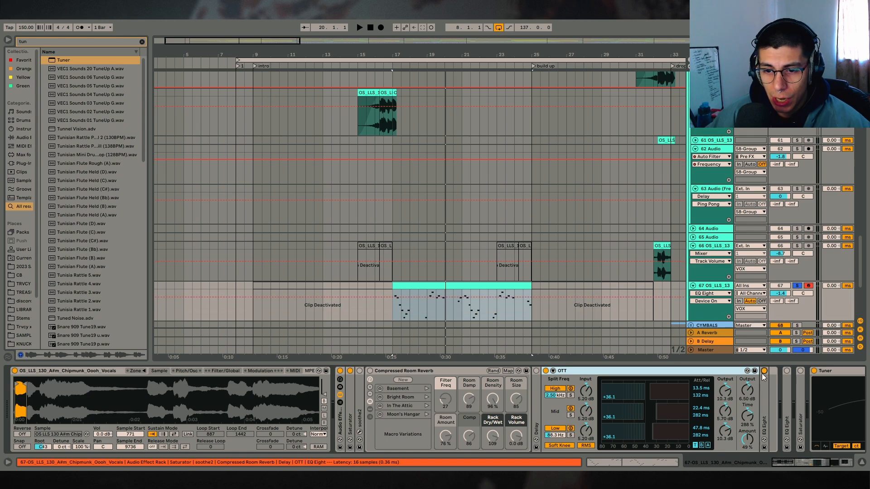
double_click(767, 389)
drag(790, 463, 805, 464)
drag(598, 392, 605, 432)
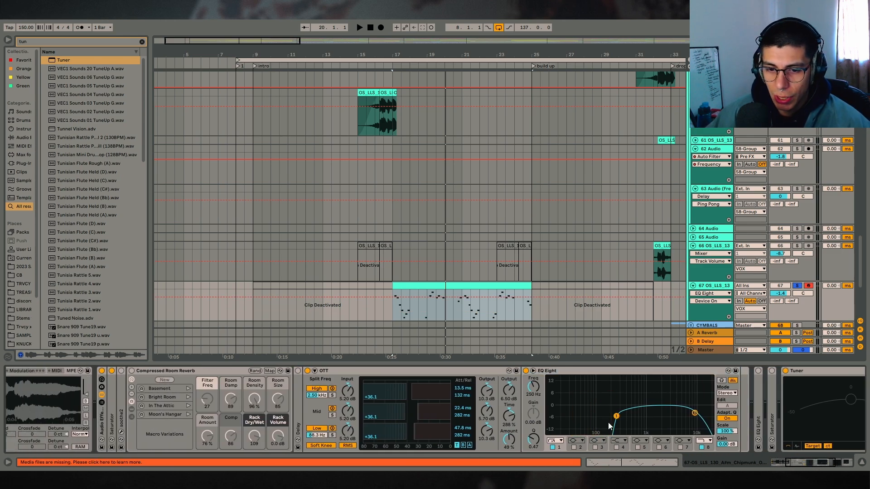
- Fold the rack's EQ Eight, then expand and toggle the EQ Eight after the rack to examine it
double_click(569, 373)
double_click(546, 396)
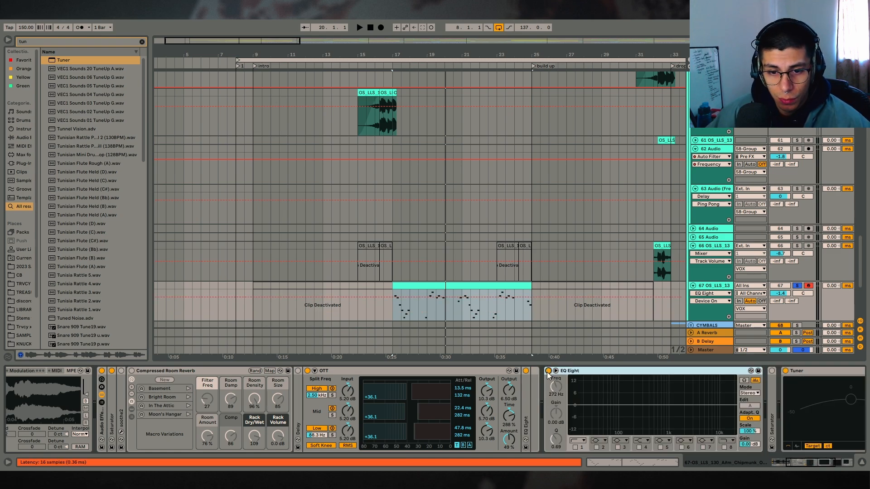
click(548, 370)
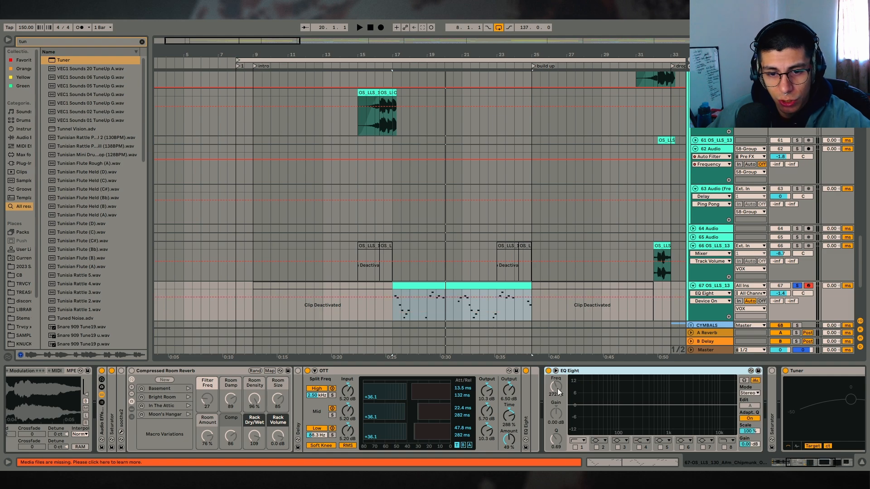
- Delete the EQ Eight after the rack and re-enable the Compressed Room Reverb and Delay inside it
key(Delete)
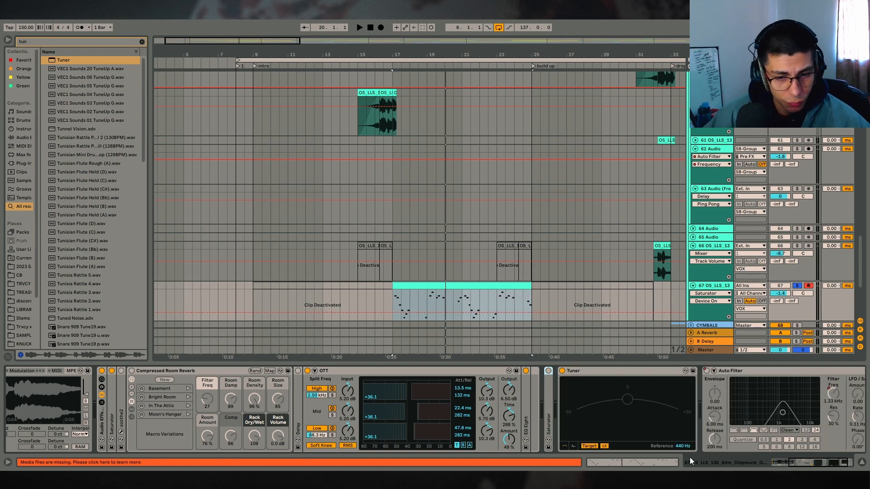
drag(798, 462, 782, 462)
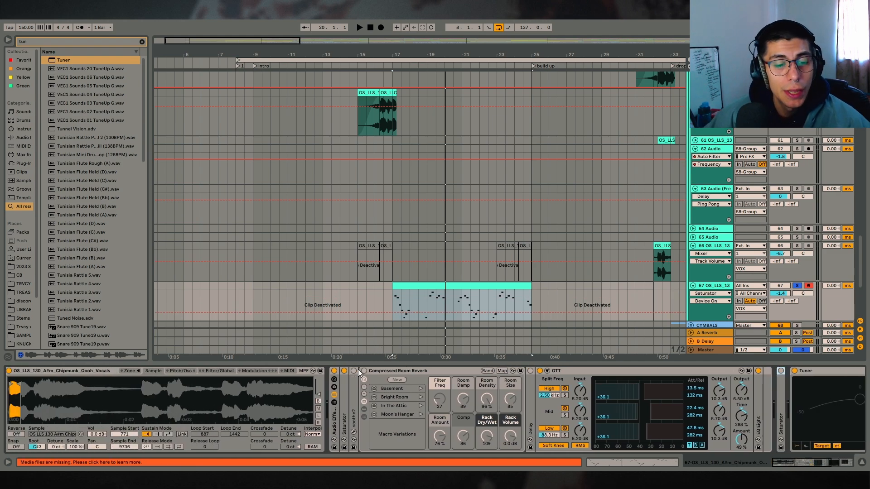
click(380, 371)
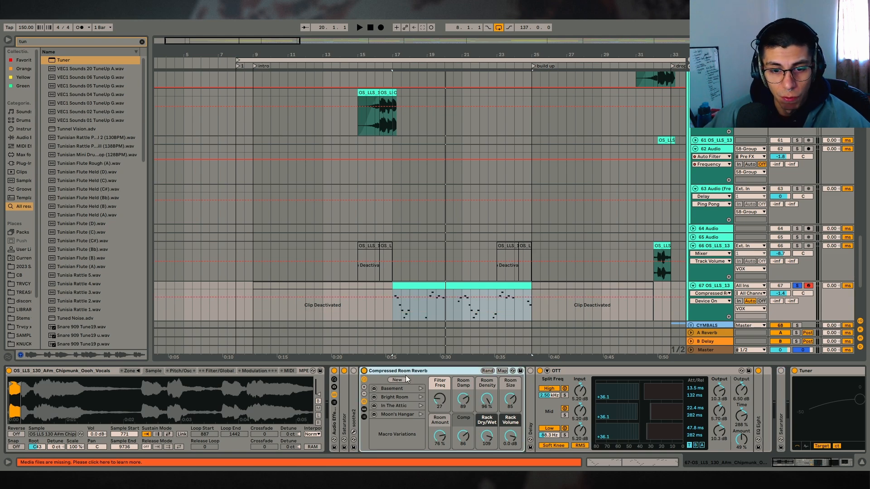
click(530, 370)
click(530, 370)
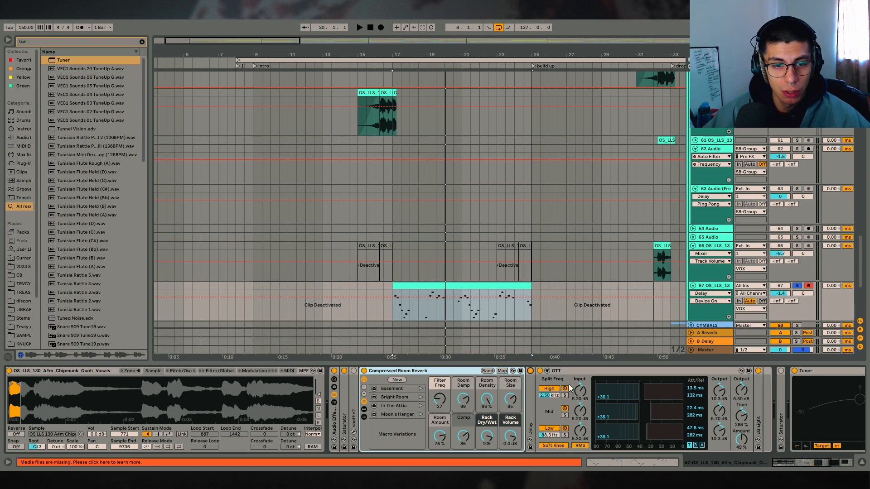
- Toggle the Compressed Room Reverb, then play the vocal clip with it and the Delay active, hiding the reverb's macro controls
click(364, 371)
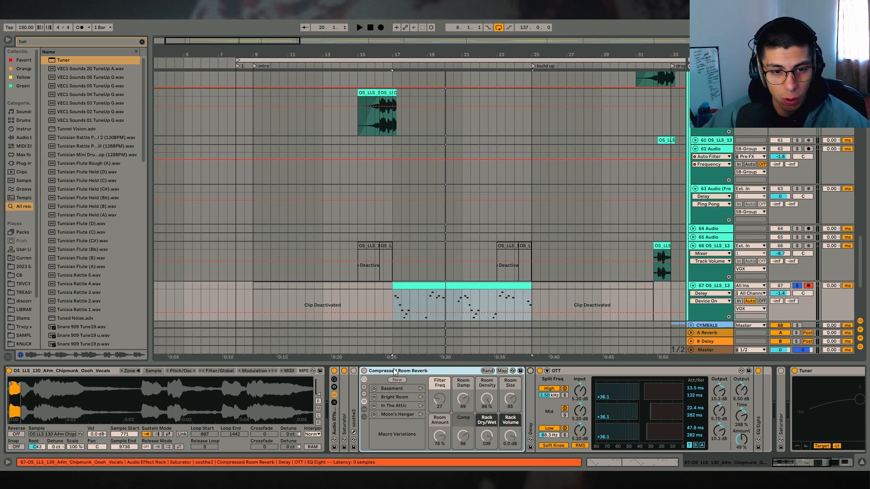
click(364, 371)
key(space)
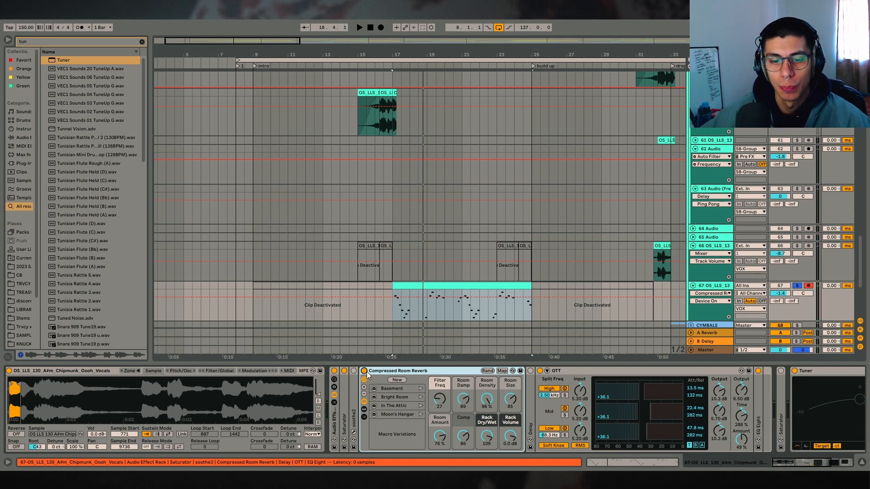
key(space)
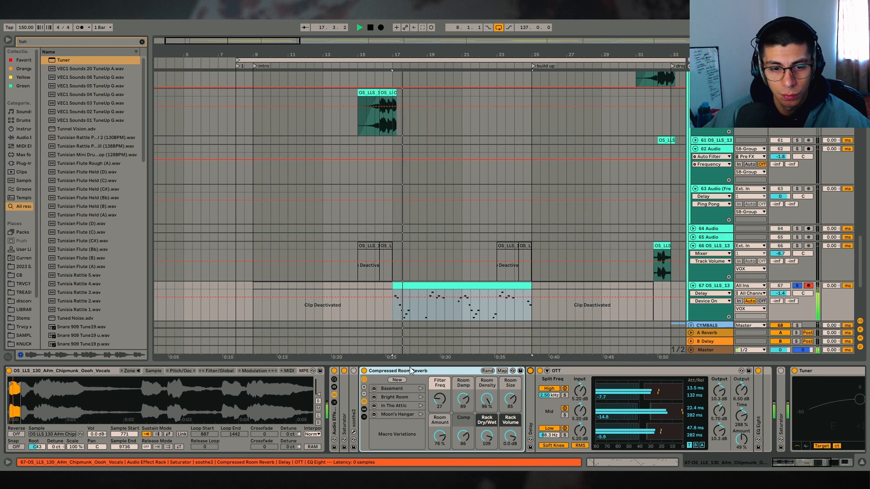
click(364, 379)
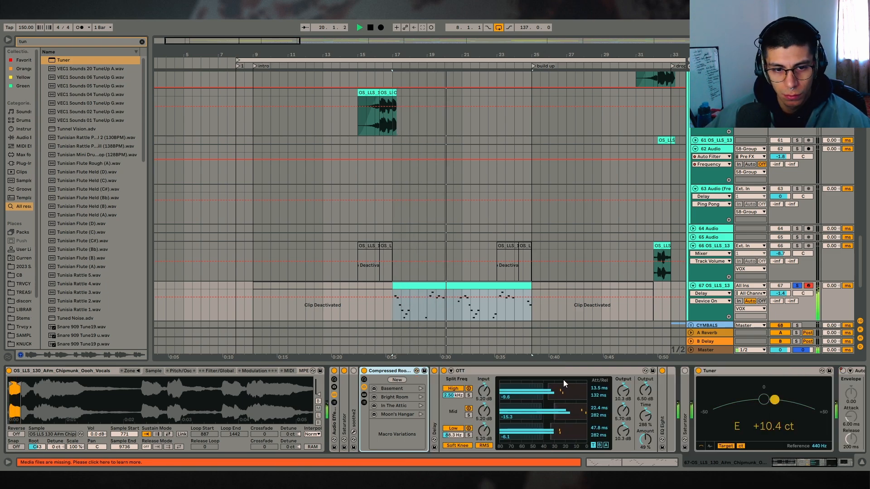
key(space)
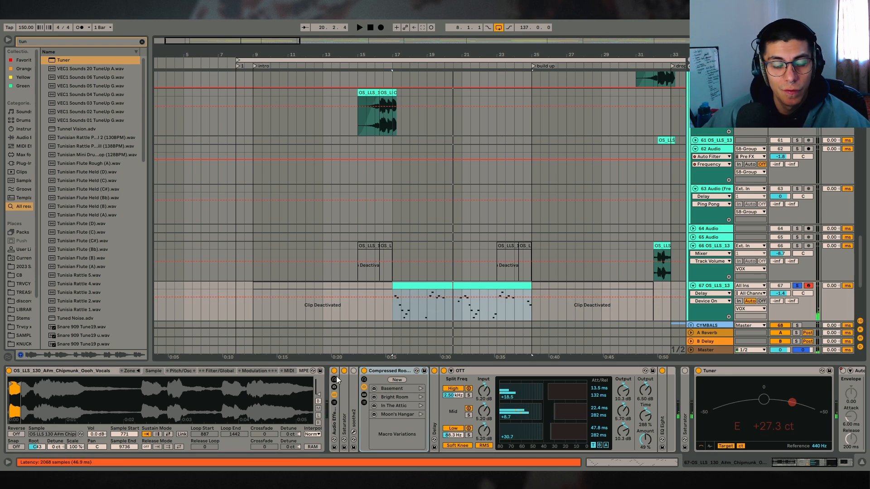
- Examine the short opening section used from the Chipmunk_Oooh_Vocals sample's waveform on track 67
scroll(456, 324, down, 2)
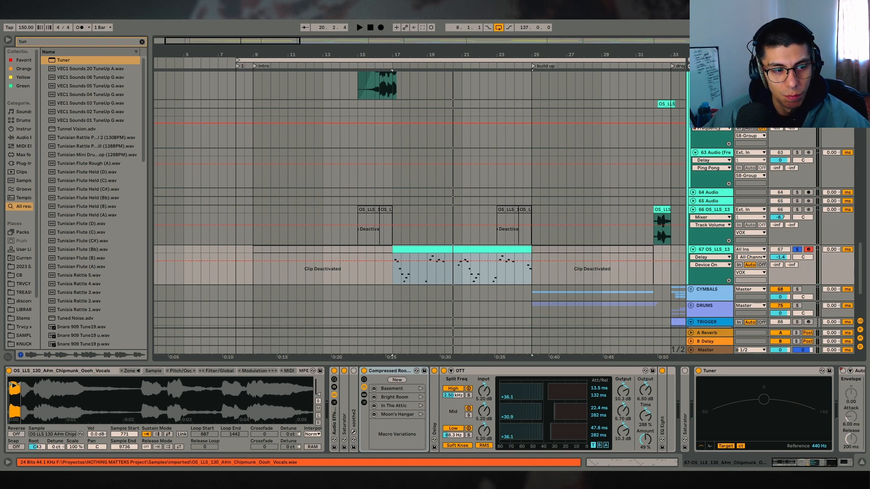
drag(46, 384, 61, 393)
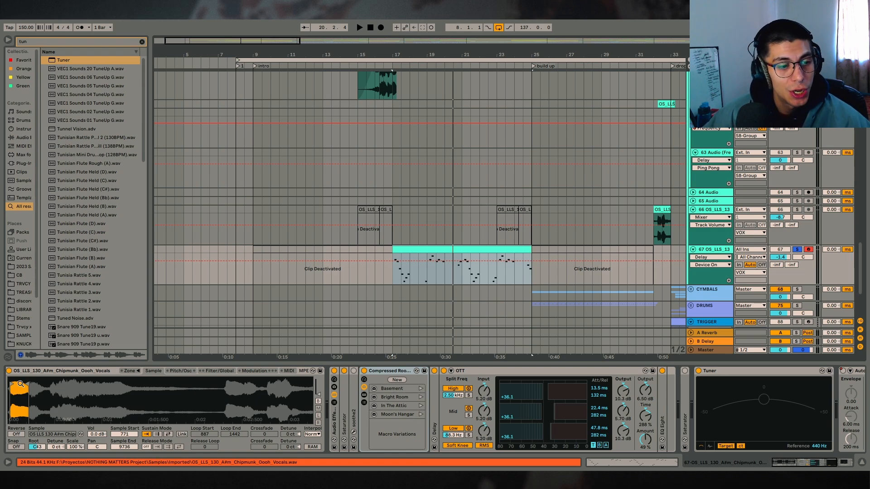
drag(27, 385, 23, 383)
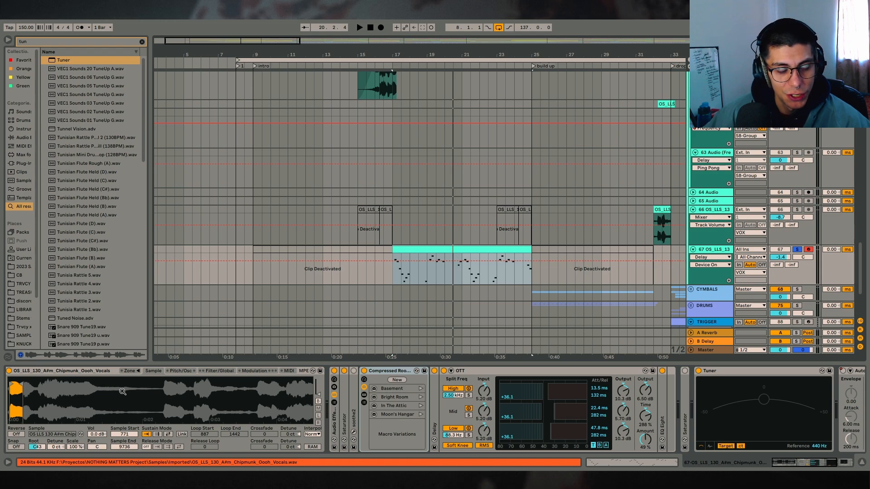
mouse_move(157, 397)
mouse_down()
mouse_move(55, 363)
mouse_move(68, 371)
mouse_up()
drag(97, 412, 139, 410)
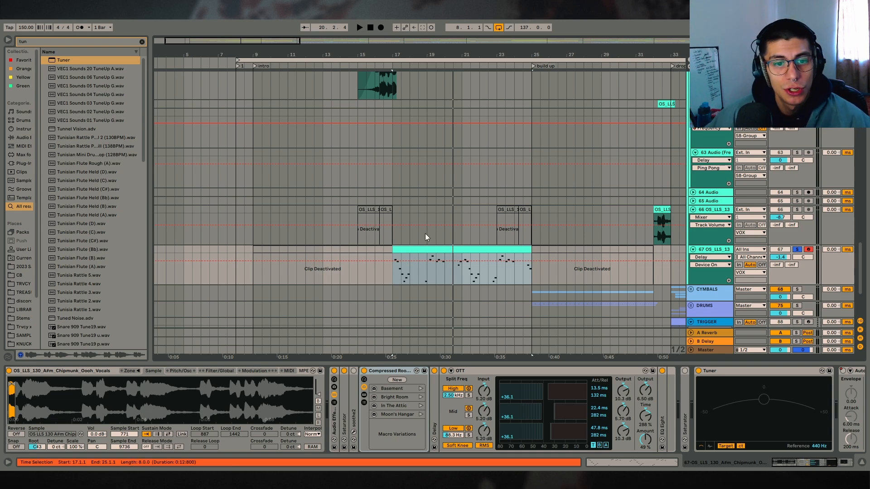
- Enable soothe2 in the rack and examine its plug-in settings while the vocal clip plays
key(space)
key(space)
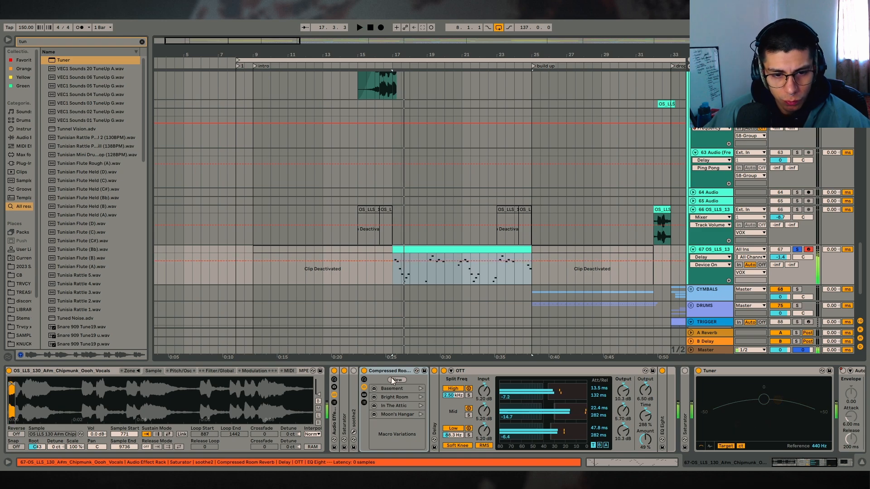
click(353, 383)
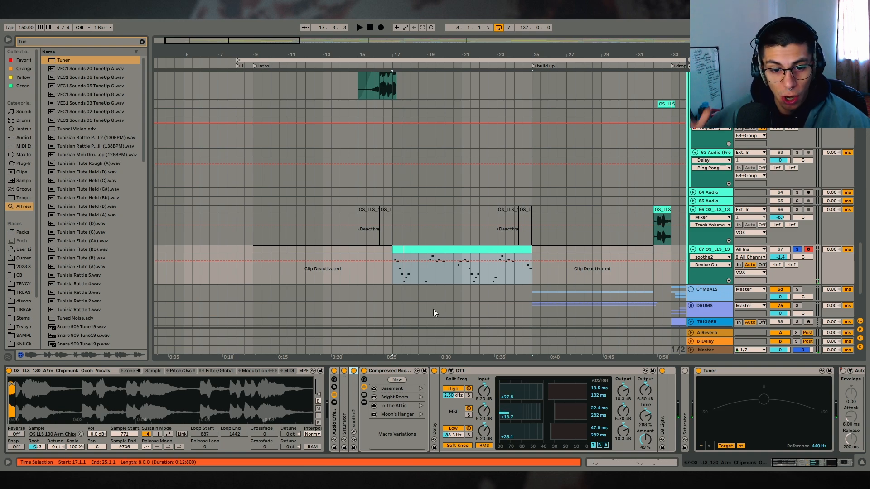
key(space)
double_click(353, 390)
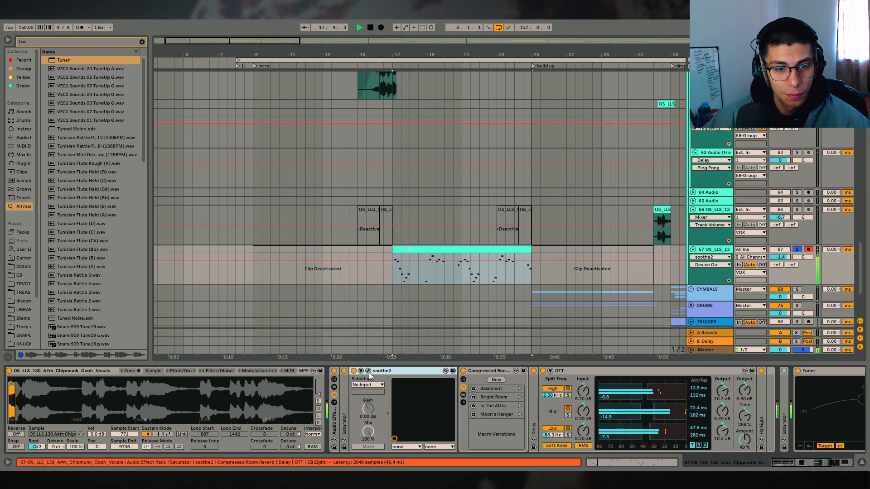
click(368, 371)
drag(426, 118, 501, 103)
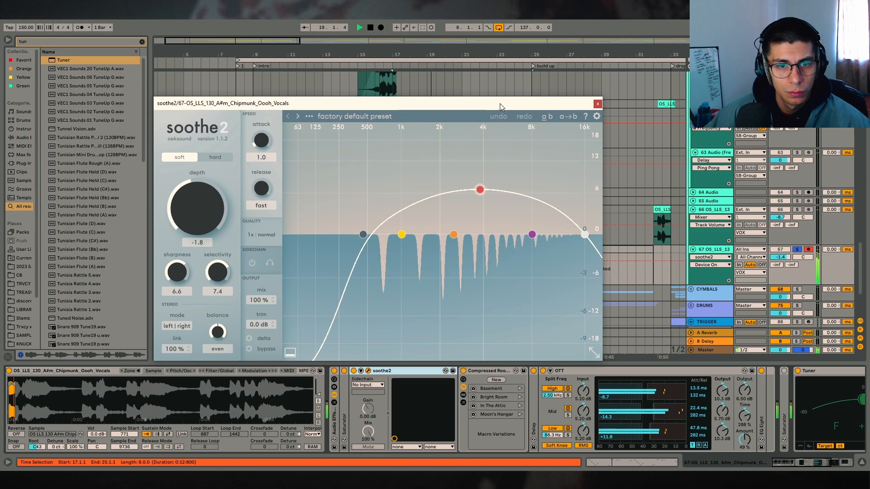
key(space)
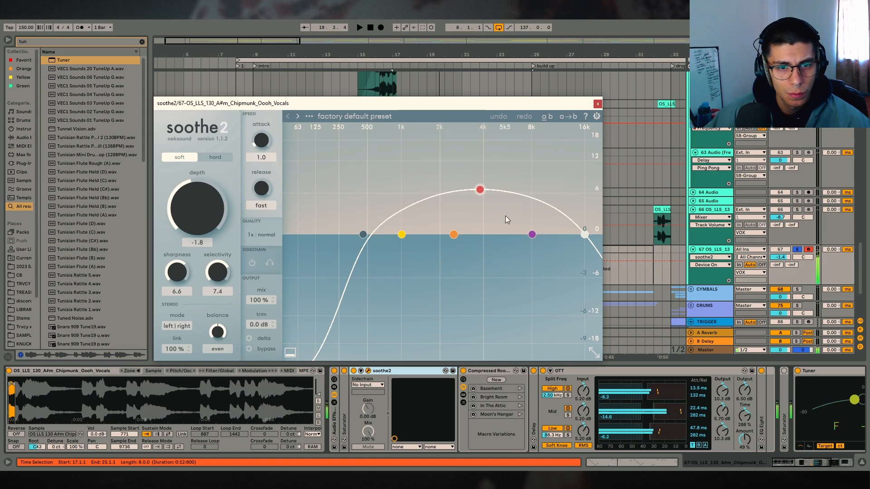
click(597, 103)
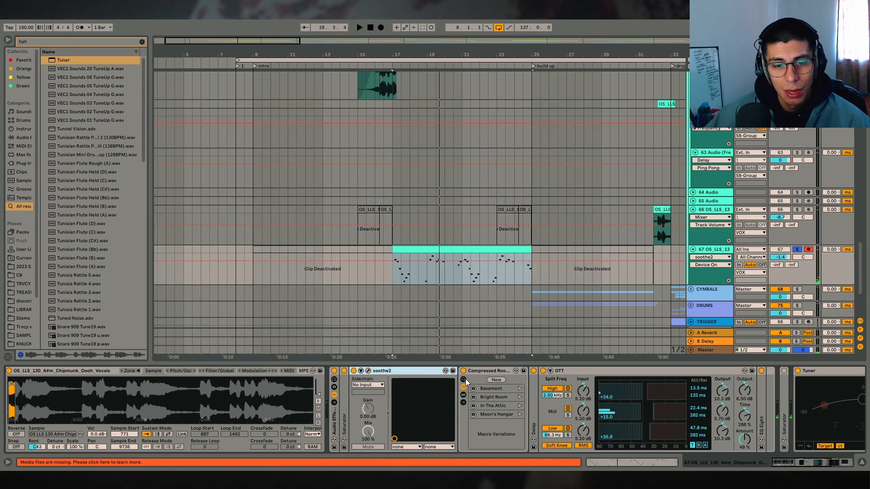
- Fold soothe2, expand the rack's Delay to examine its timing, feedback and filter settings, and fold the Delay and OTT
double_click(423, 370)
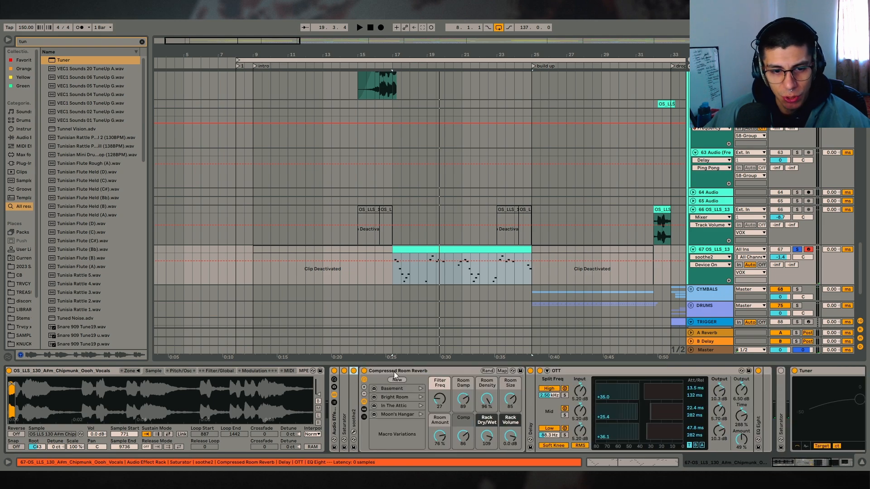
double_click(393, 372)
double_click(433, 389)
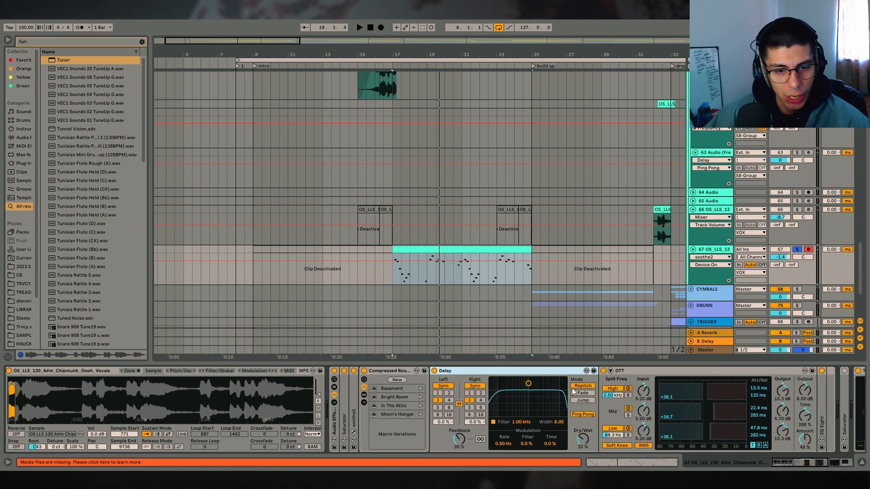
double_click(471, 375)
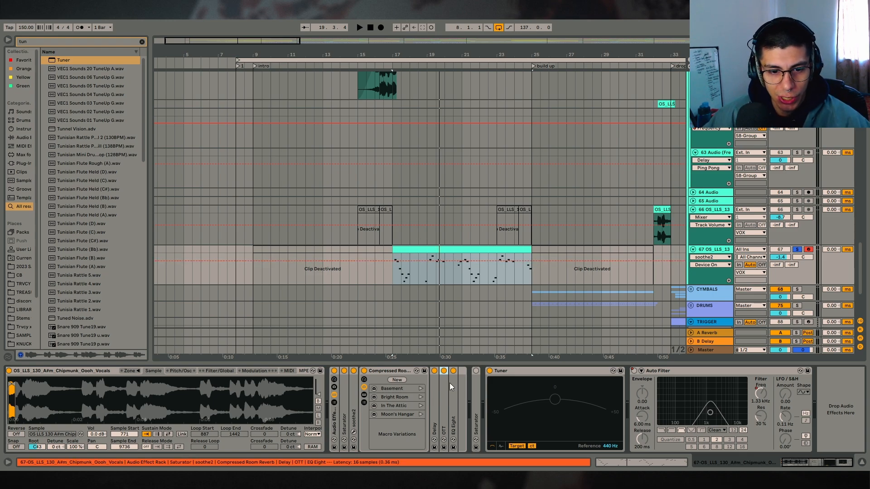
- Bypass the rack's Delay, soothe2 and EQ Eight, and turn all three back on
click(433, 370)
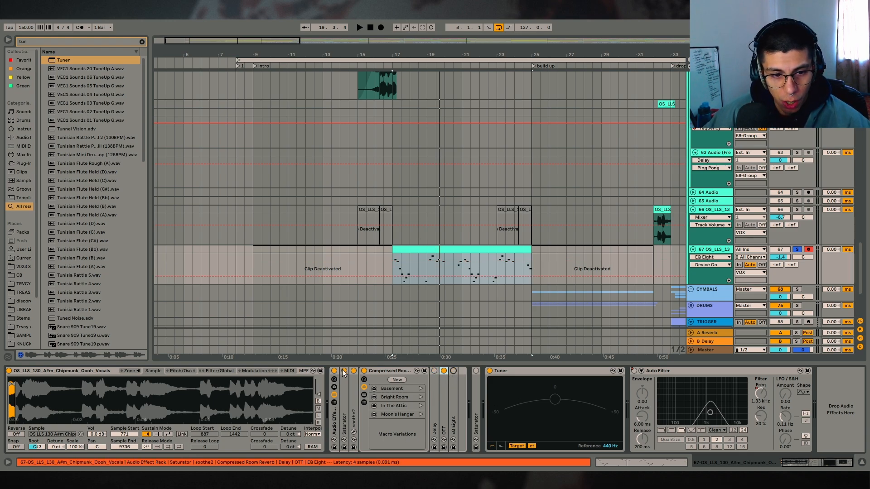
click(354, 371)
click(453, 370)
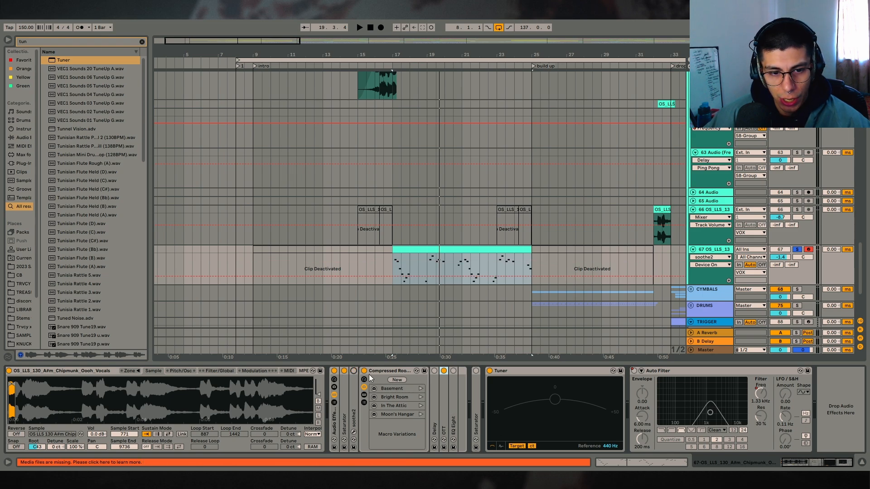
click(453, 371)
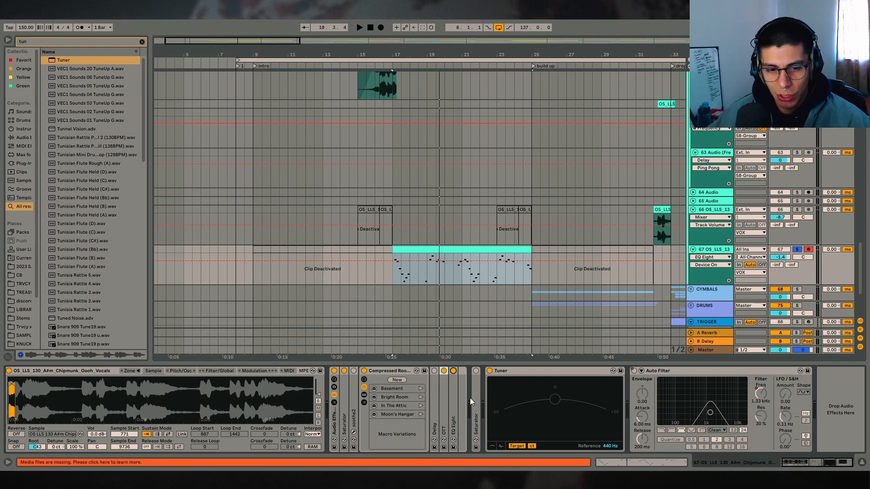
click(434, 370)
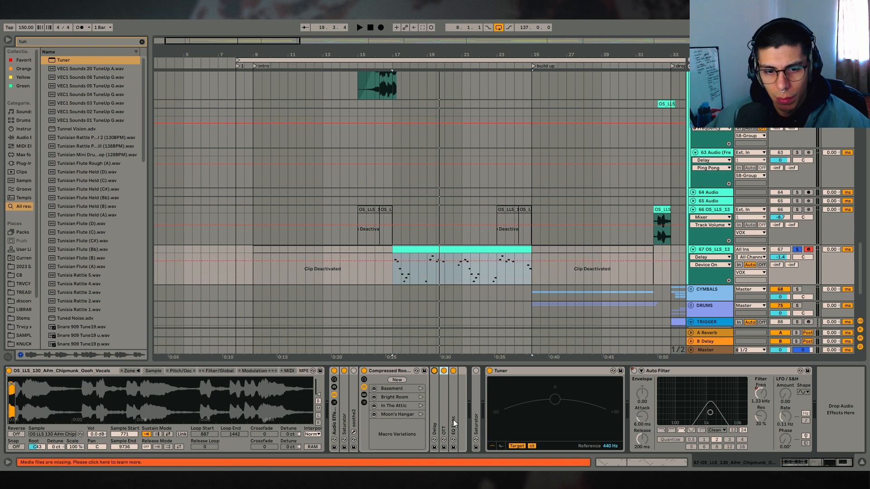
click(353, 370)
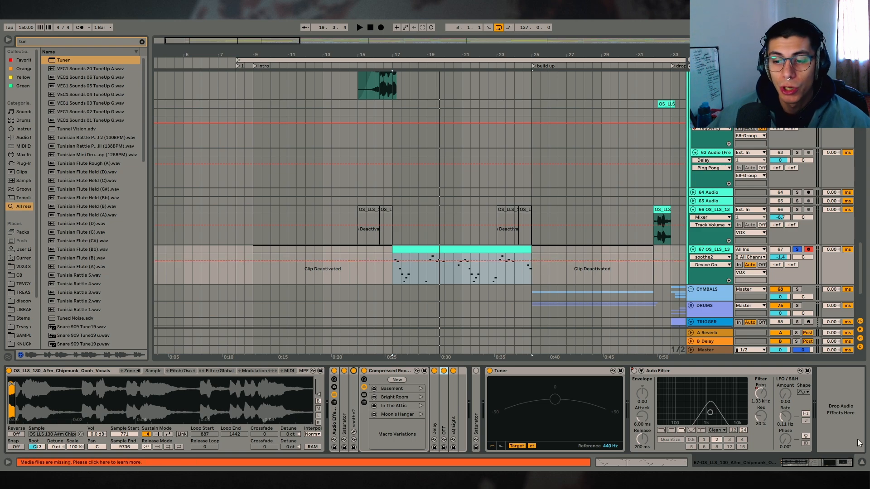
- Hide the device chain, add the Serum_x64 part on track 44 to the solo and play the arrangement
key(ctrl+alt+l)
scroll(525, 224, up, 8)
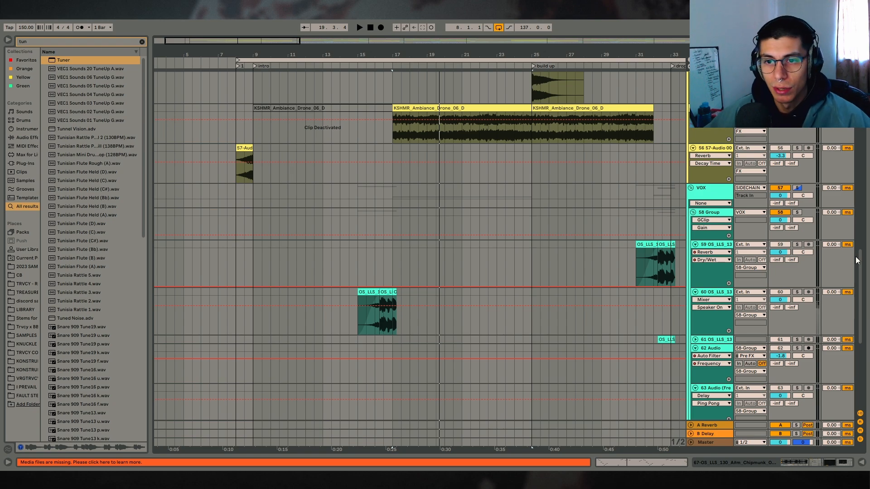
scroll(563, 205, up, 8)
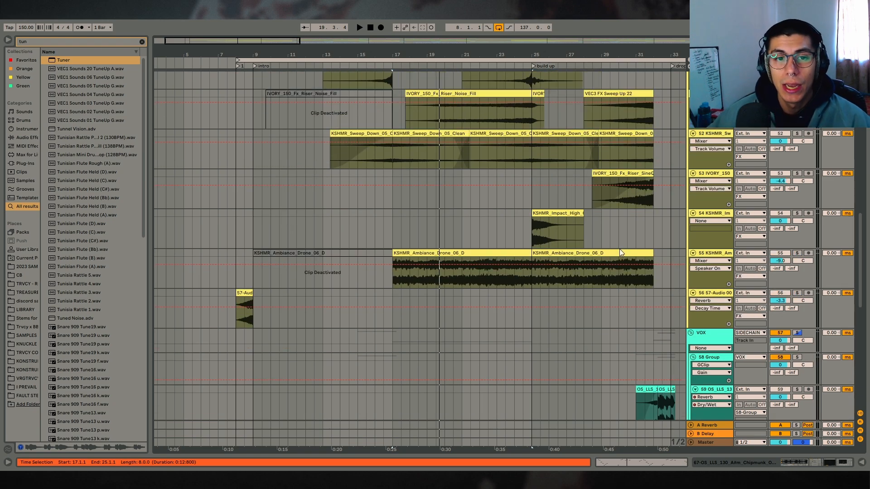
scroll(634, 229, up, 6)
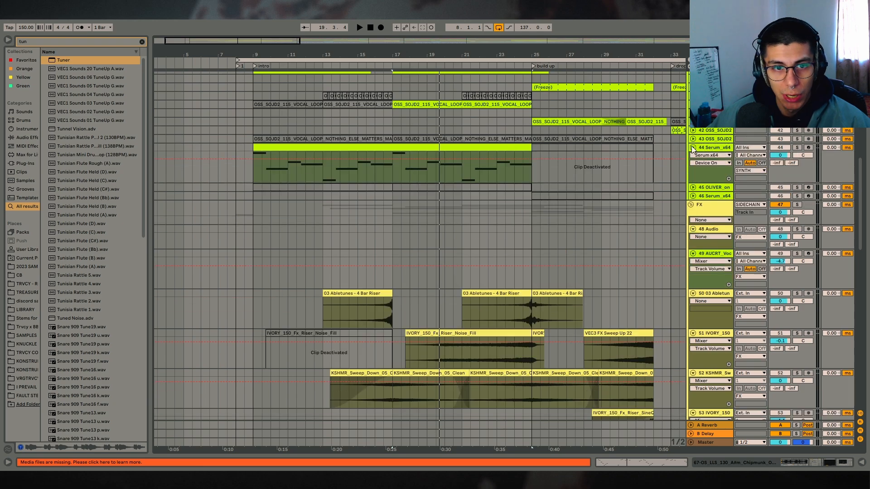
click(796, 147)
key(space)
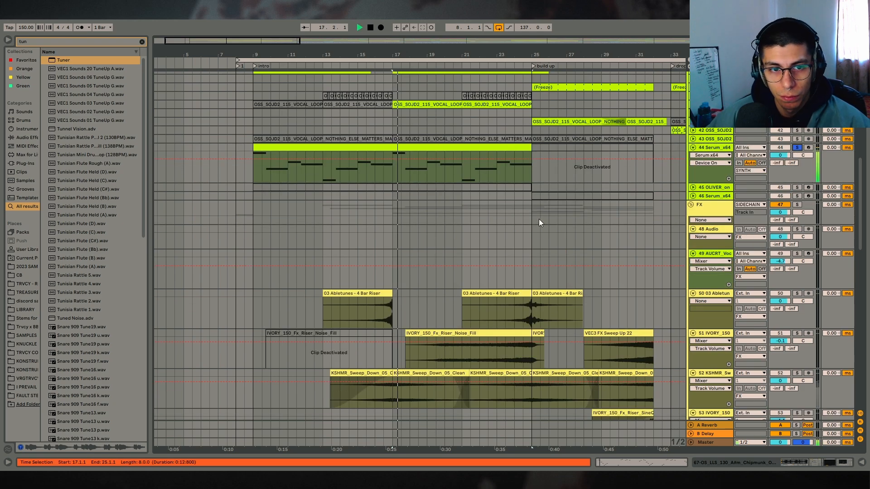
- Loop the eight bars from 17.1.1 to the build up while the soloed Serum_x64 part plays
scroll(562, 231, down, 5)
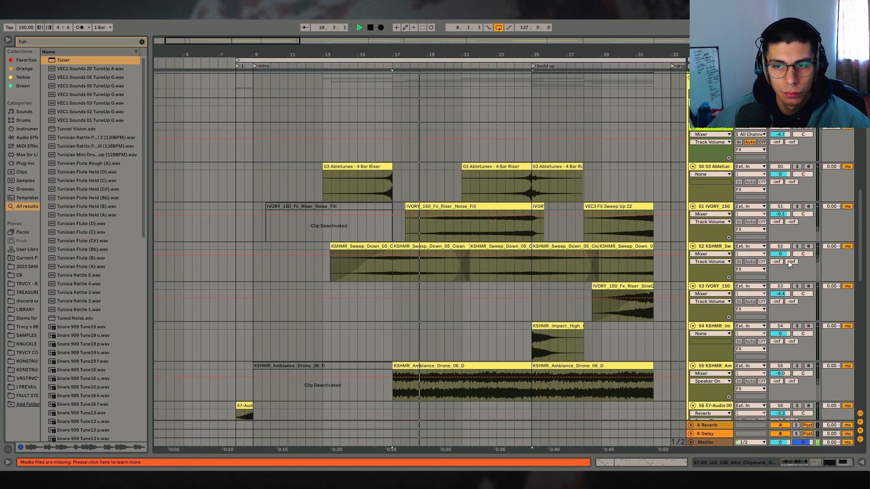
scroll(661, 234, up, 2)
scroll(661, 234, up, 4)
click(477, 183)
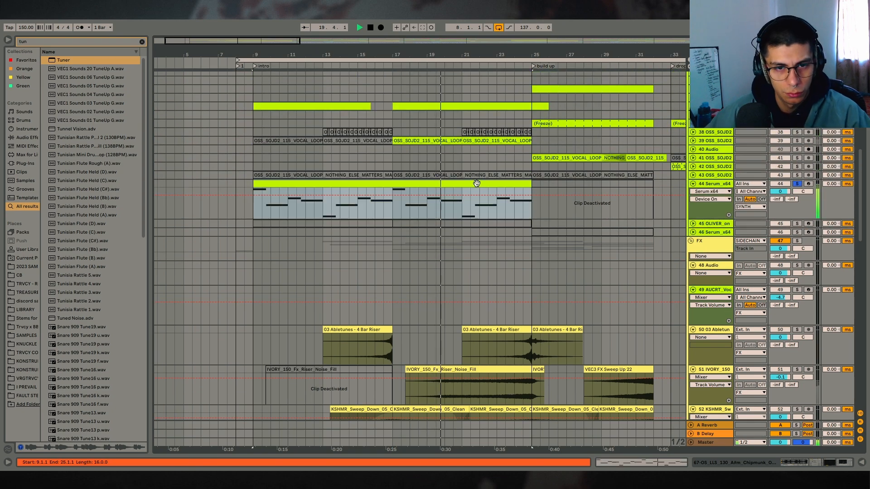
key(ctrl+l)
drag(393, 159, 531, 167)
key(ctrl+l)
drag(477, 55, 460, 70)
- Stop playback and place the insert marker at 17.1.1 on track 42
key(space)
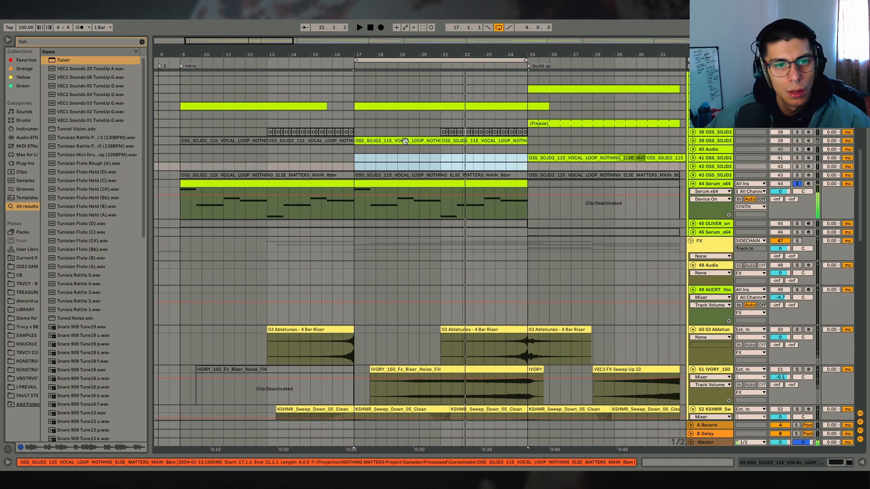
click(380, 149)
click(358, 163)
click(358, 164)
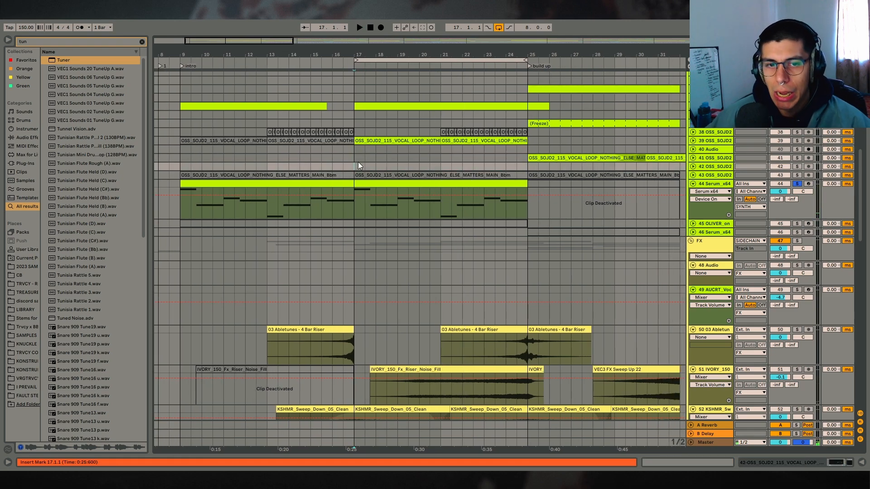
- Open the Serum_x64 instrument on track 44 with its wide reese 1 preset and select LFO 1
click(713, 184)
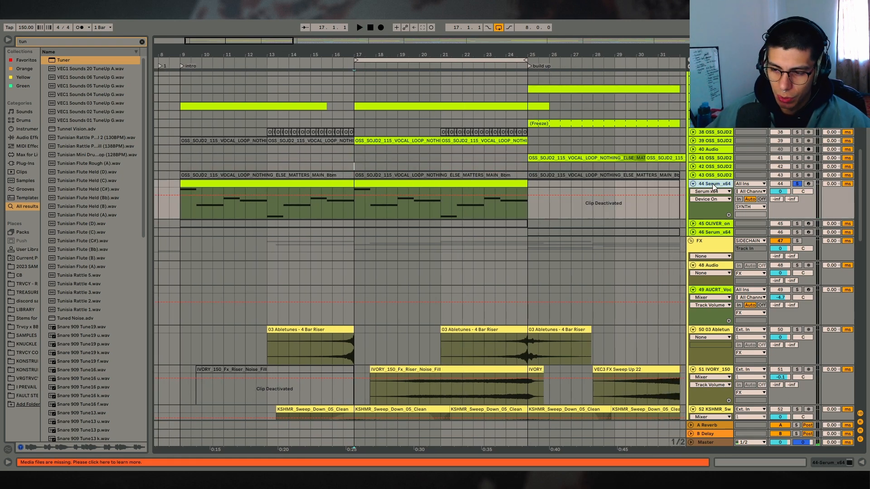
click(838, 463)
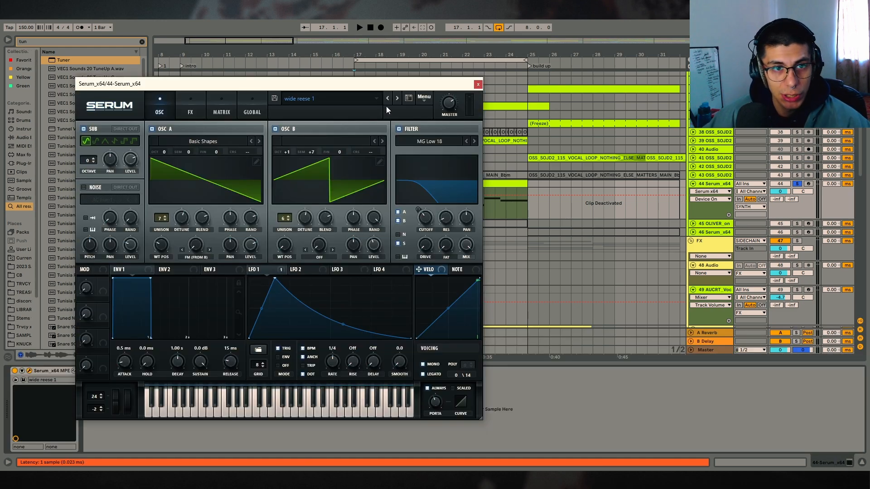
drag(360, 86, 538, 72)
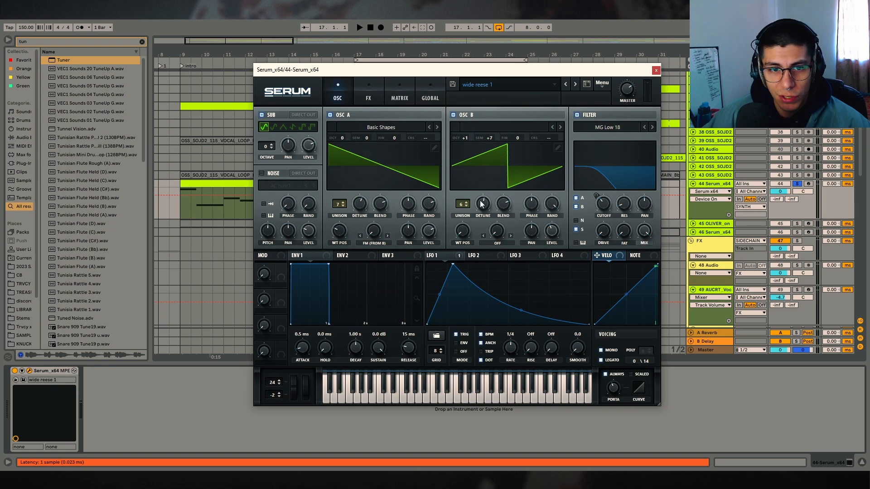
click(463, 268)
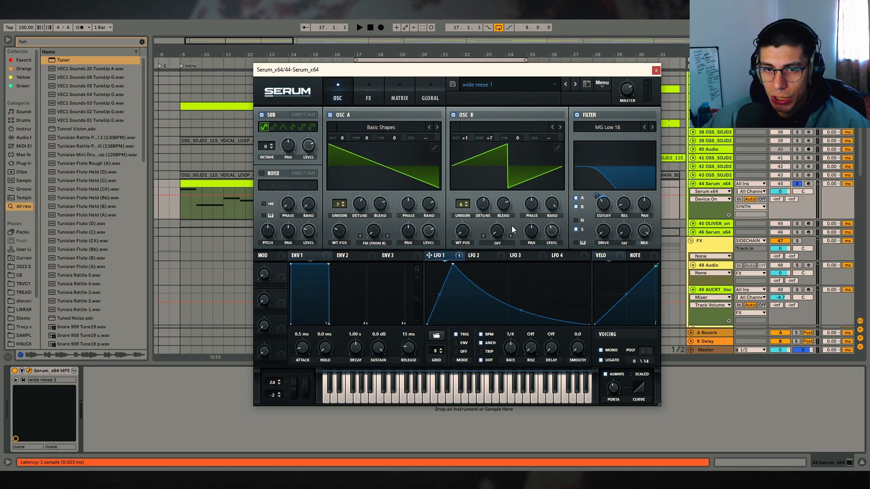
- Play the part with Serum's filter switched off, and play it again with the filter back on
key(space)
click(582, 116)
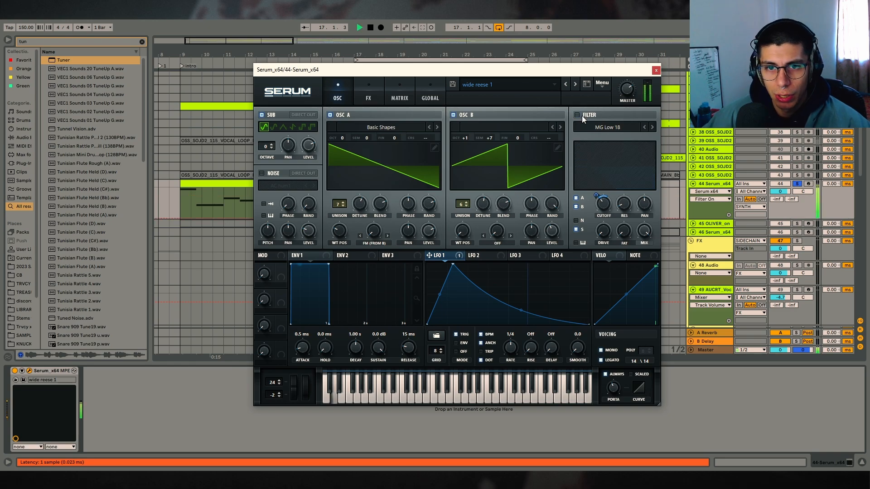
key(space)
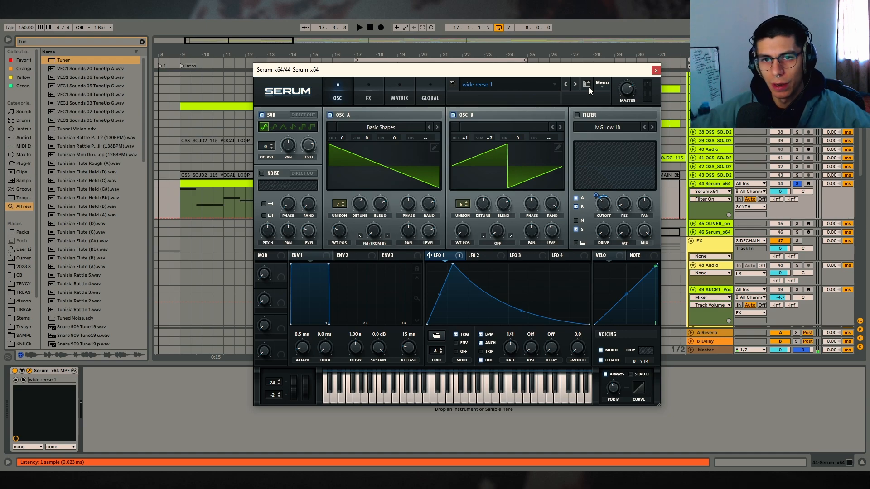
click(583, 117)
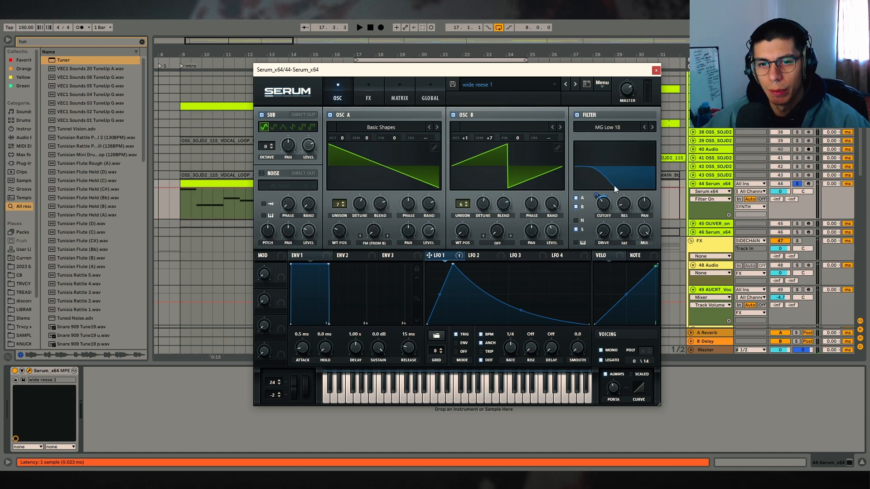
key(space)
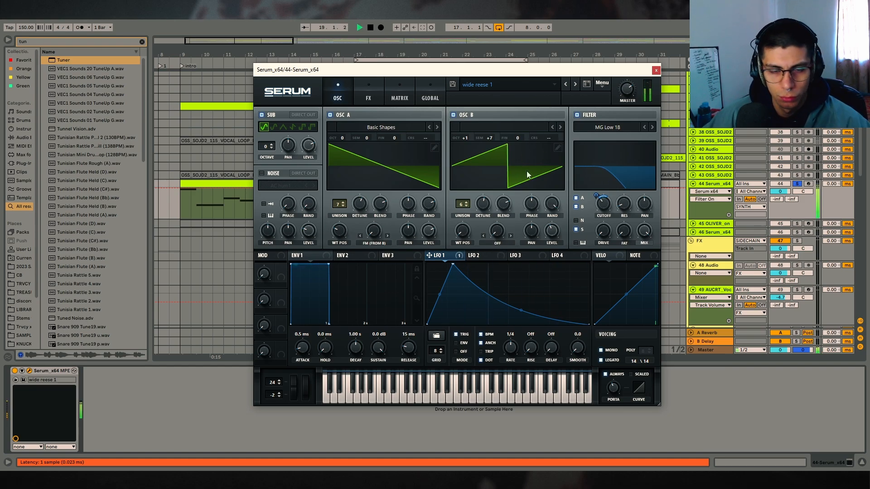
key(space)
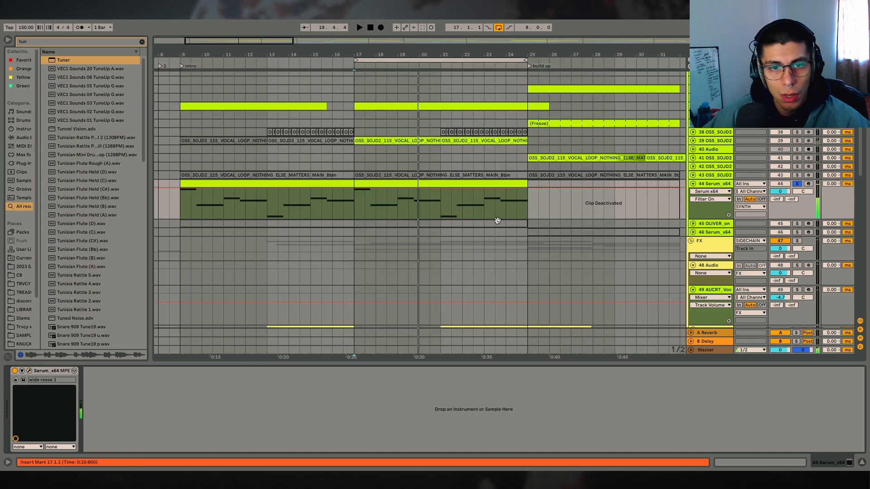
- Close the Serum window and clear the track solo
click(656, 71)
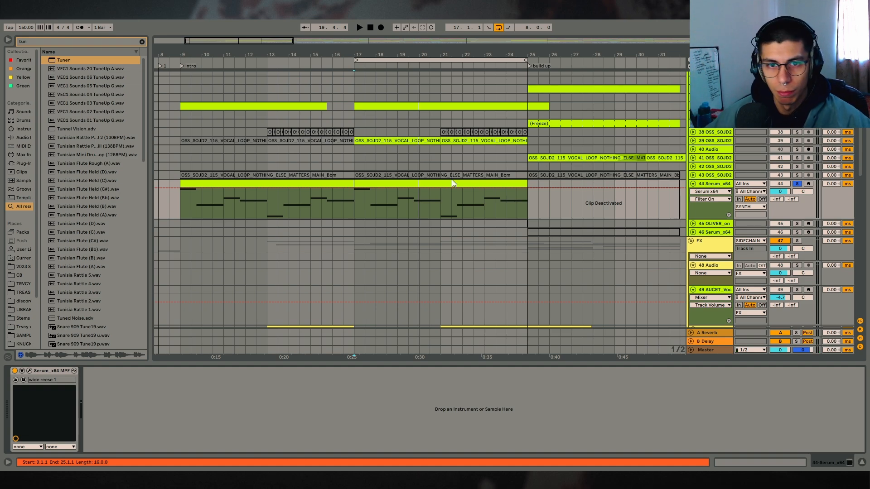
double_click(797, 140)
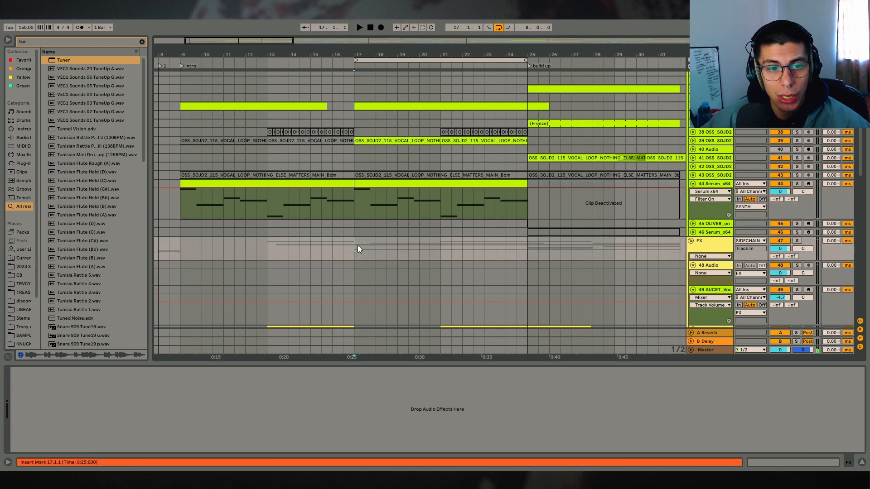
- Select the chipmunk vocal MIDI clip on track 67 and show its device chain
scroll(368, 255, down, 3)
click(308, 266)
scroll(547, 228, down, 10)
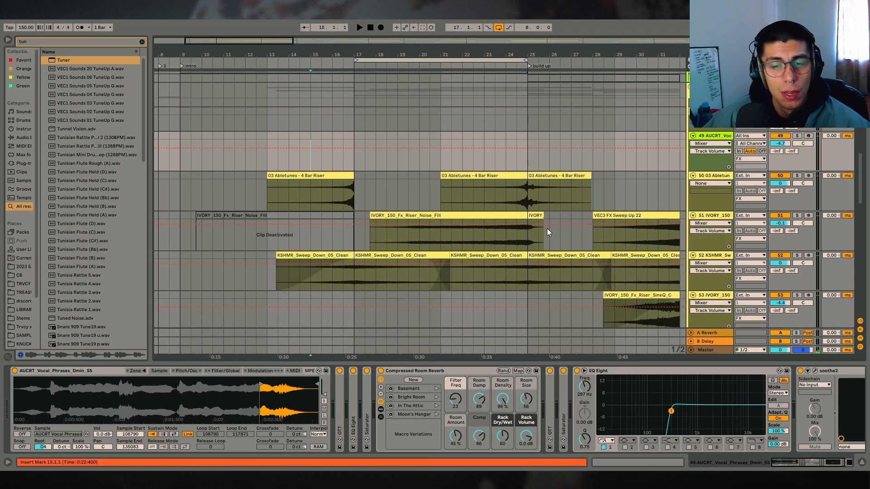
scroll(471, 224, up, 3)
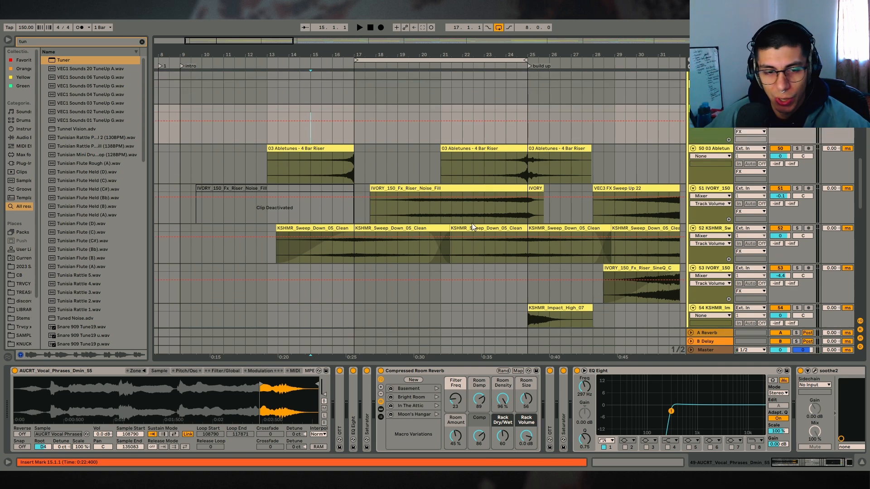
click(861, 462)
drag(858, 264, 859, 385)
scroll(392, 264, up, 1)
click(391, 264)
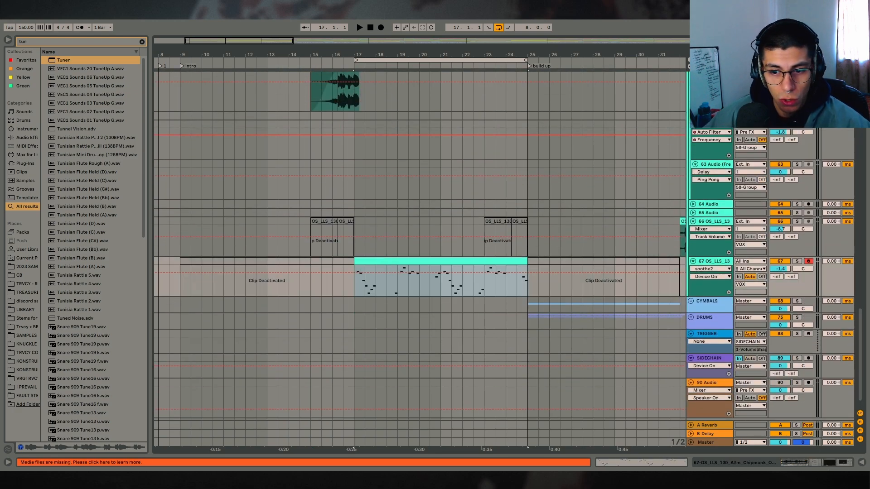
click(861, 462)
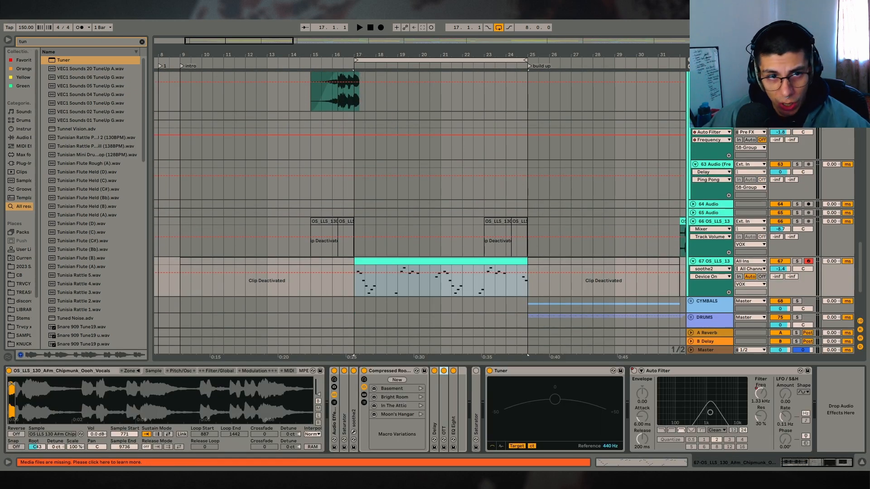
- Inspect the vocal clips on track 60 and select the range from 33.1.1 to 40.3.1 at drop1
drag(348, 55, 356, 85)
scroll(373, 172, up, 2)
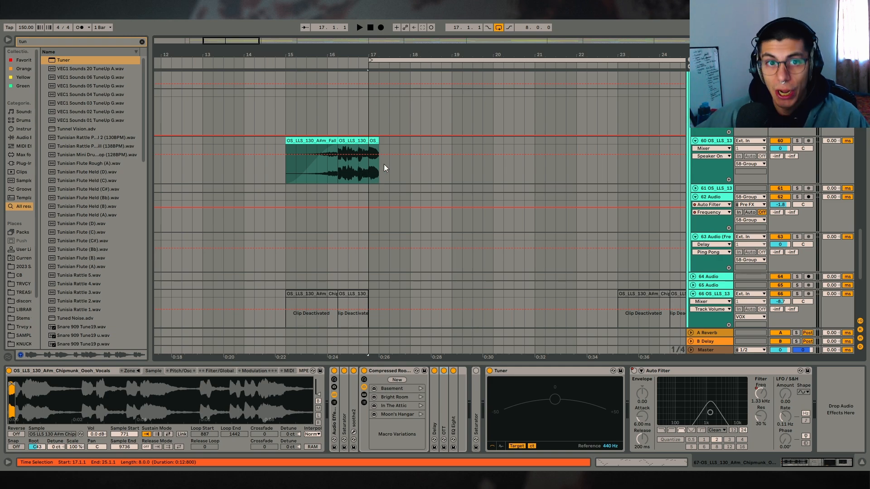
scroll(379, 164, down, 3)
drag(374, 163, 404, 165)
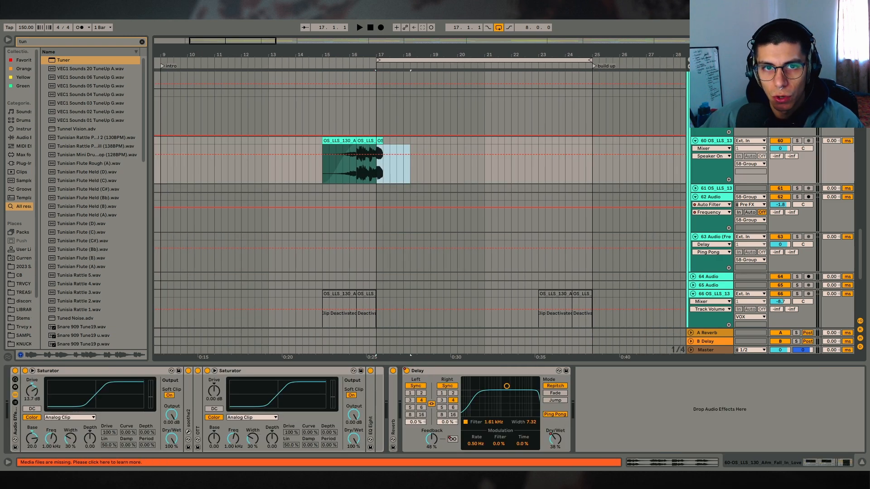
drag(430, 53, 278, 28)
drag(504, 167, 622, 166)
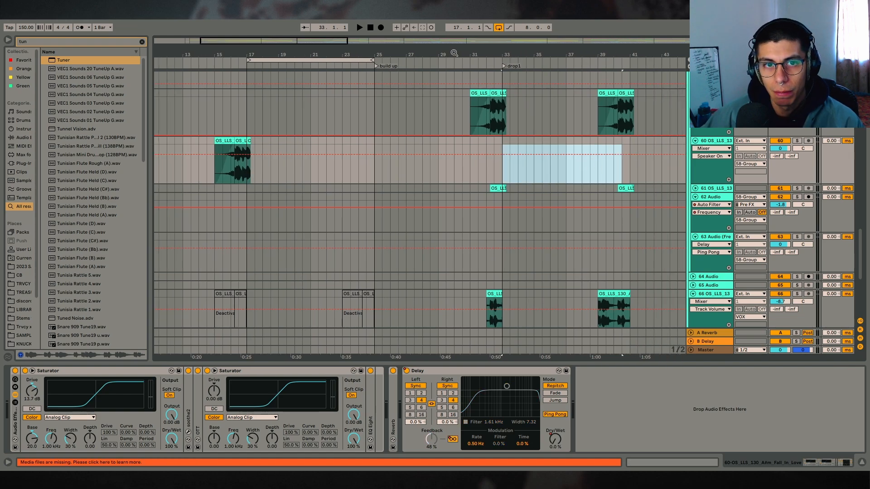
- Return to the intro and reselect the MIDI clip starting at 17.1.1 on track 67
drag(454, 53, 521, 53)
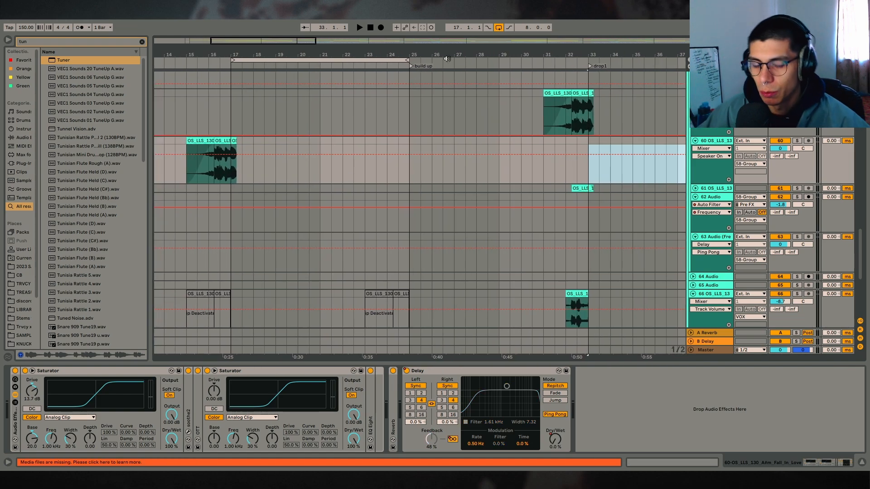
drag(274, 51, 376, 73)
scroll(380, 167, down, 4)
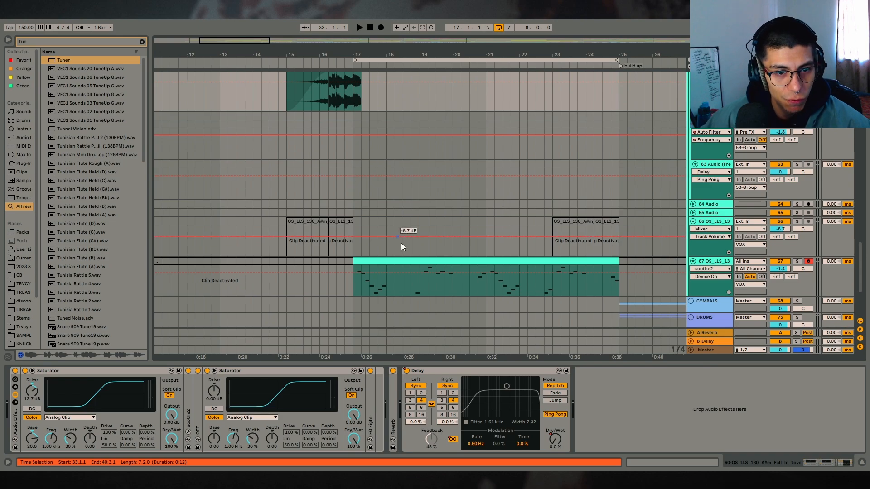
click(401, 261)
- Unfold the RARE_percussion handpan track 35 and solo it
drag(856, 263, 835, 136)
scroll(835, 136, down, 3)
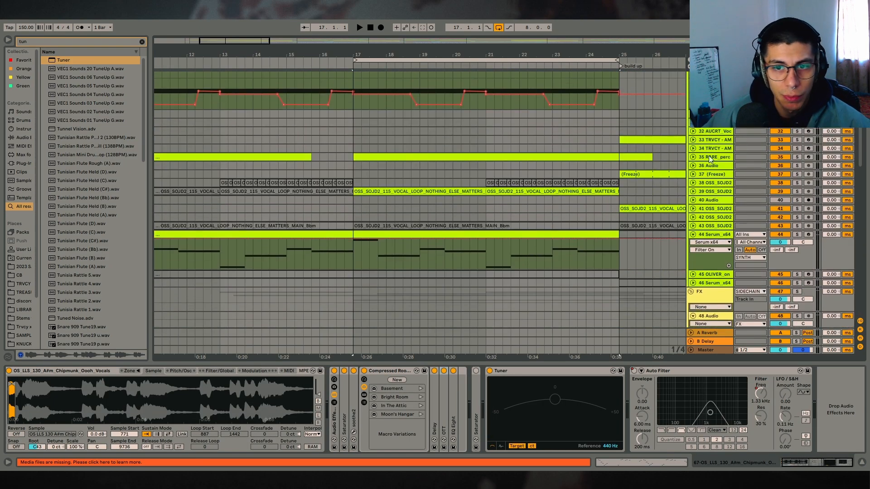
click(700, 157)
click(692, 156)
click(796, 157)
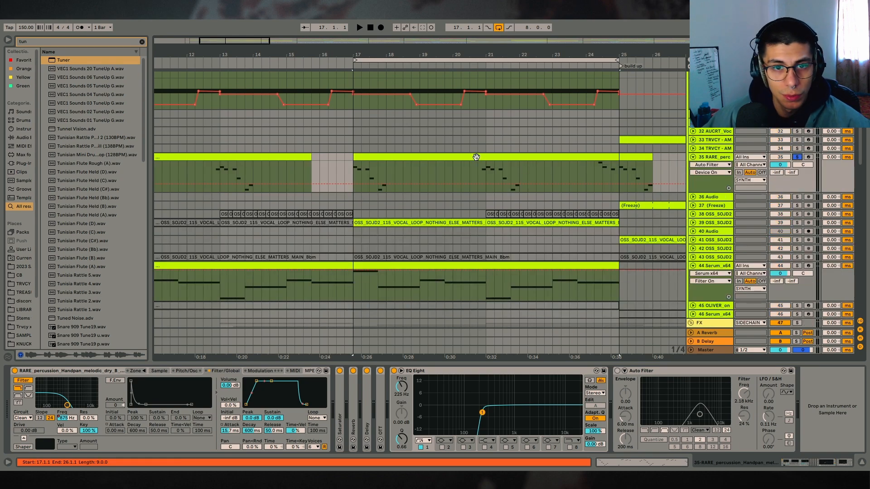
- Select the handpan clip at 17.1.1, show its instrument's sample and locate that sample in the browser
click(476, 157)
click(159, 370)
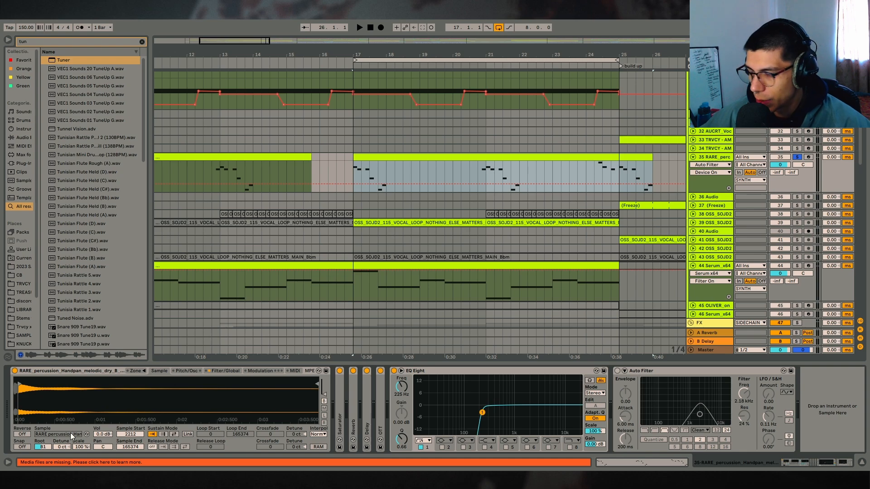
click(86, 434)
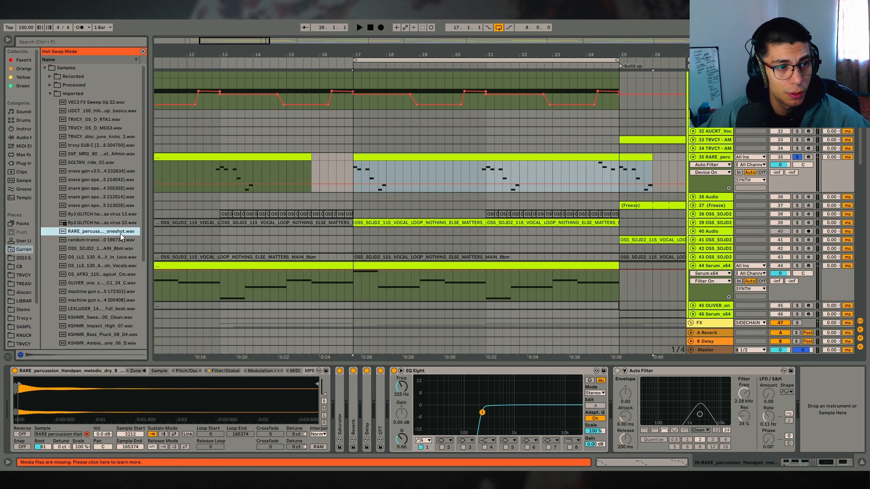
click(427, 156)
- Display the handpan instrument's Filter Freq automation on track 35 and play the soloed clip
click(199, 371)
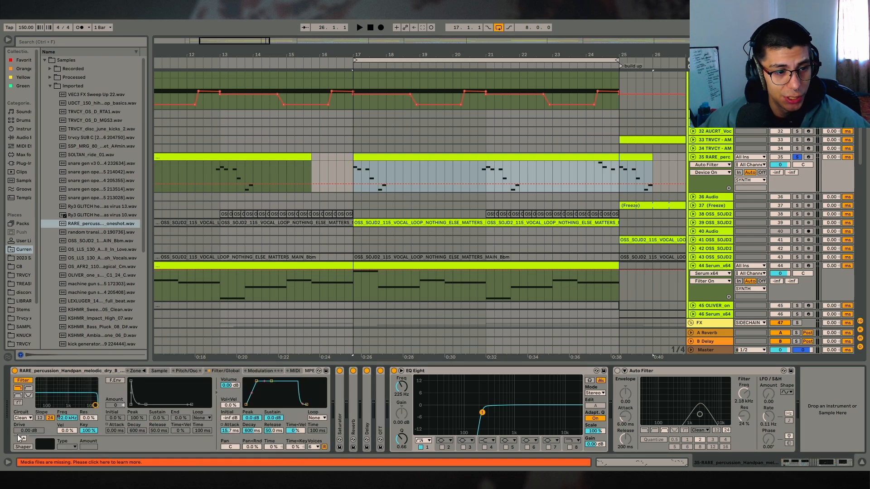
click(67, 418)
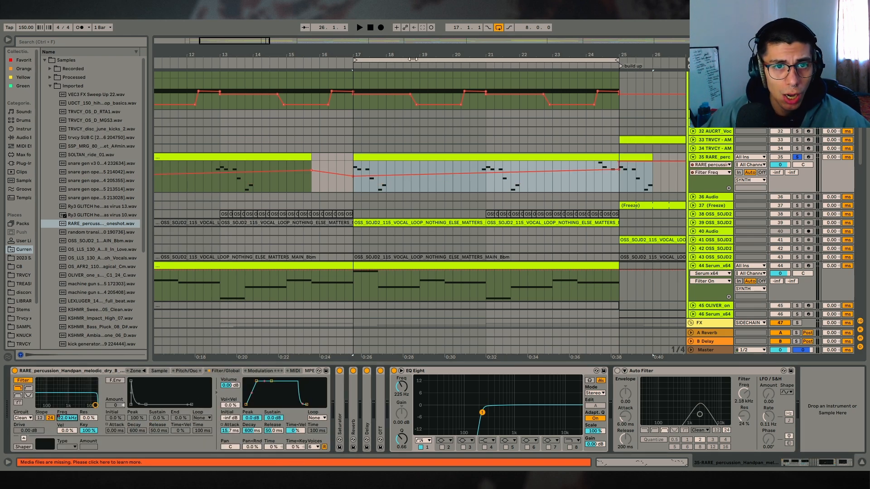
key(minus)
key(minus)
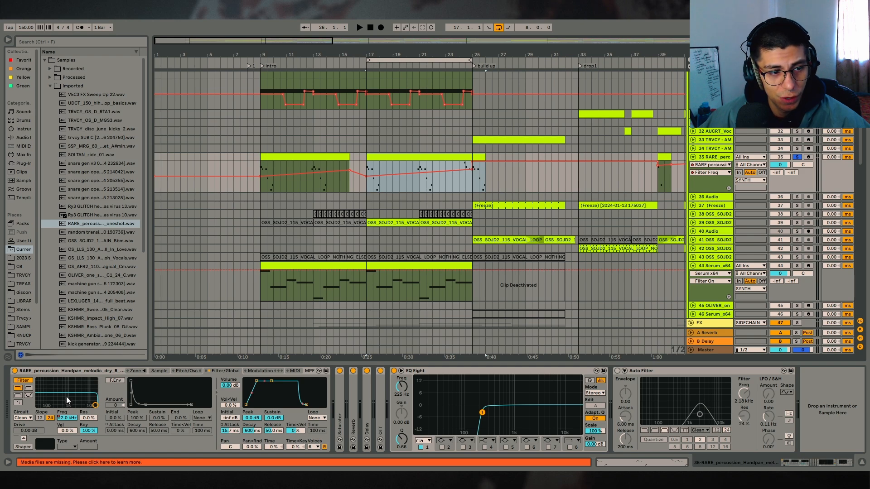
key(space)
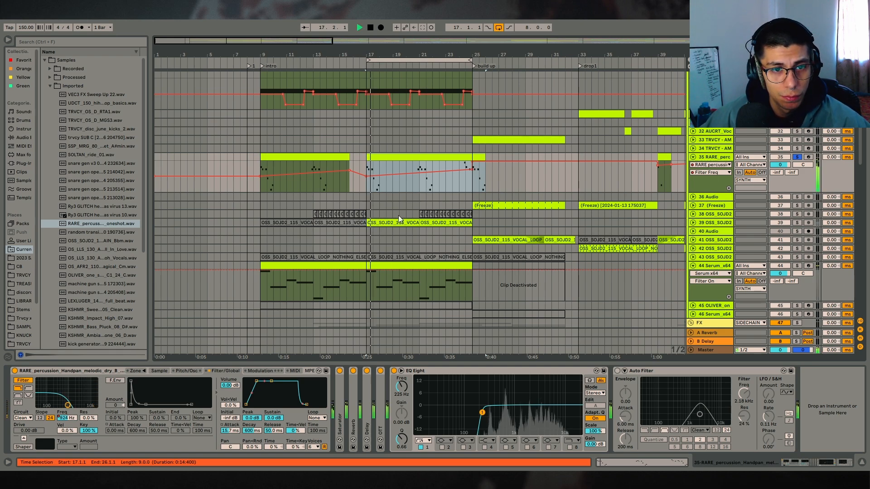
- Group the effects from Saturator through Auto Filter into an Audio Effect Rack and play the clip with Reverb and Delay off
shift+click(339, 385)
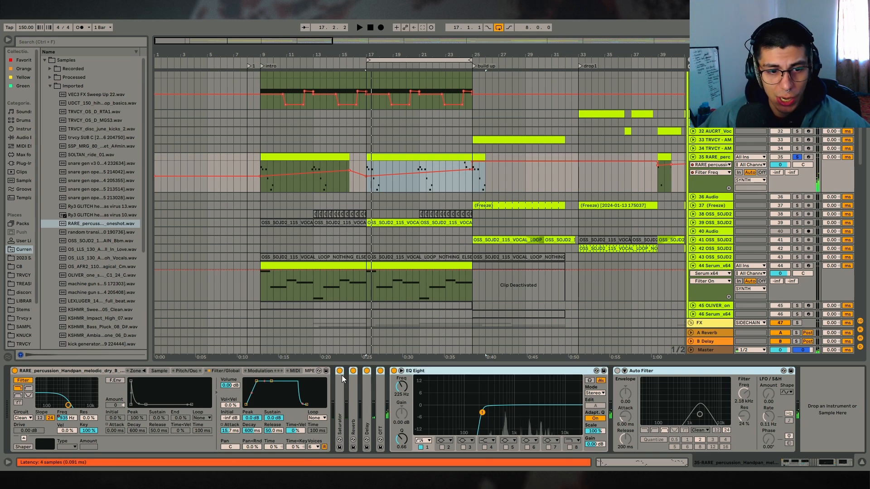
key(ctrl+g)
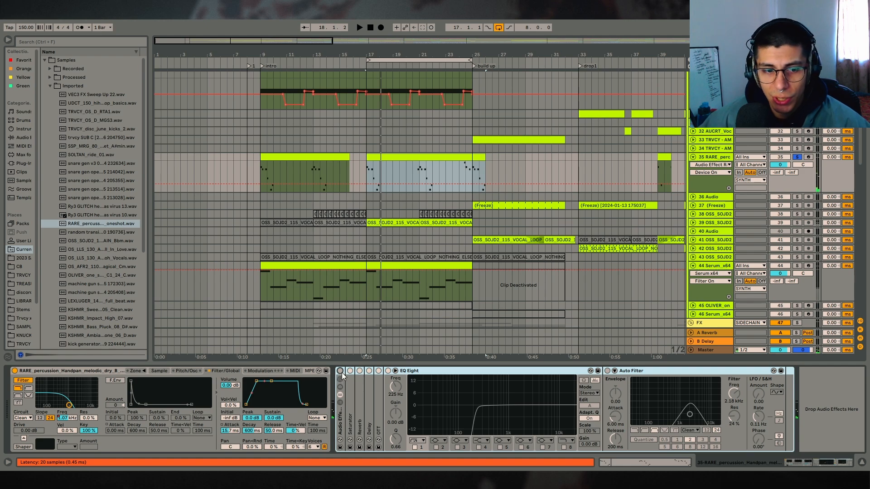
click(340, 371)
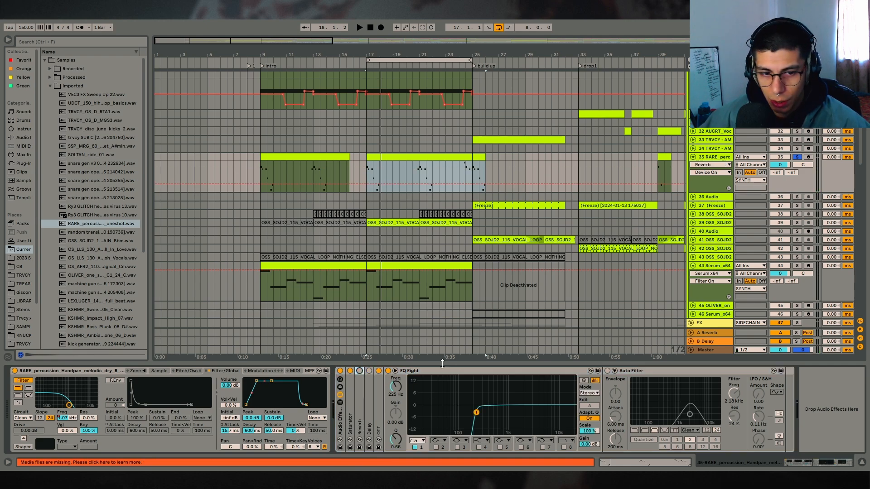
key(space)
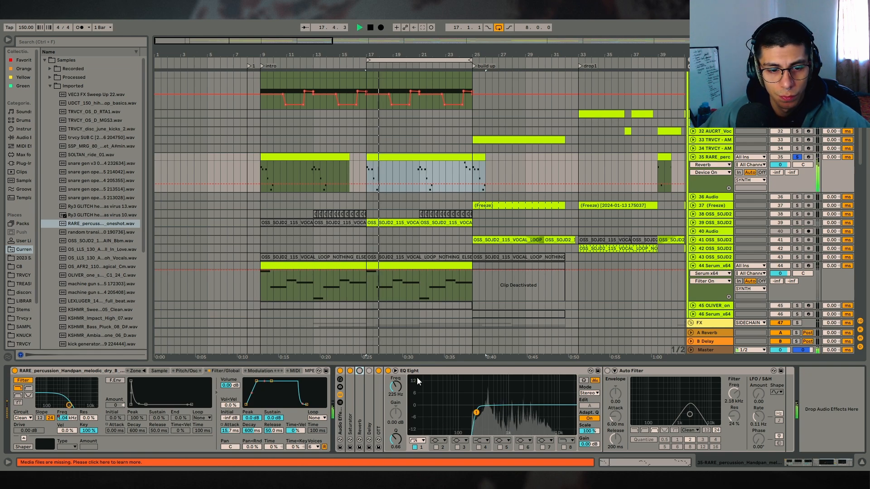
key(space)
- Turn on the rack's Reverb and Delay, play the handpan again and place the insert marker at 27.3.1
click(359, 372)
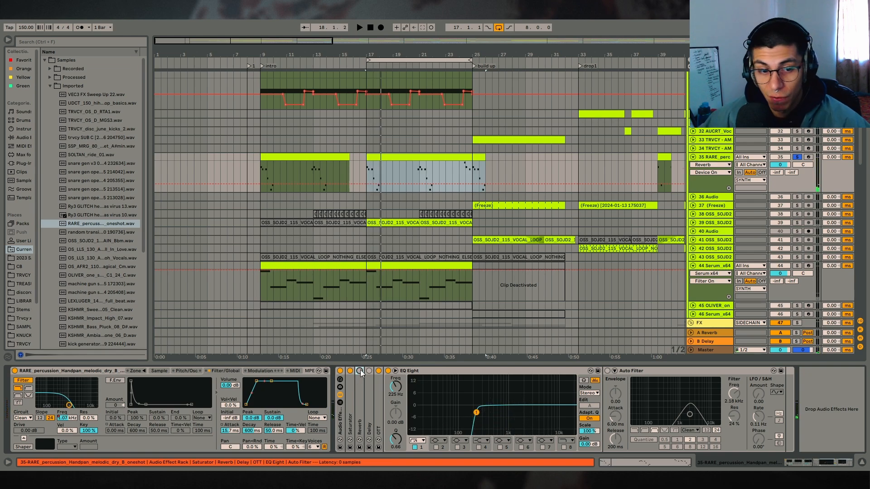
click(369, 372)
key(space)
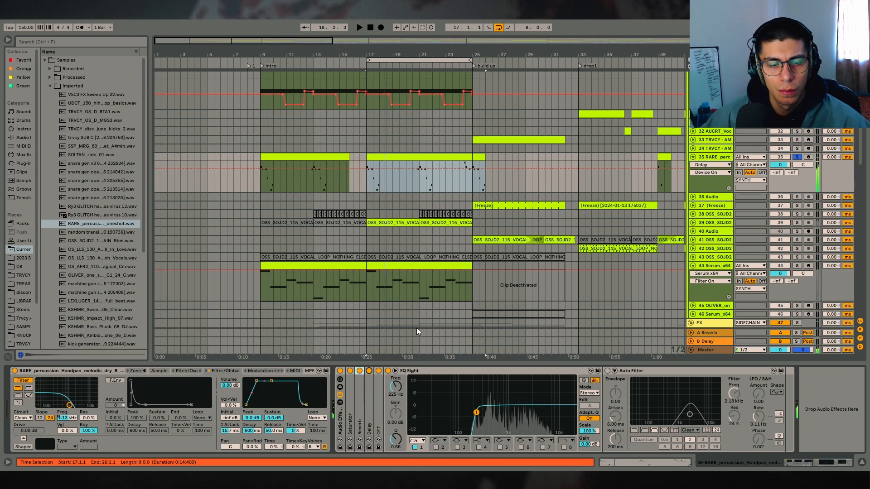
key(space)
click(506, 156)
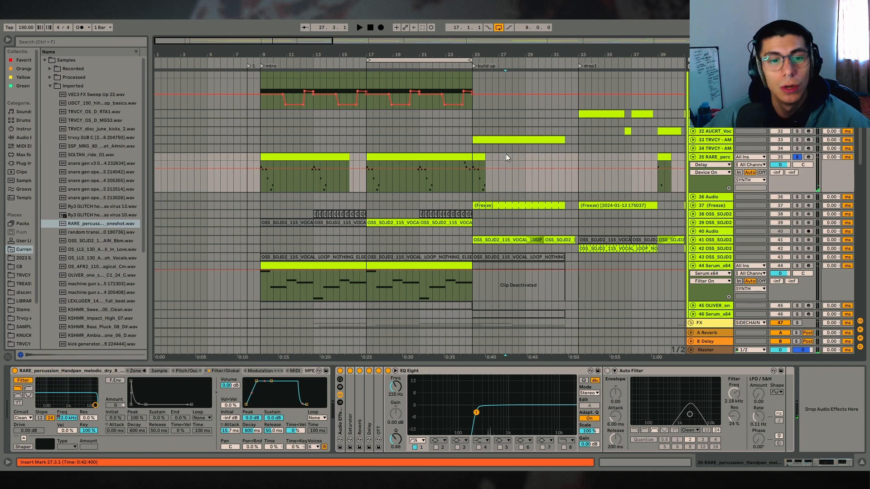
- Hide the device view and select the Serum clip on track 44 at 9.1.1
scroll(550, 186, up, 3)
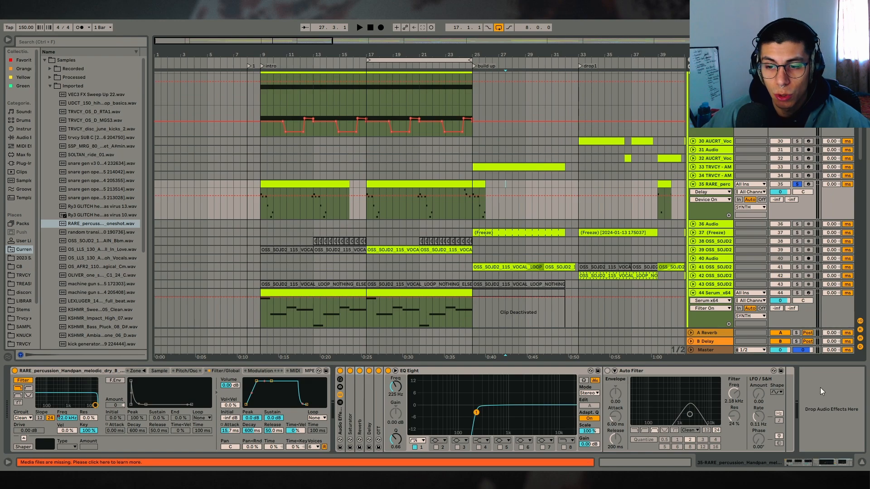
click(861, 462)
click(430, 293)
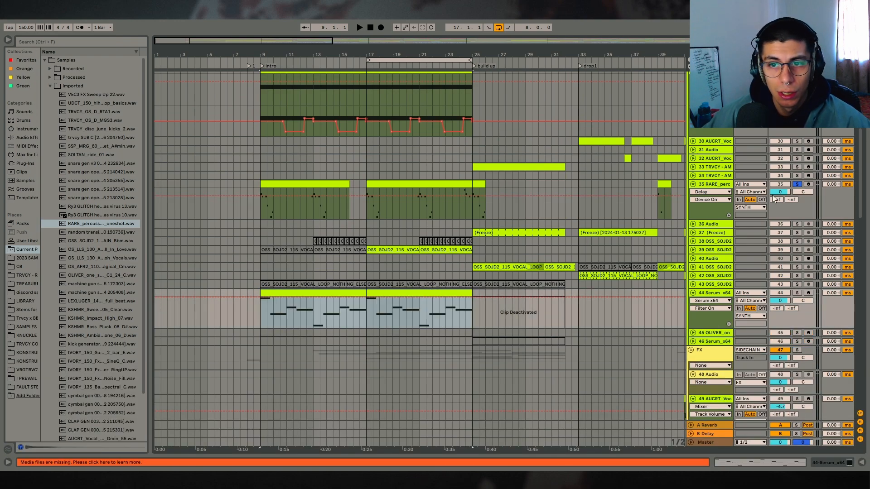
- Solo the vocal chop track 67, start playback and select its MIDI clip spanning 17.1.1 to 25.1.1
scroll(811, 297, down, 12)
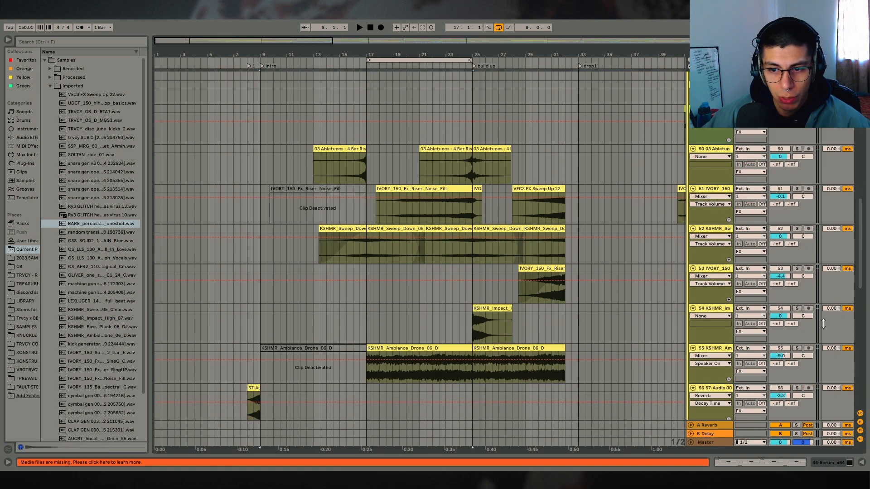
scroll(859, 291, down, 10)
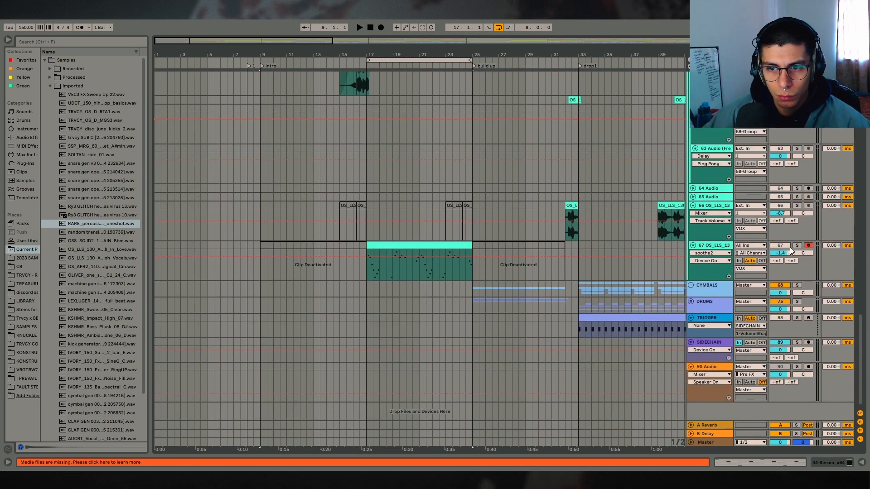
click(796, 245)
key(space)
click(430, 272)
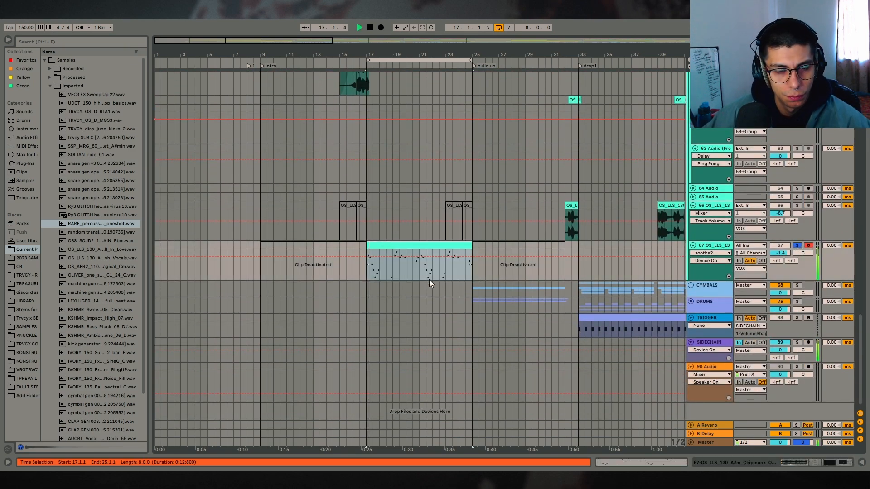
- Listen to the soloed parts together while reviewing the arrangement, stop playback and place the insert marker at 17.1.1
scroll(483, 287, up, 8)
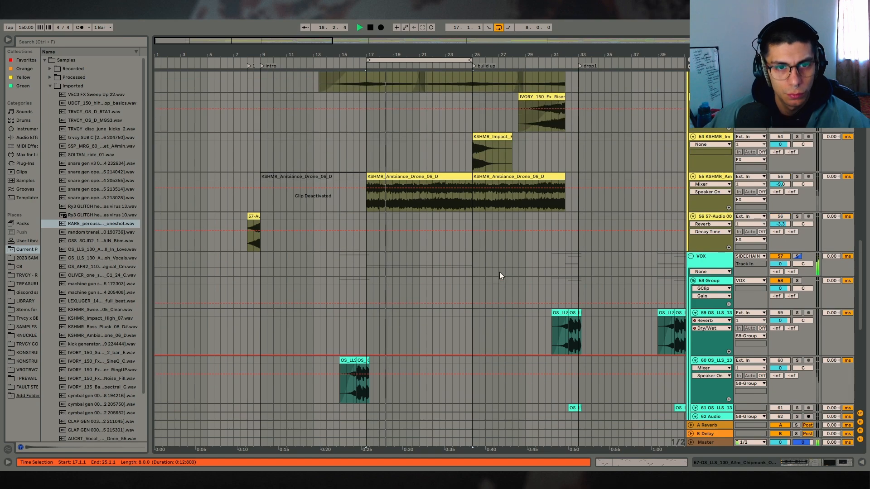
scroll(500, 276, up, 12)
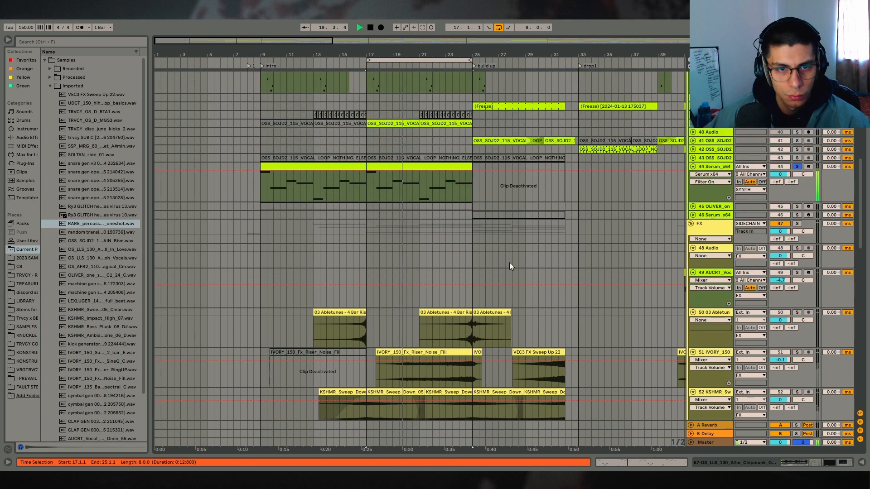
scroll(510, 266, up, 3)
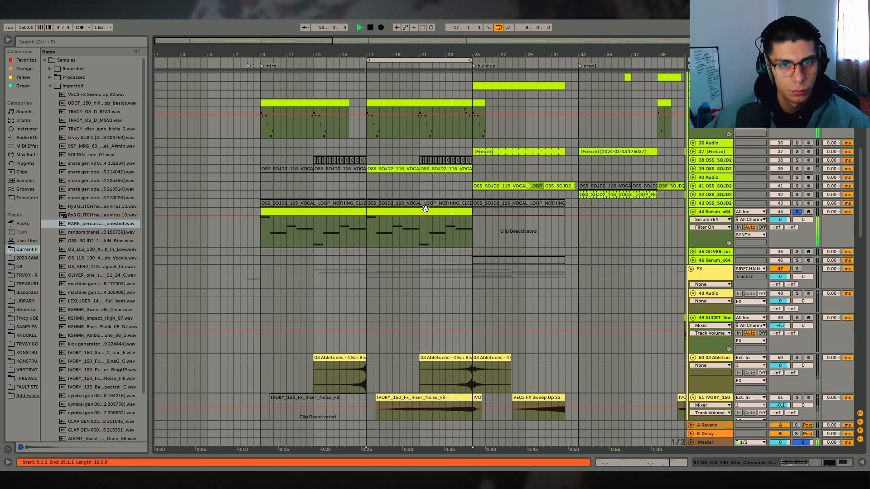
scroll(372, 114, up, 2)
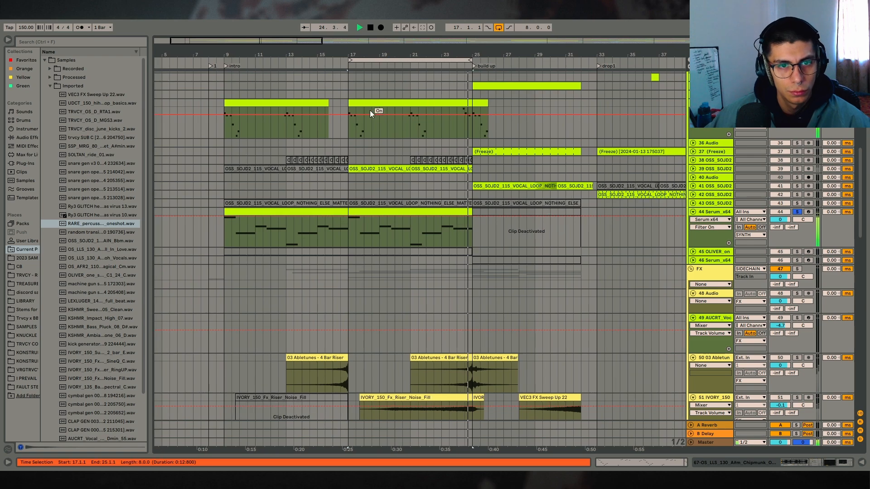
key(space)
click(350, 95)
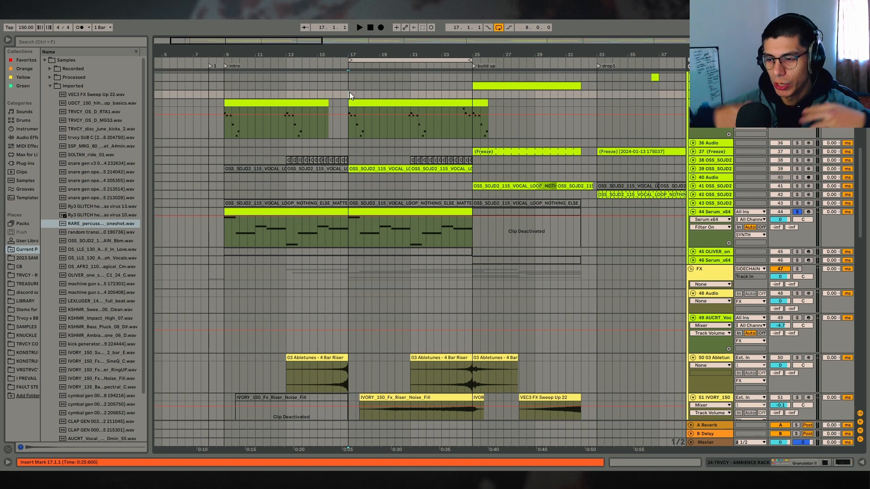
- Select the range 18.1.1 to 26.1.1 across riser tracks 50 and 51 and review the intro layers above it
scroll(452, 303, down, 5)
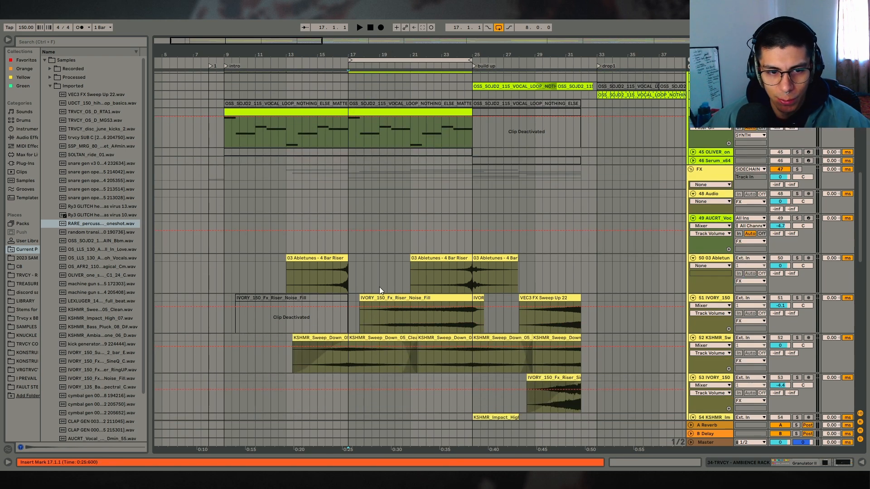
drag(365, 283, 487, 315)
scroll(411, 353, up, 2)
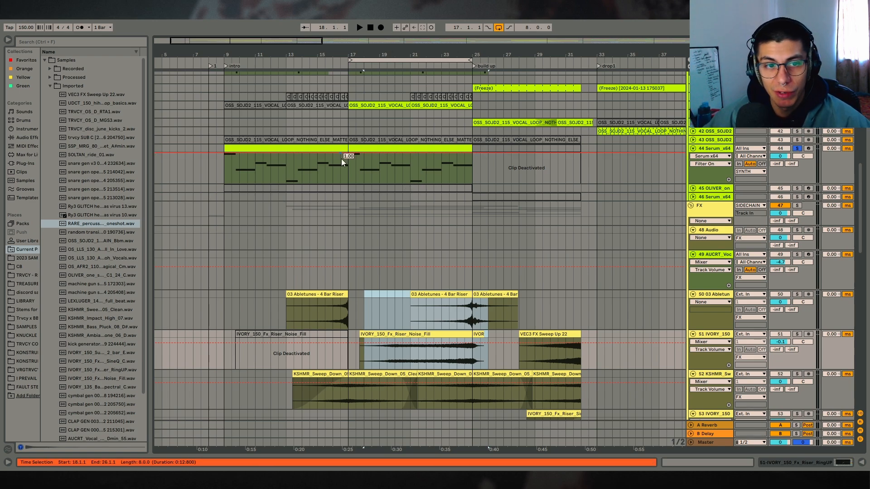
scroll(392, 181, up, 4)
scroll(388, 196, up, 3)
scroll(396, 228, down, 3)
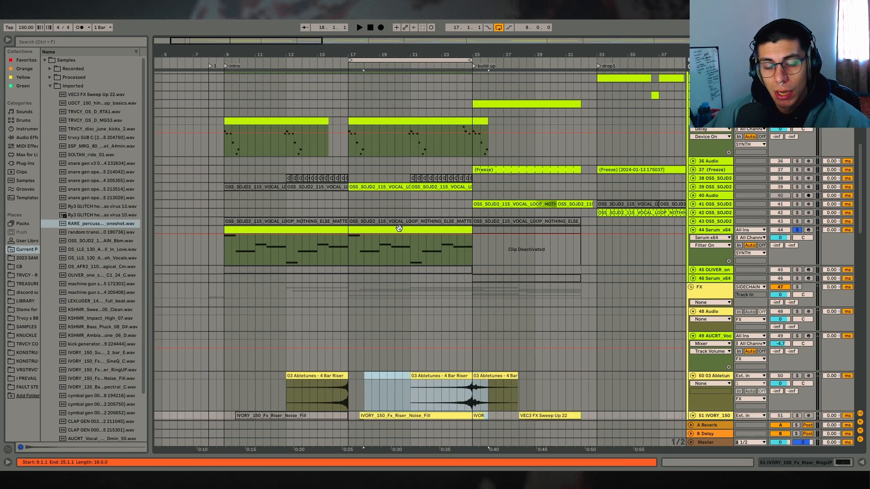
scroll(385, 220, down, 2)
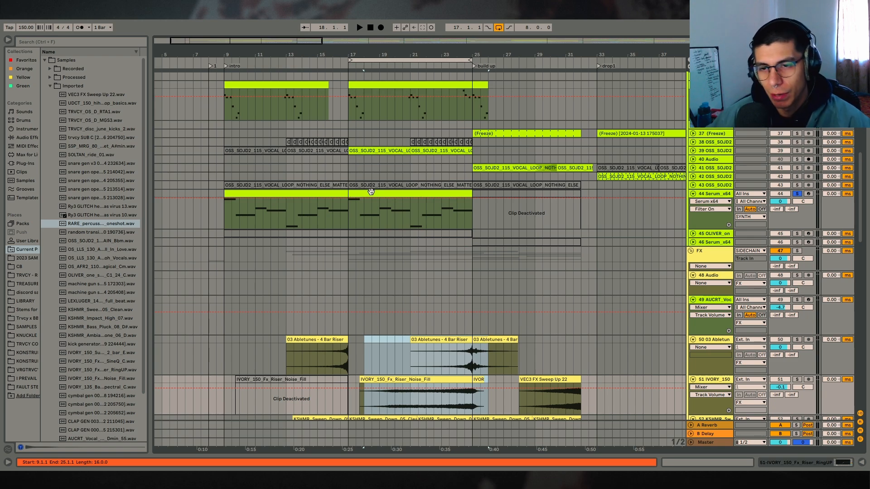
scroll(488, 230, down, 2)
scroll(488, 228, up, 1)
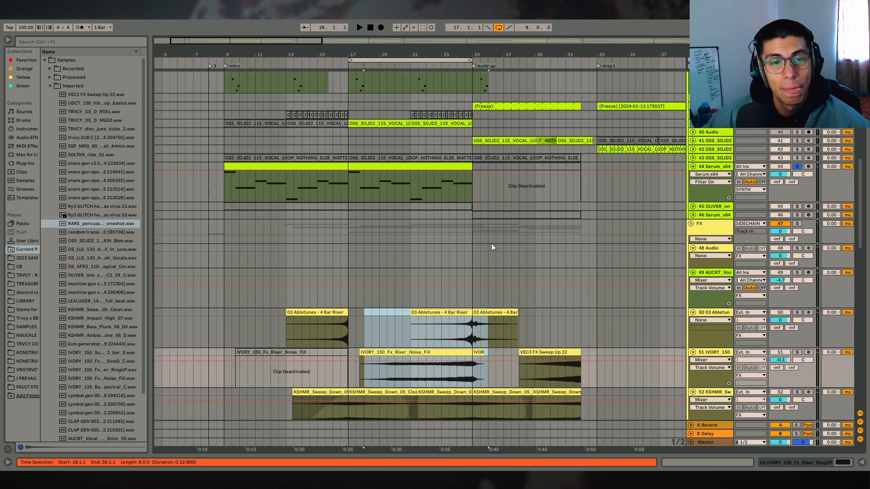
- Unfold track 39, select its vocal loop from 17.1.1 to 21.1.1, solo the track and play it
scroll(492, 244, up, 4)
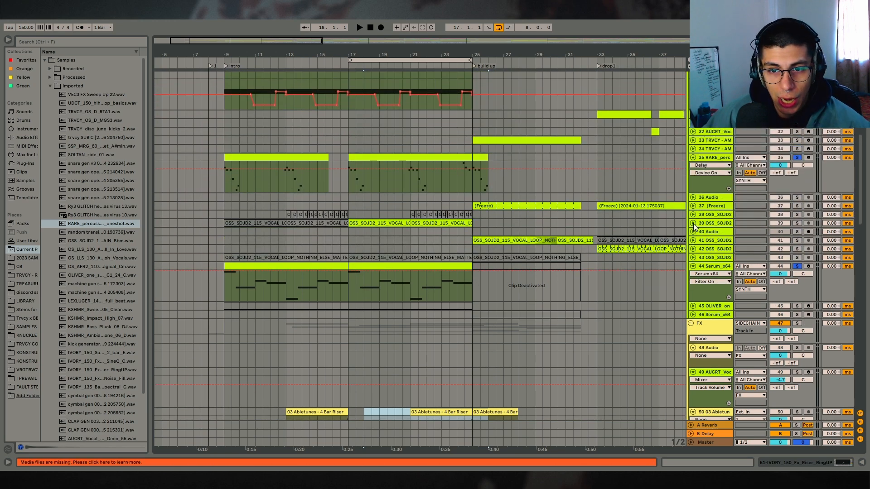
click(693, 223)
drag(349, 231, 414, 230)
scroll(632, 251, up, 2)
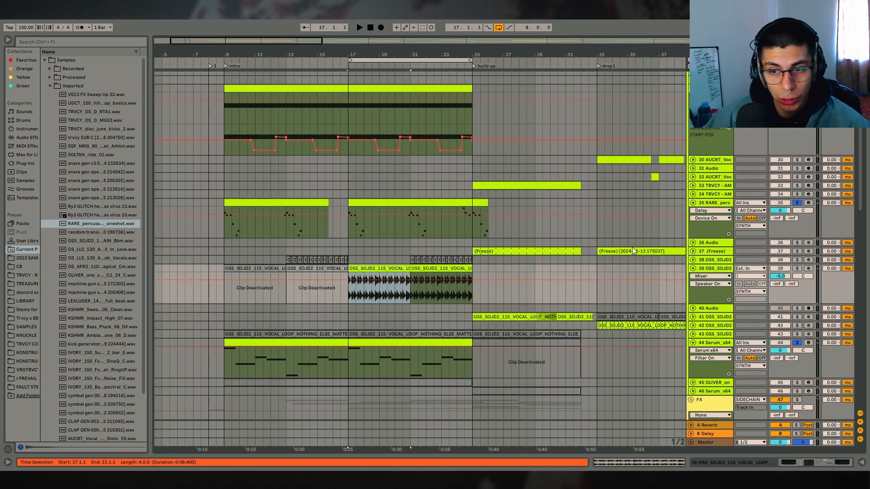
click(796, 268)
key(space)
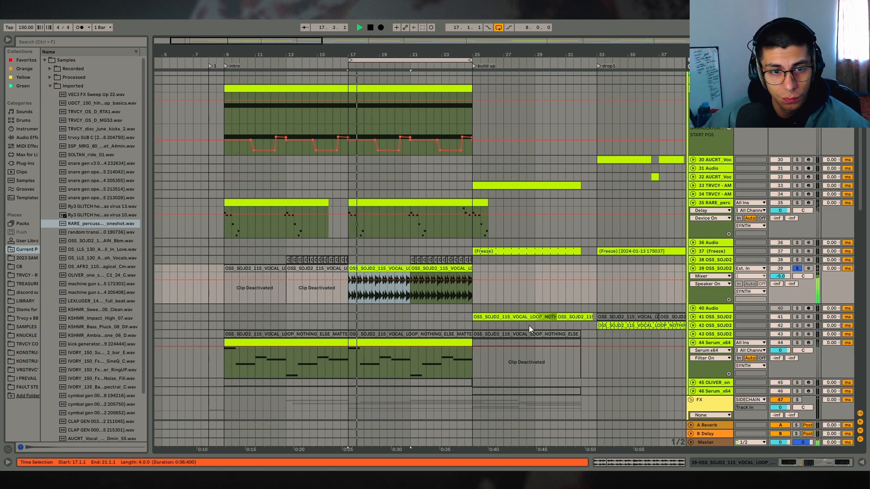
- Stop playback, mark 18.1.1 to 18.2.3 on the vocal loop, and select its whole clip at 17.1.1
drag(388, 55, 412, 86)
key(space)
click(284, 308)
drag(346, 291, 370, 267)
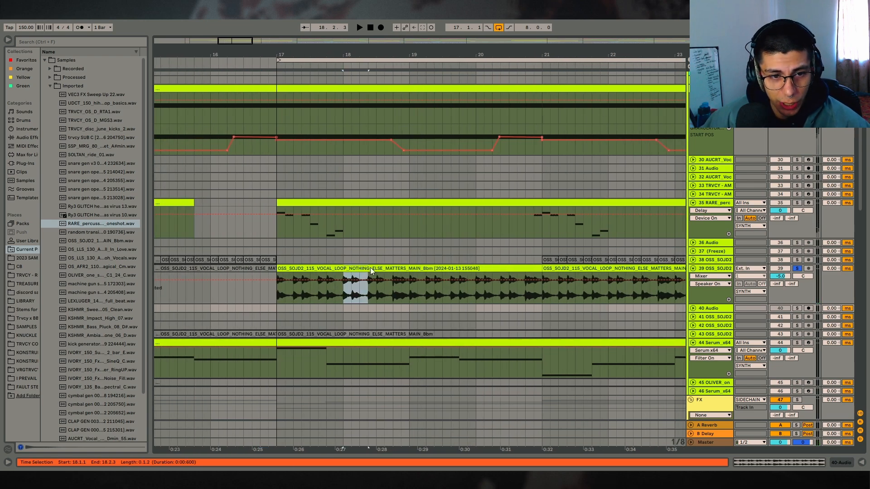
click(352, 268)
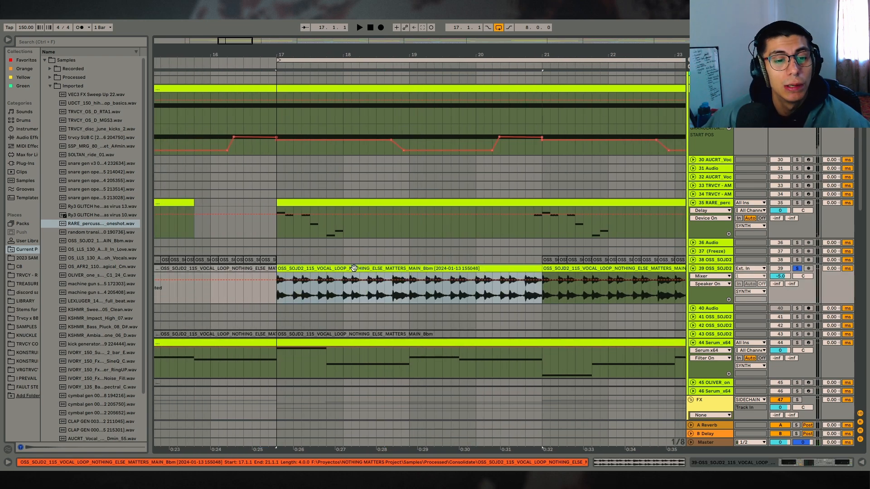
- Show track 39's effect chain and point out OTT, Compressed Room Reverb and the final EQ Eight
click(811, 464)
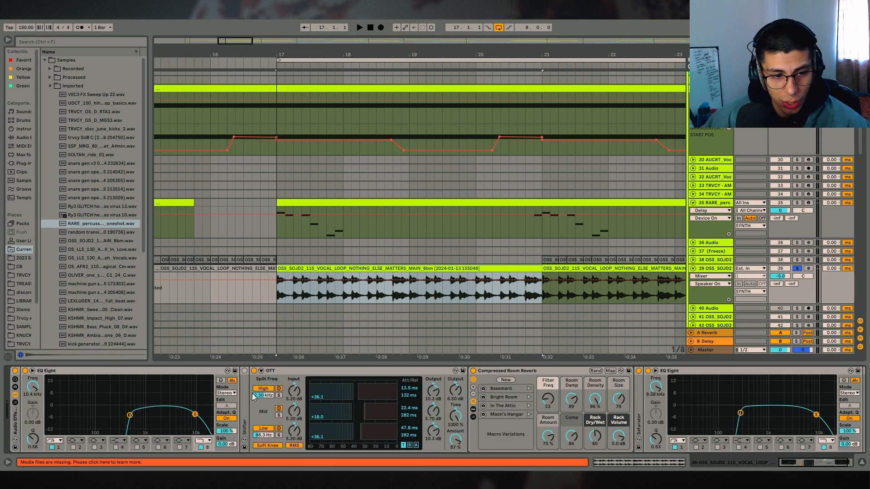
click(317, 371)
click(566, 370)
click(686, 375)
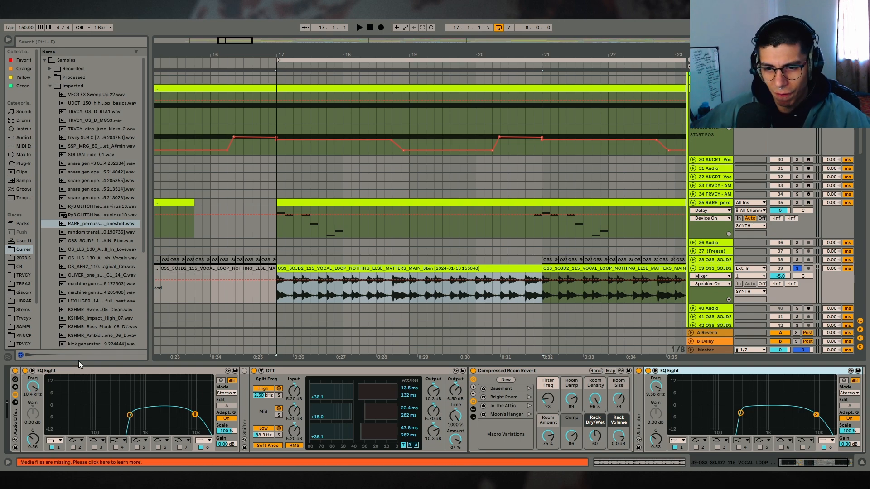
- Turn off track 39's Audio Effect Rack and play the dry vocal loop
key(space)
click(15, 370)
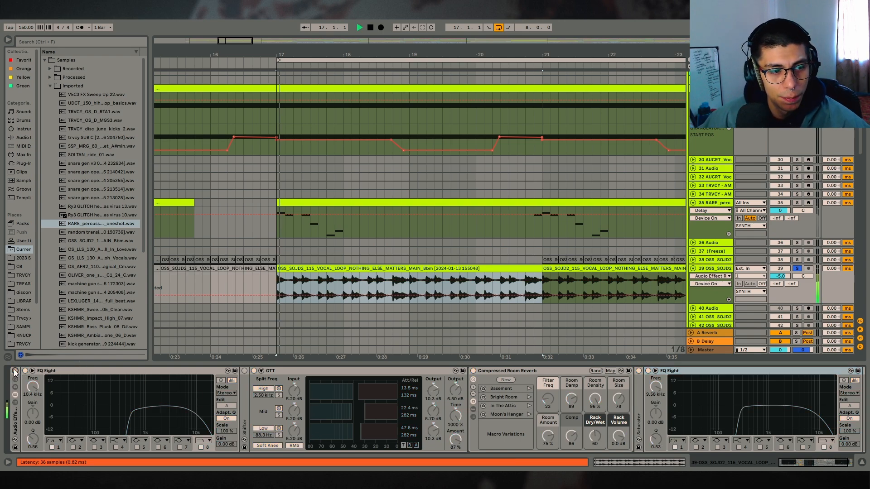
key(space)
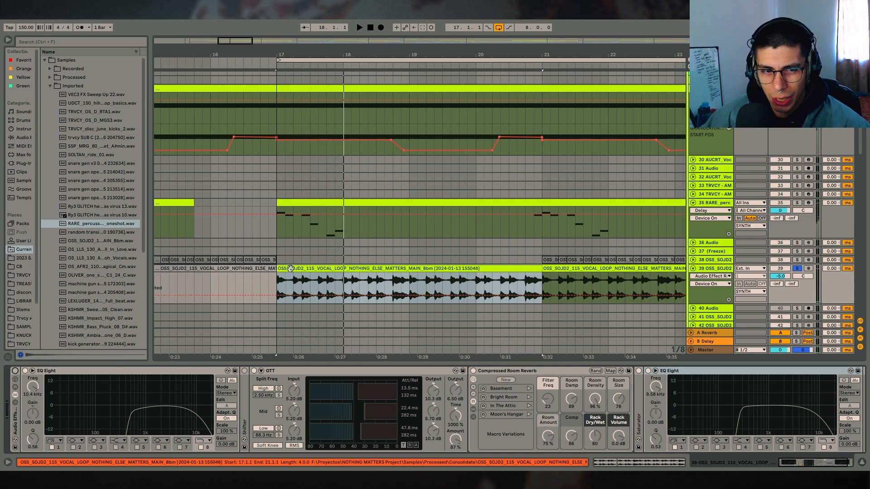
key(space)
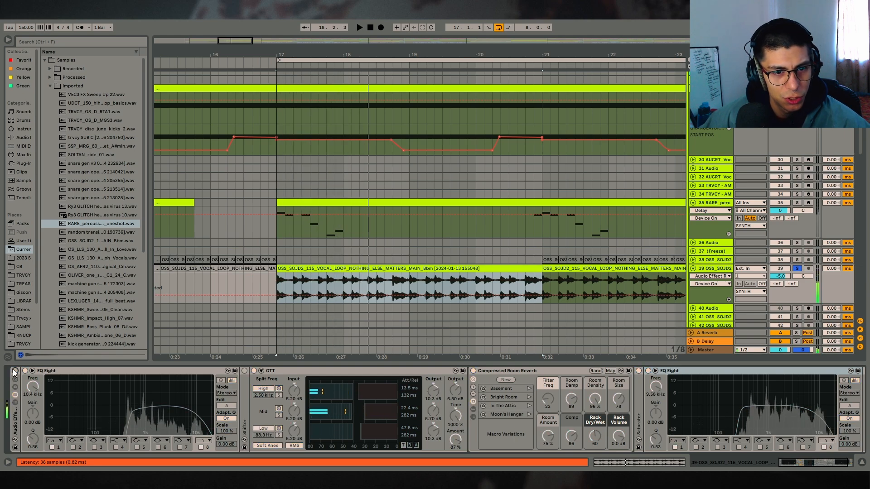
- Turn the Audio Effect Rack back on, play the processed vocal loop and bring up OTT's Amount parameter
click(15, 371)
key(space)
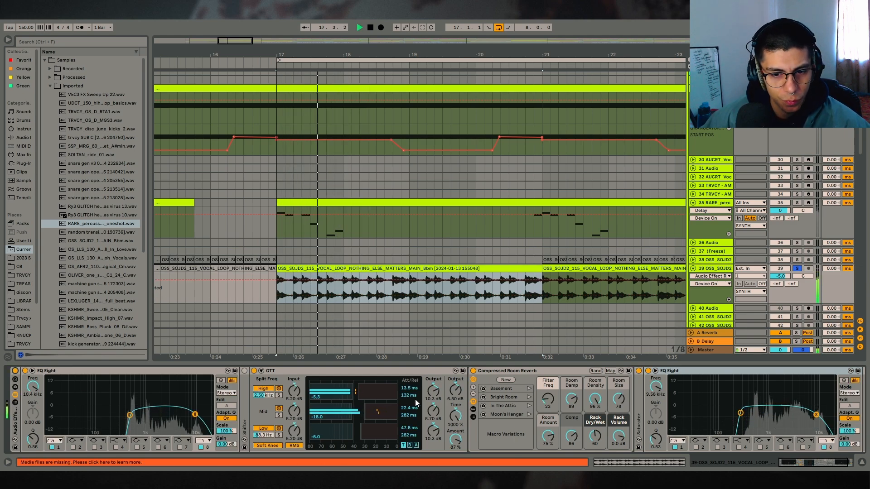
key(space)
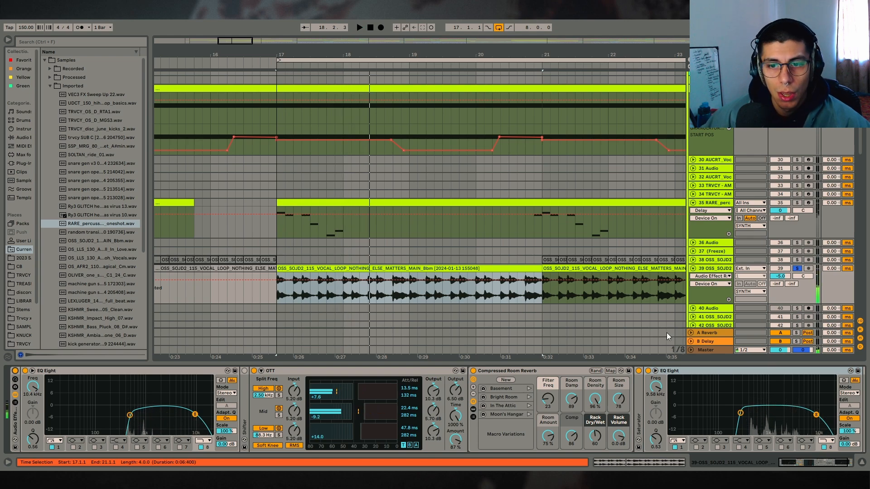
scroll(666, 332, down, 3)
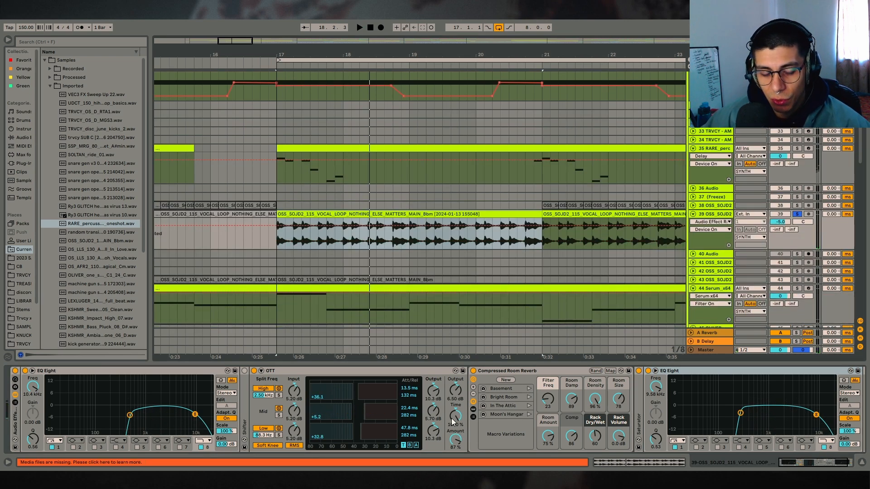
drag(456, 442, 456, 432)
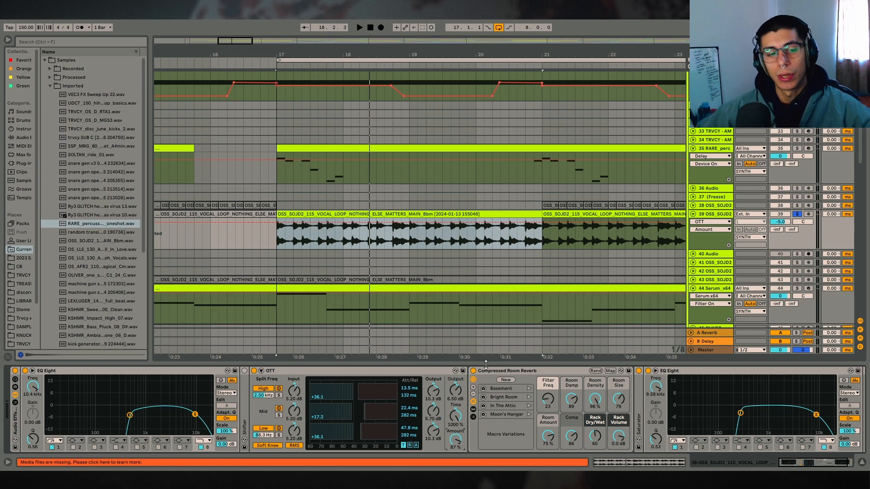
- Bypass track 39's effect rack once more for a short playback comparison and switch it back on
click(16, 372)
key(space)
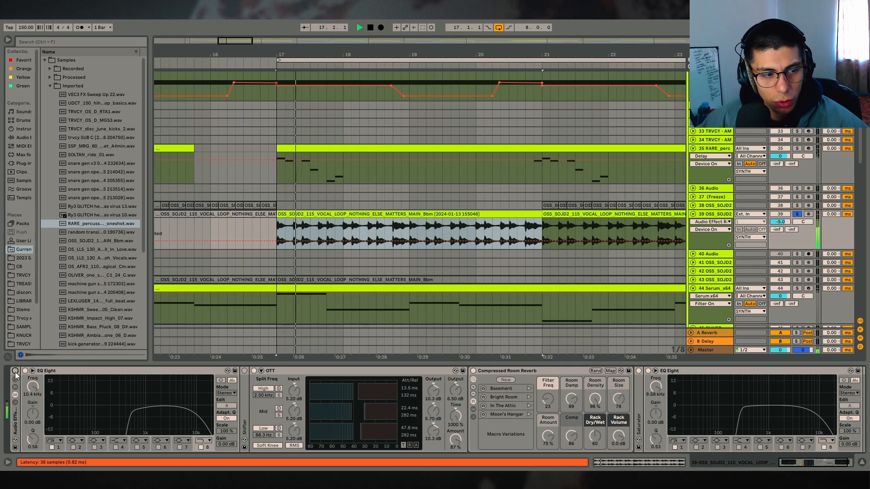
key(space)
click(15, 372)
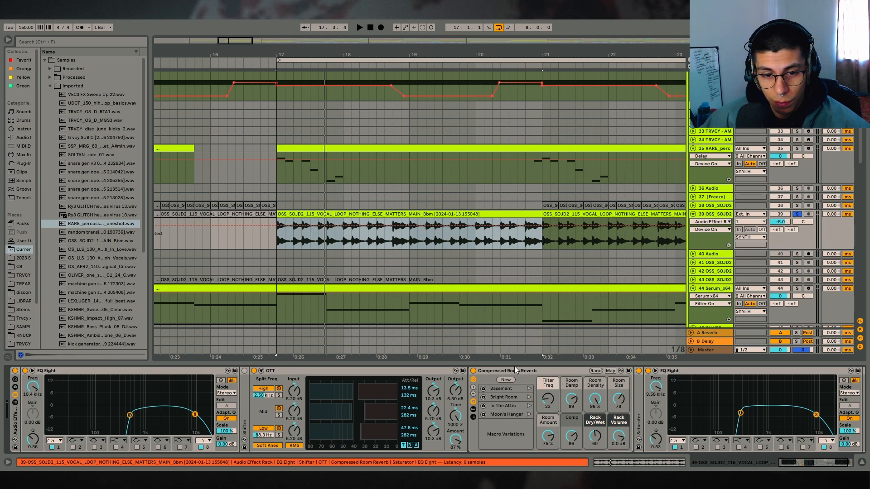
- Expand the Saturator on track 39, show its Type parameter, view the chain through the last EQ Eight and hide the device view
double_click(642, 410)
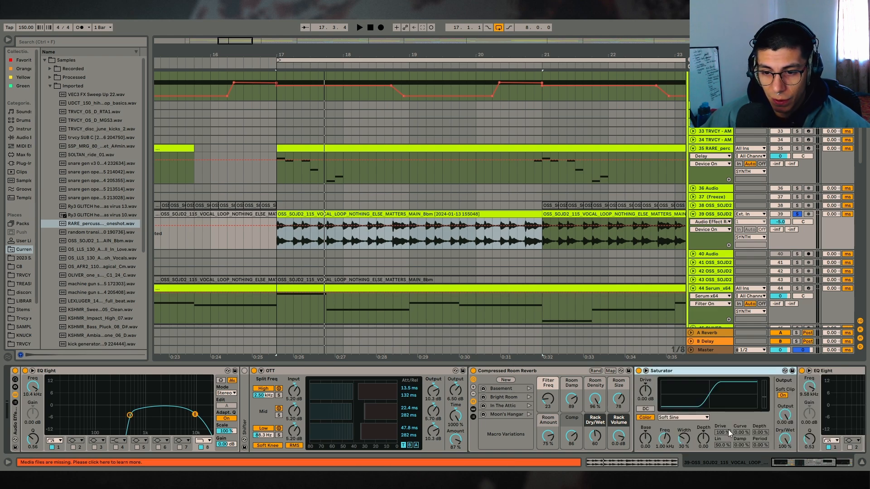
click(674, 417)
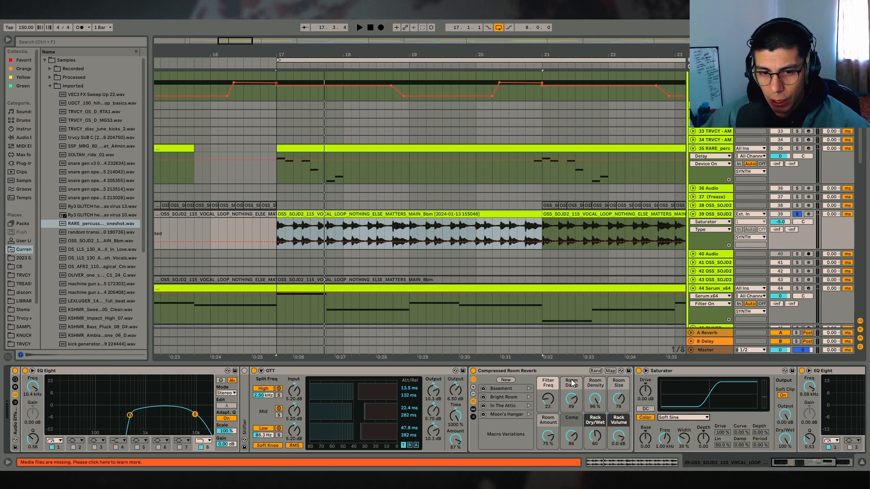
drag(810, 461, 828, 461)
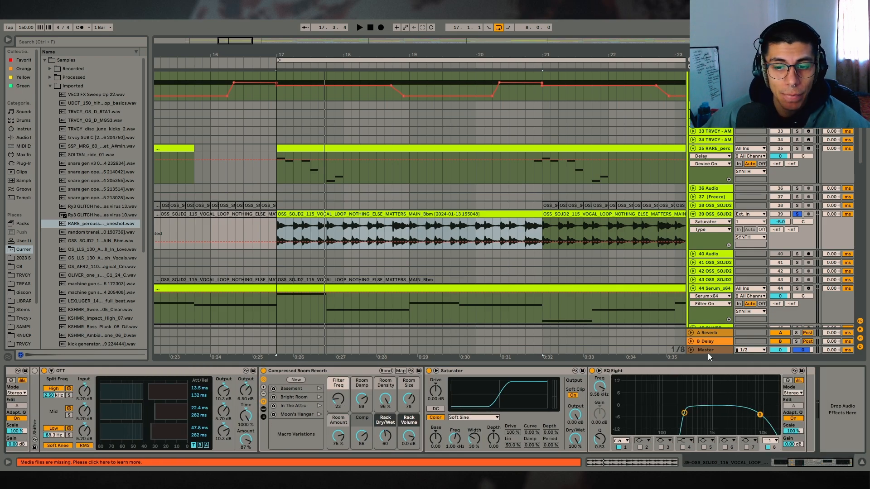
click(861, 462)
scroll(800, 164, up, 5)
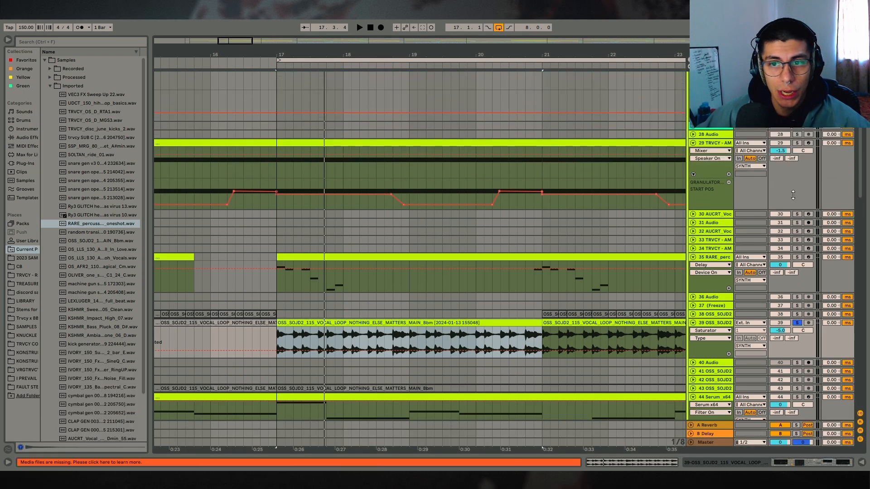
- Solo track 29, select its clip from bar 17, show its device chain and expand Granulator II
click(798, 161)
click(338, 161)
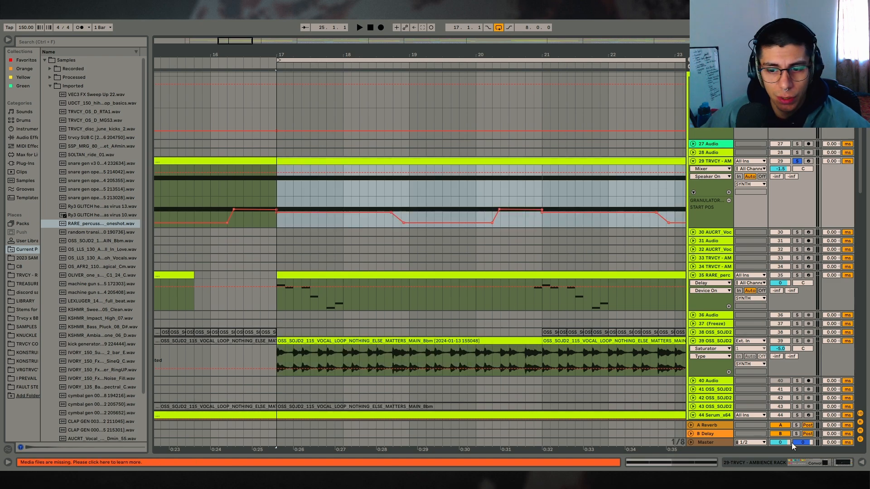
click(801, 463)
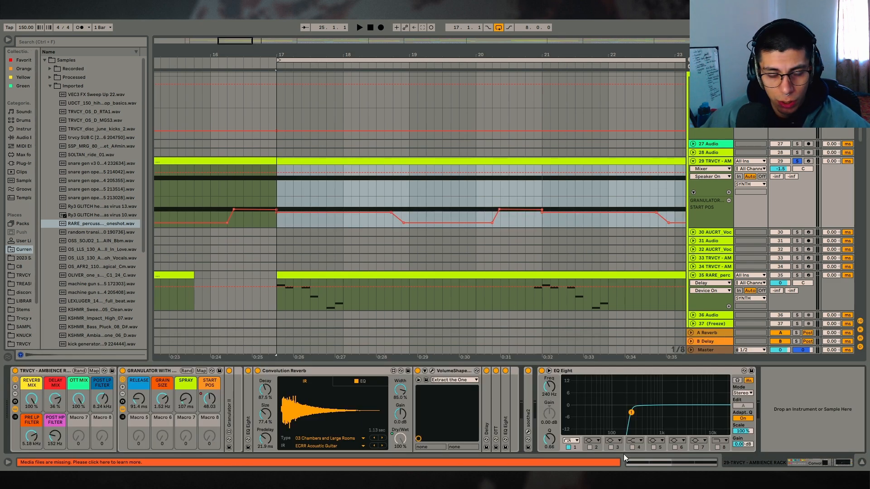
double_click(227, 397)
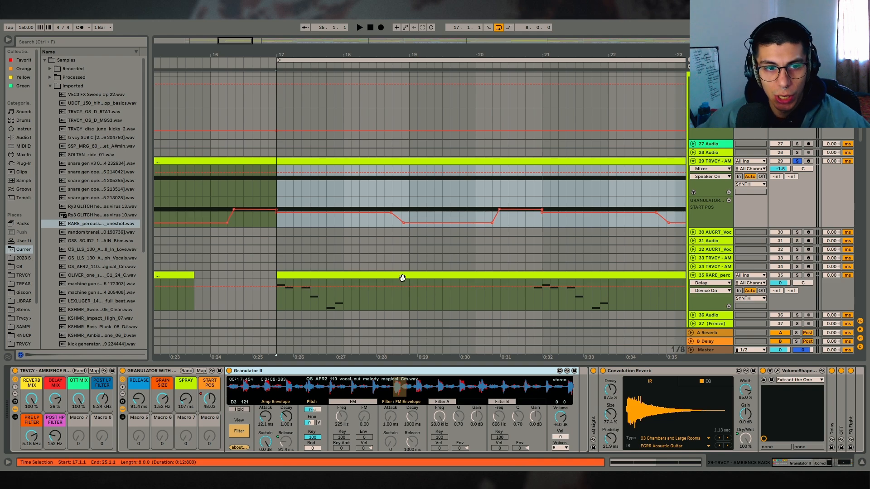
- Play the soloed track 29 clip from bar 17, fold Convolution Reverb and view the VolumeShaper curve
drag(280, 190, 409, 202)
click(404, 162)
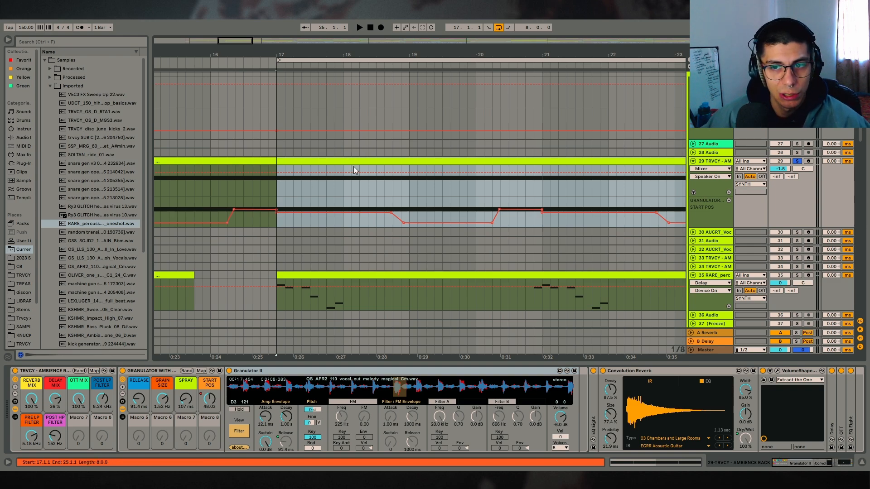
key(space)
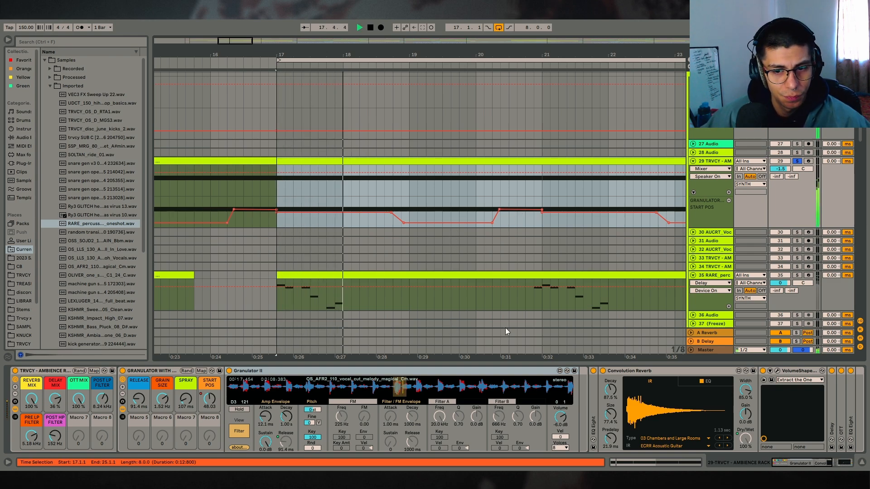
double_click(648, 370)
click(627, 370)
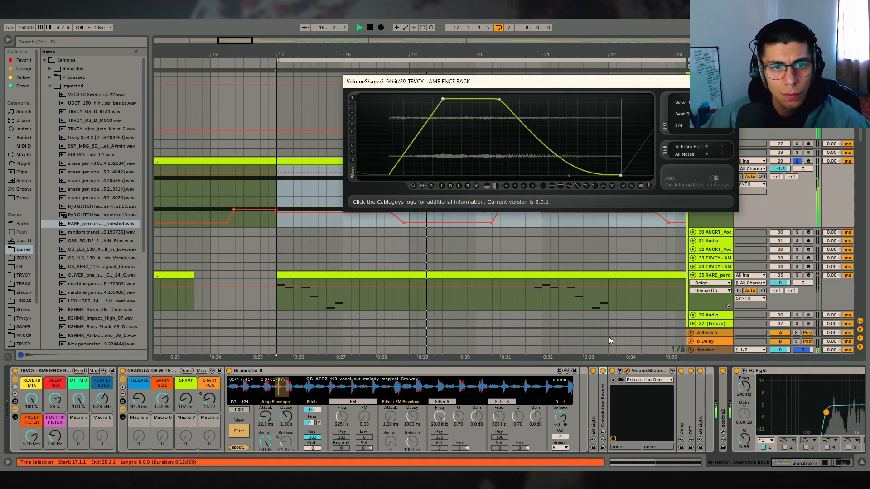
key(space)
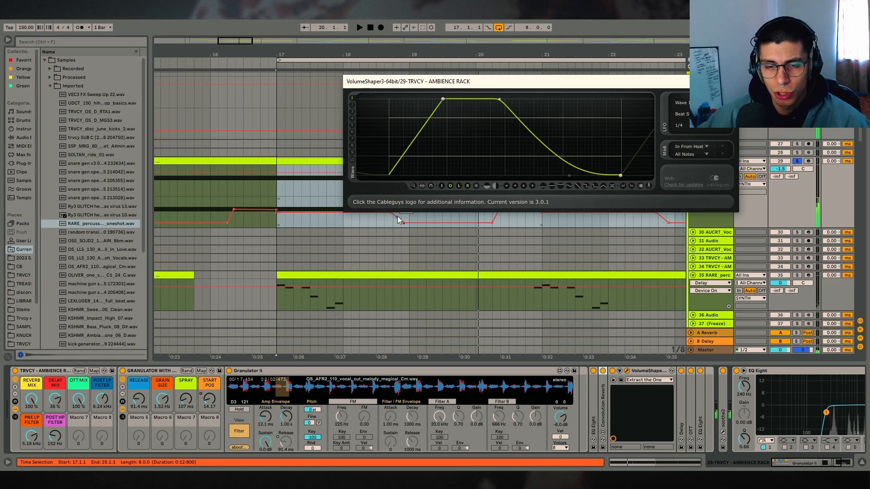
- Bypass VolumeShaper on track 29 for a short playback comparison and switch it back on
click(612, 371)
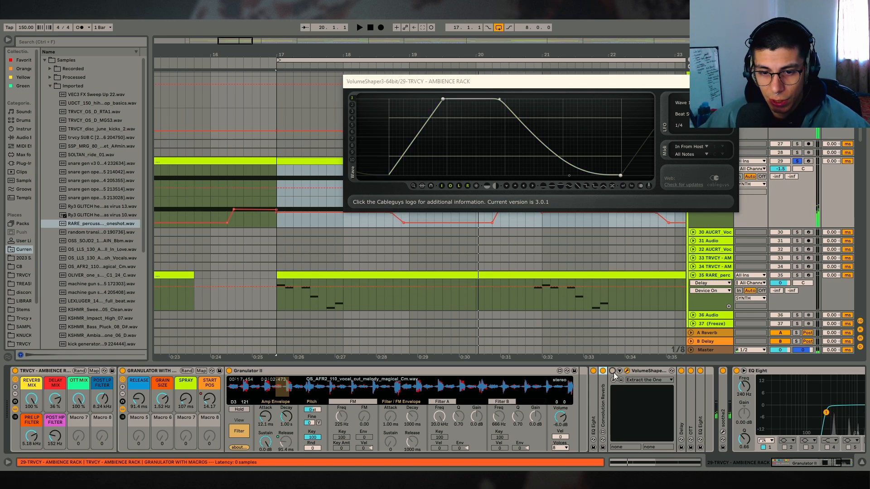
key(space)
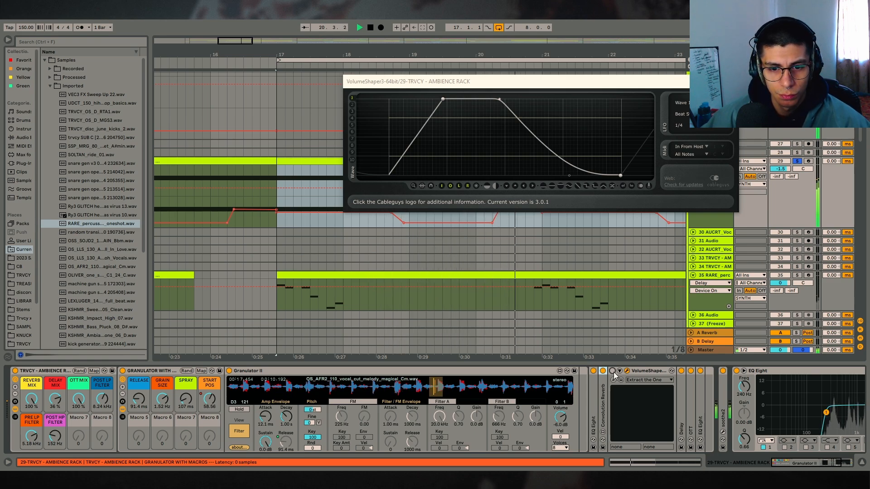
key(space)
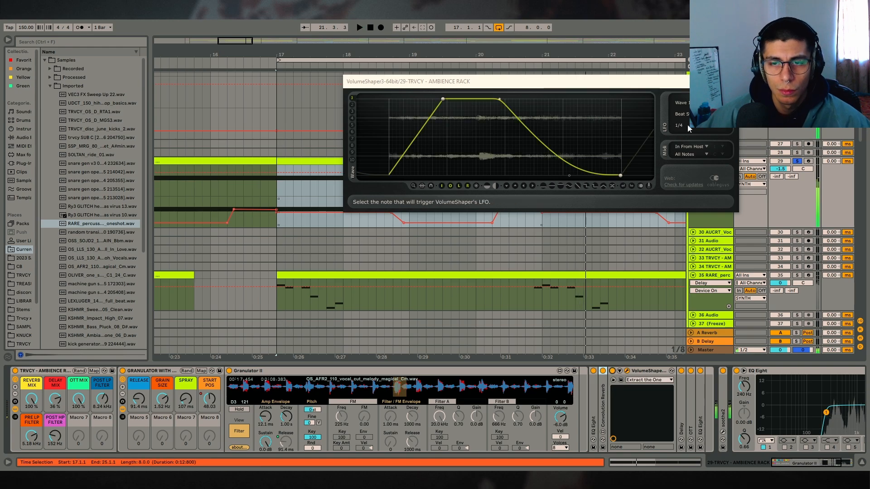
click(612, 370)
- Solo track 55, play its KSHMR_Ambiance_Drone_06_D clip from bar 17 and hide the device view
scroll(550, 256, down, 4)
scroll(550, 256, down, 5)
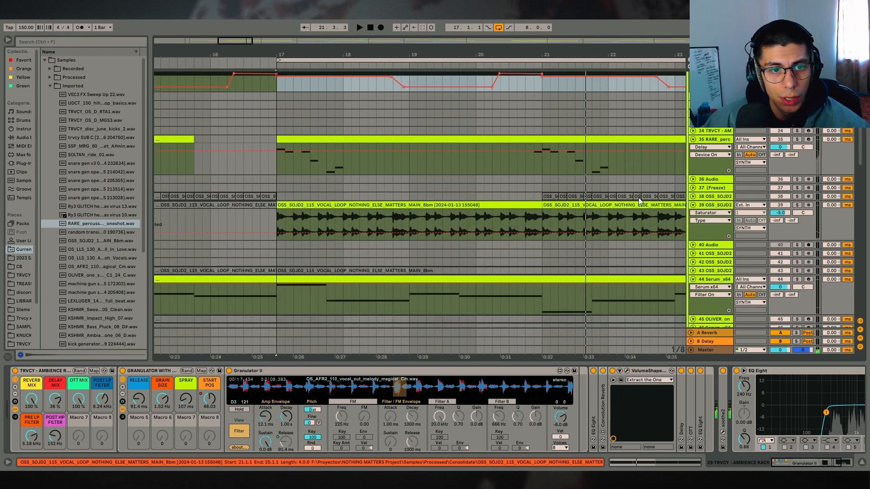
drag(860, 159, 844, 220)
click(798, 155)
key(space)
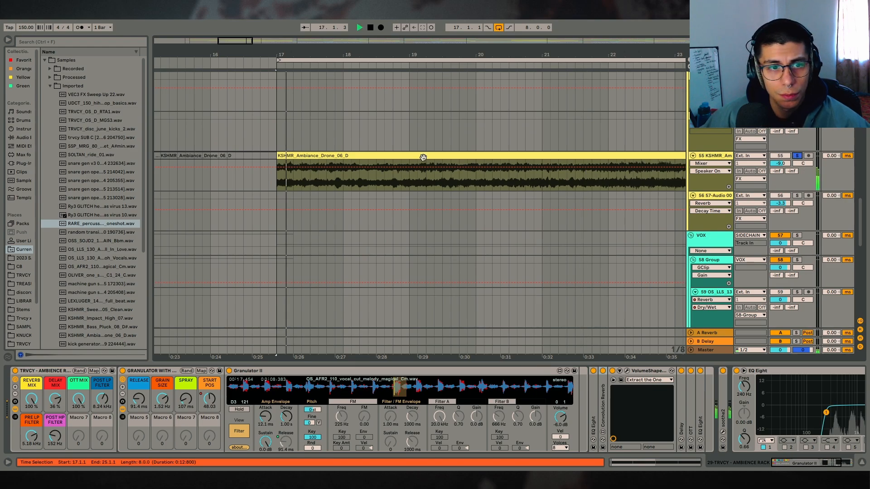
click(391, 155)
click(861, 462)
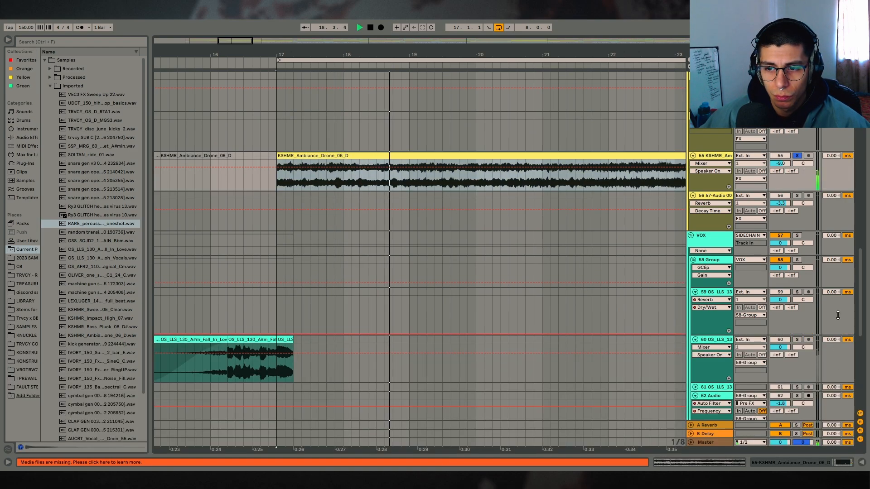
key(space)
- Show the device chain with EQ Eight on the track 55 ambience drone, then hide it again
drag(860, 254, 836, 263)
scroll(523, 185, up, 10)
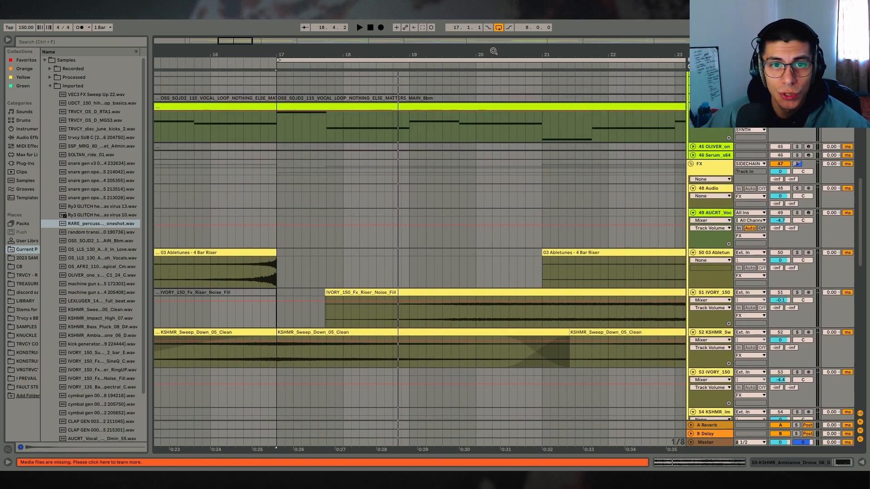
drag(492, 53, 409, 30)
scroll(569, 319, down, 2)
scroll(569, 318, down, 1)
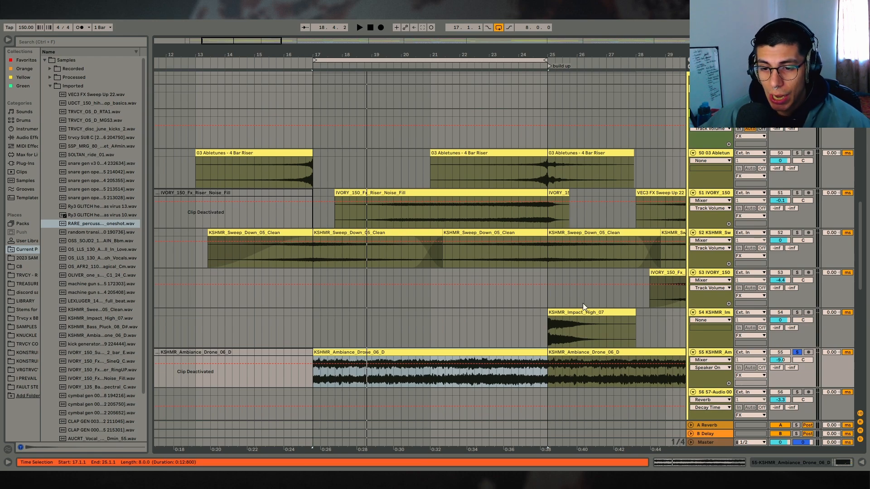
click(846, 461)
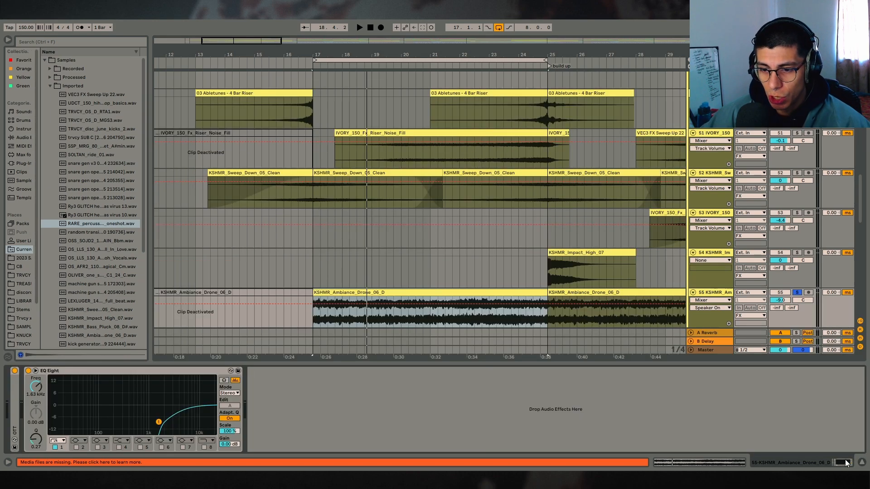
click(860, 462)
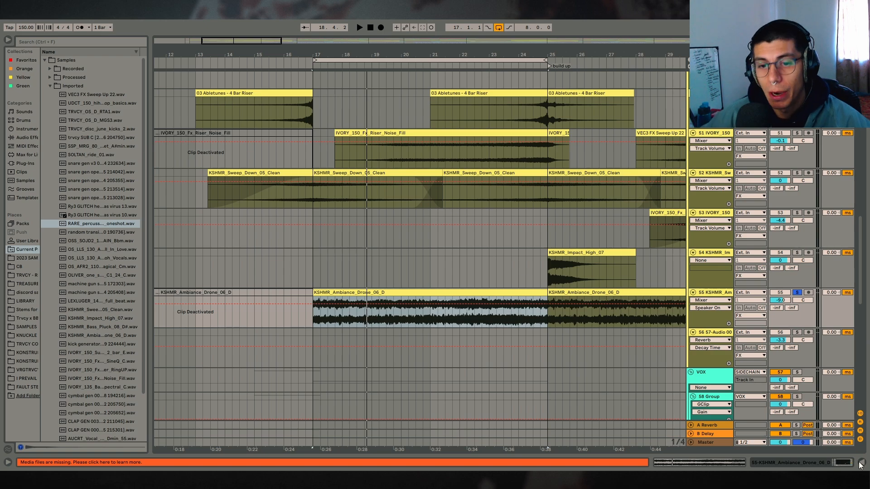
- Solo the FX group and play its sweep and riser clips from bar 17
scroll(597, 285, up, 5)
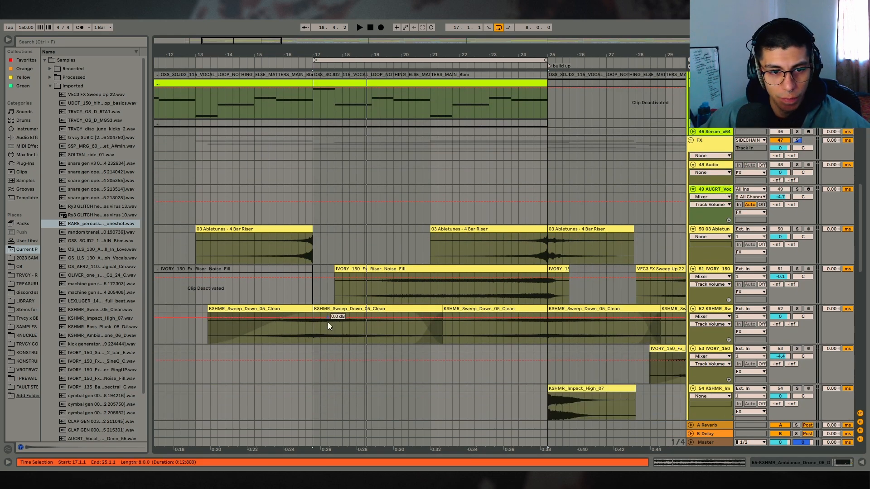
click(330, 326)
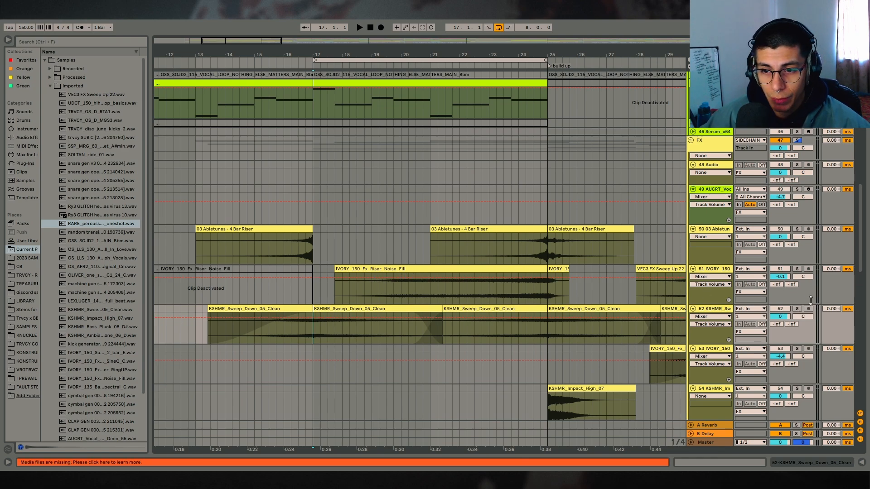
click(797, 269)
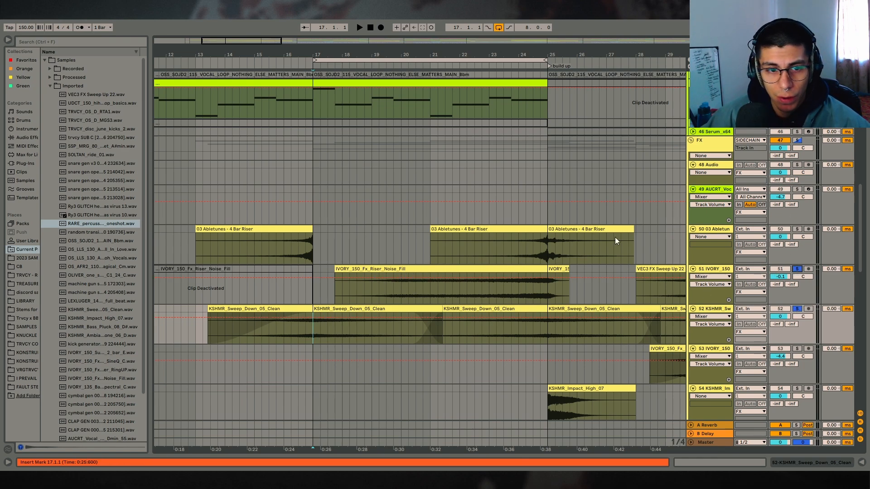
click(797, 141)
key(space)
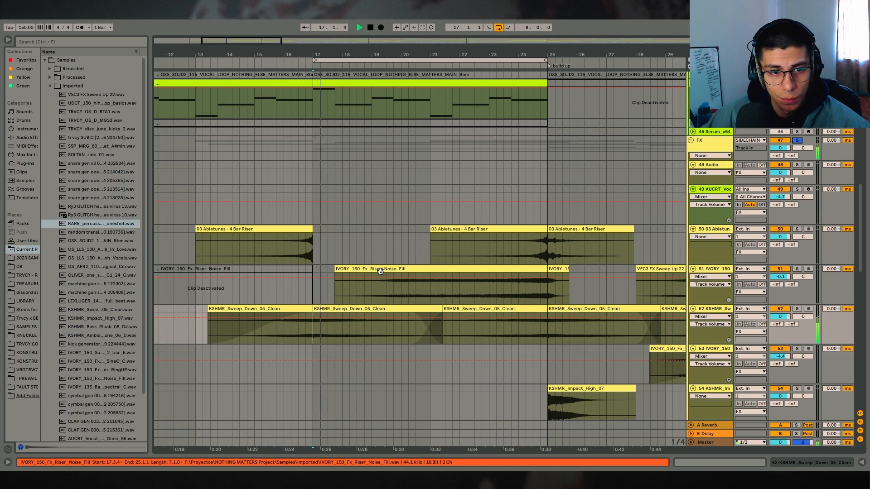
click(401, 294)
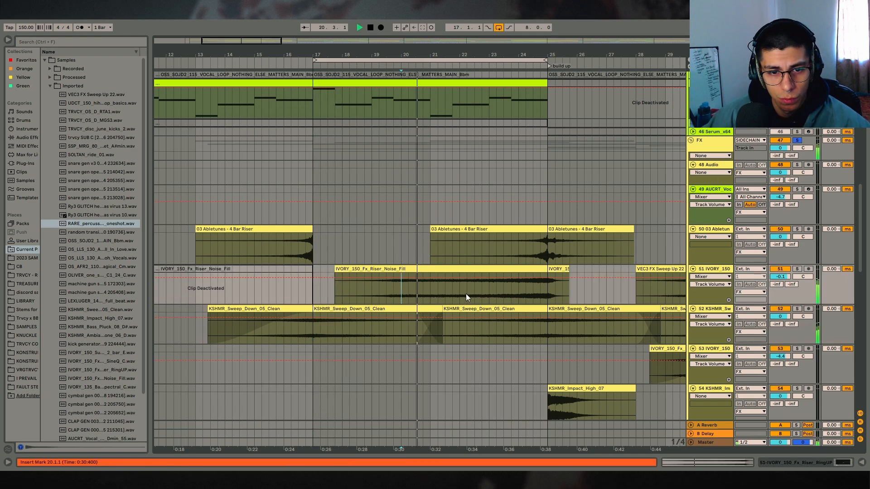
click(498, 293)
key(space)
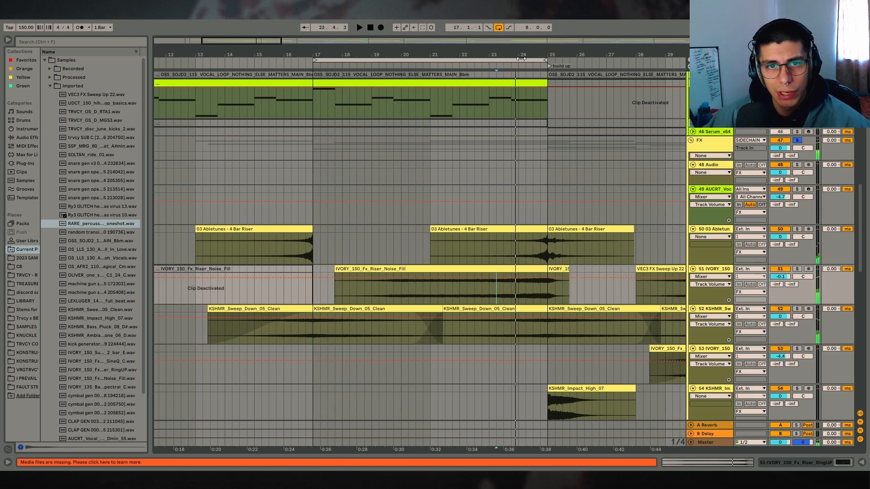
- Show more bars of the arrangement and collapse the FX and VOX groups
drag(520, 55, 520, 34)
scroll(666, 195, up, 1)
click(691, 167)
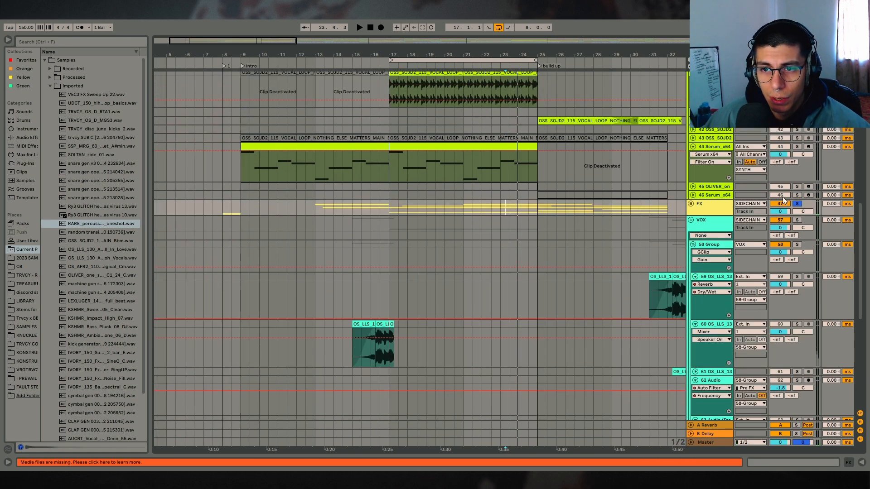
scroll(692, 252, up, 2)
click(691, 248)
scroll(576, 253, up, 9)
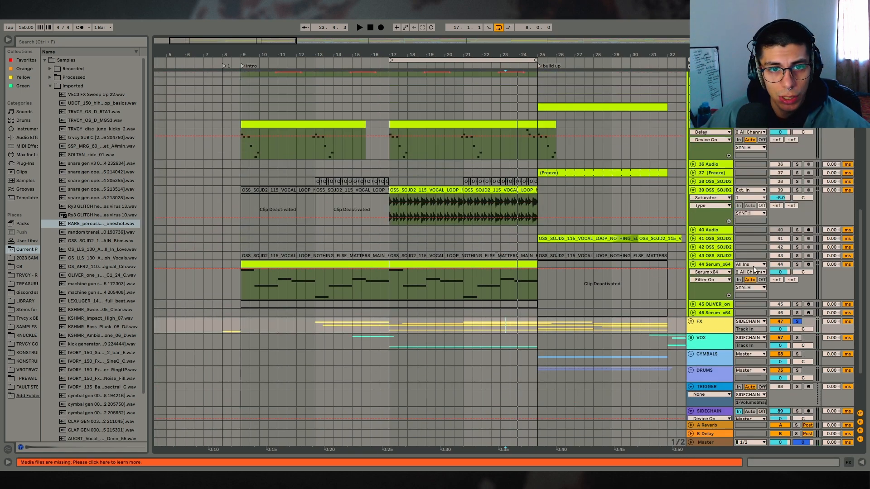
scroll(498, 253, up, 5)
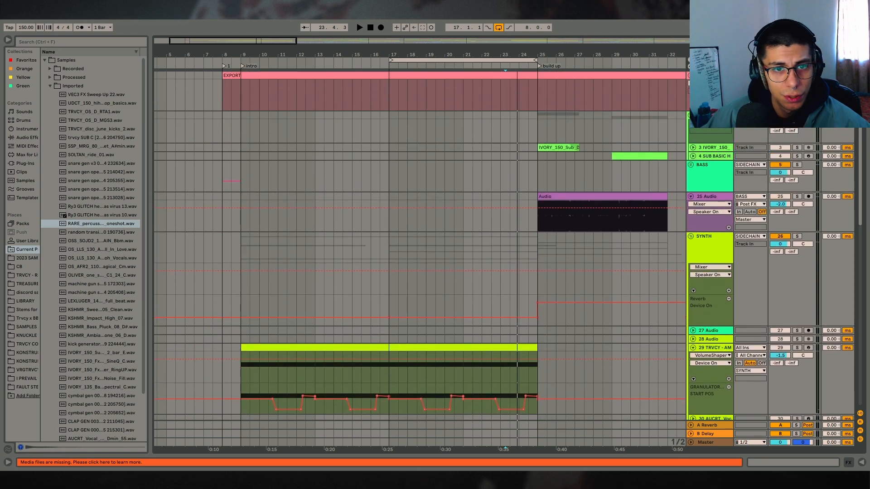
- Select bars 17 to 25 on the SYNTH group and play all the intro layers together
scroll(420, 265, down, 2)
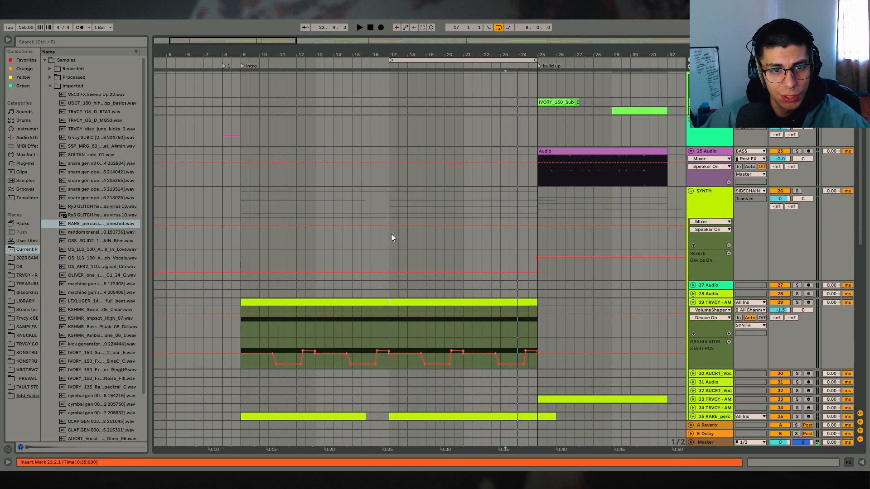
drag(391, 233, 545, 241)
key(space)
scroll(525, 271, down, 10)
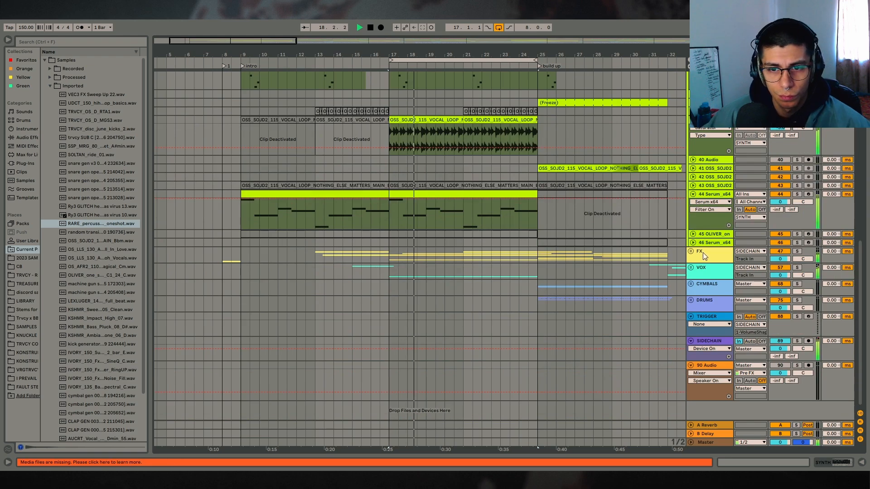
- Unfold the FX group, look over the FX and synth tracks during playback, and stop the playback
click(690, 251)
scroll(598, 300, down, 3)
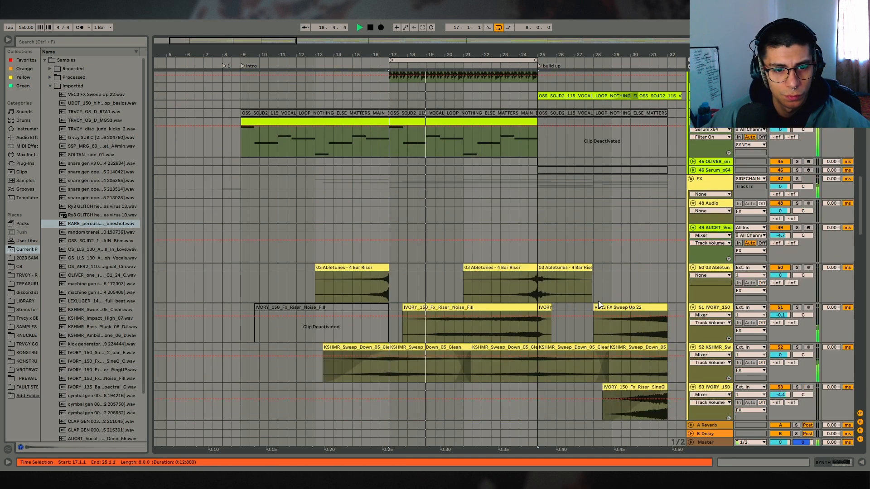
scroll(602, 299, up, 6)
scroll(589, 299, up, 6)
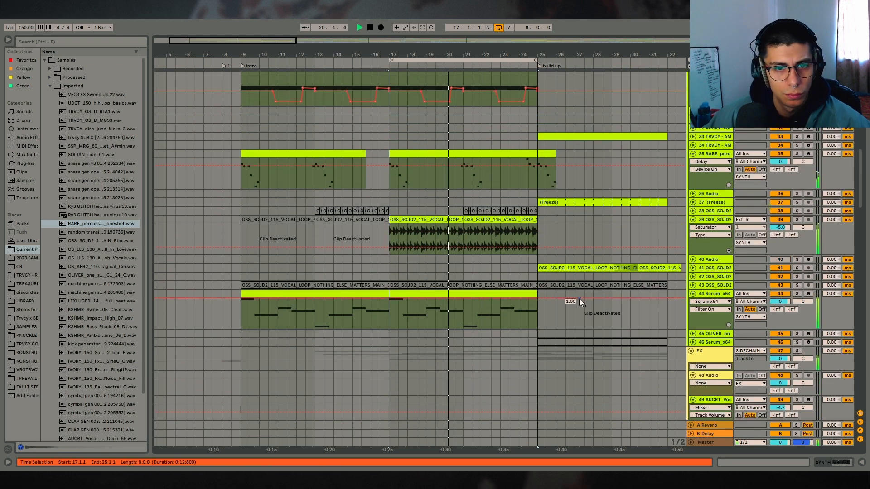
scroll(560, 283, down, 6)
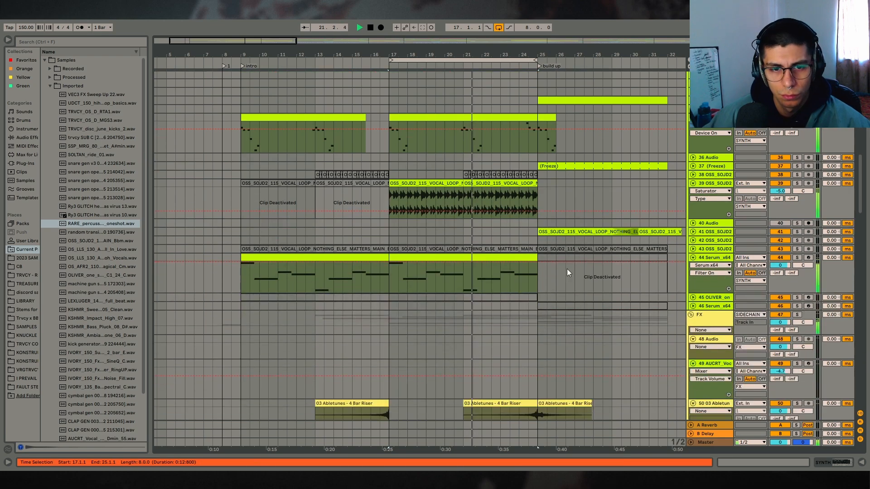
drag(500, 55, 500, 68)
click(416, 150)
key(space)
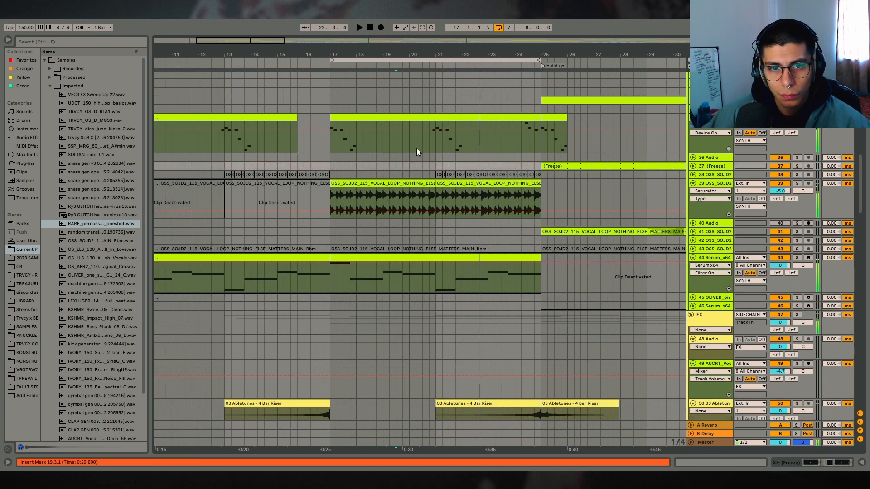
- Unfold track 38 and select its chopped vocal clips from 20.2.1 to 25.2.1
click(317, 156)
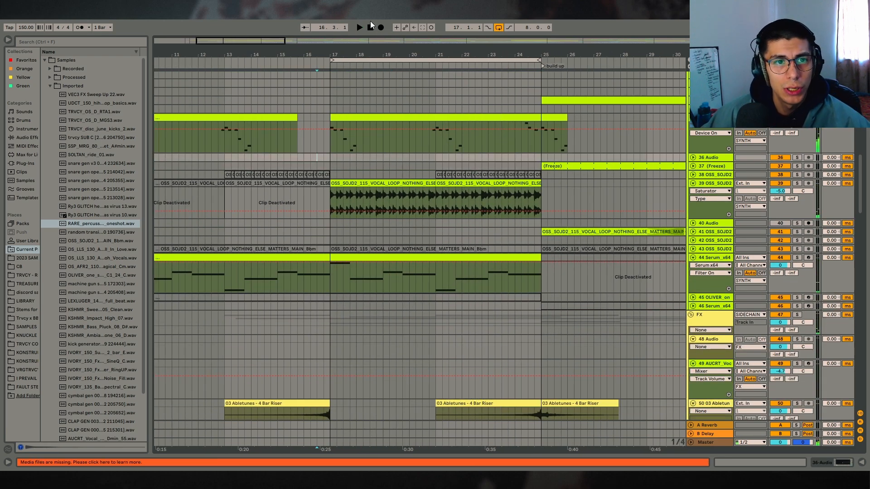
click(363, 158)
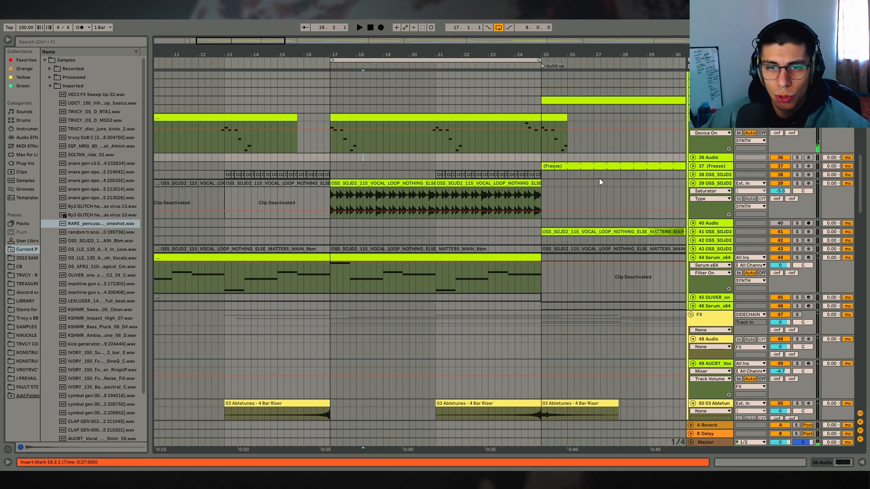
click(693, 174)
drag(416, 184, 550, 183)
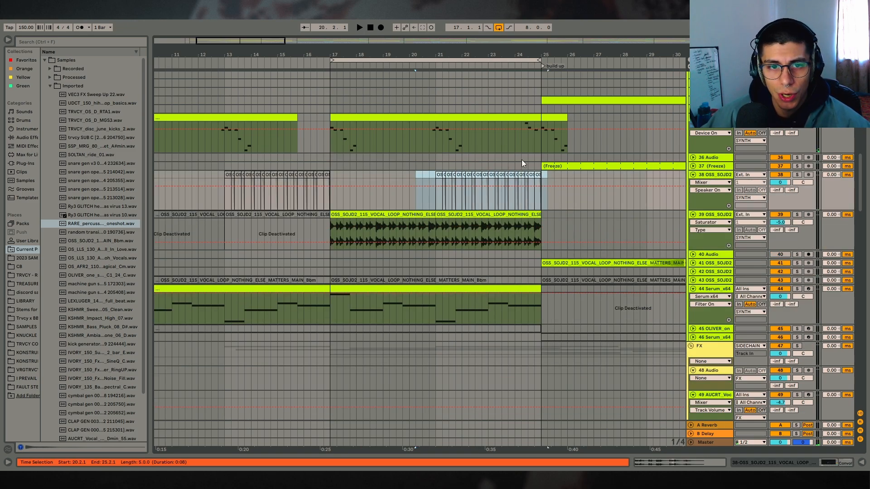
- Unfold track 43, reactivate its vocal loop clip at bars 17 to 25, and play the track soloed
mouse_move(461, 54)
mouse_down()
mouse_move(461, 86)
mouse_move(439, 53)
mouse_move(470, 51)
mouse_up()
click(692, 280)
click(424, 280)
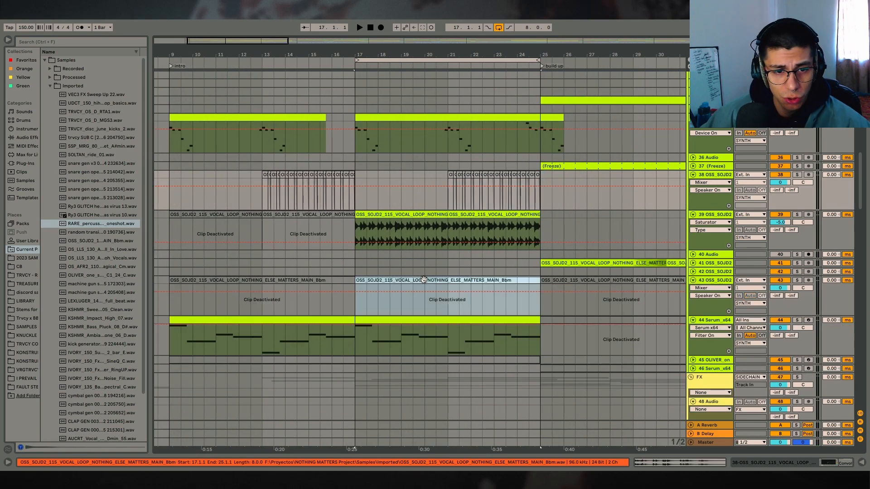
key(0)
click(797, 280)
key(space)
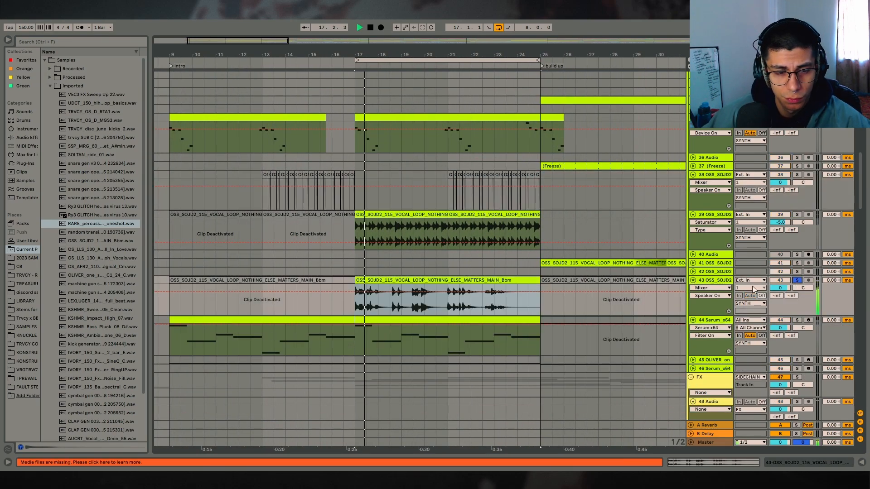
key(space)
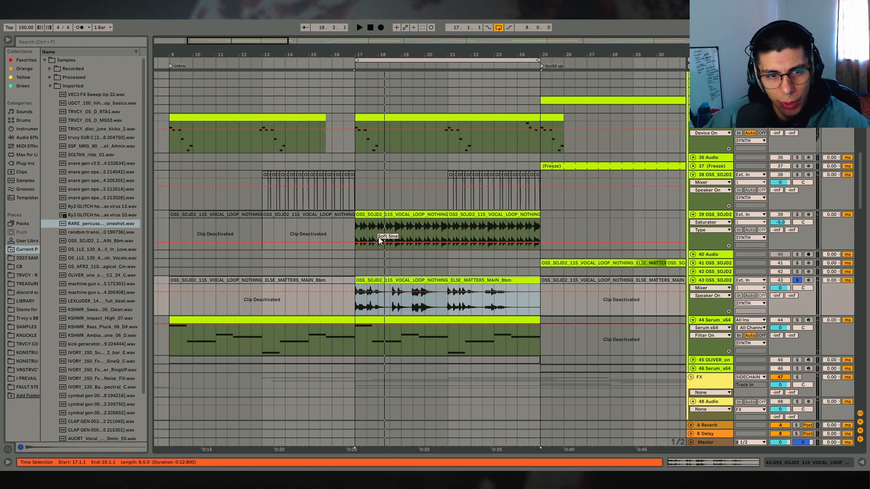
- Deactivate track 43's vocal clip again, remove the track's solo, and look at the first half of track 39's vocal loop
key(0)
drag(378, 237, 448, 237)
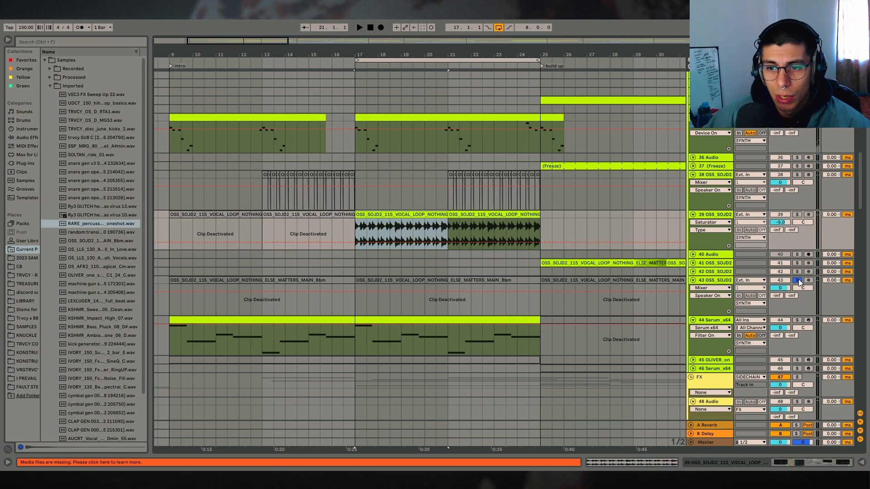
scroll(346, 317, down, 3)
click(346, 326)
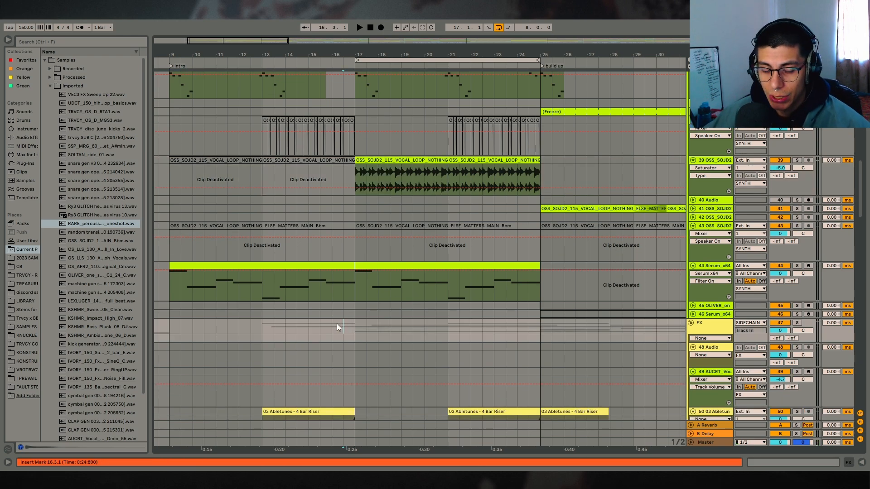
- Mark the empty bars 17 to 25 and 9 to 17 on ambience tracks 33 and 34, ahead of the build-up clip
mouse_move(445, 55)
mouse_down()
mouse_move(444, 38)
mouse_move(444, 50)
mouse_up()
scroll(406, 212, up, 2)
scroll(406, 213, up, 3)
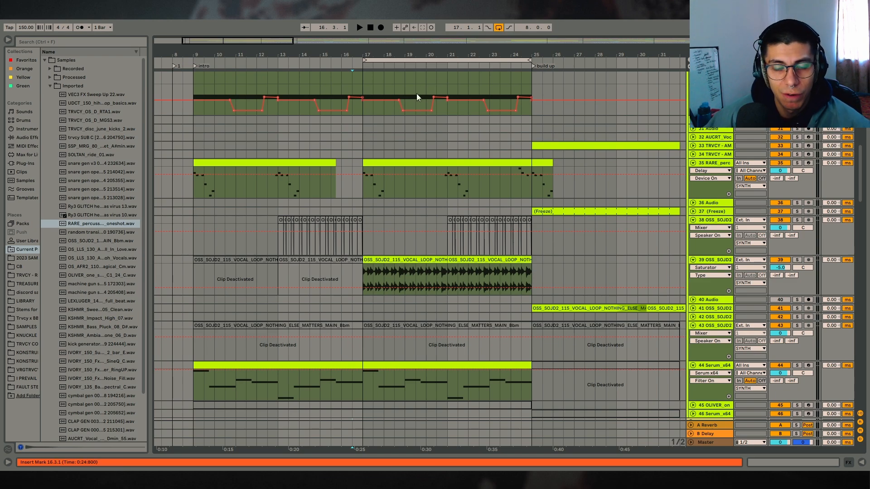
scroll(291, 137, right, 3)
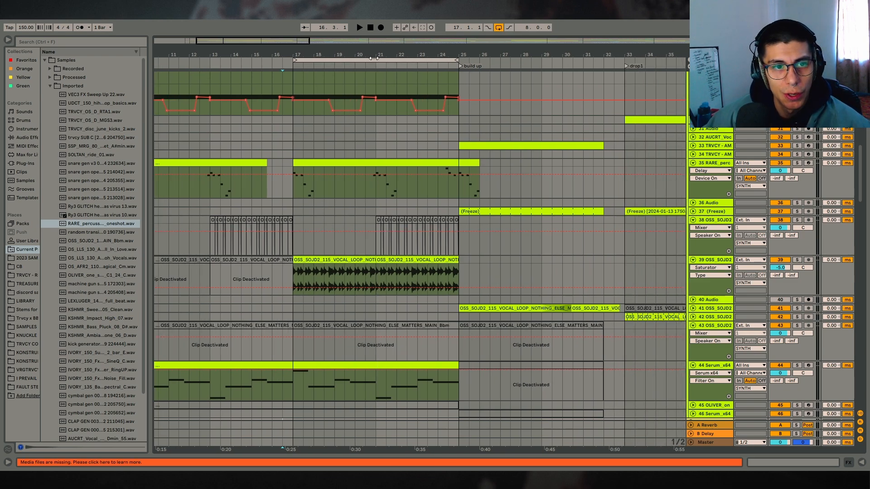
mouse_move(292, 137)
mouse_down()
mouse_move(468, 140)
mouse_move(458, 129)
mouse_up()
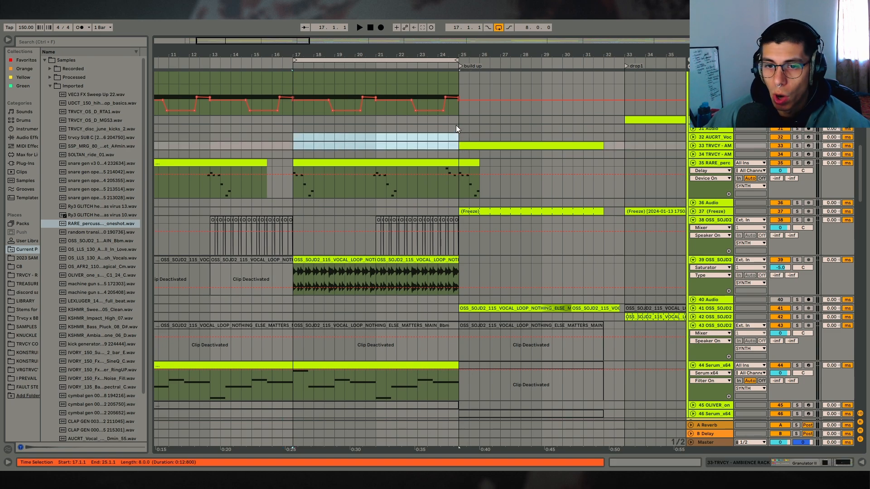
scroll(408, 172, left, 3)
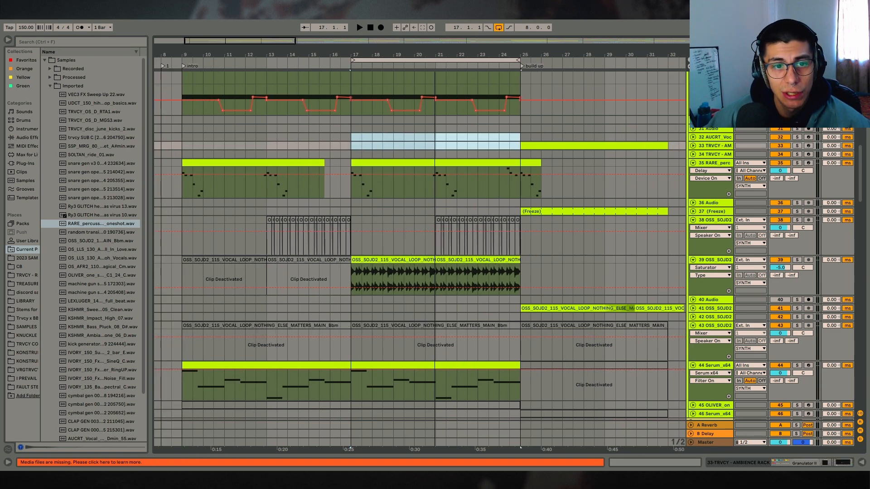
scroll(373, 210, up, 3)
drag(525, 195, 517, 197)
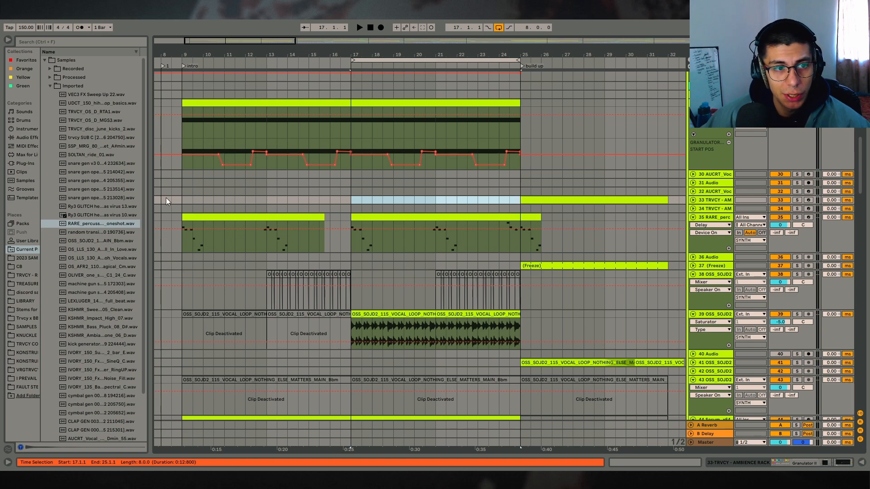
mouse_move(182, 200)
mouse_down()
mouse_move(338, 208)
mouse_move(351, 199)
mouse_move(180, 207)
mouse_up()
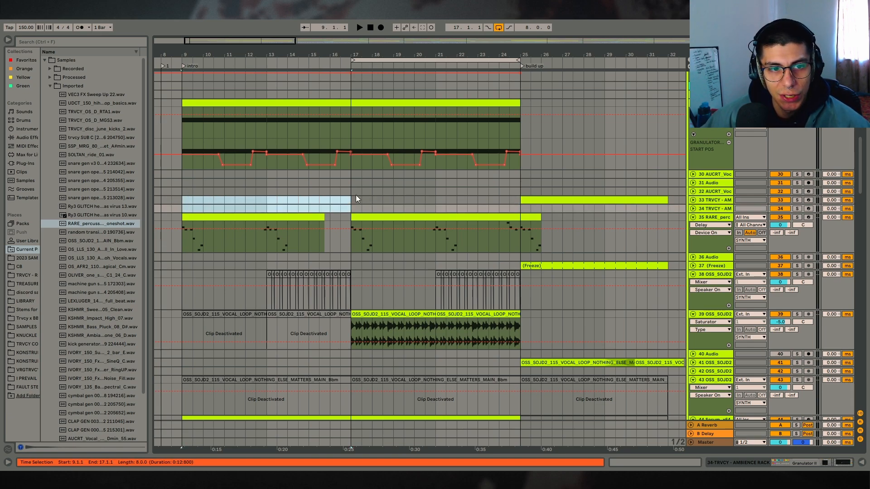
drag(356, 196, 520, 197)
- Collapse the SYNTH and FX groups to show the whole arrangement as an overview
scroll(692, 149, up, 3)
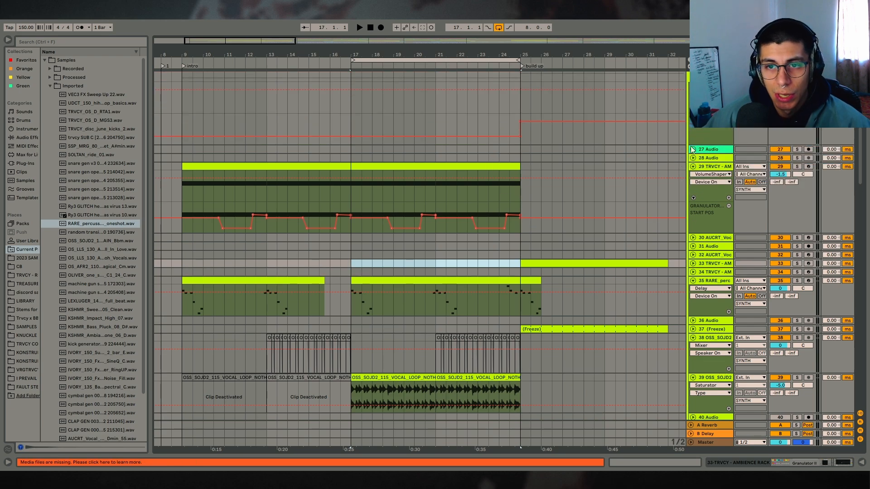
scroll(698, 147, up, 2)
click(690, 101)
scroll(690, 136, down, 3)
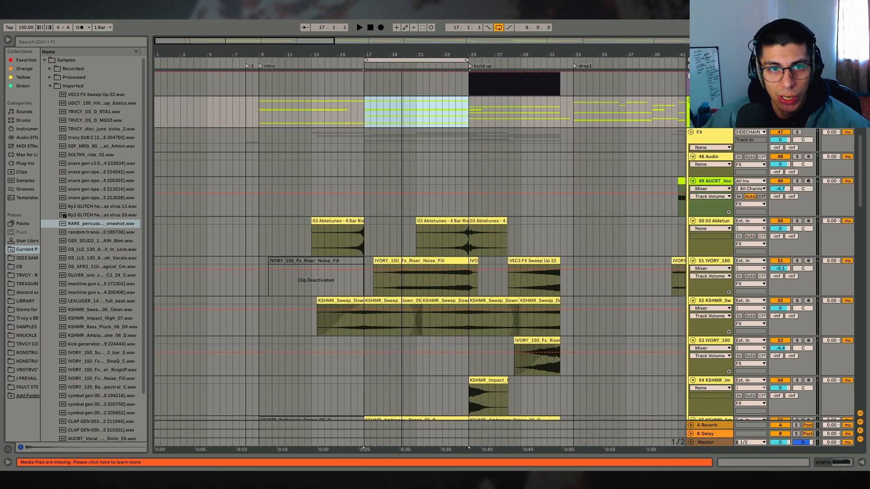
scroll(690, 145, up, 2)
click(690, 178)
- Select bars 17 to 25 on the SYNTH group, and then its range from 32.3.1 to 41.1.1 around the first drop
click(361, 136)
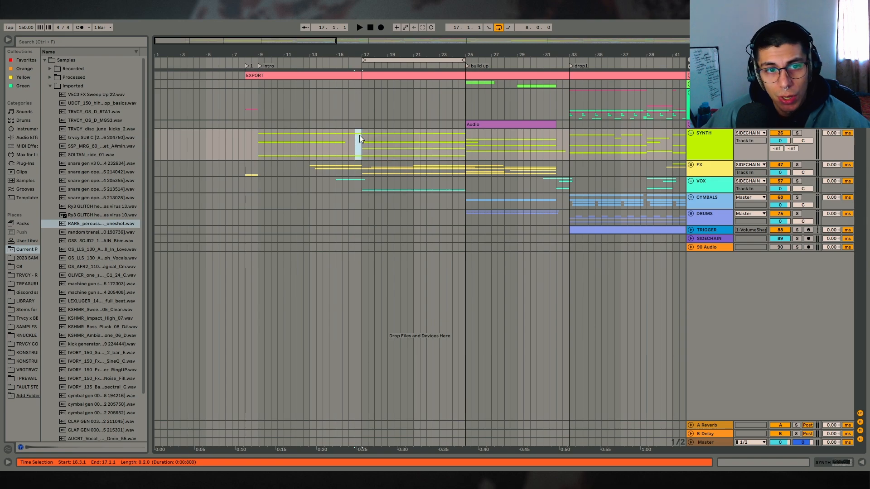
drag(440, 53, 462, 50)
drag(364, 145, 498, 150)
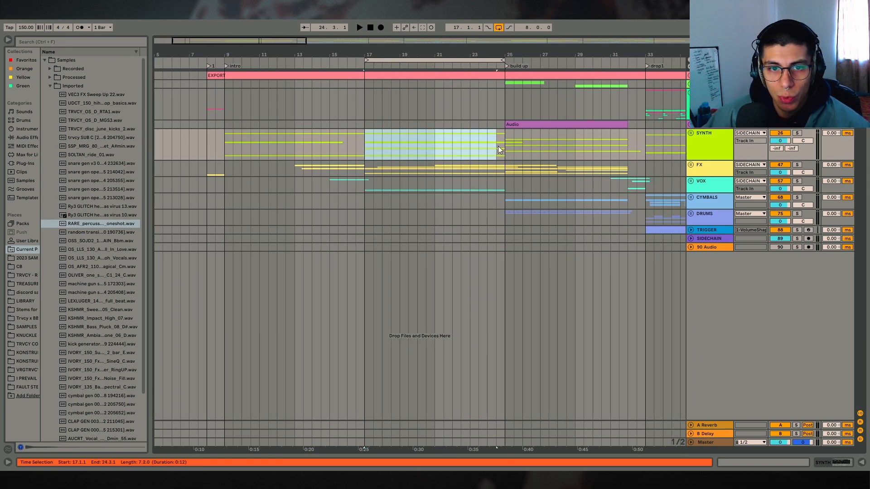
scroll(327, 148, right, 5)
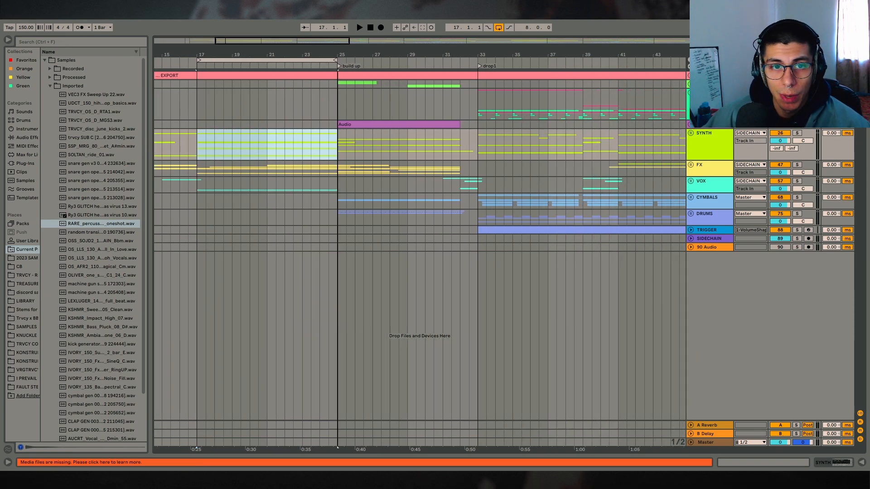
drag(438, 145, 589, 146)
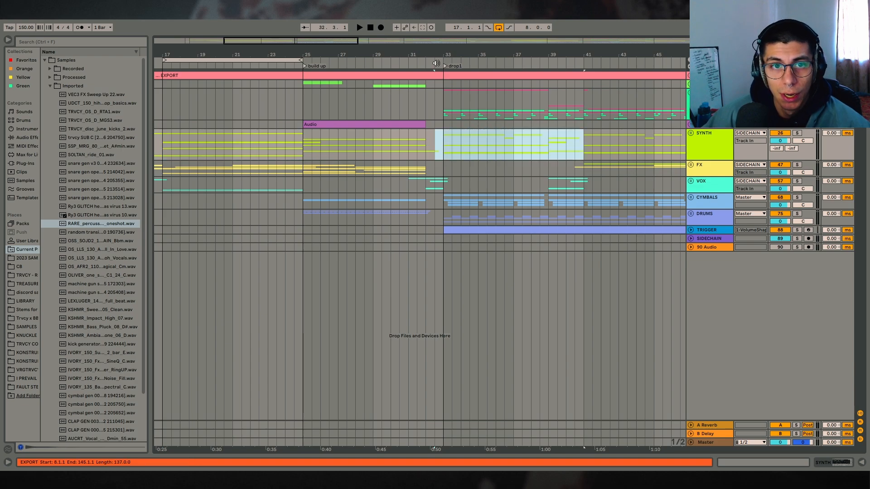
- Select bars 33 to 39 of the first drop on the BASS group
scroll(315, 101, left, 5)
scroll(314, 100, right, 4)
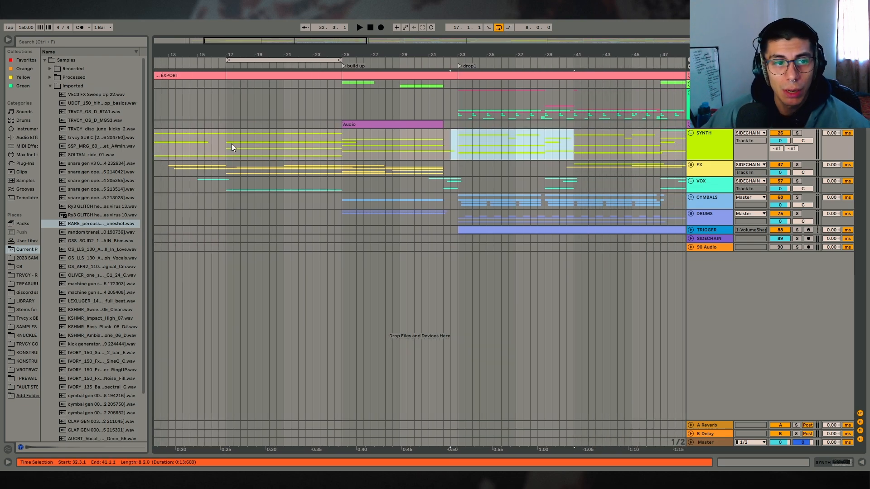
drag(230, 88, 255, 87)
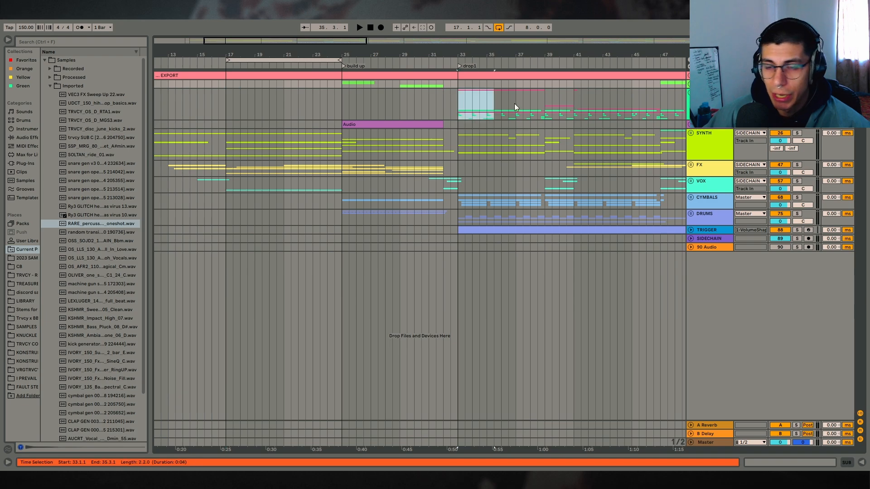
drag(515, 104, 544, 105)
- Select the build-up, bars 25 to 33, across the groups down to CYMBALS, and clear the selection
drag(375, 54, 396, 57)
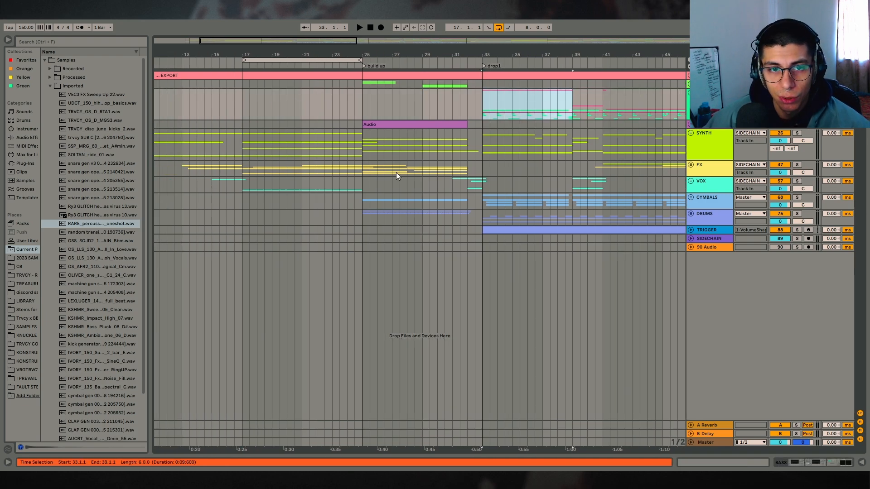
drag(364, 146, 476, 168)
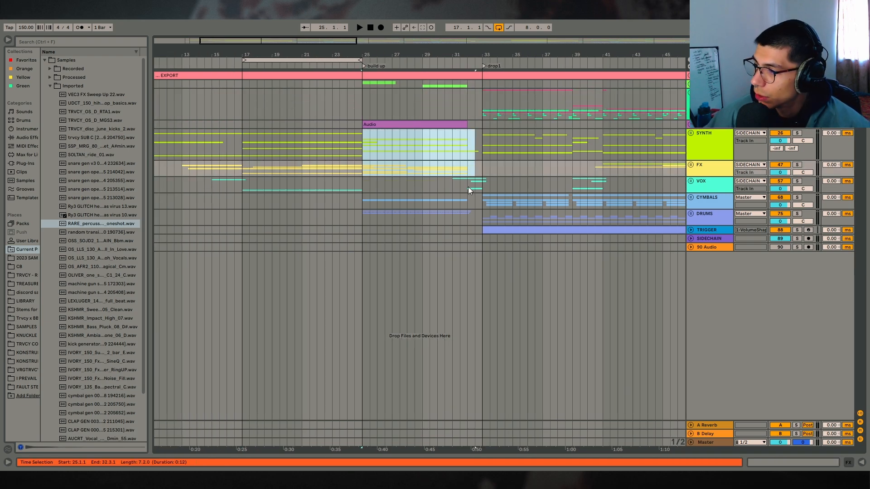
drag(356, 84, 482, 201)
drag(431, 50, 477, 49)
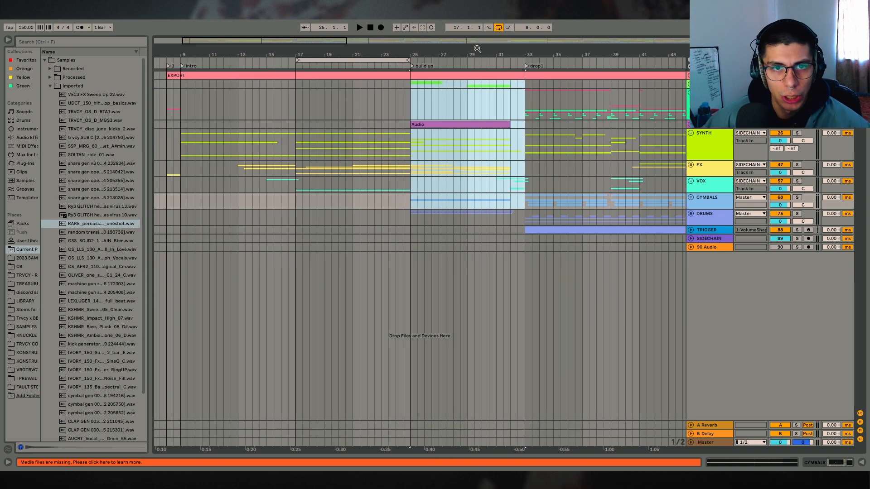
click(386, 118)
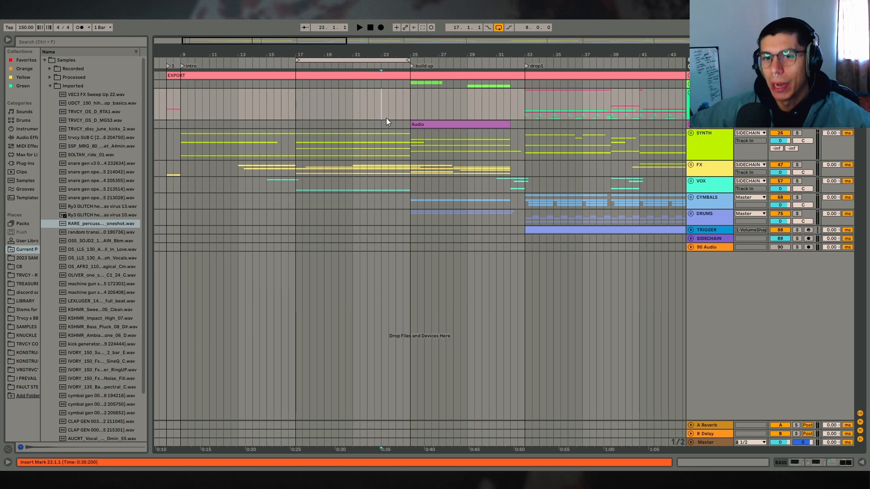
- Select the build-up region from bar 25 across the Audio track and the SYNTH, FX, VOX and CYMBALS groups
drag(393, 51, 525, 51)
click(409, 149)
drag(411, 124, 548, 202)
- Compare the intro's two halves by selecting bars 9 to 17 and bars 17 to 25 across the track groups
drag(437, 51, 395, 49)
drag(370, 129, 488, 195)
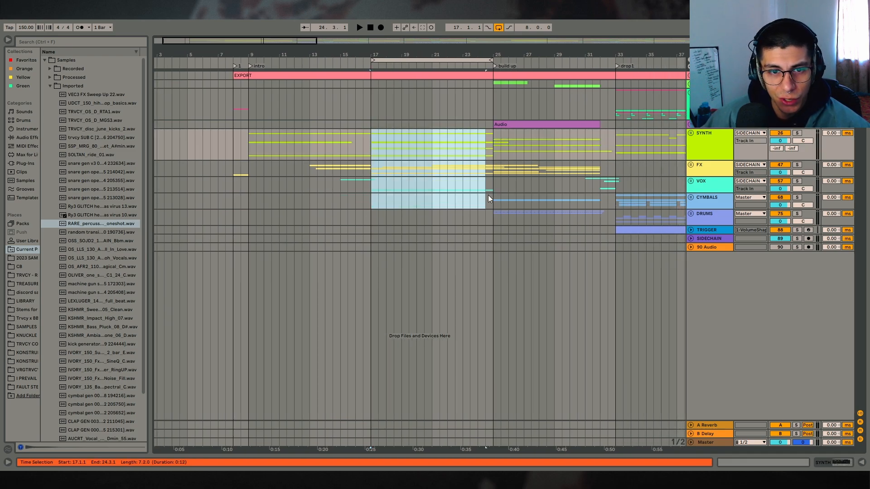
drag(250, 133, 371, 206)
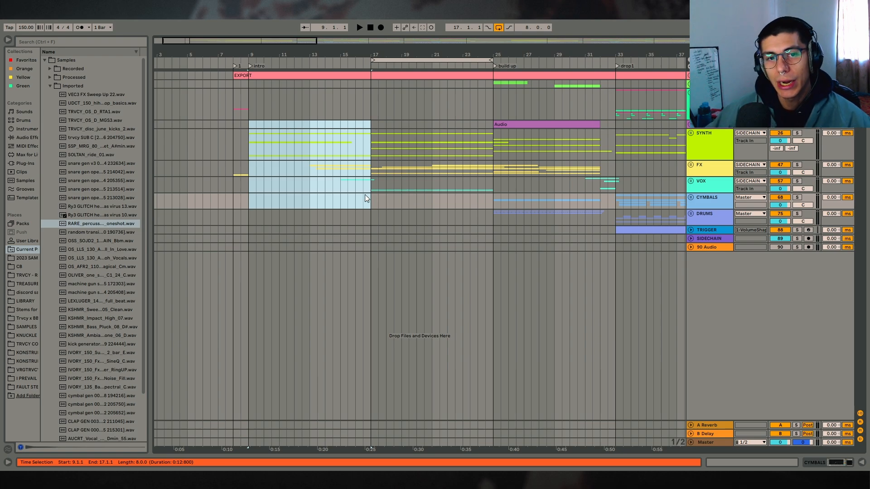
drag(363, 172, 392, 233)
drag(371, 127, 490, 215)
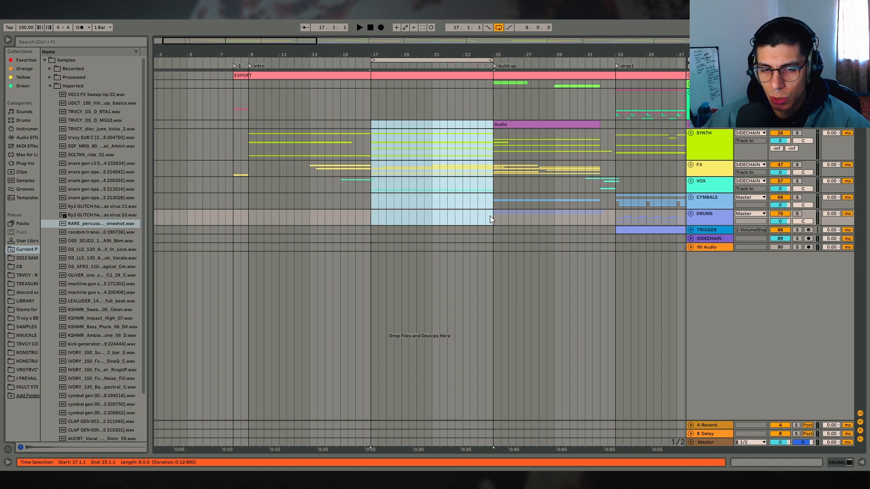
- Select the build-up section down to the DRUMS group, and place the insert marker at bar 34 in the drop
drag(506, 57, 411, 59)
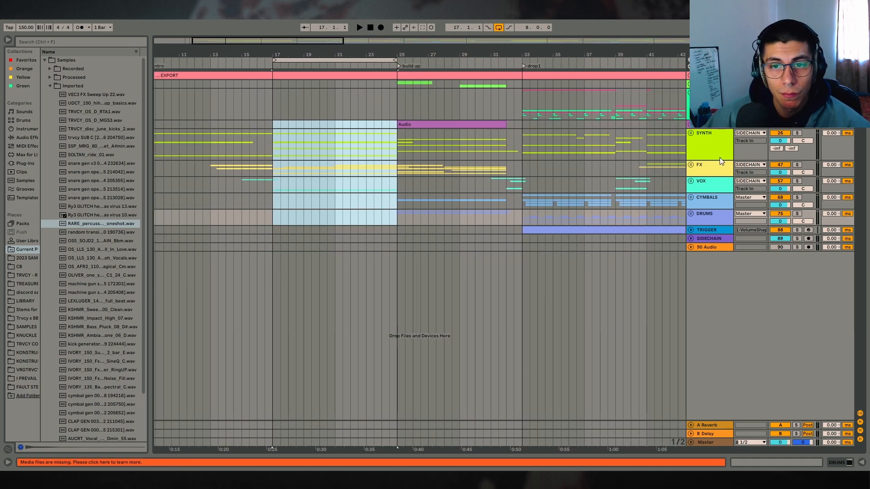
drag(392, 88, 526, 217)
click(537, 123)
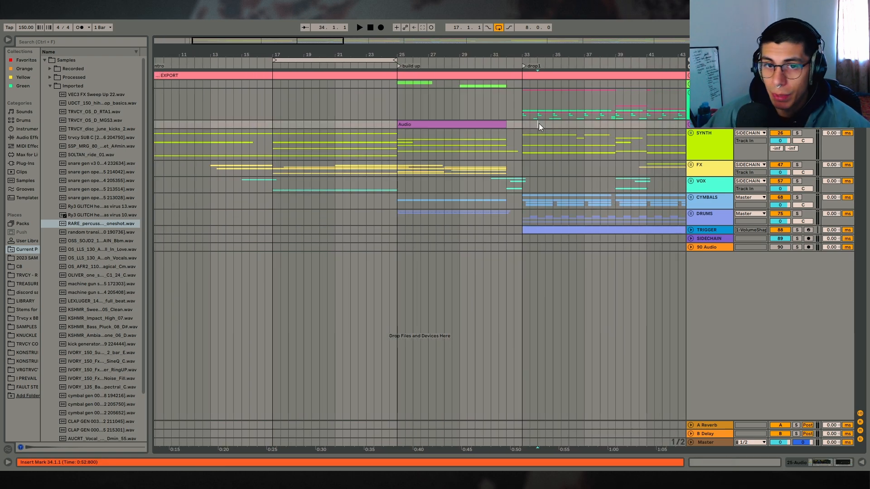
- Compare sections across all tracks by selecting build-up bars 25 to 32, the late intro, and drop bars 33 to 43
drag(405, 55, 386, 50)
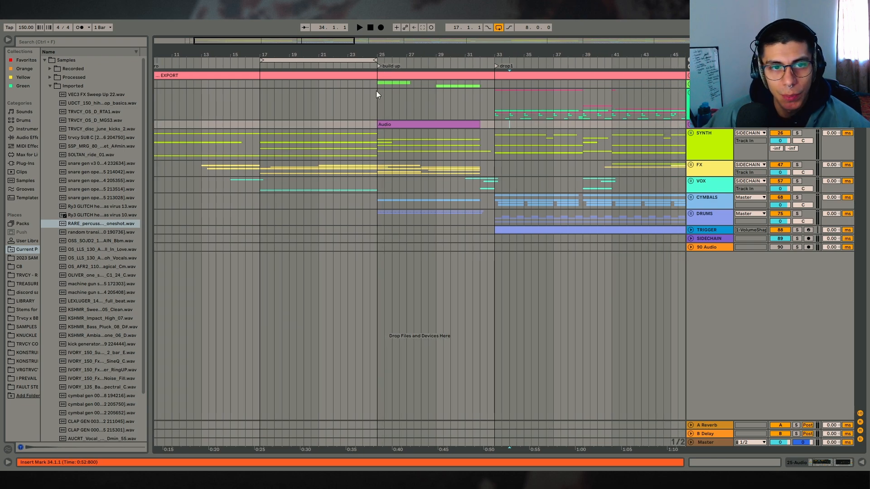
drag(377, 91, 480, 241)
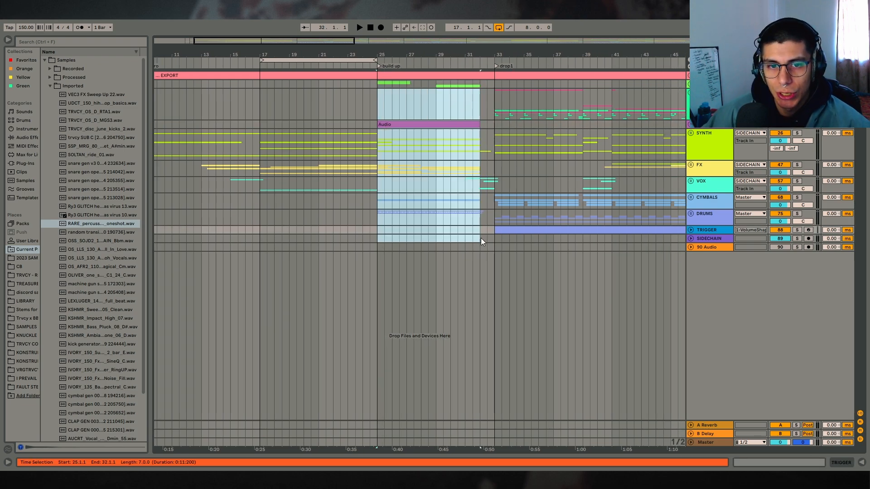
drag(267, 90, 369, 227)
drag(496, 100, 639, 249)
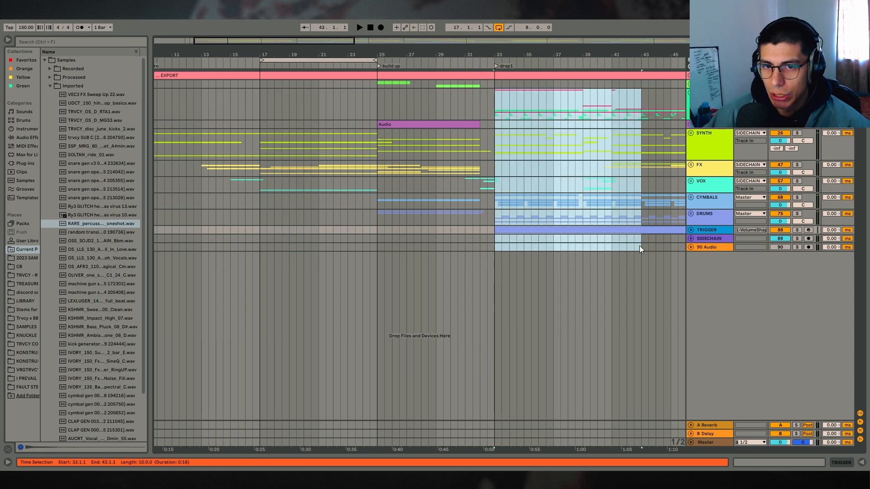
- Select build-up bars 25 to 33 down to DRUMS, narrow to the FX group, and place the insert marker at 32.3.1
drag(481, 54, 466, 51)
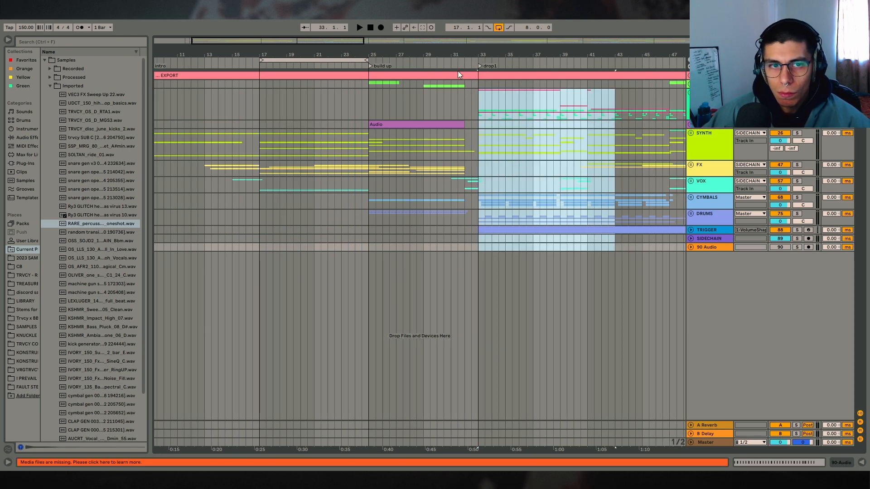
drag(371, 97, 477, 218)
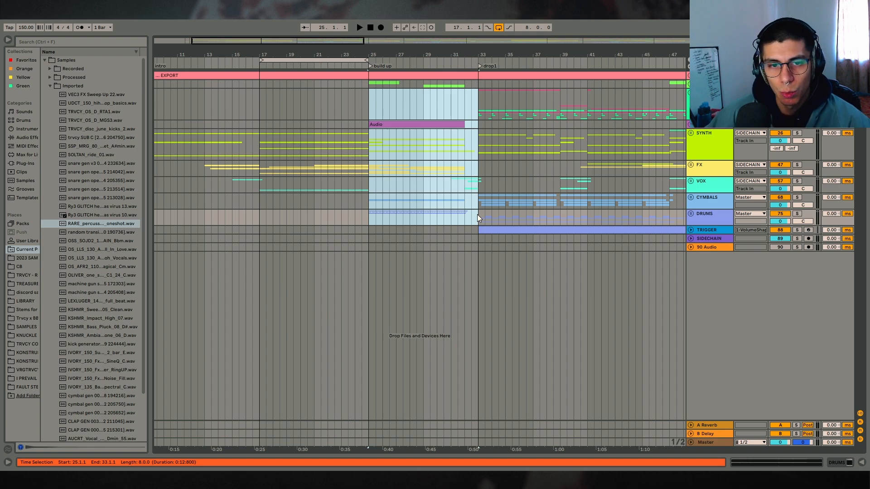
drag(370, 186, 463, 179)
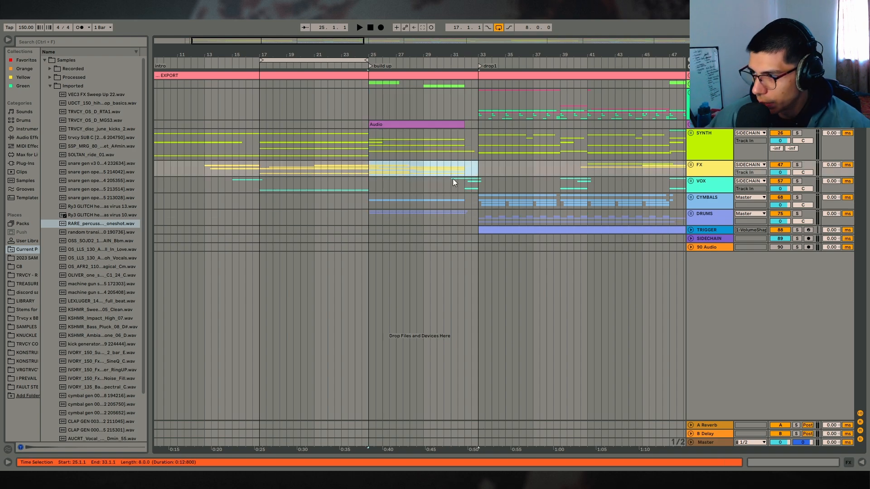
click(470, 172)
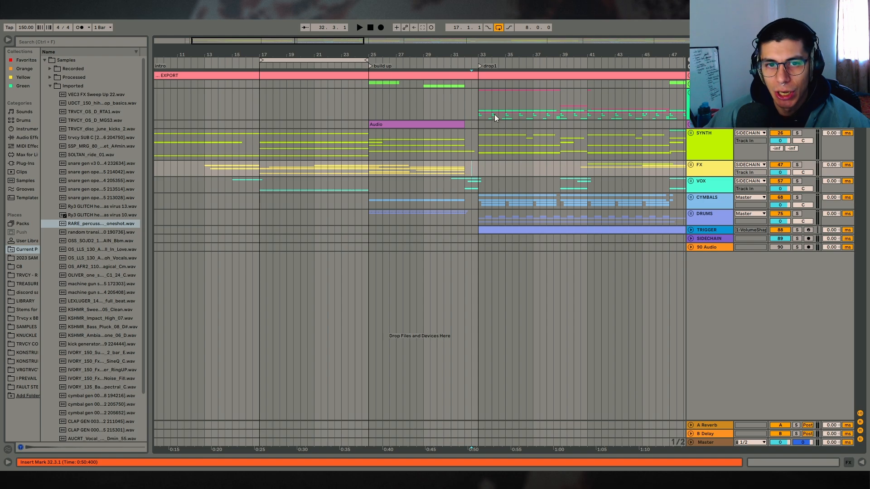
- Compare drop bars 33 to 42 with build-up bars 25 to 33 down to SYNTH, then narrow the build-up selection to its audio clip's length
drag(516, 55, 475, 56)
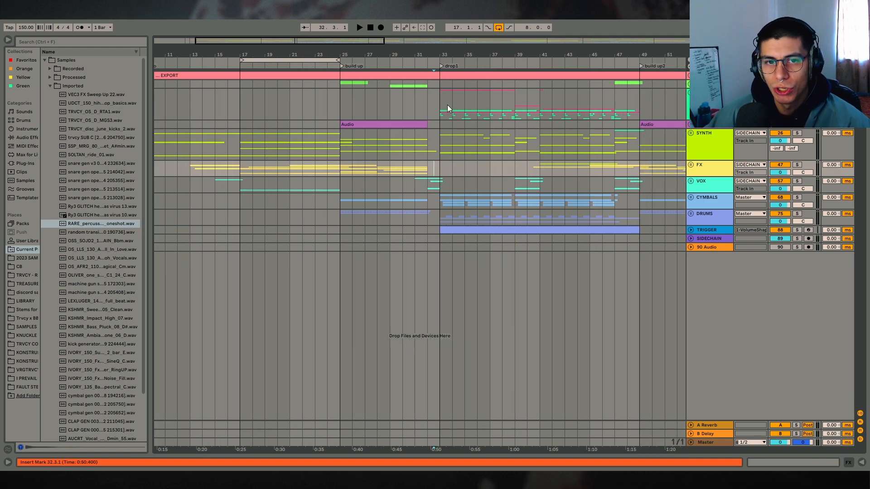
drag(447, 109, 546, 130)
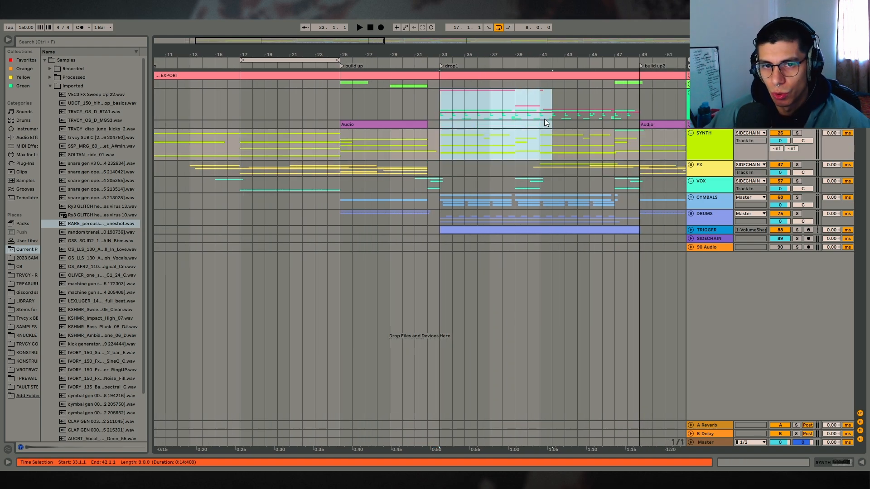
click(490, 113)
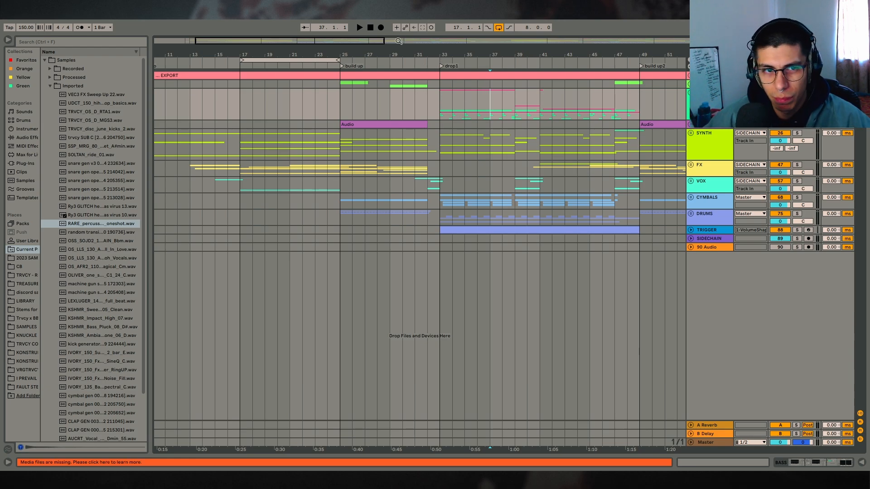
drag(387, 46, 444, 60)
drag(383, 86, 509, 130)
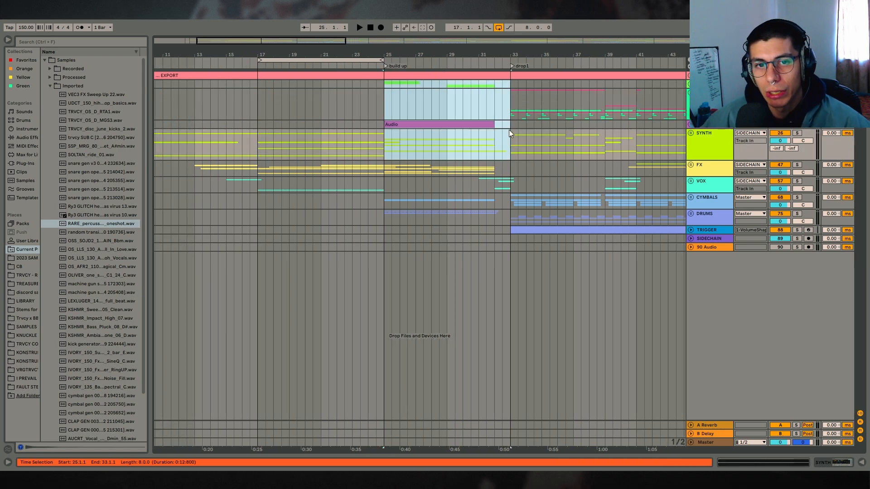
drag(385, 96, 501, 151)
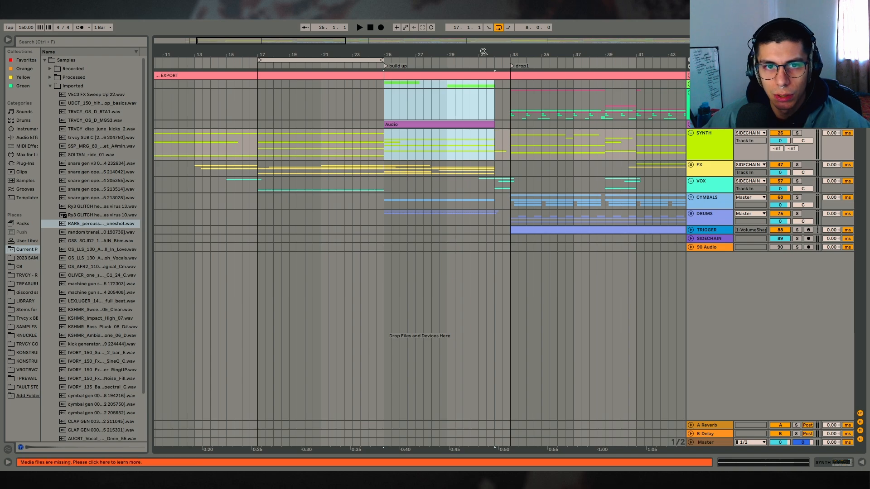
- Compare intro bars 17 to 25 across the SYNTH, FX and VOX groups with drop bars 33 to 41 down to DRUMS
drag(483, 54, 455, 49)
drag(455, 94, 552, 221)
drag(249, 91, 357, 231)
drag(479, 106, 554, 218)
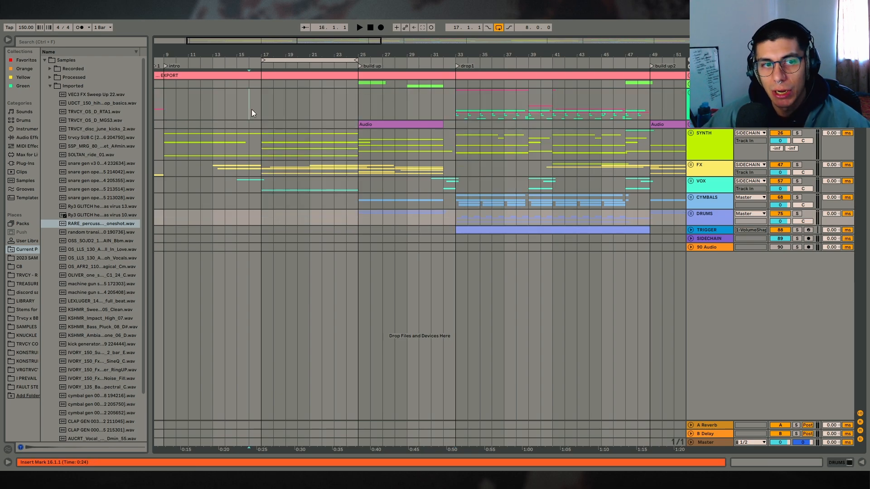
drag(262, 96, 354, 199)
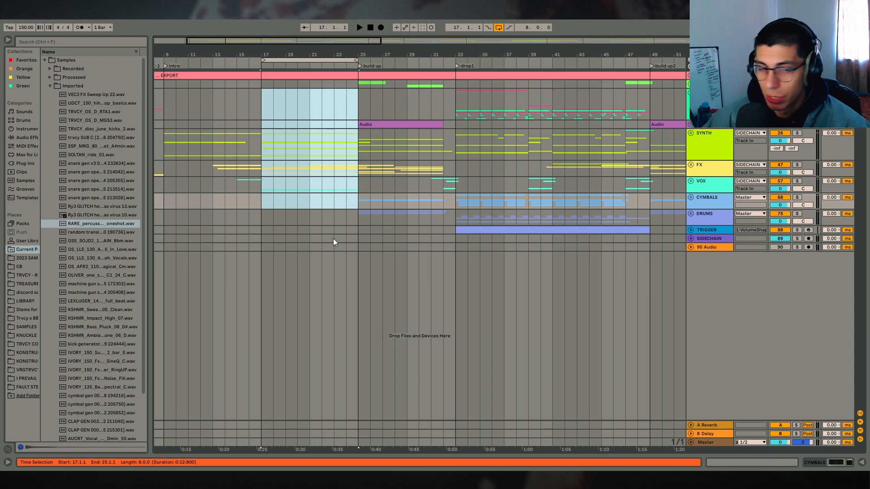
drag(263, 134, 371, 181)
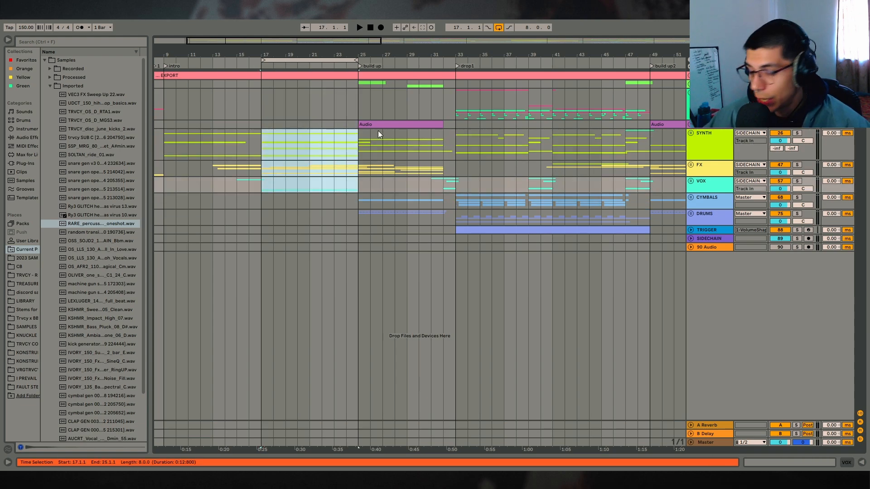
drag(469, 104, 553, 223)
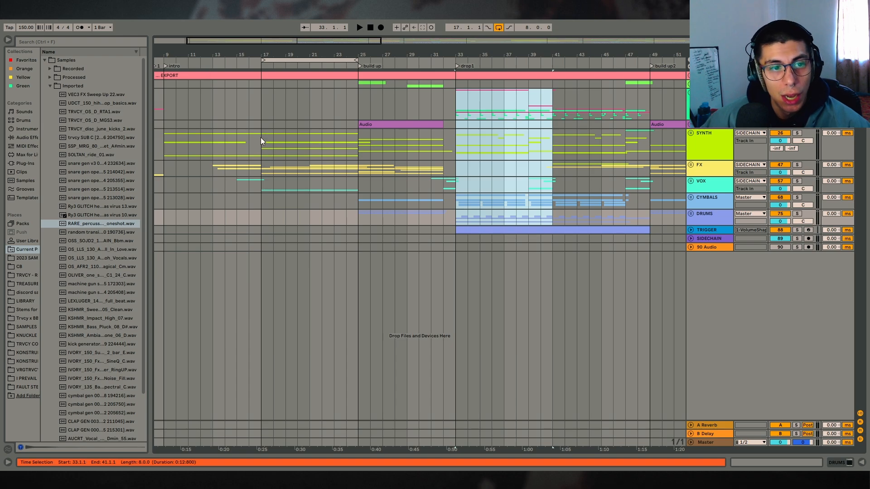
- Compare drop bars 33 to 42 with build-up bars 25 to 33 in the BASS group
drag(261, 138, 427, 167)
drag(458, 100, 568, 117)
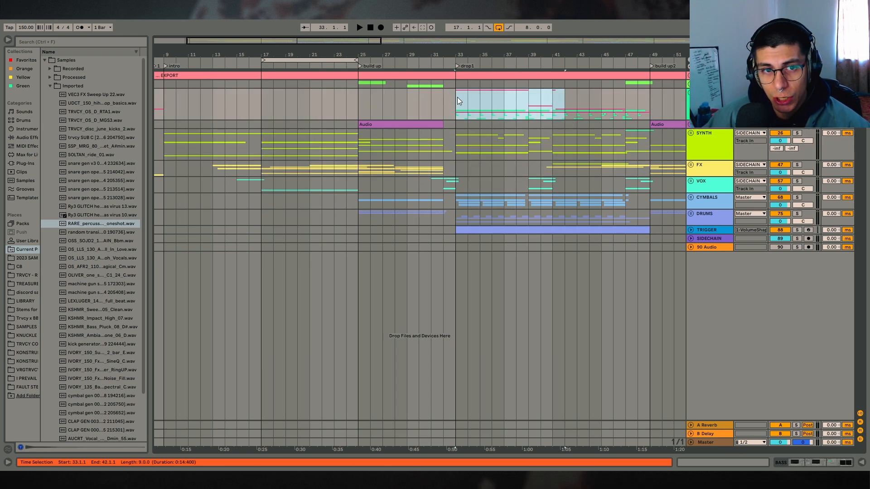
drag(458, 98, 357, 102)
drag(475, 52, 457, 90)
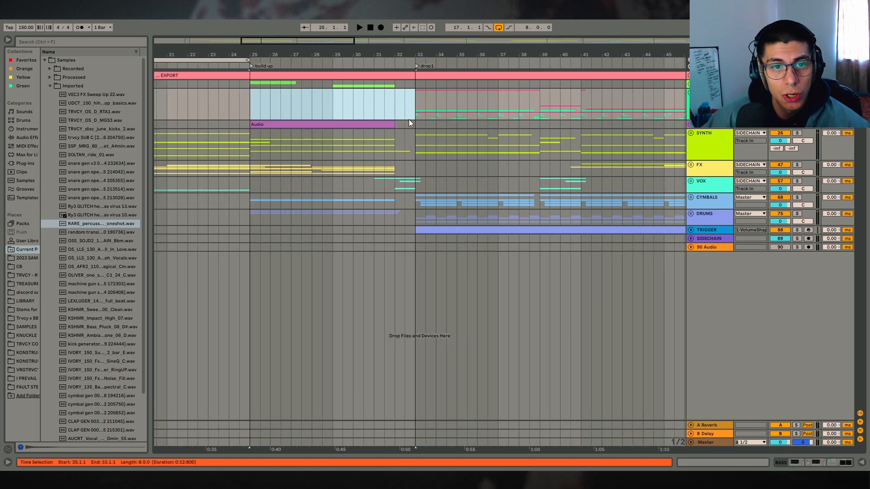
- Unfold the BASS group and play the transition into the drop from 31.3.1
click(413, 116)
click(690, 93)
scroll(376, 118, down, 2)
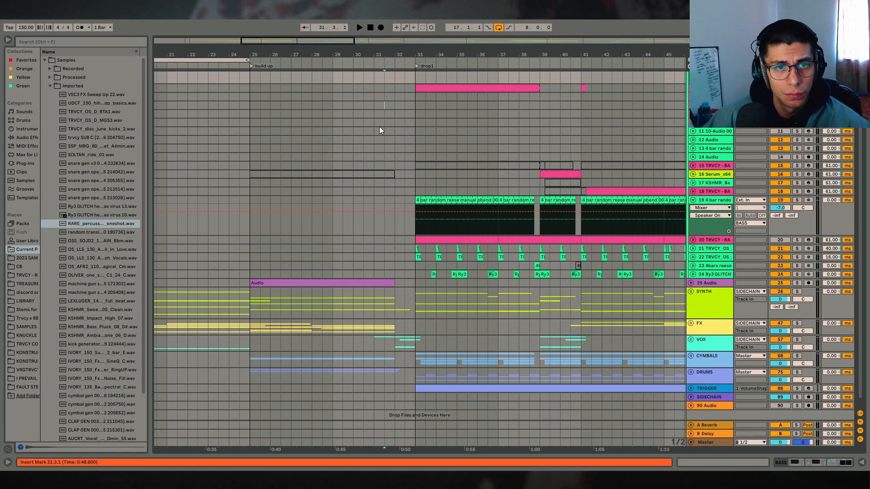
key(Down)
key(Down)
key(space)
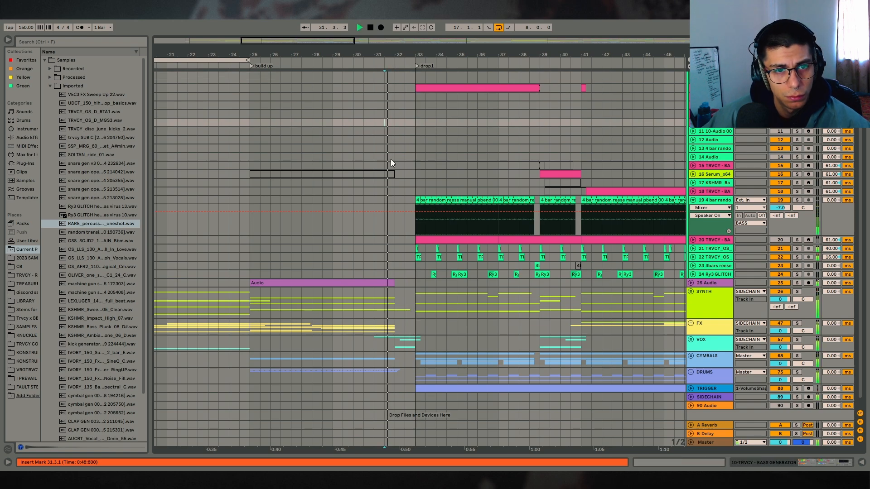
scroll(535, 150, up, 3)
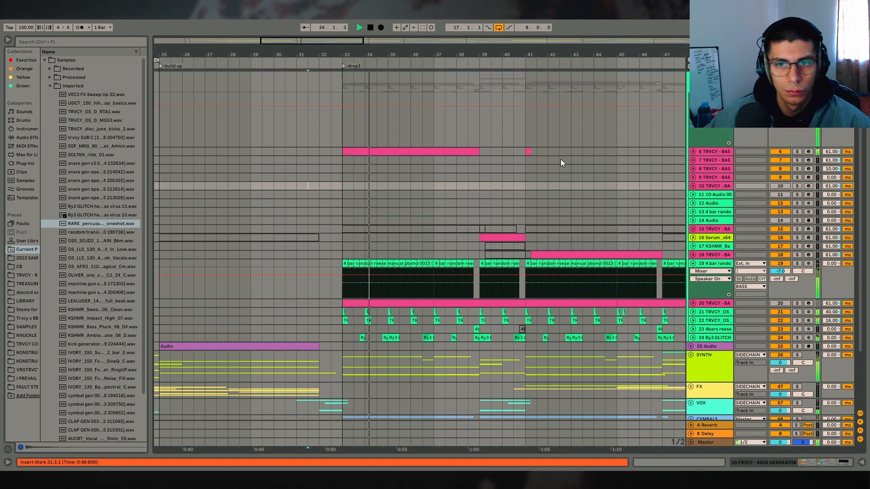
- Unfold track 6 to follow its notes and automation during playback, then stop and place the insert marker at 33.2.1
click(693, 151)
scroll(436, 145, up, 3)
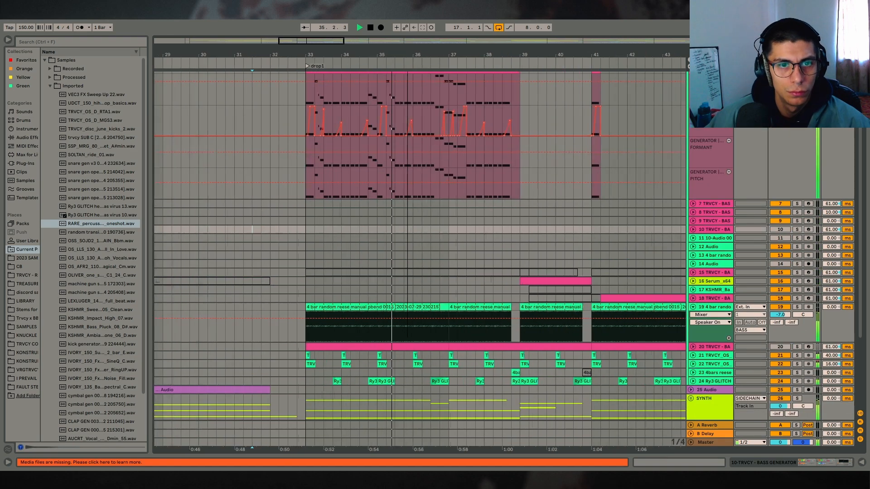
scroll(435, 146, down, 2)
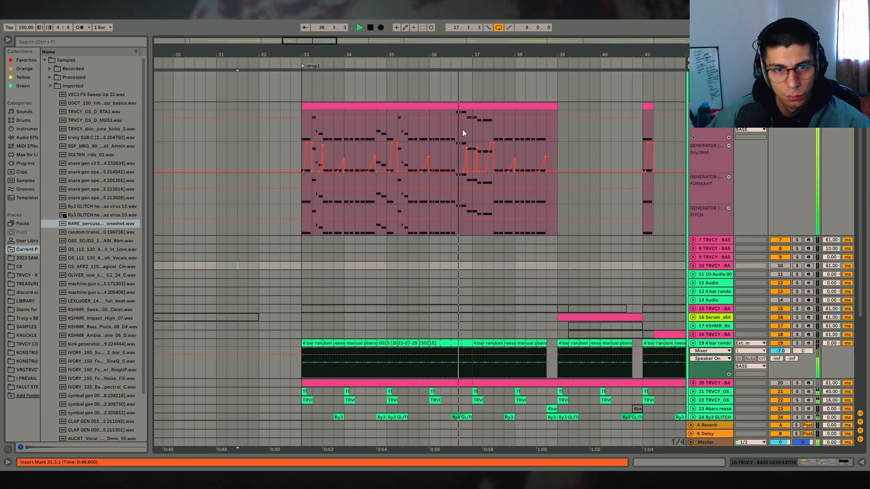
scroll(522, 127, down, 5)
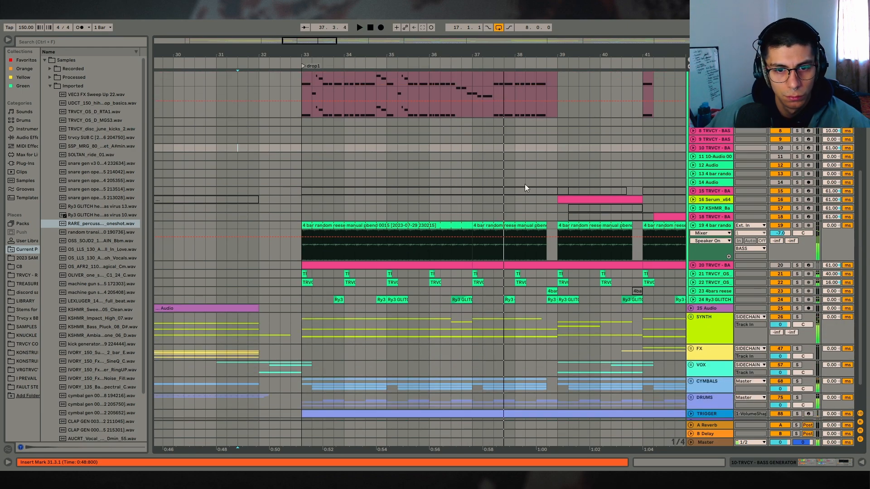
click(306, 205)
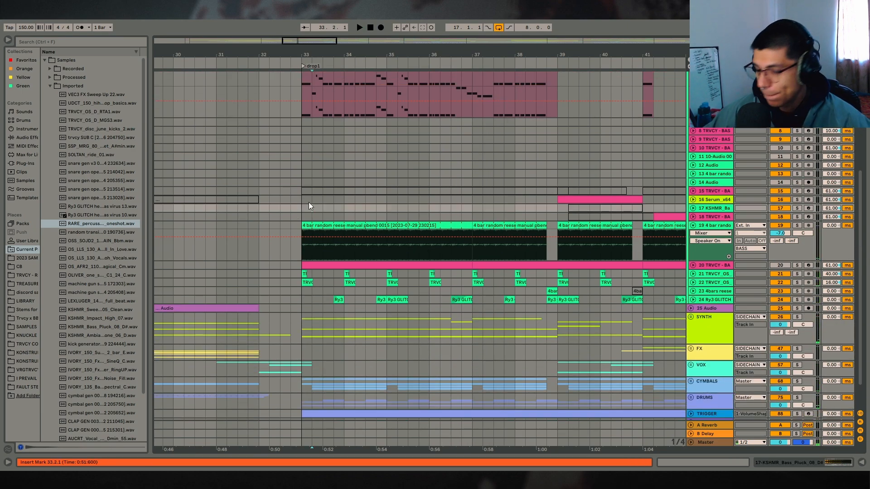
- Select the drop clip on bass track 6 and open the track's TRVCY - BASS GENERATOR device chain
scroll(412, 189, up, 6)
click(361, 115)
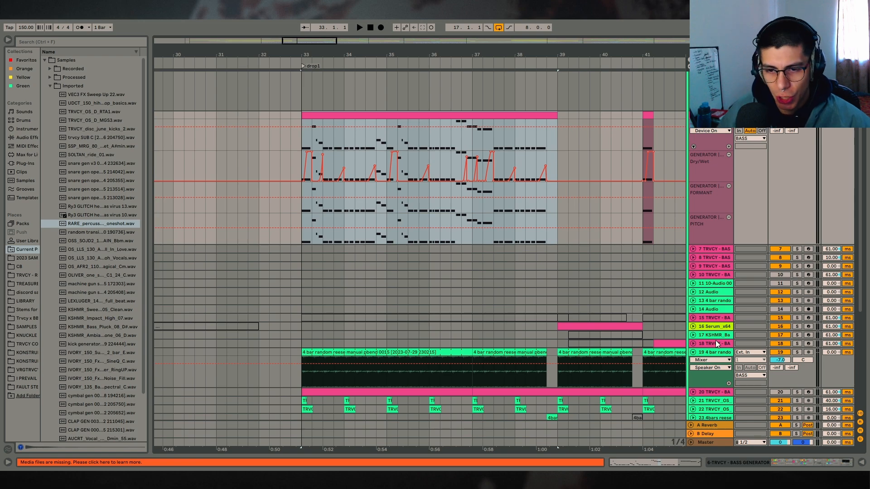
click(809, 461)
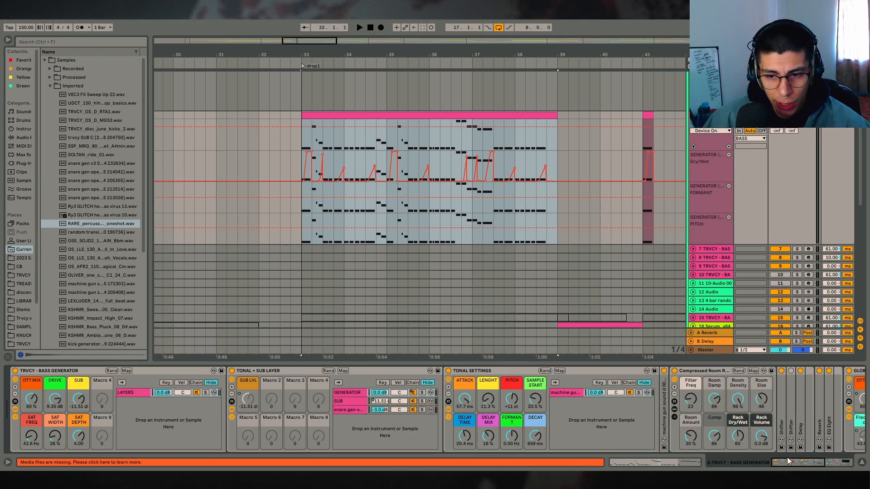
drag(787, 461, 693, 468)
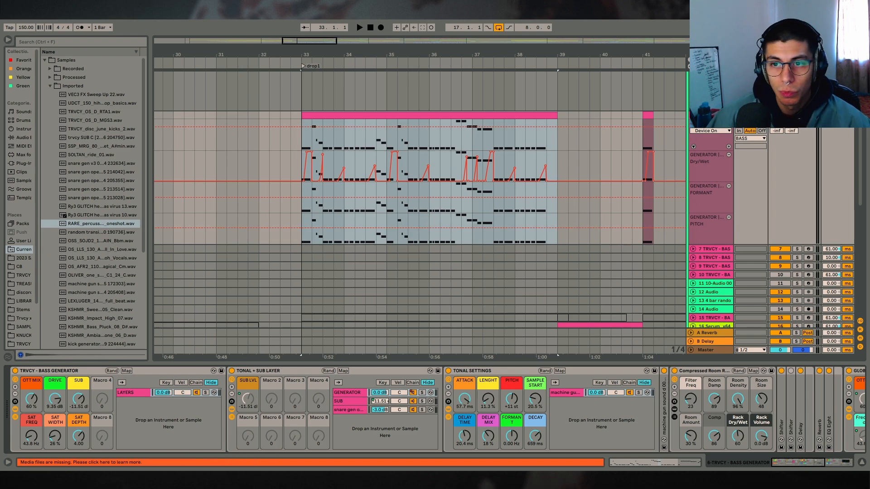
- Select 32.2.1 to 39.2.1 on bass track 6, then hide the device chain and fold the track
scroll(388, 196, up, 2)
drag(271, 160, 568, 159)
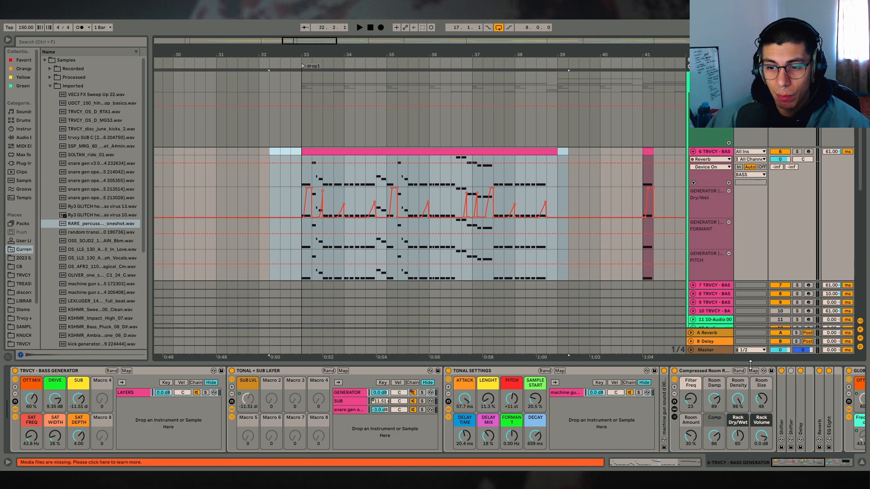
click(862, 462)
click(693, 152)
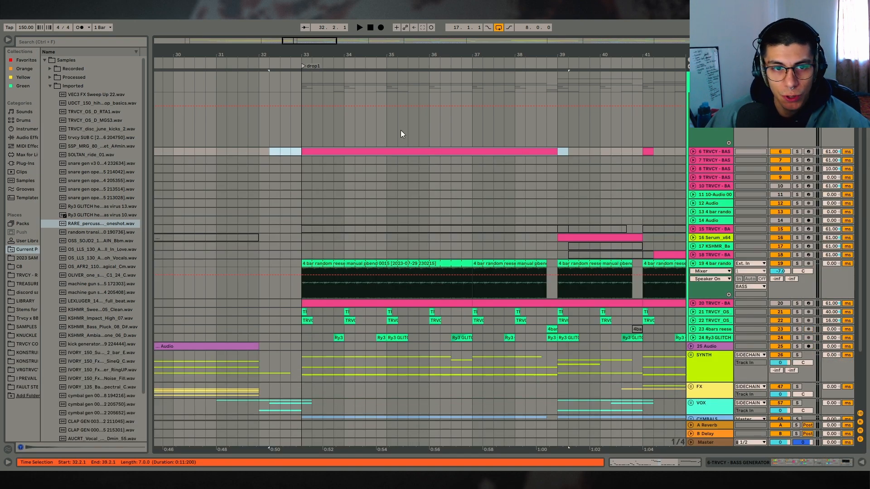
- Unfold the DRUMS group, fold its intro subgroup, and bring the DROP drum tracks into view from bar 33
drag(366, 55, 440, 47)
scroll(547, 228, down, 3)
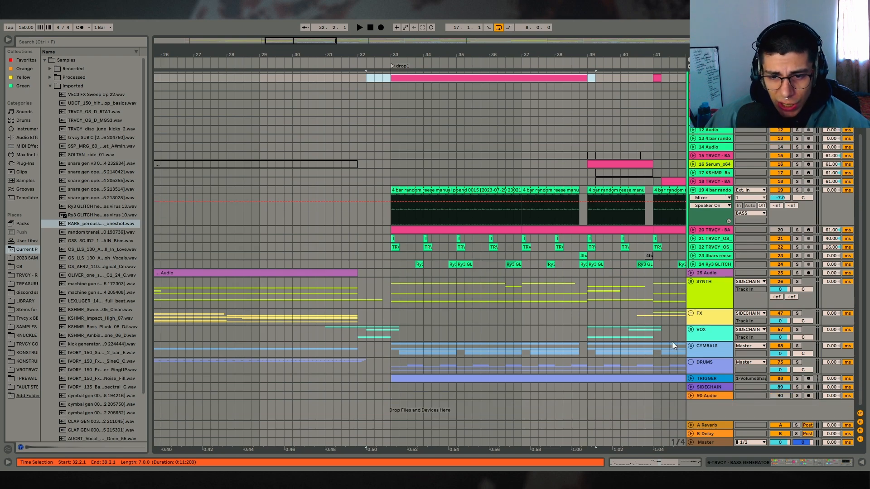
click(692, 362)
scroll(664, 313, down, 3)
click(693, 305)
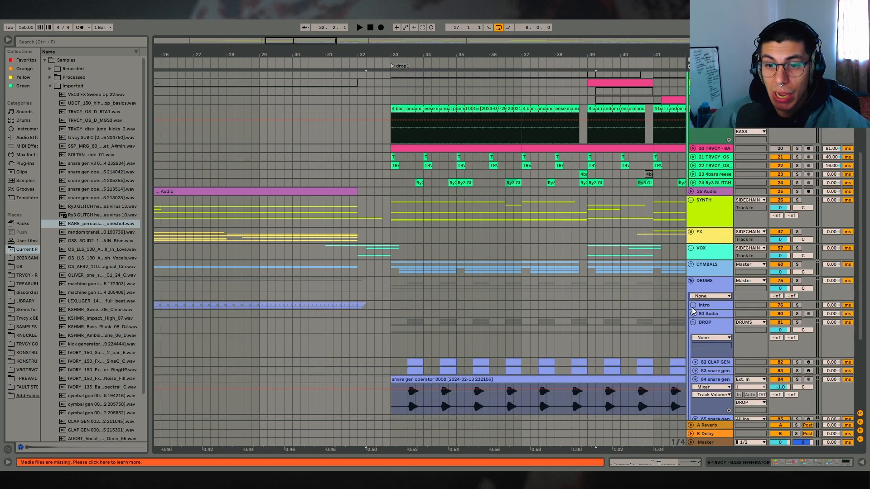
scroll(457, 267, down, 3)
scroll(427, 261, down, 3)
drag(445, 55, 333, 66)
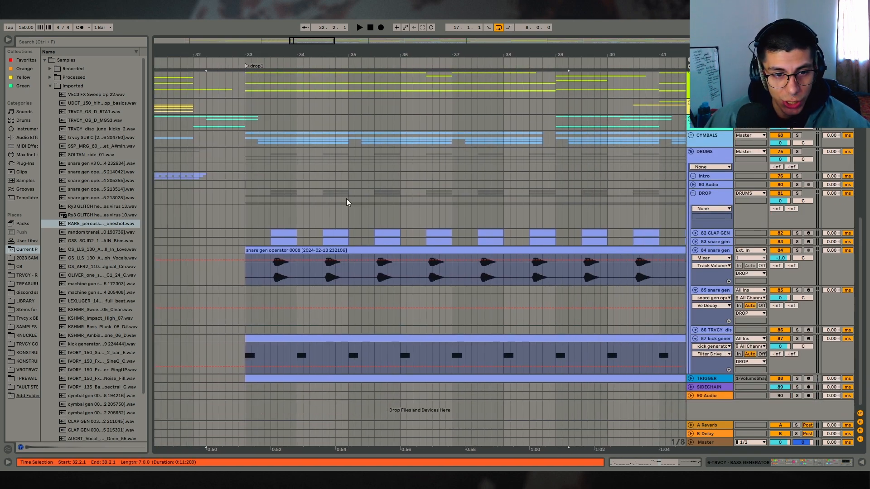
scroll(413, 282, up, 1)
scroll(421, 281, down, 1)
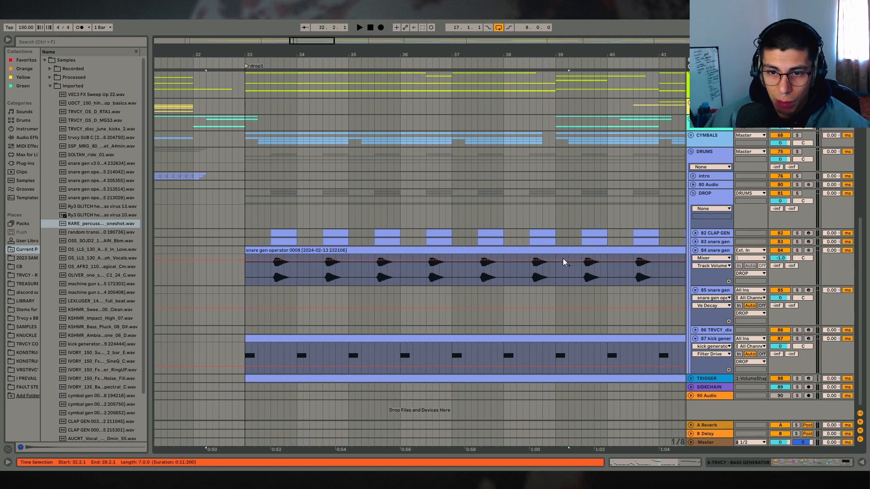
- Select the kick clip on track 87 and show the Sample settings of its sampler
click(257, 339)
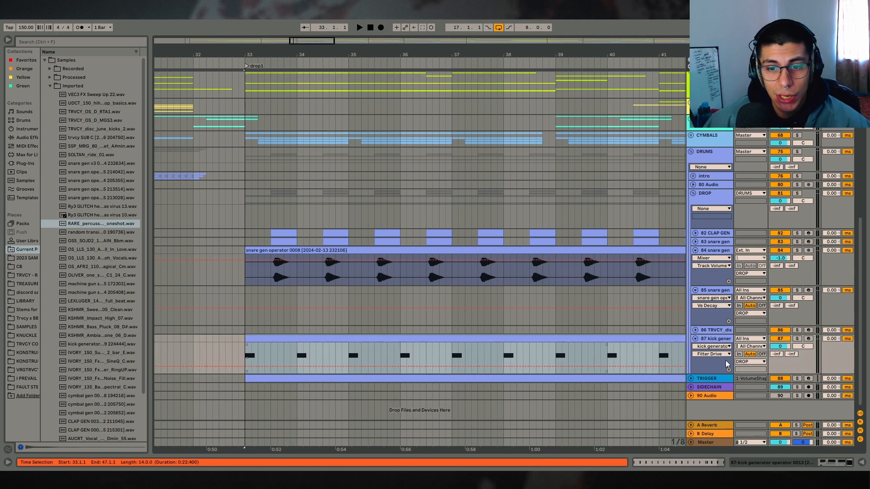
click(820, 462)
click(192, 371)
click(164, 370)
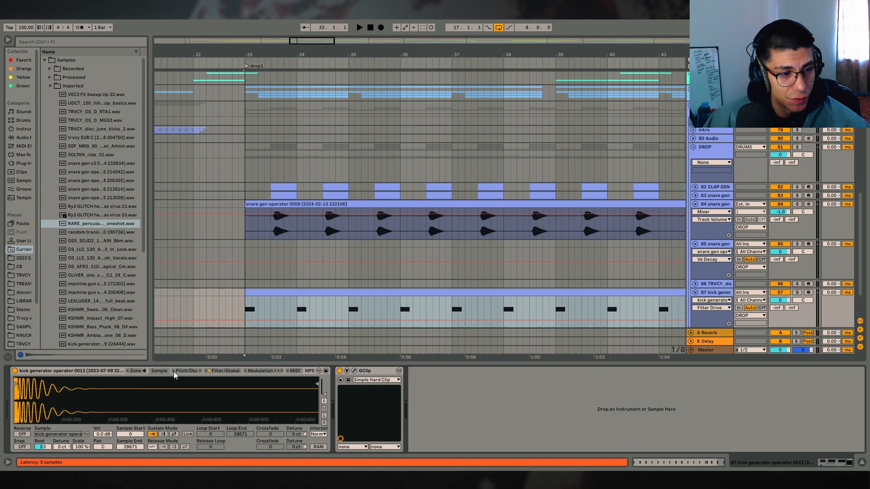
- Solo kick track 87 and briefly play it from bar 33
click(796, 293)
key(space)
key(space)
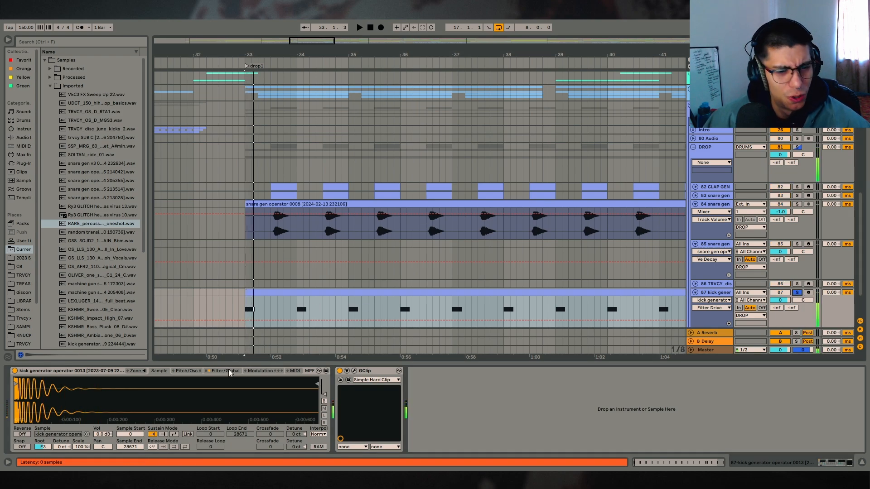
- Examine the kick sampler's Filter/Global settings and the GClip plug-in window, then close the plug-in
click(227, 371)
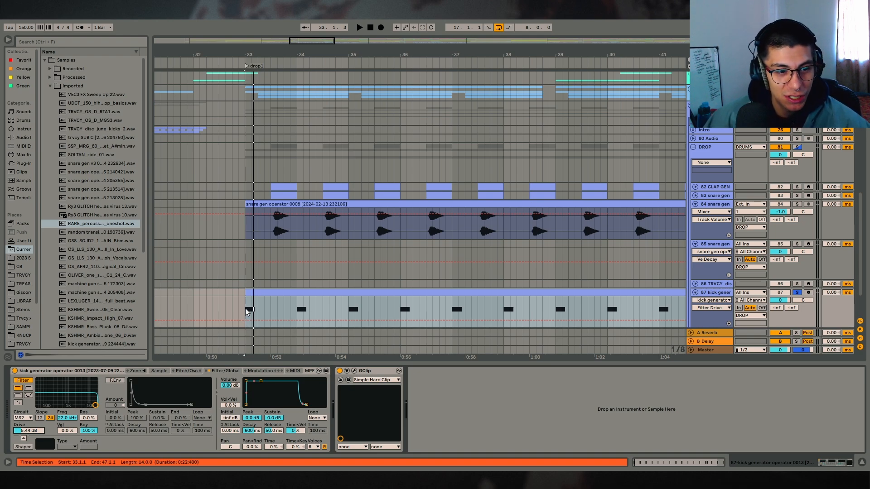
click(354, 371)
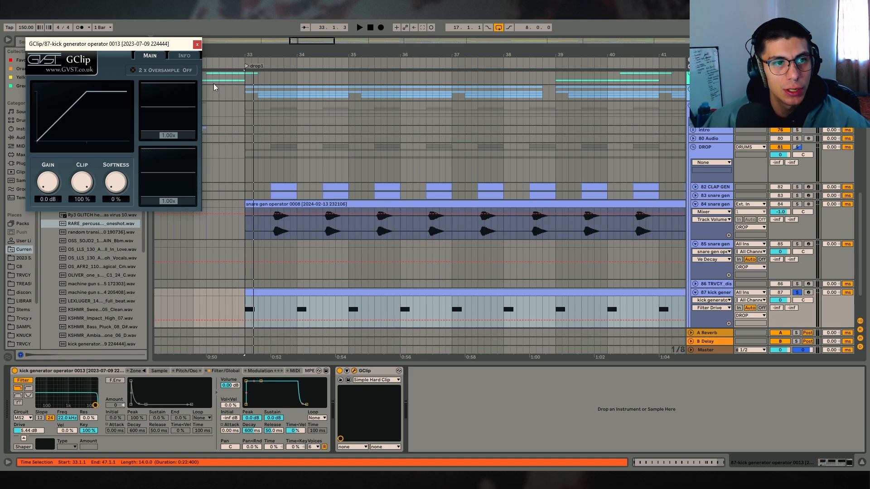
click(197, 44)
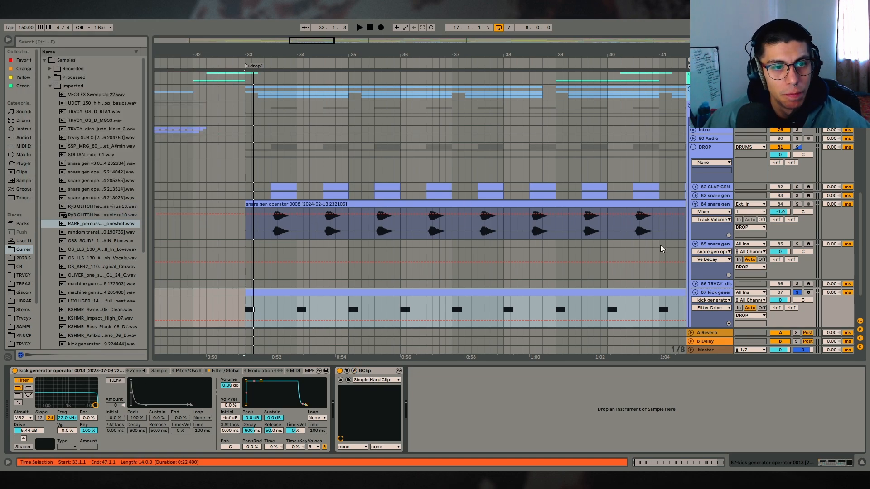
- Solo the DROP group, place the insert marker at 33.2.3 on snare track 83, and unfold the DROP tracks
click(799, 148)
click(264, 196)
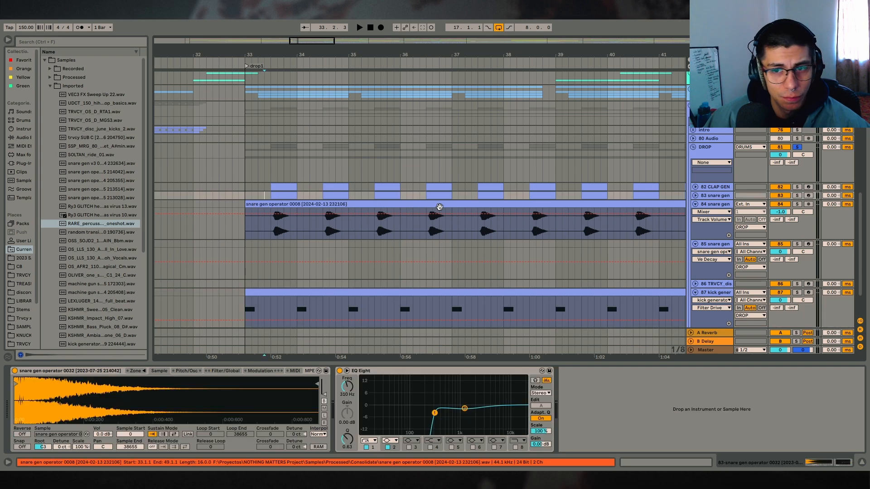
alt+click(696, 196)
scroll(274, 96, down, 3)
scroll(268, 96, up, 4)
scroll(749, 155, up, 2)
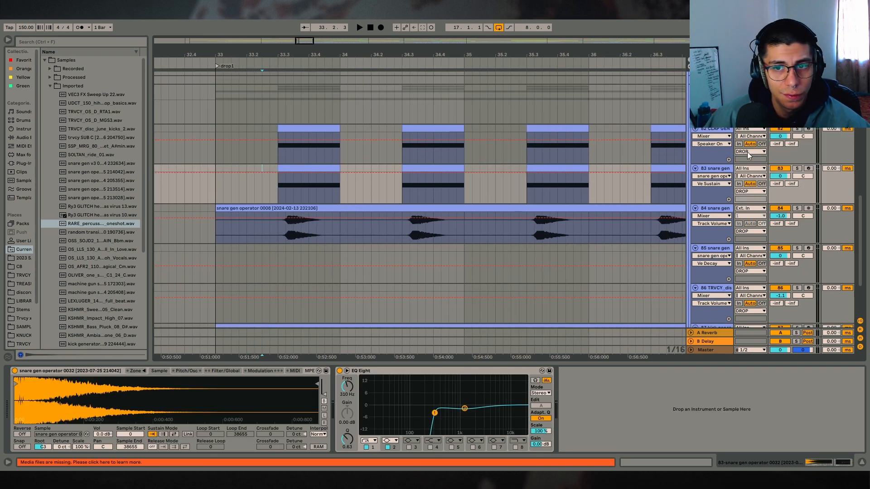
- Play the soloed DROP group from 33.2.3 and select the first clap clip on track 82
key(space)
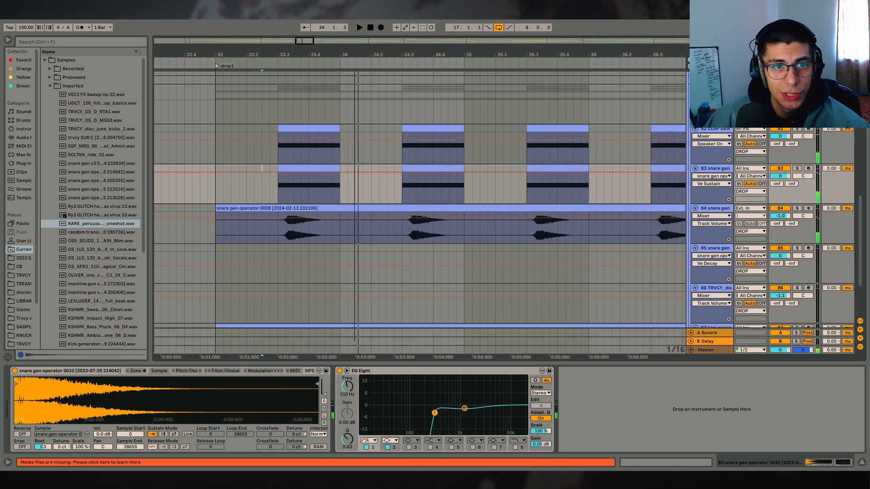
scroll(411, 85, down, 1)
click(373, 127)
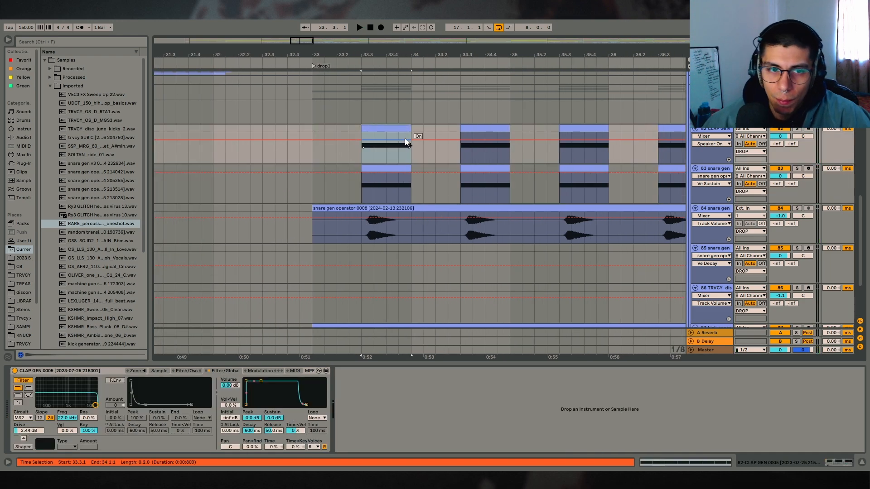
- Show the devices of kick track 87, and place the insert marker at 33.3.1 on snare track 84
scroll(561, 164, down, 5)
scroll(557, 190, up, 3)
scroll(557, 210, down, 4)
click(716, 248)
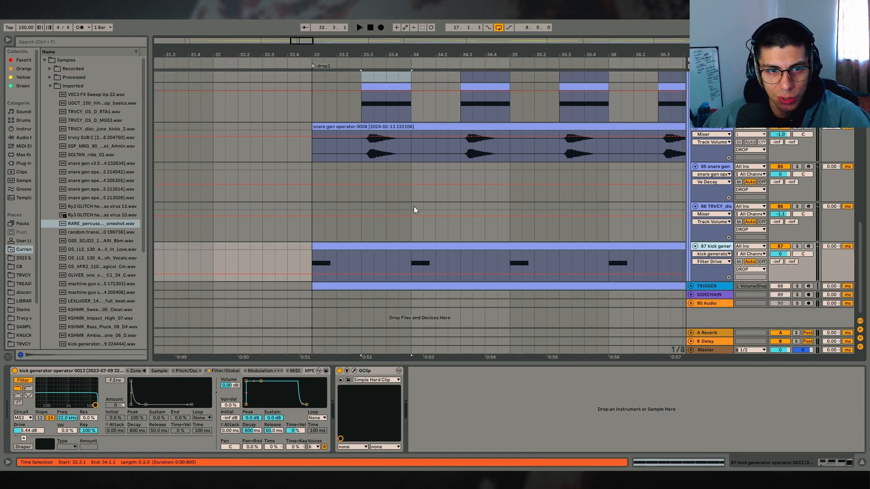
scroll(414, 210, up, 4)
click(361, 211)
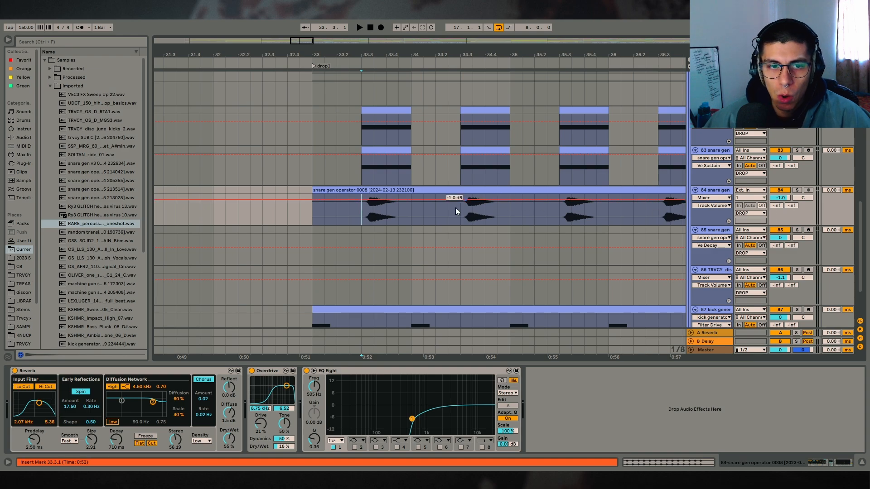
- Show snare track 83's sampler and EQ Eight, and select its clip at 33.3.1
scroll(716, 213, up, 4)
click(717, 214)
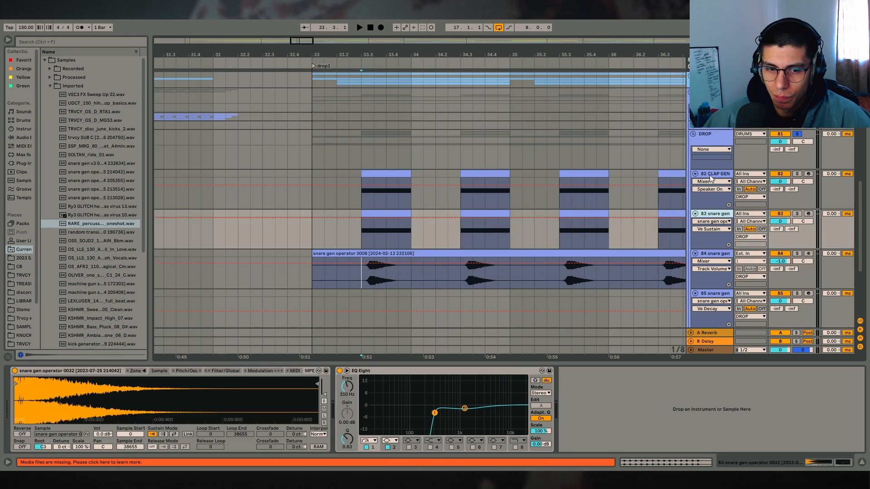
click(715, 196)
click(713, 221)
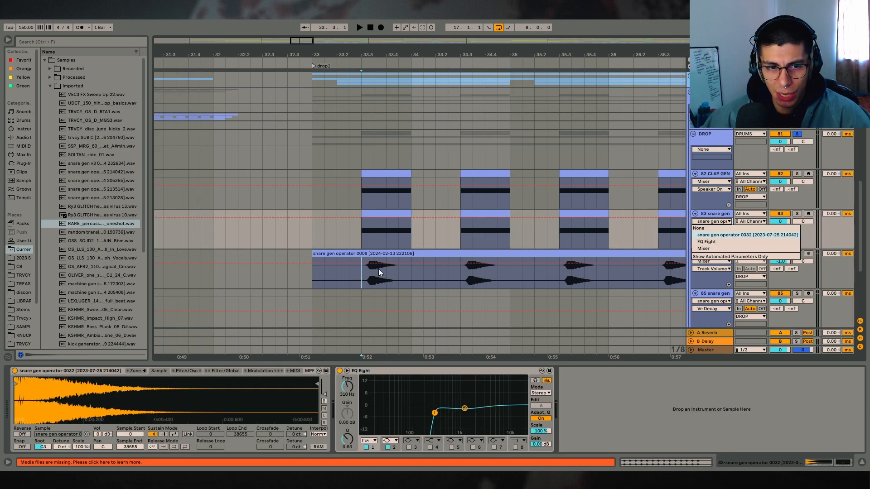
click(378, 270)
scroll(366, 272, down, 2)
click(360, 231)
click(383, 173)
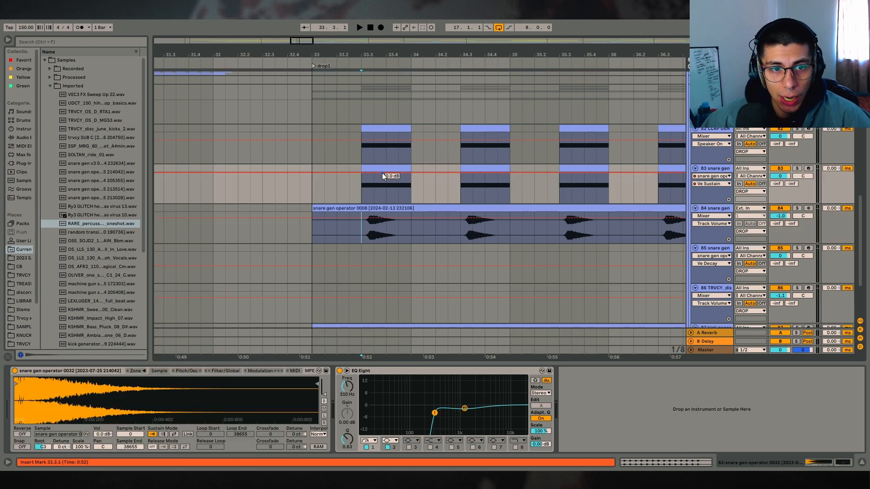
click(382, 168)
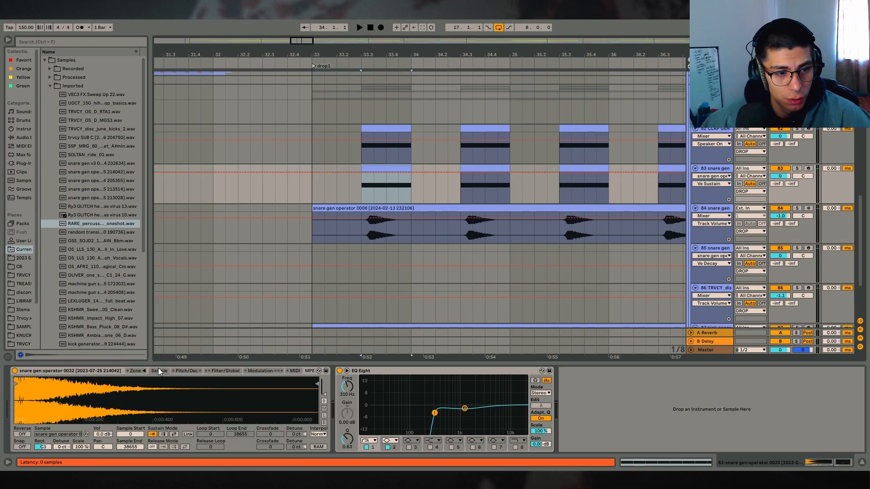
- Select the clap clip at 33.3.1 on track 82 and show the Sample settings of its sampler
click(368, 156)
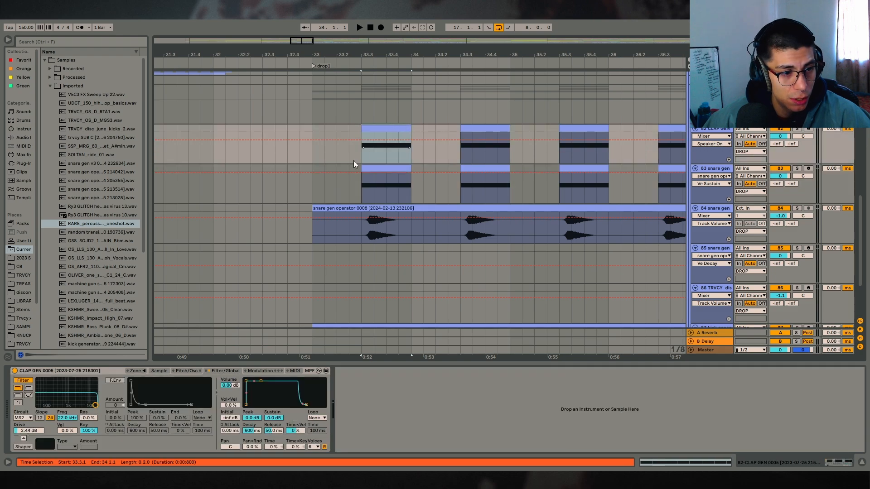
click(176, 372)
click(145, 371)
click(155, 372)
click(145, 371)
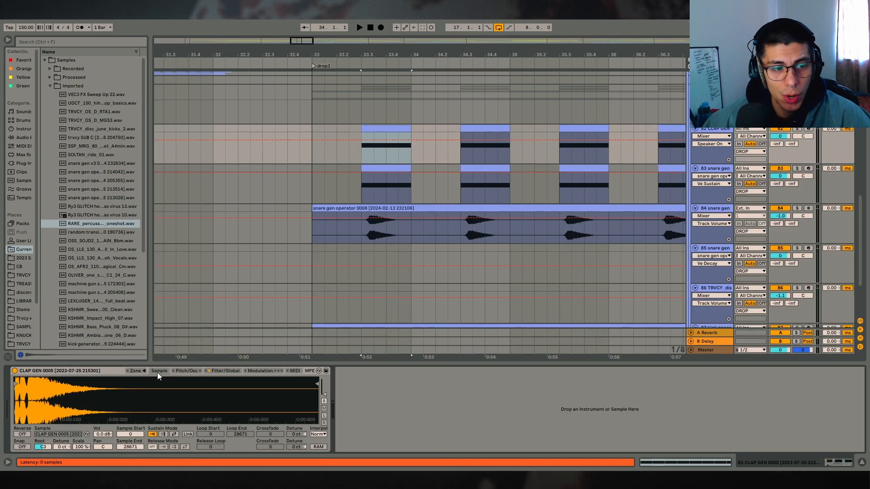
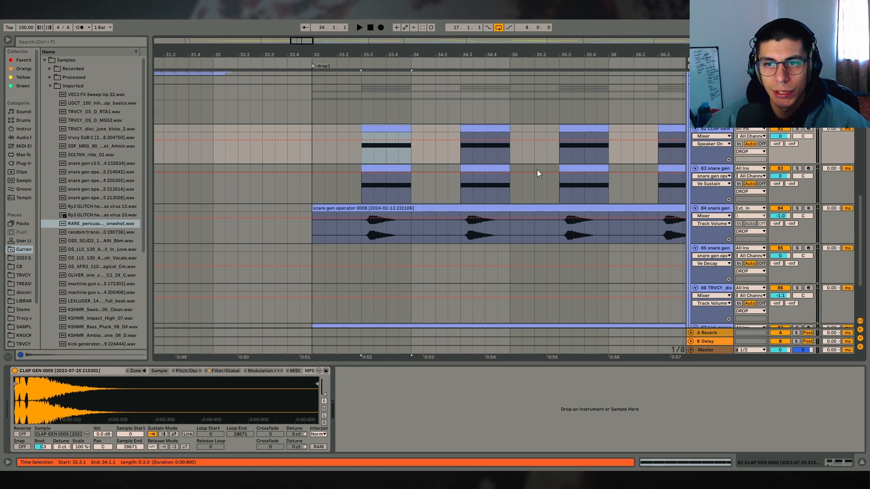
- Play clap track 82 soloed from 33.3.1, and solo snare tracks 83 and 84 one after the other
key(space)
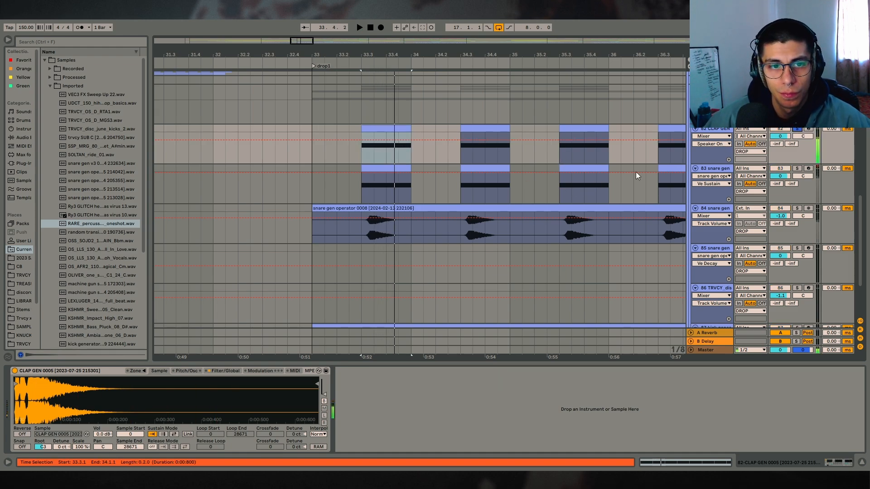
click(796, 168)
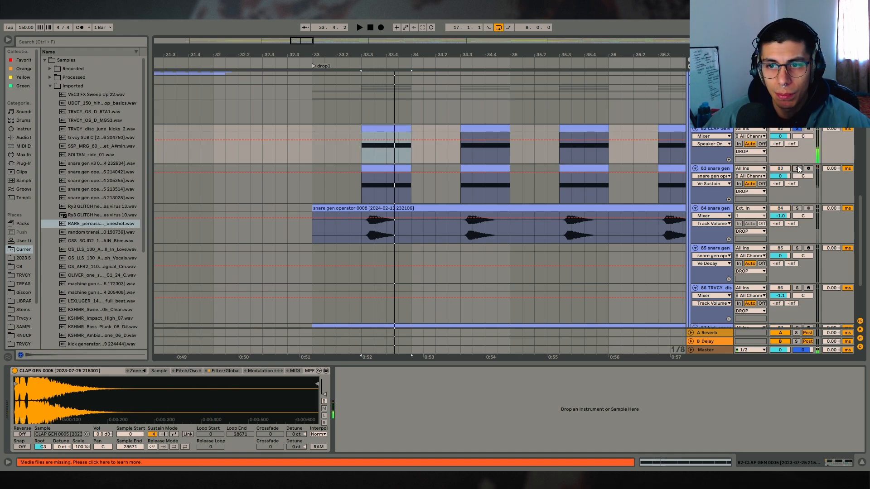
click(797, 209)
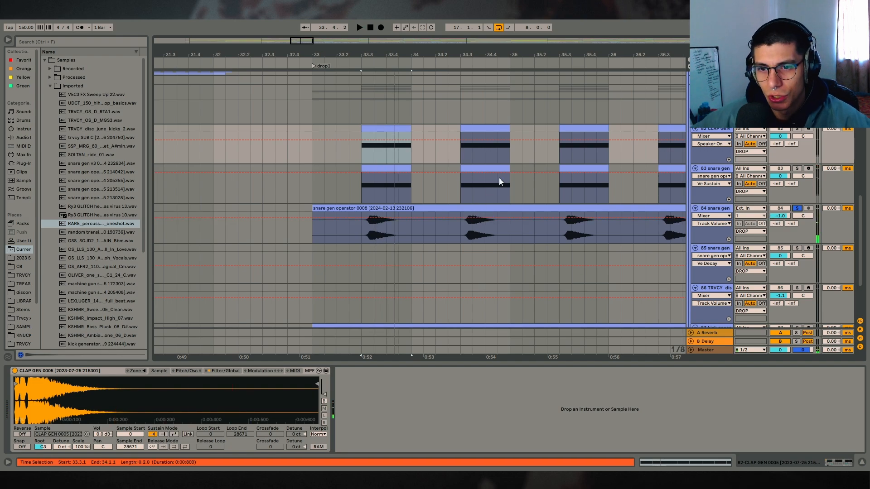
- Show snare track 84's effects and select the range from 33.3.1 to 34.1.1 on it and on track 83
click(716, 209)
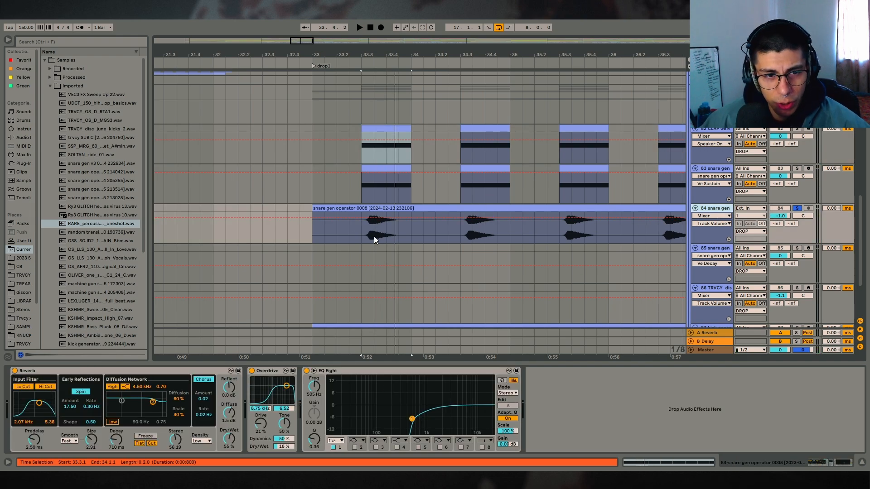
drag(365, 238, 414, 215)
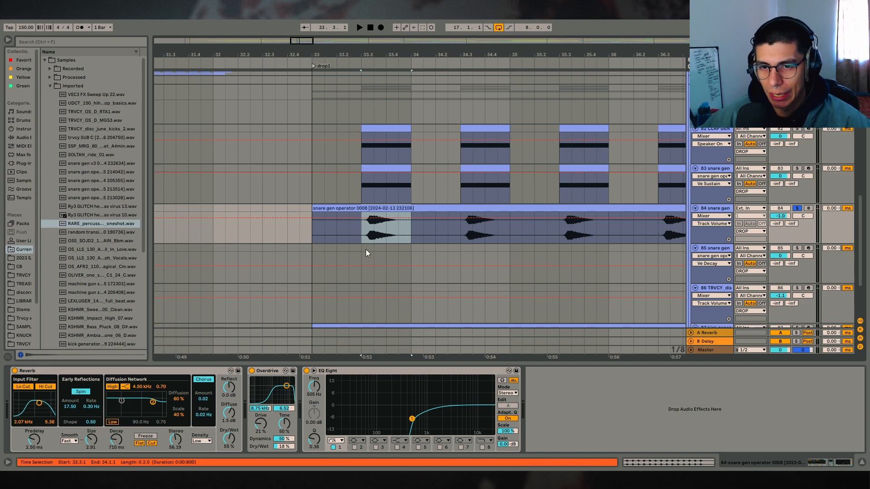
click(382, 167)
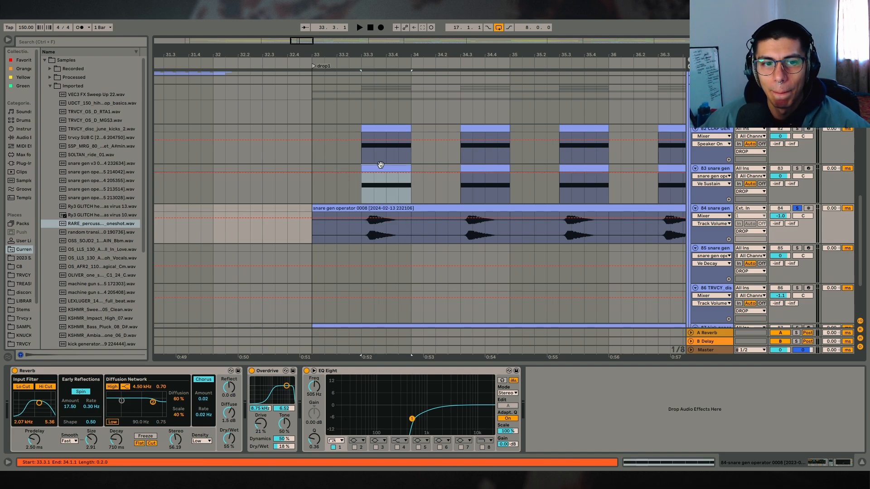
- Solo snare track 83 and clap track 82 in turn and briefly play each from 33.3.1
click(797, 168)
key(space)
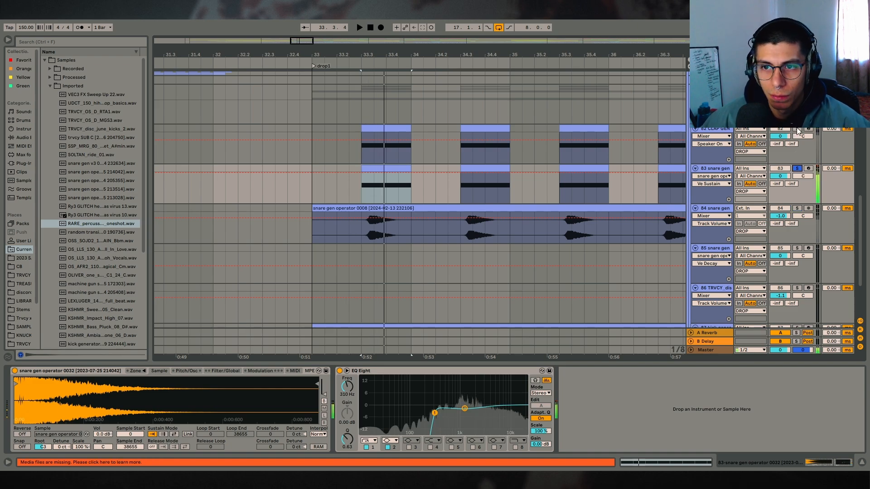
key(space)
click(797, 129)
key(space)
key(space)
key(space)
key(space)
- Add snare tracks 83 and 84 one at a time to the clap track's solo and play the combined layers
ctrl+click(797, 169)
key(space)
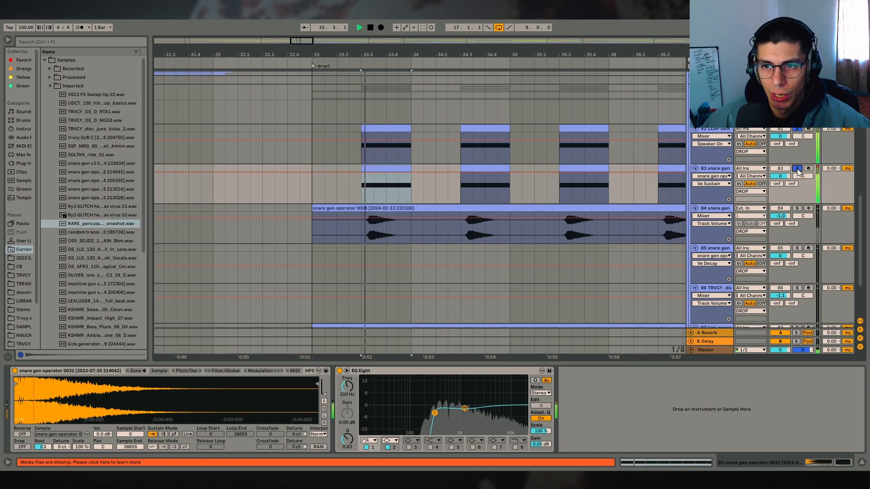
key(space)
key(space)
key(space)
ctrl+click(797, 208)
key(space)
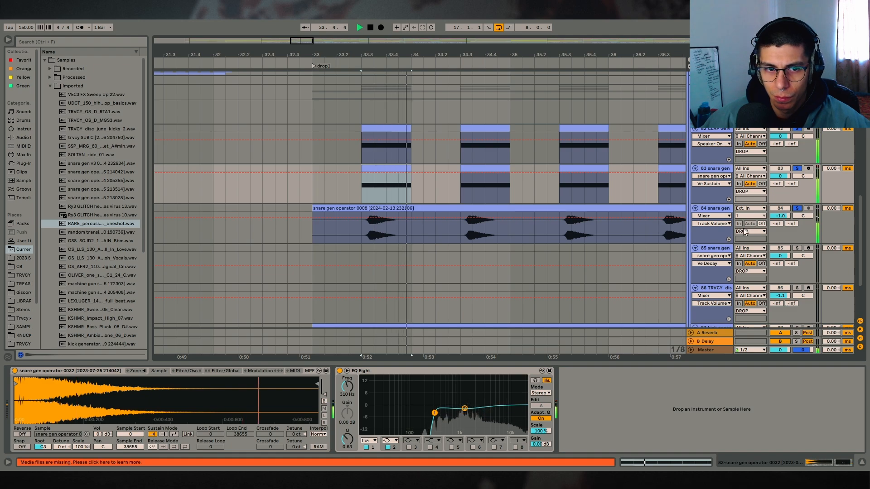
key(space)
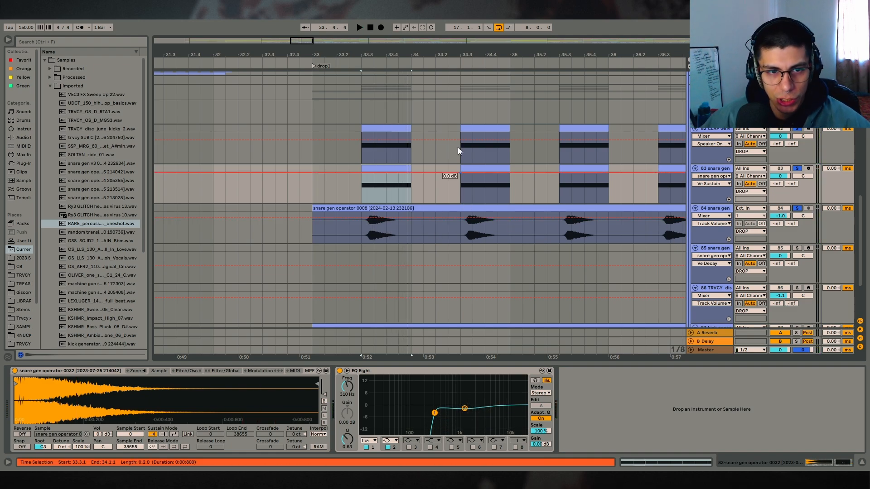
- Select 33.1.1 to 33.3.1 in the kick clip on track 87 and show its sampler's Sample settings
drag(421, 54, 390, 53)
scroll(505, 248, up, 1)
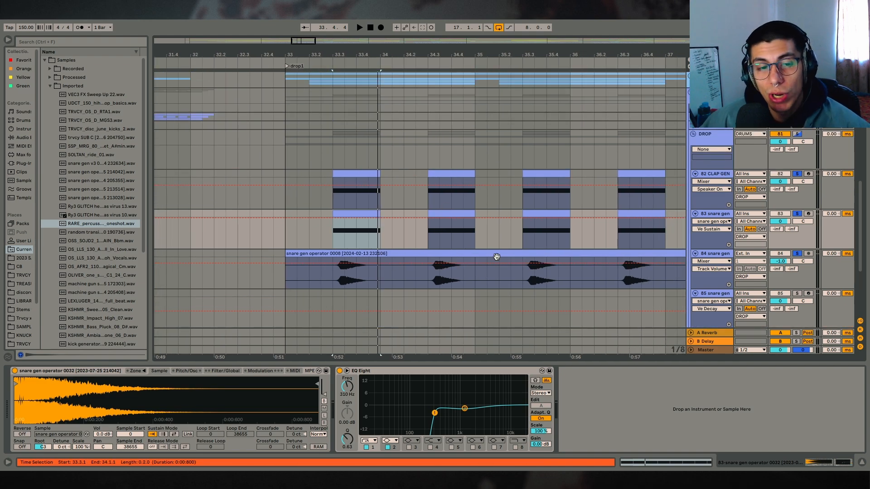
scroll(324, 279, down, 3)
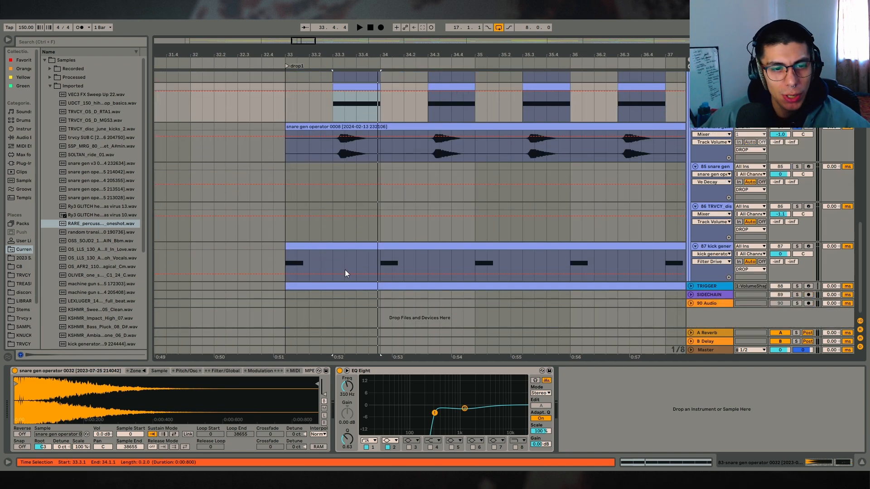
drag(338, 262, 283, 243)
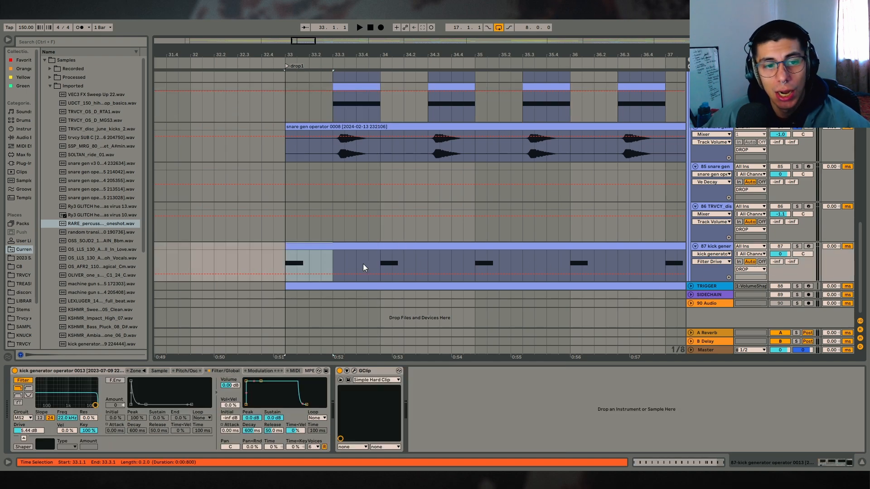
click(340, 254)
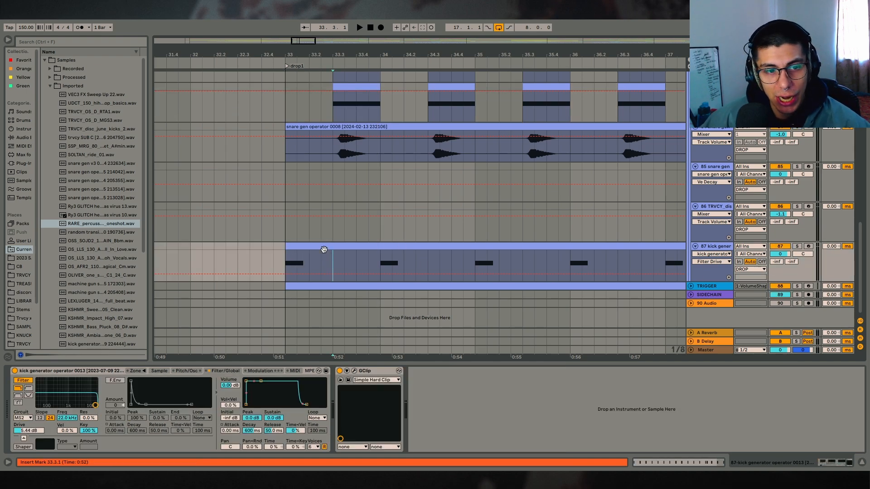
drag(332, 255, 286, 254)
click(187, 371)
click(159, 371)
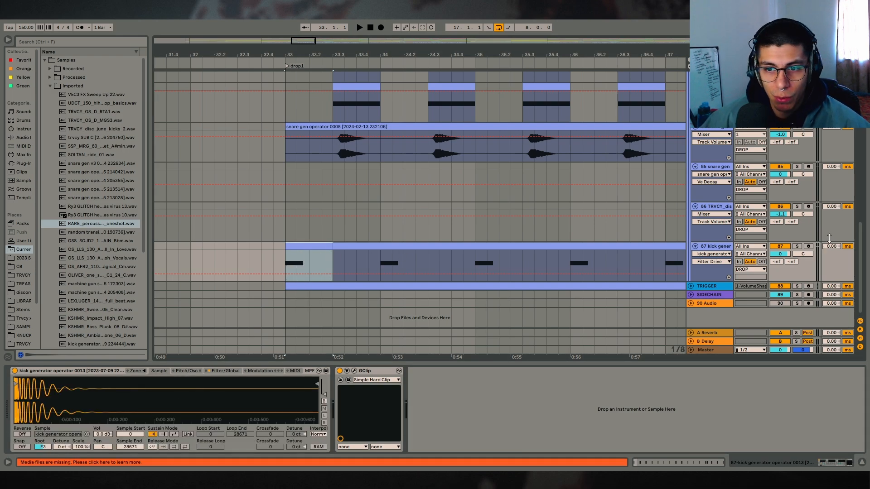
- Solo kick track 87 and compare its sound with the sampler's root key at C3 and E3, then remove the solo
double_click(41, 448)
click(797, 246)
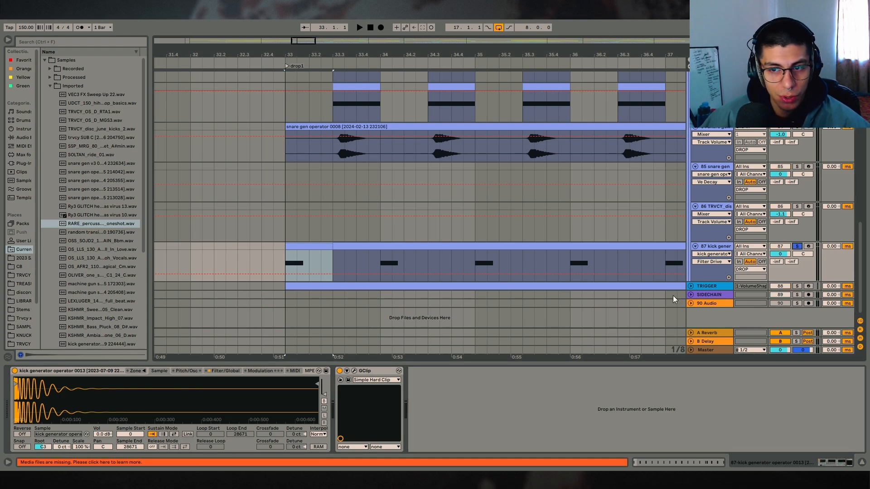
key(space)
key(space)
key(space)
key(space)
key(space)
key(space)
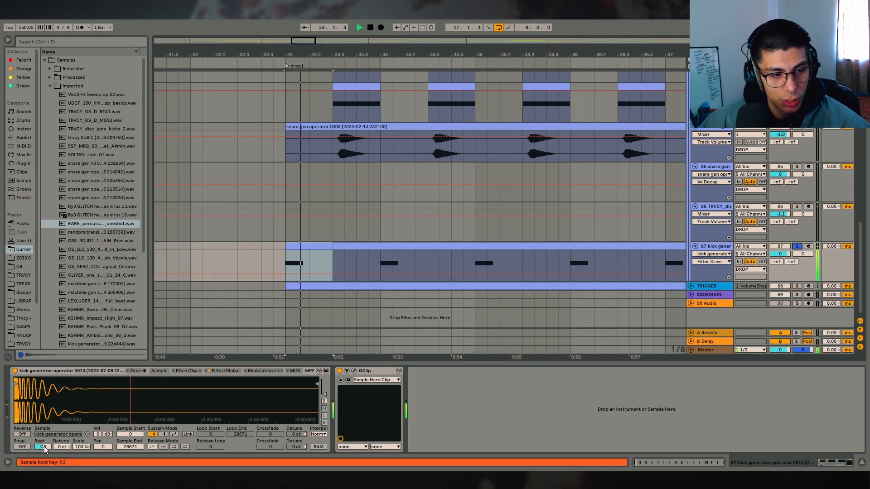
key(space)
key(space)
key(space)
key(space)
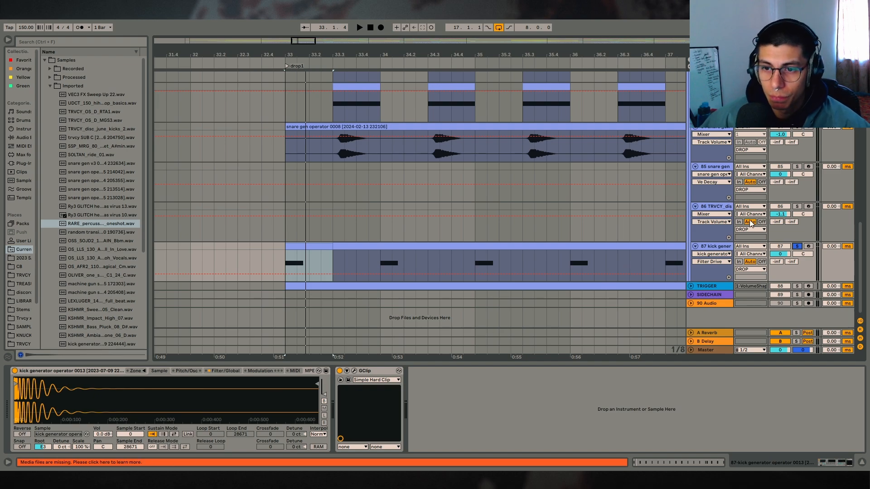
click(797, 246)
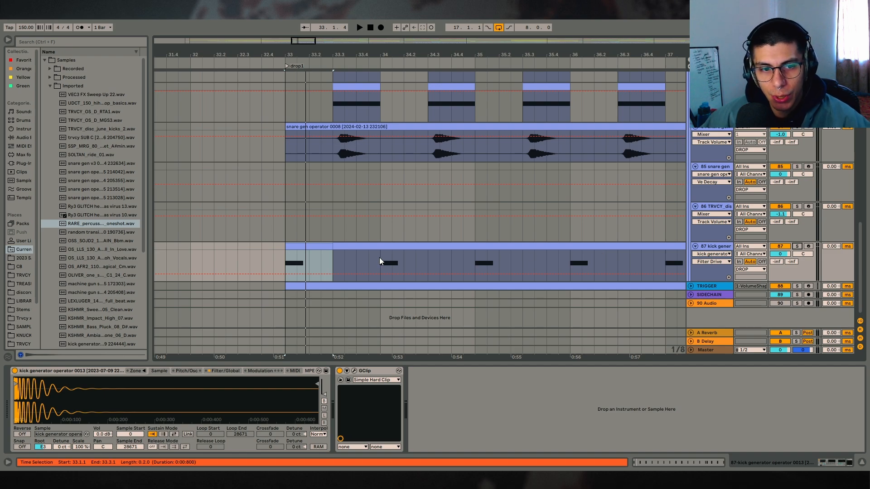
- Loop one bar from 33.1.1 on kick track 87, and play it while moving the sampler's root key from C3 to E3
drag(379, 257, 287, 252)
key(ctrl+l)
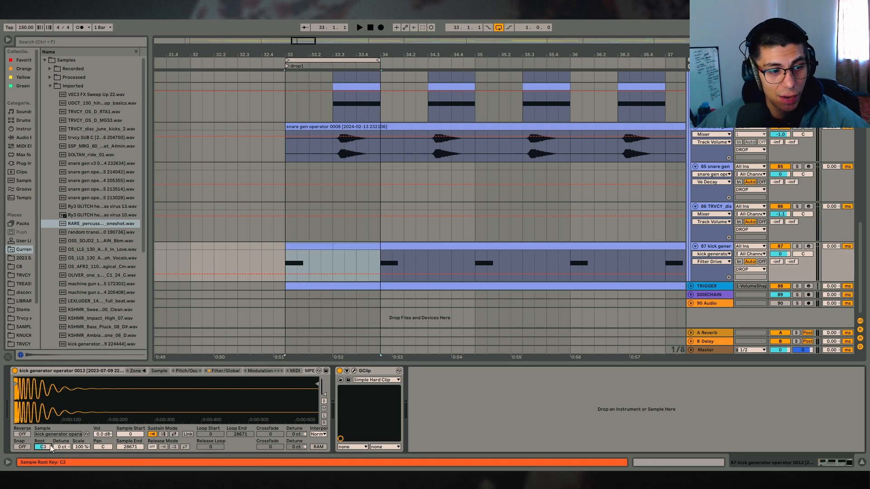
double_click(48, 446)
key(space)
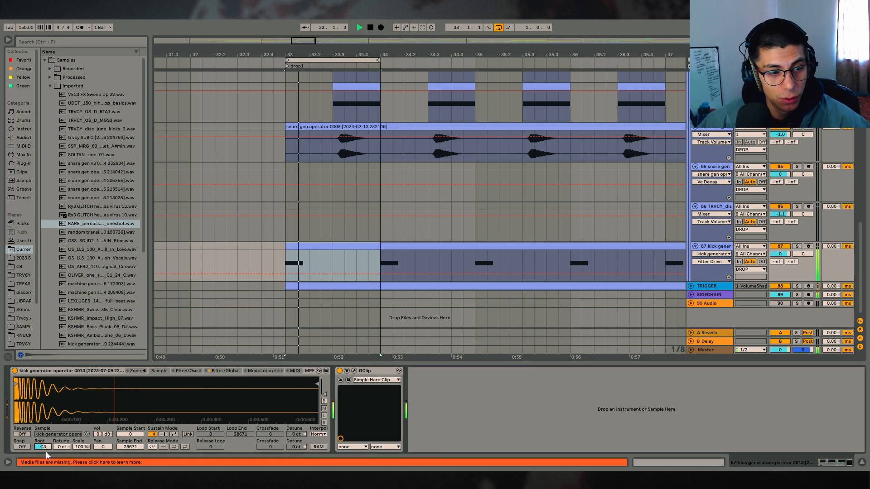
drag(44, 447, 44, 419)
key(space)
click(262, 269)
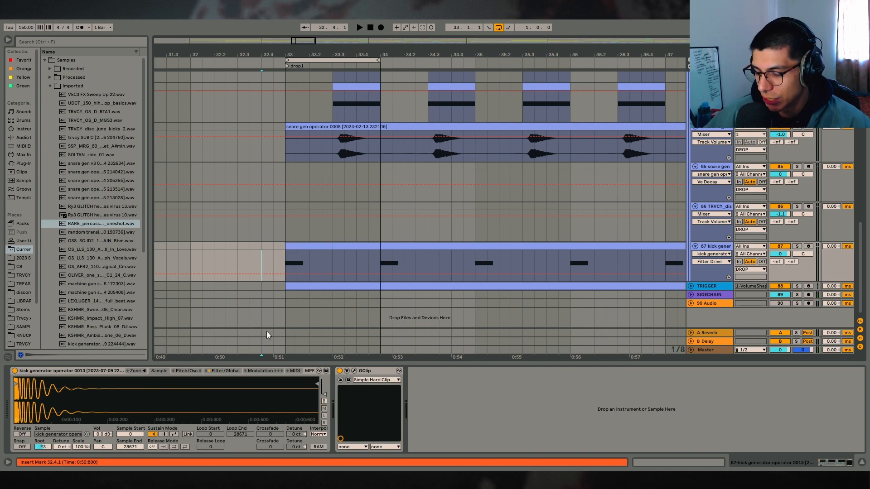
- Select the first clap clip on track 82, lower its sampler's root key to A2, and play from 33.3.1
drag(368, 49, 364, 50)
scroll(317, 227, up, 4)
click(353, 119)
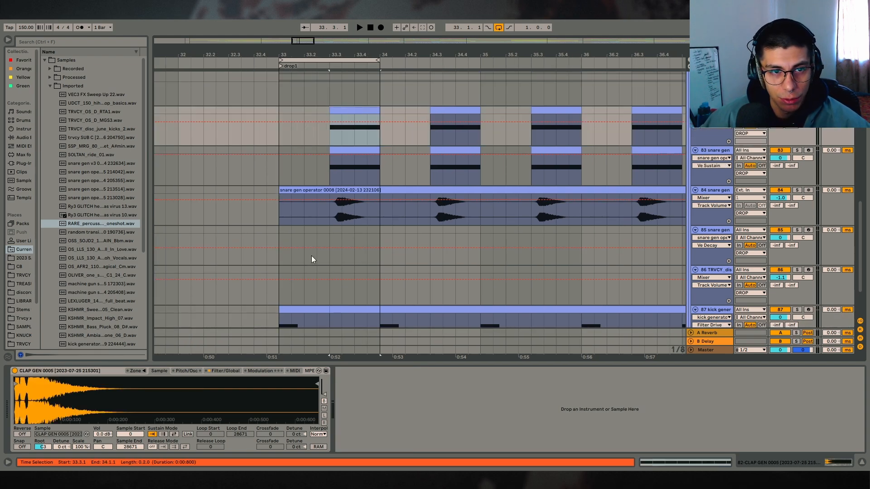
drag(42, 447, 42, 454)
key(space)
key(space)
key(space)
key(space)
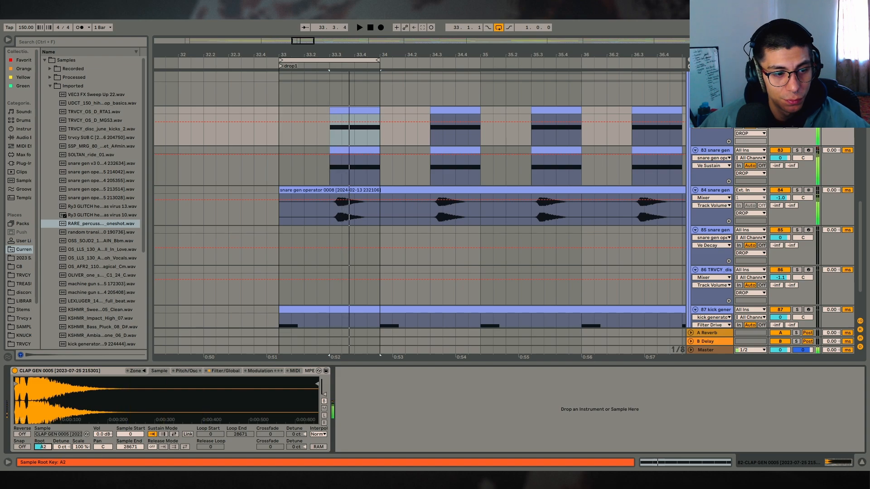
- Play the first clap on track 82 with its sampler's root key at A2 and D#3, then restore the root key to C3
key(space)
key(space)
key(space)
key(space)
key(space)
drag(44, 447, 44, 435)
key(space)
key(space)
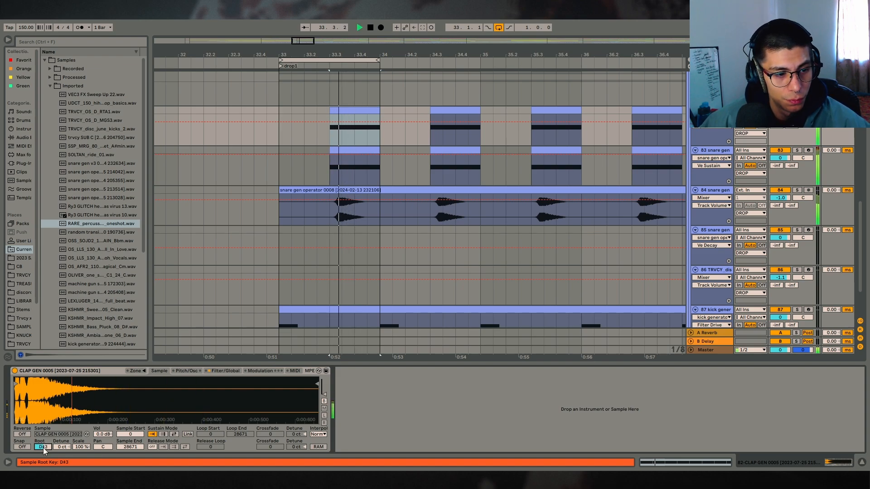
key(space)
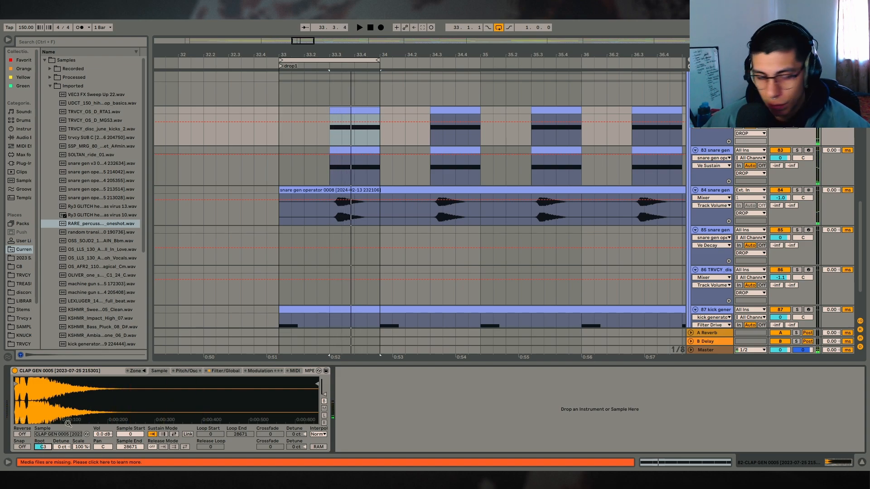
key(ctrl+z)
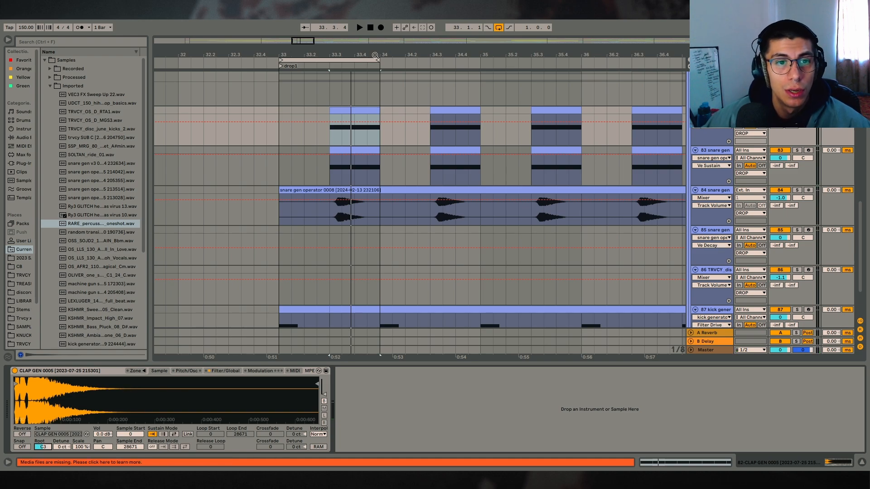
- Select 33.1.1 to 35.1.1 on snare track 83 and loop those two bars
drag(375, 55, 340, 53)
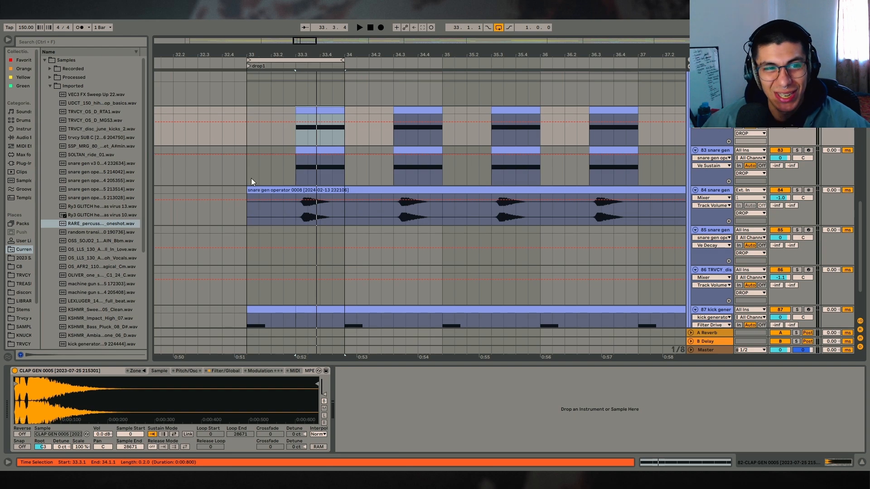
drag(251, 178, 444, 174)
scroll(399, 254, down, 2)
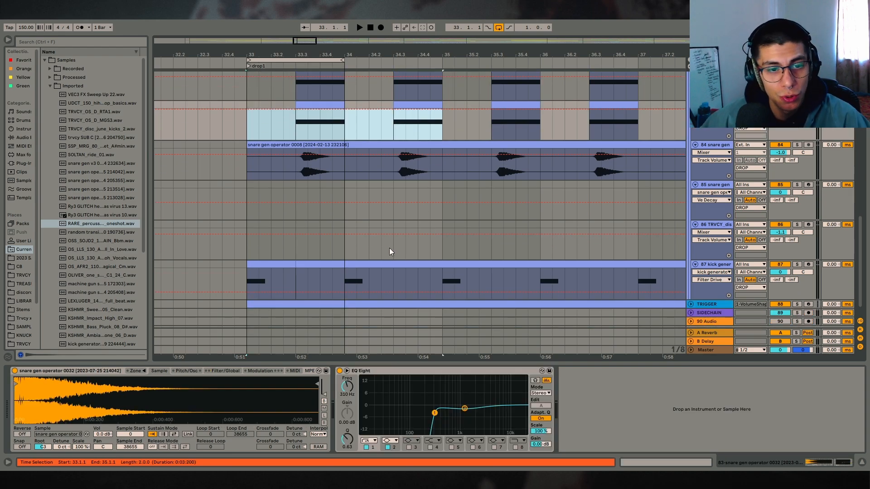
key(ctrl+l)
scroll(380, 235, up, 3)
scroll(382, 229, down, 1)
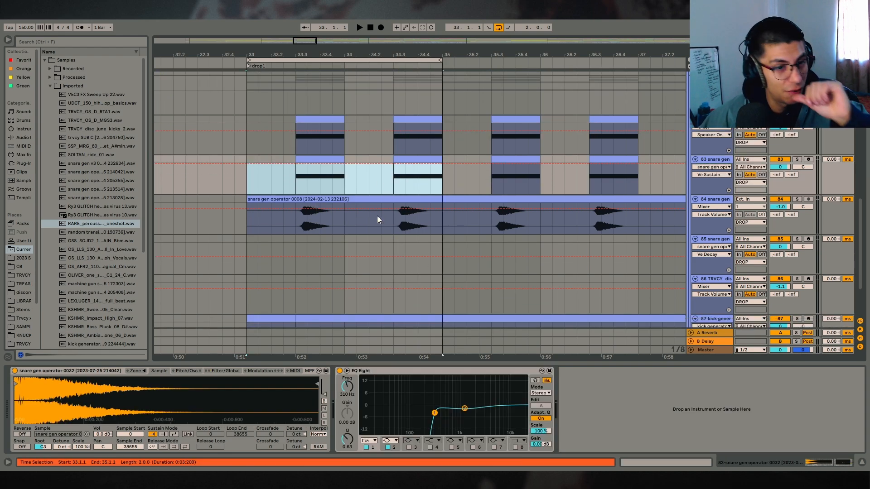
- Hide the device view, solo the DROP drum group, play it from 33.1.1, and remove the solo
click(861, 463)
scroll(696, 225, up, 1)
click(797, 190)
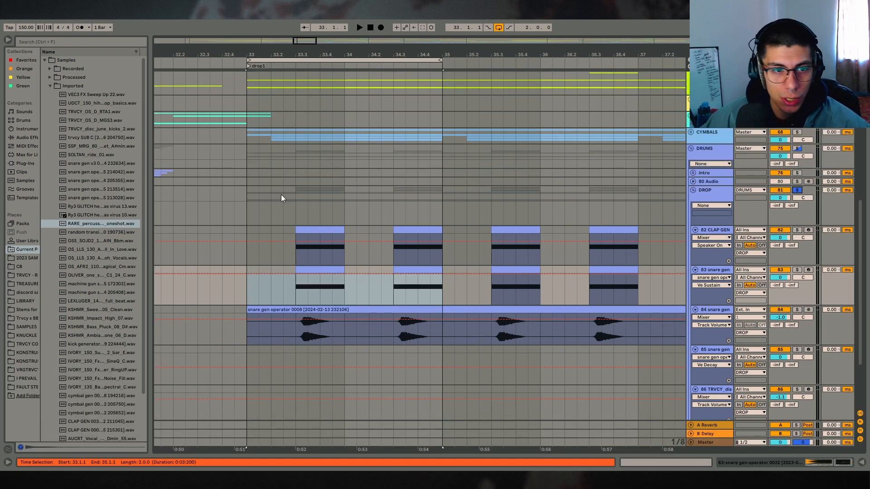
scroll(272, 203, down, 4)
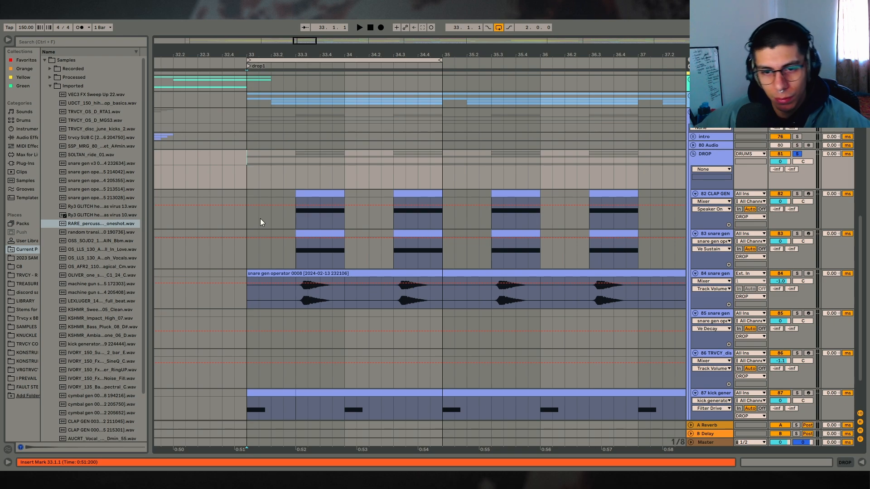
key(space)
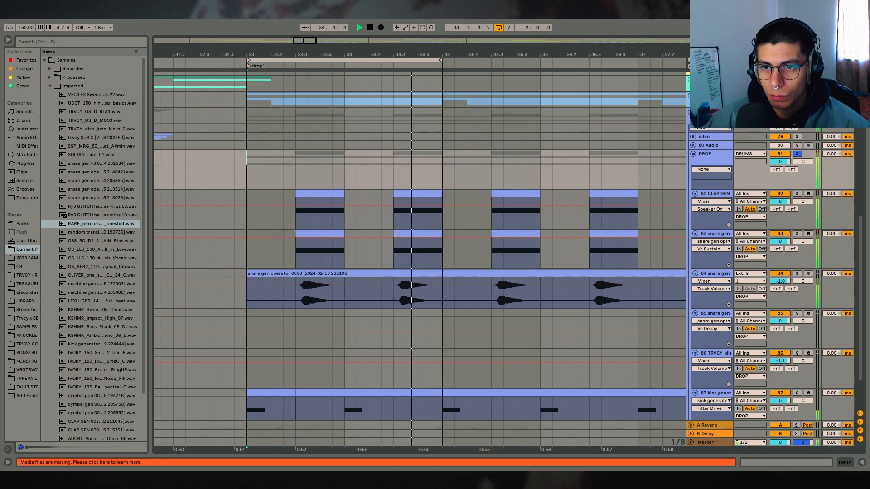
key(space)
click(797, 154)
- Unfold the CYMBALS group, select the first SOLTAN_ride_01 clip on track 71, and play the track soloed
click(691, 96)
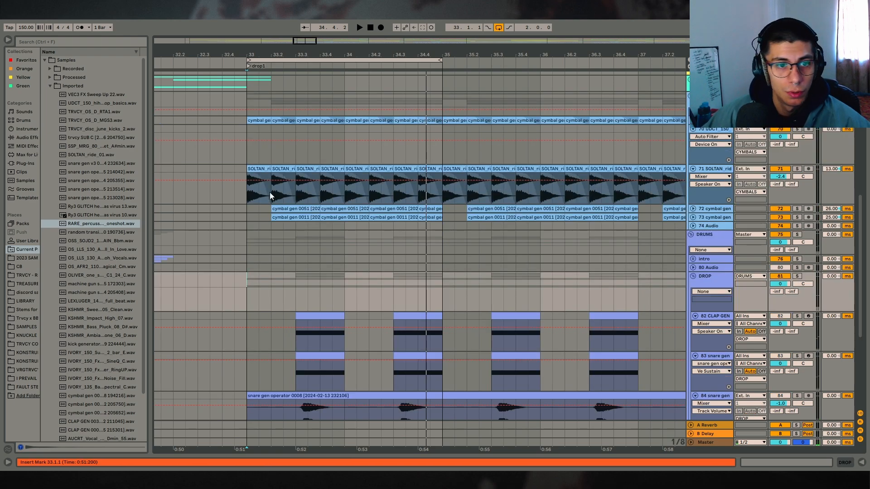
scroll(267, 193, down, 3)
click(249, 142)
scroll(345, 153, up, 4)
drag(251, 55, 300, 196)
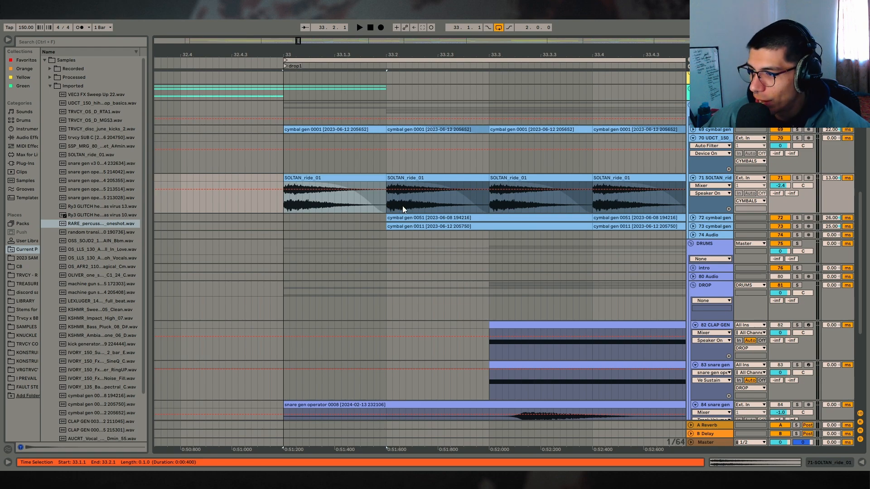
drag(350, 57, 340, 18)
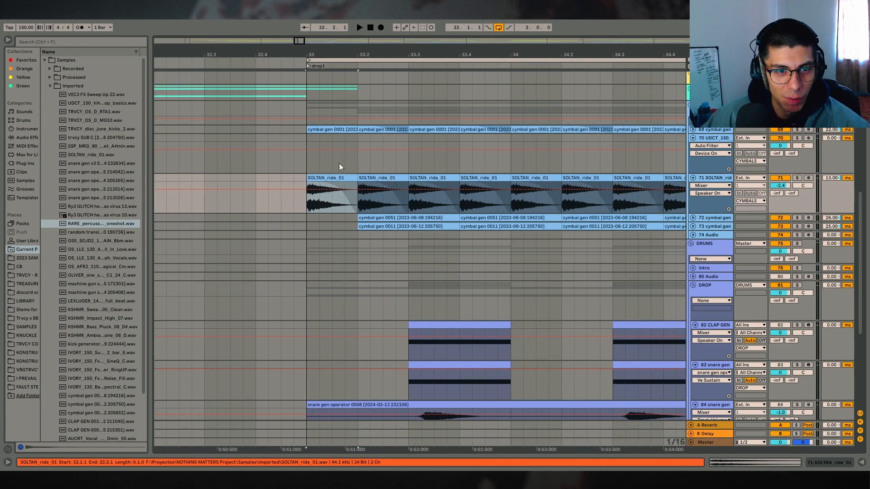
drag(363, 55, 338, 30)
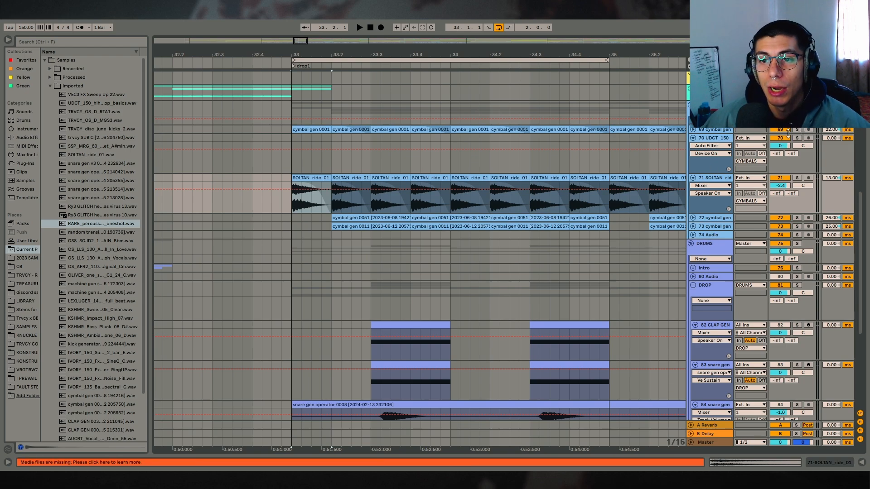
key(s)
key(space)
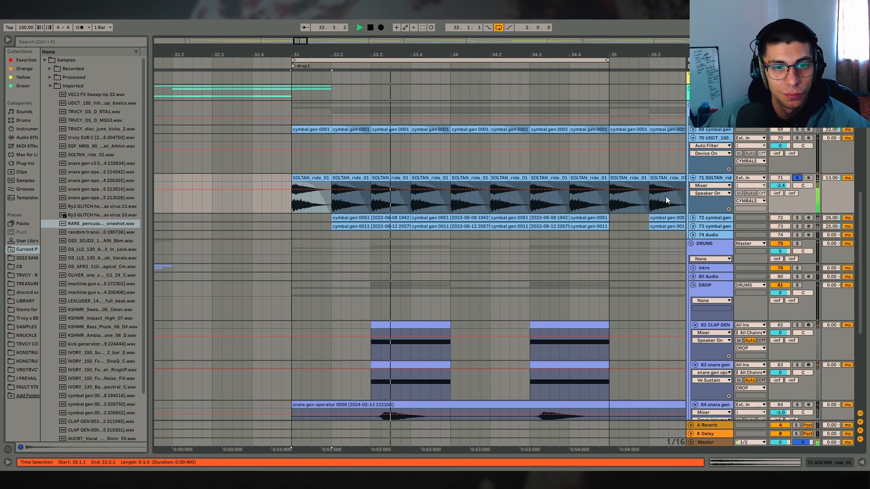
- Expand cymbal track 69, select its first clip from 33.1.1 to 33.2.1, and play the track soloed
click(693, 129)
click(312, 142)
key(s)
key(space)
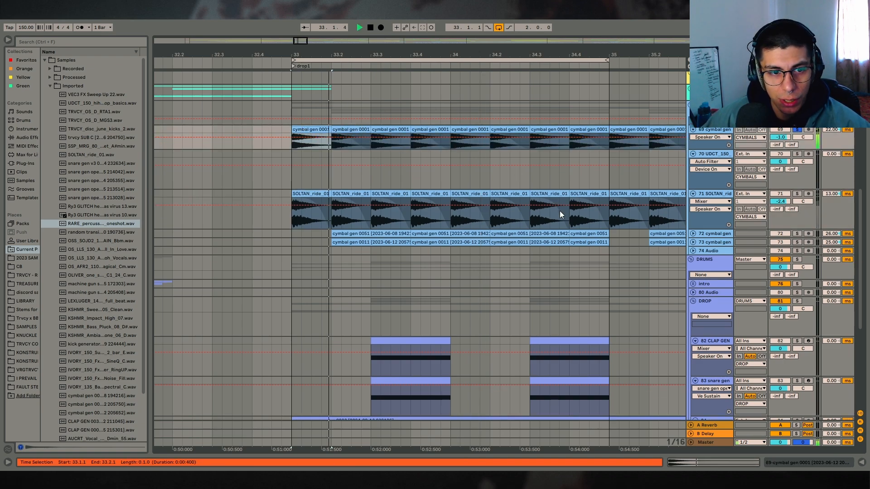
key(space)
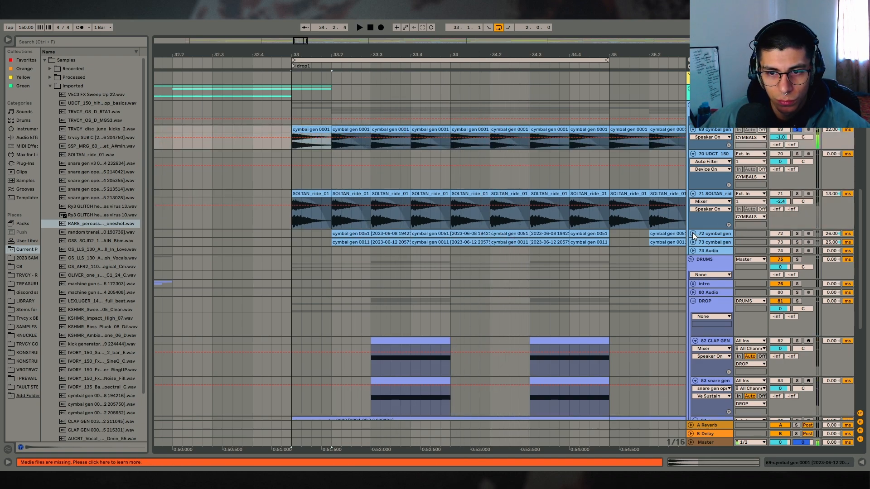
- Expand cymbal tracks 72 and 73 to view their clips, play the cymbals, and collapse the tracks in the CYMBALS group
click(693, 233)
click(692, 274)
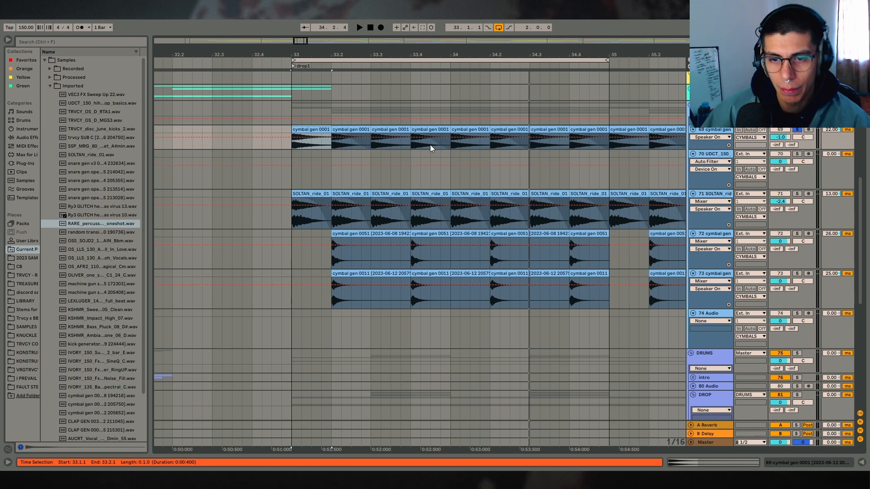
scroll(378, 132, up, 5)
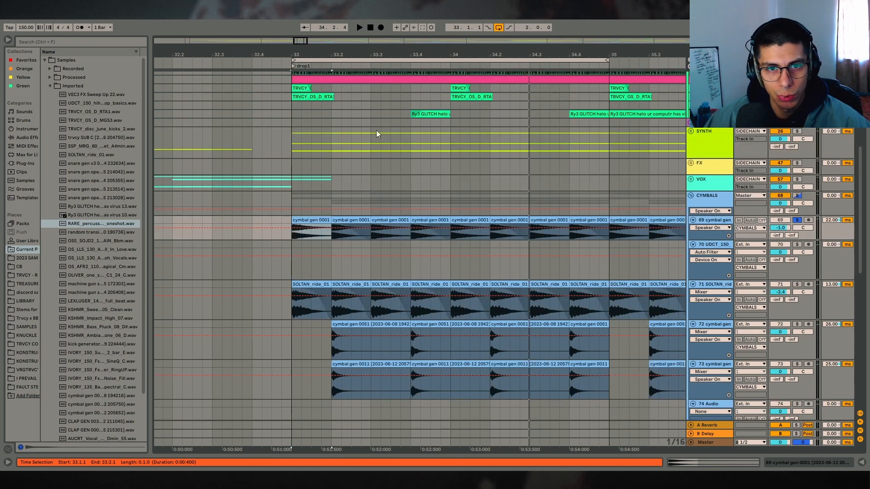
scroll(520, 133, down, 5)
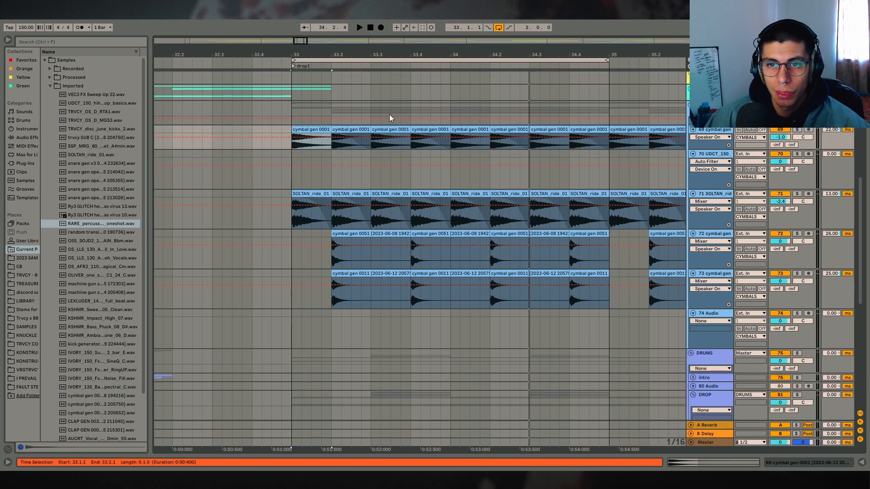
key(space)
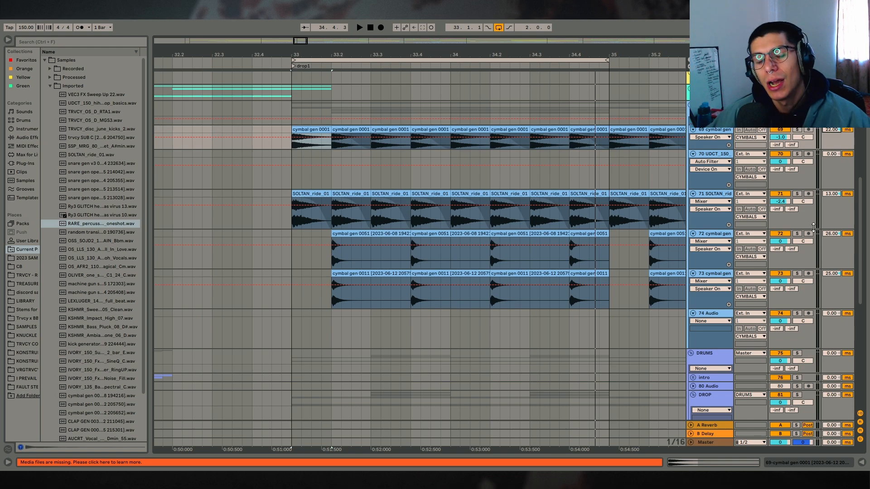
click(693, 155)
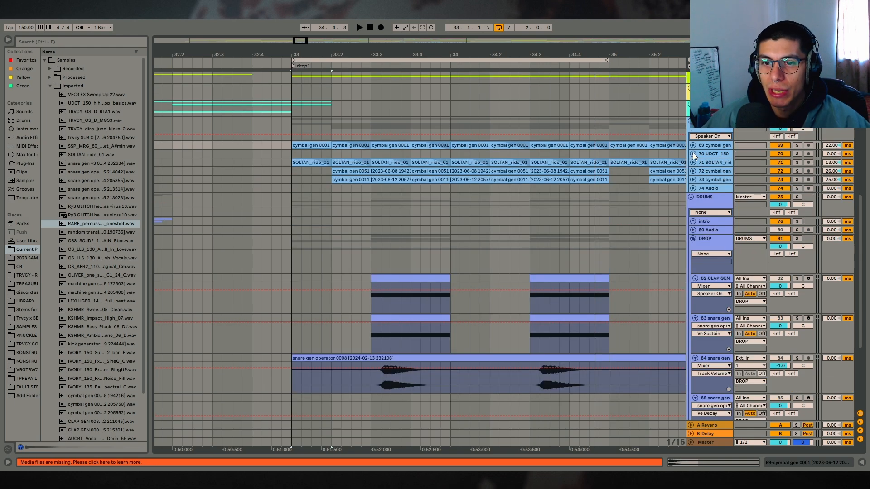
- Unfold the cymbal tracks and examine the VolumeShaper curve on the CYMBALS group
alt+click(694, 154)
scroll(334, 198, up, 1)
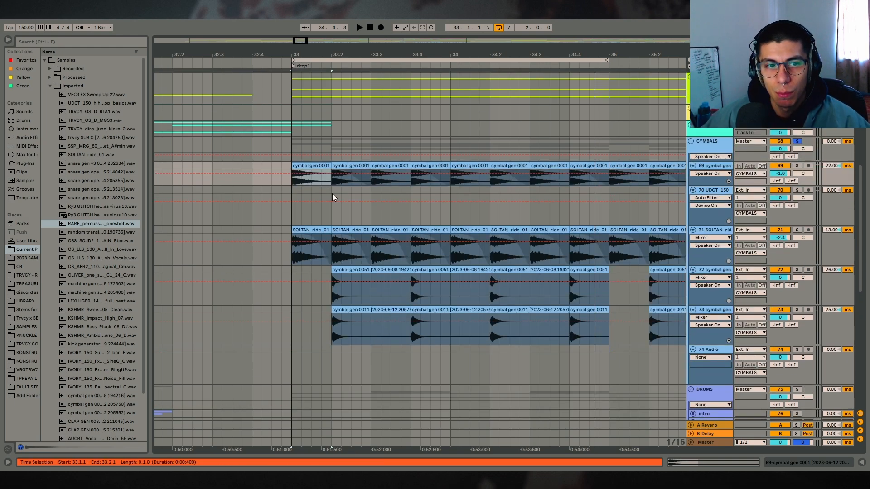
click(708, 142)
click(841, 462)
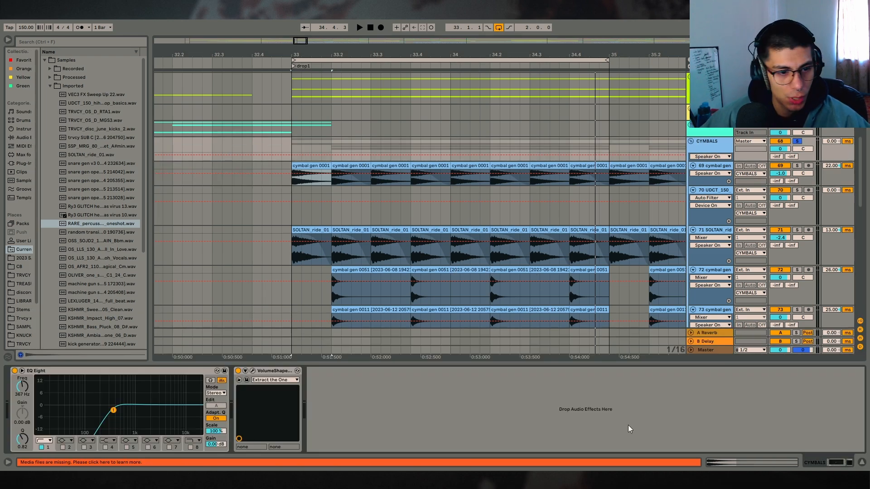
click(253, 371)
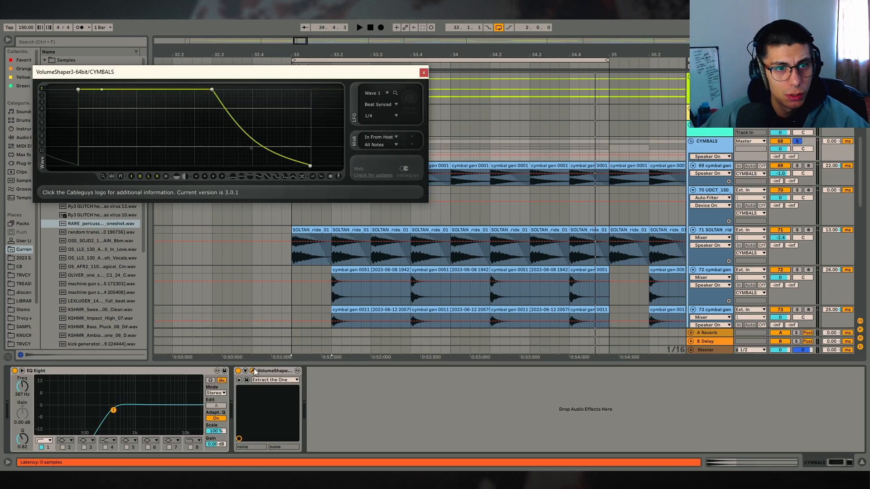
click(424, 72)
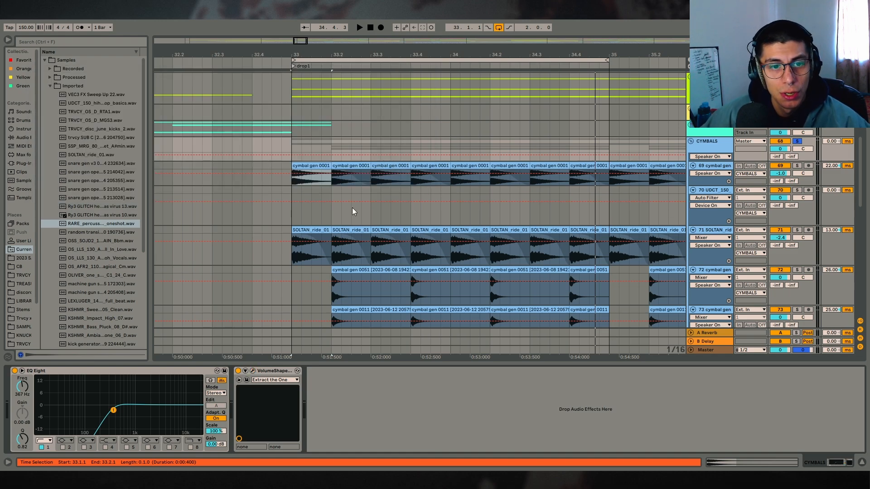
- Try a short fade-in on the first cymbal gen clip of enlarged track 69, then undo the fade
drag(334, 54, 479, 91)
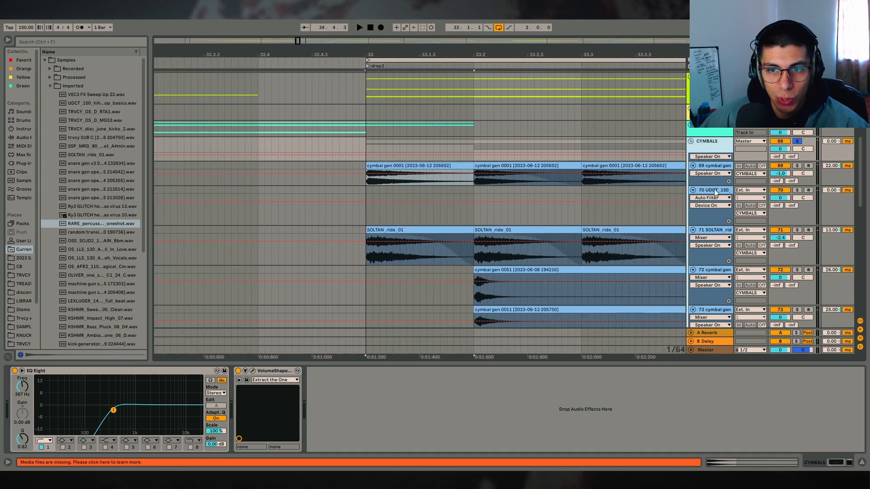
drag(715, 183, 715, 214)
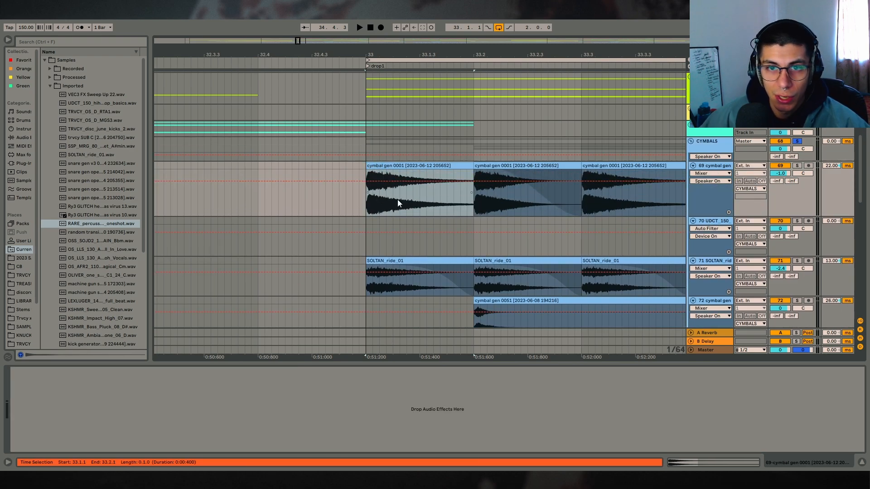
click(376, 165)
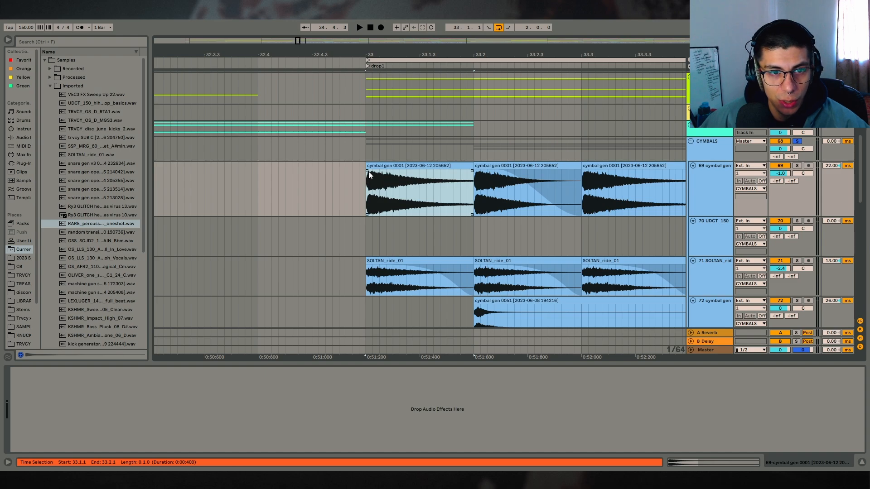
drag(369, 172, 378, 220)
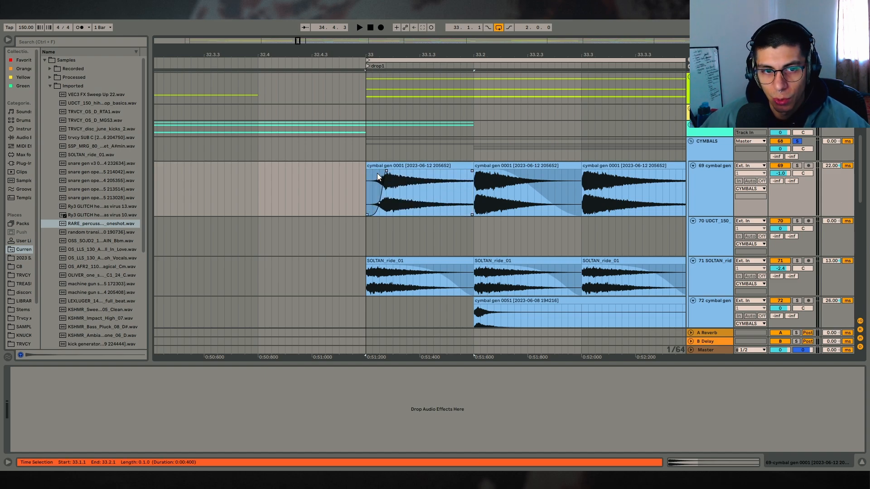
key(ctrl+z)
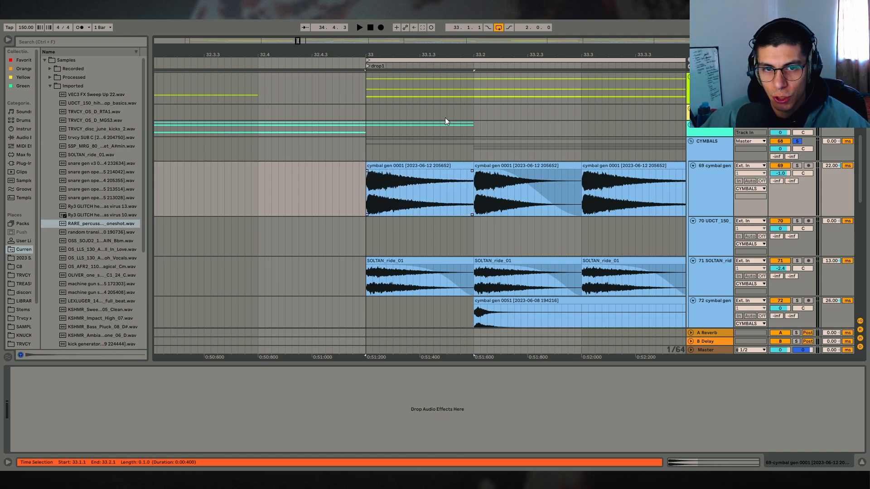
- Zoom out to the whole drop loop, hide the device chain and fold the CYMBALS group
drag(457, 54, 281, 28)
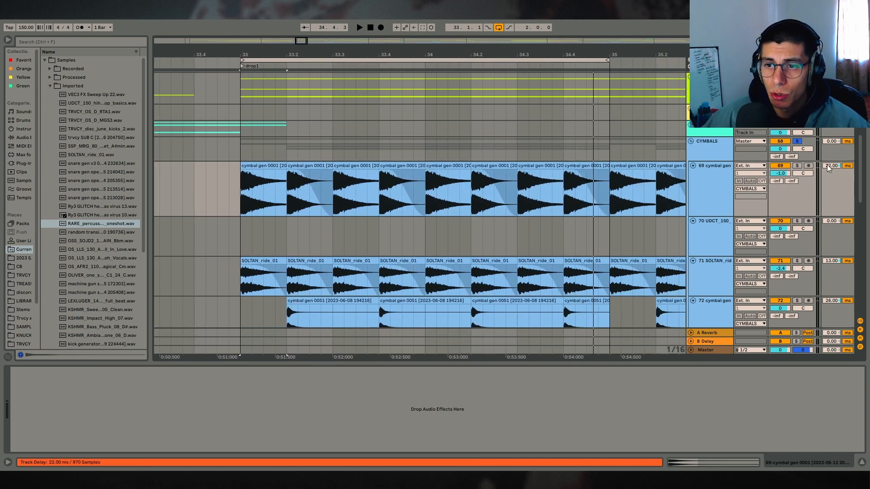
click(862, 462)
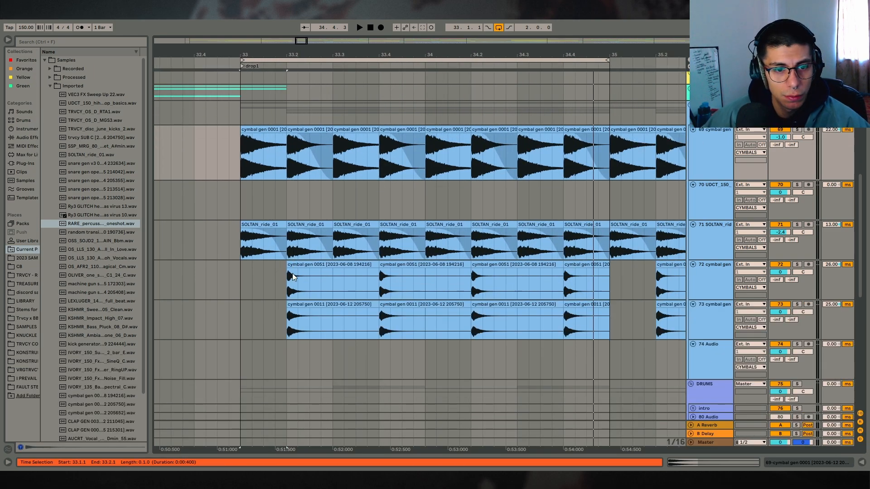
key(minus)
click(689, 106)
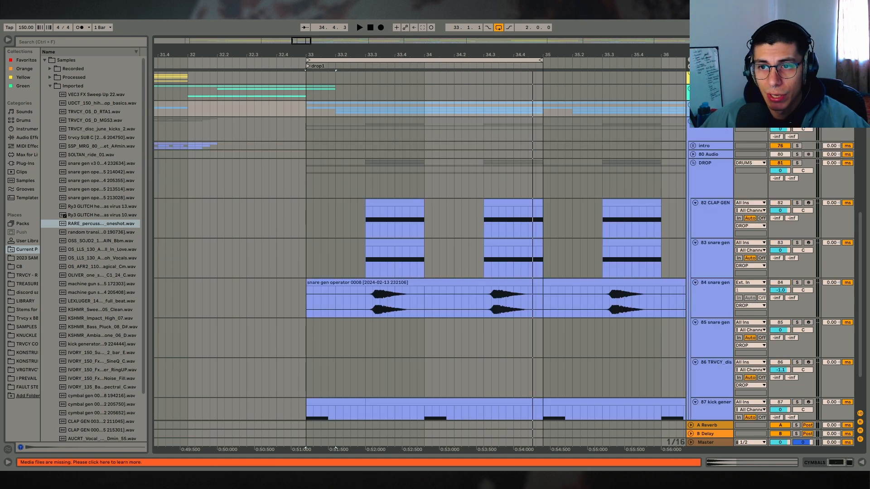
- Play the drop loop from bar 33 with the CYMBALS and DRUMS groups soloed
key(space)
key(space)
key(space)
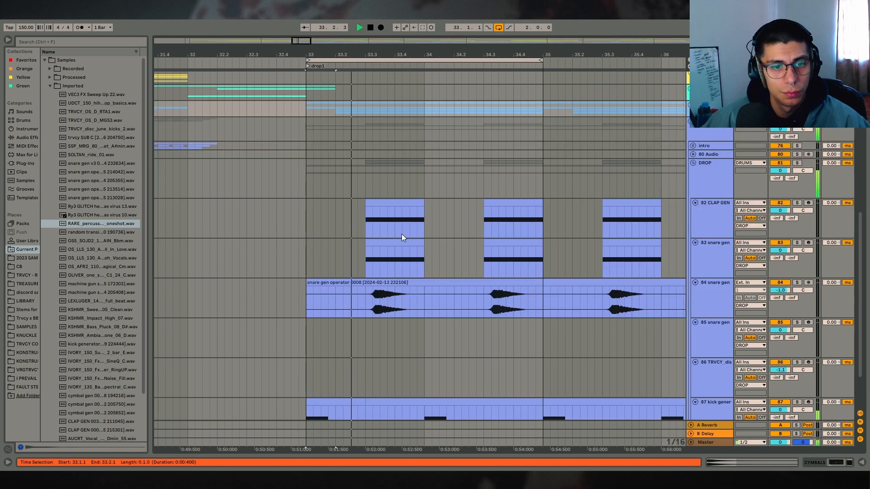
scroll(420, 287, down, 3)
scroll(436, 300, up, 4)
scroll(452, 208, up, 3)
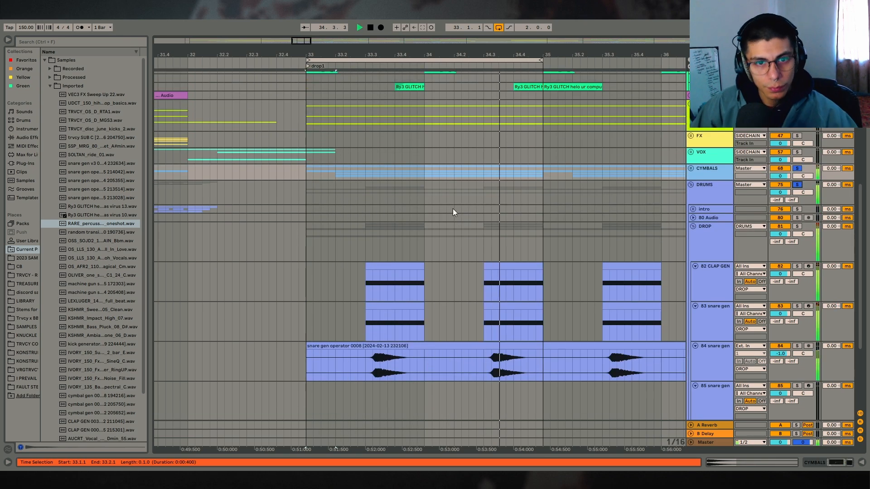
key(space)
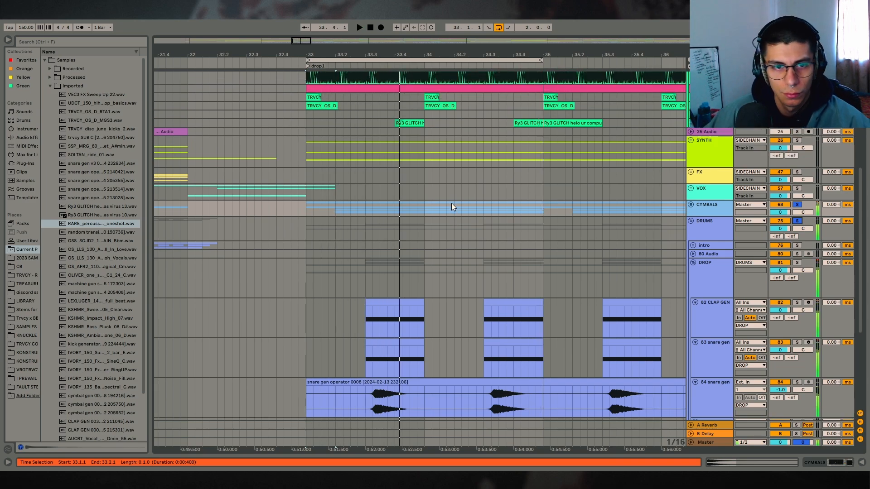
- Mute snare tracks 84 and 83 and play the drop from just before bar 33
scroll(675, 251, down, 2)
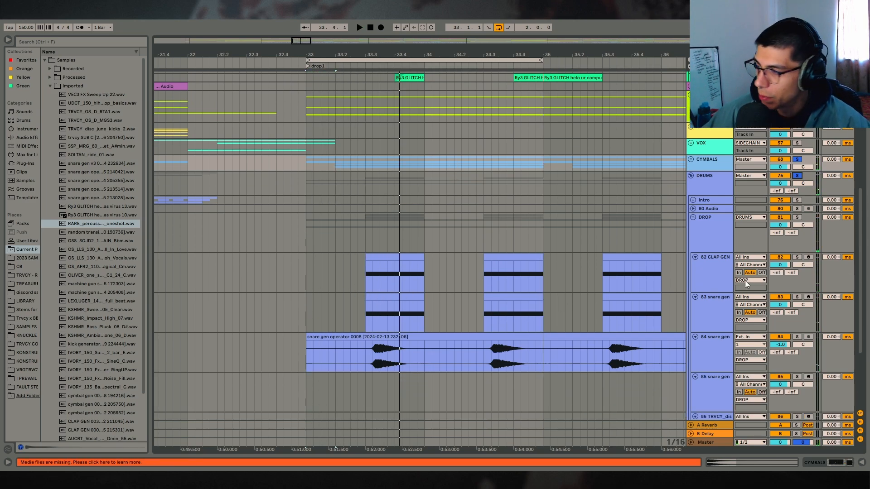
click(784, 337)
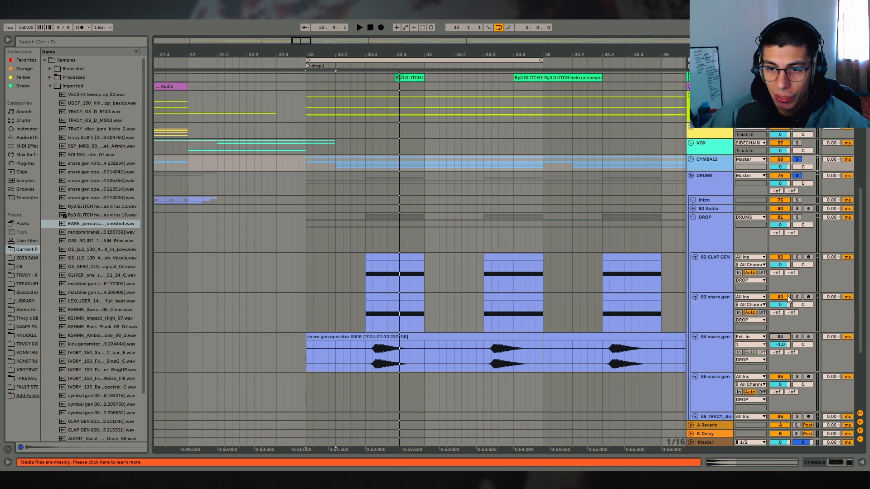
click(786, 296)
click(298, 267)
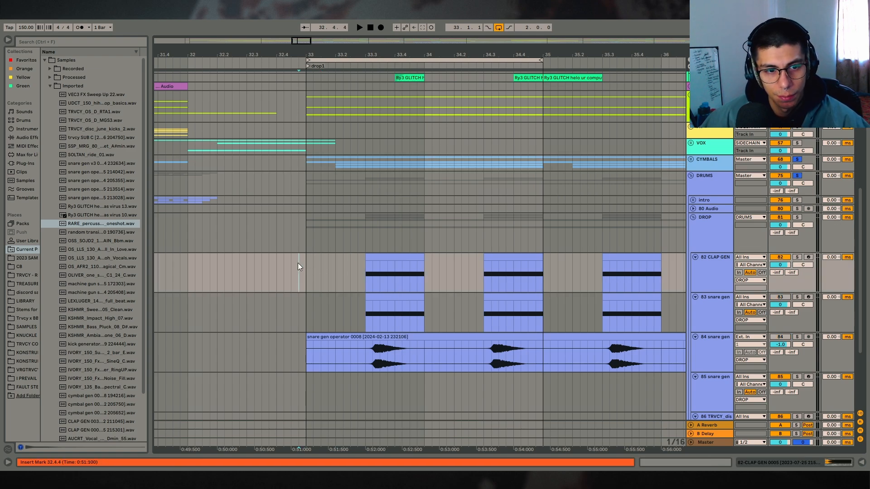
key(space)
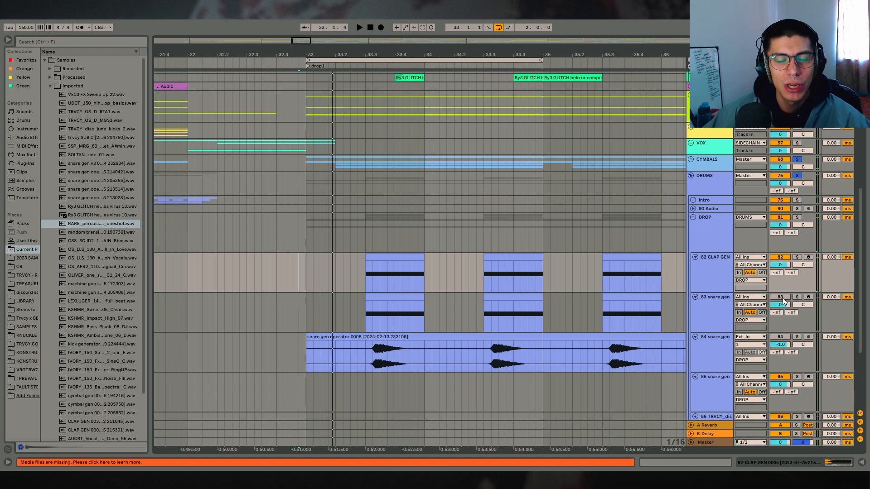
- Examine the clap pattern on track 82, the snare pattern on track 83 and the kick pattern on track 87
drag(333, 267, 270, 266)
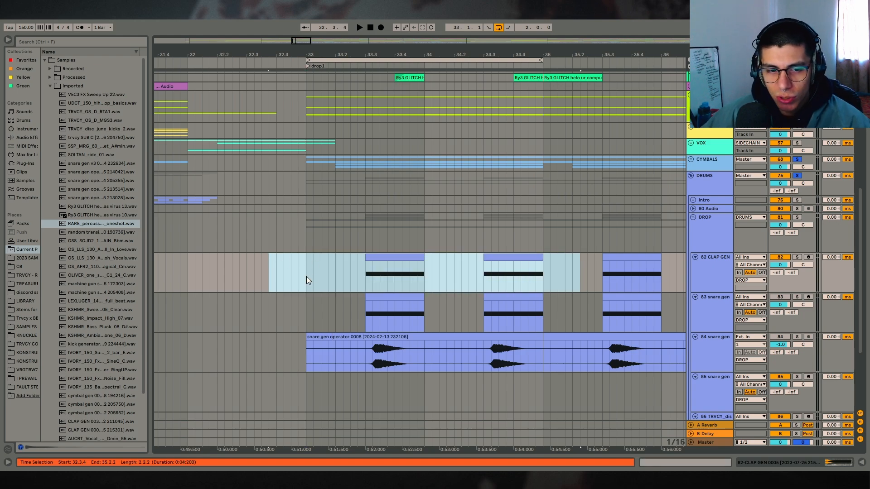
drag(573, 274, 550, 282)
drag(564, 313, 283, 319)
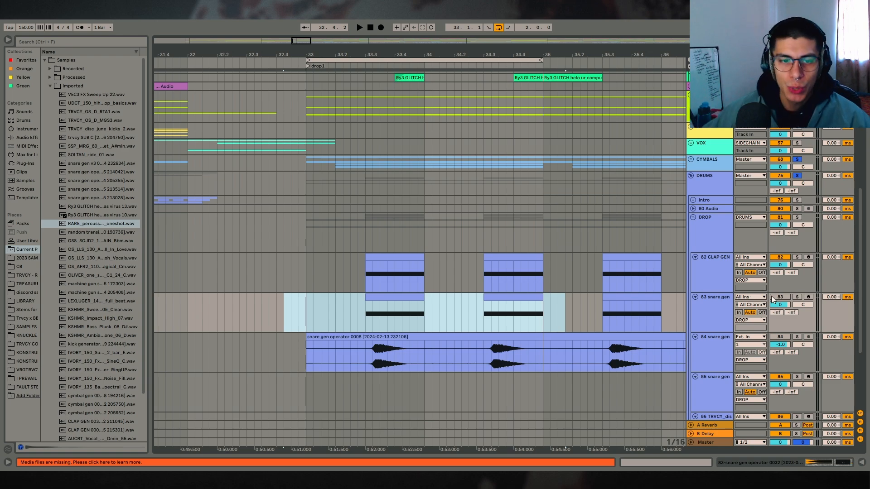
scroll(336, 322, down, 5)
scroll(330, 335, up, 1)
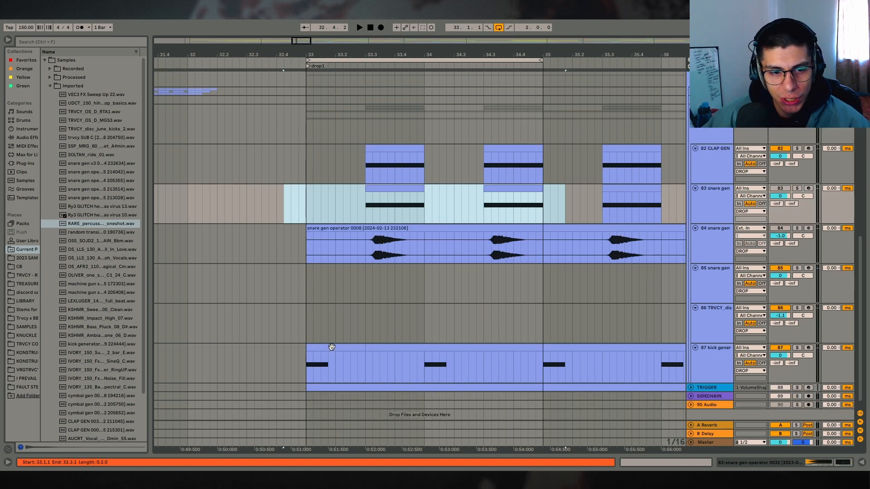
scroll(313, 364, up, 1)
drag(261, 390, 423, 389)
scroll(349, 342, up, 1)
scroll(335, 347, up, 5)
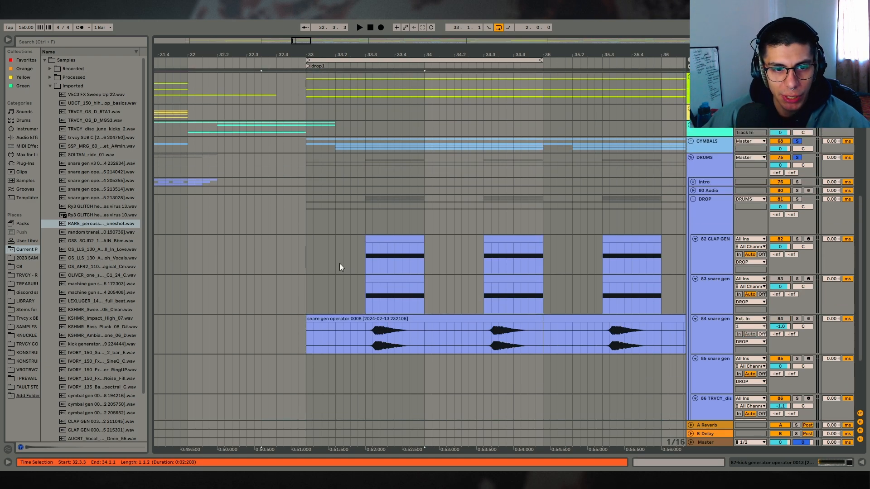
- Examine how the CYMBALS group and the bass tracks line up across the drop from bar 33
drag(281, 209, 577, 212)
scroll(293, 128, up, 2)
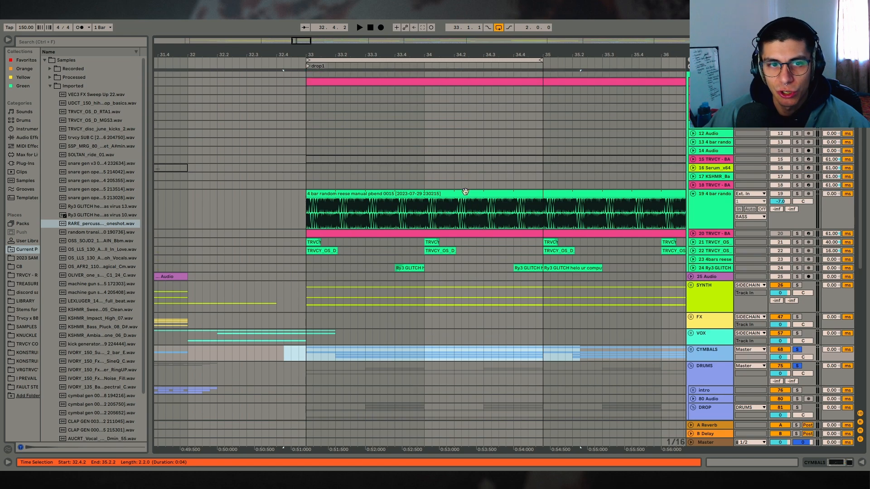
drag(264, 160, 639, 87)
click(318, 166)
scroll(317, 169, down, 1)
click(305, 171)
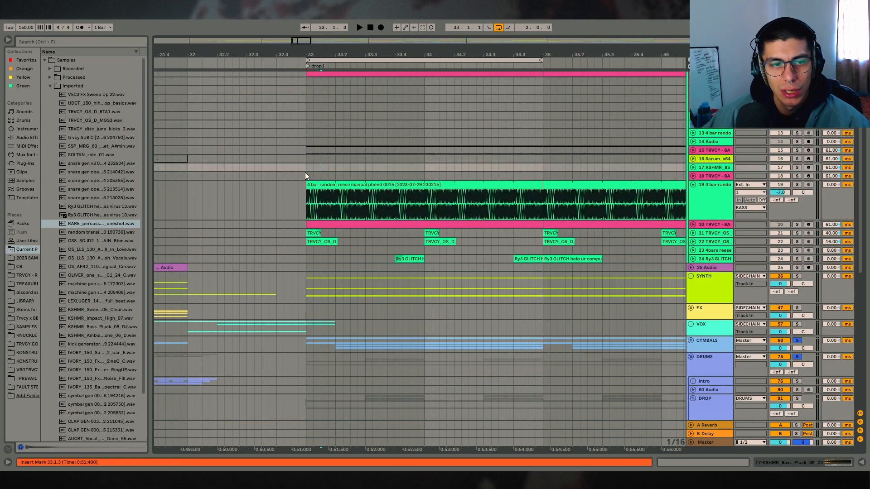
scroll(485, 262, down, 1)
scroll(485, 261, down, 8)
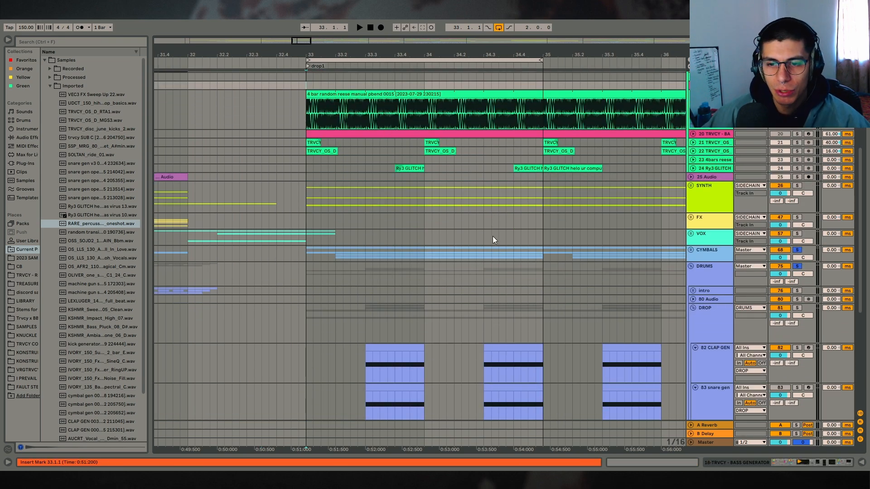
- Compare the clap layer on track 82 with the snare layers on tracks 83 and 84 across the drop loop
drag(320, 245, 557, 324)
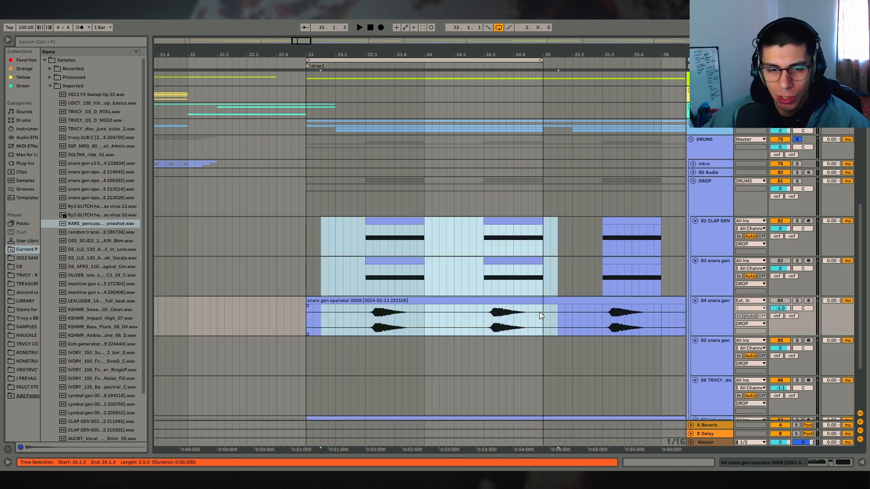
scroll(536, 305, down, 1)
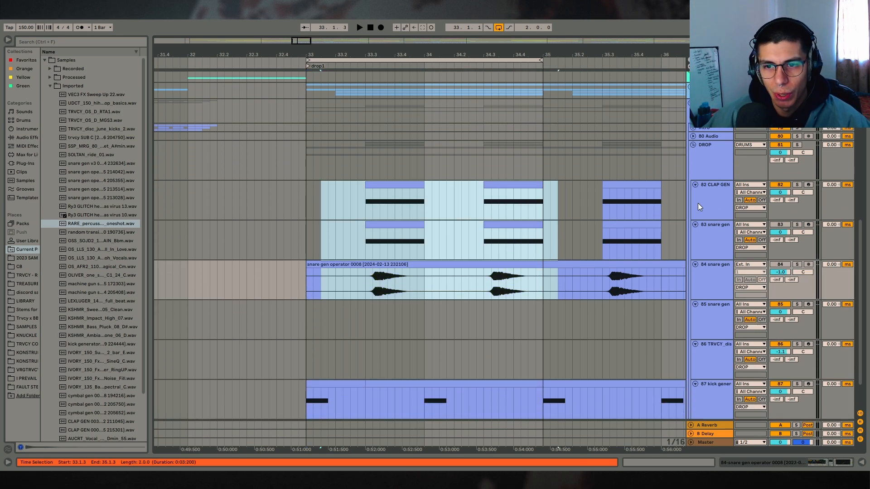
click(339, 199)
drag(305, 190, 541, 236)
click(363, 192)
click(329, 185)
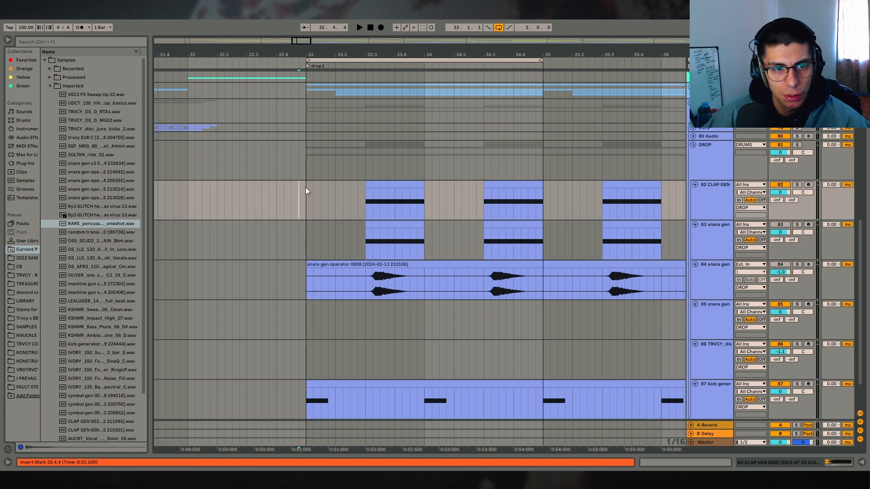
drag(314, 191, 490, 204)
drag(269, 231, 587, 293)
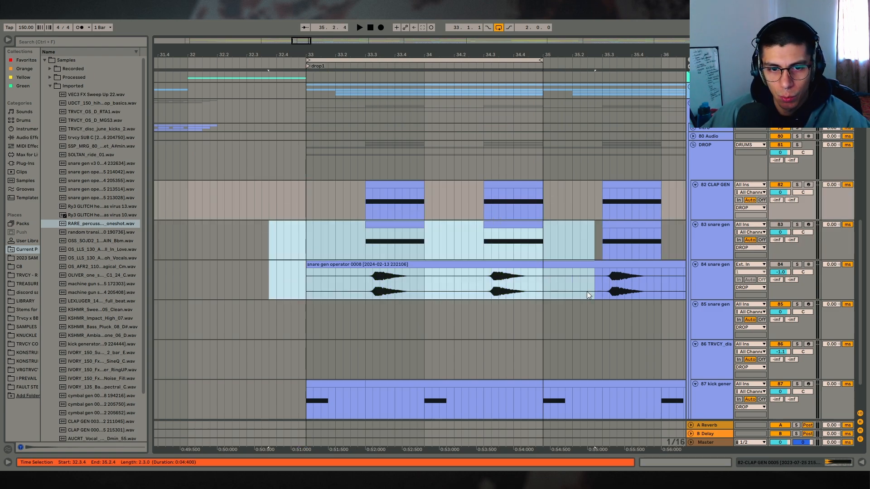
- Turn snare tracks 83 and 84 back on and play the drop with all clap and snare layers
click(300, 221)
key(space)
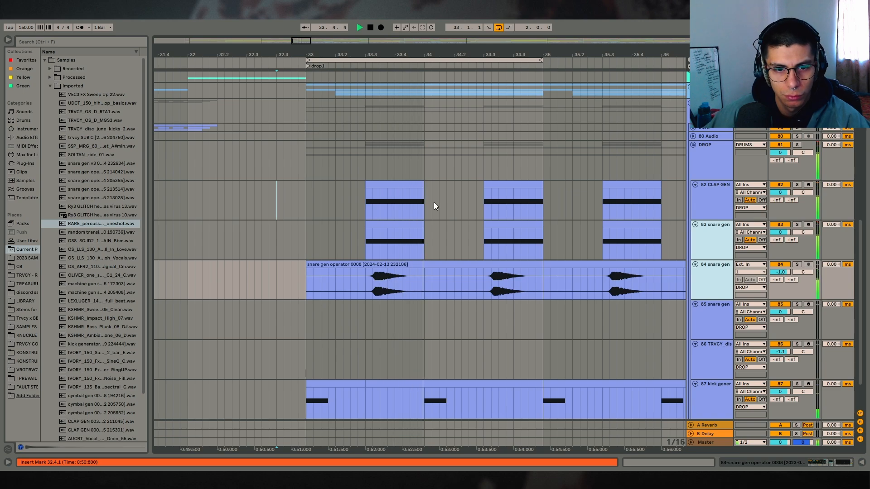
click(335, 226)
key(space)
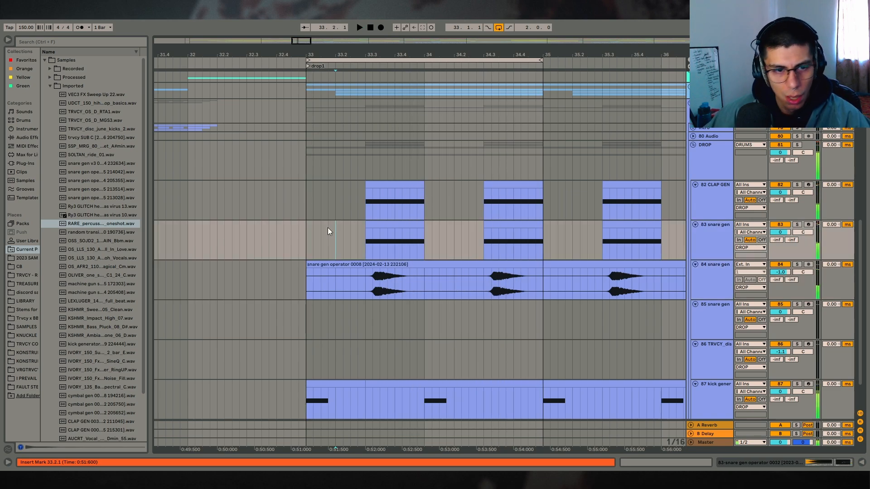
- Mute snare tracks 83 and 84 again and play the drop with only the clap layer
click(797, 224)
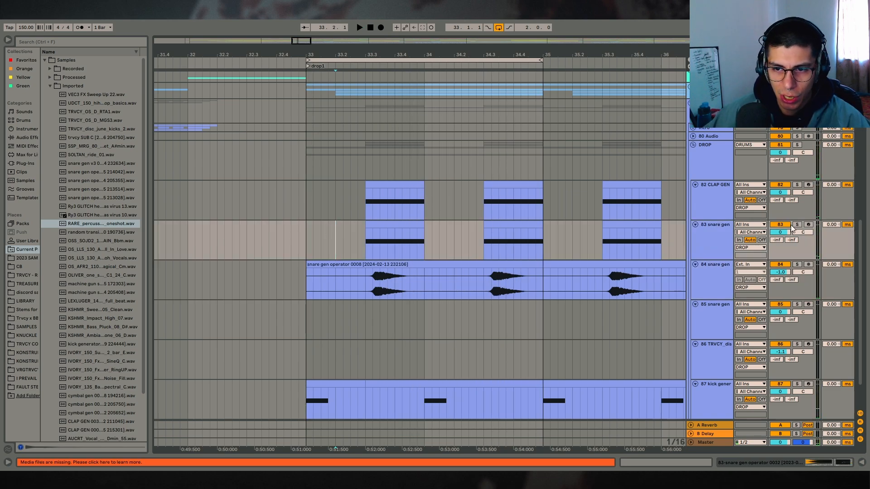
click(795, 225)
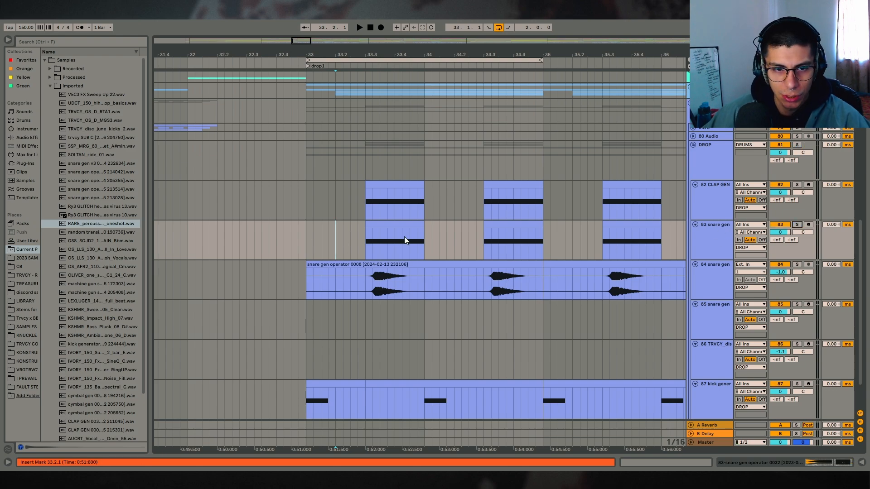
click(715, 272)
drag(262, 240, 269, 240)
key(space)
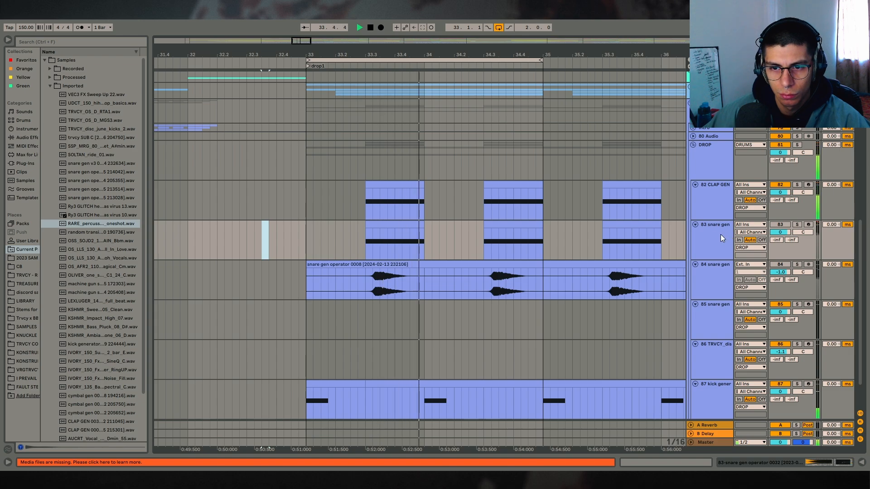
- Reactivate snare tracks 83 and 84 while the drop loops and stop playback
shift+click(713, 272)
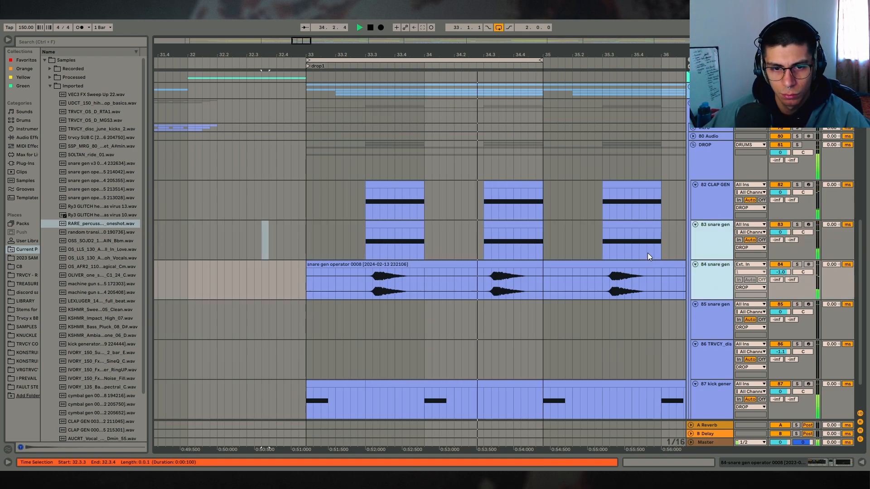
click(313, 236)
key(space)
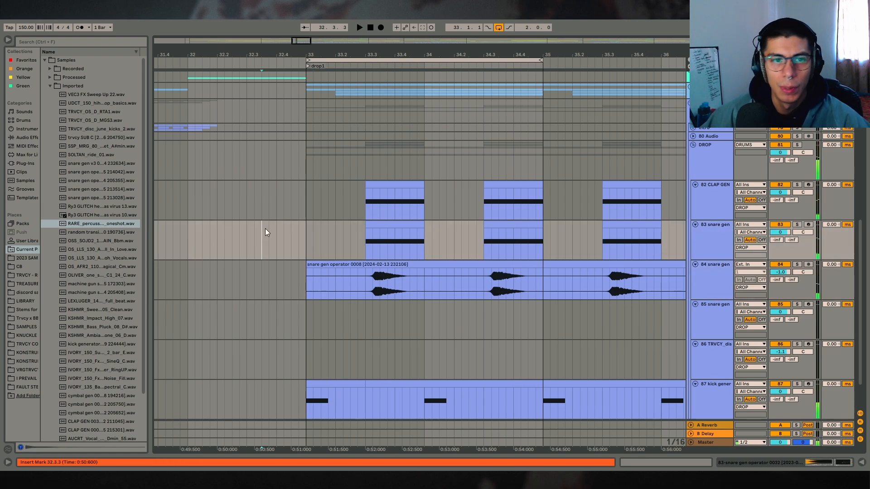
- Collapse the DRUMS group and expand the SYNTH group
scroll(403, 231, up, 4)
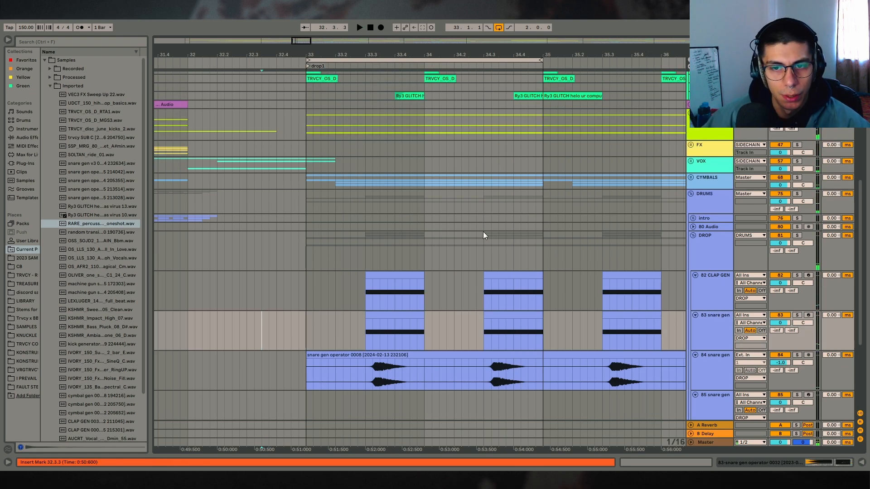
click(690, 193)
scroll(706, 183, up, 8)
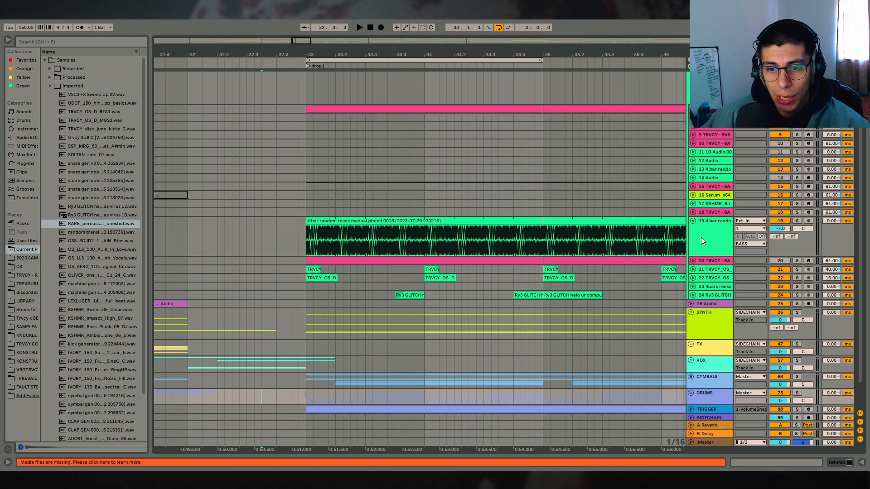
scroll(697, 253, down, 1)
click(691, 280)
scroll(694, 268, down, 6)
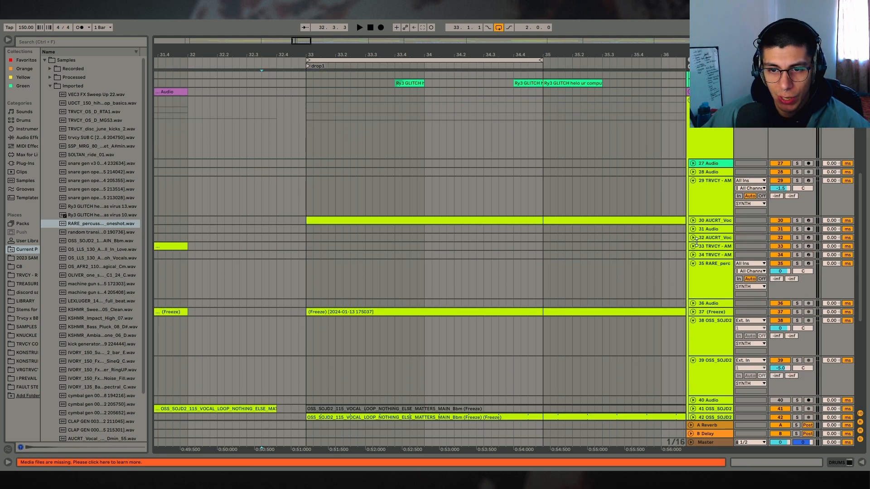
- Unfold all tracks in the SYNTH group and examine their clips around the build-up and drop1
alt+click(693, 221)
scroll(499, 91, up, 6)
scroll(515, 142, down, 2)
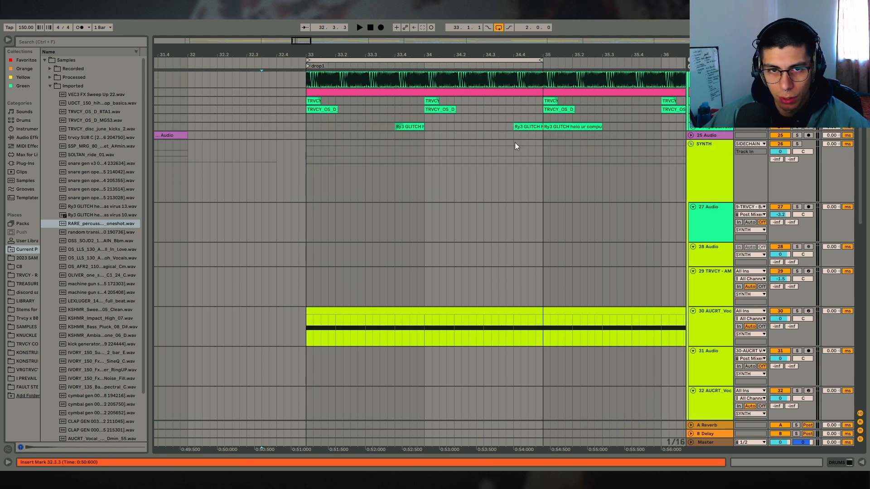
scroll(442, 175, down, 5)
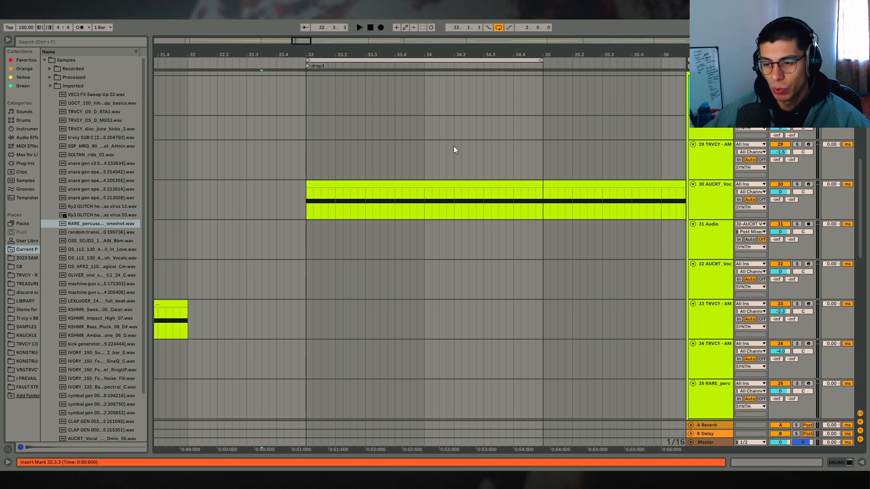
scroll(628, 245, down, 10)
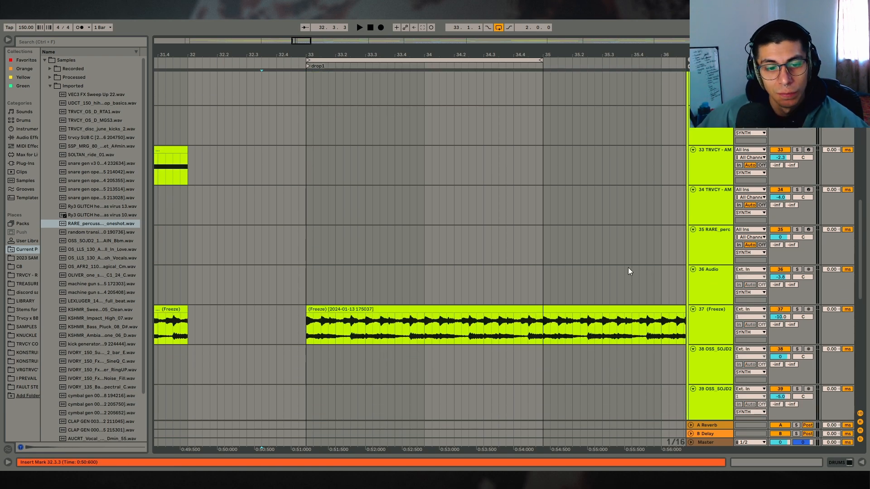
scroll(647, 244, down, 6)
right_click(385, 103)
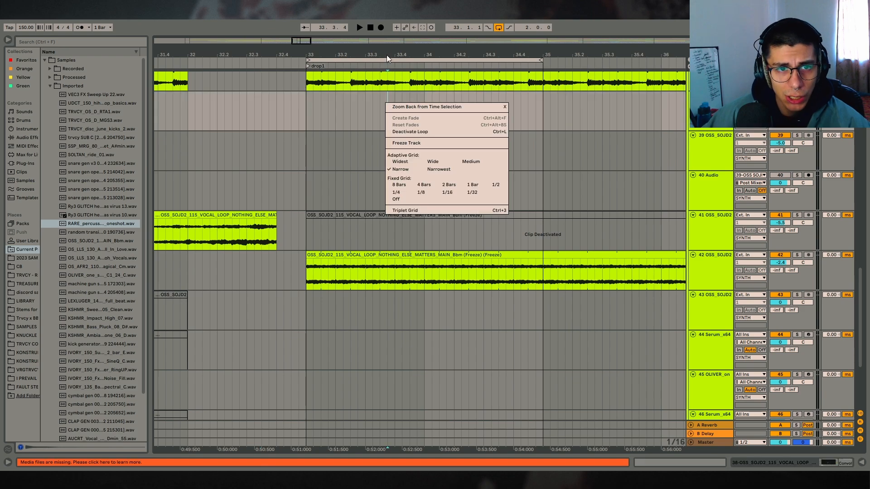
drag(371, 55, 496, 55)
scroll(471, 107, up, 3)
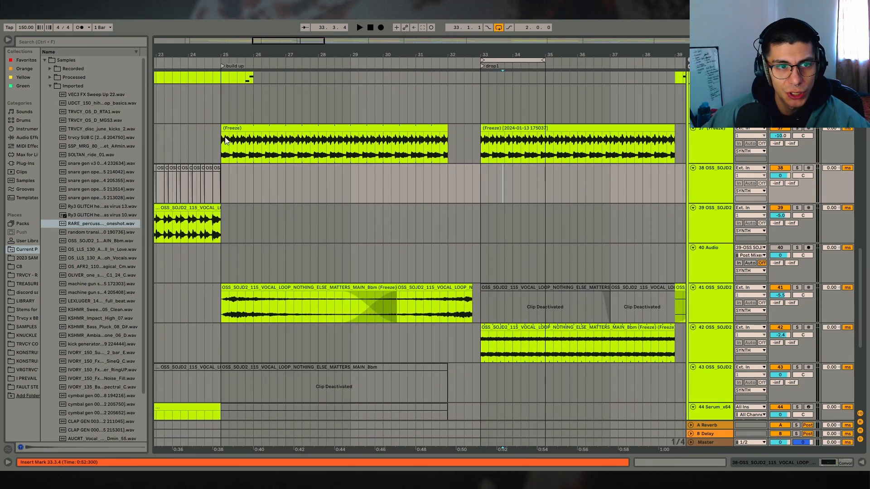
- Highlight the frozen clip on track 37 across drop1 to examine where it plays
drag(196, 139, 402, 145)
drag(328, 52, 386, 37)
mouse_move(458, 148)
mouse_down()
mouse_move(589, 137)
mouse_move(466, 136)
mouse_up()
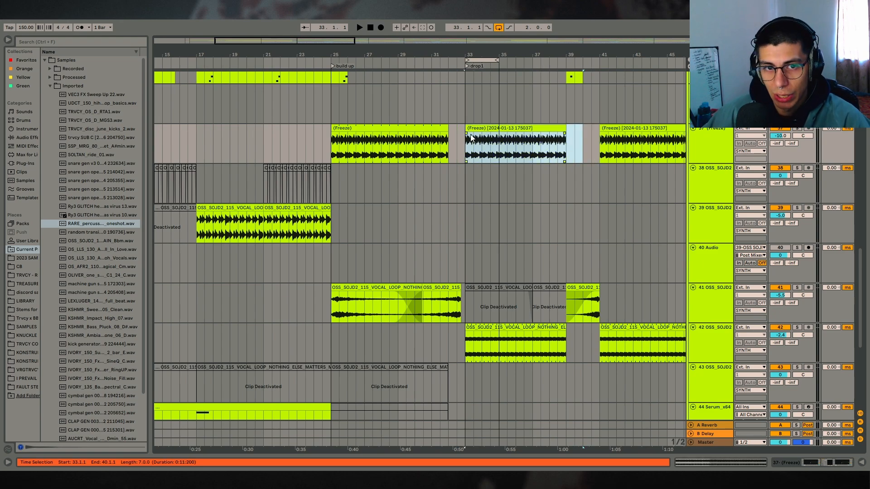
drag(305, 135, 209, 132)
drag(475, 157, 580, 154)
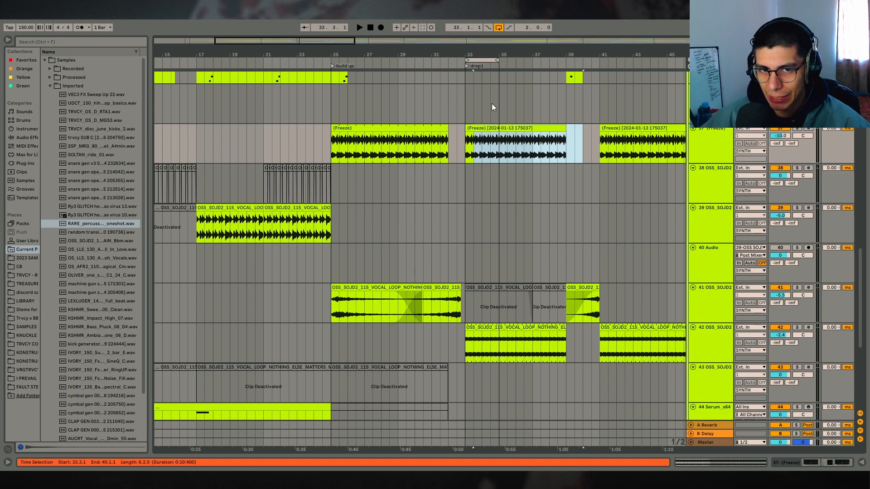
drag(457, 154, 574, 158)
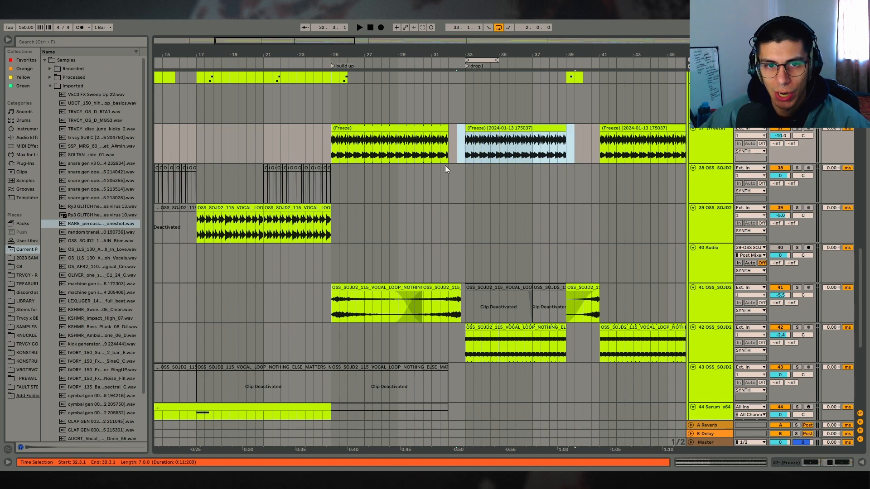
click(466, 171)
- Compare the frozen build-up clip on track 37 with the empty stretch of track 36 from bar 32 to 39
scroll(488, 200, up, 1)
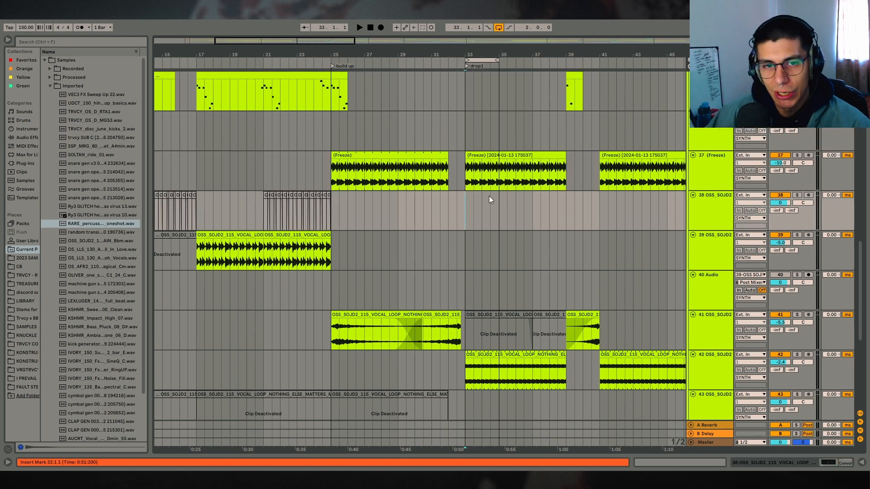
drag(468, 145, 569, 139)
drag(198, 132, 449, 165)
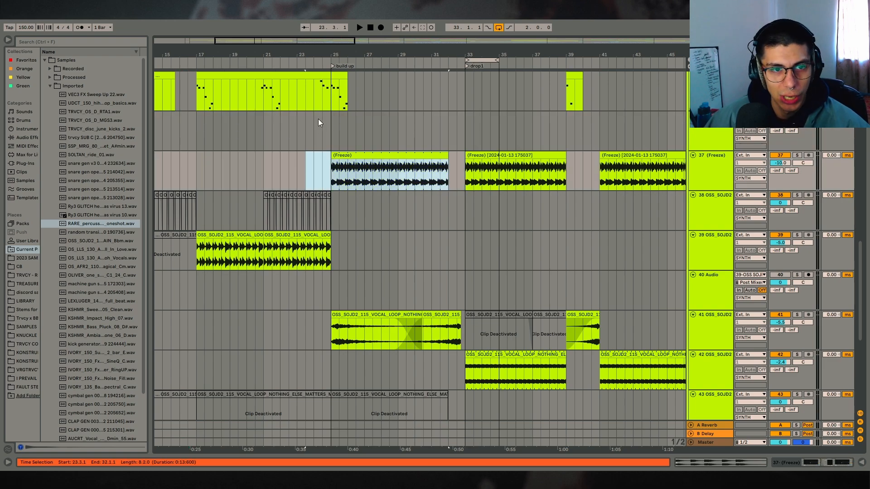
drag(322, 124, 441, 199)
drag(482, 131, 532, 147)
drag(448, 131, 572, 150)
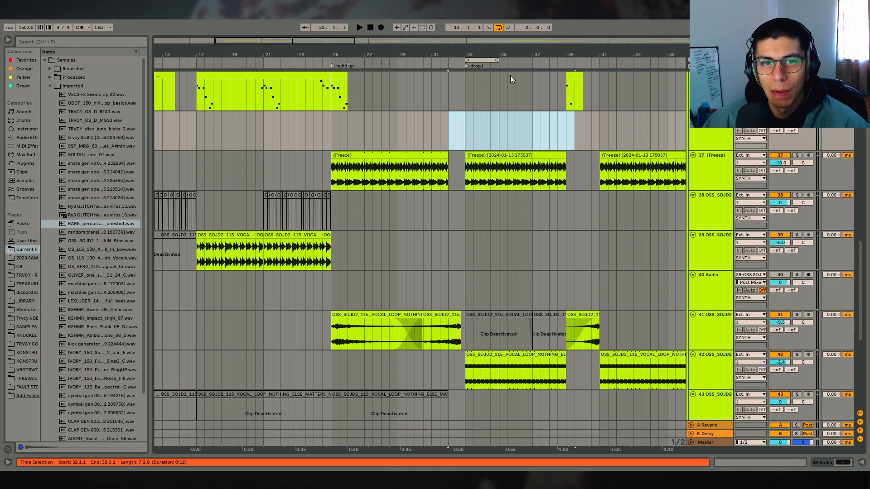
- Select the frozen drop1 clip on track 37 and fold all tracks in the SYNTH group
drag(492, 51, 513, 63)
scroll(412, 206, up, 3)
scroll(435, 154, down, 4)
scroll(512, 213, up, 2)
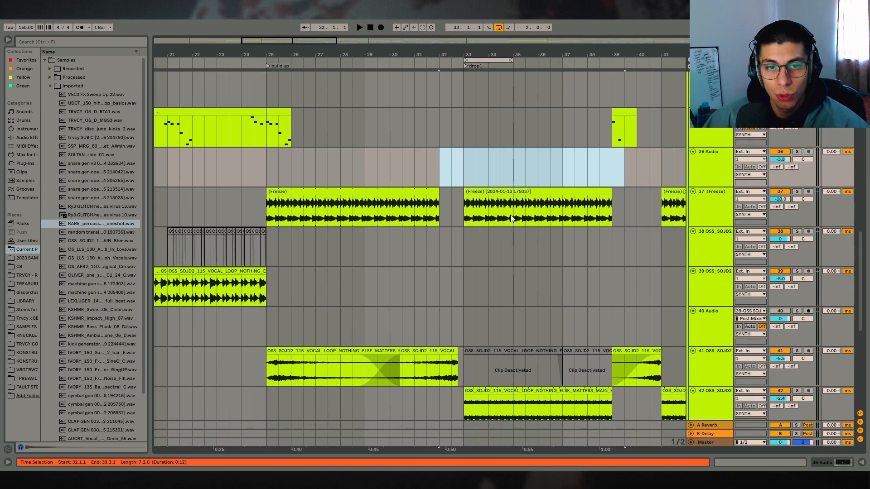
click(474, 190)
scroll(568, 217, up, 8)
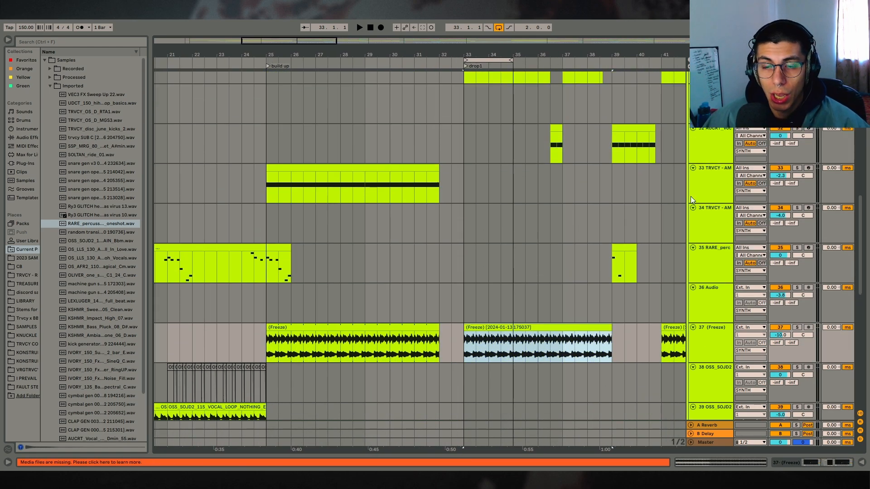
alt+click(692, 189)
scroll(306, 184, down, 2)
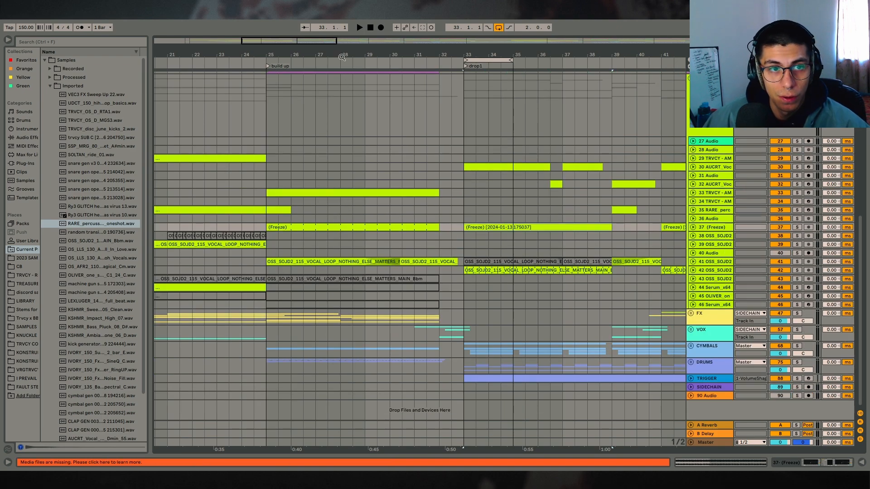
- Examine the intro's synth clips and the vocal loop clip on track 39 at bar 17
drag(360, 58, 408, 47)
drag(226, 168, 287, 173)
drag(301, 57, 398, 47)
click(357, 245)
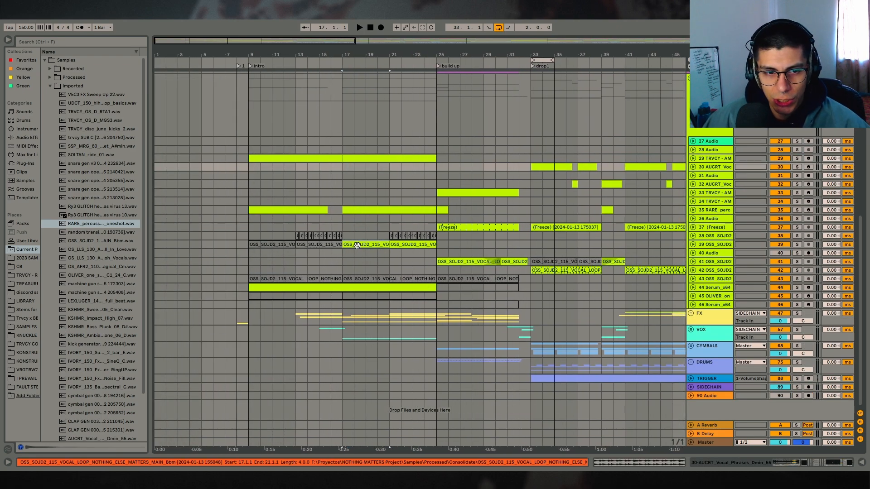
- Expand the VOX group and select the MIDI clip on track 67 from bar 17 to 25
click(690, 329)
scroll(453, 344, down, 5)
scroll(414, 342, down, 5)
click(532, 352)
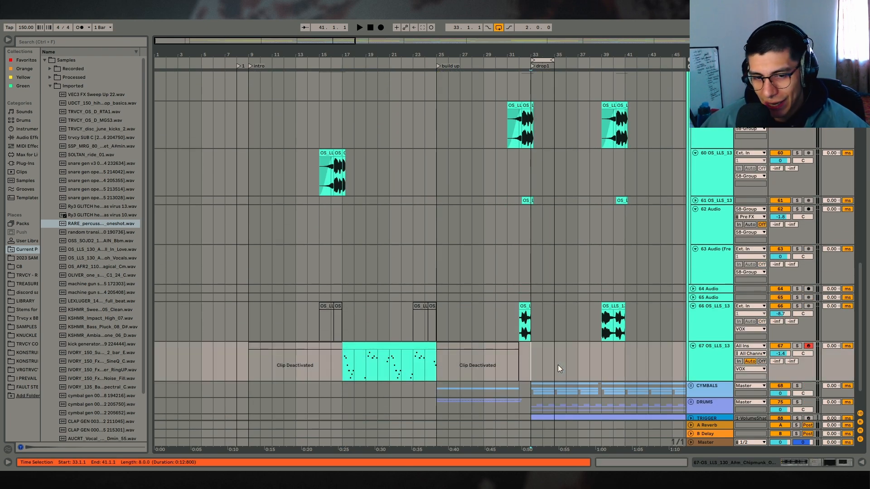
click(365, 347)
scroll(358, 330, down, 2)
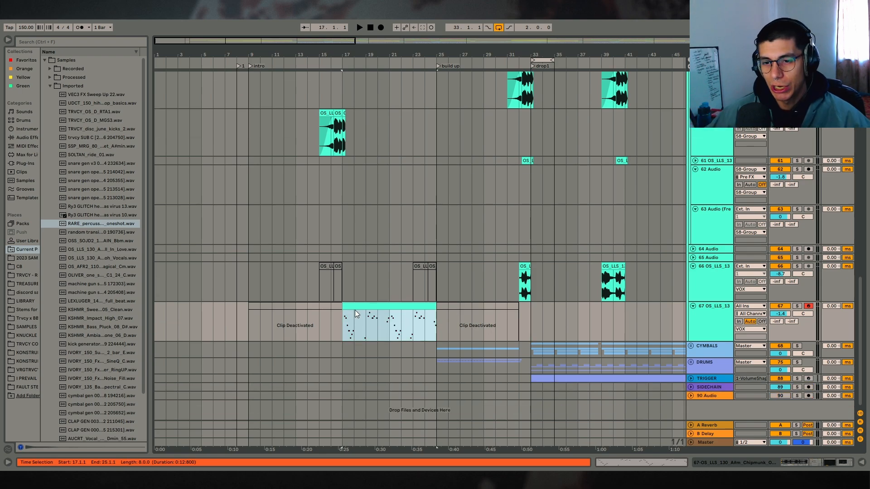
- Return to drop1 and collapse all the track groups
scroll(566, 271, up, 8)
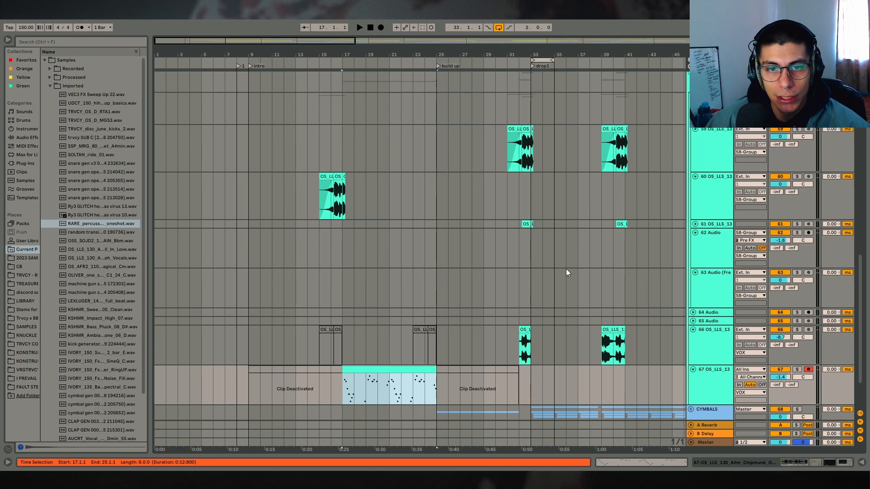
scroll(560, 254, up, 5)
scroll(535, 181, up, 4)
scroll(507, 126, up, 7)
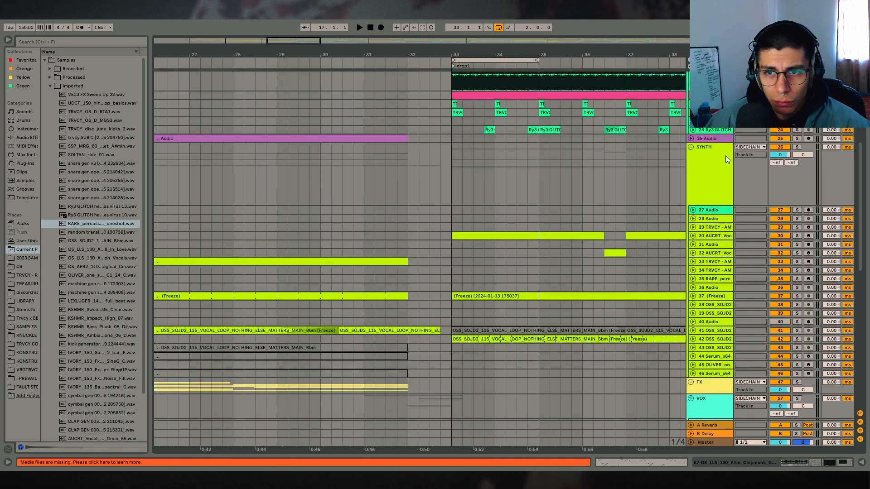
alt+click(691, 166)
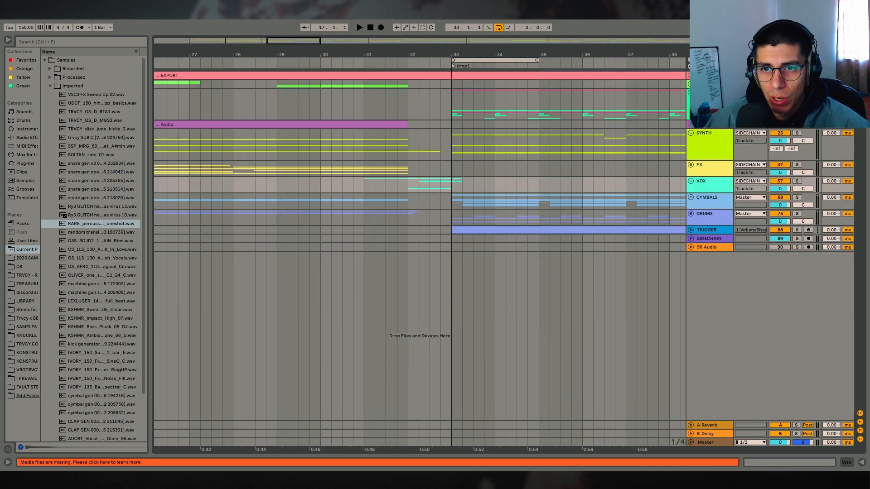
- Play drop1 while highlighting the SYNTH group from bar 33 to 35, and stop playback
click(430, 115)
scroll(552, 182, up, 4)
key(space)
click(402, 132)
drag(402, 132, 529, 135)
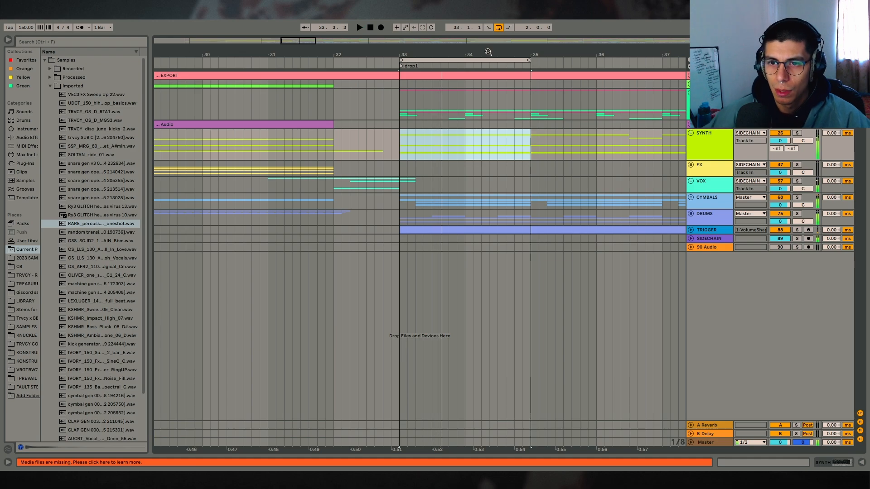
key(space)
click(383, 152)
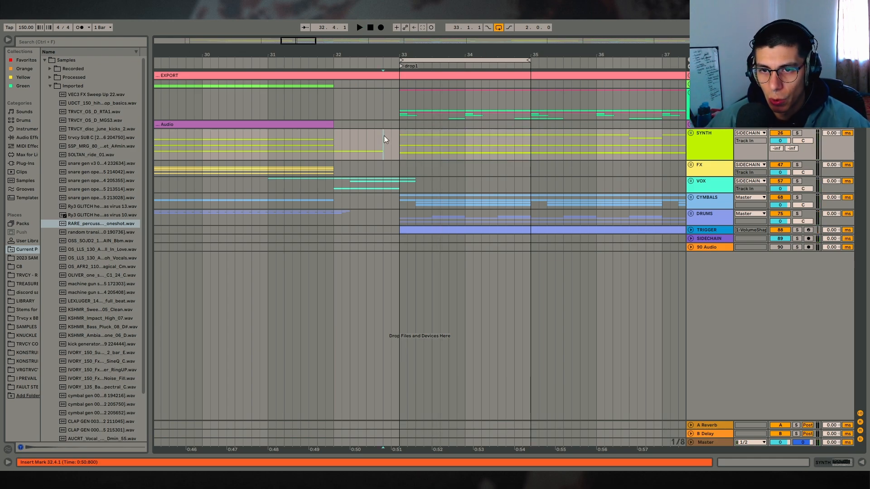
- Compare the SYNTH group's clips in the build-up with those in drop1 and across the whole arrangement
scroll(377, 146, down, 3)
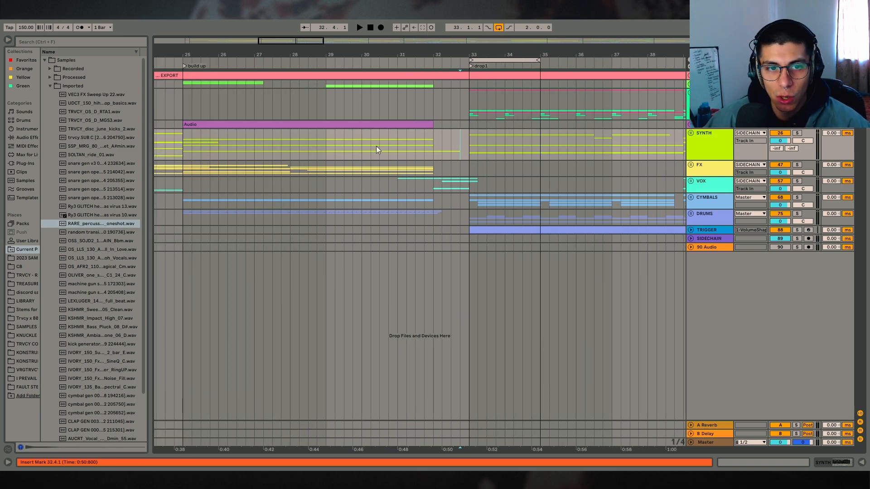
drag(186, 152, 444, 151)
drag(317, 147, 440, 163)
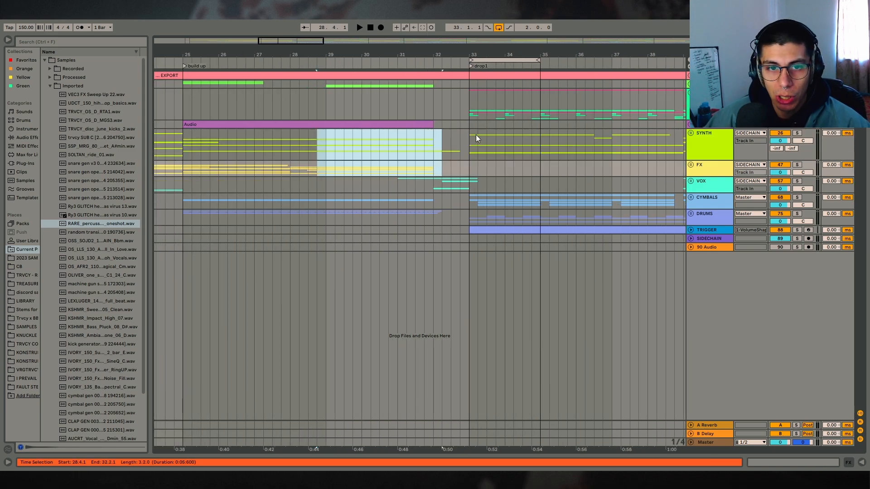
drag(472, 135, 611, 147)
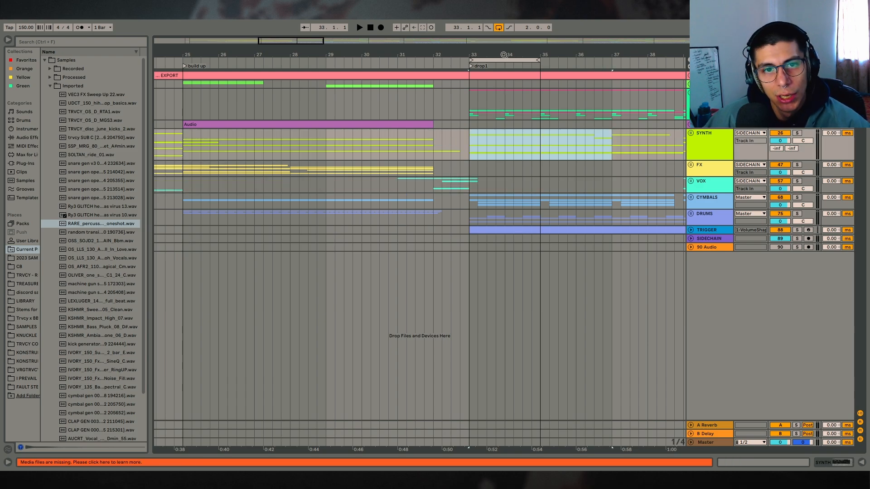
drag(503, 56, 339, 24)
click(323, 144)
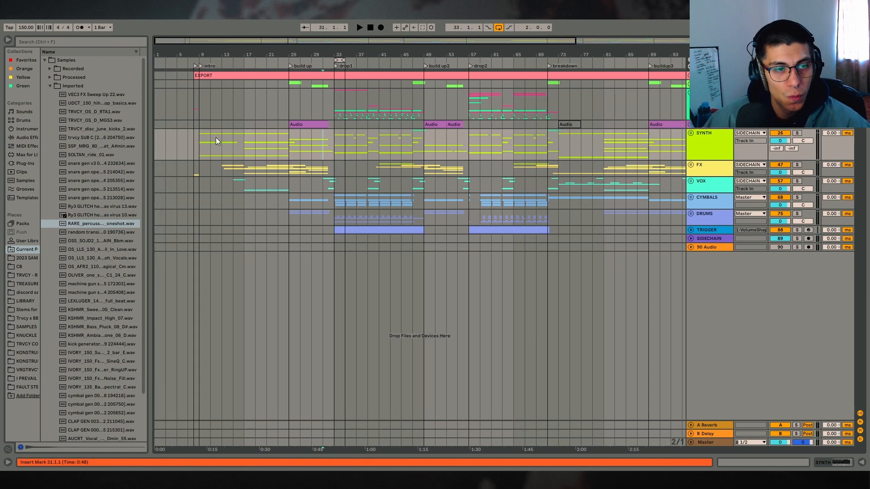
- Expand the SYNTH group at drop1 and unfold vocal loop track 42
drag(505, 52, 685, 64)
drag(336, 54, 486, 54)
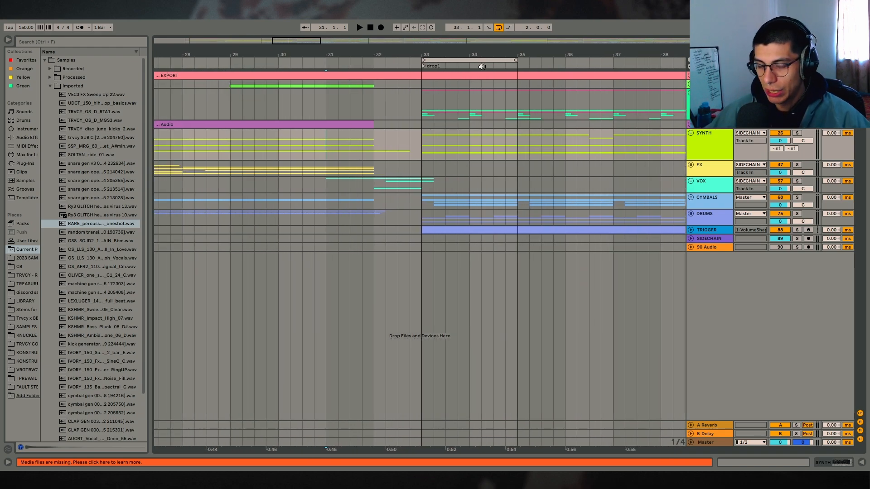
click(691, 134)
click(425, 270)
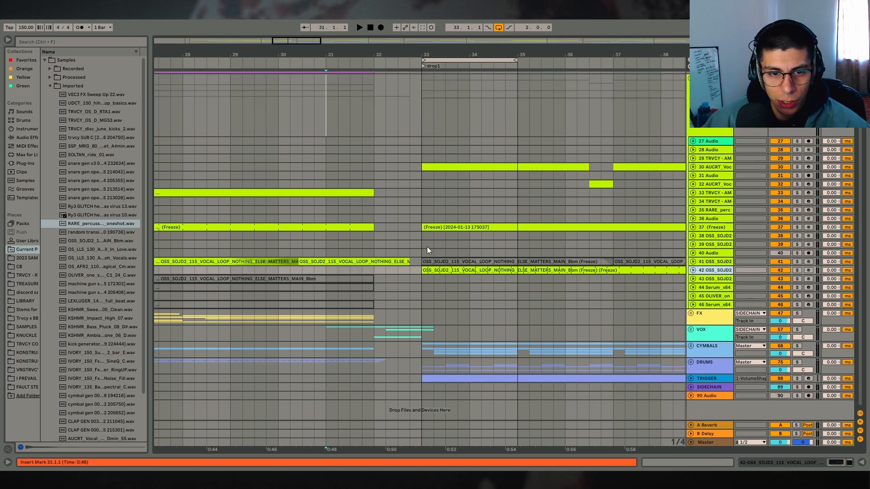
click(693, 269)
- Solo vocal loop track 42, play it from bar 33 and show its device chain
click(797, 270)
key(space)
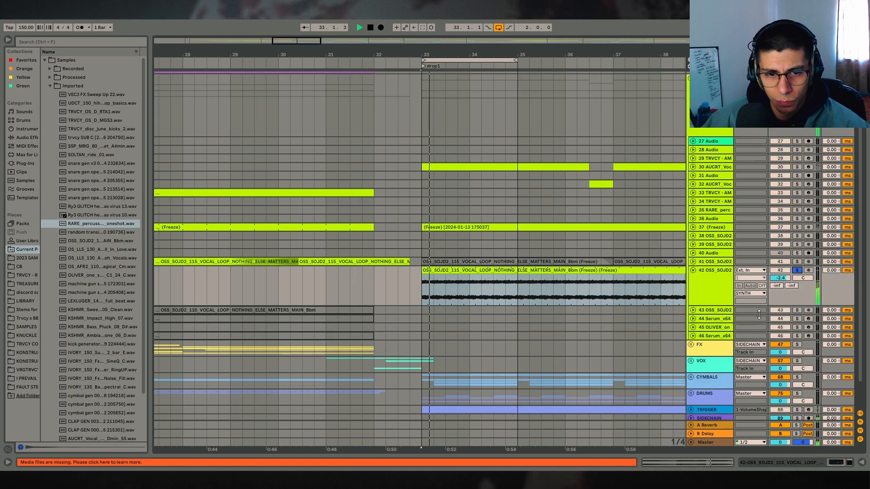
key(shift+Tab)
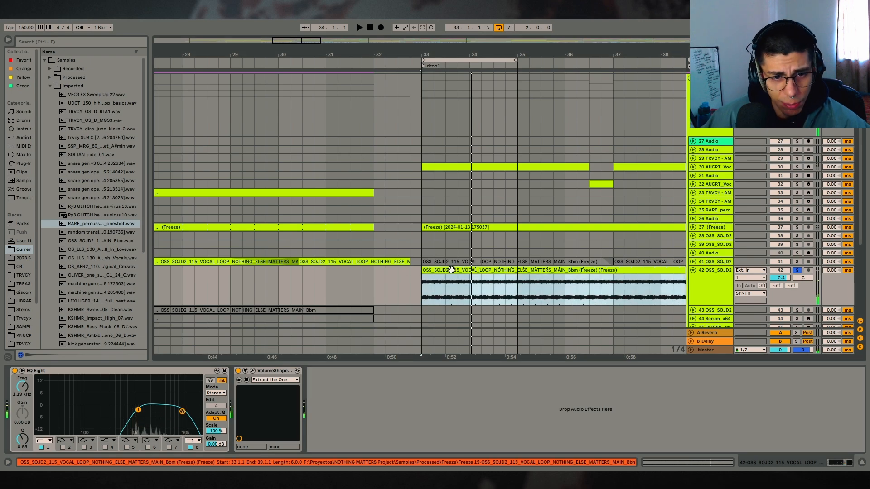
- Examine the loop region in vocal loop 42's clip waveform, and play the clip from bar 33 with its device chain shown
key(shift+Tab)
scroll(513, 417, down, 10)
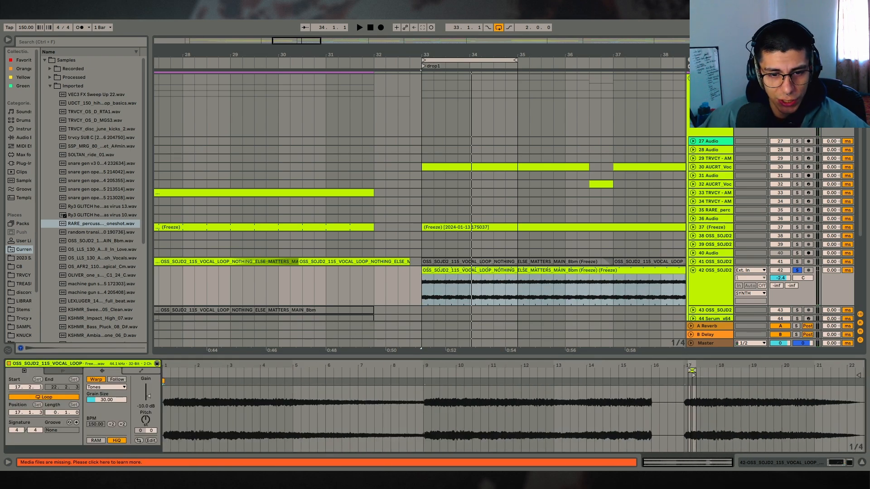
scroll(561, 393, up, 10)
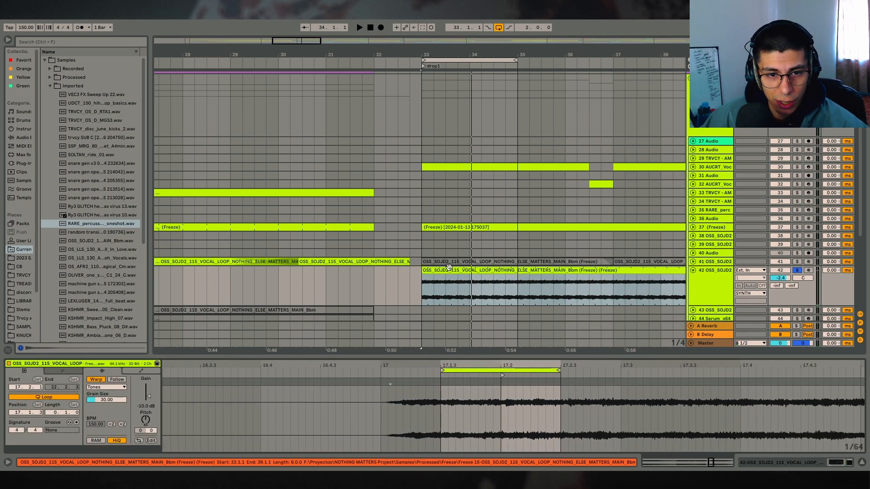
key(space)
key(shift+Tab)
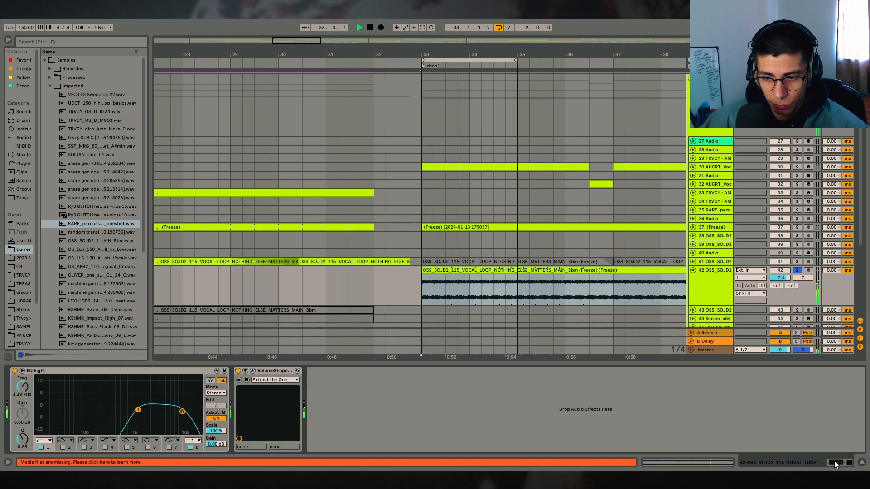
key(space)
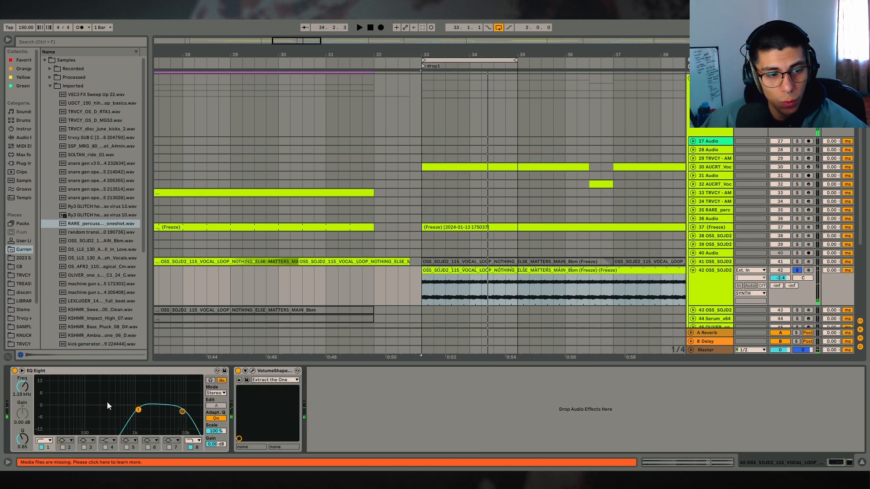
- Look at the VolumeShaper curve on vocal loop track 42, close its window and briefly play from bar 33
click(252, 370)
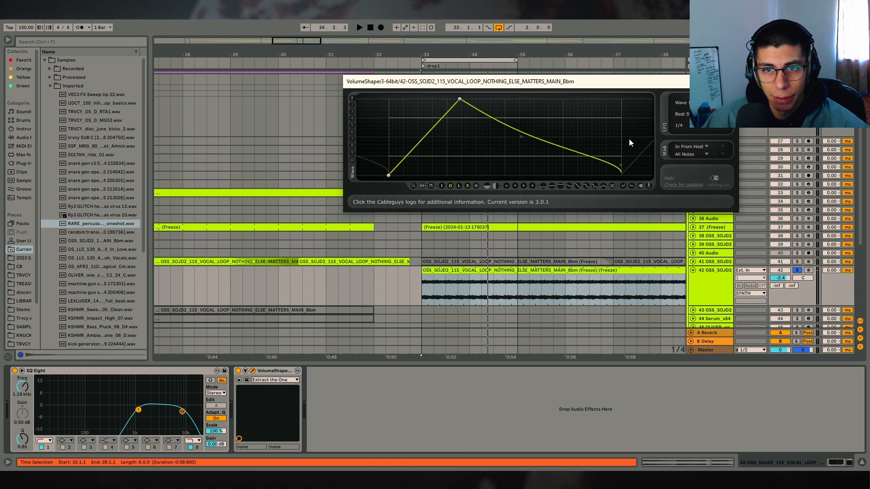
click(728, 82)
key(space)
key(space)
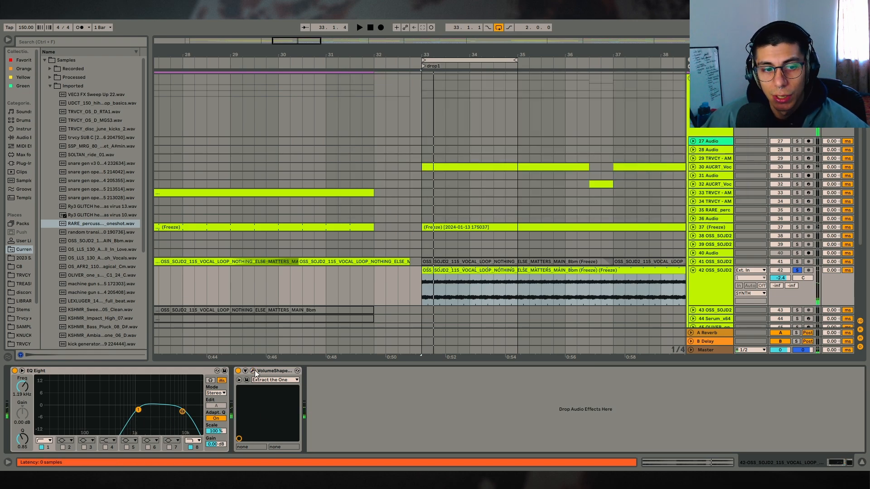
- Reopen VolumeShaper on track 42, bypass it, and play drop1 first soloed and then with the other tracks
click(252, 370)
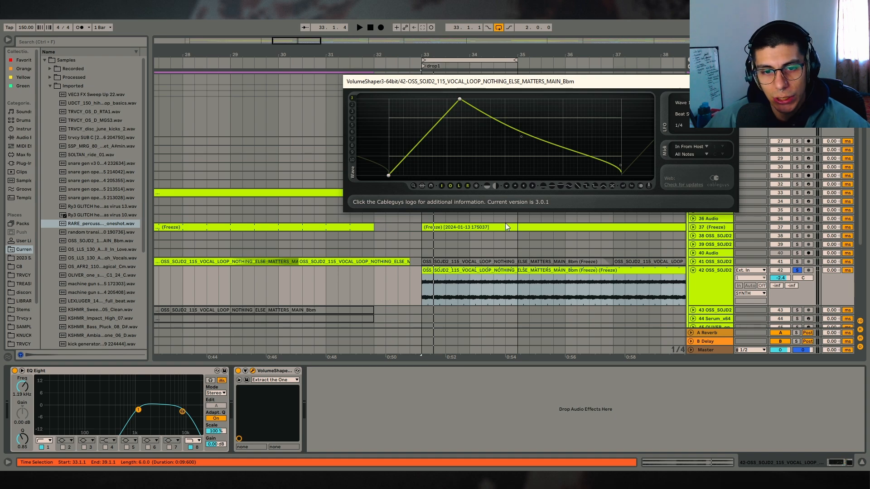
click(238, 371)
key(space)
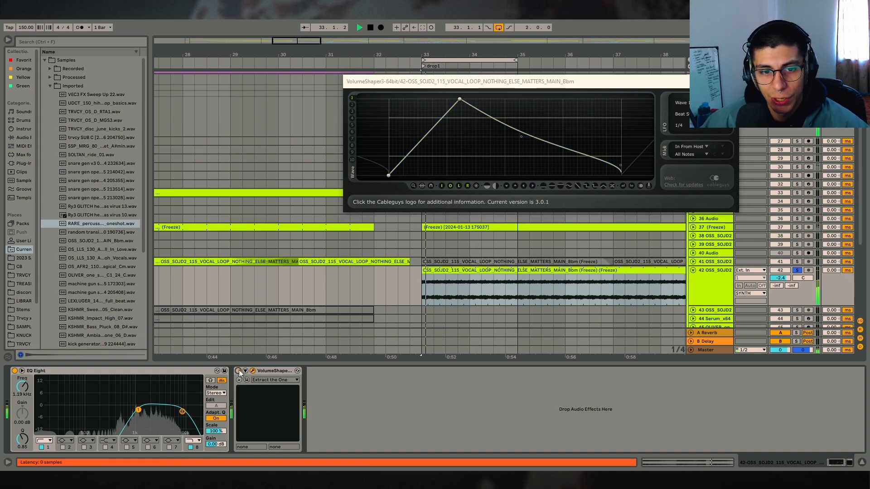
click(797, 270)
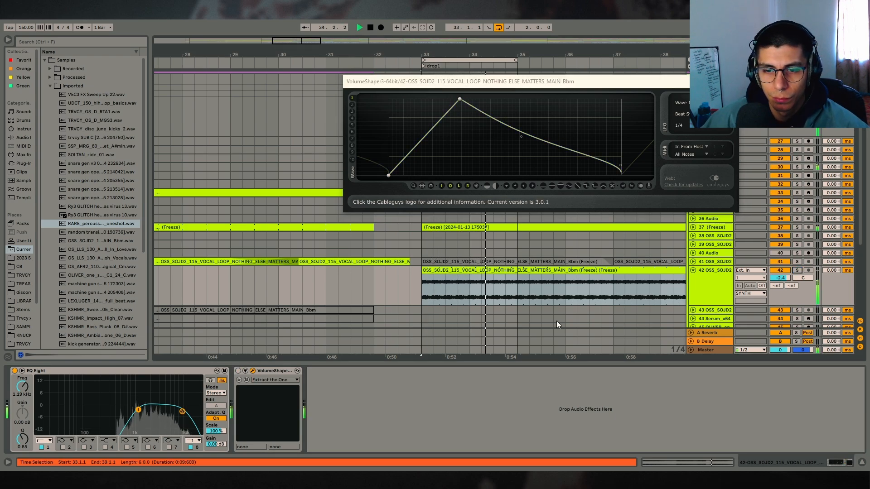
key(space)
- Play vocal loop 42 from bar 33 with VolumeShaper enabled, and close the plug-in window
click(392, 279)
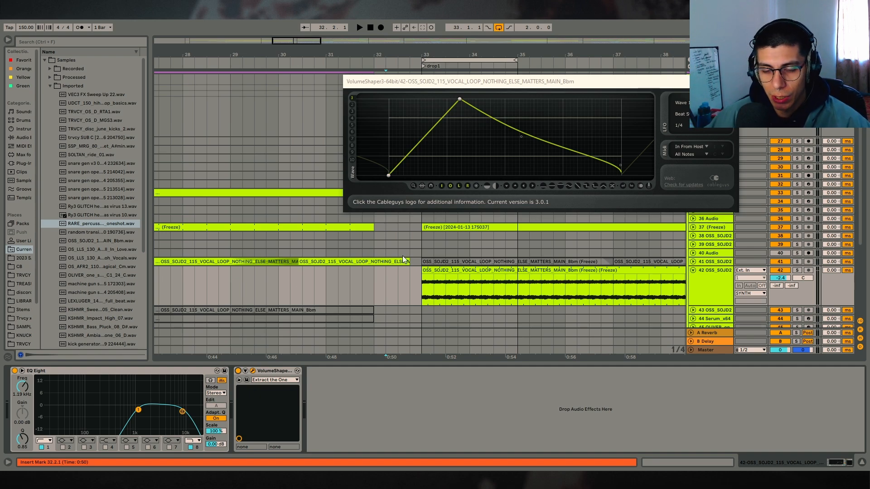
click(428, 270)
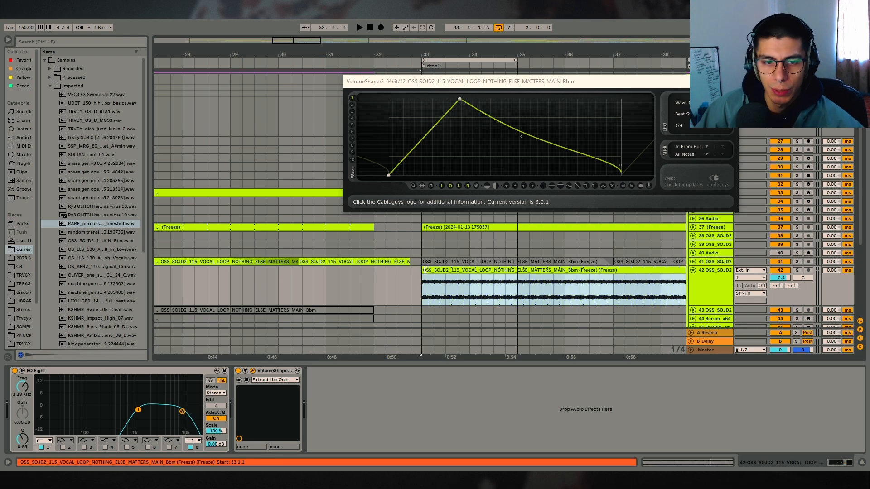
key(space)
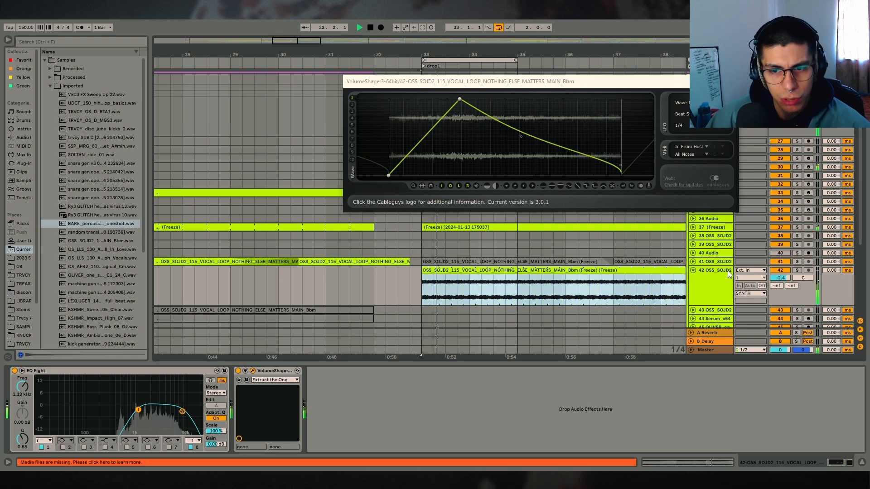
drag(493, 51, 535, 50)
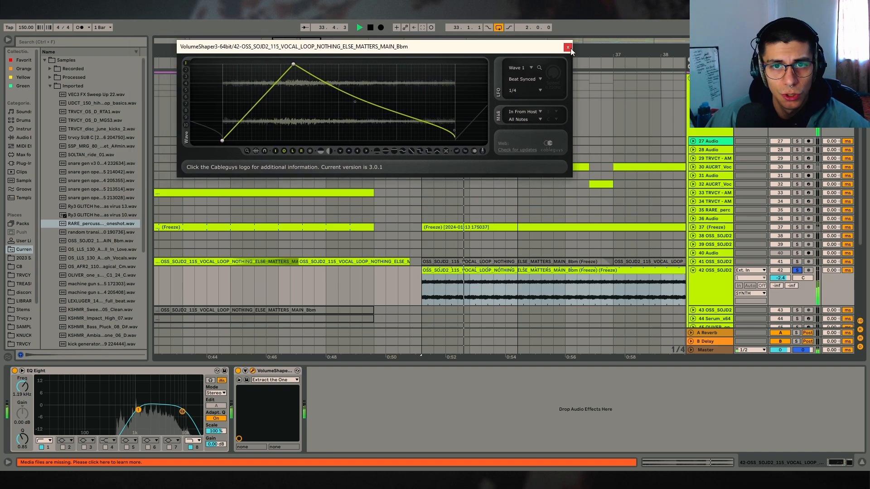
click(568, 48)
key(space)
- Unfold and solo frozen track 37, and play its drop1 clip from bar 33
click(718, 230)
click(693, 228)
click(797, 227)
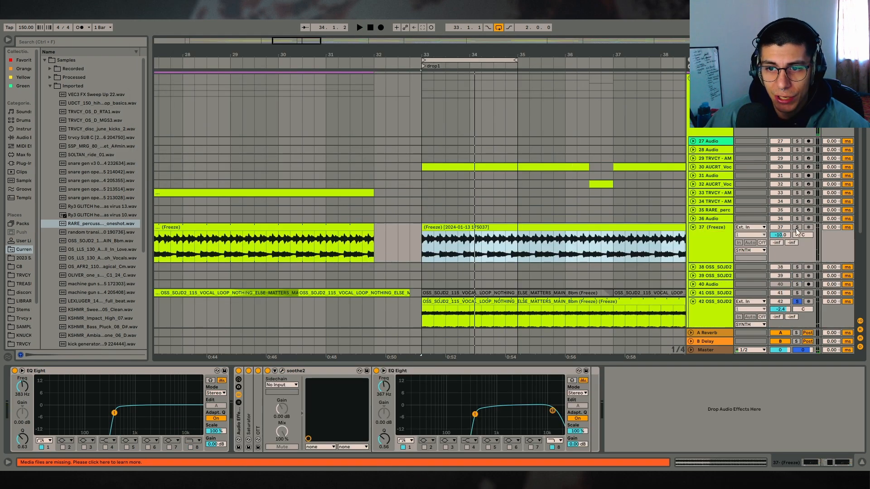
key(space)
drag(493, 55, 522, 18)
key(space)
- Unfold and solo RARE percussion track 35, and play its intro clip from bar 17
click(356, 210)
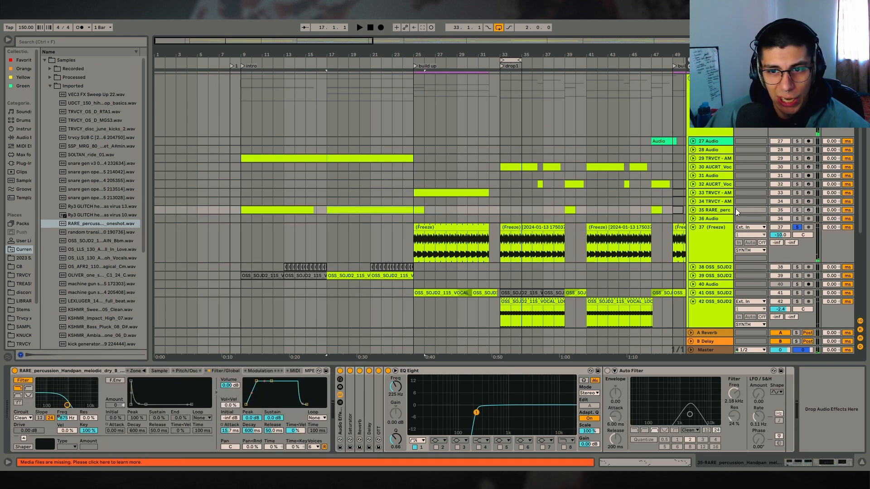
click(692, 210)
click(796, 209)
key(space)
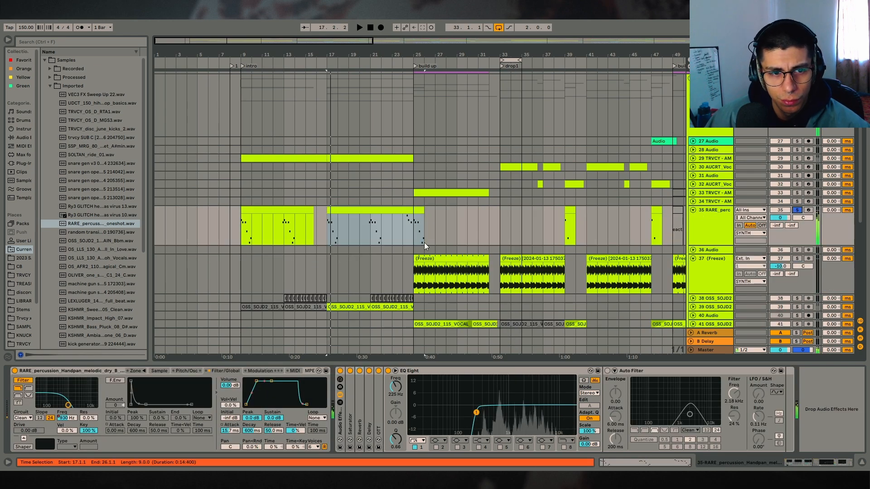
key(space)
- Solo frozen track 37 and play its build-up clip from bar 25
click(428, 259)
click(797, 259)
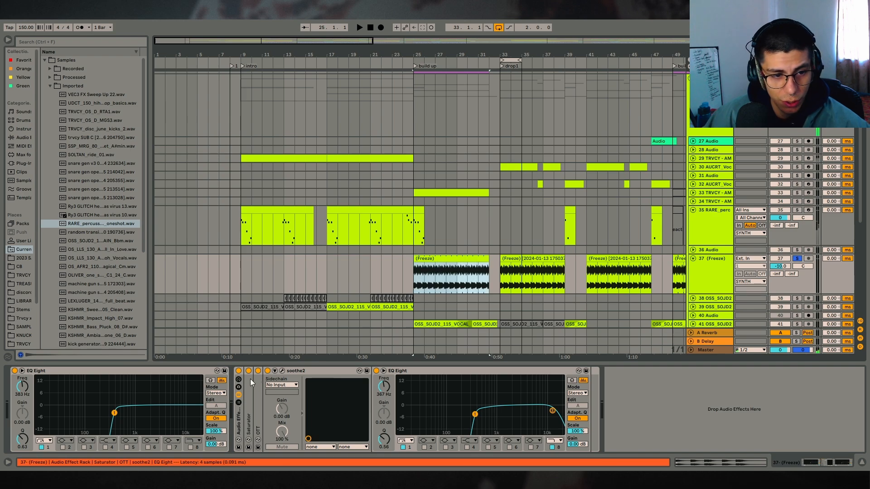
key(space)
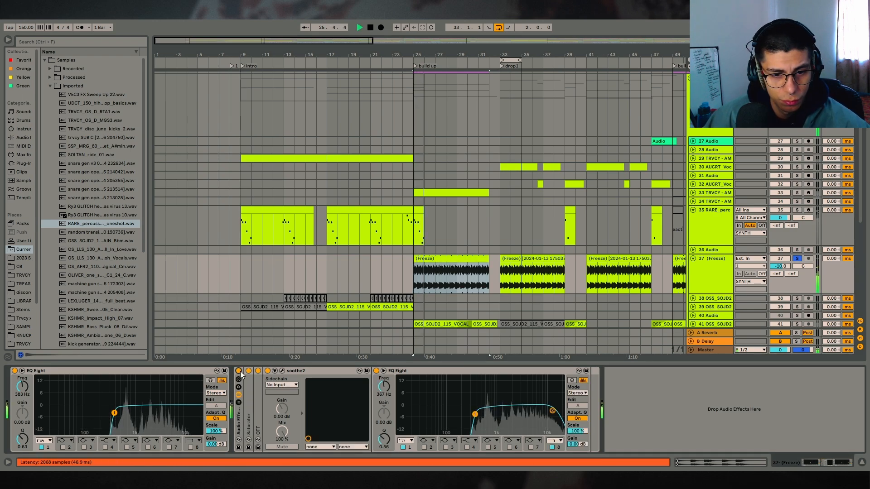
key(space)
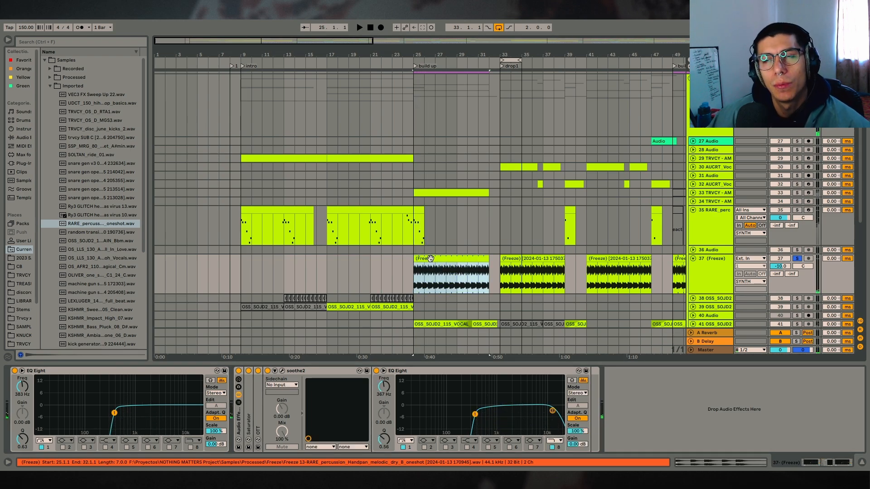
- Compare track 35's notes from bar 17 to 25 with frozen track 37's drop1 clip, and play that clip from bar 33
drag(328, 235, 414, 227)
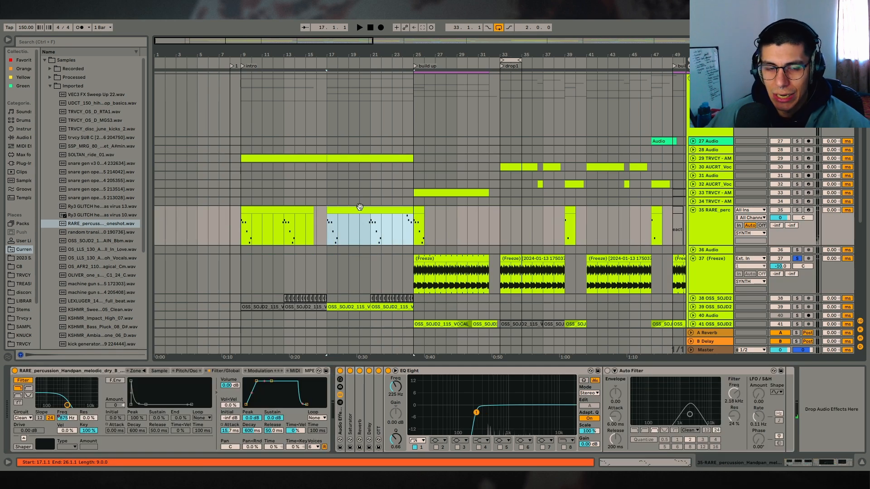
click(532, 259)
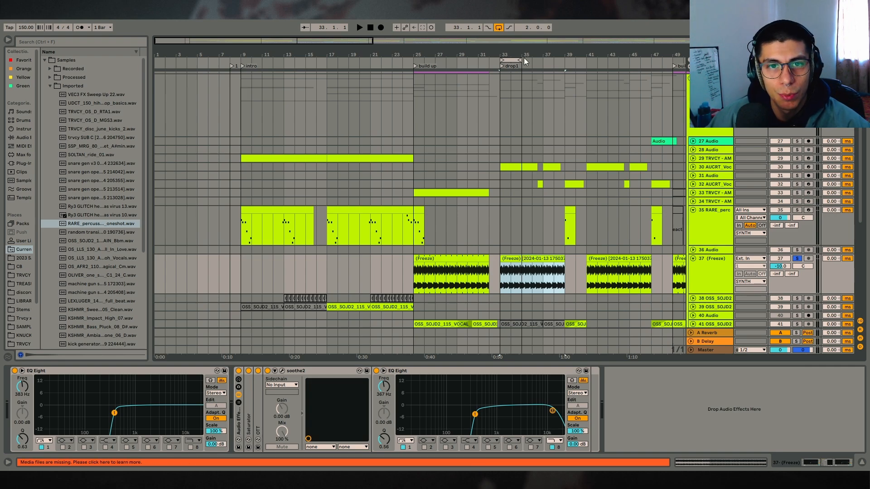
drag(524, 55, 503, 112)
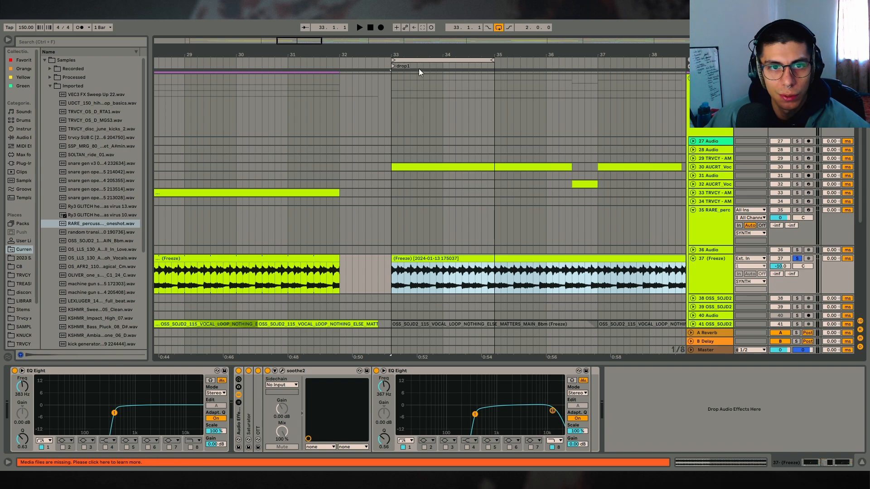
drag(423, 55, 406, 62)
key(space)
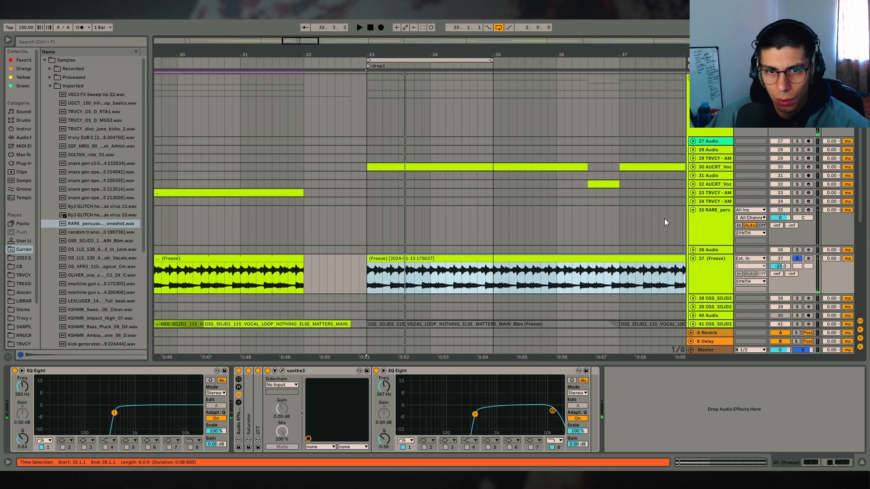
- Unfold and solo AUCRT vocal track 30, and play its drop1 clip from bar 33
click(692, 167)
click(796, 168)
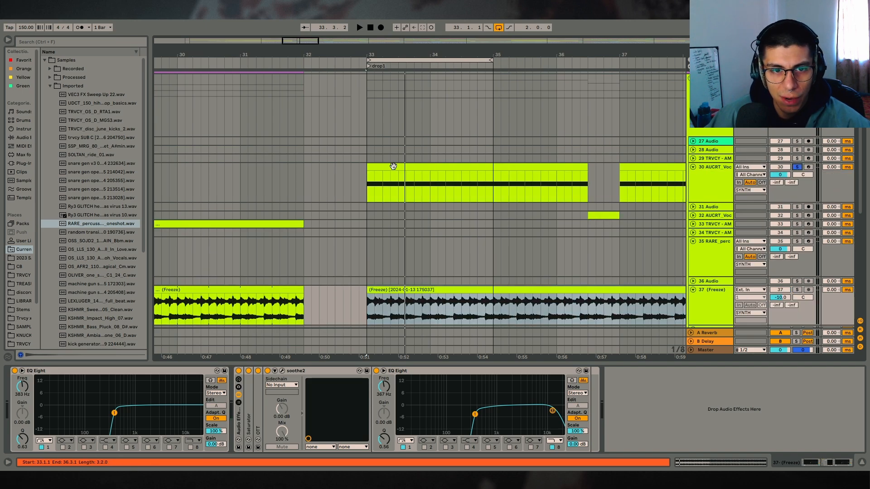
click(394, 167)
key(space)
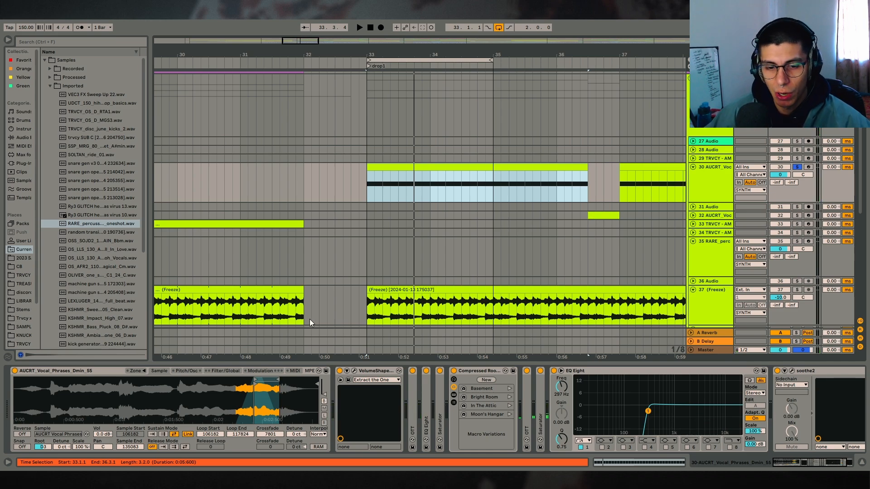
- Show the macro controls of Compressed Room Reverb on vocal track 30 and hide them again
click(401, 371)
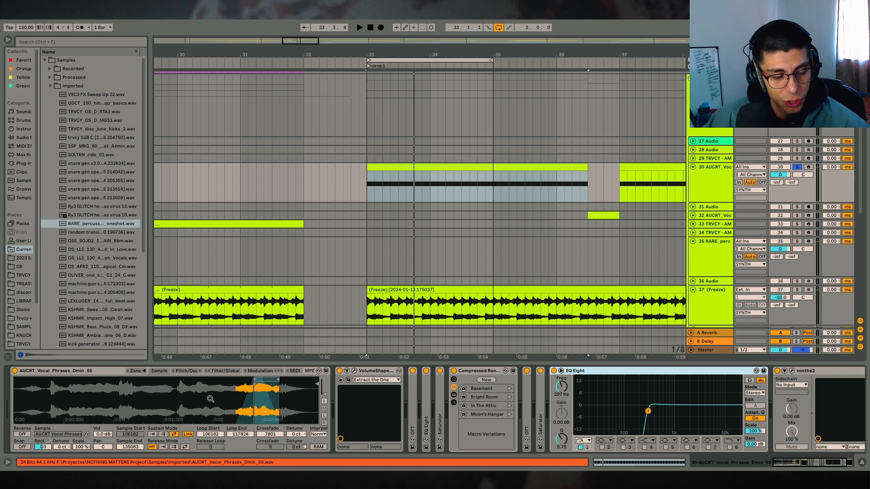
double_click(477, 374)
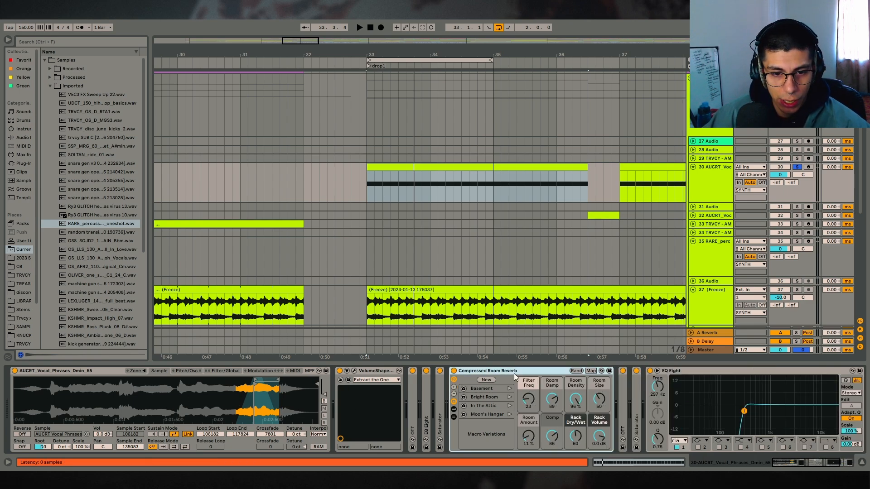
click(453, 380)
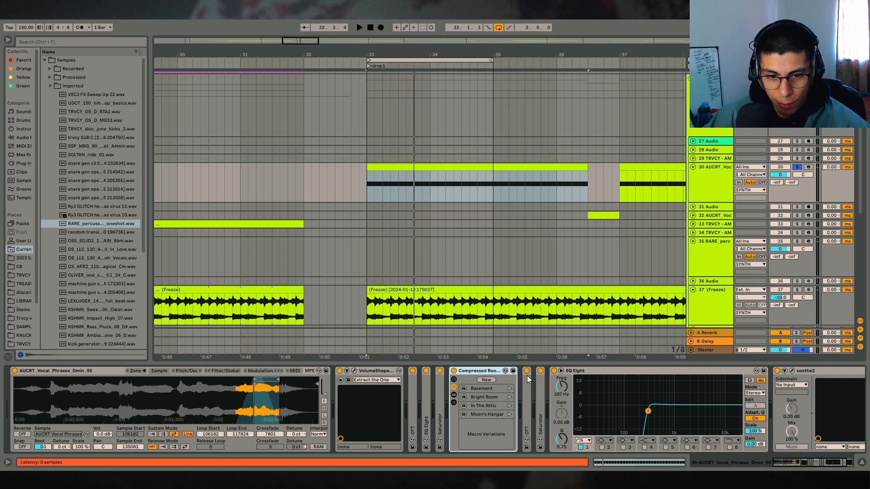
- Bypass the Compressed Room Reverb, the OTT and EQ Eight before it, and the last Saturator on track 30, and play the clip
click(454, 371)
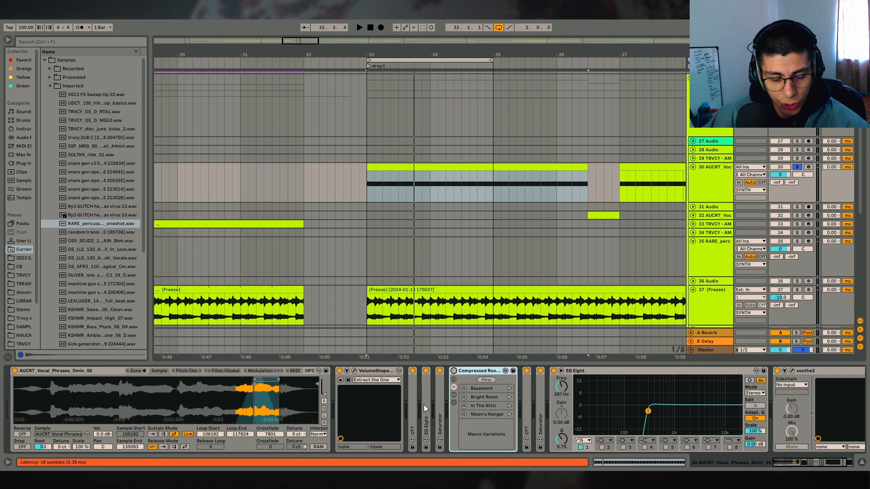
click(426, 371)
click(412, 371)
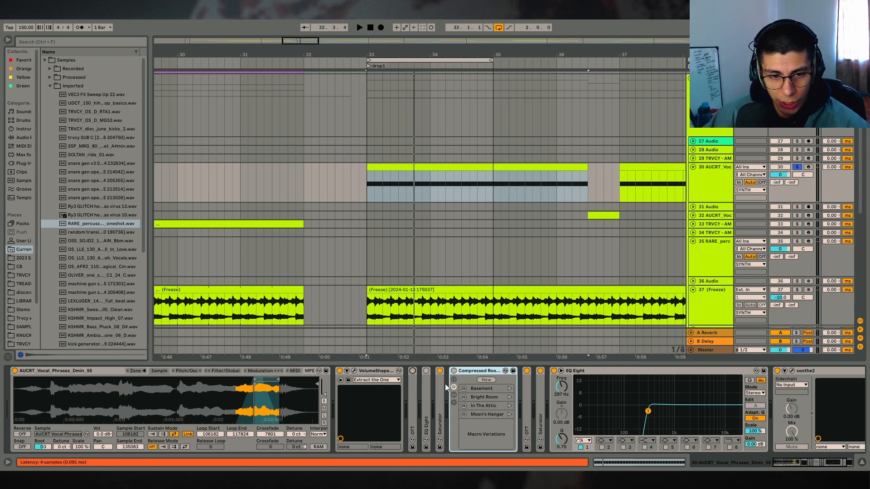
click(412, 371)
click(413, 371)
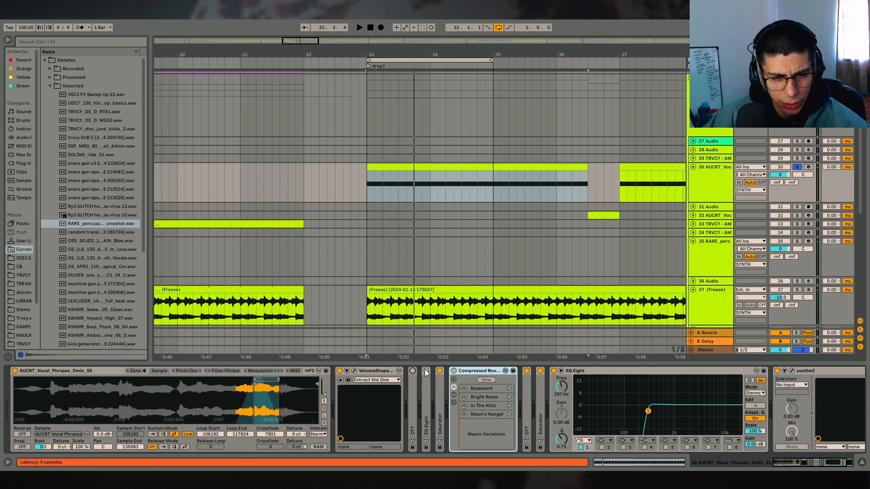
click(539, 370)
key(space)
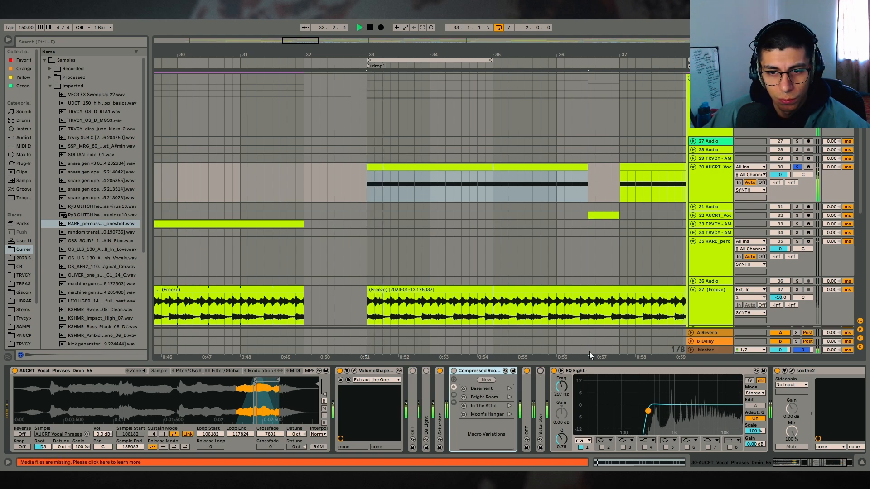
- Fold EQ Eight on track 30 and compare playback with soothe2 bypassed and enabled
double_click(575, 371)
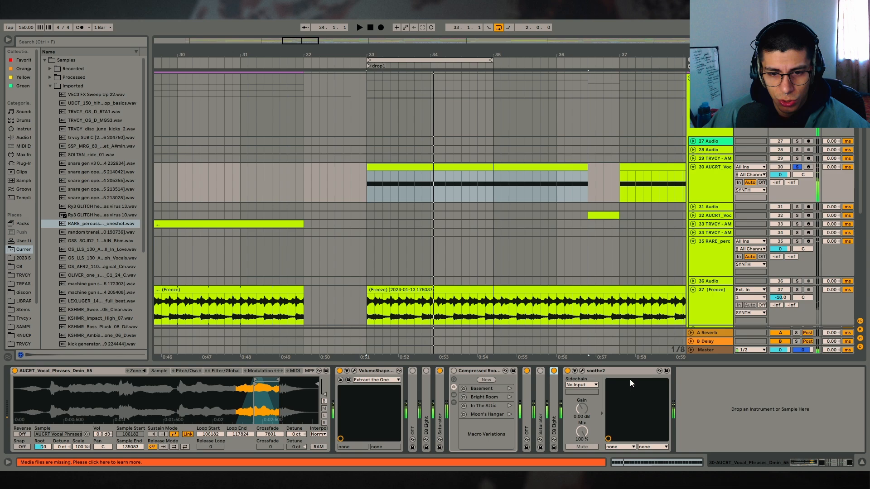
click(568, 371)
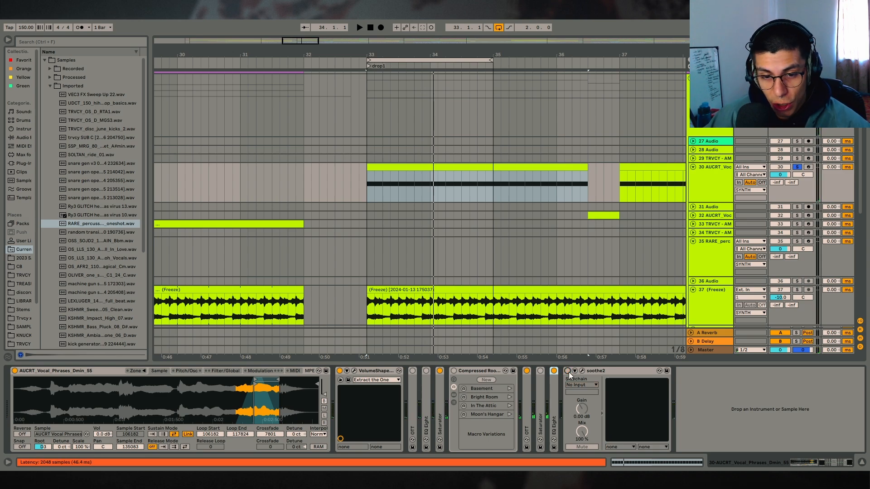
key(space)
click(568, 372)
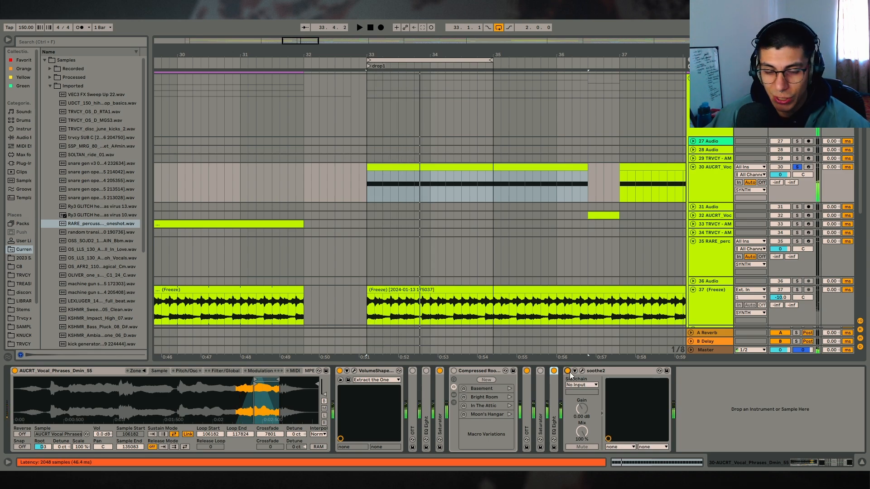
- Show the Compressed Room Reverb macros on track 30 and unfold the OTT and EQ Eight before it
click(453, 379)
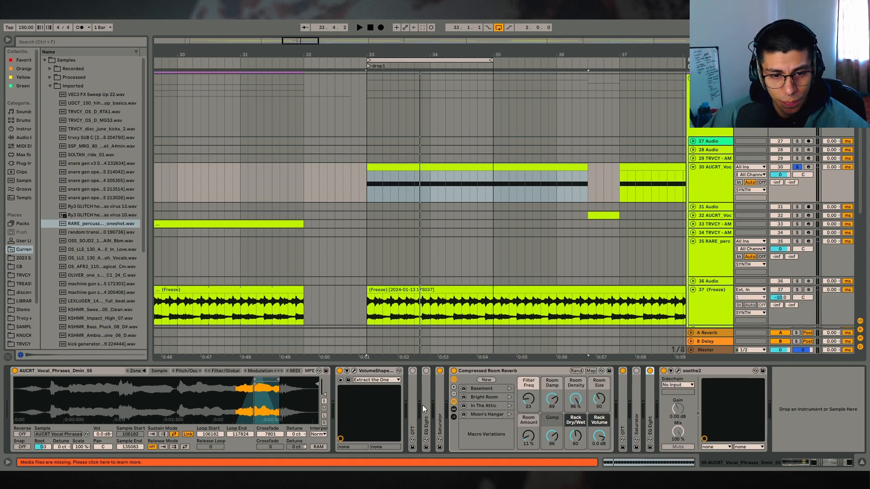
click(426, 371)
click(412, 372)
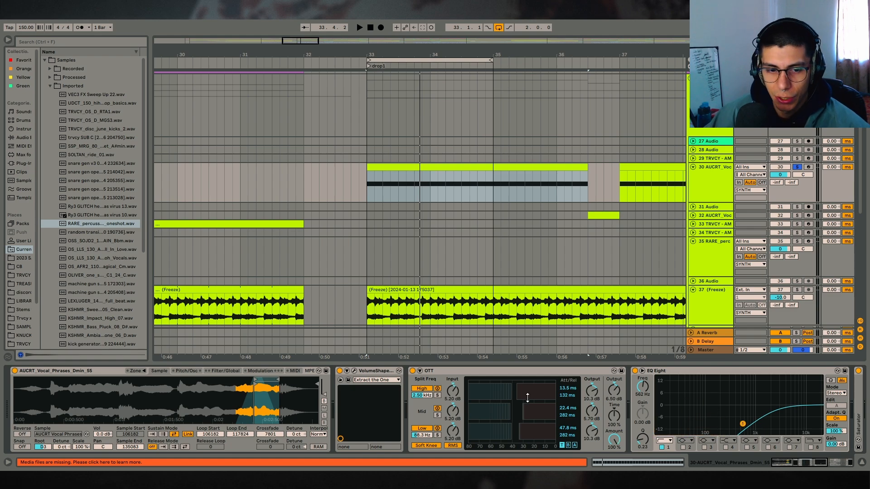
- Play track 30 with OTT and EQ Eight enabled and folded, and unfold the Saturator after the Compressed Room Reverb
key(space)
double_click(499, 369)
double_click(499, 369)
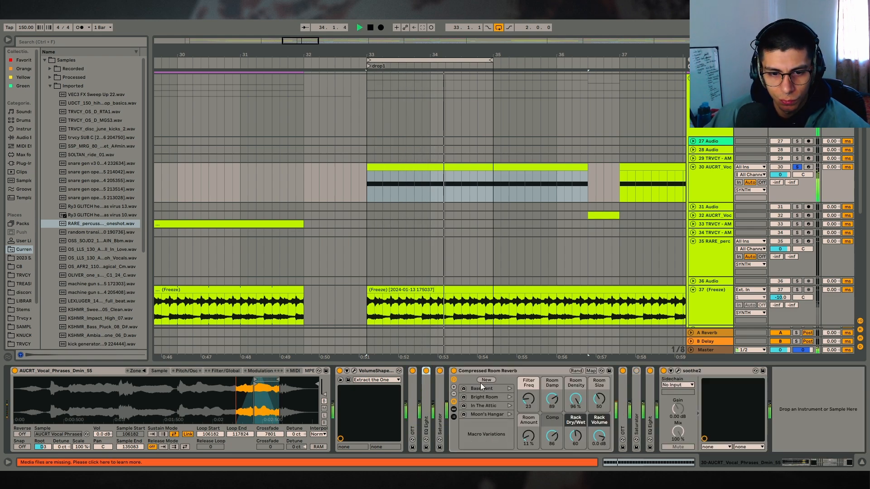
click(453, 380)
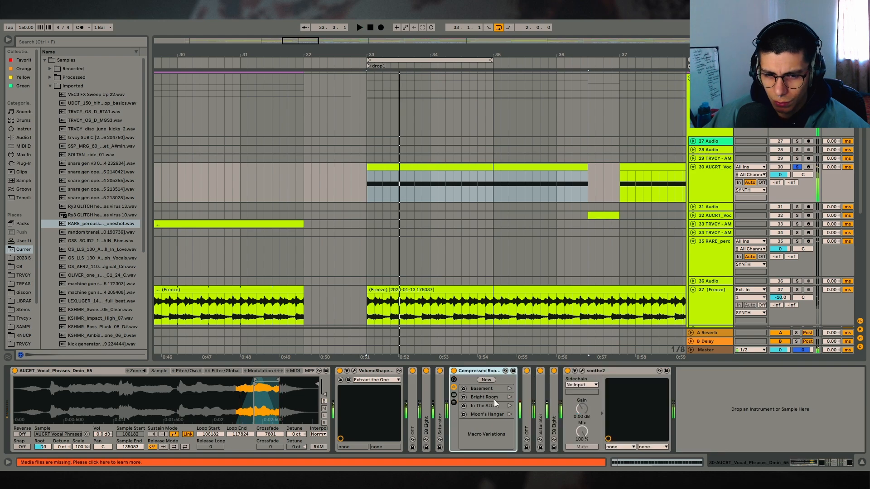
double_click(543, 392)
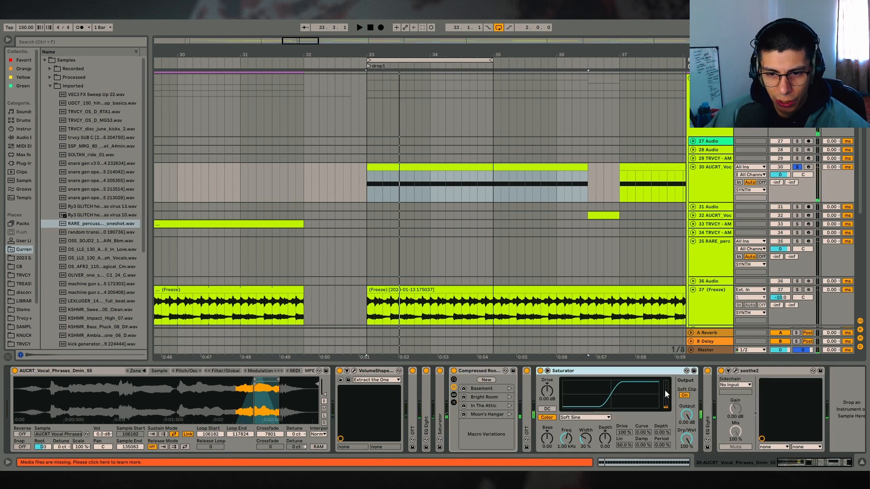
- Unsolo vocal track 30 and play the drop from bar 33 with all tracks audible
click(795, 168)
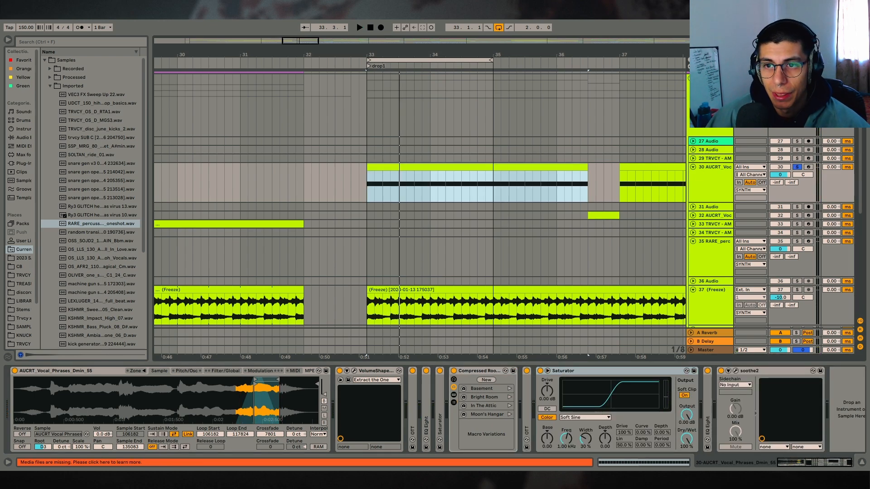
click(796, 167)
drag(421, 51, 386, 52)
key(space)
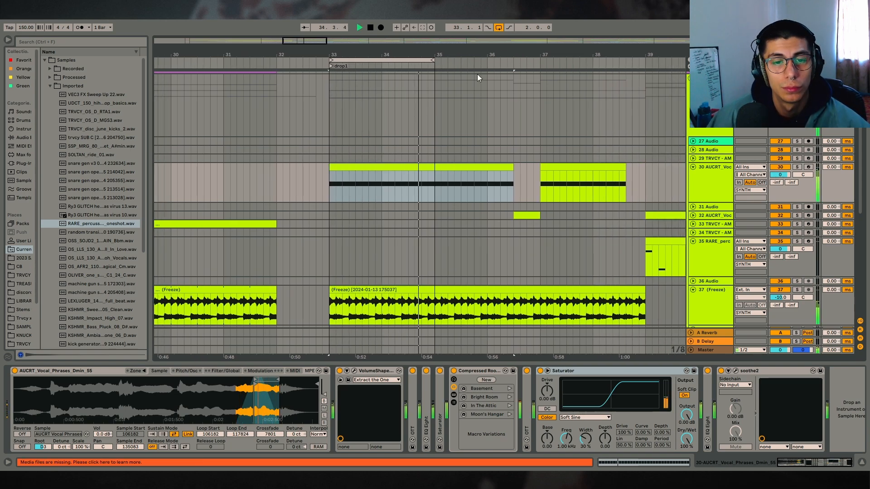
key(space)
click(355, 168)
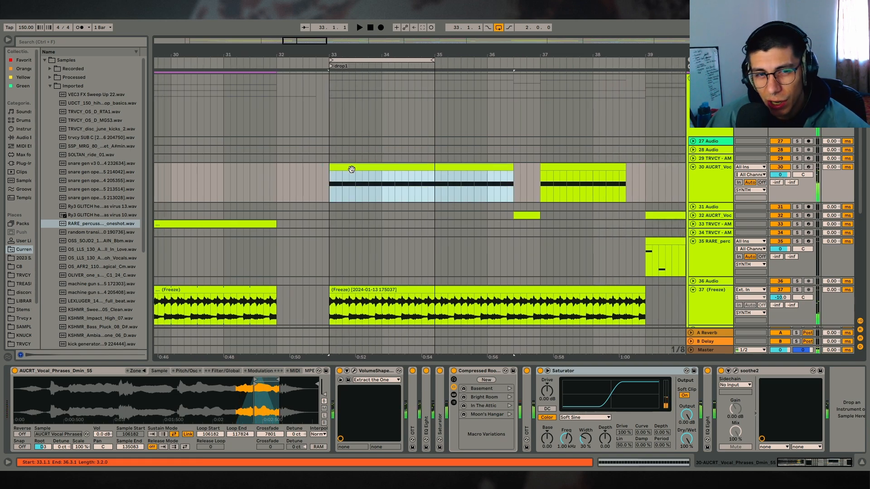
- Fold the SYNTH group and open the drop1 clip of the TRVCY - BASS GENERATOR track in the BASS group
click(709, 173)
click(415, 168)
drag(779, 175, 780, 180)
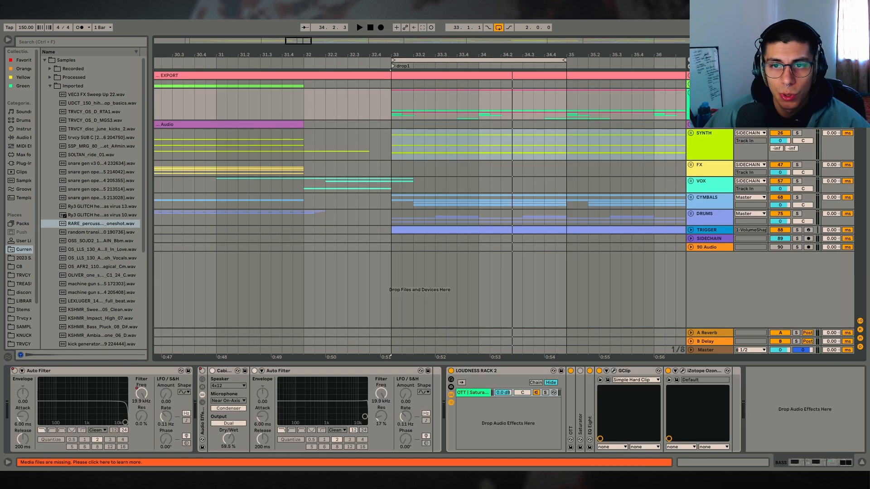
click(690, 92)
scroll(507, 227, down, 1)
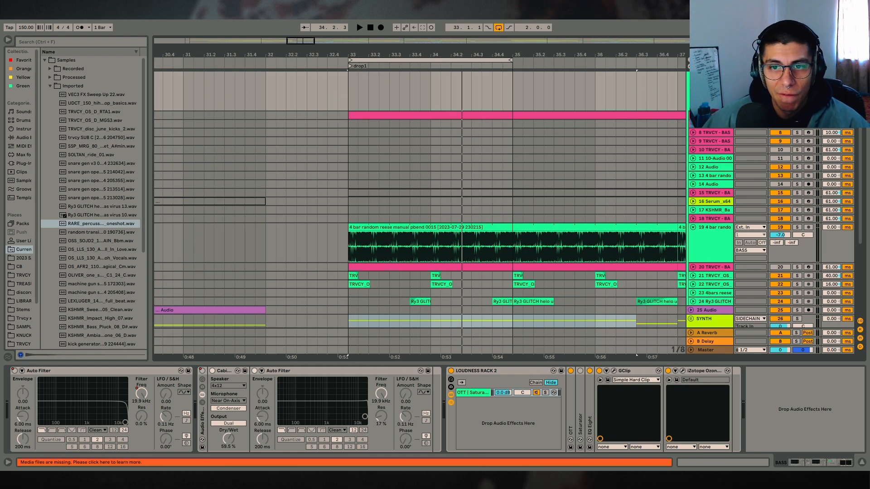
click(693, 115)
click(453, 123)
click(437, 116)
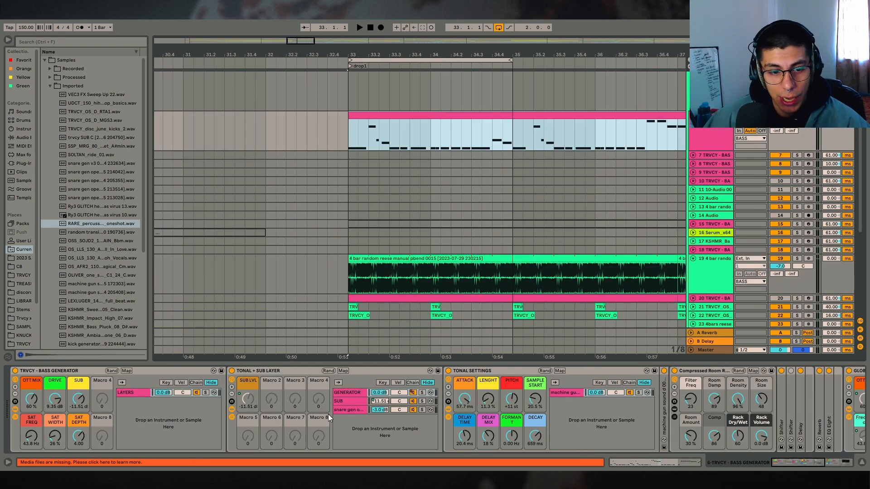
- Compare the devices of the GENERATOR, SUB and snare gen chains in the TONAL + SUB LAYER rack on track 6
click(354, 401)
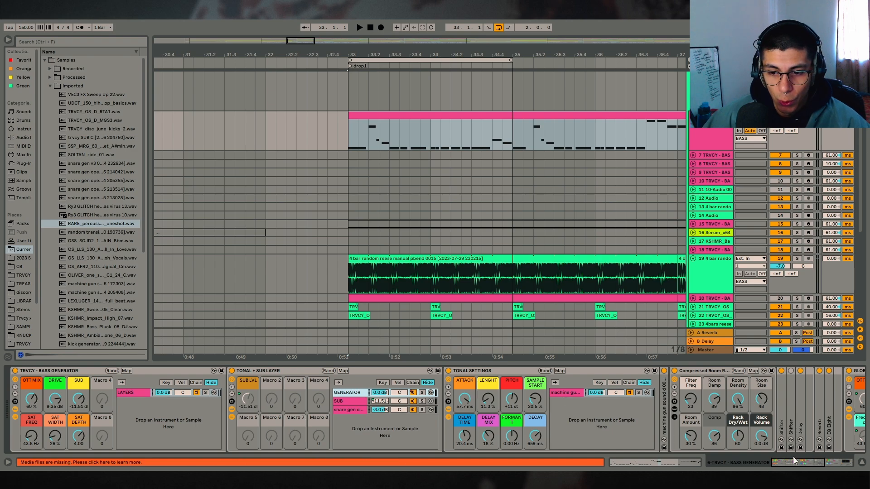
double_click(663, 404)
click(348, 402)
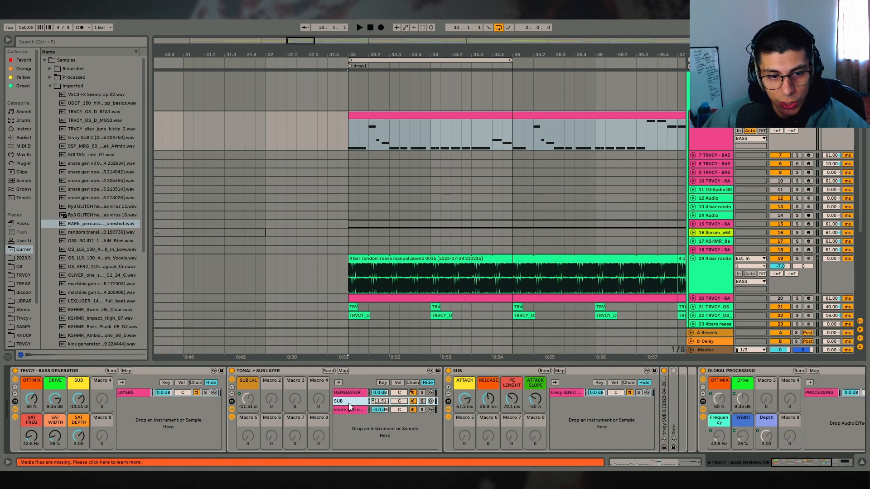
click(350, 409)
click(349, 401)
click(350, 408)
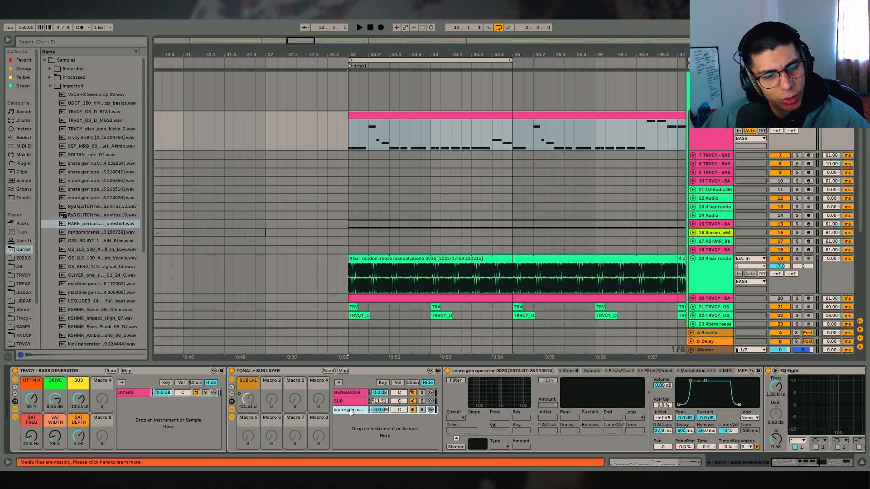
click(351, 401)
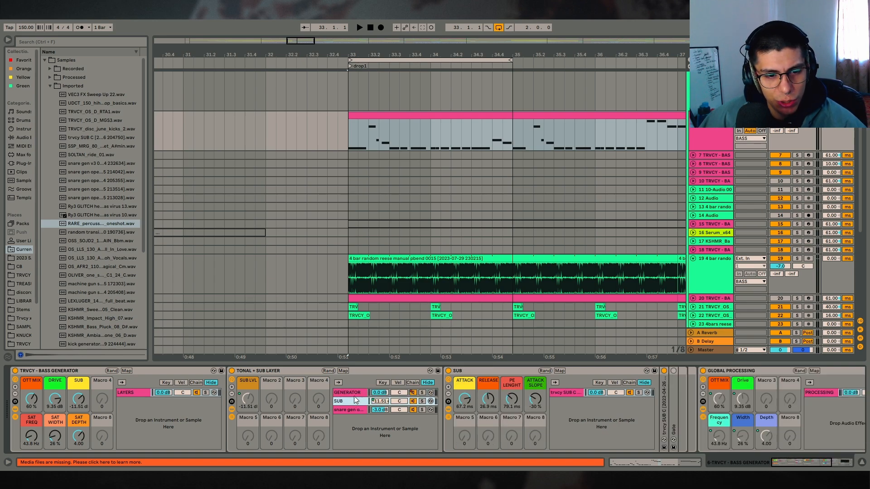
click(350, 409)
click(362, 392)
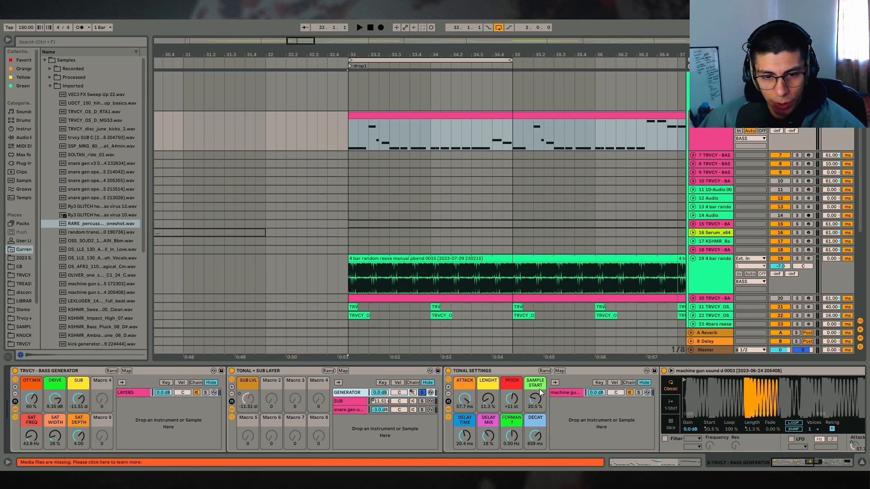
- Show the GENERATOR chain's machine gun sound sample in the browser
click(808, 462)
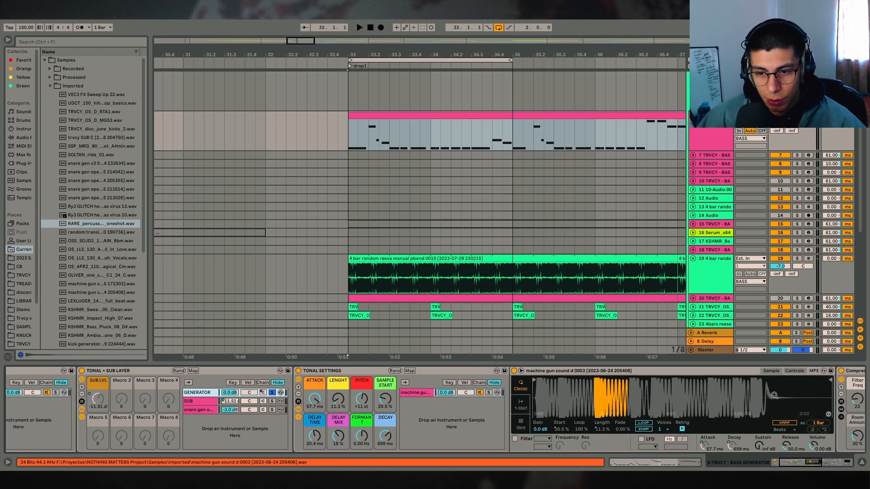
right_click(687, 388)
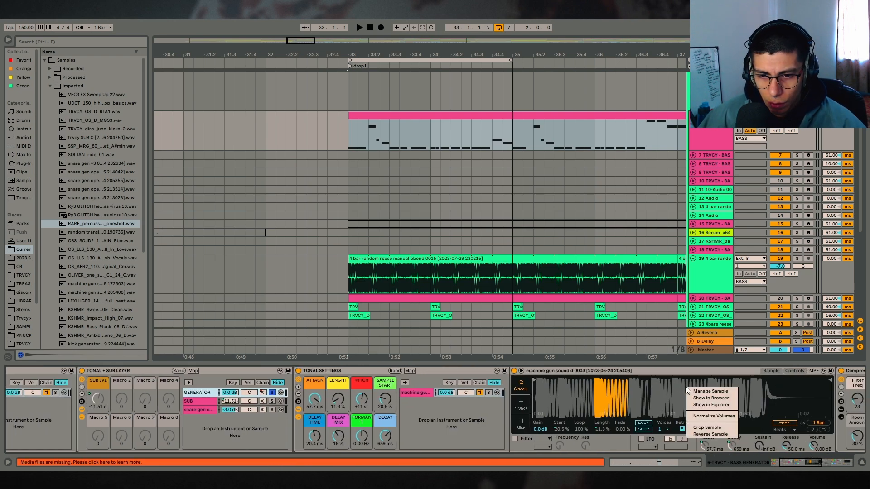
click(710, 398)
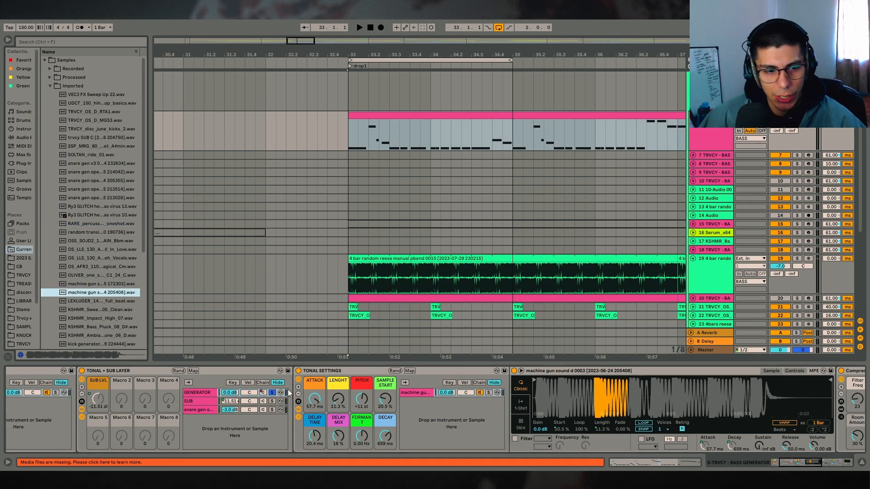
- Fold the machine gun sampler and unfold the EQ Eight at the end of the GENERATOR chain
drag(803, 463, 815, 464)
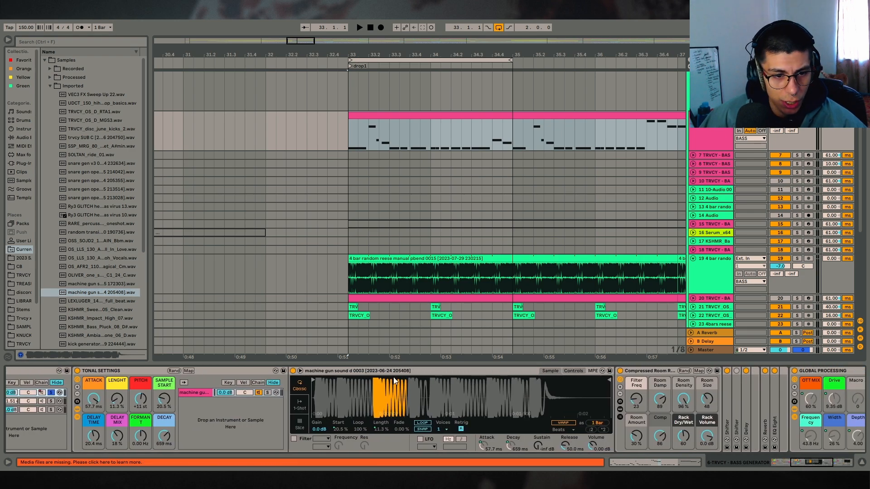
double_click(364, 373)
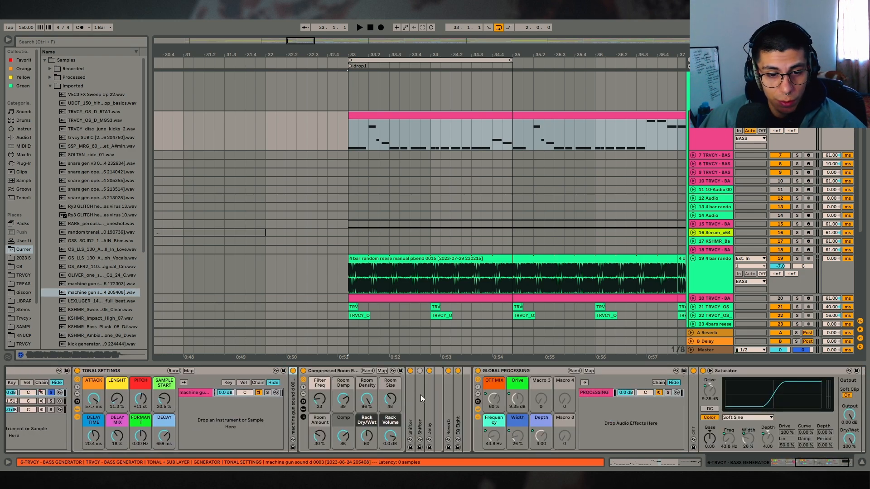
double_click(456, 399)
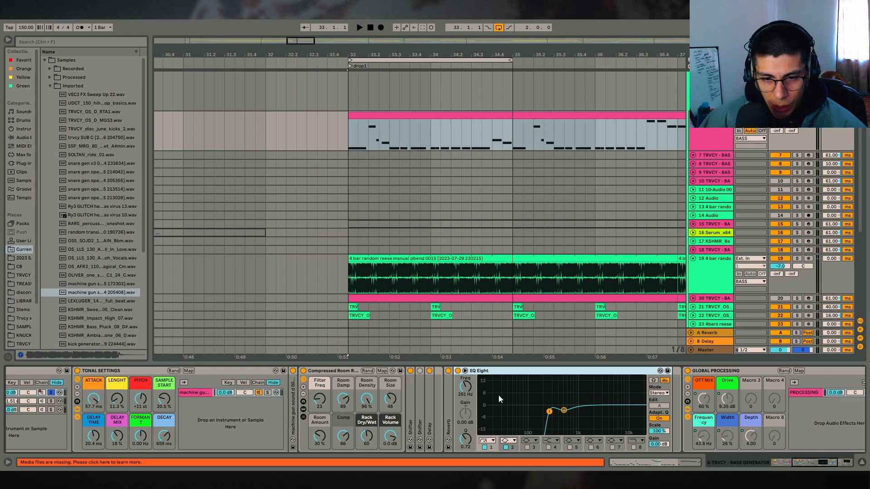
drag(815, 460, 796, 462)
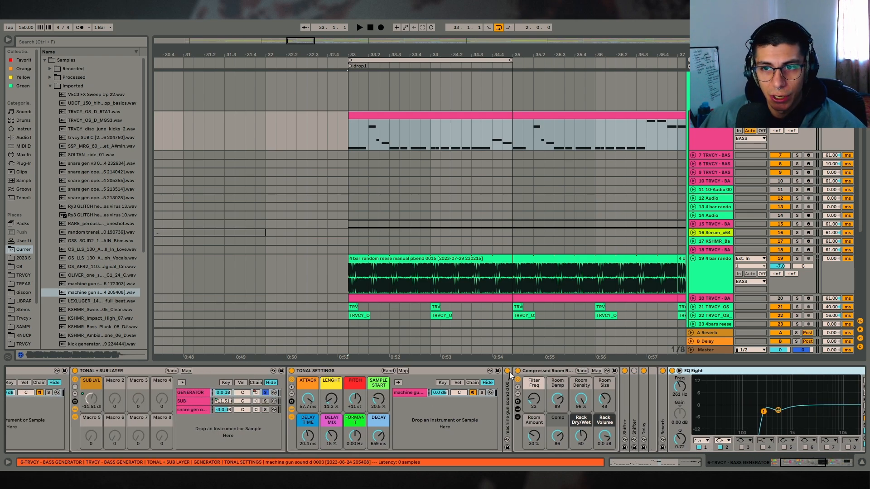
- Play the soloed GENERATOR chain, and play it again with the SUB chain soloed as well
key(space)
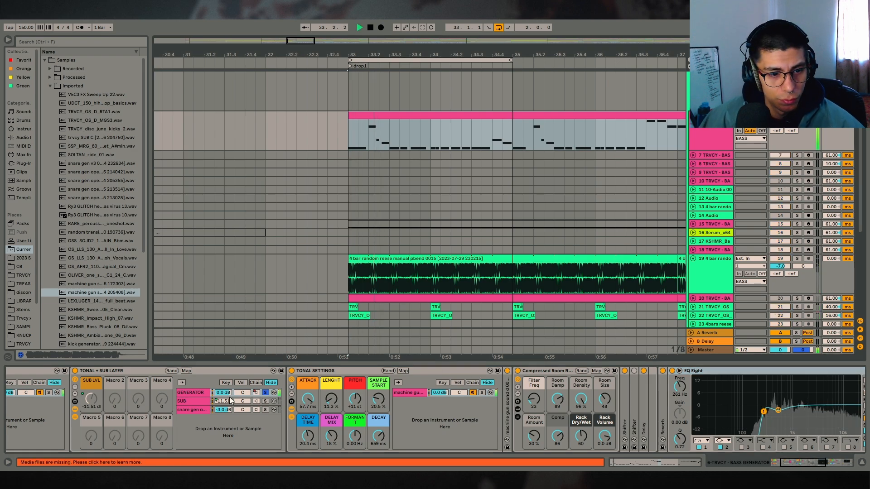
mouse_move(801, 463)
mouse_down()
mouse_move(828, 463)
mouse_move(787, 462)
mouse_up()
double_click(305, 372)
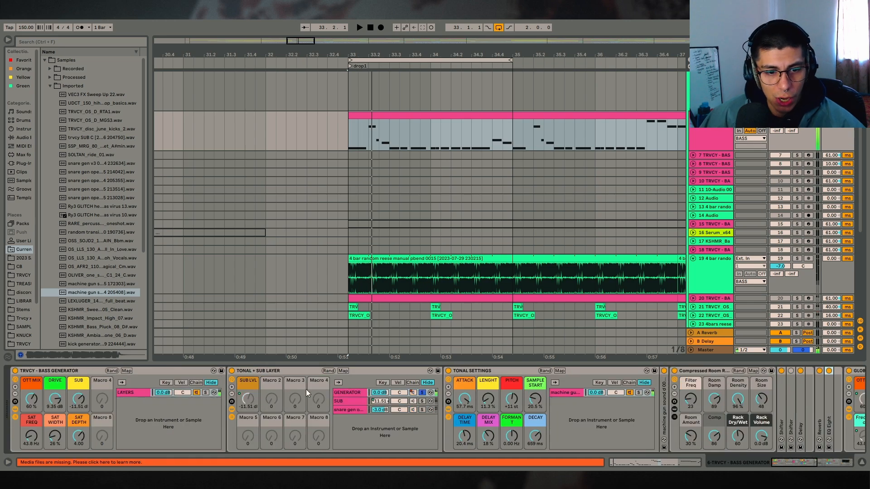
click(421, 401)
key(space)
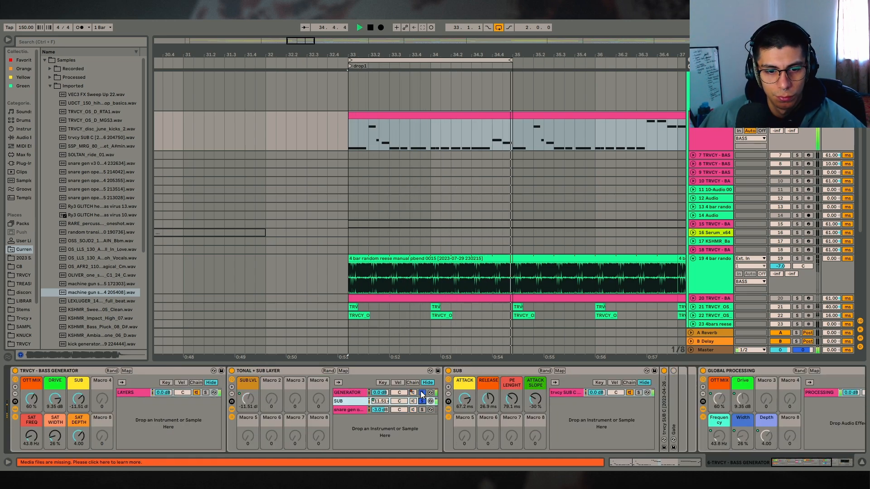
key(space)
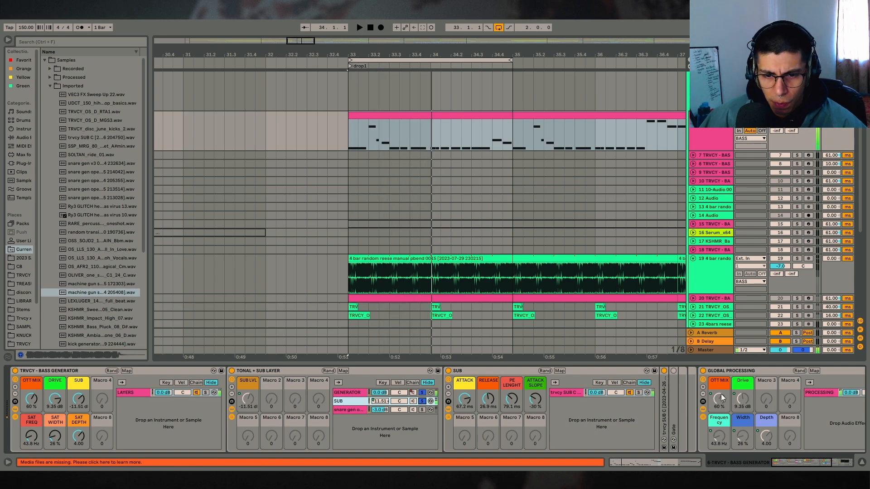
- Examine the SUB chain and GLOBAL PROCESSING devices on track 6 and dismiss the WinZip trial notification
drag(800, 463, 825, 465)
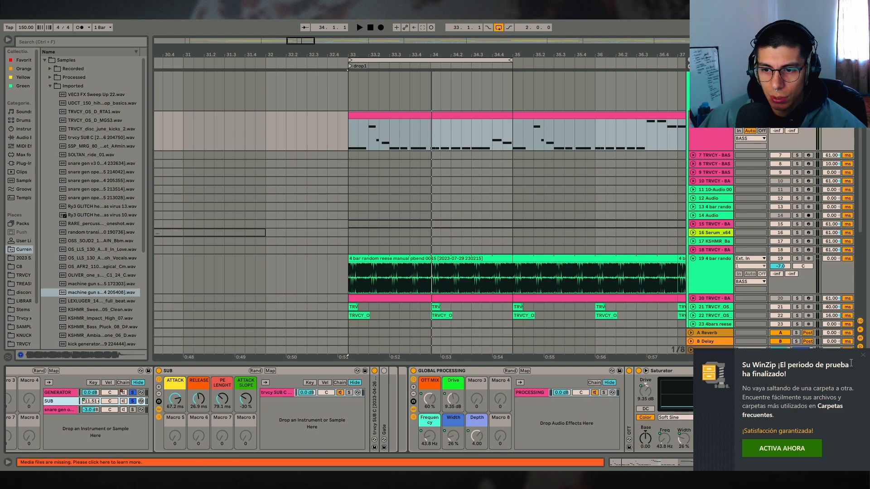
click(863, 356)
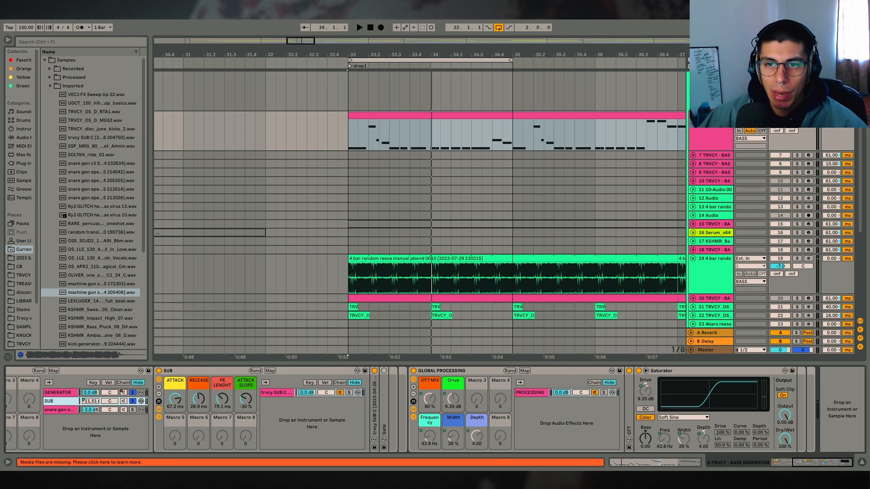
- Show the automation of track 6 and examine its Device On and Dry/Wet envelopes across the drop1 clip
key(a)
drag(364, 45, 383, 86)
click(305, 141)
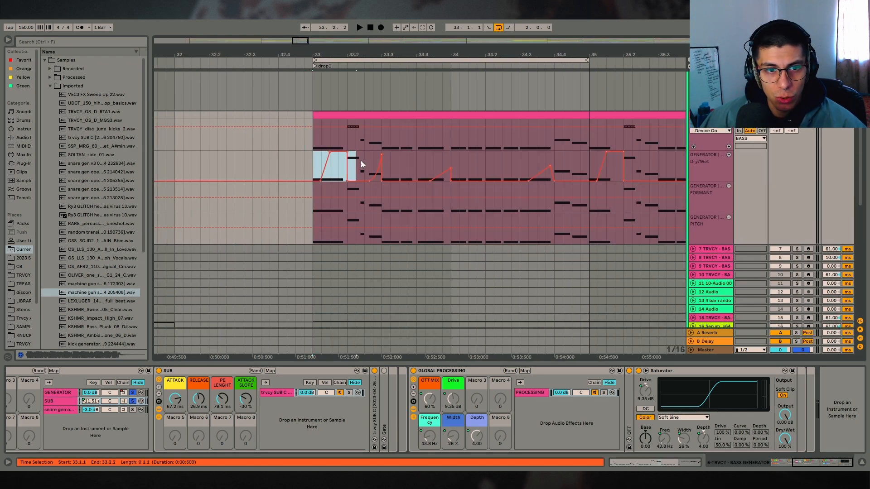
click(292, 165)
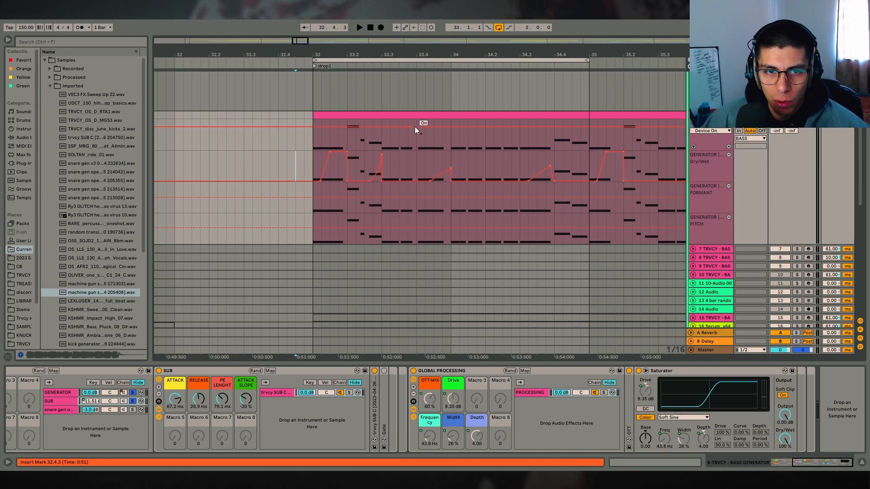
drag(408, 136, 443, 121)
click(424, 149)
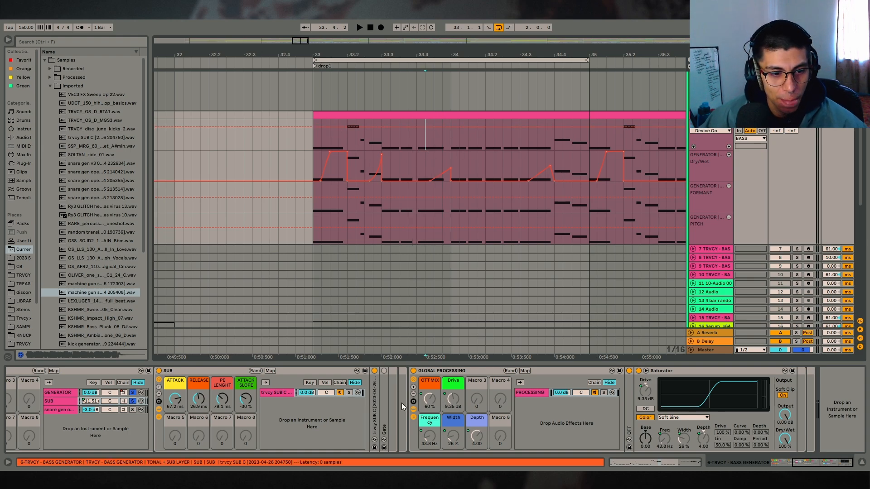
- Solo the snare gen operator chain, play the drop1 clip of track 6, and clear the solo
click(62, 411)
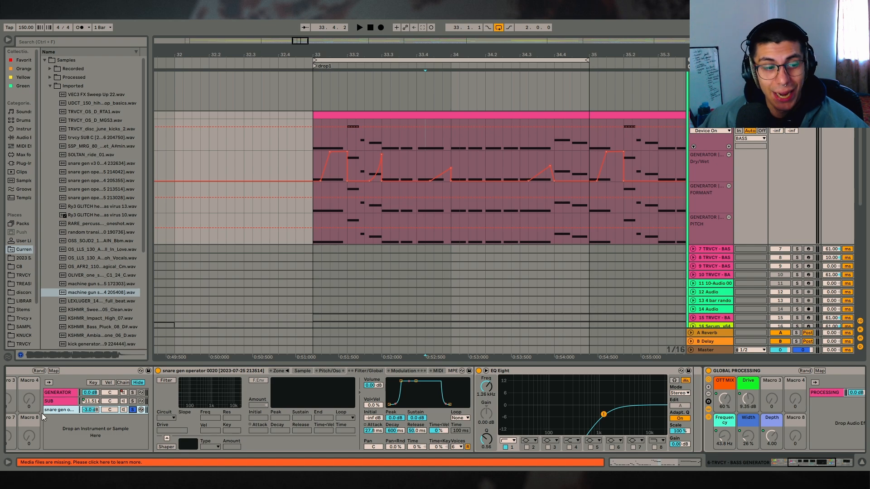
click(399, 116)
key(space)
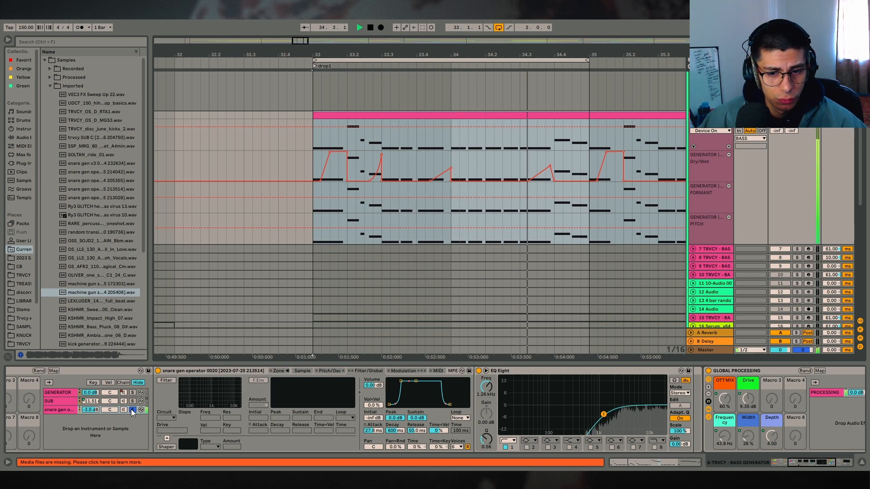
click(132, 409)
key(space)
click(287, 116)
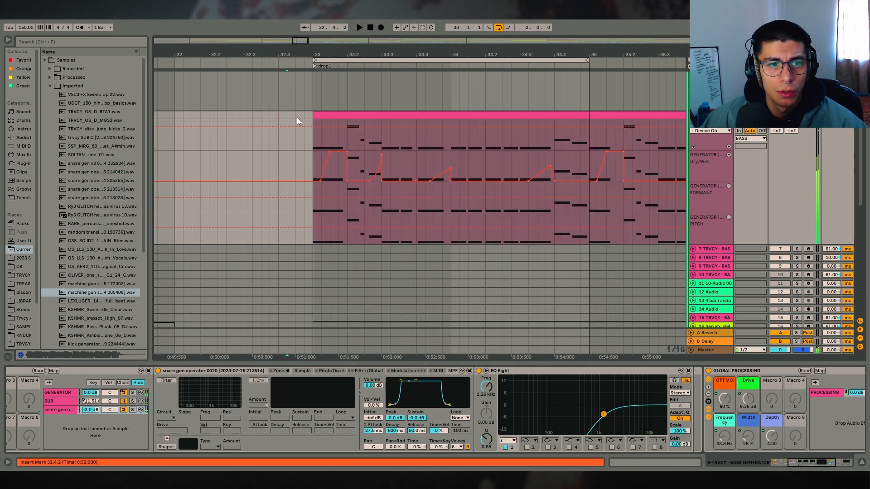
- Play the drop1 clip of track 6 while muting the snare gen operator chain and reactivating it to compare
click(330, 114)
key(space)
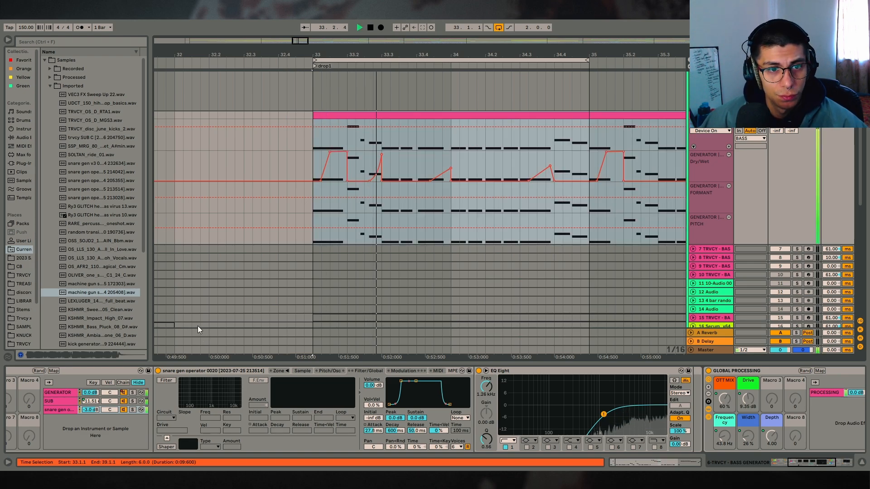
click(124, 409)
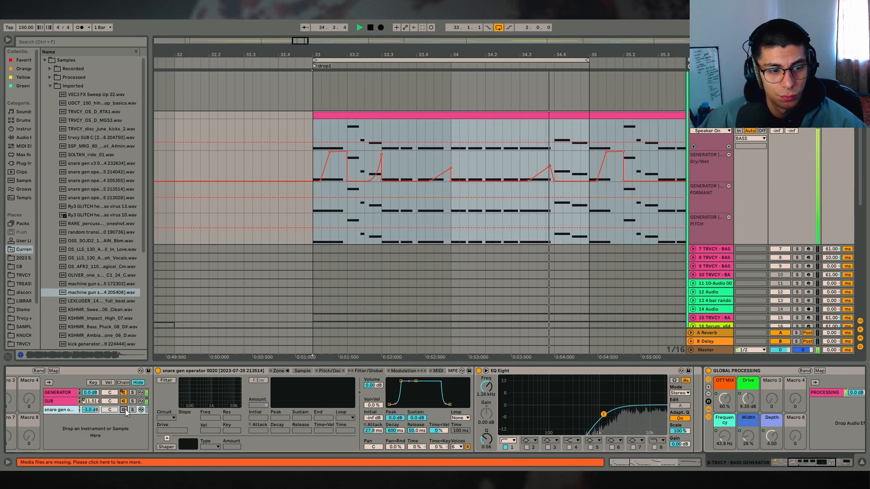
click(124, 409)
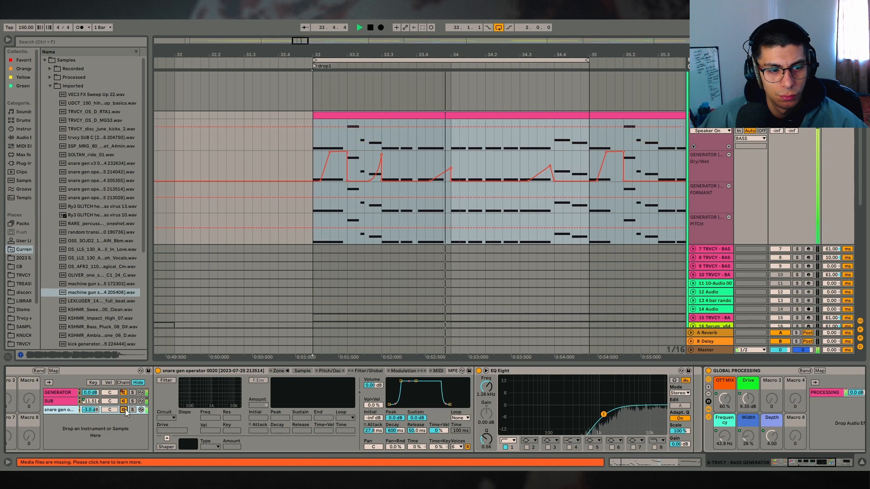
key(space)
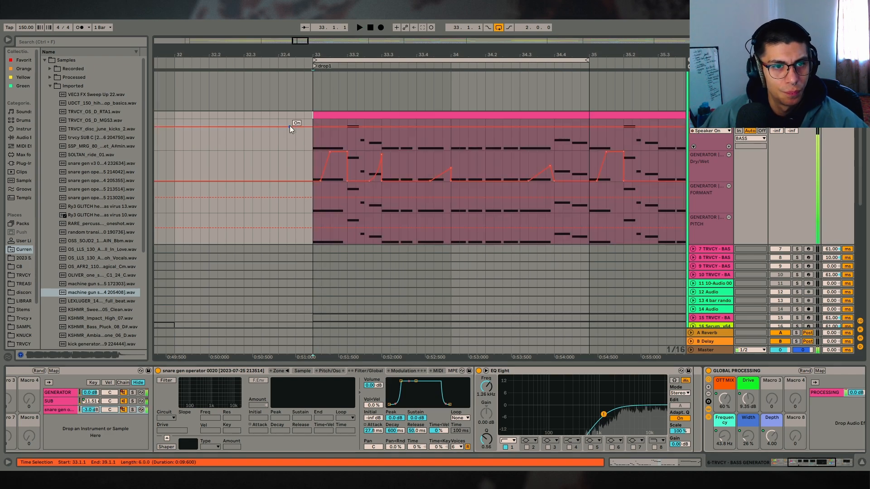
click(312, 128)
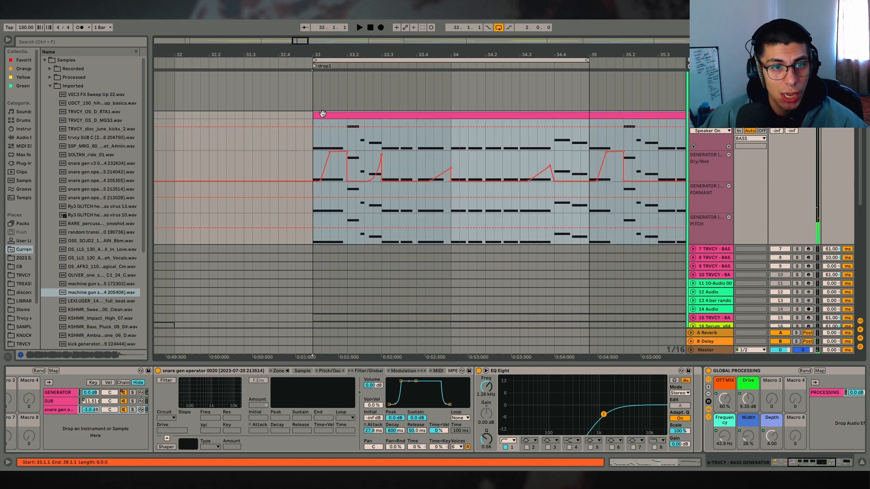
- Collapse the snare chain's EQ Eight, expand the GENERATOR chain's Reverb and show its Dry/Wet automation on track 6
double_click(539, 371)
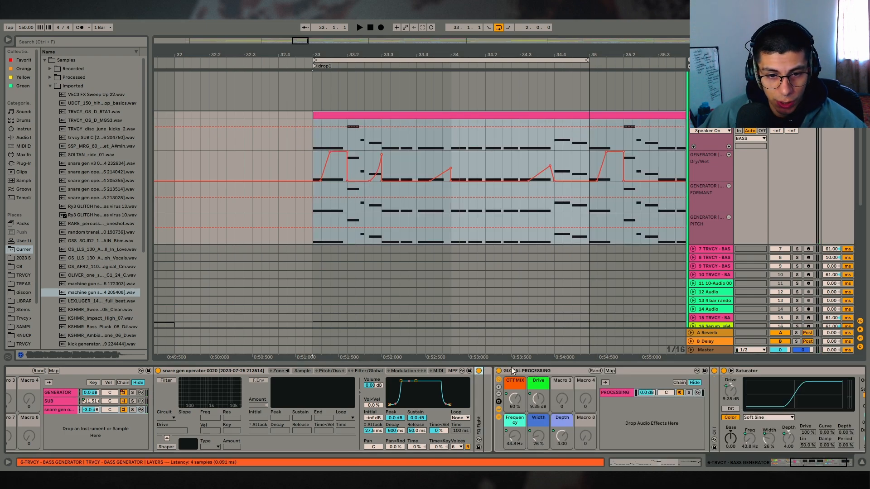
click(540, 372)
drag(804, 463, 778, 459)
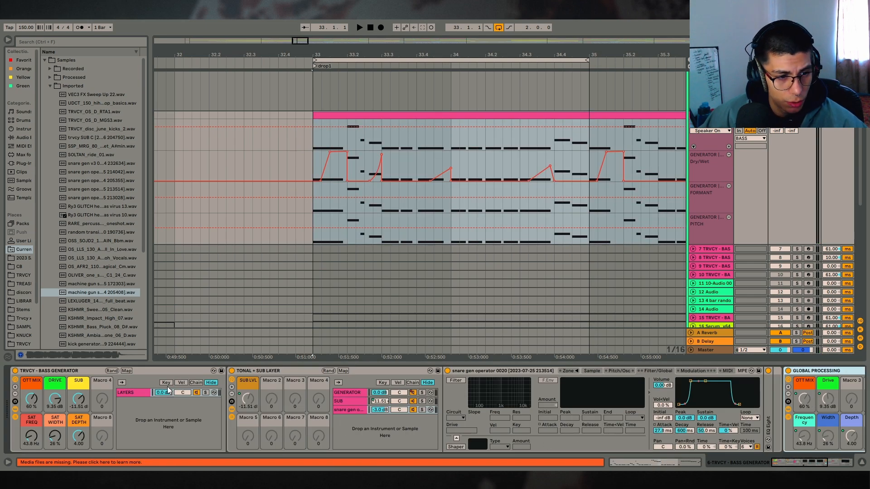
click(360, 393)
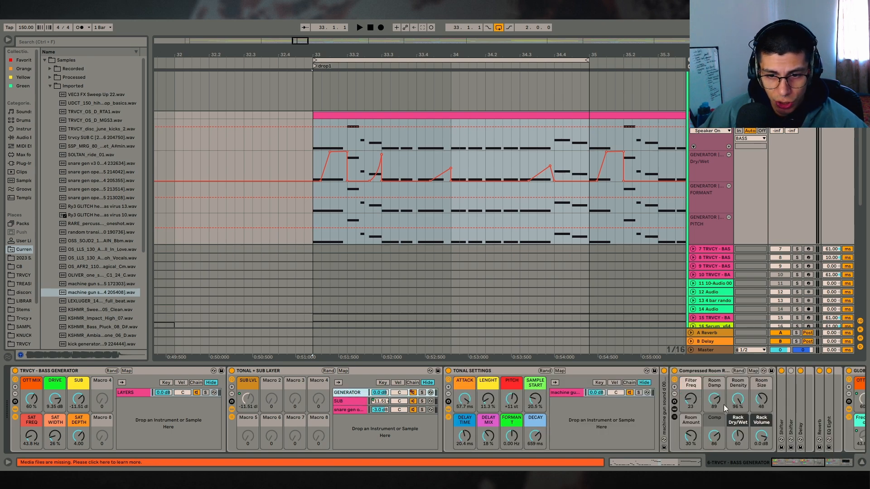
click(804, 459)
double_click(439, 410)
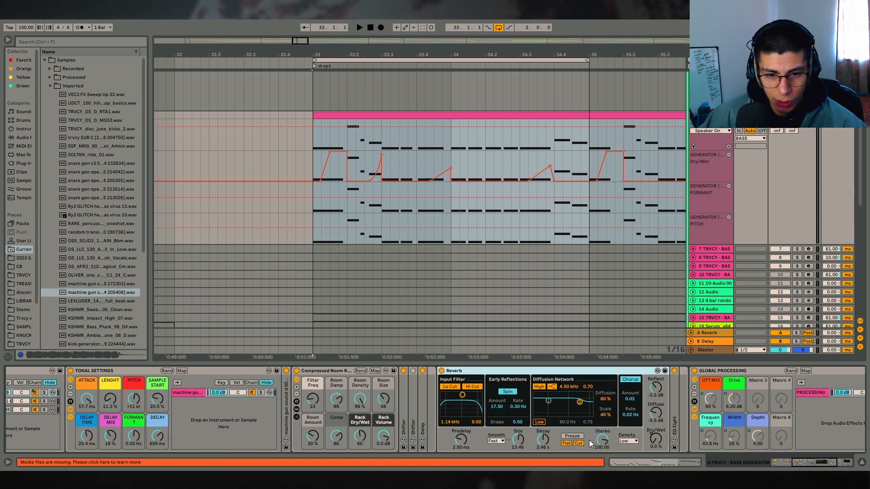
click(658, 438)
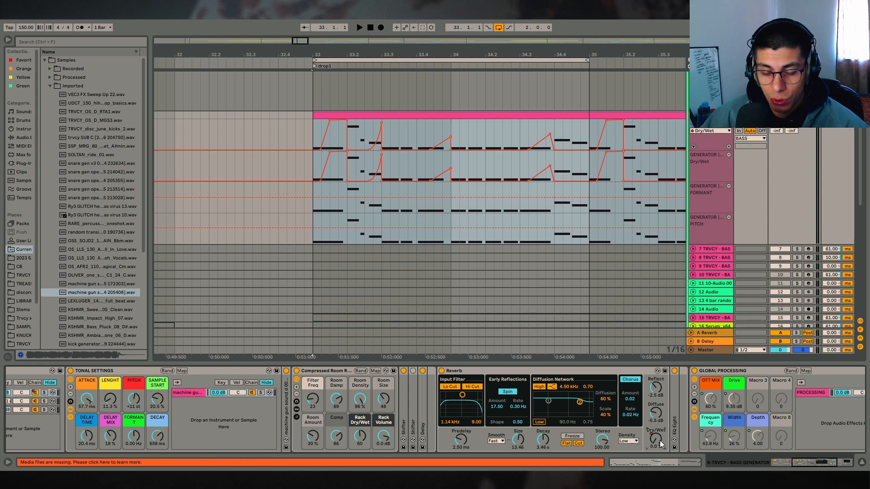
- Play the drop1 clip with the GENERATOR chain's Reverb on and again with it bypassed, and reactivate the Reverb
key(space)
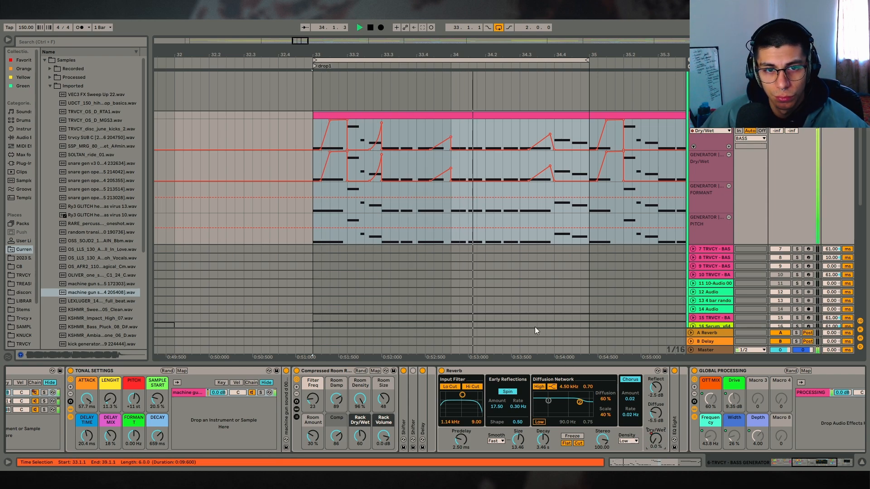
key(space)
click(278, 127)
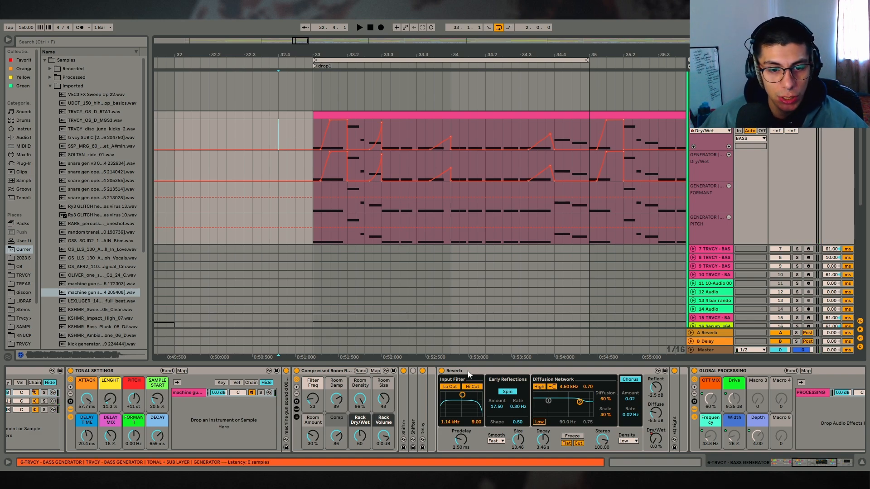
click(441, 371)
key(space)
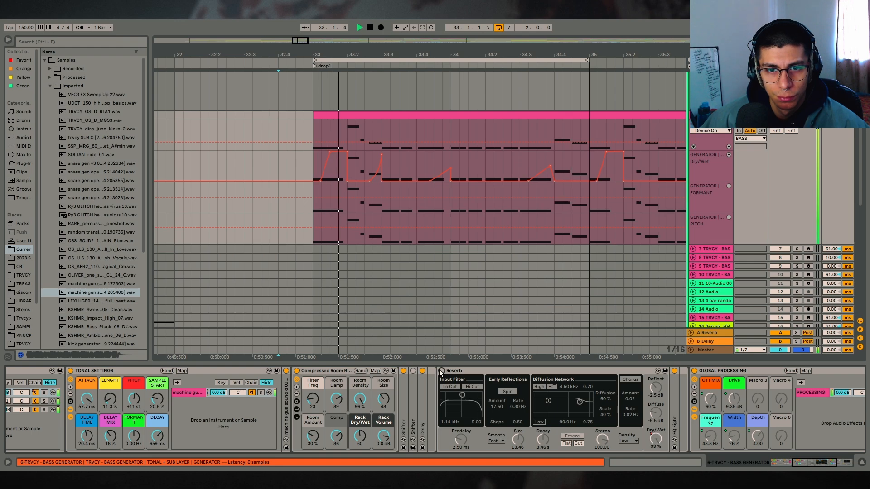
click(295, 119)
key(space)
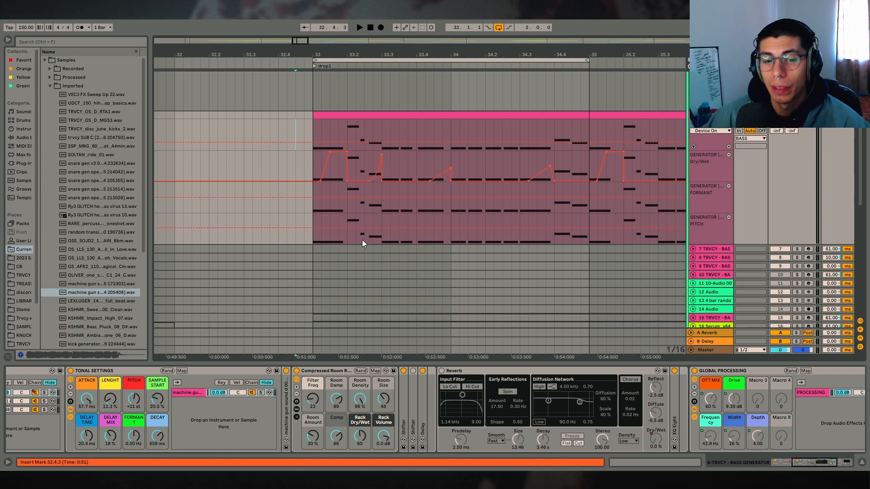
click(442, 370)
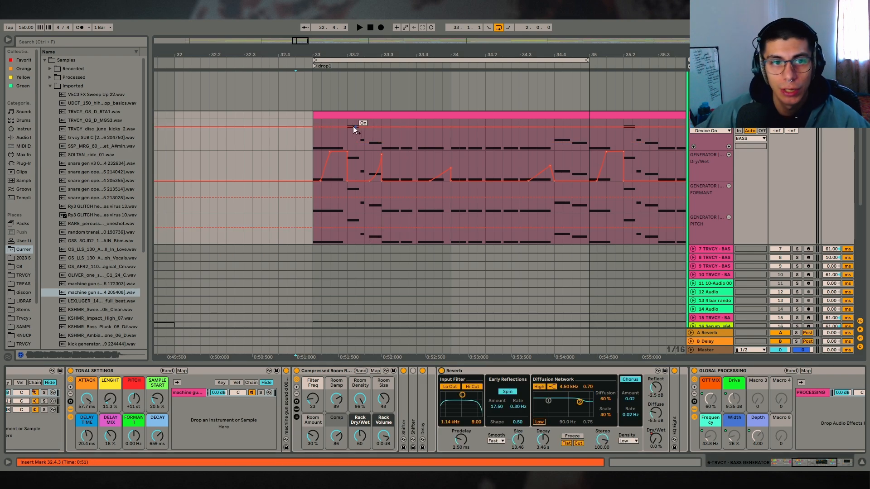
click(353, 129)
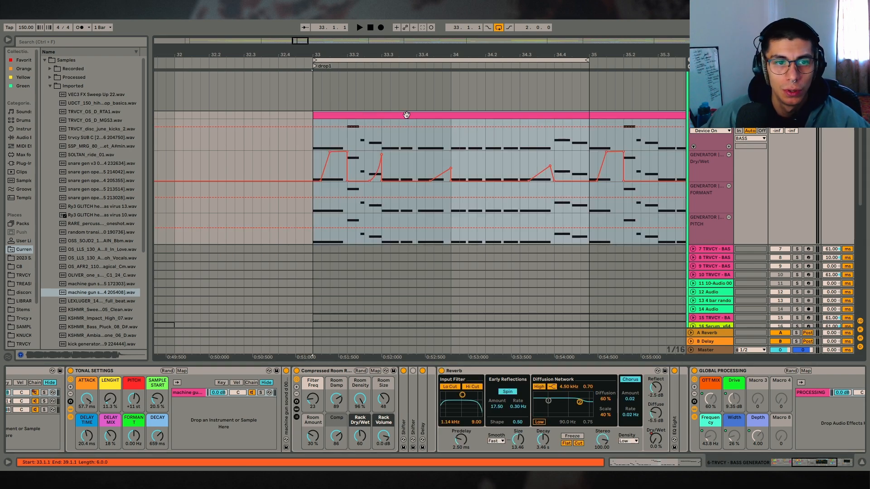
- Clear the solo of track 6 and play the drop in the full mix with the Reverb off and on again
click(441, 371)
key(s)
key(space)
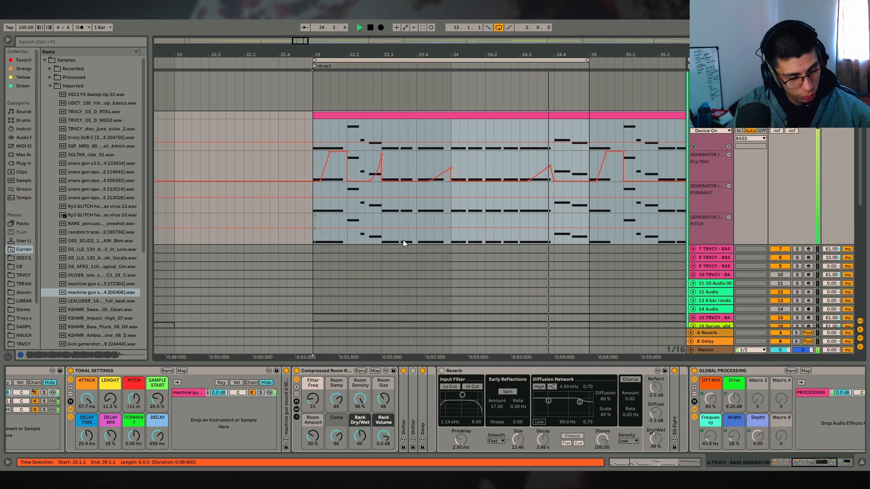
key(space)
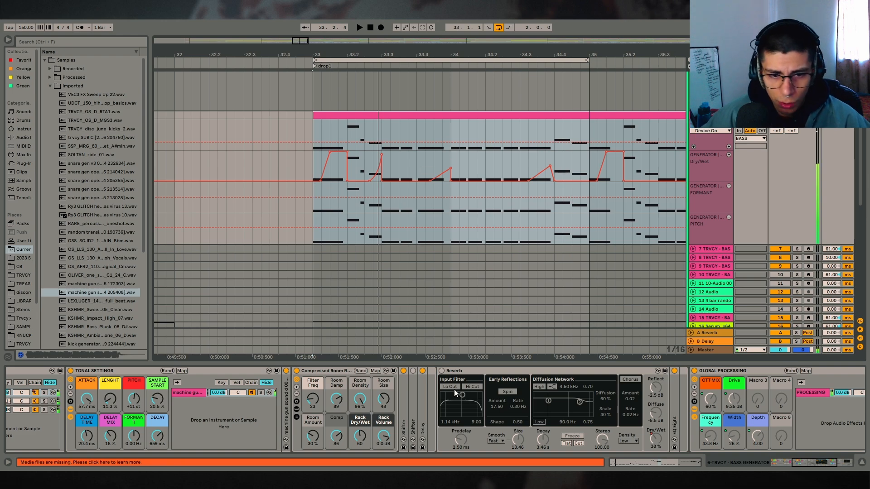
key(space)
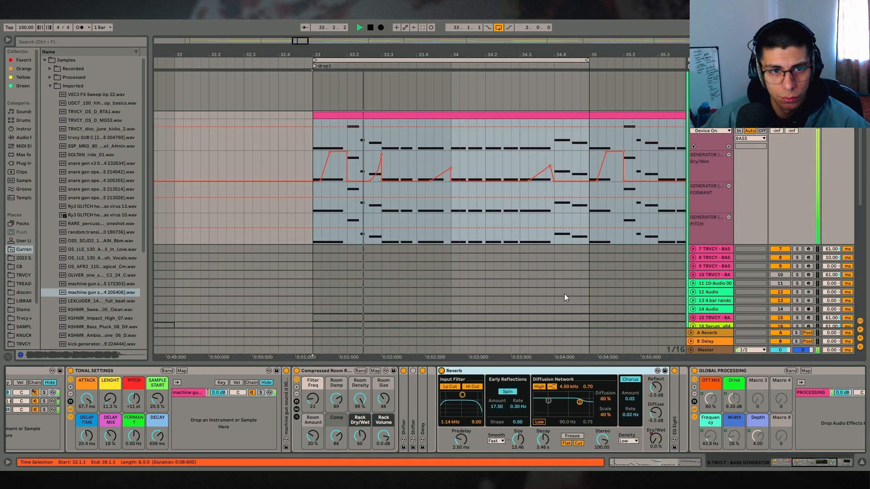
drag(525, 55, 389, 36)
key(space)
click(230, 146)
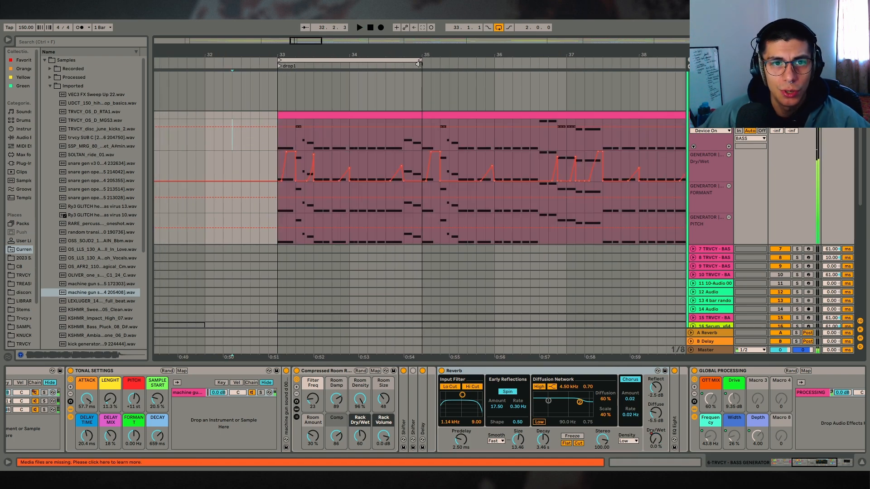
- Extend the loop from bar 33 to a length of 5.2.2 and play the drop from 36.3.1
drag(278, 136, 590, 104)
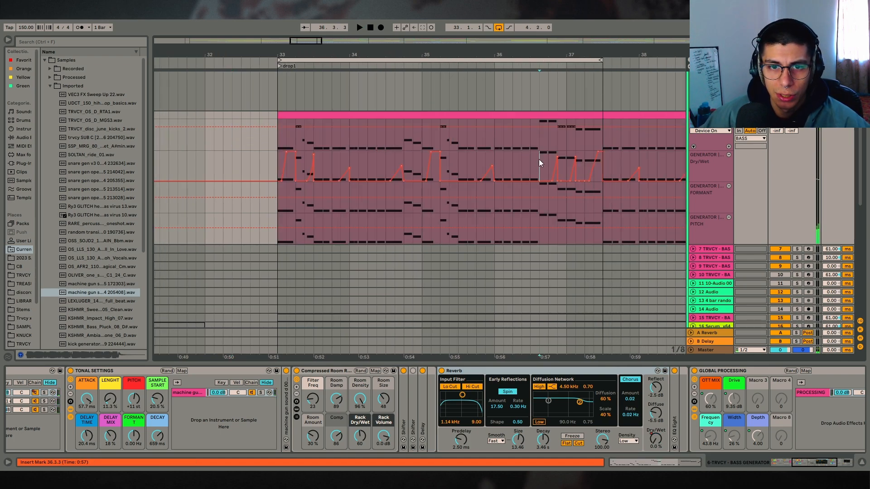
drag(539, 159, 619, 157)
drag(601, 61, 684, 60)
click(531, 103)
key(space)
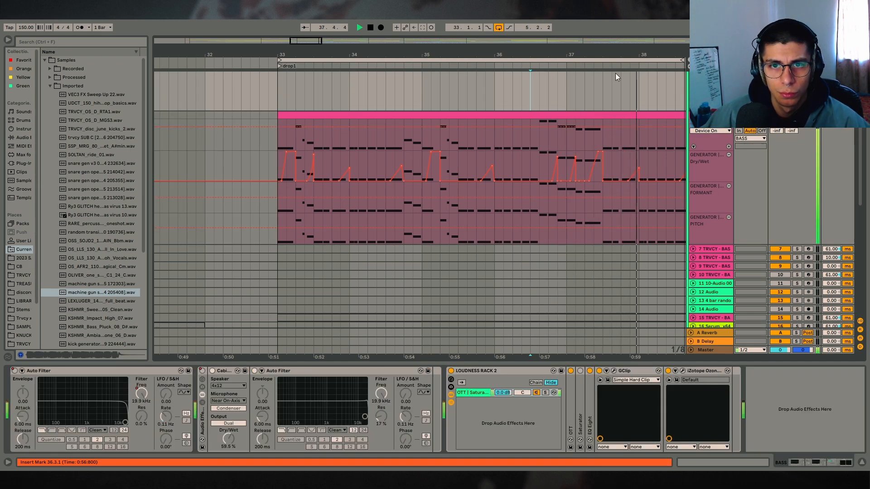
key(space)
- Select the time range from 37.2.1 to 37.3.1 in the drop1 clip of track 6
drag(614, 54, 530, 53)
drag(502, 143, 518, 113)
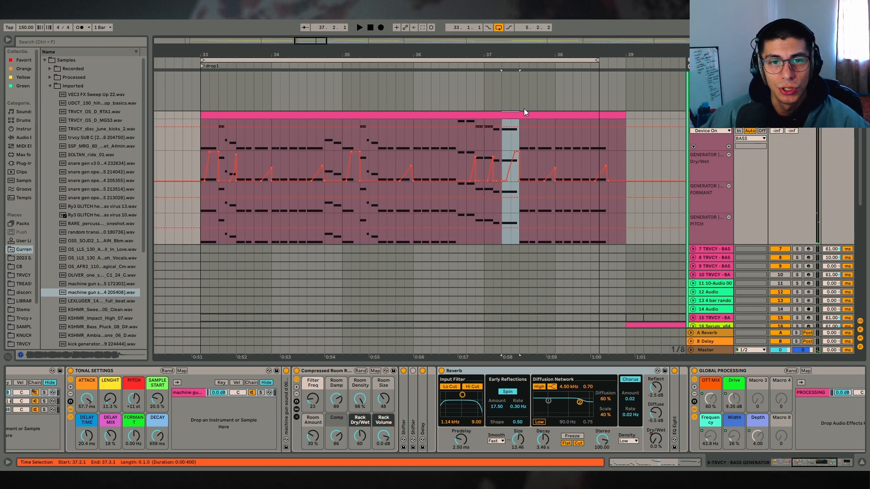
drag(505, 54, 513, 66)
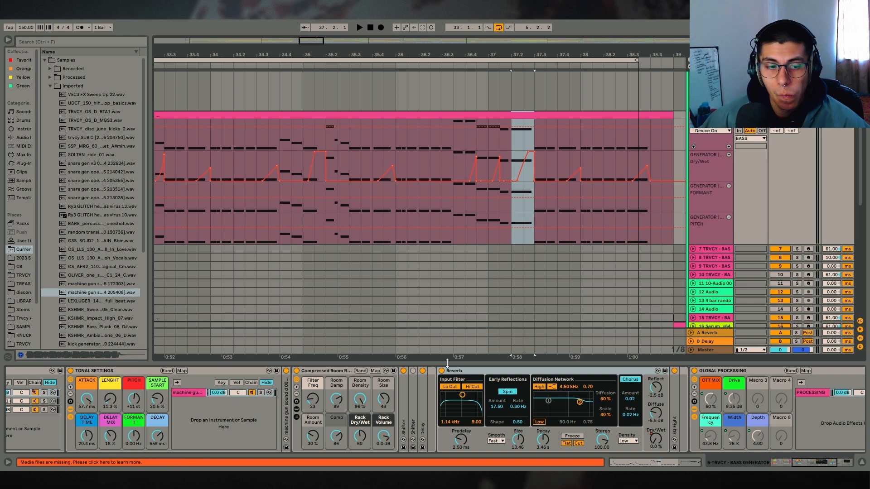
- Collapse the Reverb and the TONAL SETTINGS rack in the GENERATOR chain
double_click(481, 366)
drag(808, 461, 801, 461)
click(247, 372)
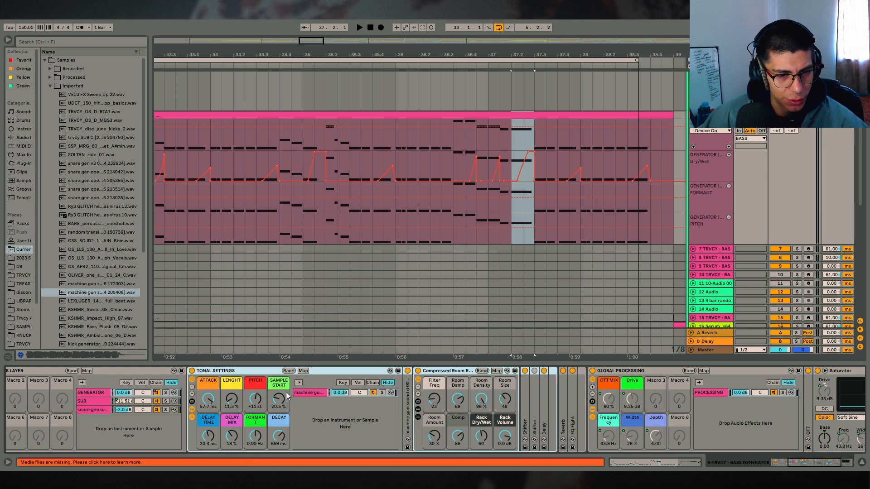
double_click(244, 370)
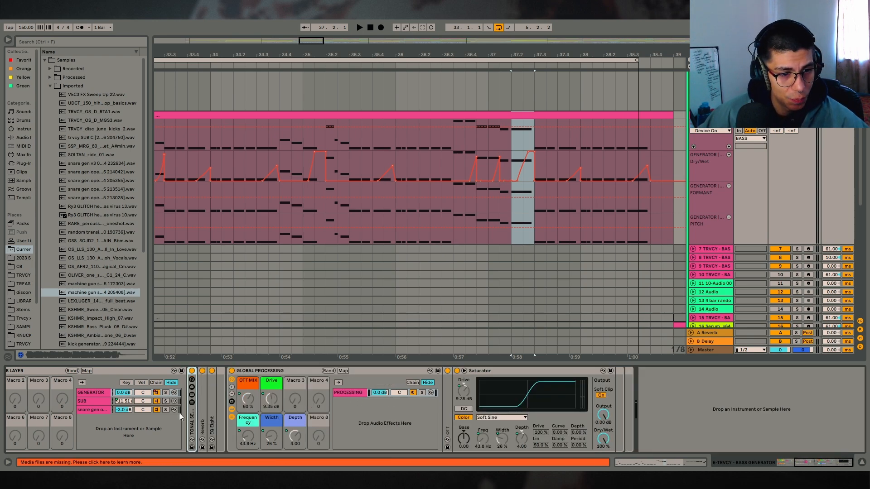
- Compare the devices of the SUB, snare gen operator and GENERATOR chains, and expand the GENERATOR chain's Reverb
click(93, 400)
click(102, 410)
click(96, 401)
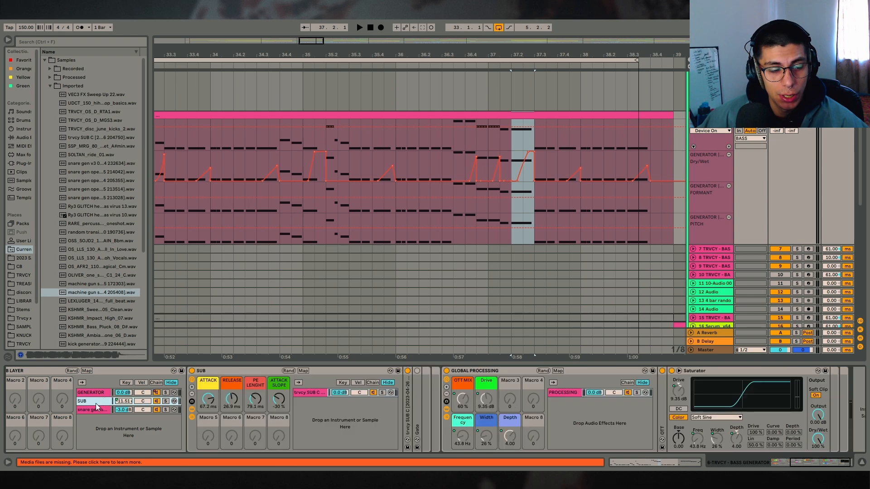
click(108, 410)
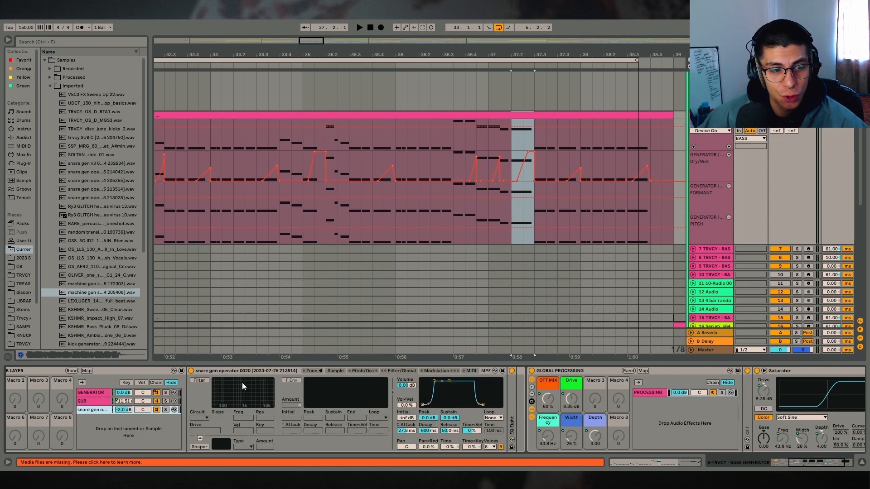
click(108, 393)
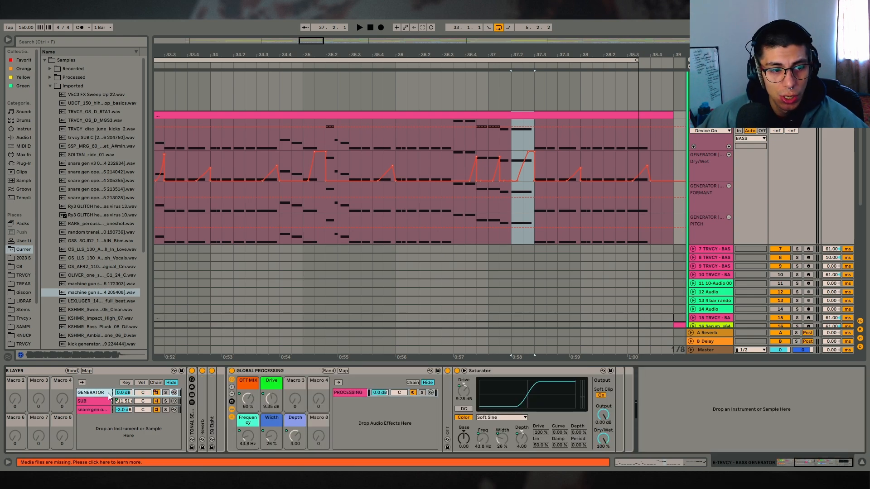
double_click(203, 403)
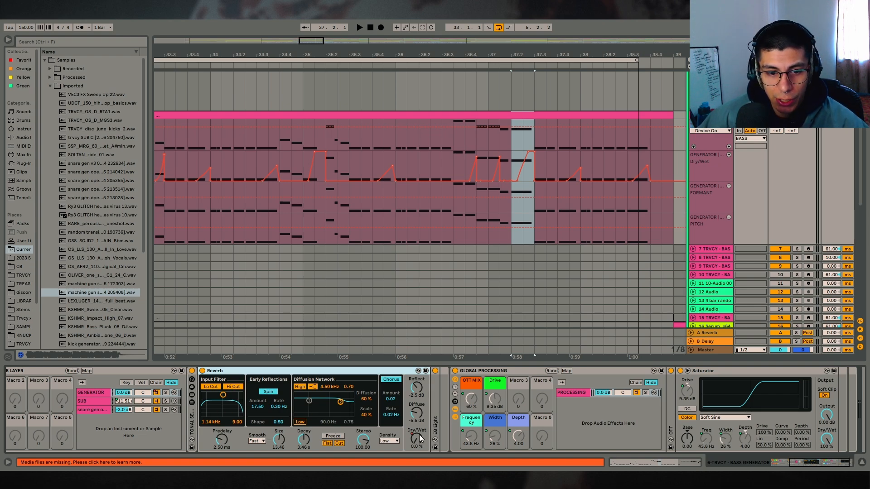
- Review the SUB and snare gen operator chains again and examine the OTT device in GLOBAL PROCESSING, collapsing it when finished
click(89, 401)
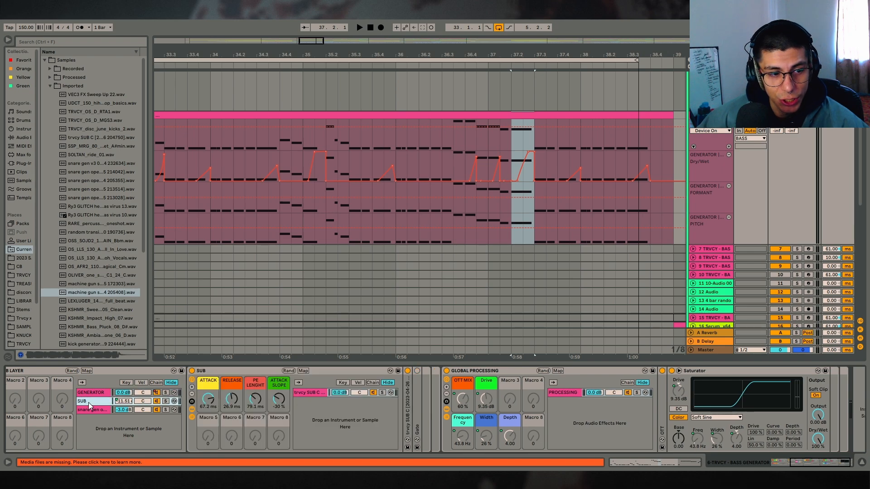
click(91, 409)
click(94, 402)
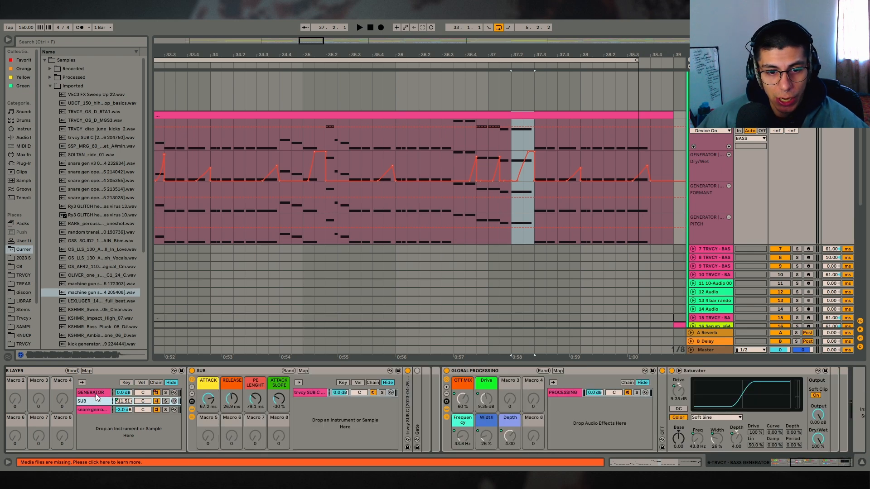
click(491, 371)
double_click(659, 398)
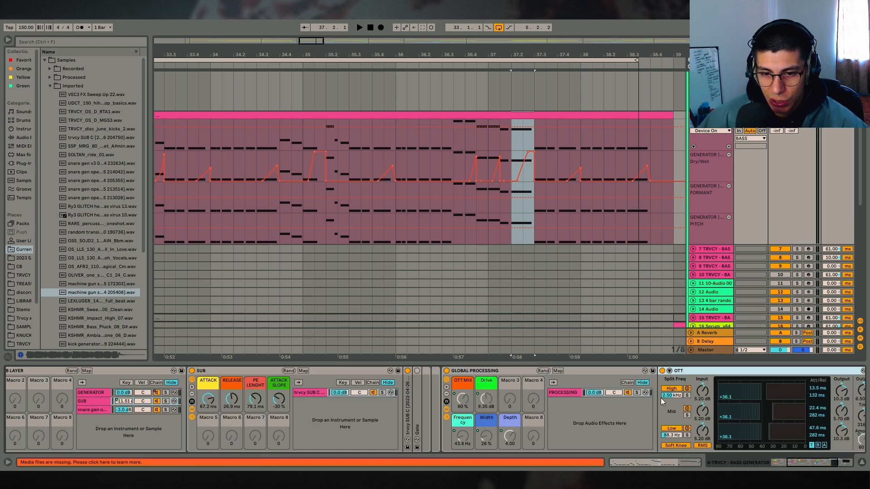
double_click(692, 373)
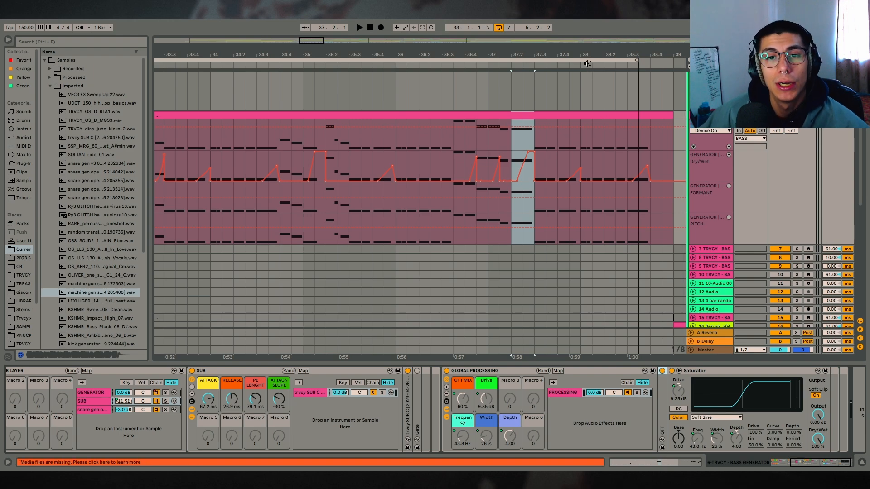
drag(564, 50, 543, 36)
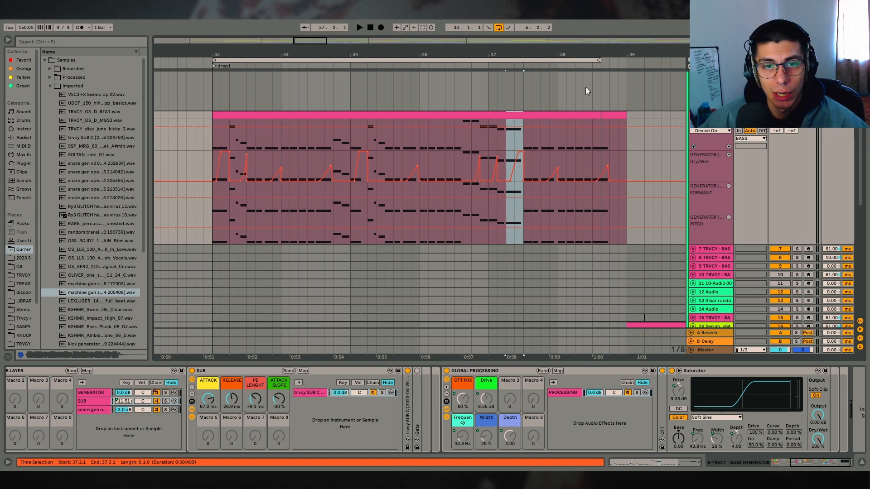
- Extend the arrangement loop's end to 39.1.1, play the drop1 section briefly and select the bass generator's clip on track 6
drag(598, 59, 625, 60)
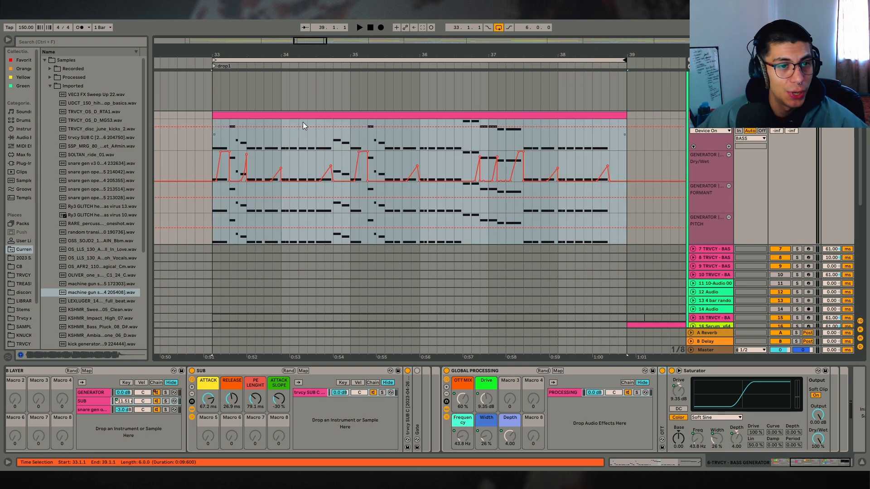
key(space)
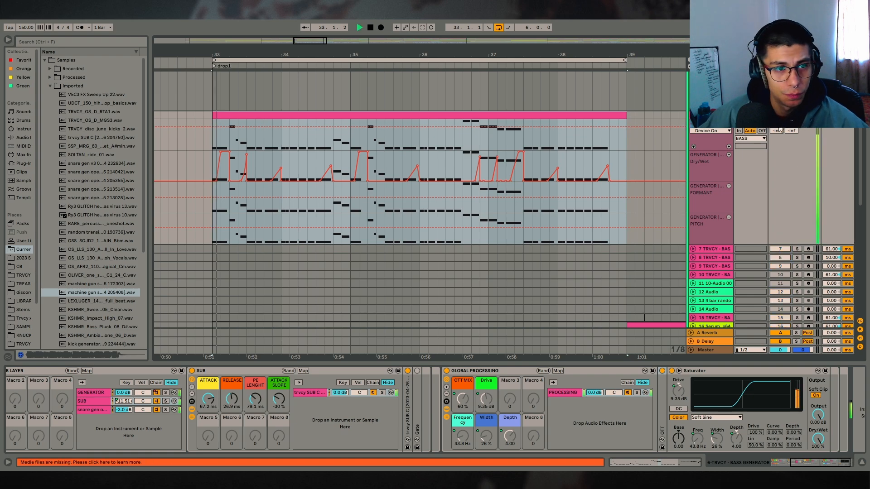
key(space)
click(186, 166)
click(241, 116)
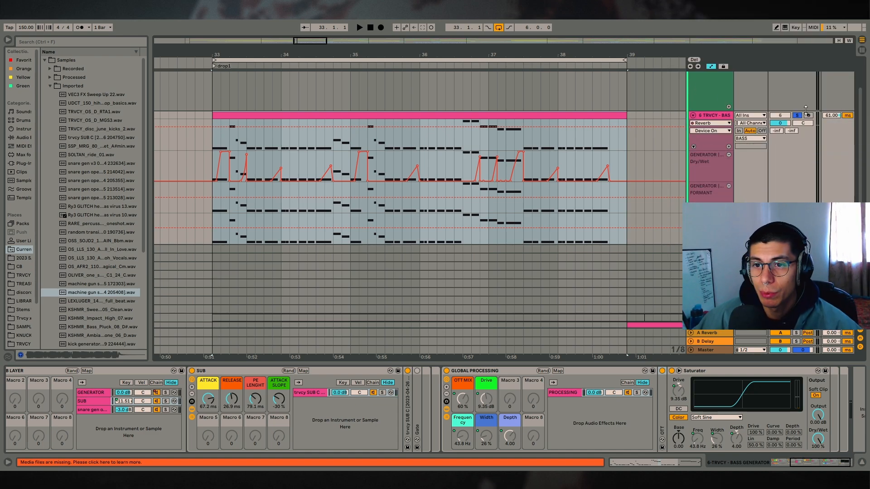
- Open the notes of track 6's drop1 clip, enlarge the note editor and zoom in around 1.3.3
drag(831, 116, 829, 129)
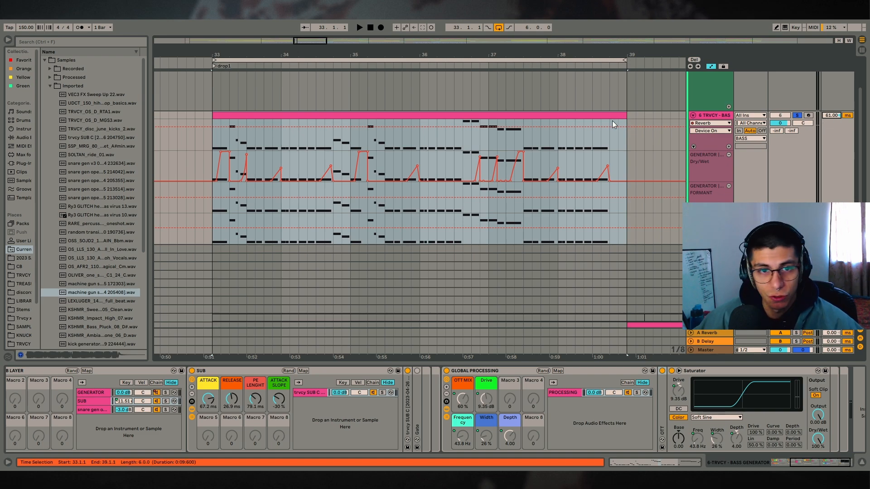
double_click(449, 115)
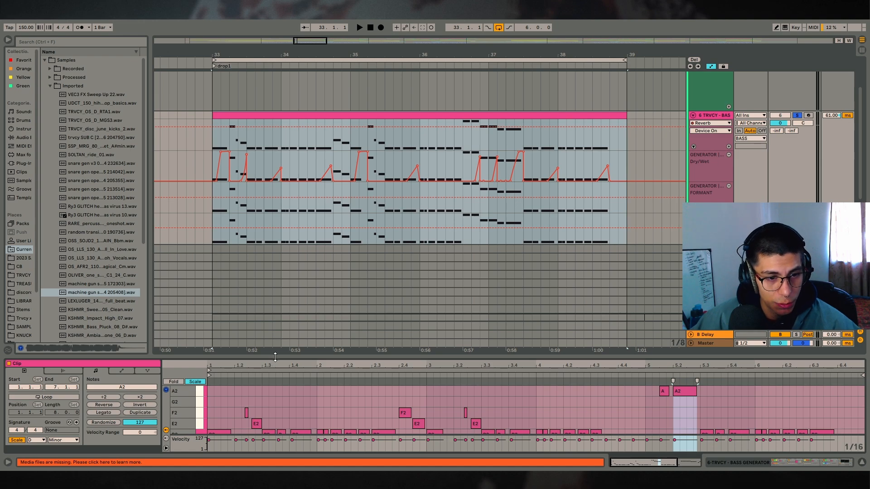
drag(275, 362, 337, 272)
click(415, 309)
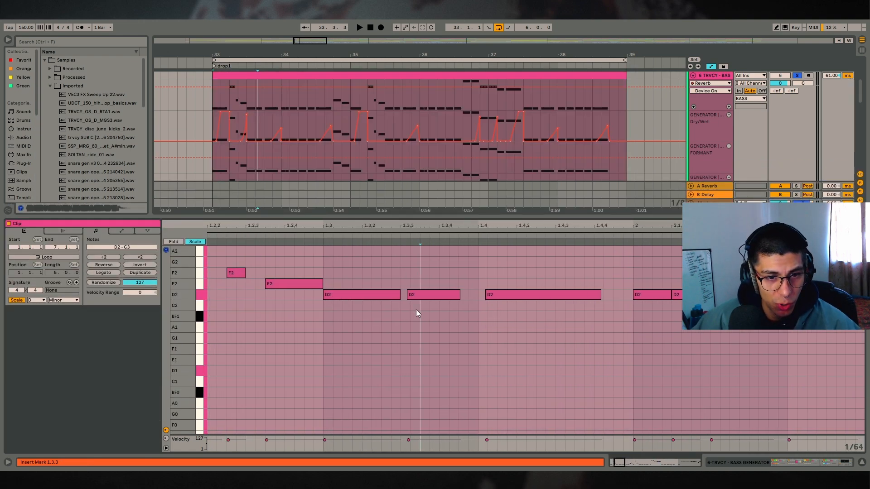
- Examine the individual D2 and F2 notes in the first bar of the clip to check their timing
drag(407, 283, 416, 313)
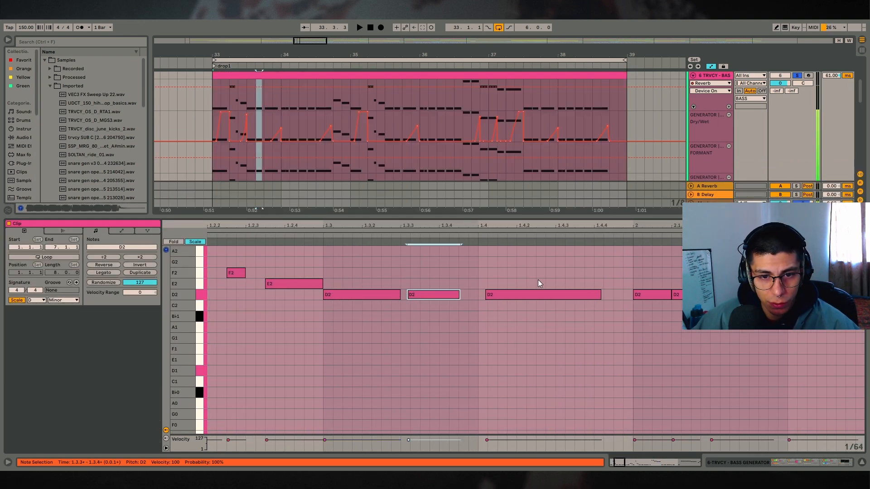
drag(481, 275, 500, 333)
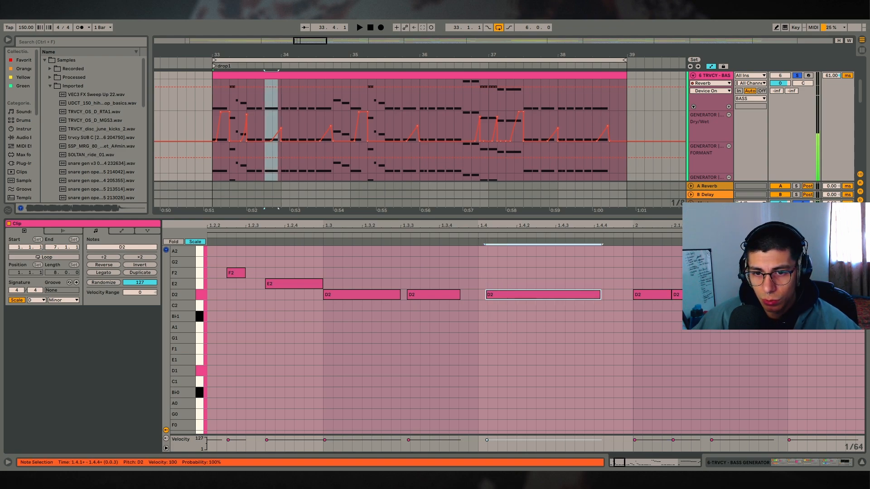
drag(663, 223, 324, 280)
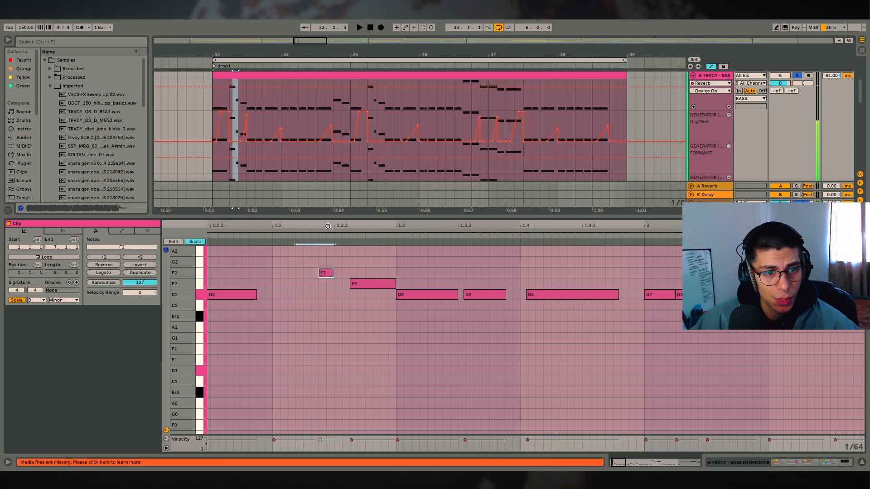
drag(329, 225, 274, 228)
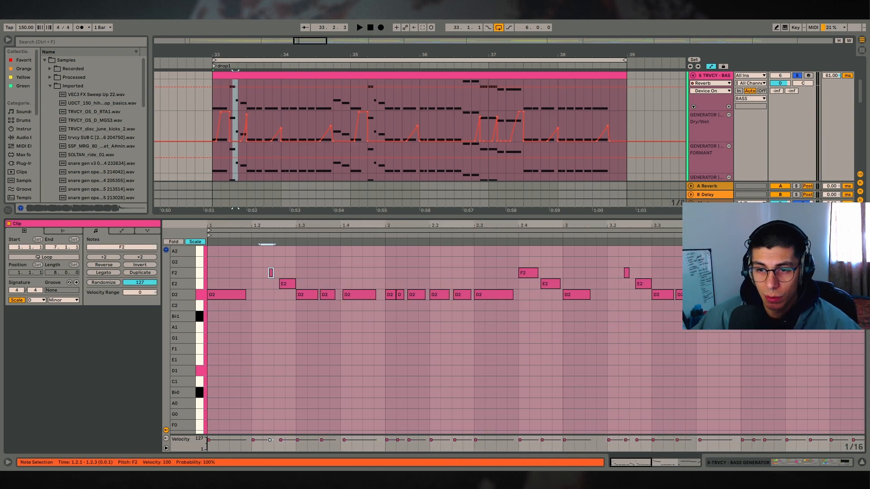
- Shrink the note editor, reset track 6's delay to 0.00 ms, and play the clip with the track unsoloed and active
drag(787, 217, 788, 338)
double_click(834, 76)
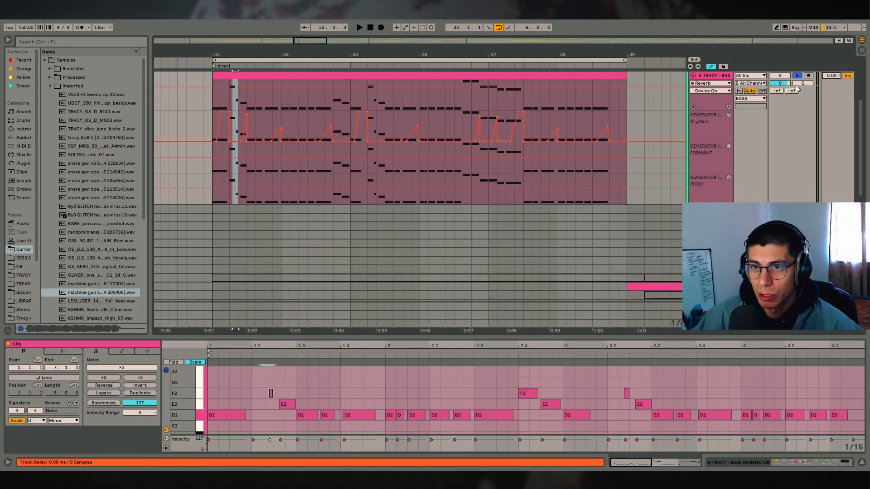
click(796, 75)
click(786, 76)
click(220, 74)
key(space)
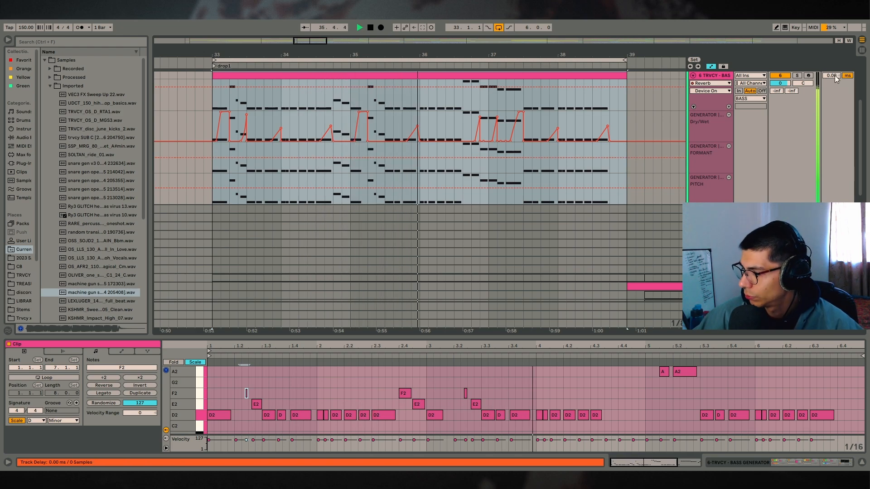
- Set track 6's delay back to 61.00 ms and play the loop to compare the timing
key(space)
drag(834, 75, 830, 76)
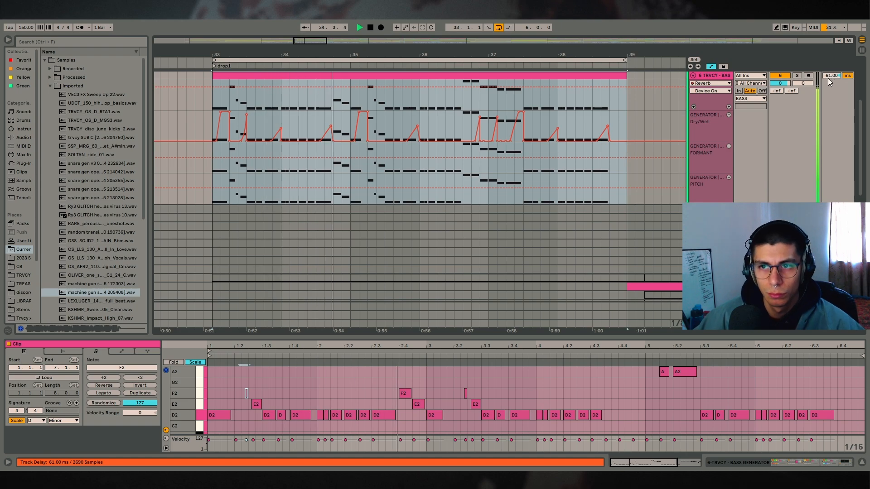
key(space)
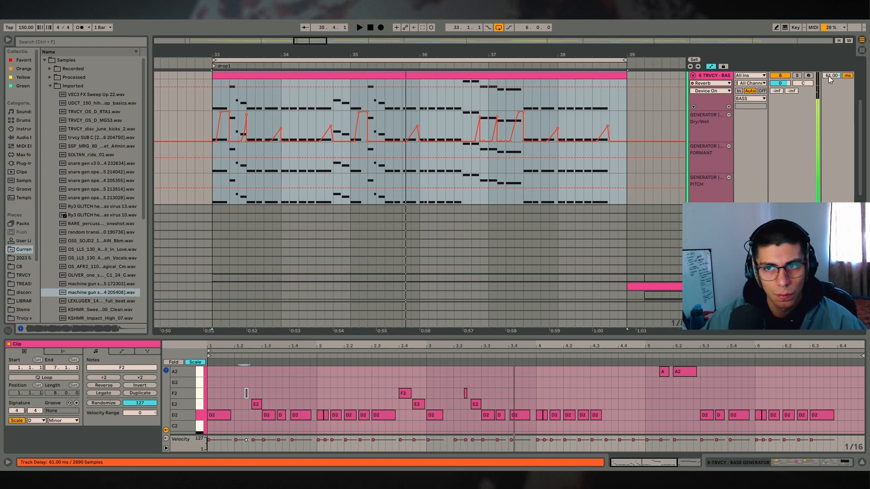
- Search Windows for Paint and switch to it with a blank canvas
click(644, 194)
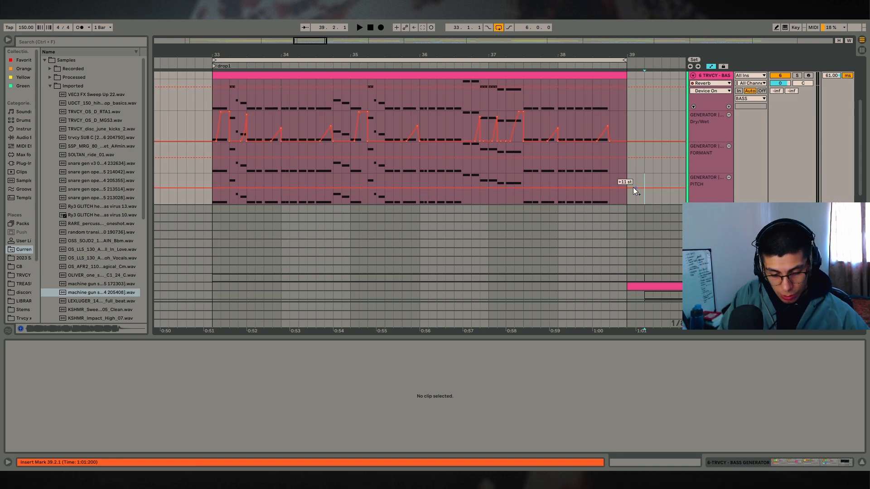
key(super)
text(paint)
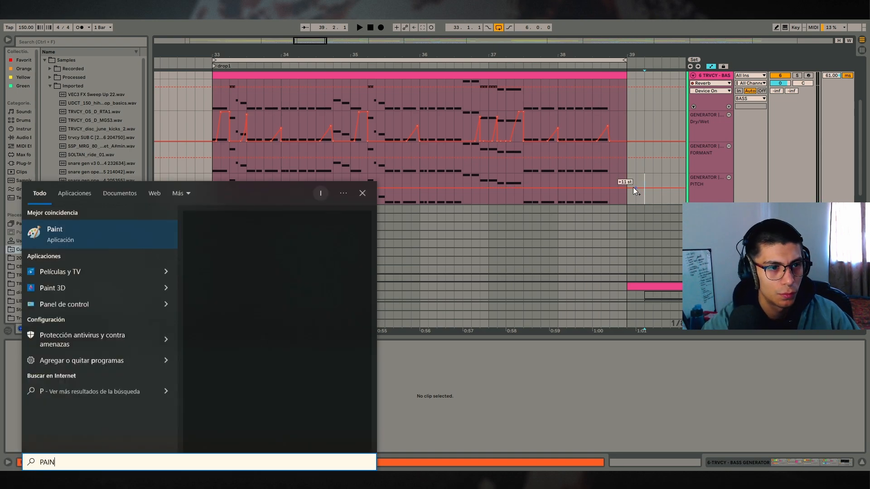
key(Return)
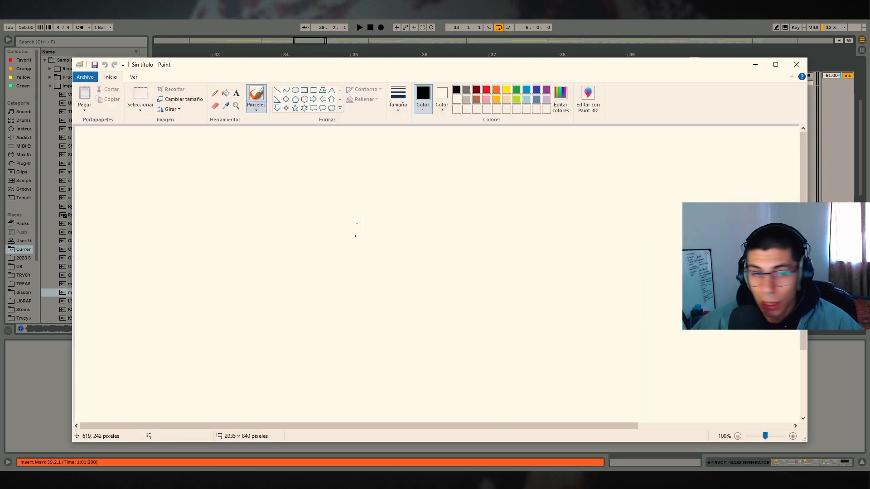
- Brush two short decaying spike waveforms side by side on the upper canvas, undoing the trial strokes below them
mouse_move(307, 182)
mouse_down()
mouse_move(305, 174)
mouse_move(310, 243)
mouse_move(327, 222)
mouse_up()
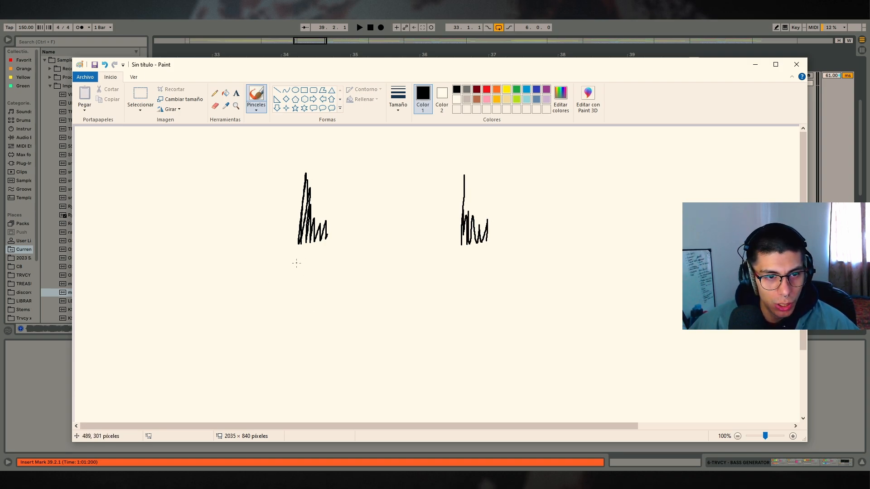
drag(281, 231, 311, 301)
key(ctrl+z)
drag(317, 243, 313, 296)
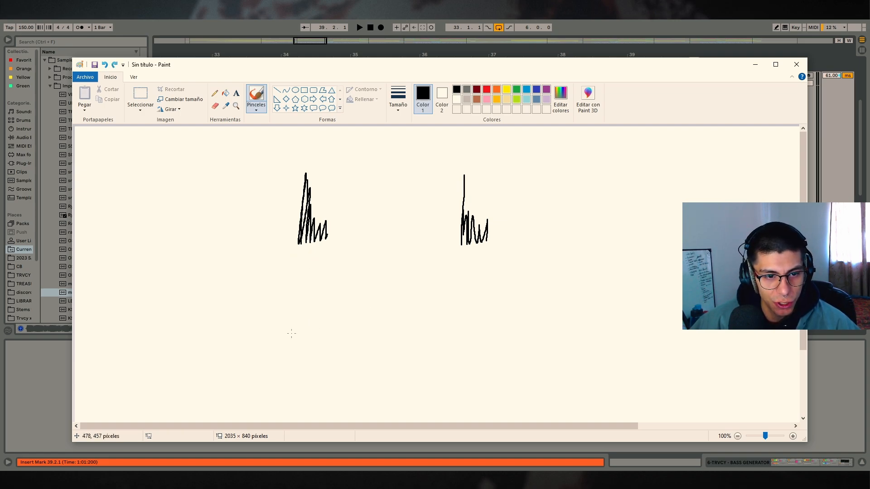
- Draw two longer waveforms with a gradual attack and sustained peaks beneath the spike waveforms
mouse_move(291, 334)
mouse_down()
mouse_move(335, 335)
mouse_move(351, 325)
mouse_up()
mouse_move(366, 312)
mouse_down()
mouse_move(383, 317)
mouse_move(408, 299)
mouse_move(414, 335)
mouse_up()
mouse_move(489, 336)
mouse_down()
mouse_move(516, 317)
mouse_move(540, 317)
mouse_move(558, 341)
mouse_up()
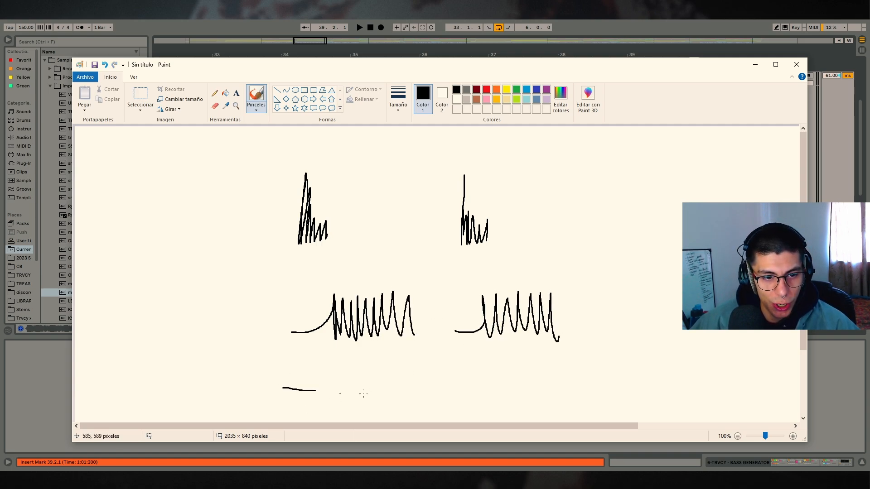
- Sketch trial note dashes under the waveforms, mark them with an arrow and an ellipse, and undo these drawings
key(ctrl+z)
key(ctrl+z)
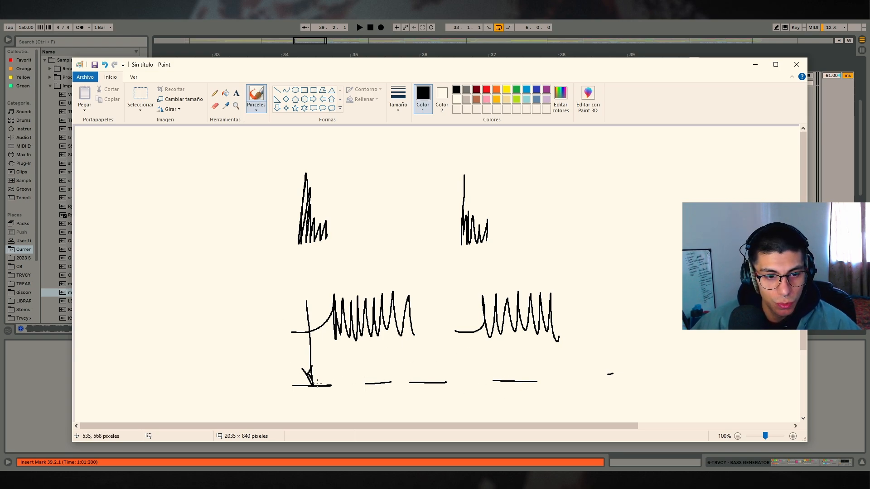
key(ctrl+z)
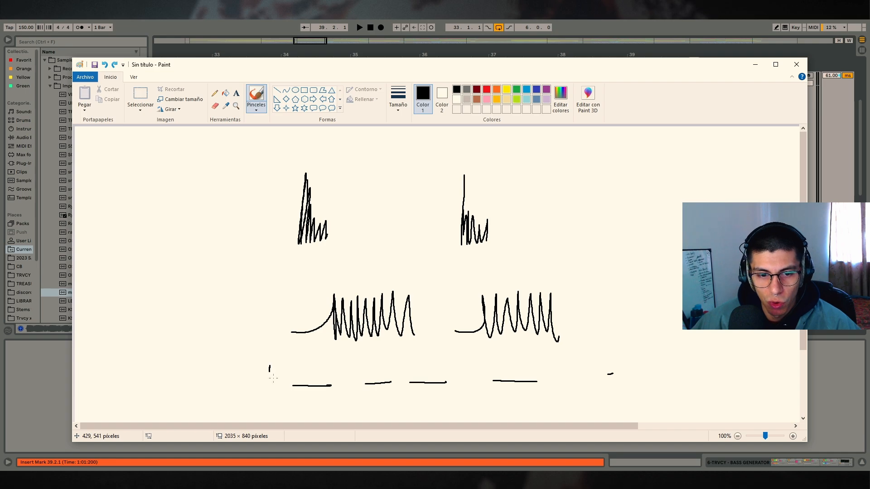
mouse_move(273, 377)
mouse_down()
mouse_move(283, 364)
mouse_move(270, 376)
mouse_up()
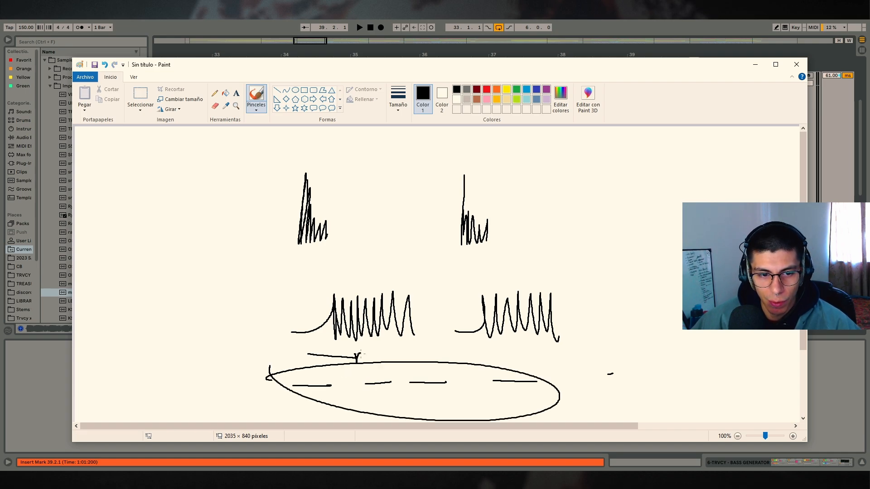
key(ctrl+z)
key(ctrl+z)
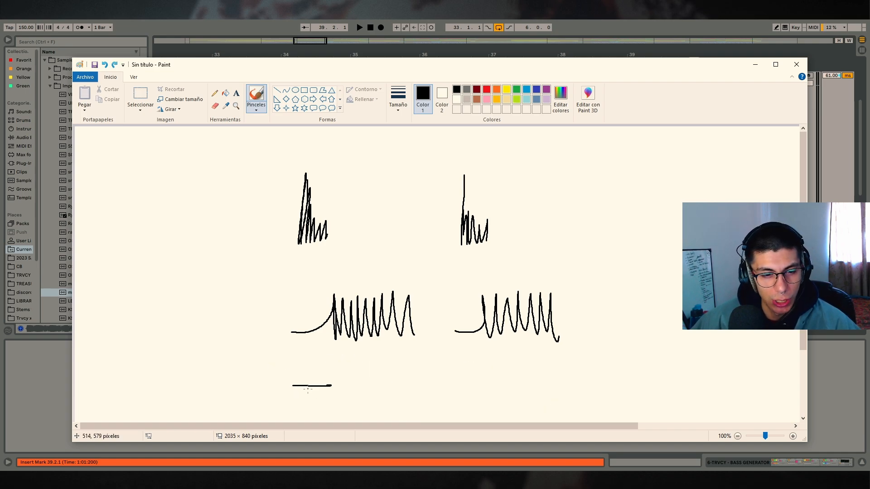
- Draw a row of four note dashes starting further along under the waveforms, and undo the line connecting a waveform to them
drag(316, 379, 383, 383)
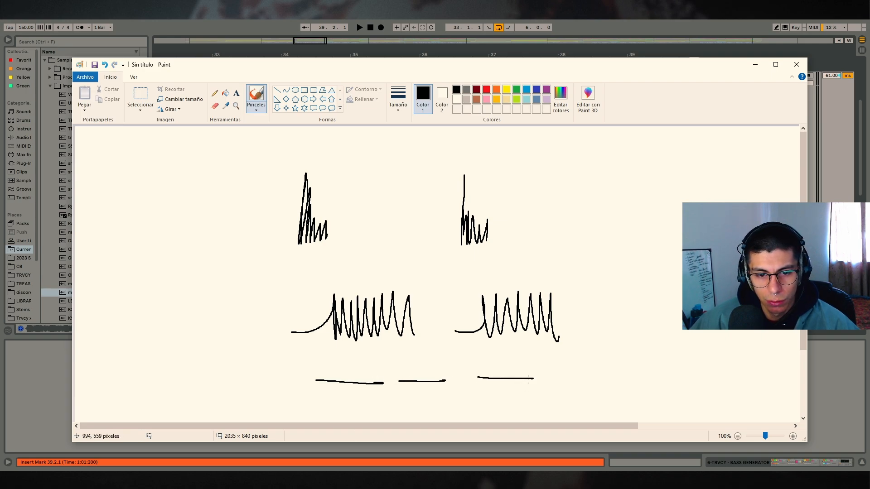
drag(484, 325, 467, 372)
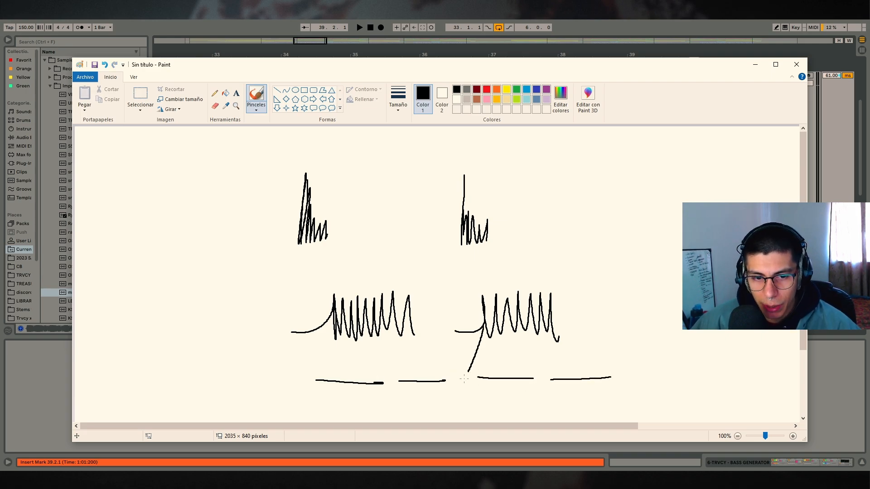
key(ctrl+z)
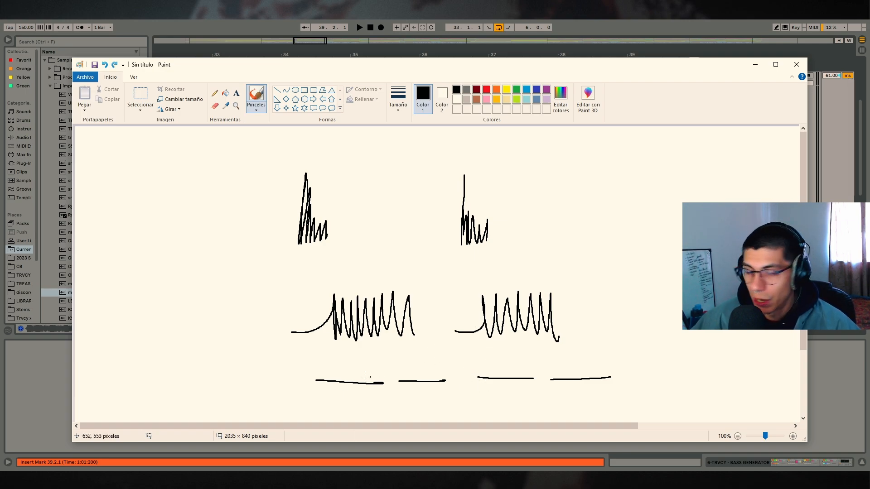
- Circle the note dashes one after another, and undo all the circles
drag(335, 397, 323, 363)
drag(391, 367, 386, 379)
mouse_move(475, 368)
mouse_down()
mouse_move(466, 368)
mouse_move(472, 376)
mouse_up()
drag(537, 376, 613, 377)
key(ctrl+z)
key(ctrl+z)
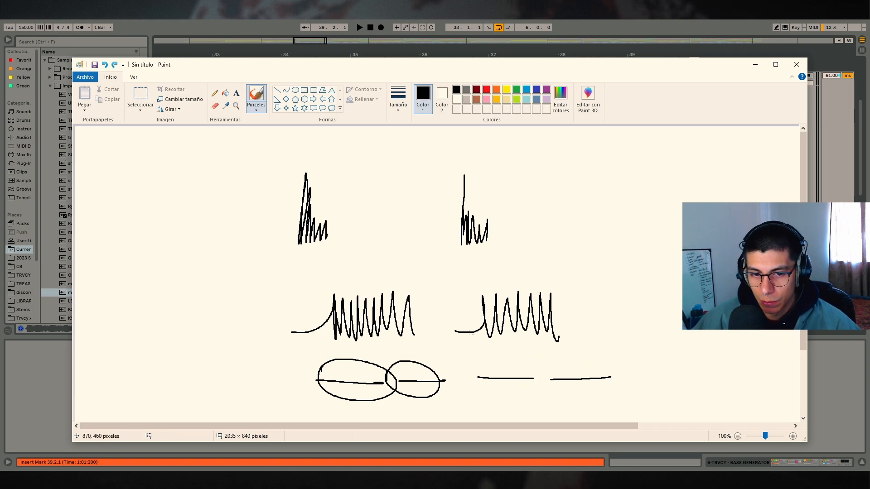
key(ctrl+z)
key(ctrl+z)
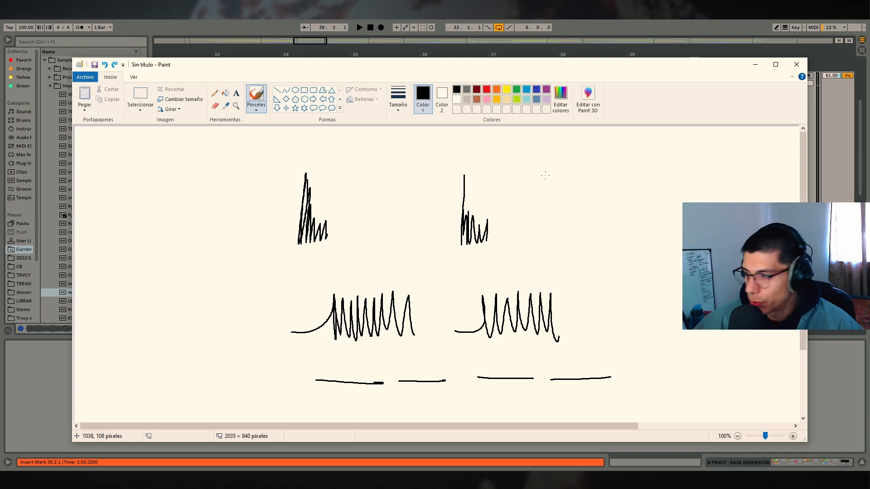
- Switch back to Ableton Live, select track 6's drop1 clip and bring the SUB and BASS groups above it into view
click(518, 30)
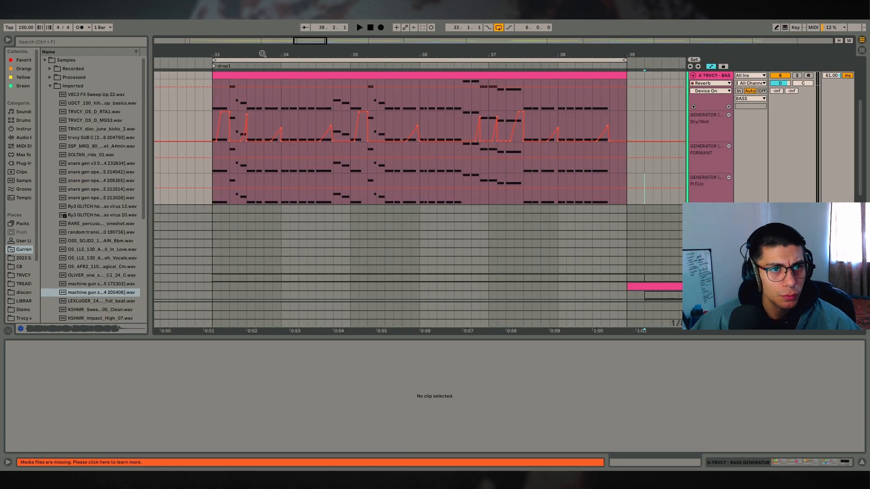
drag(263, 53, 333, 68)
scroll(543, 223, up, 3)
click(322, 137)
scroll(556, 177, up, 2)
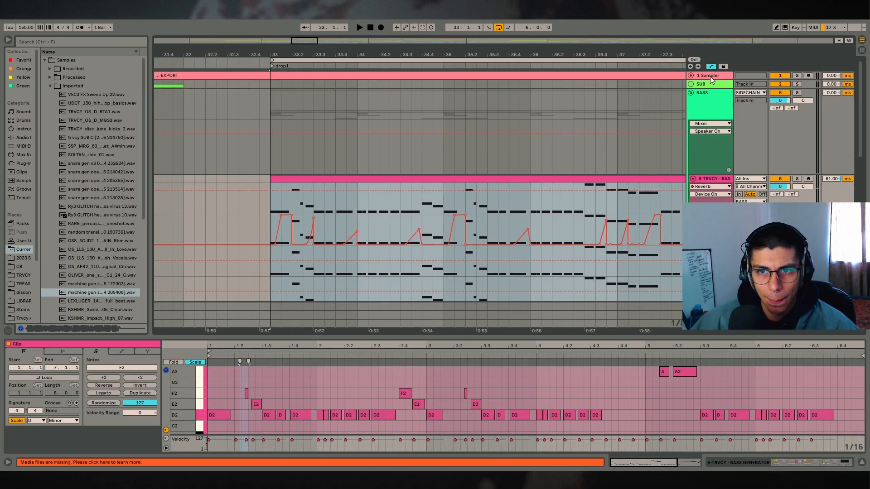
double_click(780, 93)
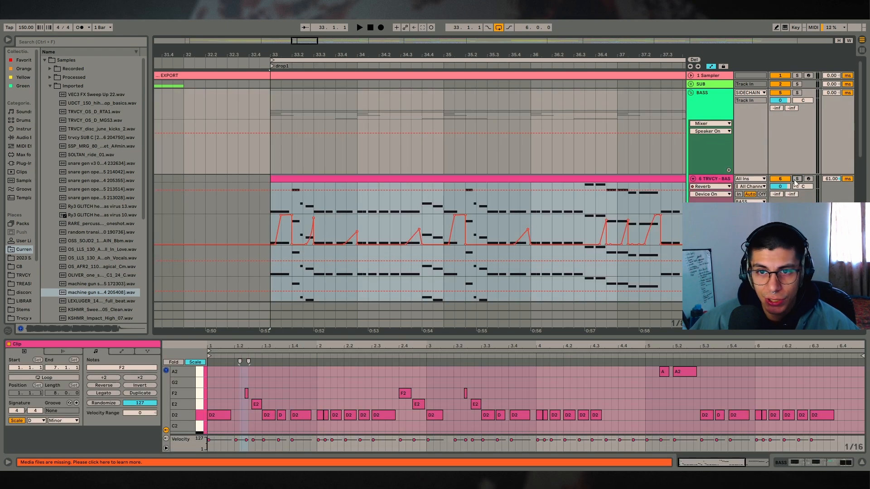
- Hide the clip detail view, unfold the SUB group to check its tracks, fold it again and select track 6
click(863, 462)
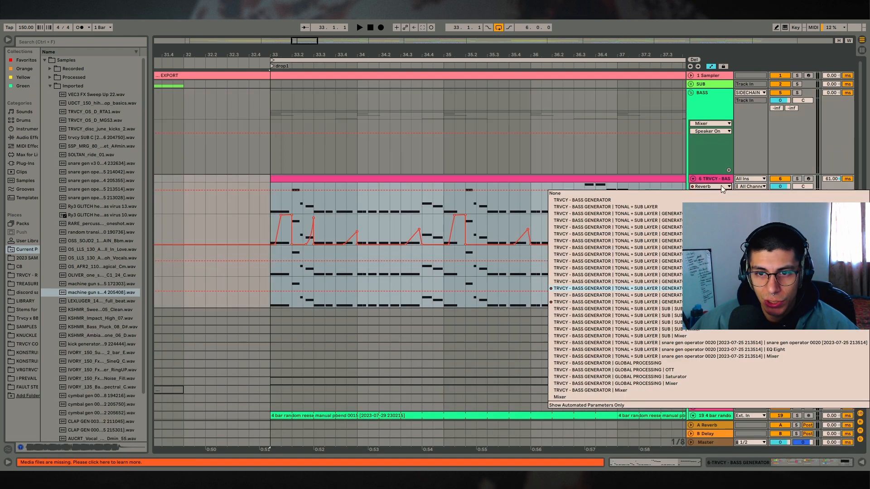
click(690, 84)
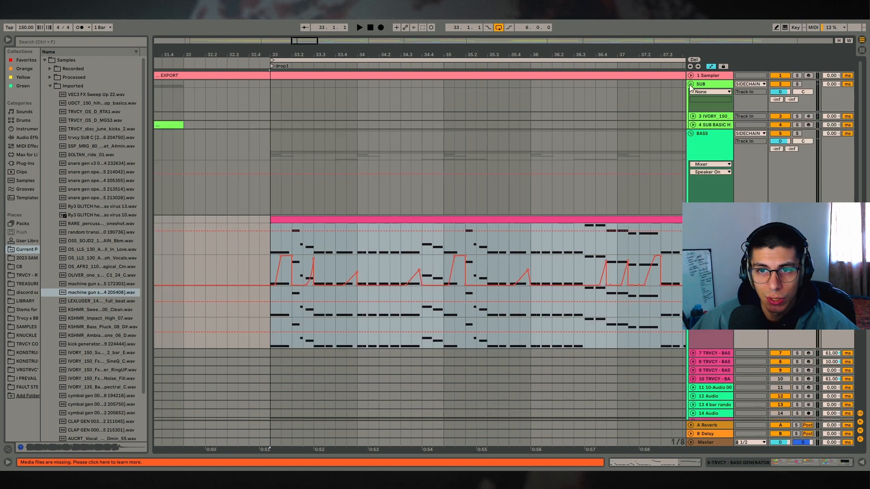
click(690, 85)
click(715, 179)
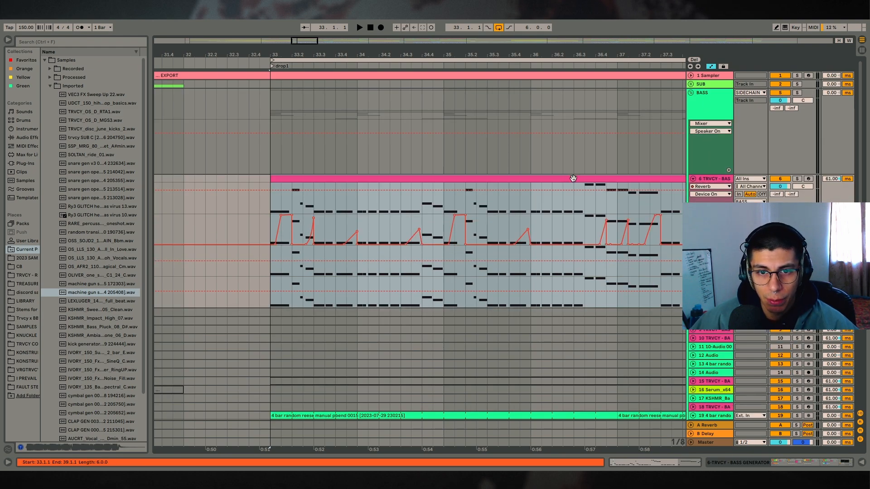
- Show track 6's devices, examine the trvcy SUB C sample inside the SUB rack and fold its sampler again
click(862, 462)
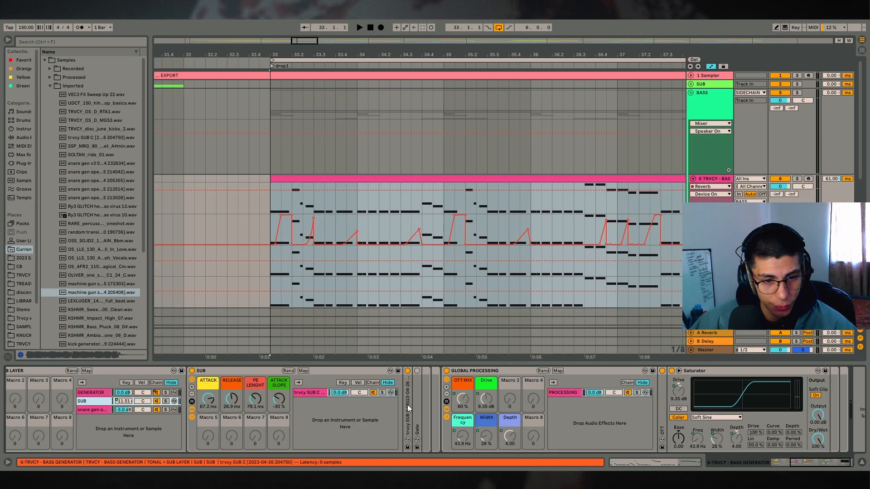
click(307, 393)
click(557, 371)
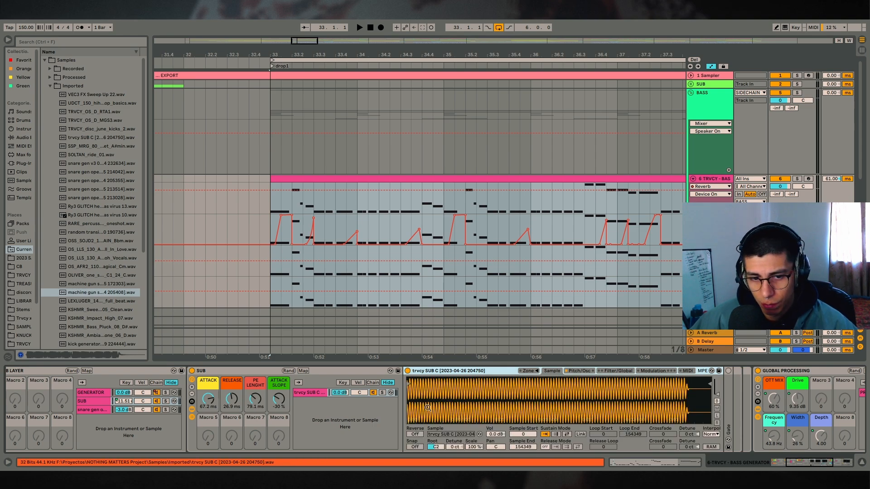
drag(426, 404, 471, 385)
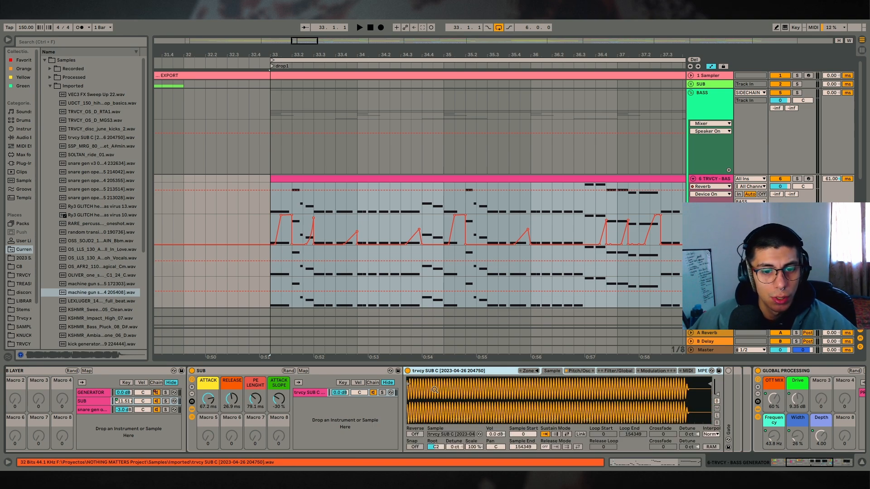
double_click(416, 370)
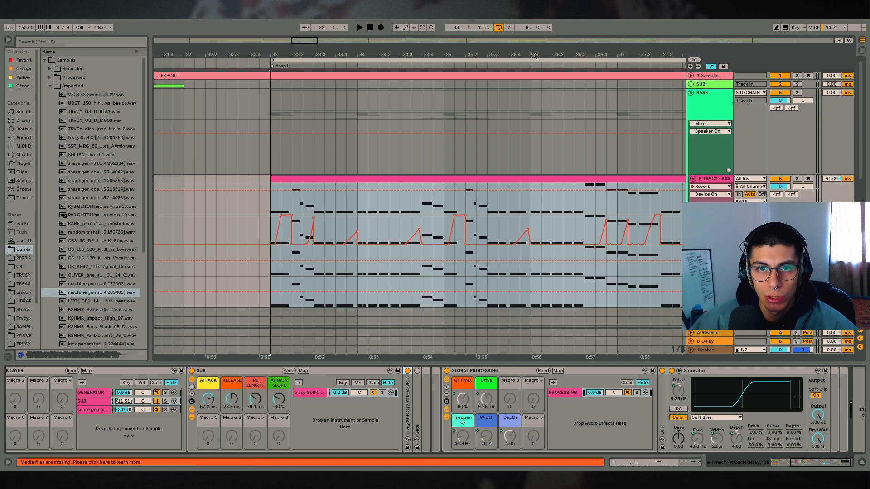
- Hide the device view and look over the tracks below track 6 across drop1
drag(534, 54, 449, 57)
scroll(724, 308, down, 3)
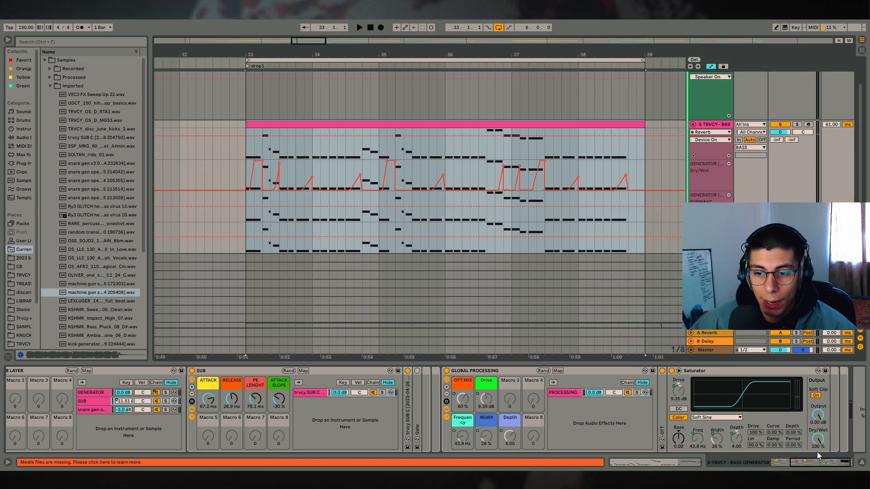
click(860, 465)
scroll(742, 349, down, 6)
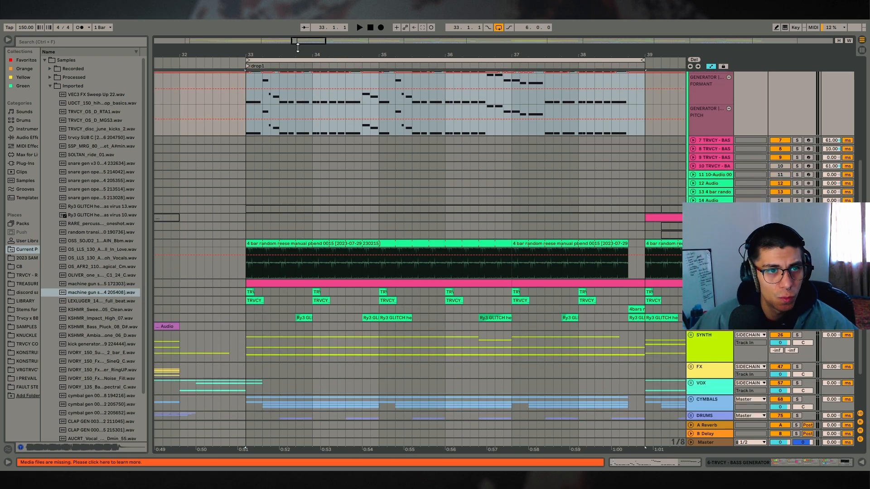
drag(297, 53, 349, 75)
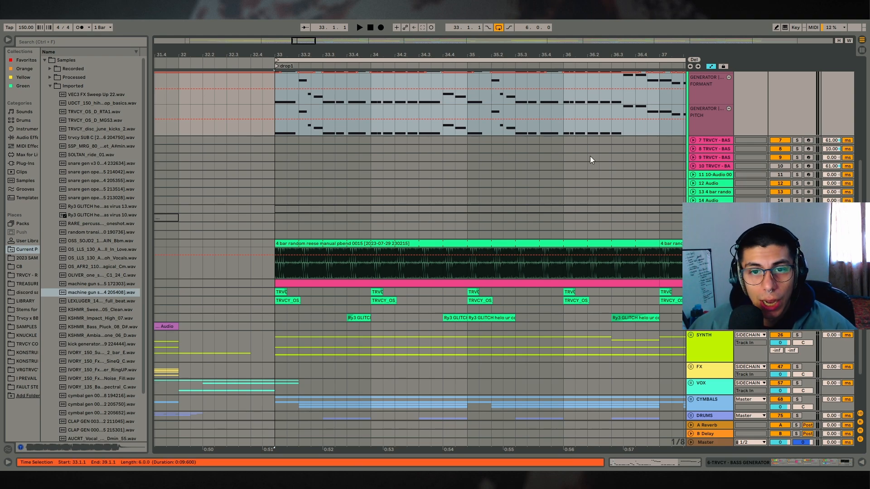
scroll(593, 154, up, 5)
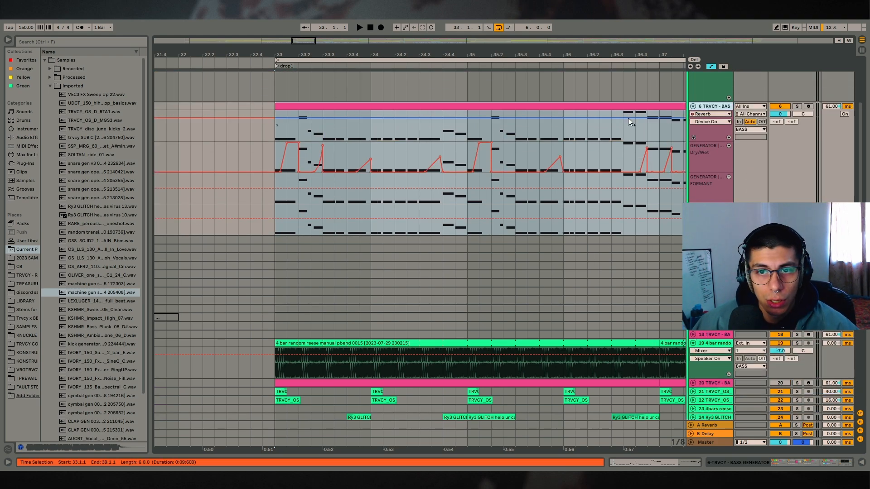
scroll(452, 264, down, 3)
scroll(355, 272, up, 1)
- Select the drop1 reese clip on track 19, solo the track and show its EQ Eight
click(299, 298)
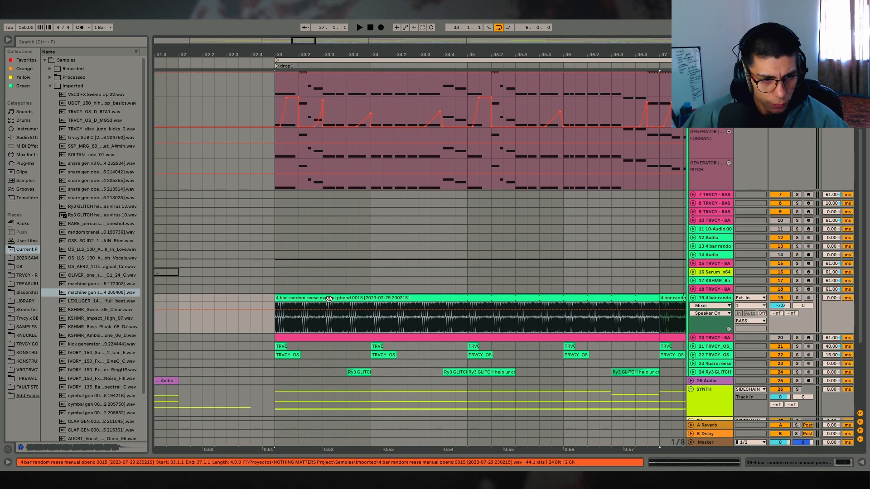
click(796, 298)
click(840, 462)
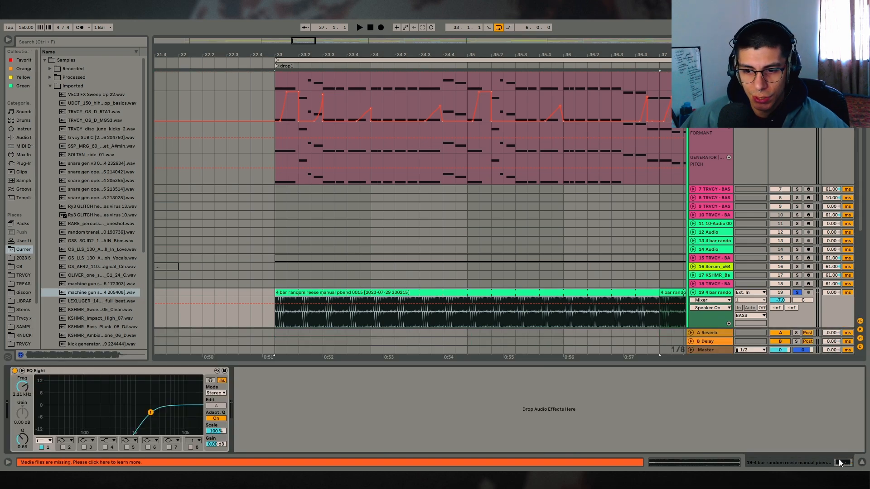
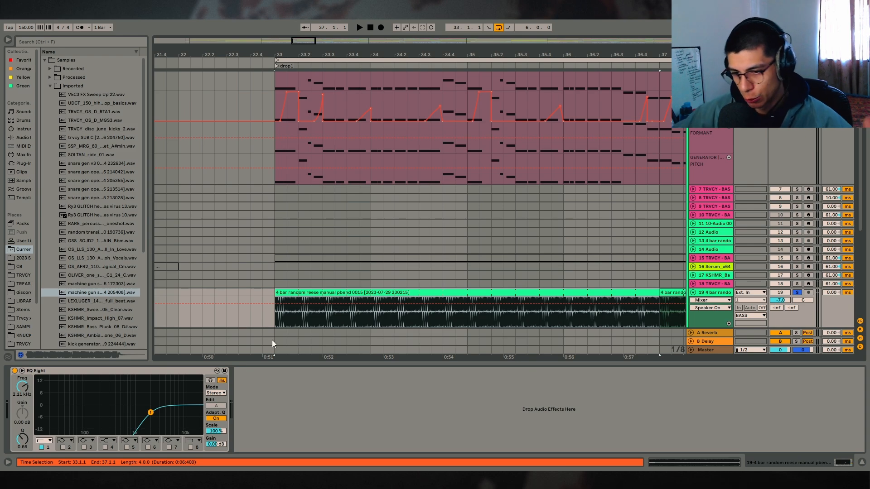
drag(141, 383, 2, 455)
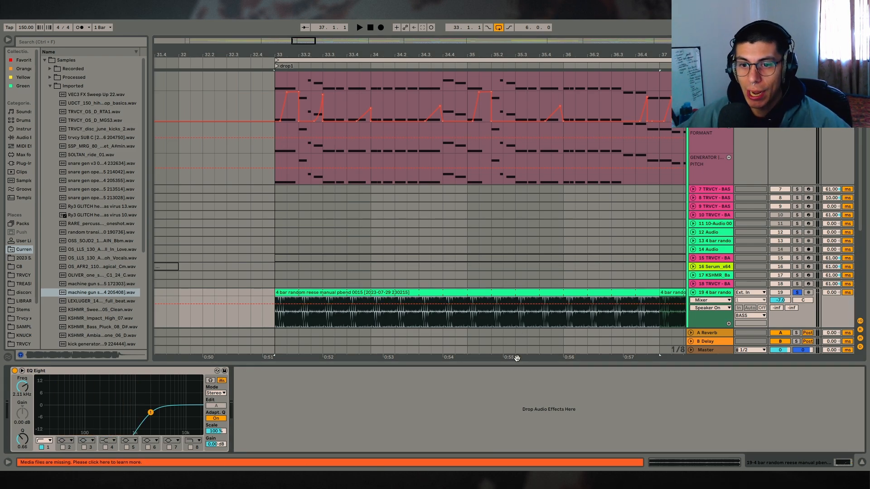
- Listen to track 19's reese layer over drop1 in two short playback passes
key(space)
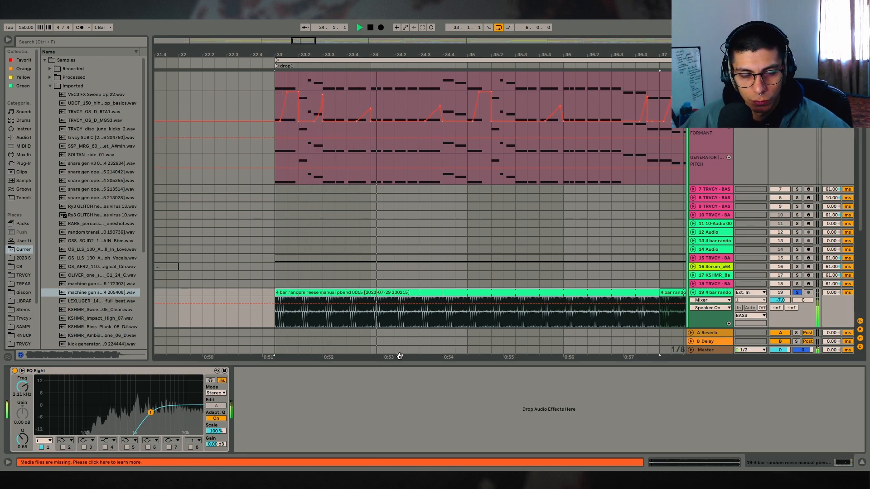
key(space)
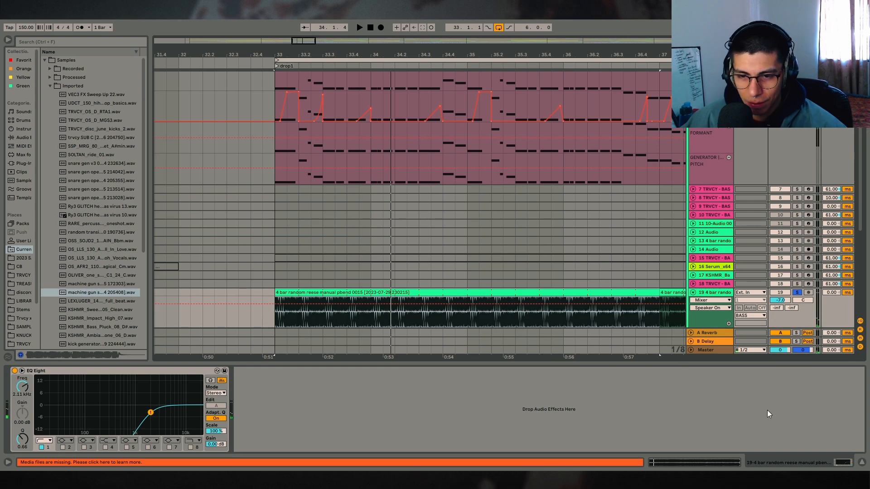
scroll(419, 204, up, 3)
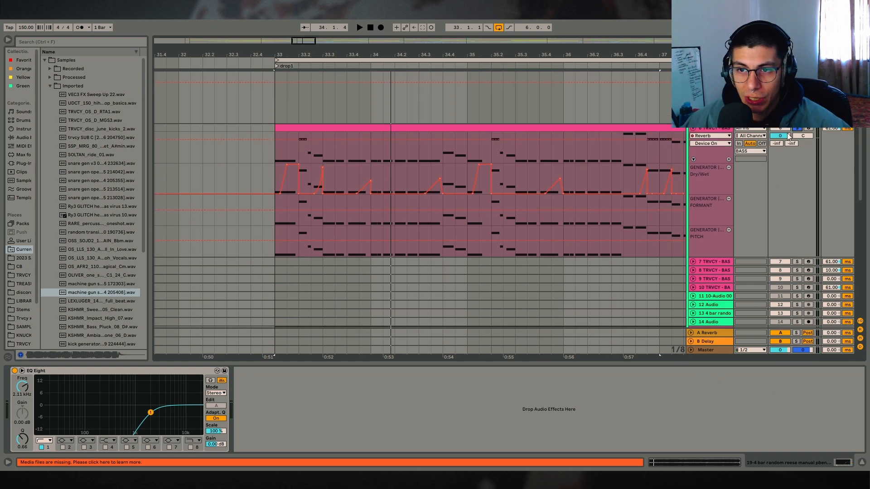
key(space)
scroll(796, 218, down, 4)
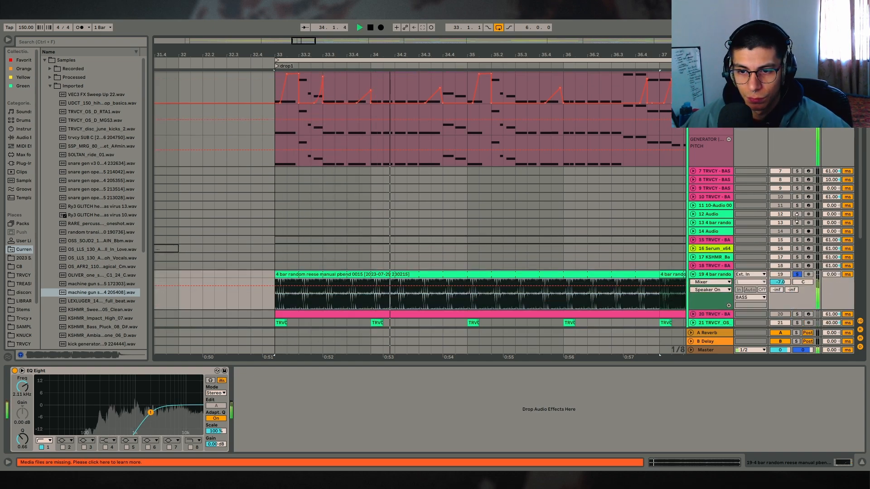
key(space)
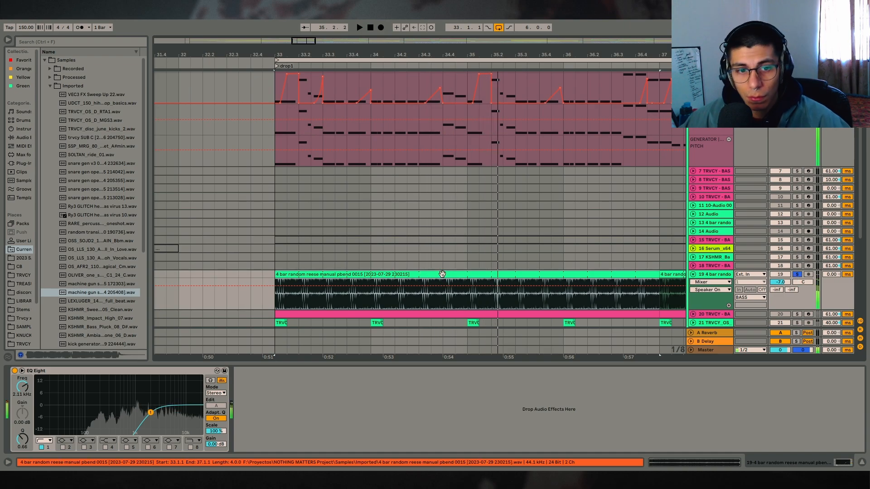
- Open the reese clip's detail view and examine its looped waveform, pitch and warp modes, keeping Texture selected
double_click(442, 274)
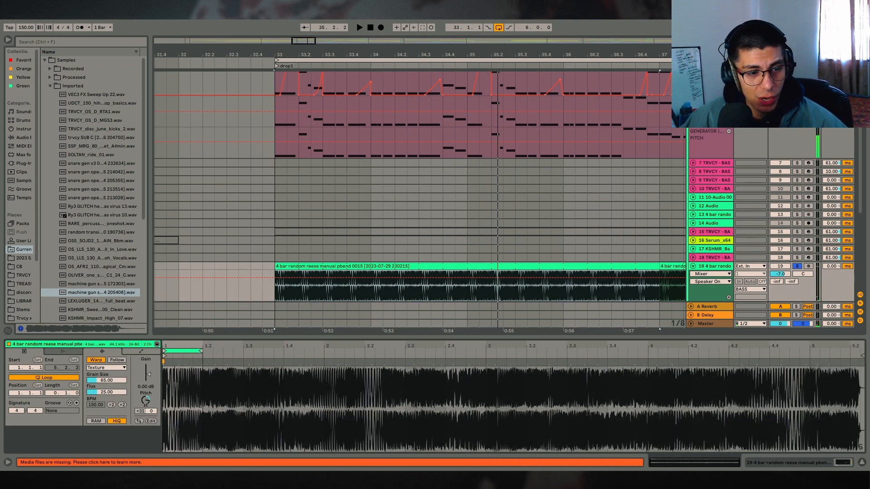
drag(182, 346, 367, 352)
key(space)
key(ctrl+z)
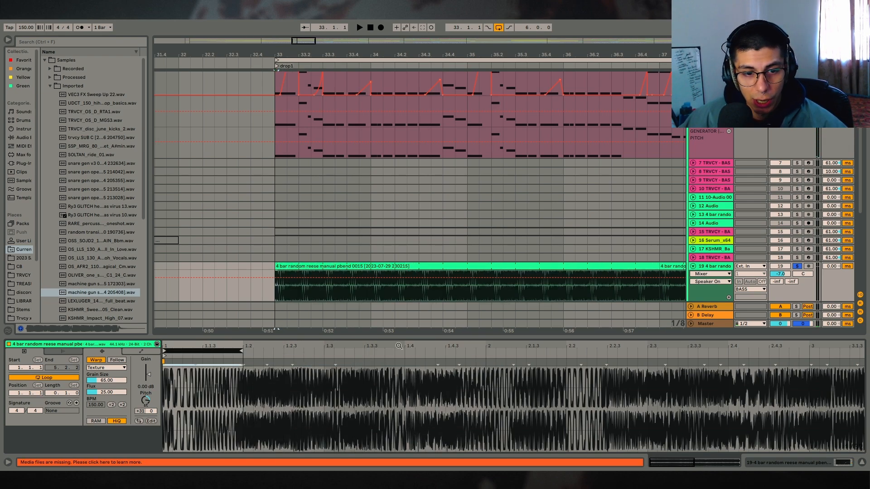
click(145, 401)
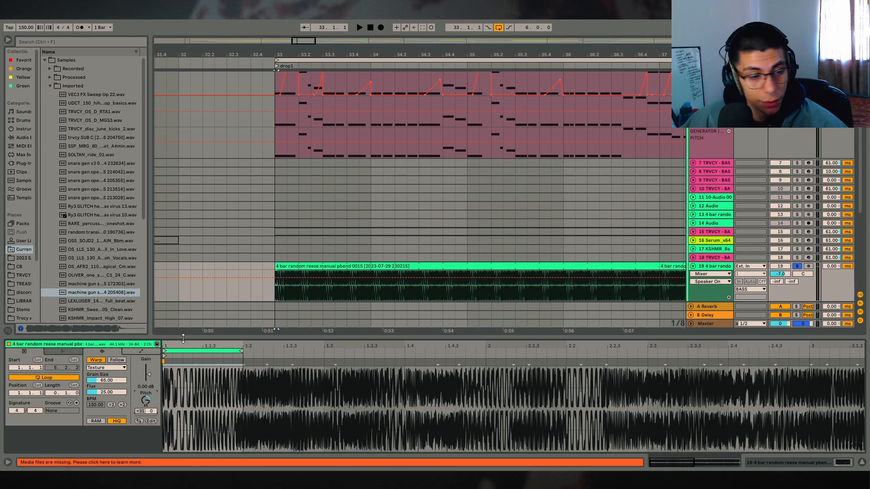
click(106, 370)
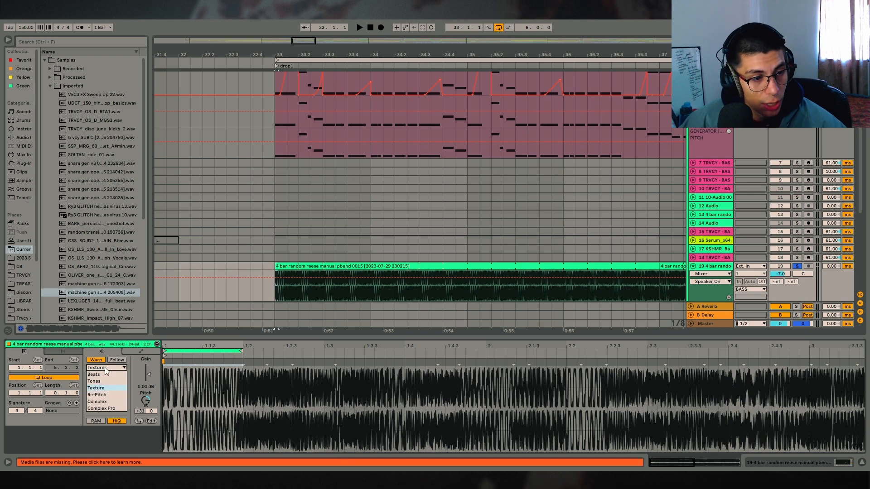
click(95, 388)
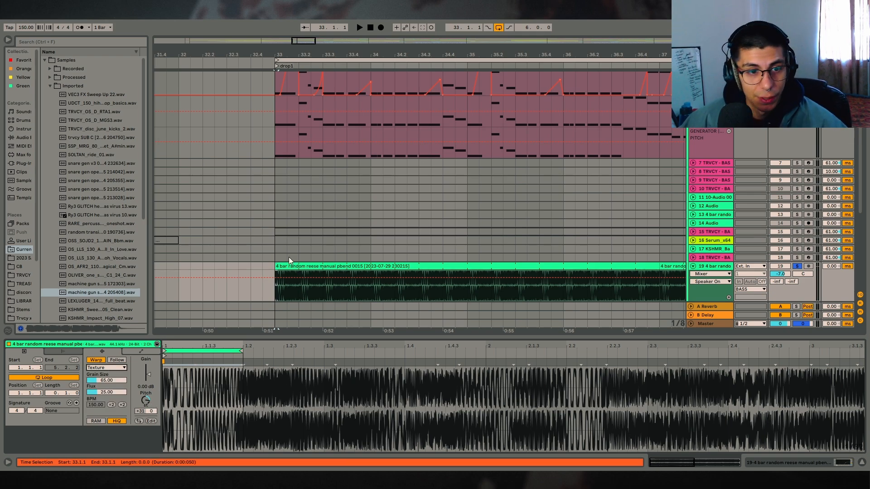
- Compare the reese clips further along track 19 in the clip detail view and bring drop2 into view
click(861, 462)
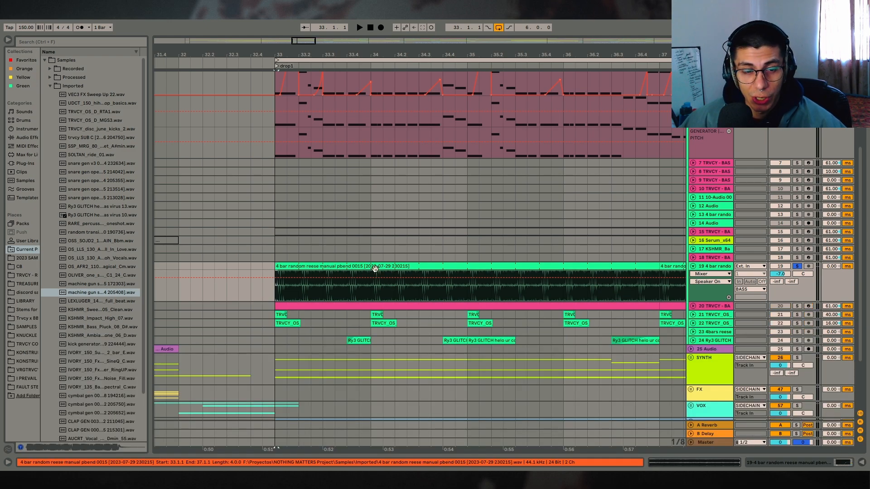
click(375, 268)
drag(561, 54, 406, 28)
double_click(390, 268)
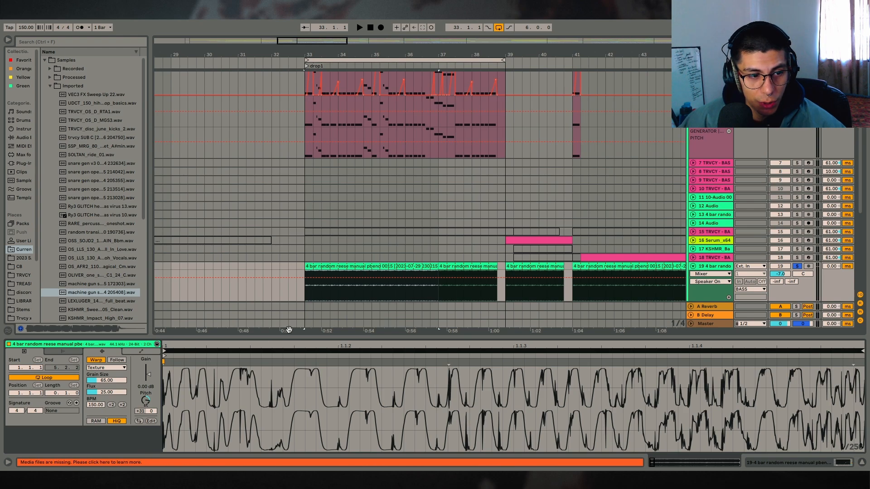
click(600, 275)
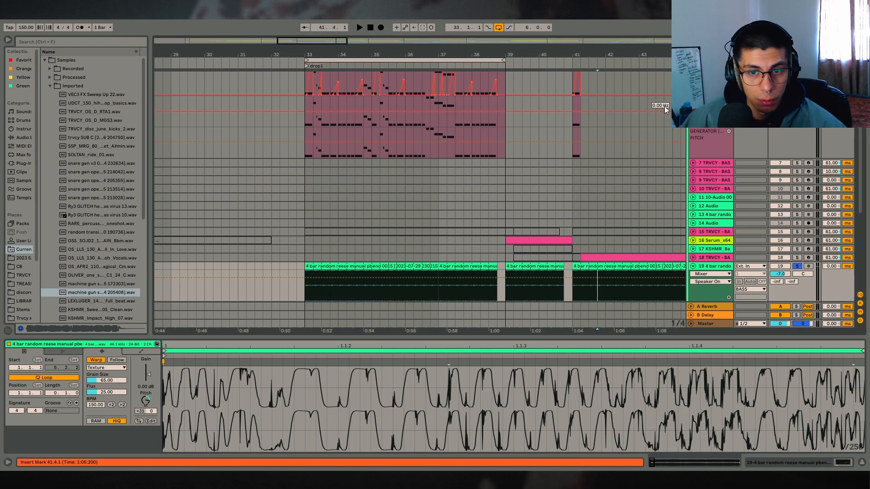
scroll(483, 287, right, 5)
click(544, 258)
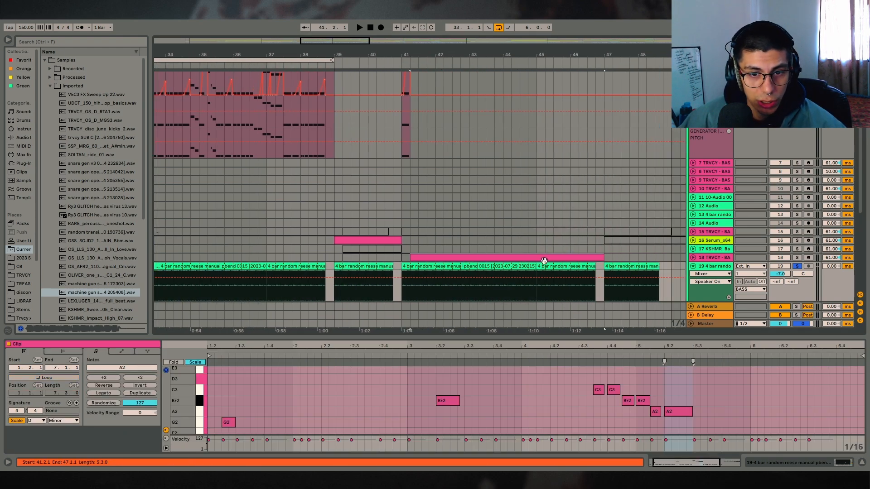
click(553, 267)
drag(597, 55, 361, 33)
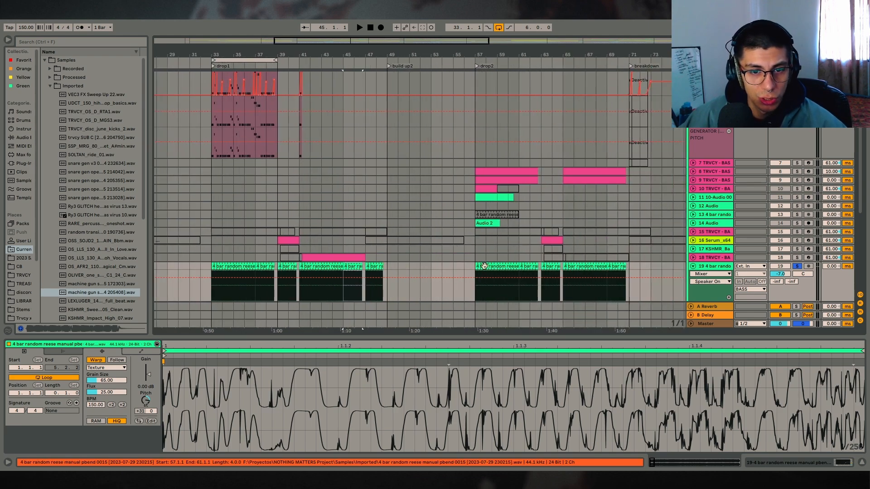
- Select the first reese clip of drop2 on track 19 and play it briefly
click(483, 266)
key(space)
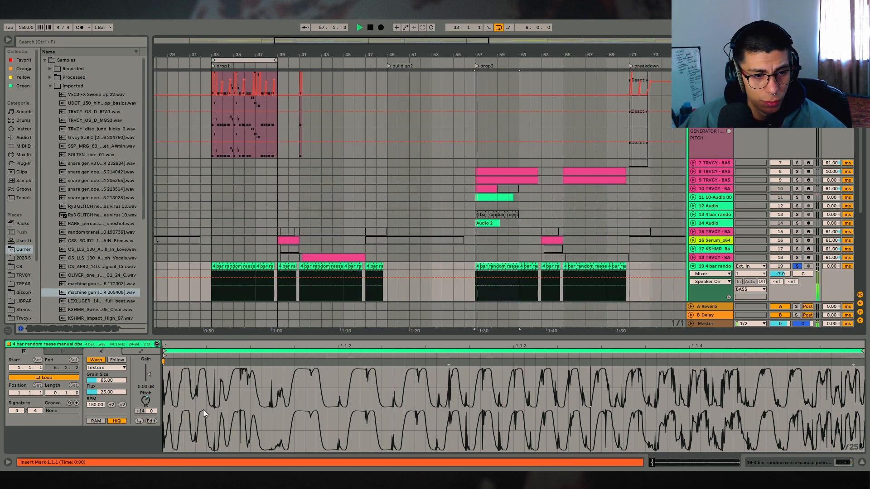
key(space)
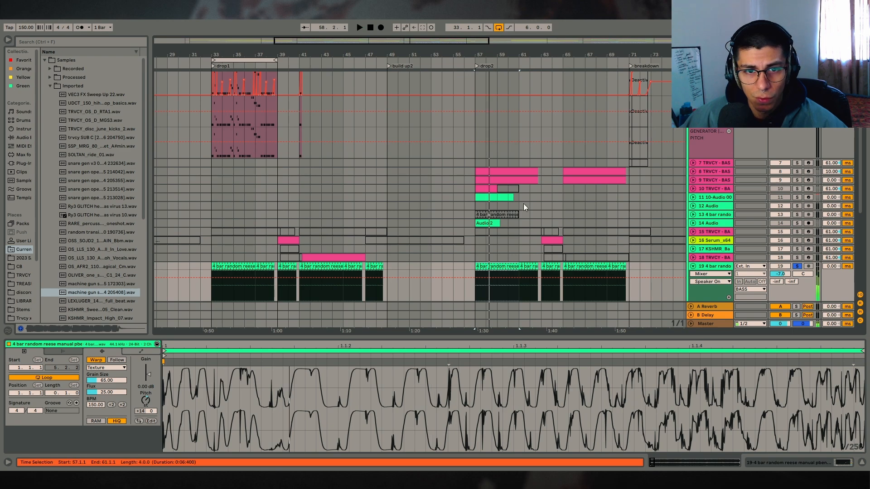
- Return to drop1 in the arrangement and hide the clip detail view
scroll(770, 262, up, 5)
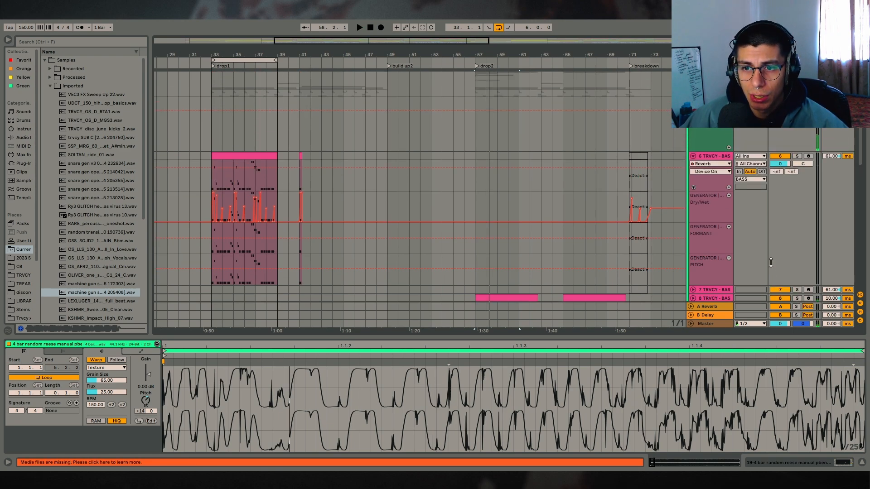
scroll(769, 253, down, 8)
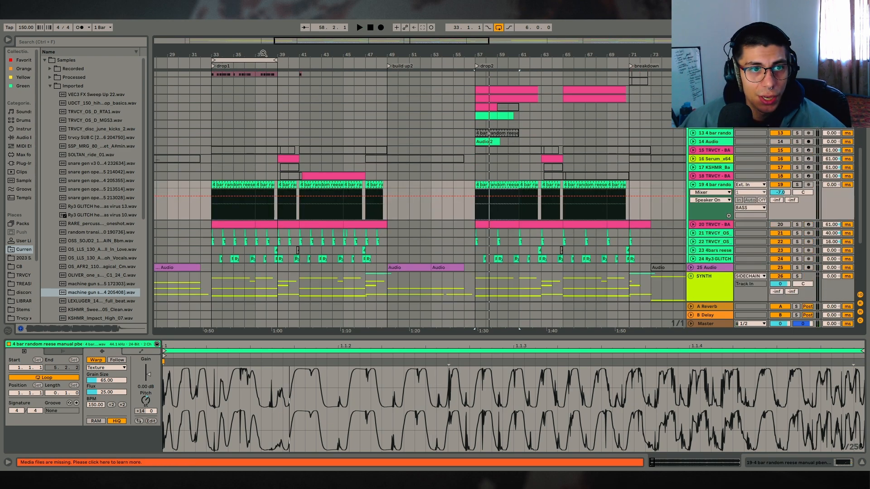
drag(263, 53, 515, 62)
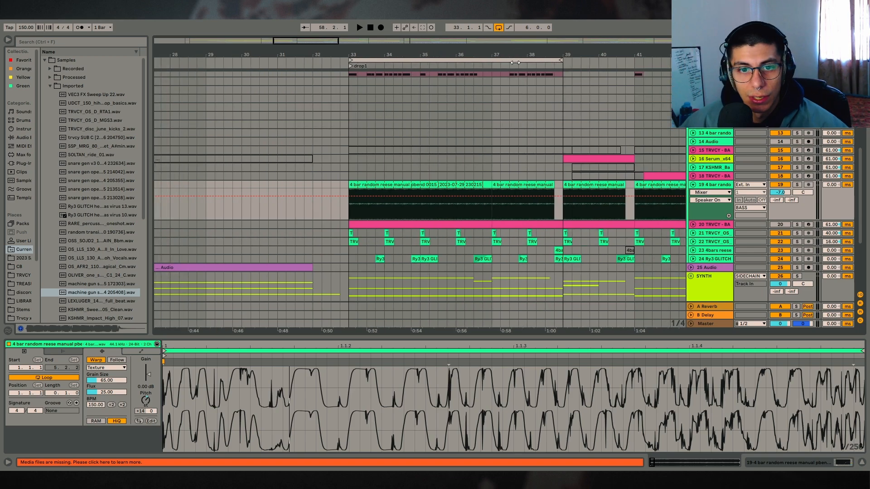
click(861, 463)
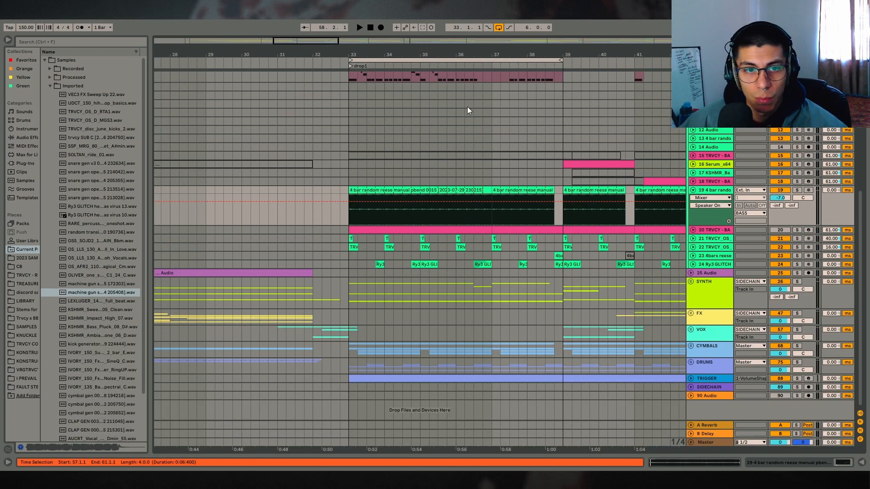
- Solo track 6's bass generator together with the reese on track 19 at drop1
drag(402, 54, 403, 81)
scroll(499, 261, up, 7)
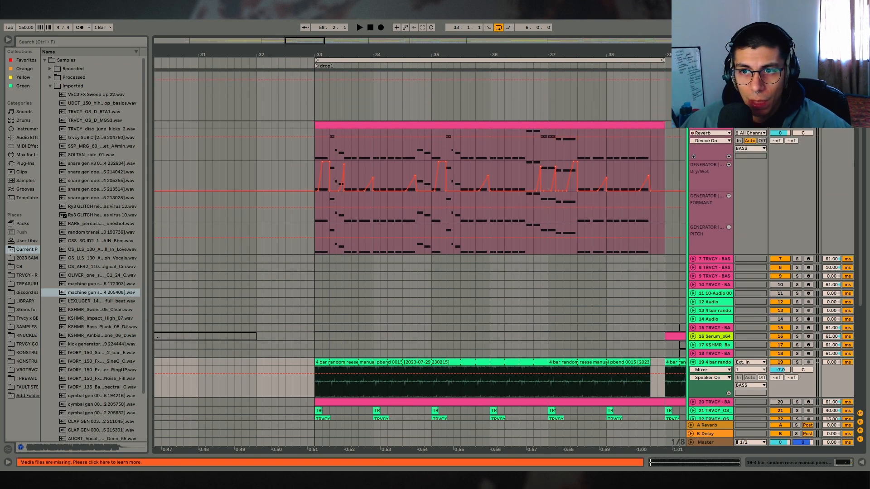
click(797, 126)
scroll(798, 272, down, 5)
ctrl+click(798, 272)
scroll(383, 281, up, 1)
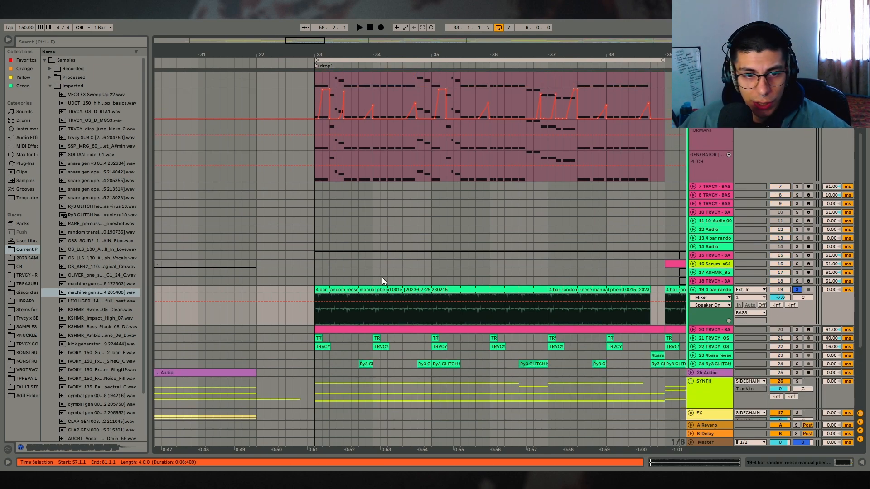
- Play the soloed bass generator and reese briefly from the start of drop1
click(335, 288)
key(space)
scroll(334, 288, up, 5)
key(space)
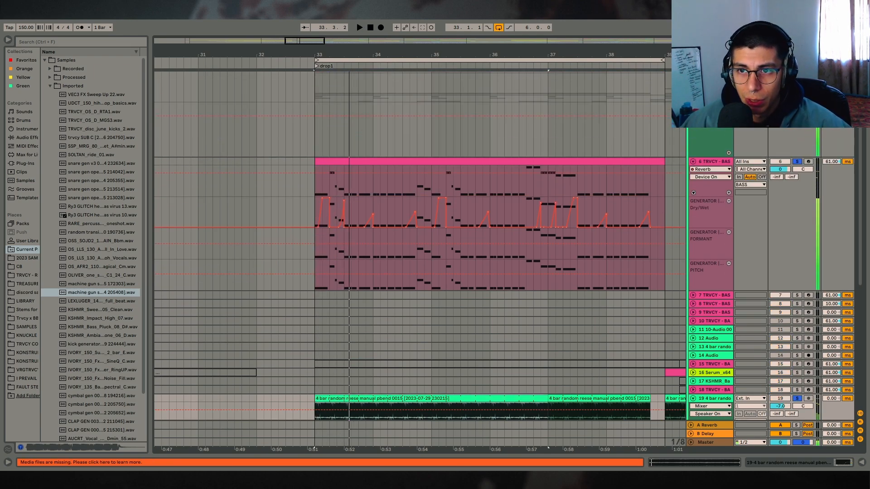
- Play drop1 with the full mix and mute the reese on track 19 to hear the drop without it
scroll(791, 232, down, 4)
key(space)
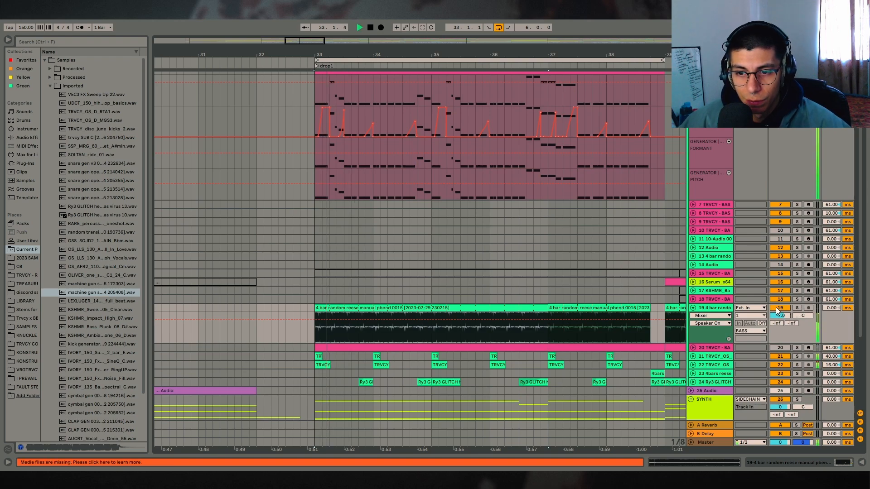
click(777, 308)
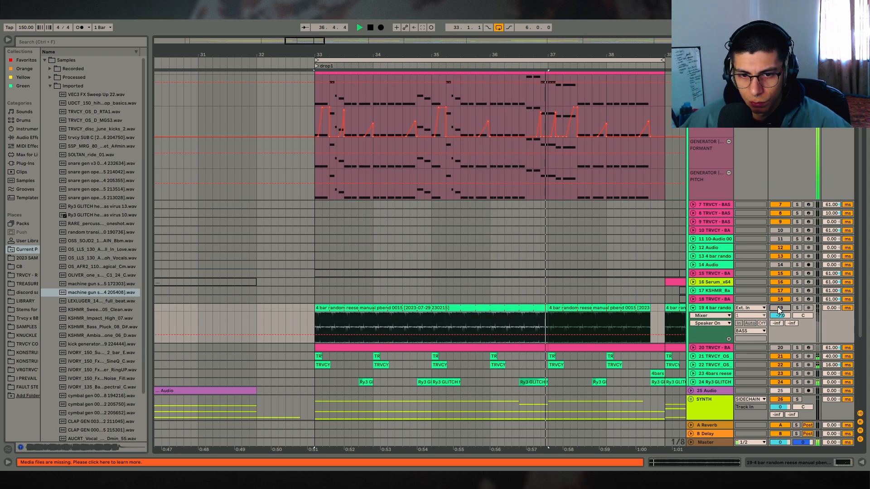
key(space)
click(438, 292)
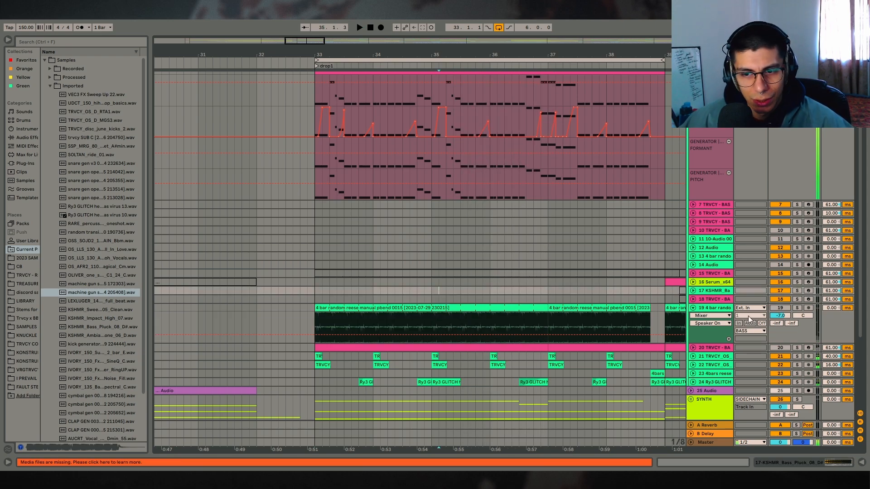
click(300, 282)
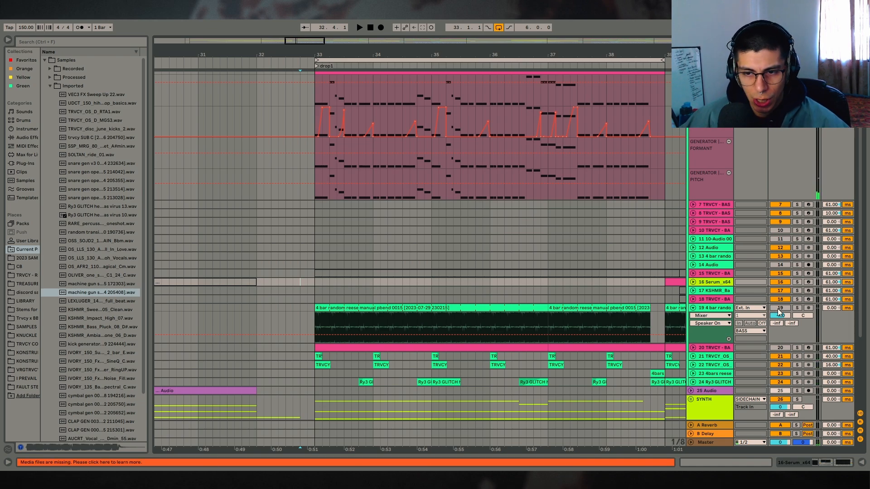
- Inspect drop1's first reese clip in the clip detail view, close the view and reactivate track 19
click(482, 308)
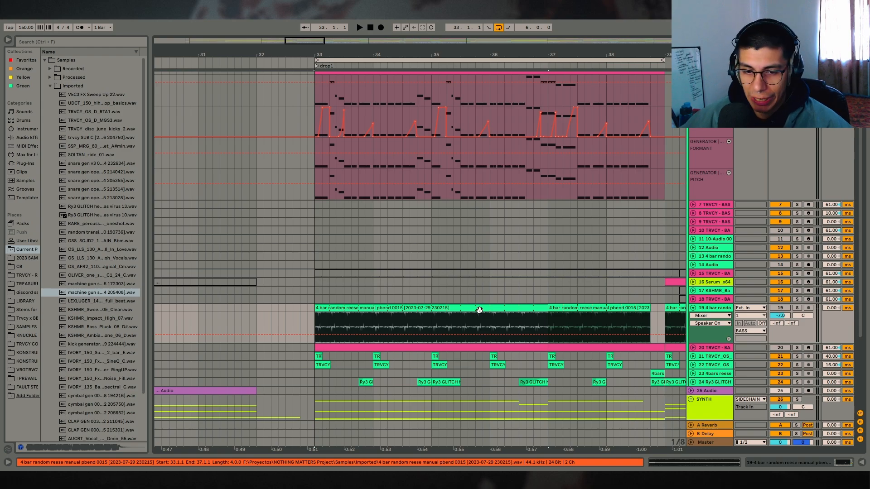
double_click(367, 313)
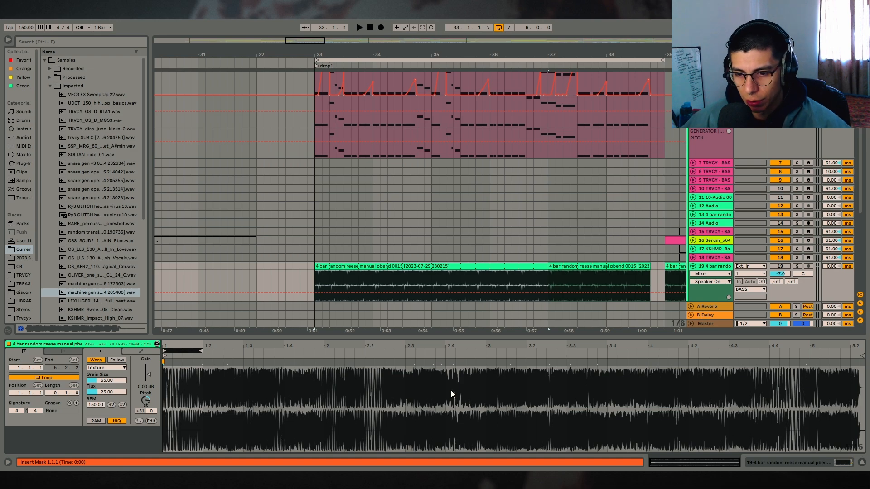
click(862, 462)
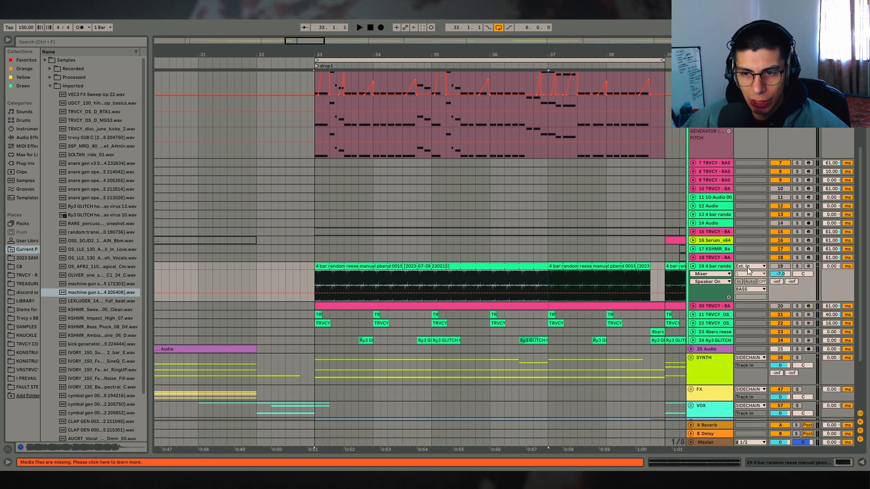
click(786, 269)
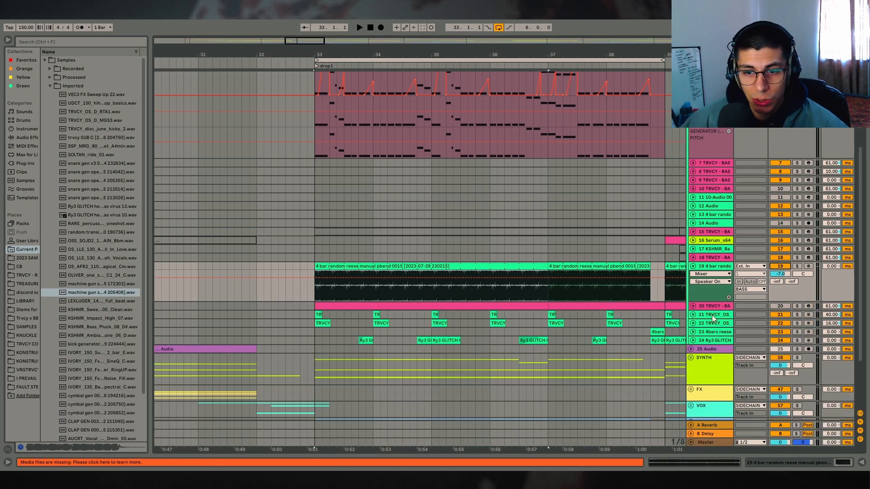
- Unfold track 21 and solo its one-shot bass layer while playing from the start of drop1
click(693, 315)
scroll(748, 280, down, 2)
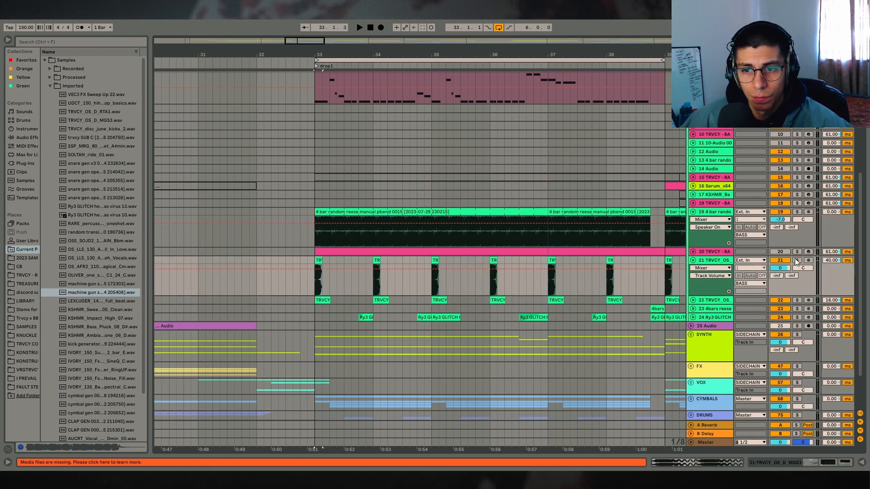
key(space)
click(796, 261)
key(space)
scroll(548, 313, up, 5)
scroll(548, 315, down, 1)
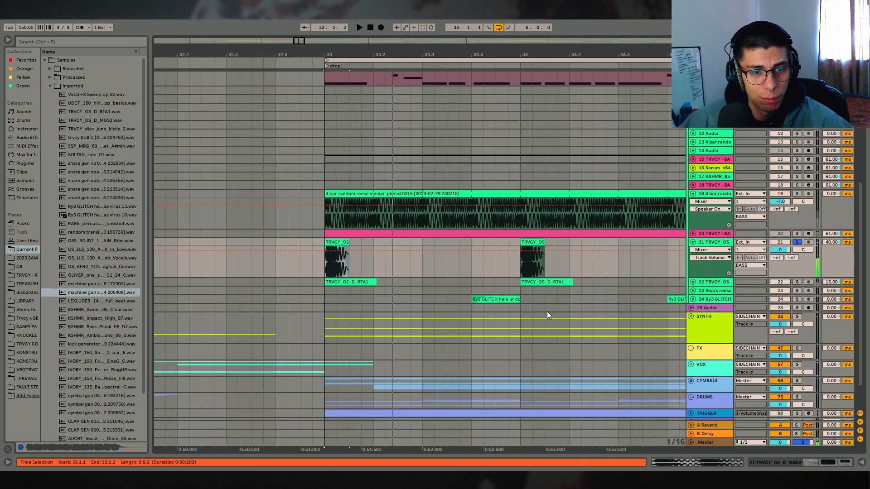
- Unfold track 22, play it soloed together with track 21 through drop1, and clear both solos
scroll(547, 315, down, 1)
click(692, 273)
click(796, 272)
key(space)
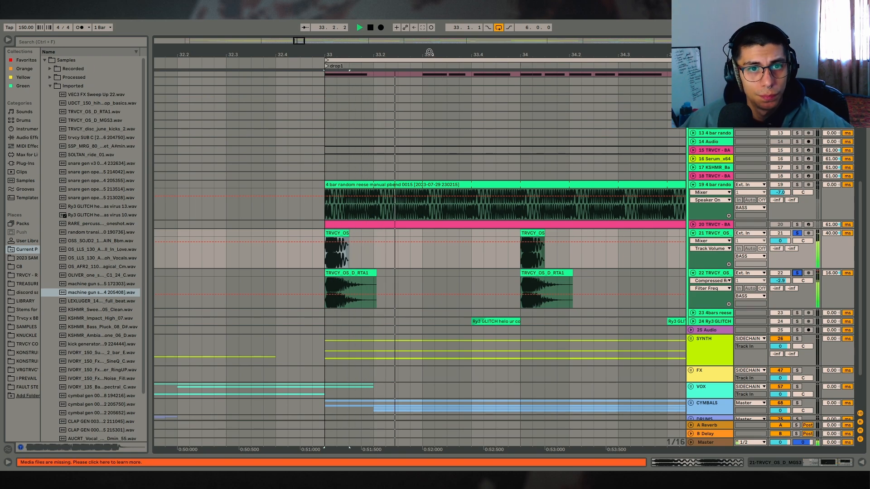
drag(429, 52, 381, 50)
key(space)
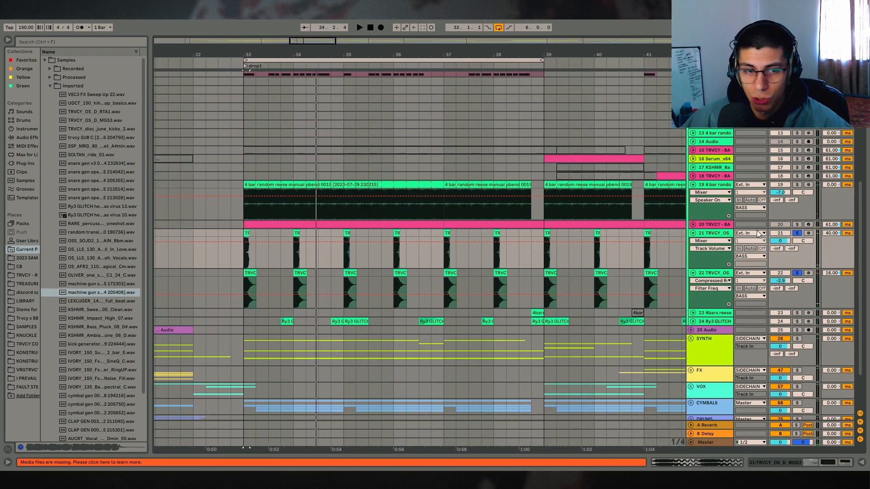
click(798, 234)
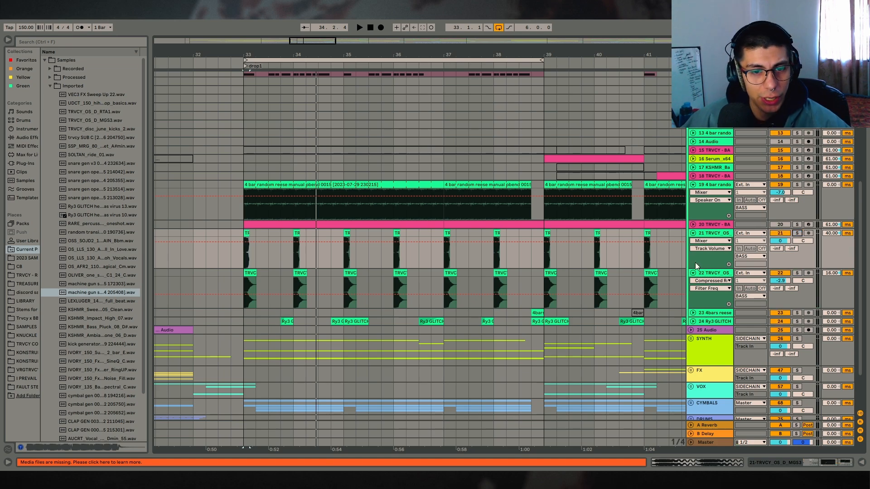
- Unfold and solo track 24, and play its first Ry3 GLITCH clip in drop1
scroll(694, 265, down, 2)
click(286, 264)
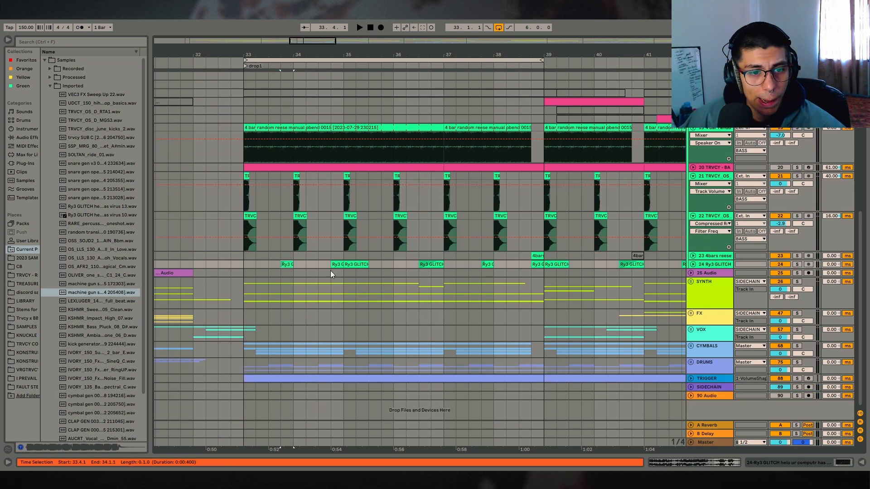
click(797, 265)
click(693, 265)
key(space)
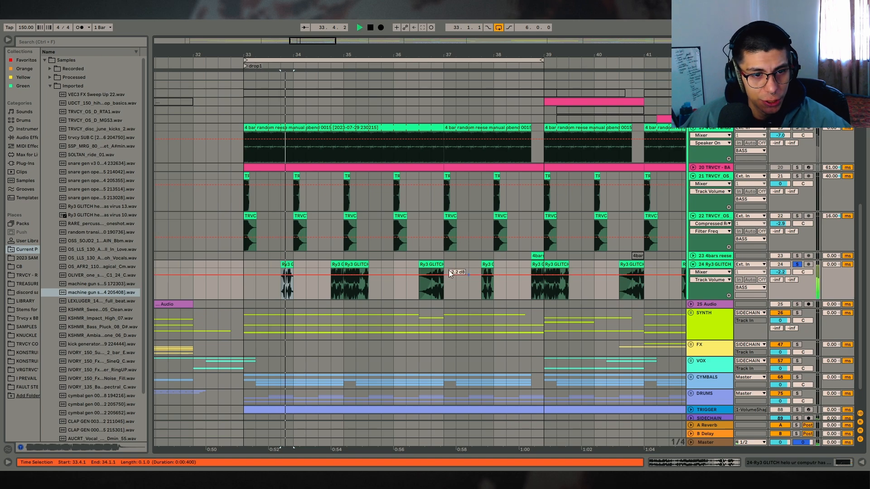
- Play the further glitch clips on track 24 at bars 34 to 36 and clear the track's solo
click(336, 266)
click(360, 266)
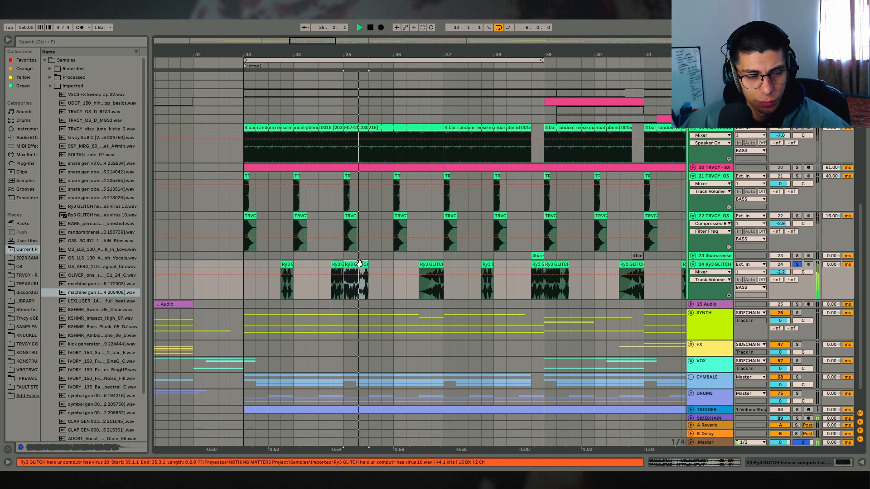
click(797, 265)
click(430, 265)
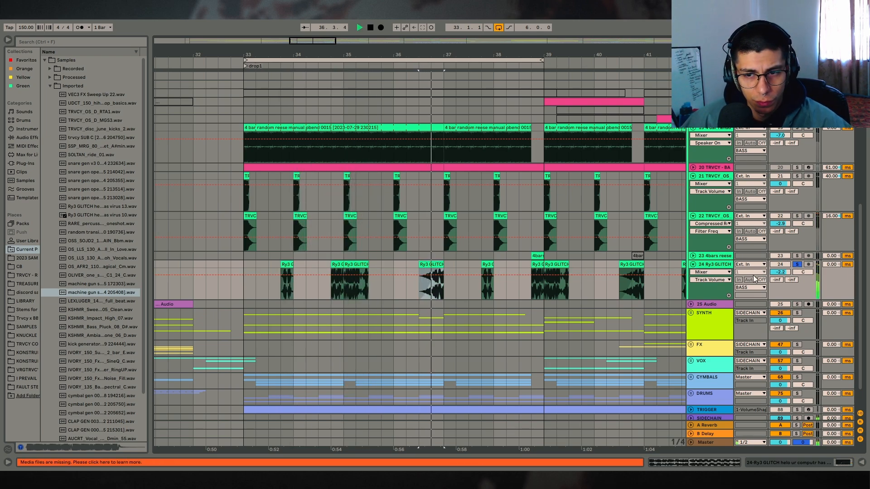
key(space)
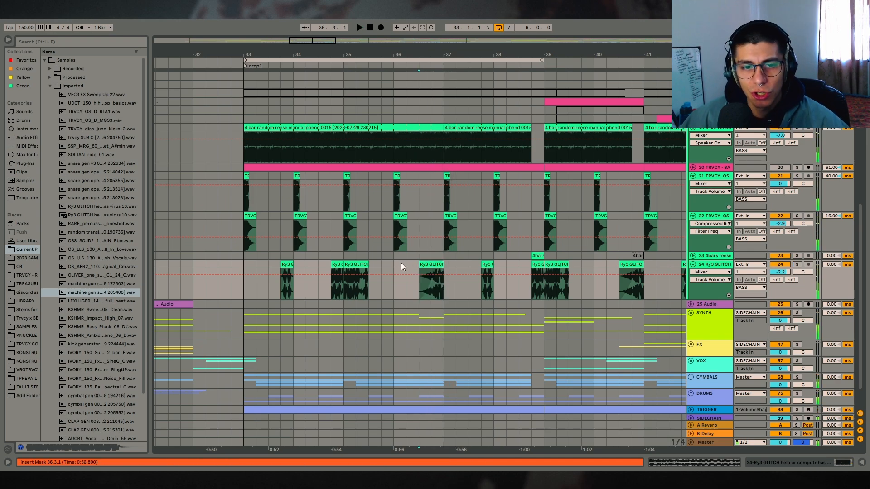
- Mark out the glitch clips on track 24 with progressively wider time selections across drop1, and compare them with the other bass tracks
drag(406, 267, 455, 267)
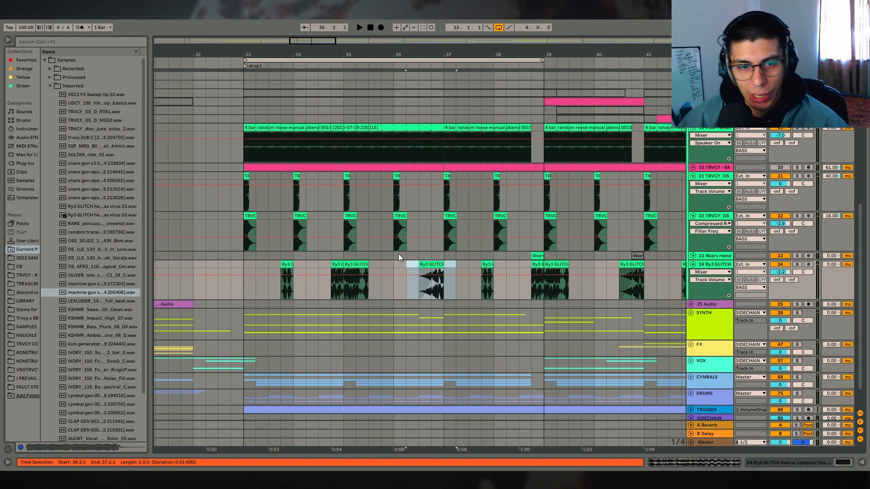
drag(394, 267, 544, 267)
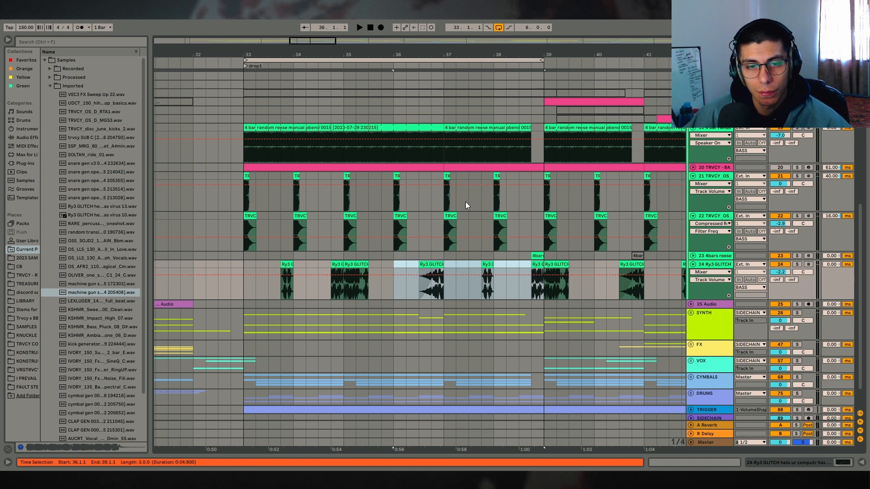
drag(444, 57, 480, 51)
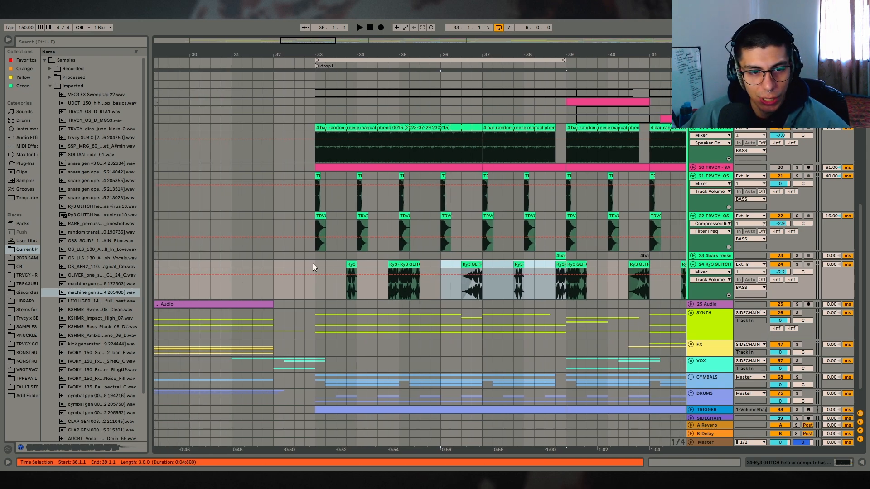
drag(313, 267, 587, 268)
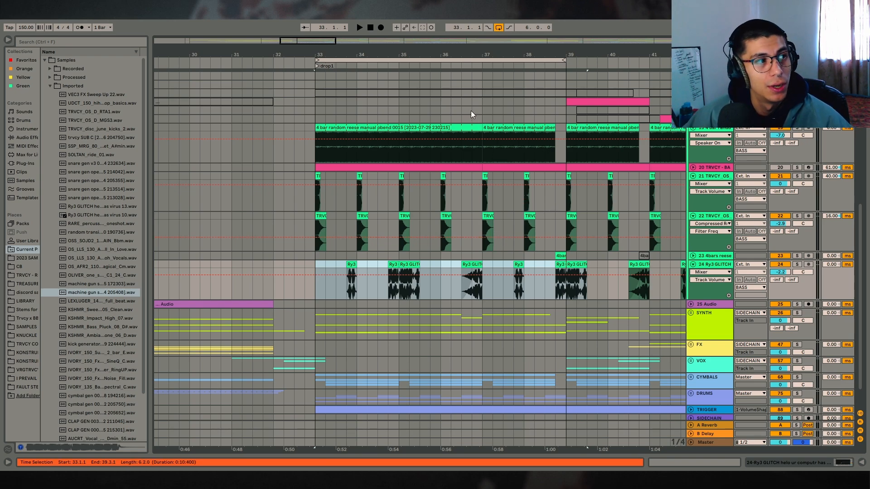
drag(529, 54, 471, 51)
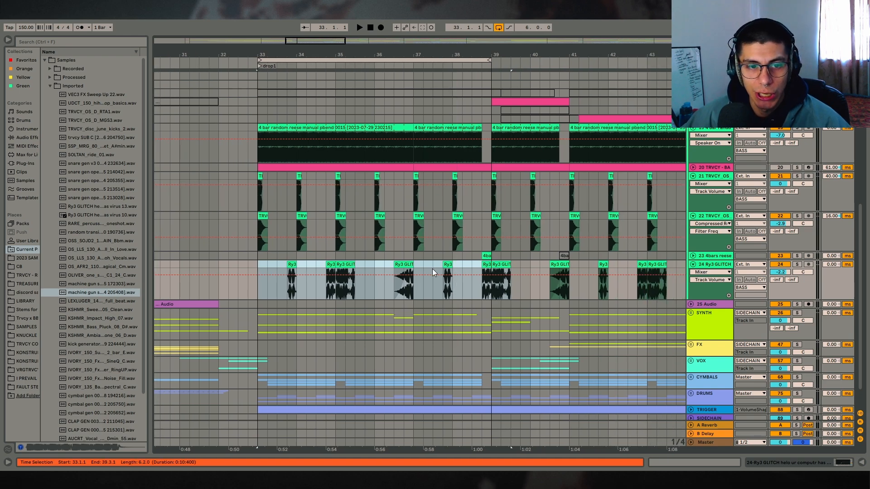
key(shift+Left)
scroll(330, 181, up, 8)
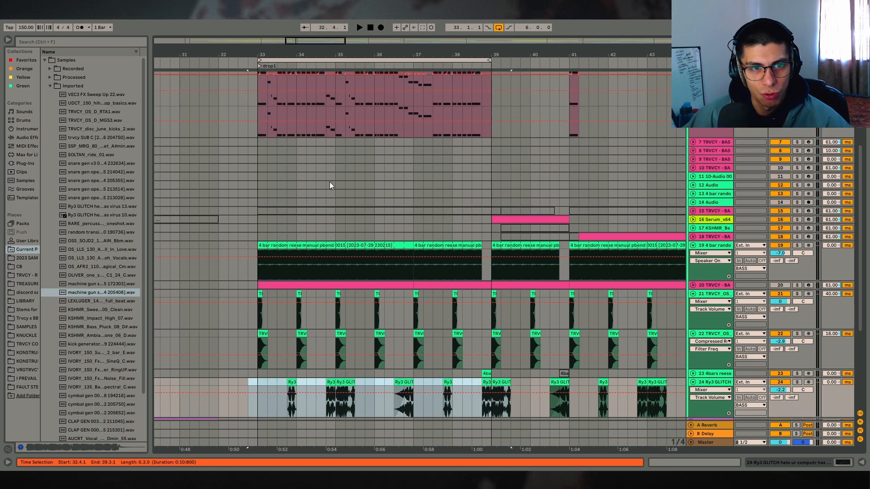
scroll(329, 209, down, 6)
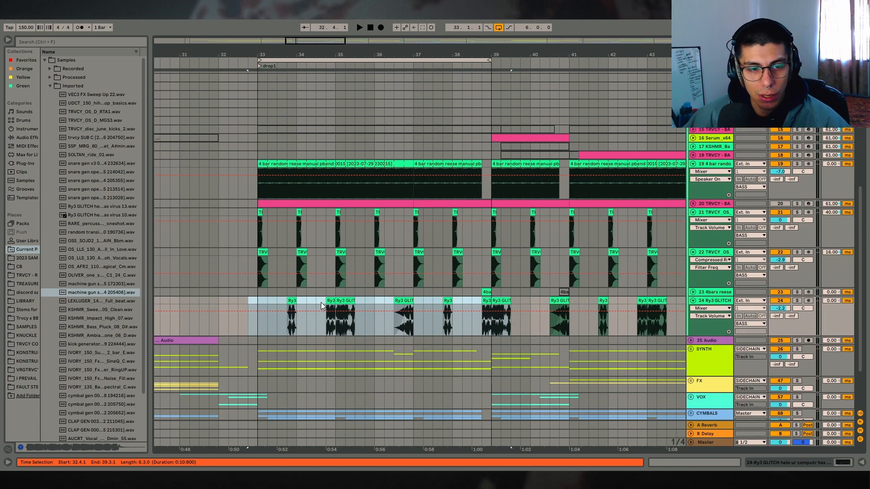
- Select the beat at 34.4.1 on track 23, directly above the glitch clips
click(324, 303)
click(329, 294)
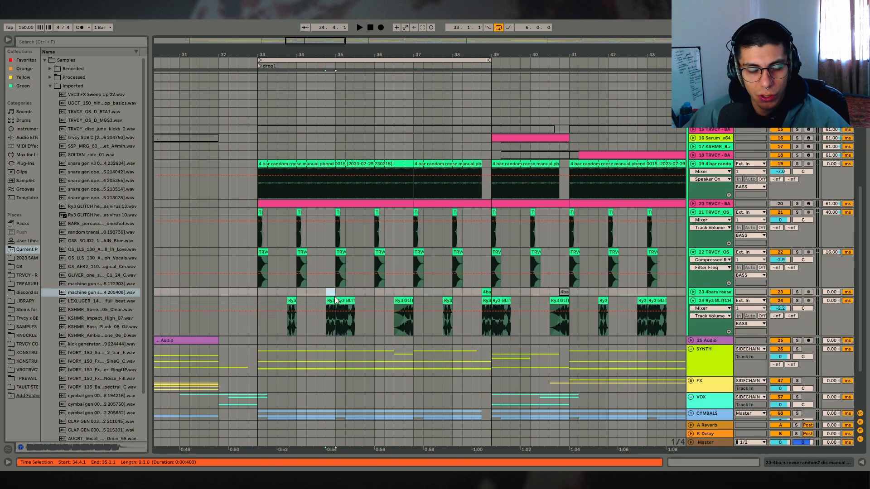
scroll(320, 302, up, 1)
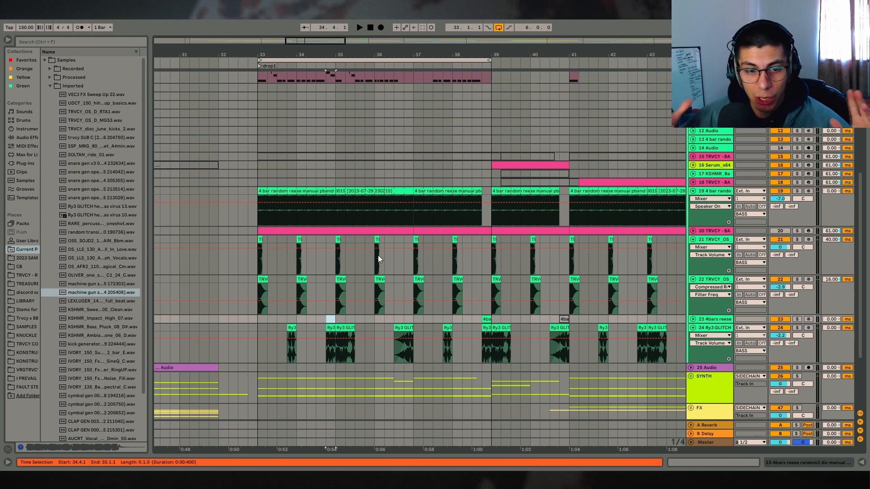
scroll(415, 335, down, 1)
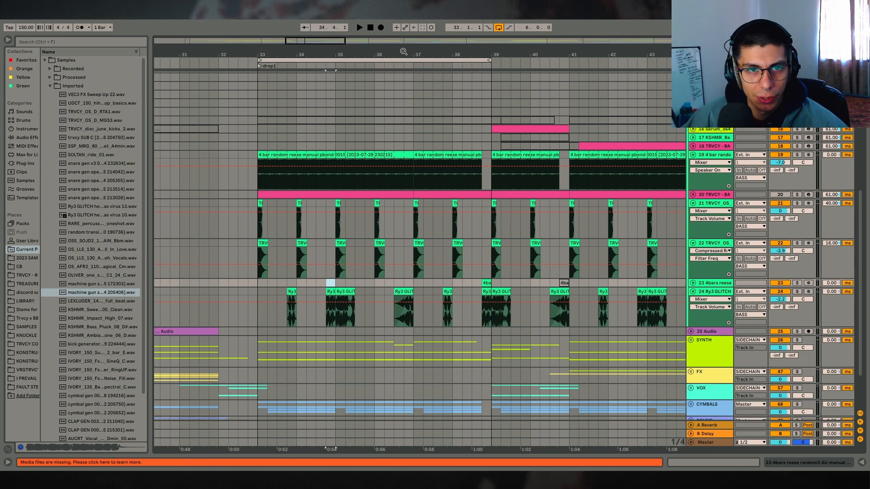
- Set the arrangement loop to eight bars, from the start of drop1 at bar 33 to bar 41
drag(403, 52, 578, 60)
scroll(444, 221, down, 2)
scroll(453, 118, up, 2)
scroll(504, 105, up, 3)
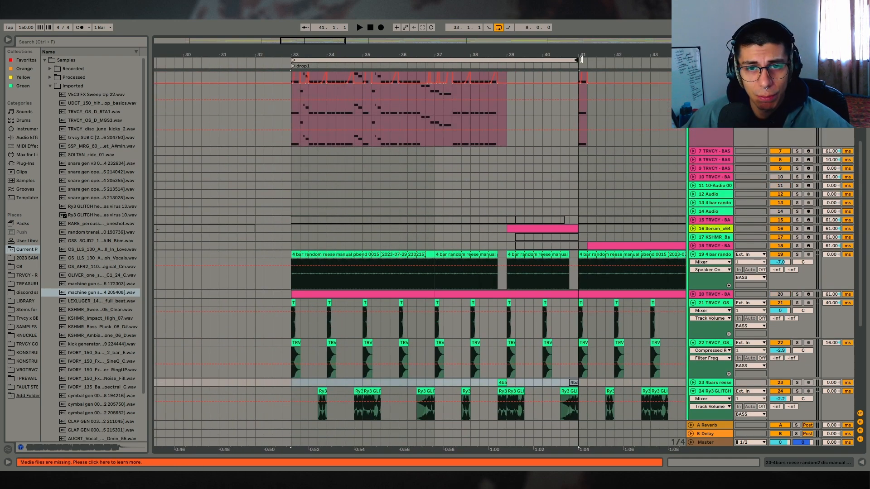
- Select the bass generator clip on track 6 in drop1, followed by the empty gap from bar 39 to 41
scroll(353, 141, up, 4)
click(291, 144)
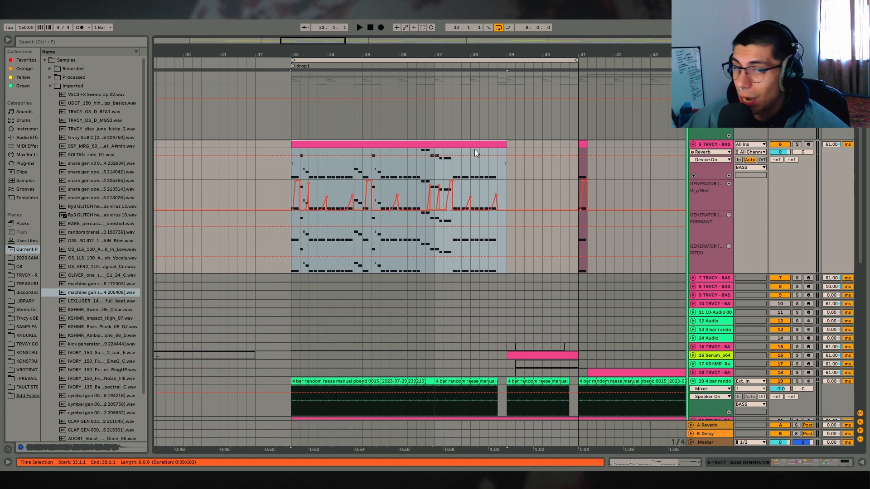
drag(505, 116, 583, 176)
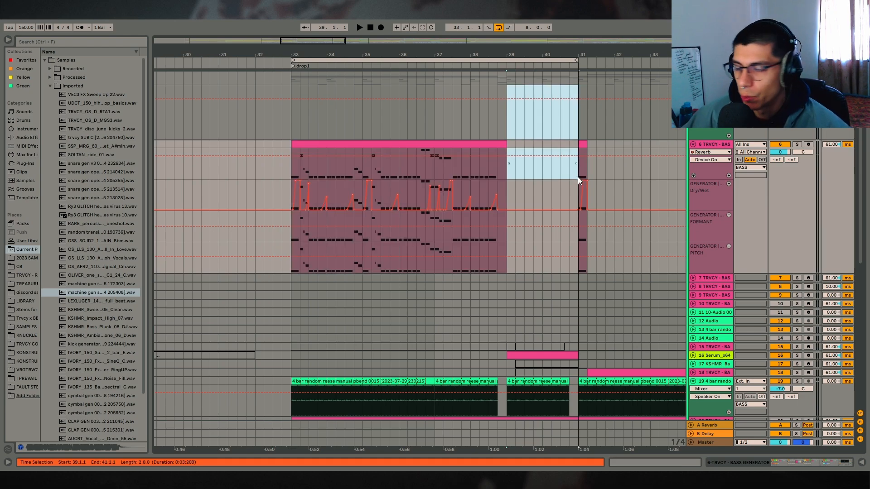
- Unfold Serum track 16, select its clip between bars 39 and 41, and return the insert marker to the start of drop1
drag(541, 54, 519, 50)
click(693, 355)
scroll(479, 294, down, 3)
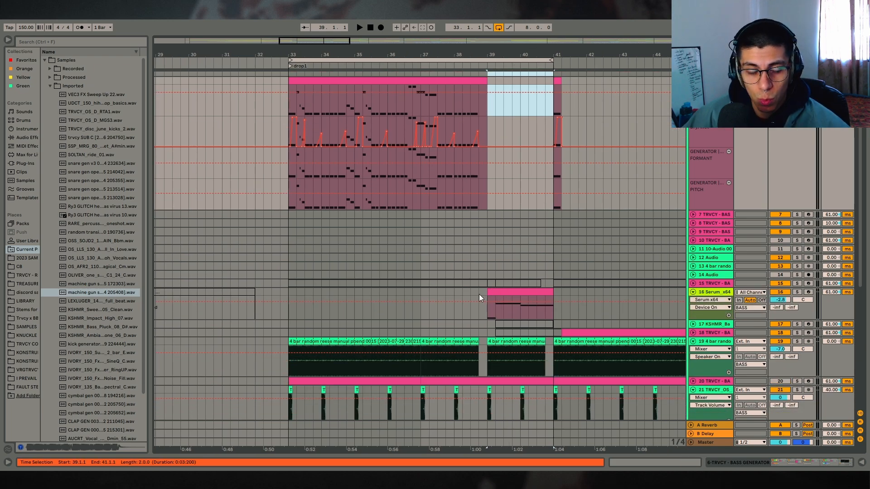
scroll(523, 272, up, 1)
drag(476, 312, 548, 303)
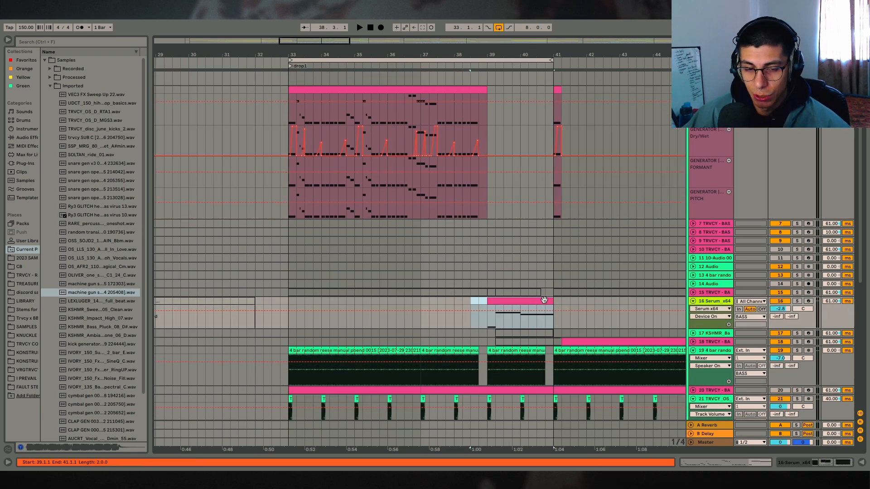
click(291, 223)
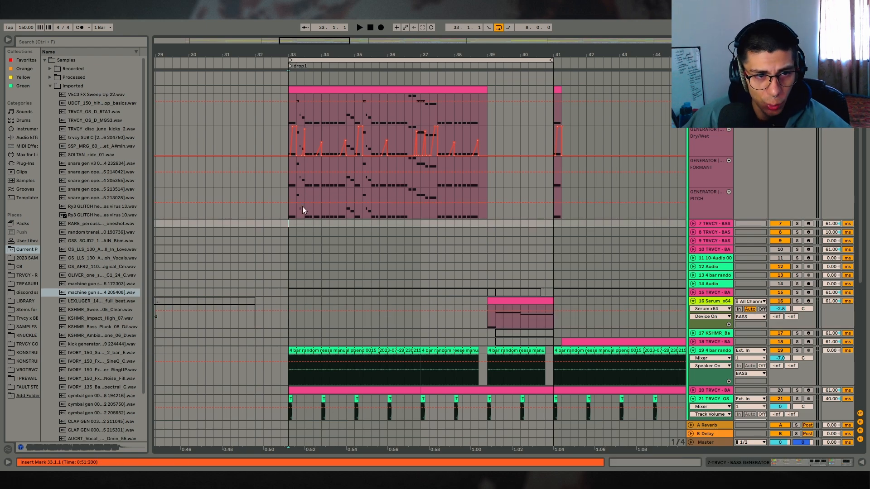
- Select the bass generator clip on track 6 in drop1 and play the loop from bar 33
click(322, 88)
key(space)
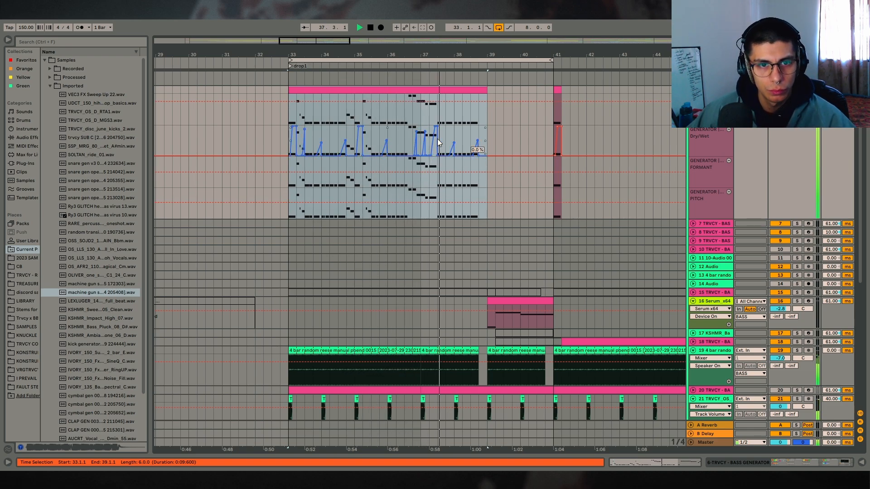
scroll(489, 183, up, 3)
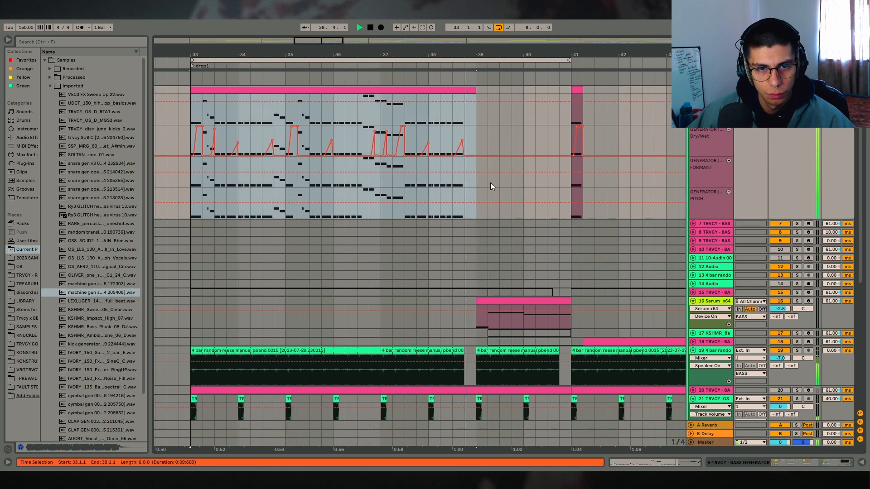
scroll(507, 182, down, 1)
scroll(519, 252, down, 3)
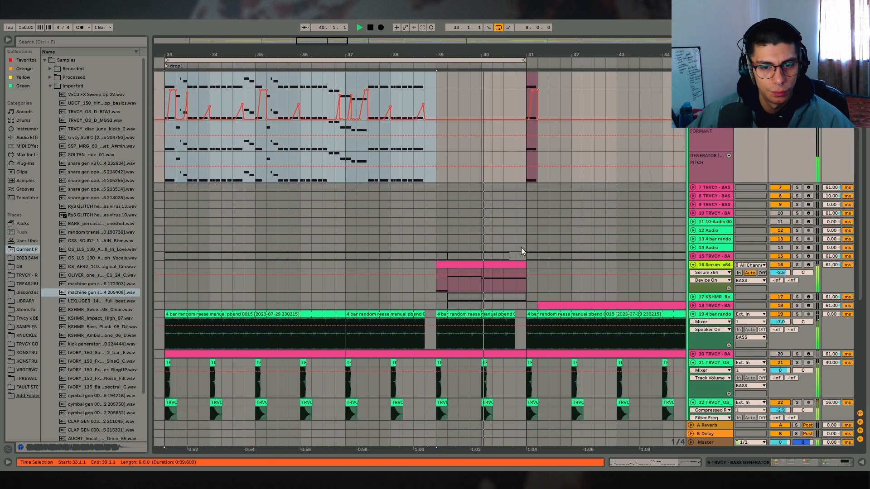
- Stop playback and select the Serum clip on track 16 between bars 39 and 41
click(465, 237)
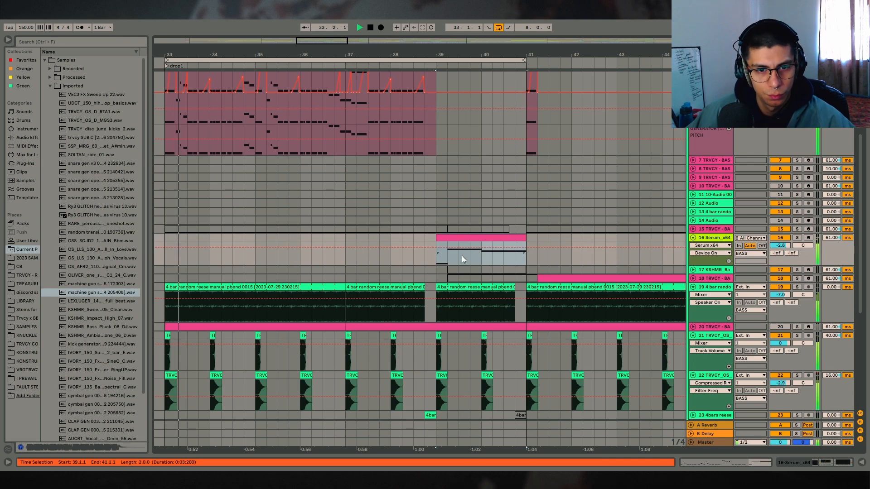
key(space)
click(420, 239)
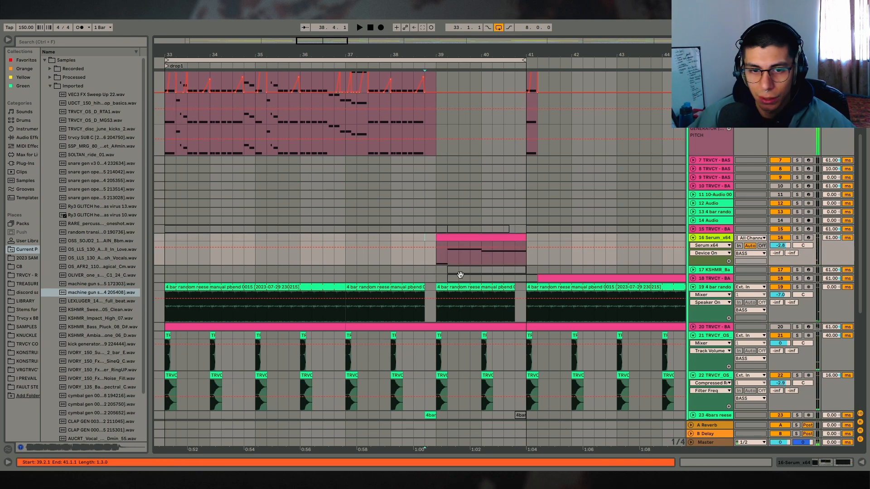
scroll(466, 243, down, 4)
click(459, 130)
drag(468, 53, 513, 40)
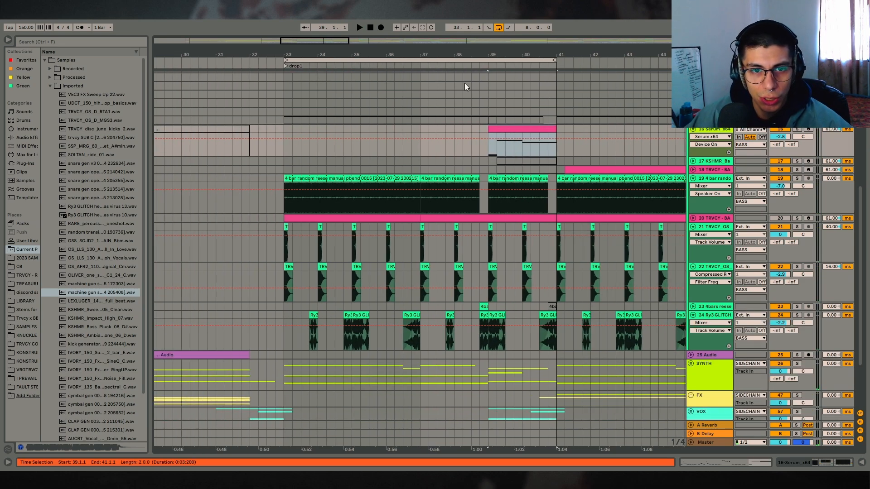
- Unfold the SYNTH group to show its individual tracks
scroll(466, 87, down, 2)
scroll(508, 187, down, 2)
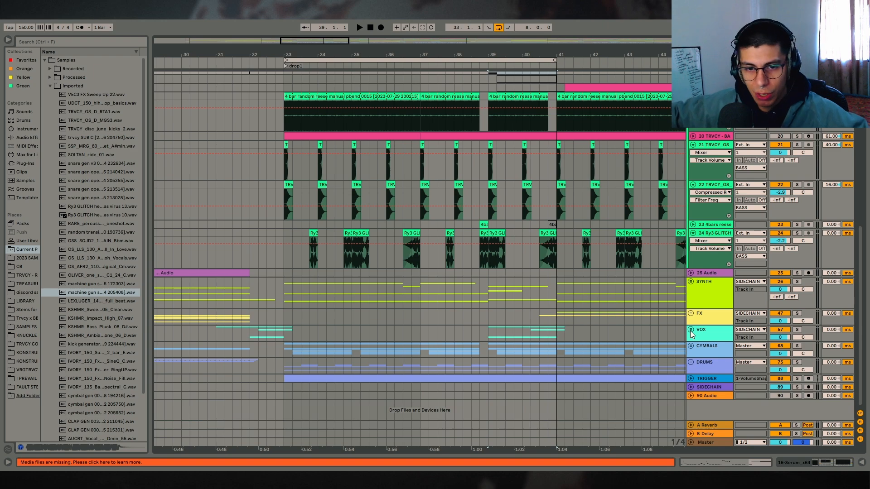
click(691, 282)
scroll(507, 251, down, 8)
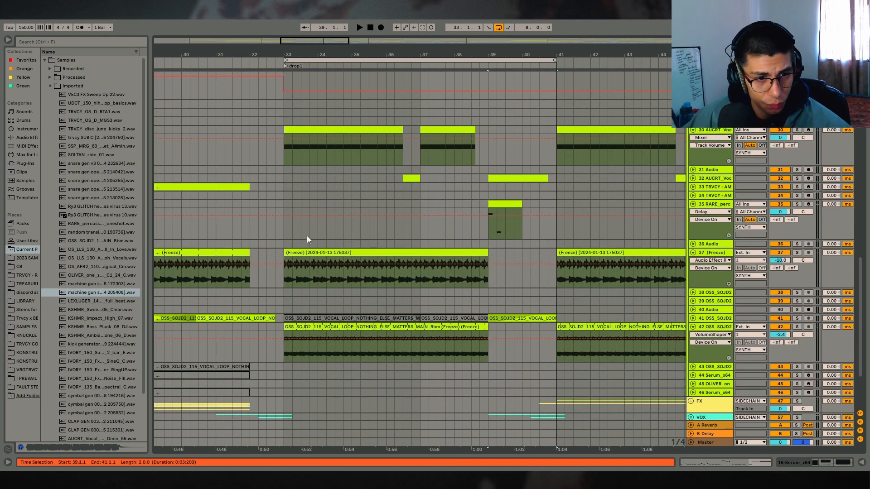
- Select the first drop1 clip on vocal phrases track 30, solo the track and play it from bar 33
click(292, 130)
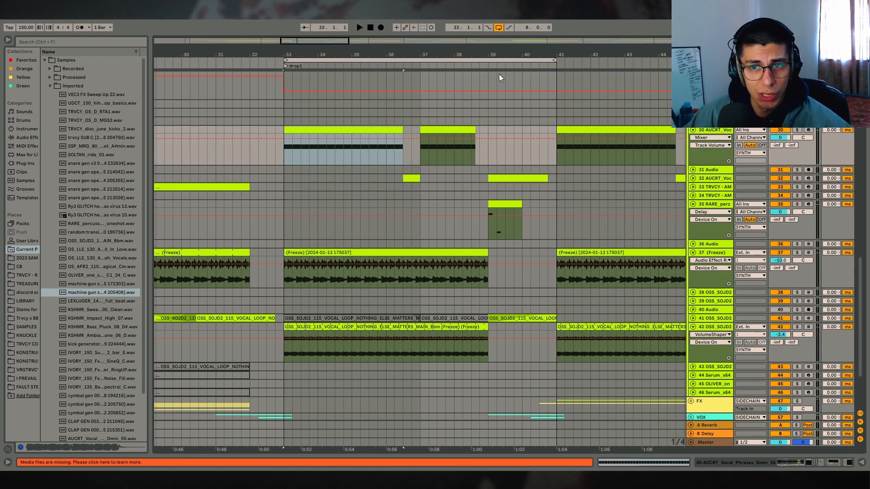
click(798, 130)
key(space)
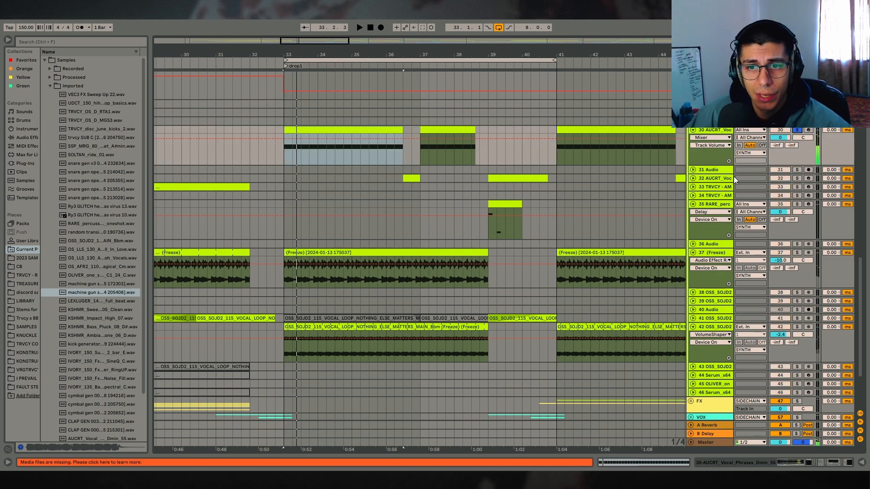
- Unfold vocal phrases track 32, audition its bar 39 clip in solo and show the track's sampler and effects
click(693, 178)
click(500, 178)
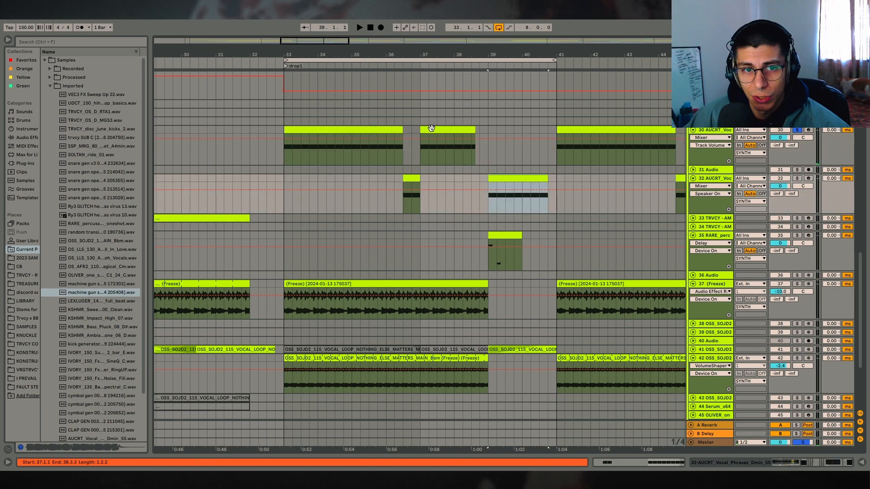
click(430, 130)
click(797, 178)
click(535, 178)
key(space)
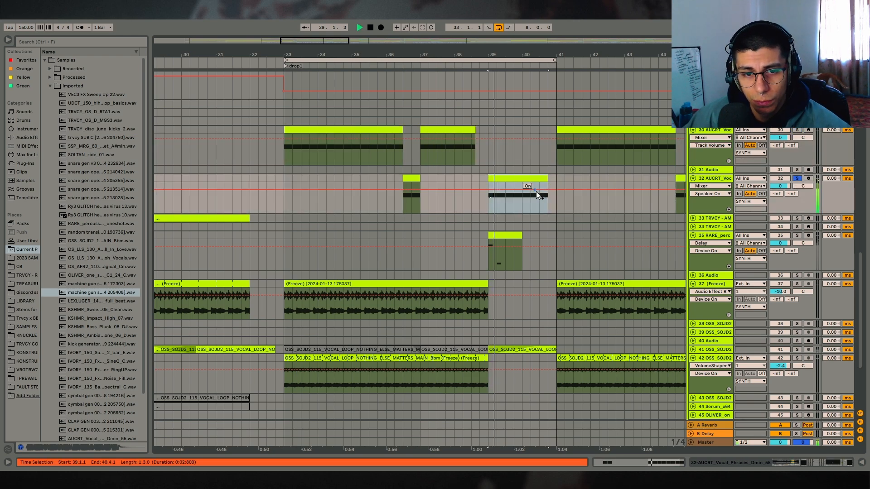
key(ctrl+alt+l)
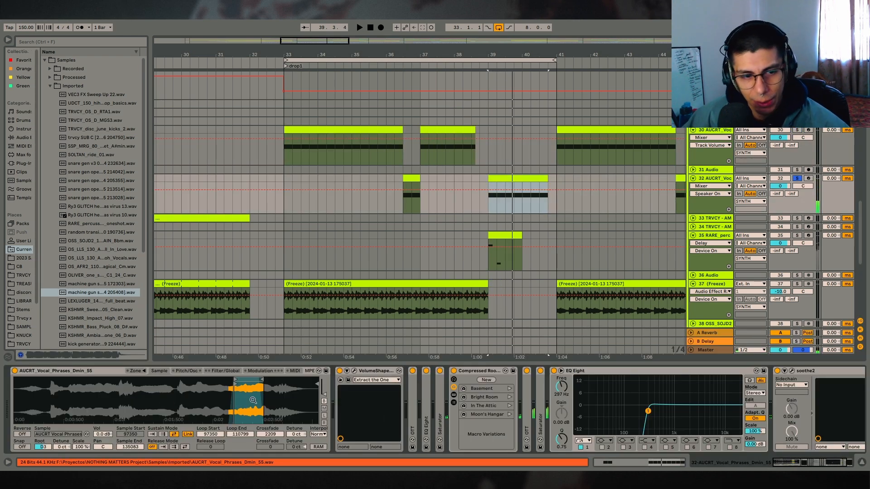
click(798, 179)
- Select the handpan percussion clip on track 35 at bar 39 and audition it with the track soloed
scroll(521, 185, down, 2)
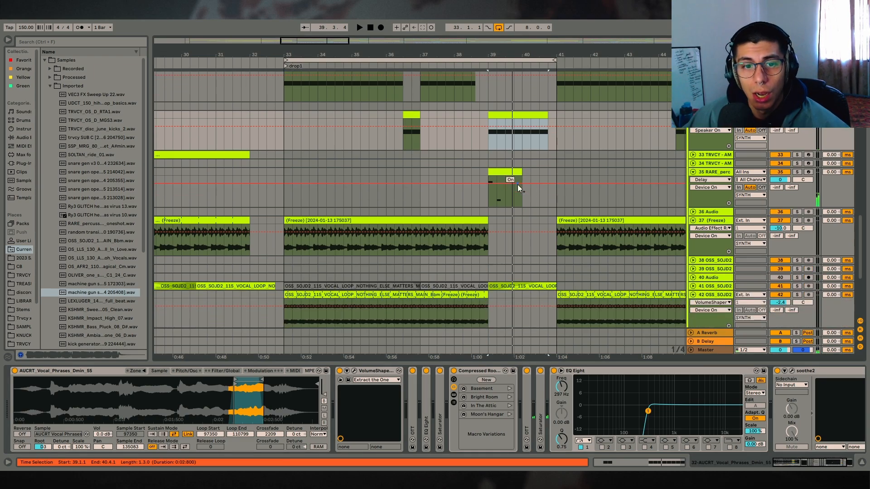
click(515, 172)
drag(493, 56, 493, 27)
drag(386, 55, 386, 84)
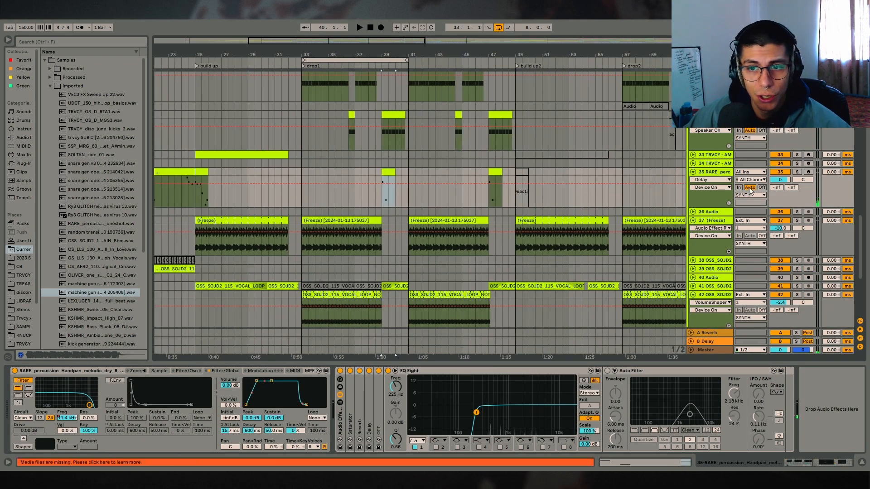
click(797, 172)
key(space)
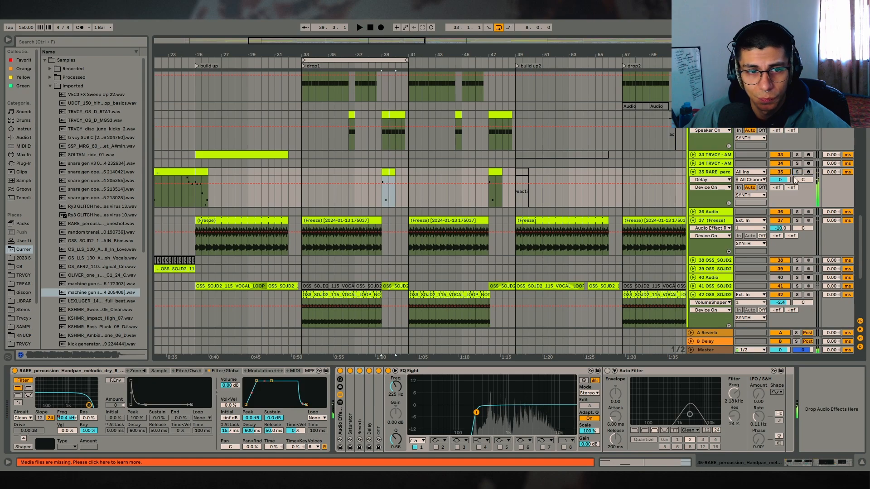
- Select the vocal loop clip on track 41 between bars 39 and 41 and unfold the track
scroll(427, 218, down, 2)
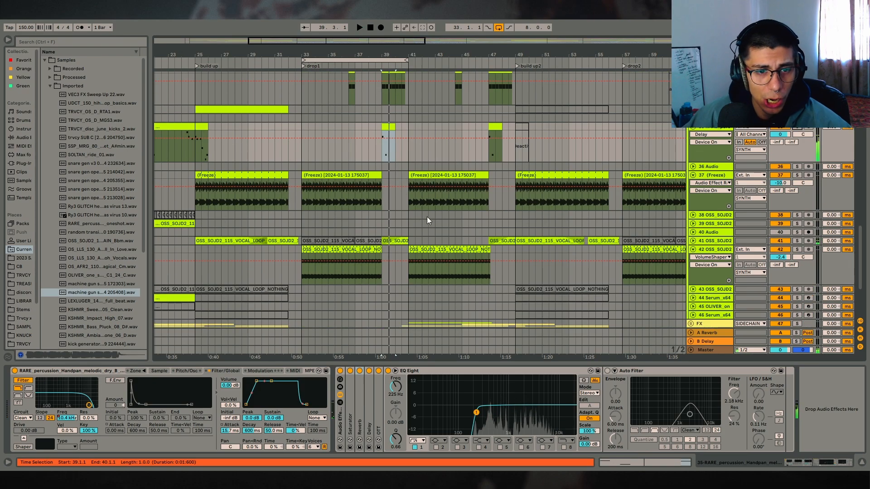
click(398, 241)
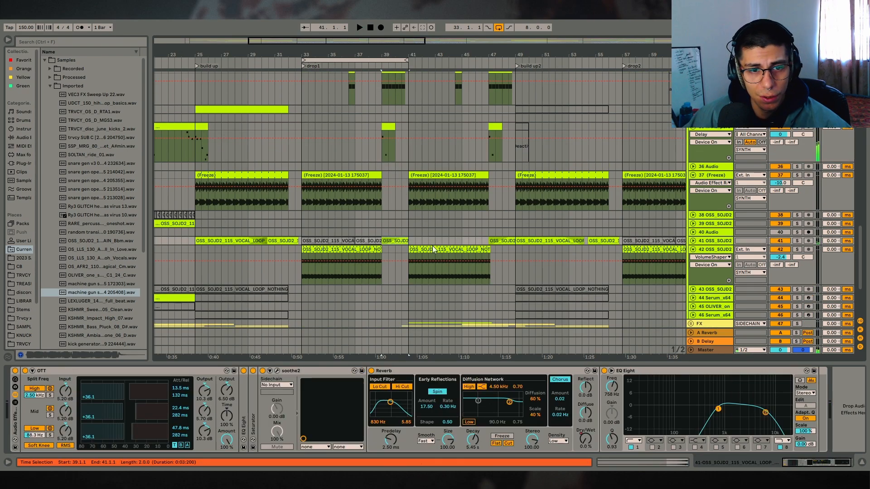
click(693, 241)
- Unfold the VOX group to show its vocal tracks and clips
scroll(772, 249, down, 6)
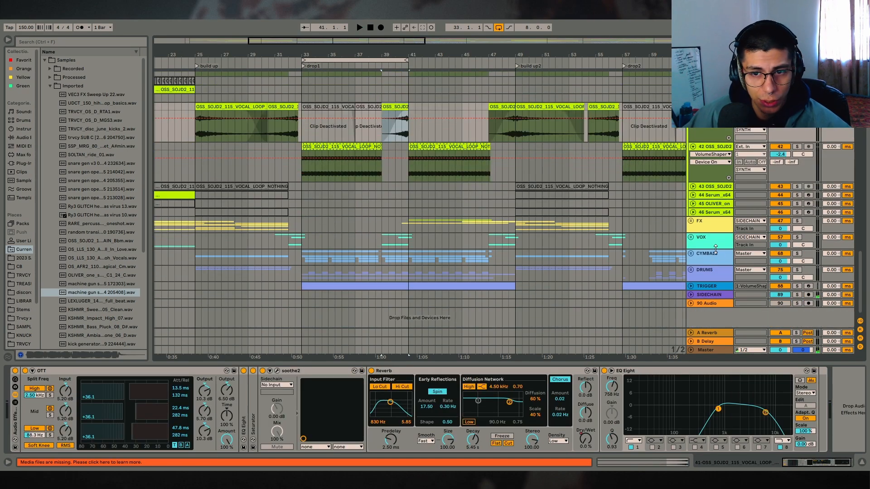
click(691, 237)
scroll(786, 195, down, 4)
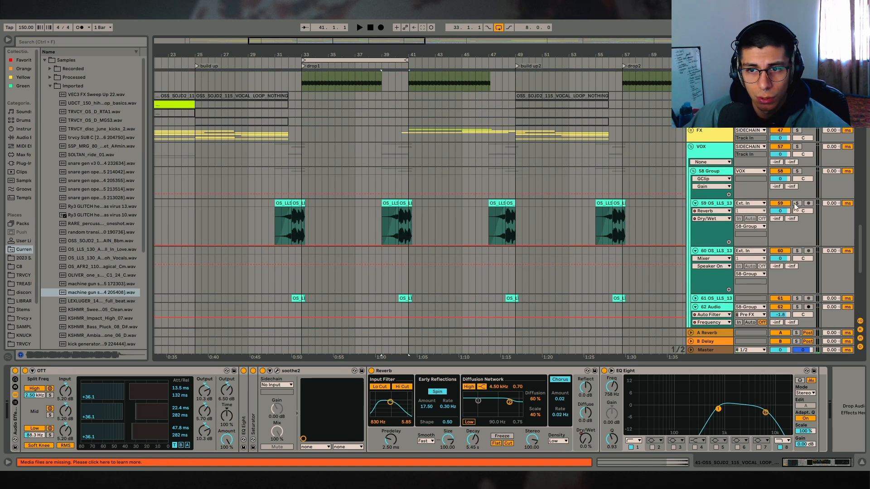
- Solo vocal track 59, listen to the section around drop1, and select its freeze tail clip at bar 39
click(796, 205)
key(space)
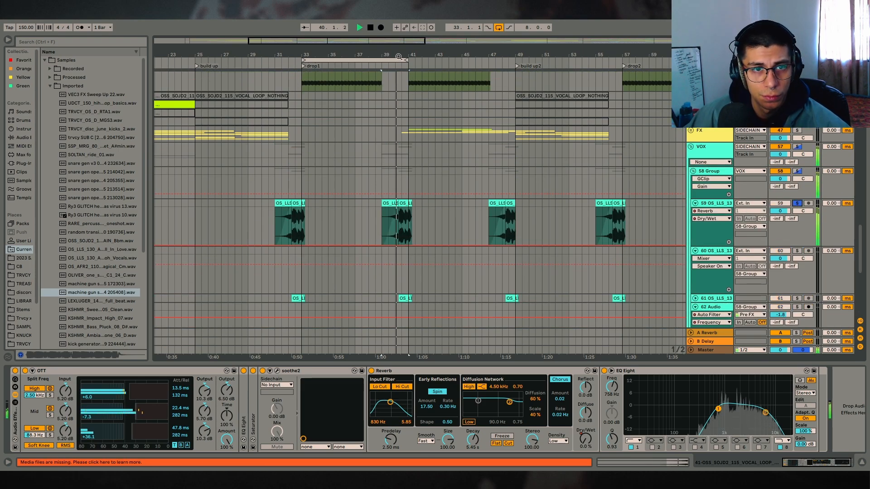
drag(399, 57, 473, 39)
key(space)
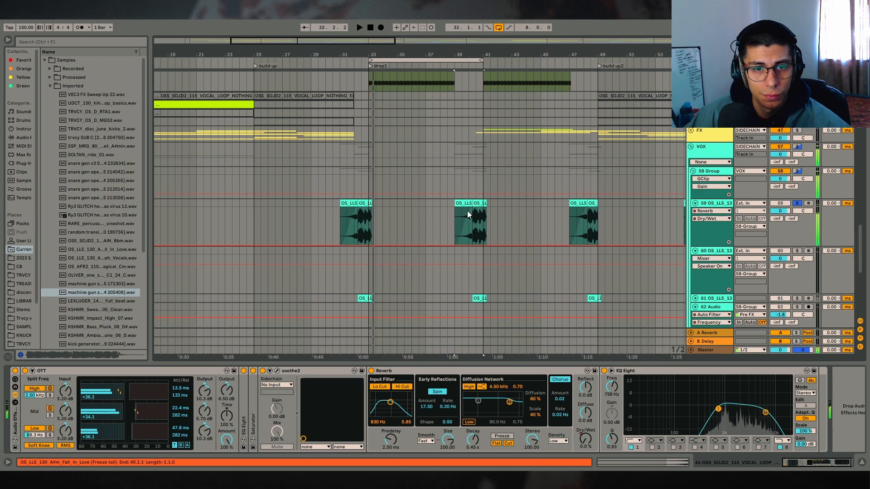
click(466, 211)
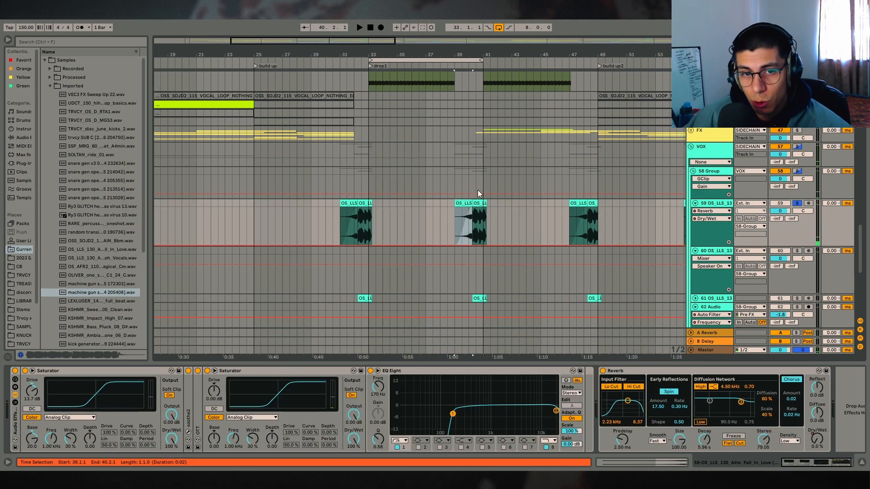
- Expand vocal track 61 and listen to its clip starting at 40.2 in solo
scroll(485, 196, down, 3)
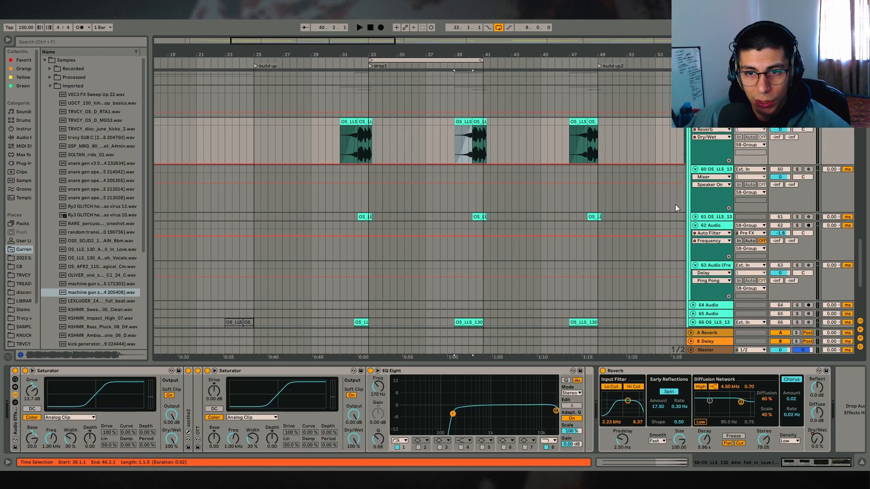
click(695, 217)
scroll(678, 218, down, 1)
double_click(796, 190)
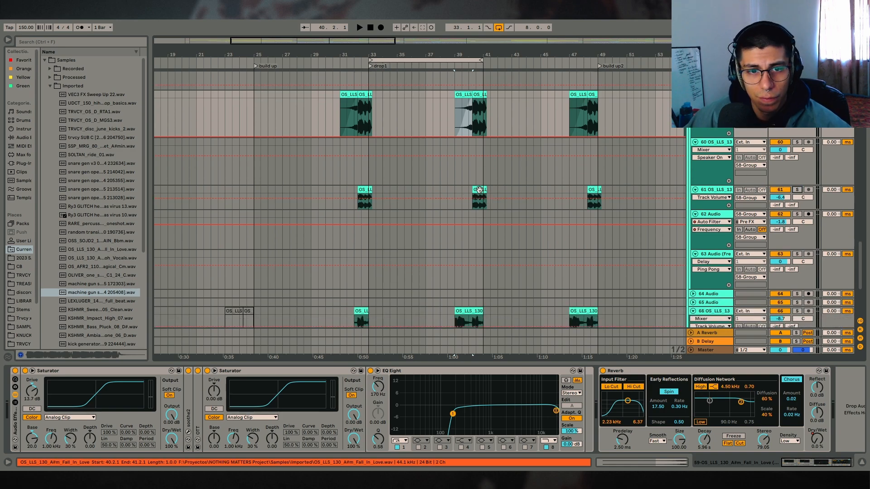
click(745, 201)
key(space)
scroll(750, 201, down, 1)
scroll(750, 201, down, 5)
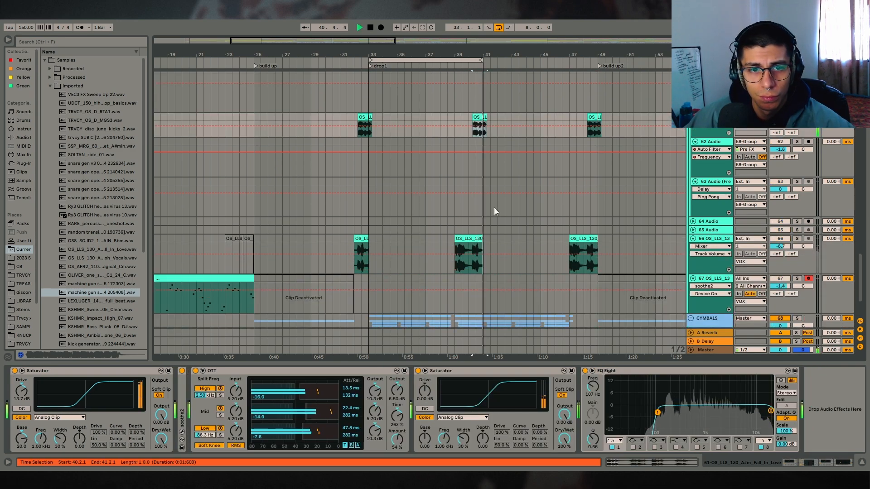
- Listen to the vocal clip at bar 39 on track 66, first soloed and again with the full mix
click(458, 258)
click(797, 239)
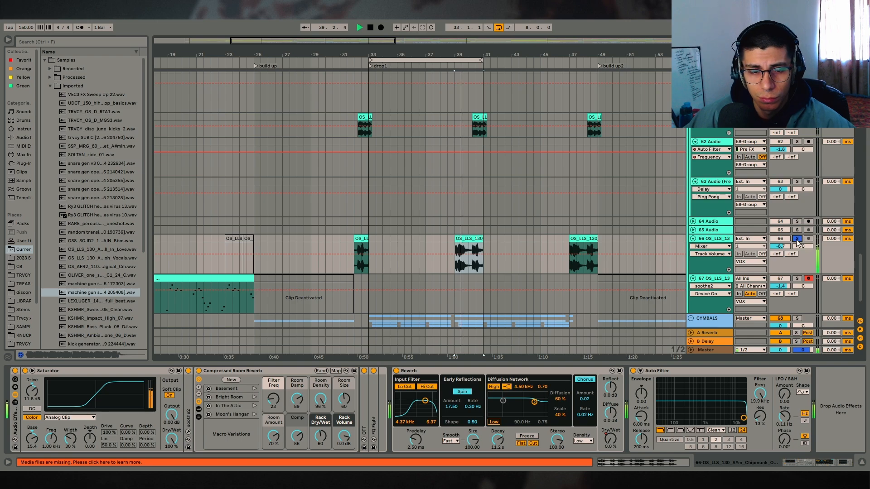
key(space)
click(456, 231)
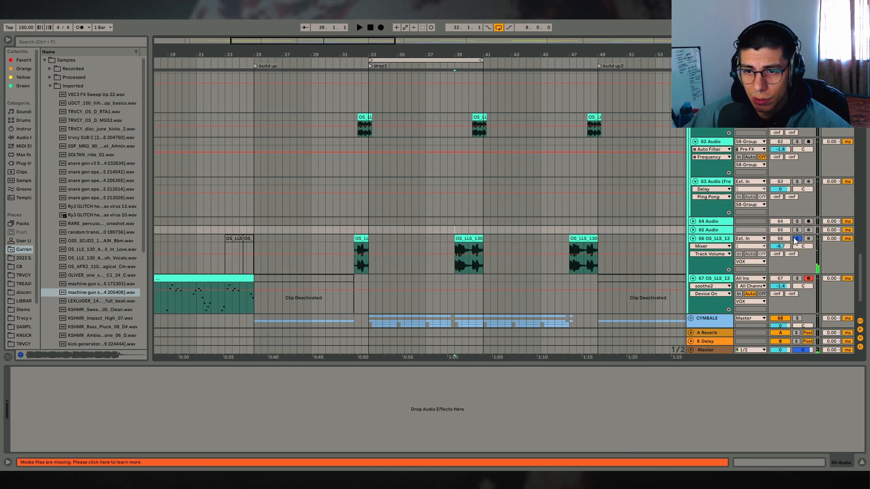
click(797, 239)
key(space)
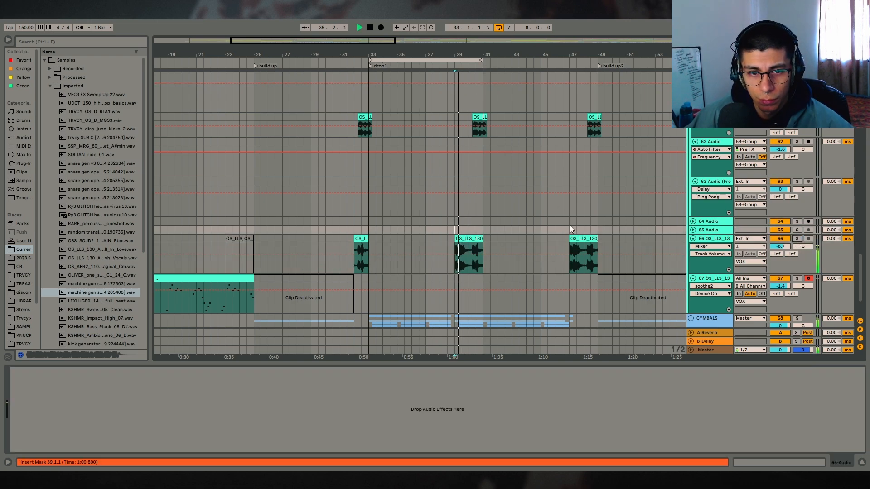
scroll(495, 217, down, 2)
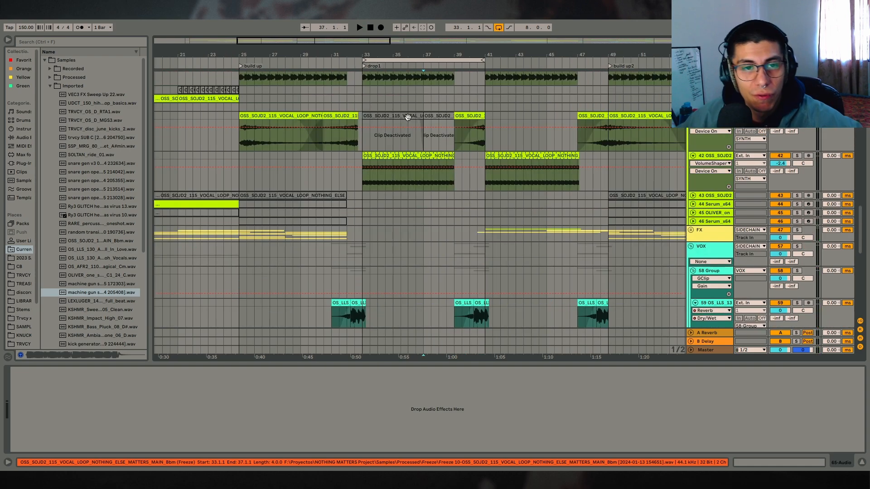
- Extend the arrangement loop over drop1 to 16 bars, ending at bar 49
scroll(455, 107, up, 3)
scroll(644, 170, up, 3)
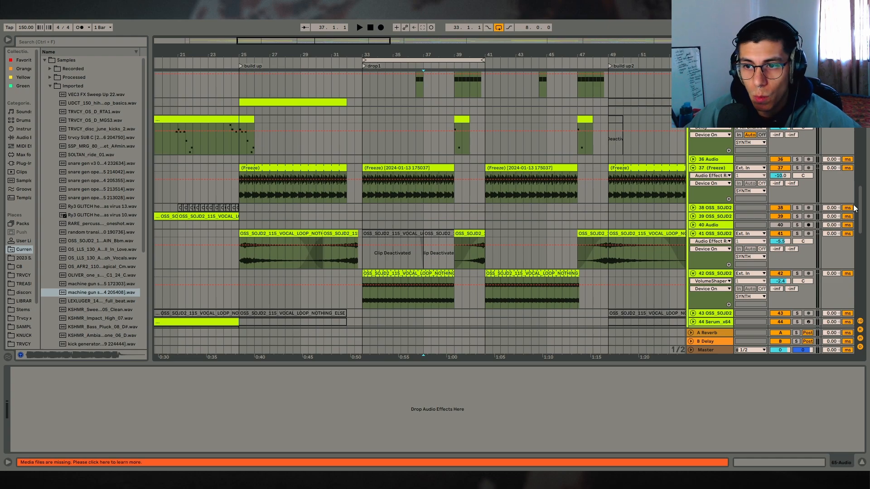
scroll(855, 208, up, 10)
drag(483, 59, 608, 59)
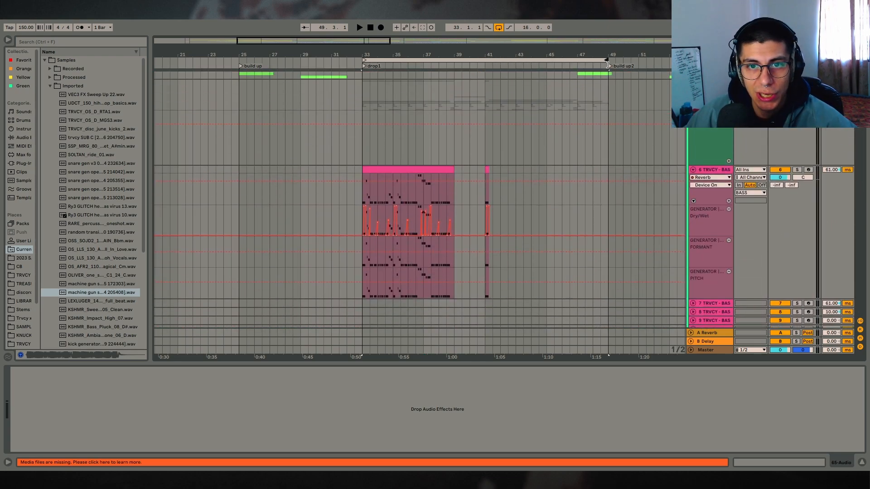
- Collapse bass track 6, expand bass track 18, and select its clip ending at bar 47
click(693, 170)
scroll(486, 148, up, 1)
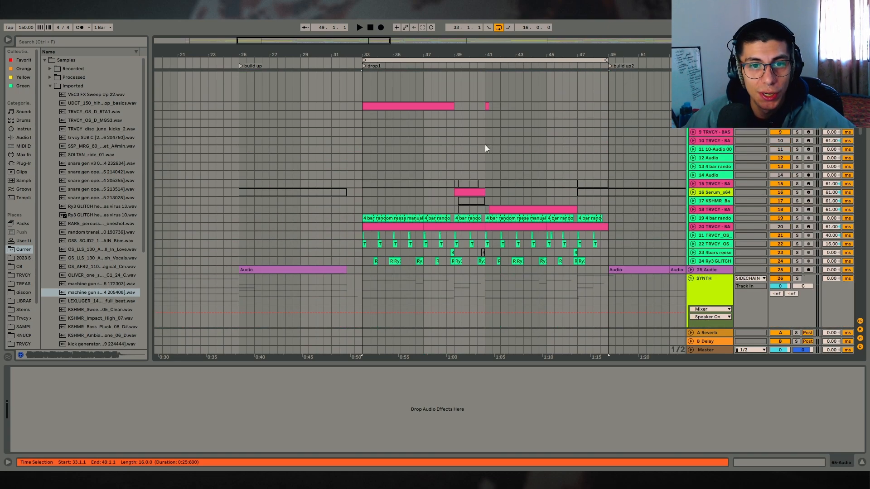
drag(479, 113, 576, 179)
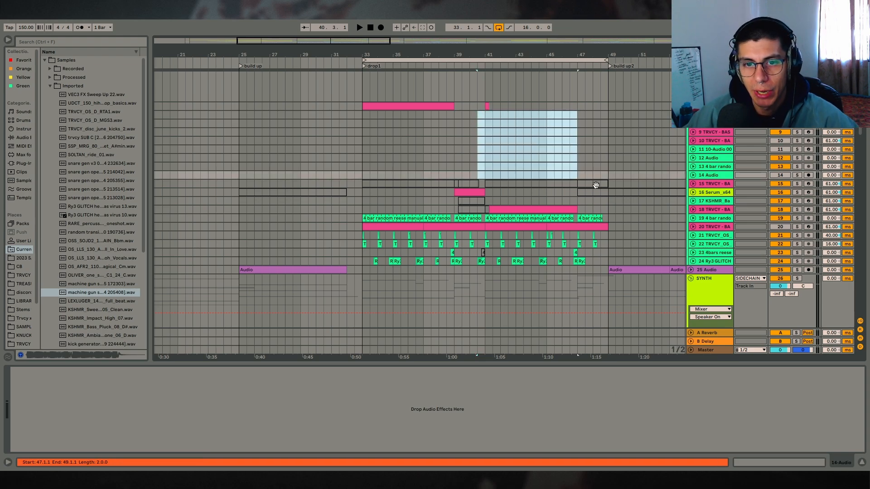
scroll(518, 147, down, 1)
drag(341, 156, 546, 158)
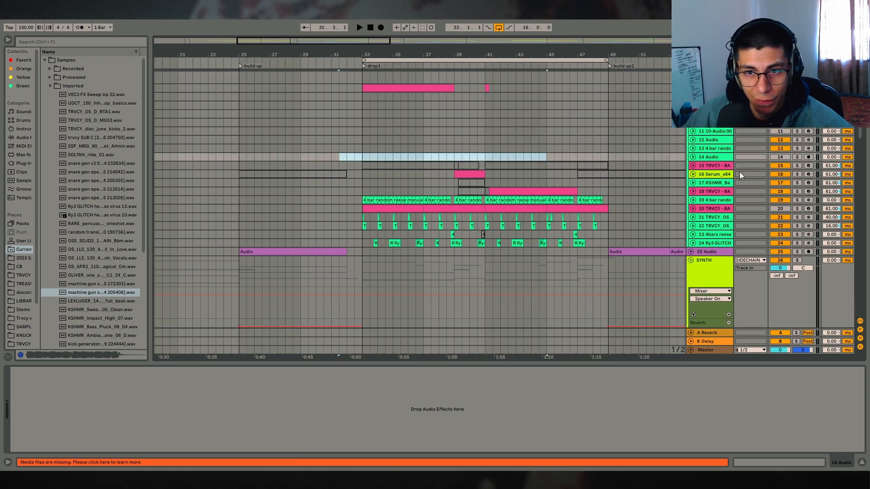
click(693, 191)
click(504, 191)
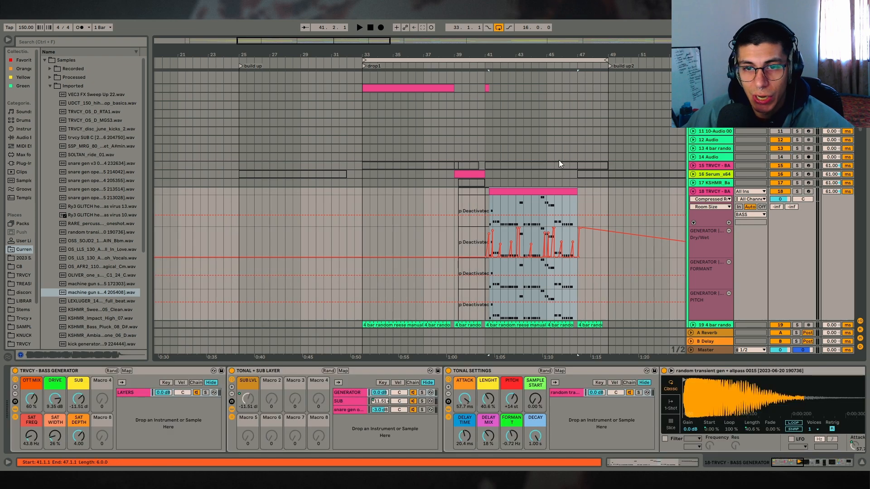
- Select the bass clip on track 6 spanning bars 33 to 39
drag(497, 55, 492, 77)
scroll(265, 116, up, 2)
click(261, 116)
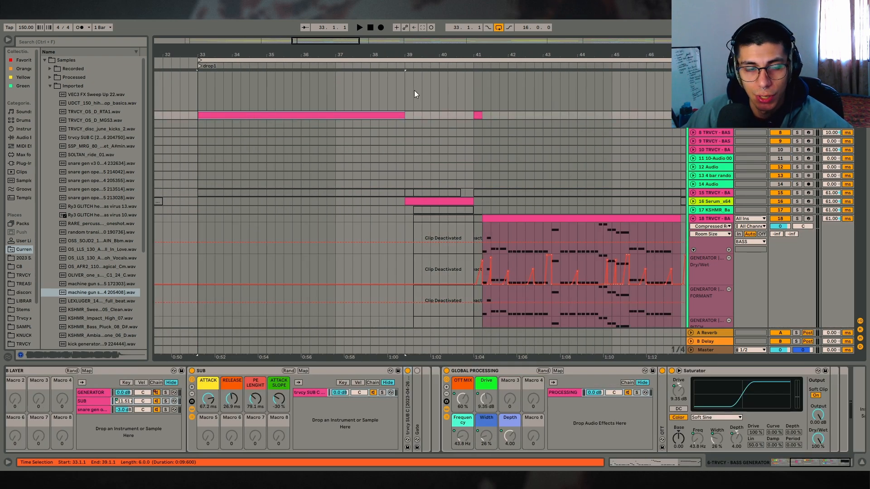
drag(398, 54, 381, 45)
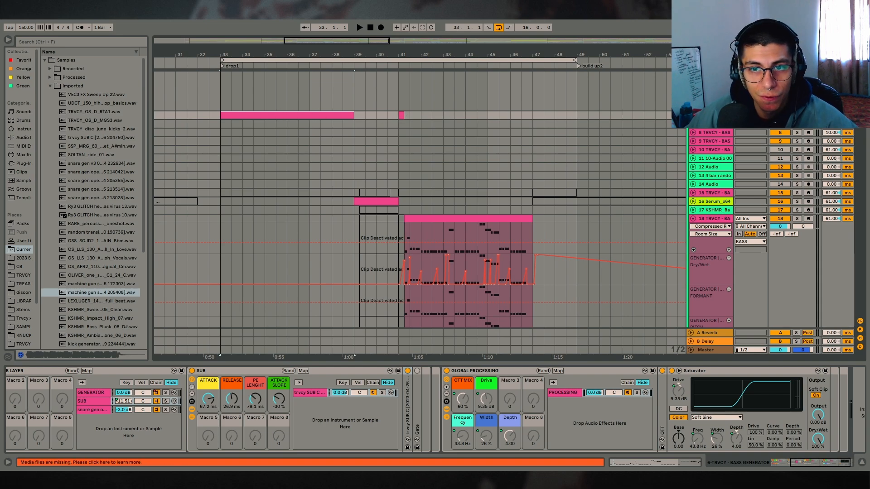
- Expand bass track 6 and play its short clip at bar 41
click(693, 115)
drag(418, 114, 388, 115)
drag(395, 47, 371, 34)
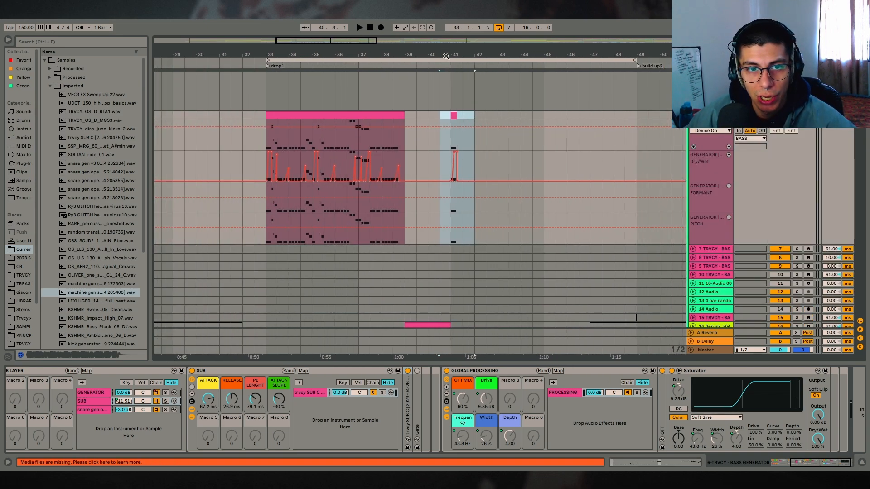
scroll(458, 107, down, 2)
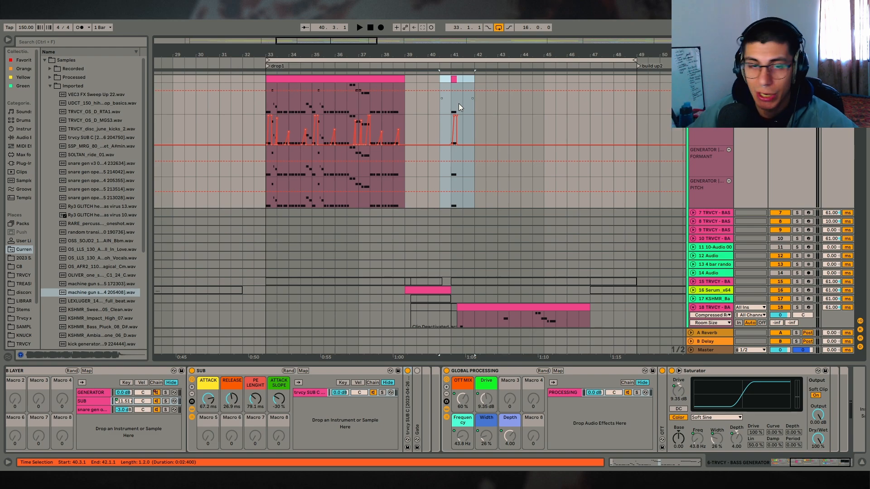
scroll(417, 189, up, 1)
click(454, 111)
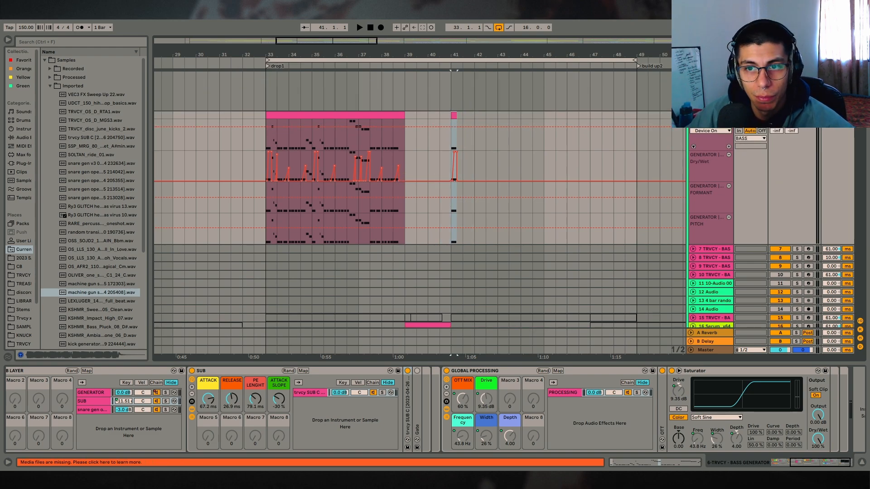
key(space)
scroll(452, 180, down, 4)
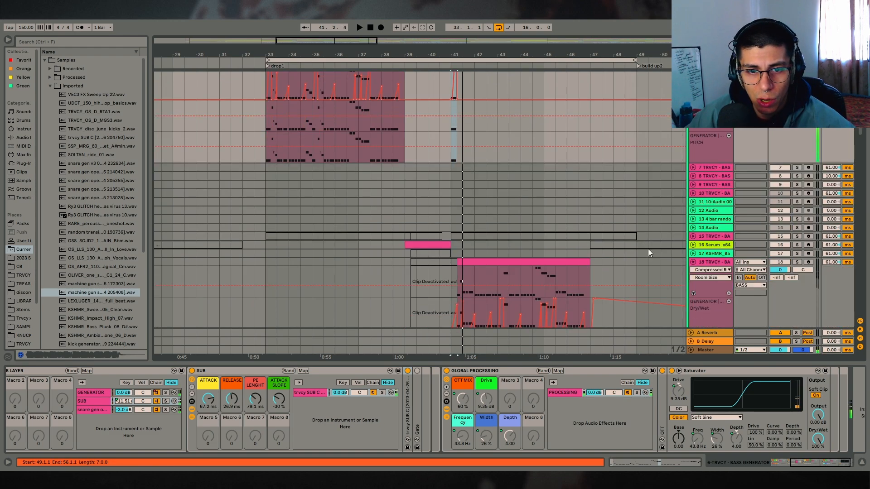
- Solo bass track 18 and inspect the snare gen and GENERATOR chains of its TONAL + SUB LAYER rack
click(797, 201)
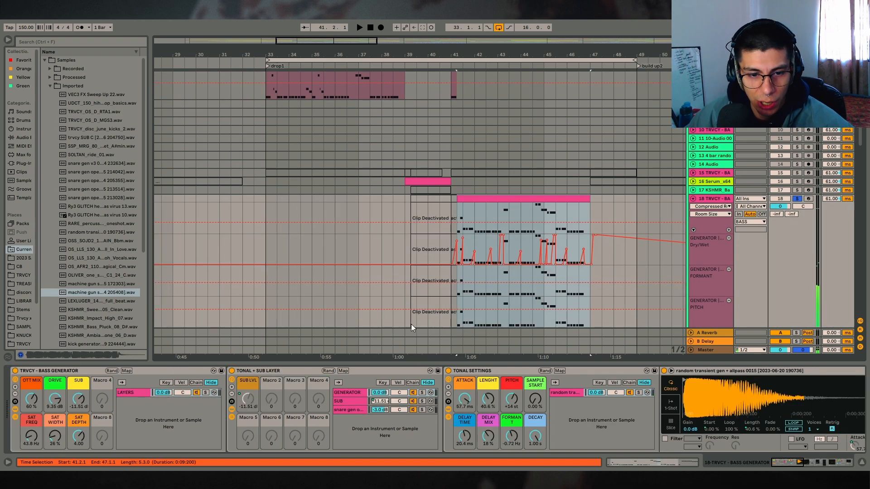
click(348, 409)
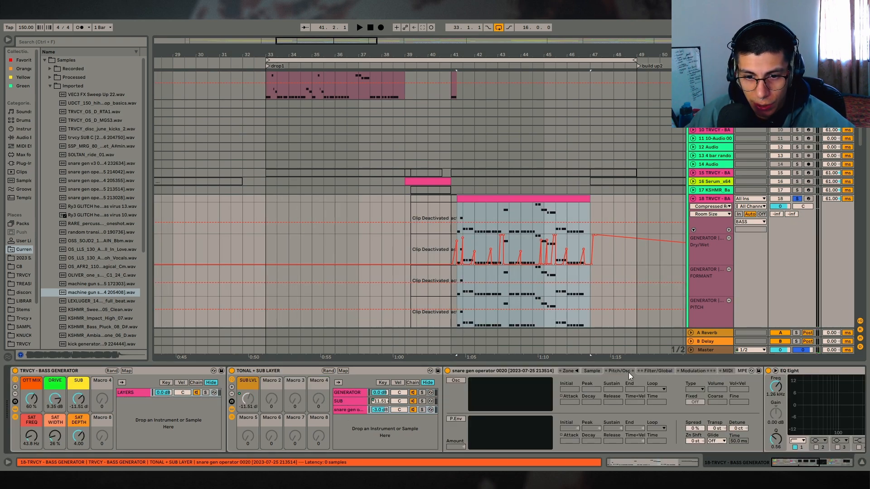
click(347, 392)
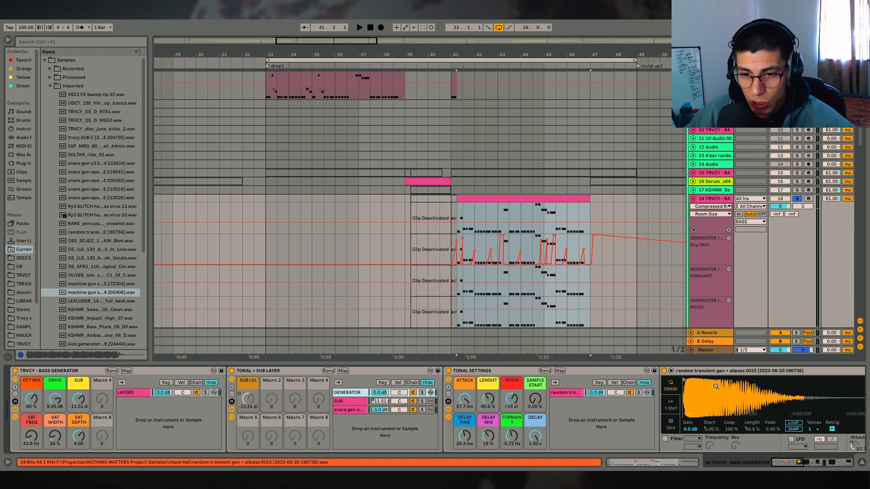
drag(798, 465, 811, 464)
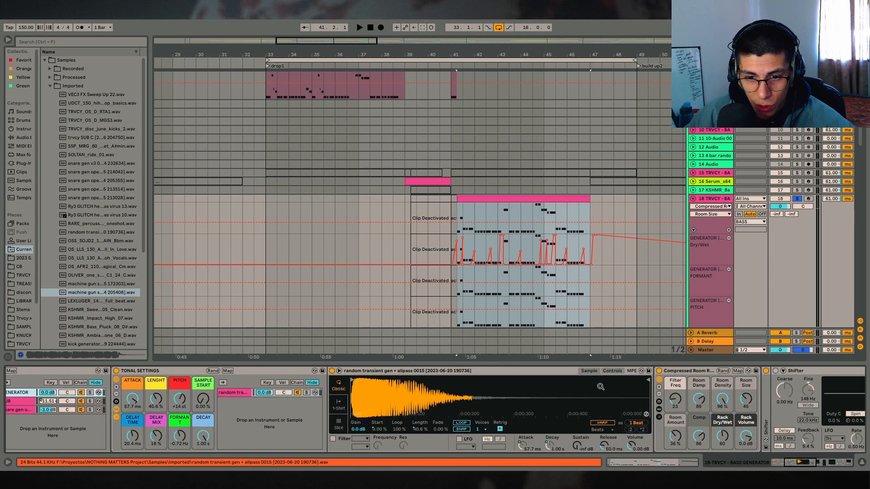
- Preview the random transient sample among the imported samples and play track 18's bass clip for comparison
click(73, 232)
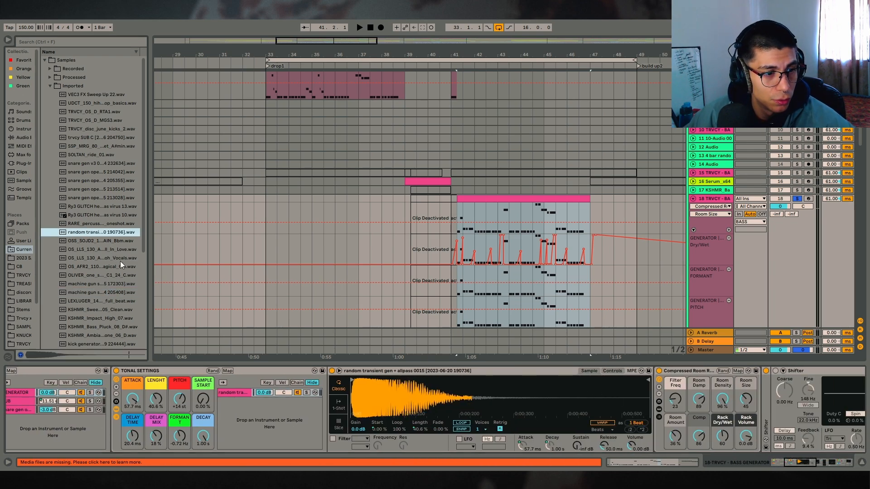
key(space)
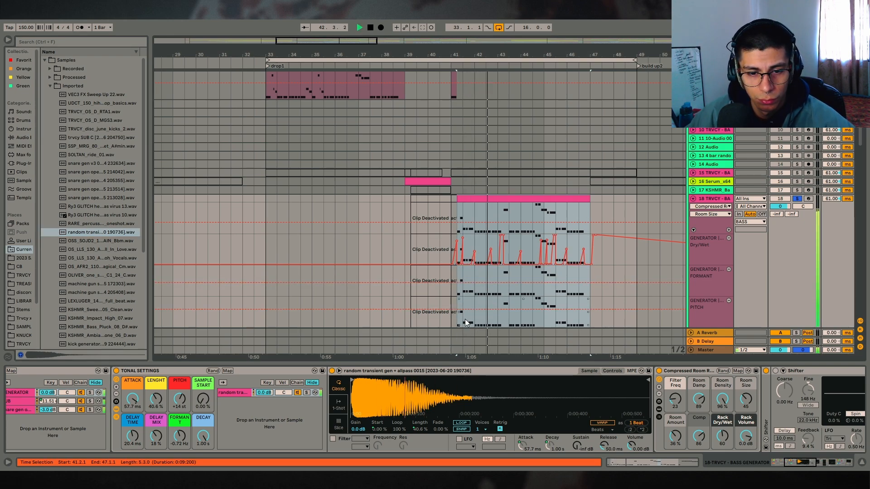
key(space)
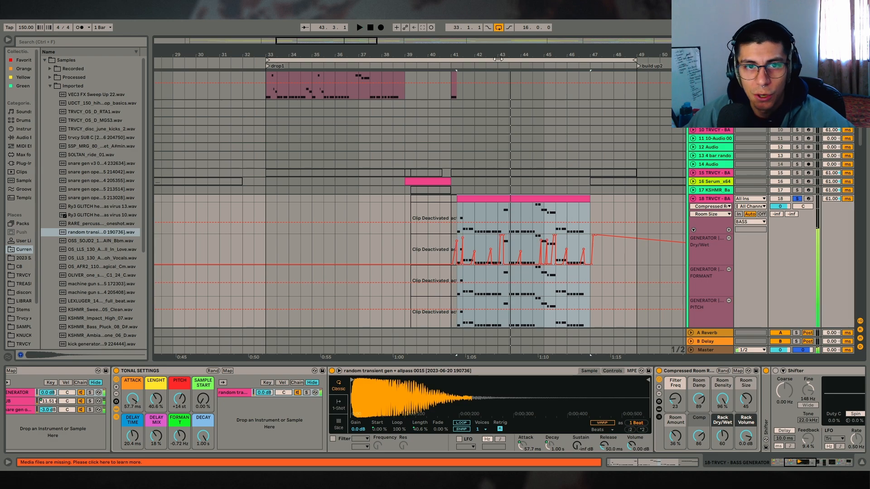
- Collapse the random transient sampler, Shifter and Delay devices on track 18, and toggle the Reverb device to audition the bass
scroll(493, 170, up, 4)
drag(533, 54, 467, 53)
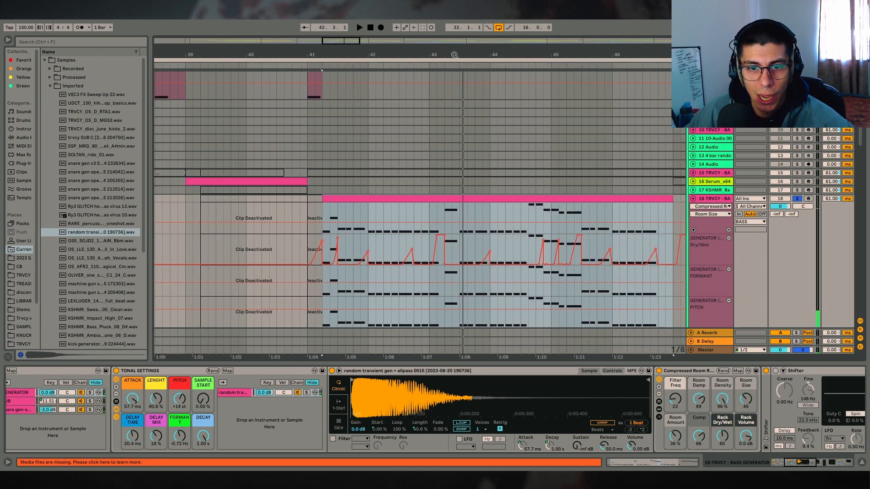
click(463, 373)
double_click(463, 374)
double_click(539, 372)
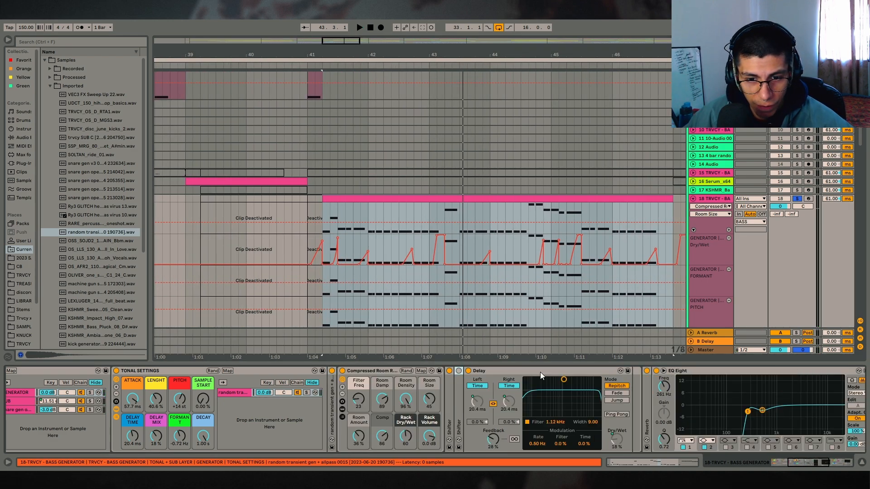
double_click(540, 372)
click(486, 371)
key(space)
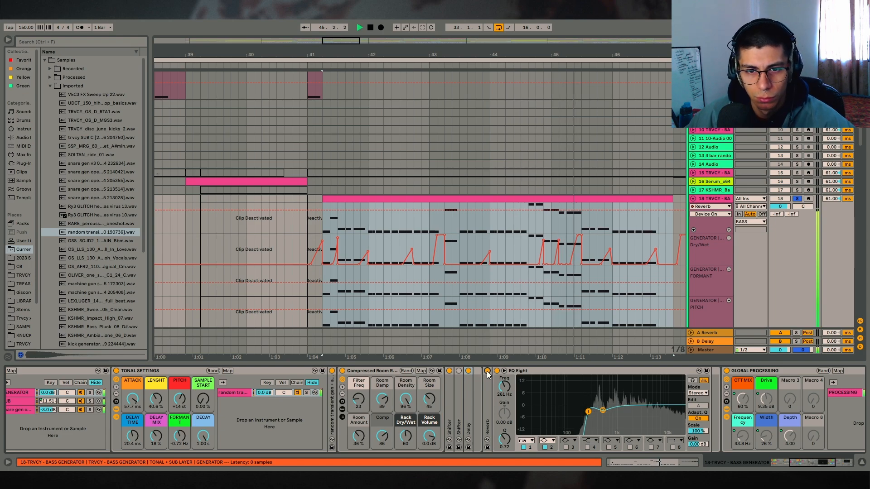
key(space)
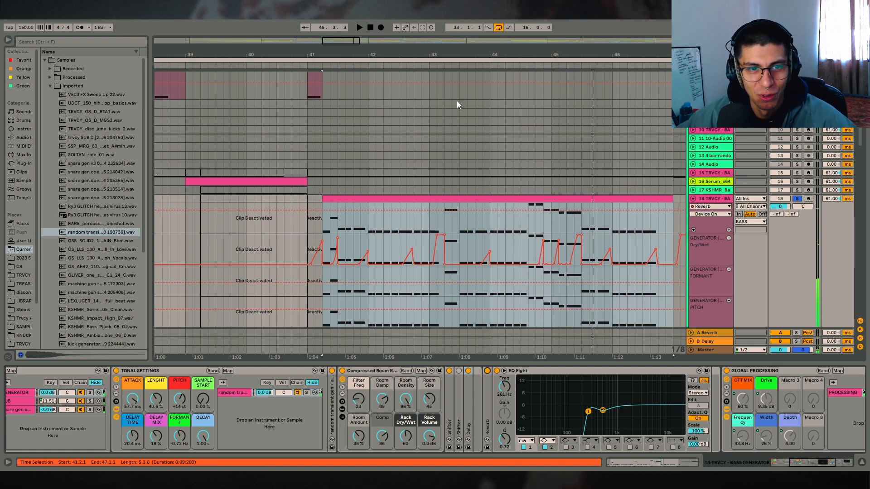
- Take bass track 18 out of solo and hide the device view to give the arrangement more room
drag(433, 54, 451, 40)
click(798, 200)
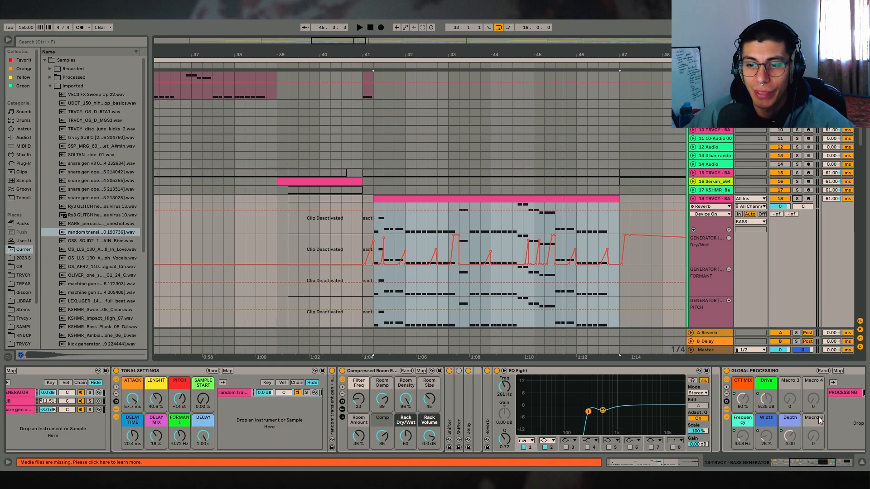
click(862, 463)
key(minus)
key(minus)
key(minus)
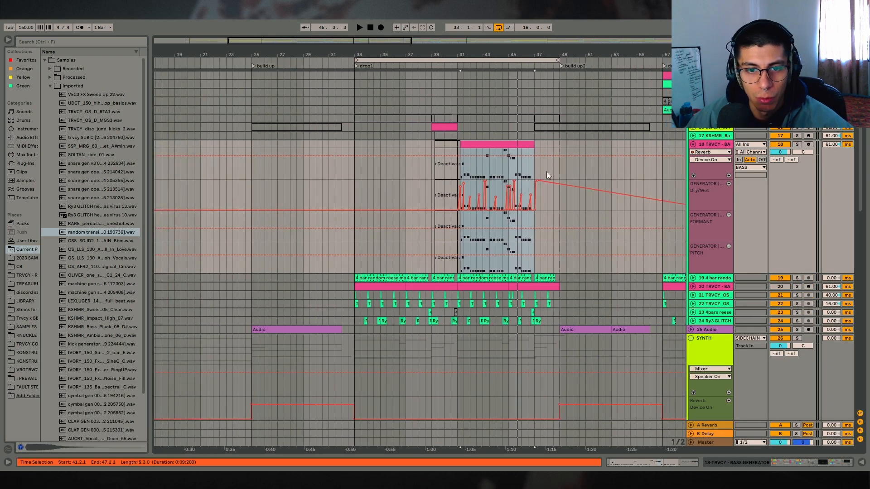
- Expand audio track 27, solo it and audition its clip at bar 47 near the end of drop1
scroll(552, 279, down, 6)
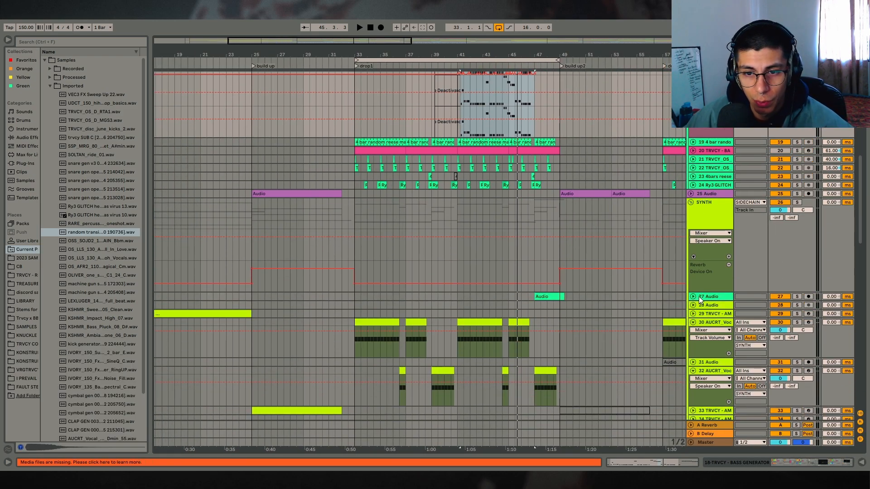
scroll(551, 278, down, 2)
click(540, 242)
click(693, 242)
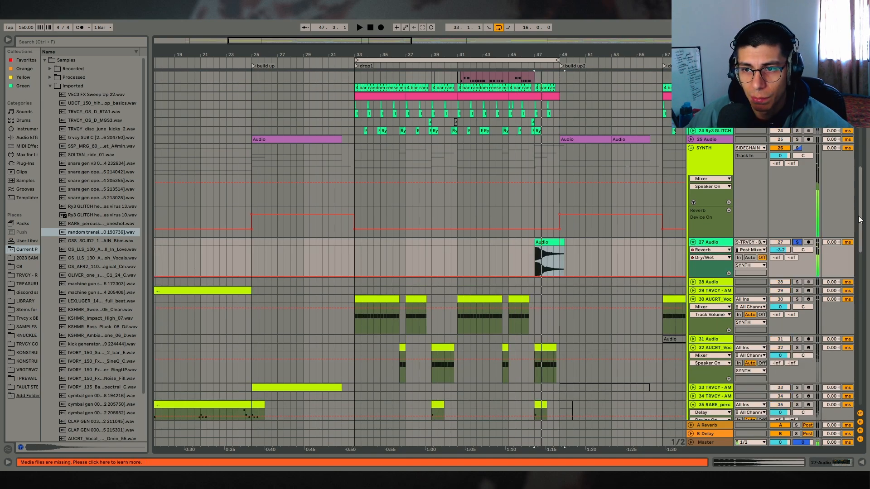
- Take track 27 out of solo and play the arrangement from bar 47 in the last bars of drop1
drag(859, 190, 859, 119)
click(691, 84)
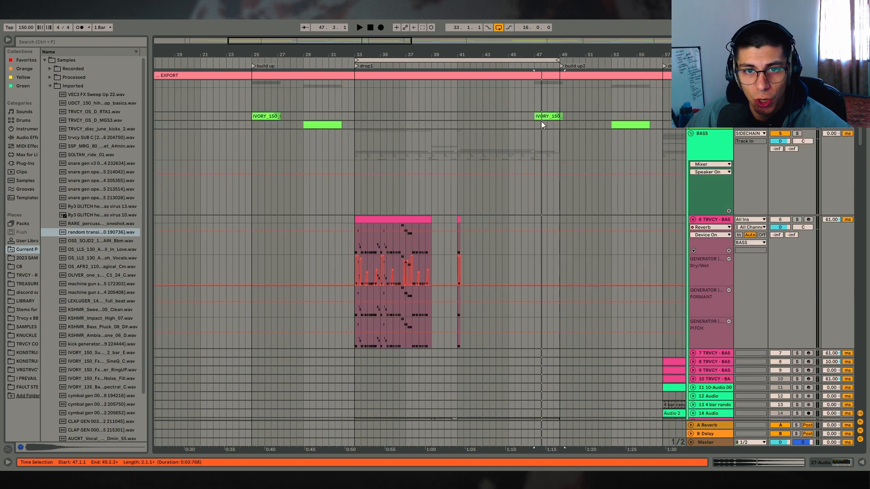
key(space)
click(796, 75)
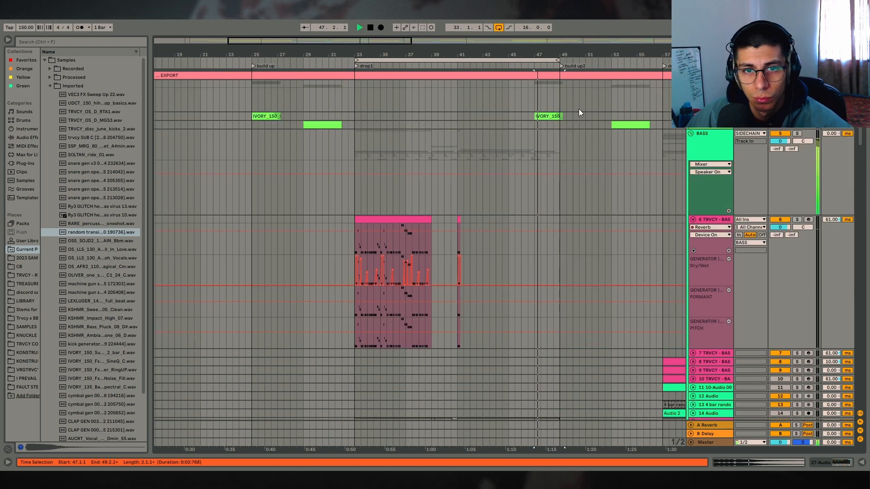
drag(562, 60, 517, 60)
key(space)
- Collapse the BASS group and highlight stretches of its lane in the intro, build up and drop1
drag(417, 56, 528, 65)
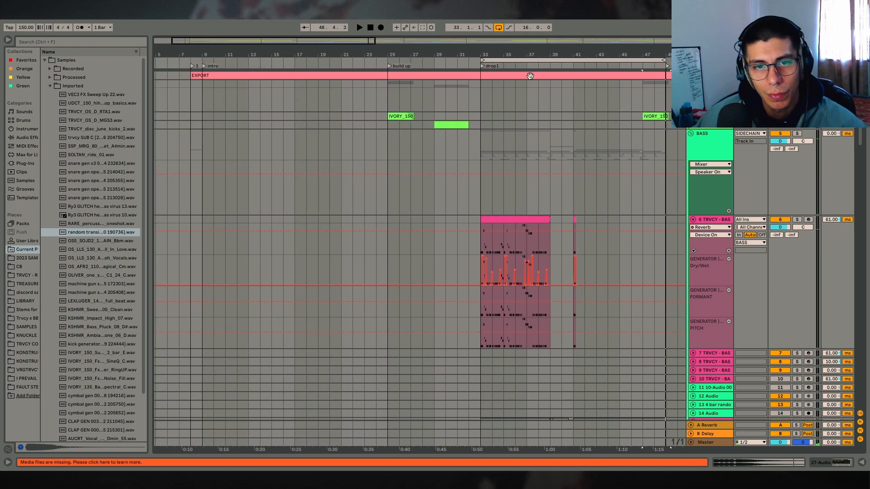
click(691, 134)
drag(638, 52, 624, 61)
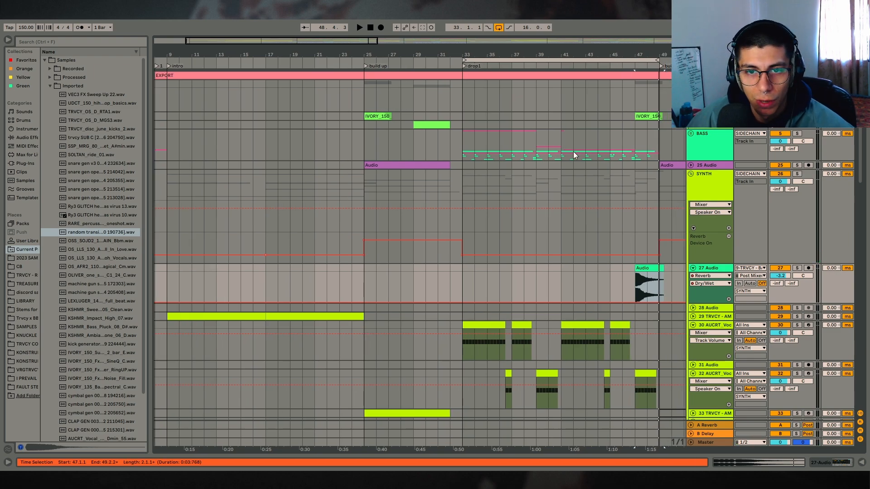
drag(587, 150, 646, 144)
drag(365, 144, 450, 155)
drag(573, 143, 634, 151)
drag(228, 142, 159, 138)
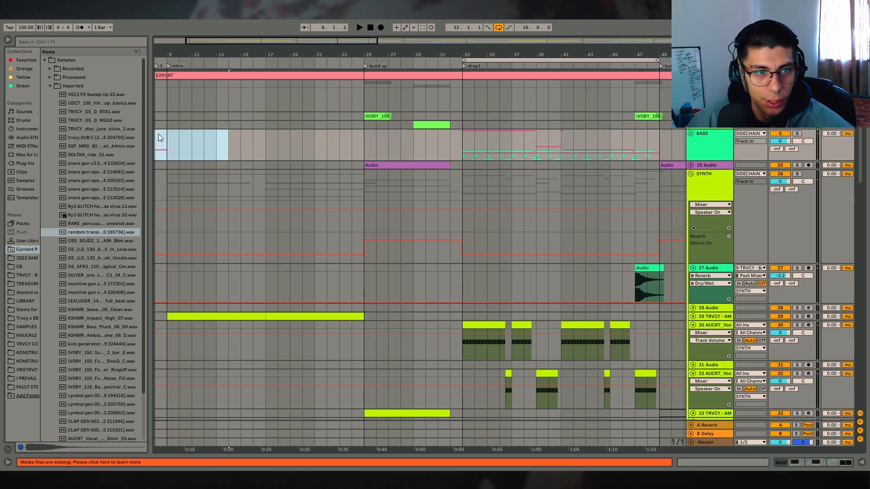
- Highlight the build up across the tracks from bar 24 to 33 and the start of drop1 on the BASS group
click(340, 106)
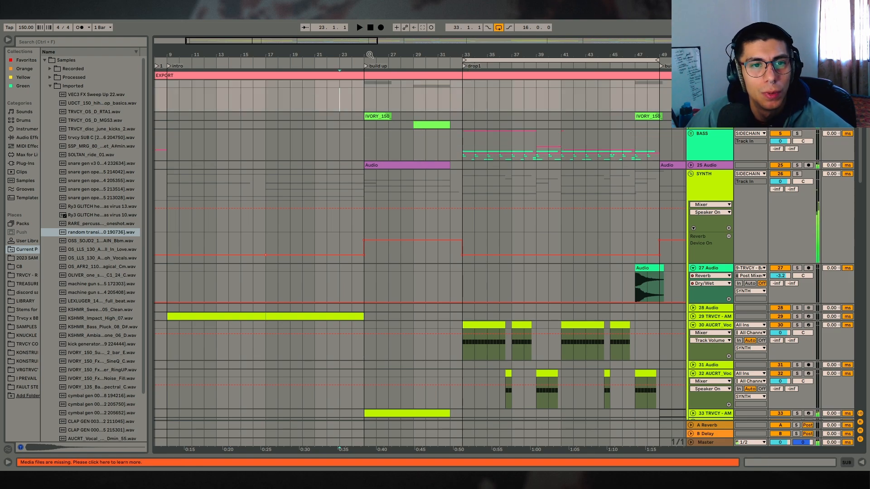
drag(370, 54, 455, 55)
click(409, 134)
drag(439, 116, 545, 173)
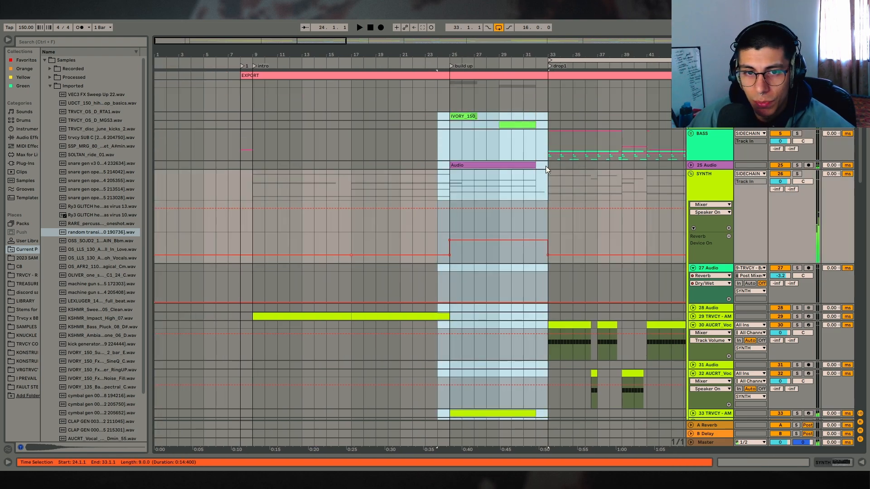
click(545, 165)
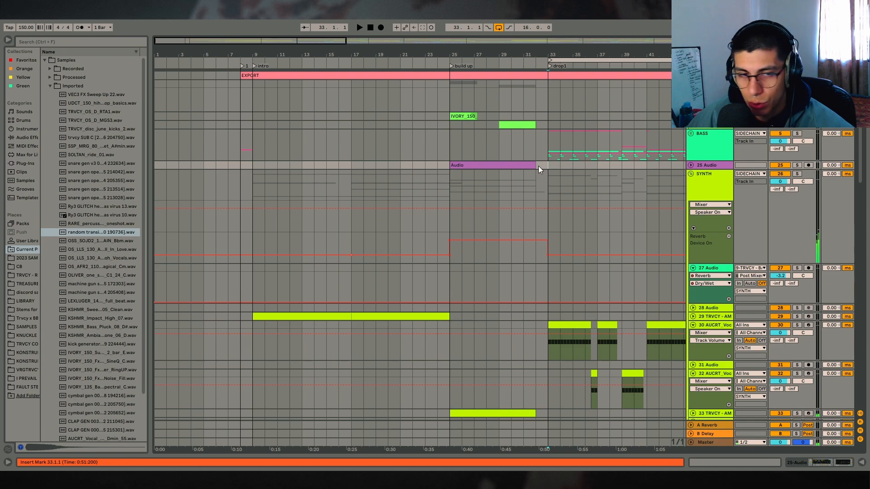
drag(367, 139, 419, 136)
drag(553, 142, 603, 144)
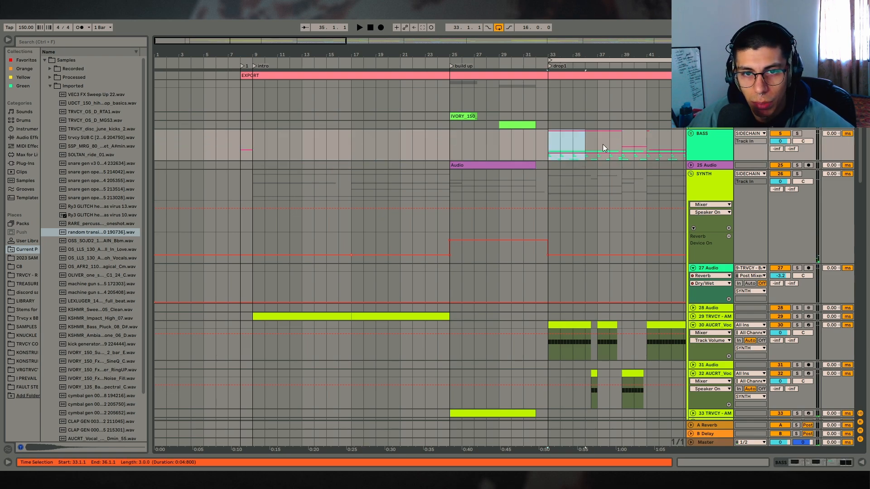
- Compare the BASS group's lane over the build up, bars 33 to 40 of drop1, and bars 16 to 25 of the intro
mouse_move(573, 64)
mouse_down()
mouse_move(540, 70)
mouse_move(561, 63)
mouse_up()
scroll(489, 166, down, 3)
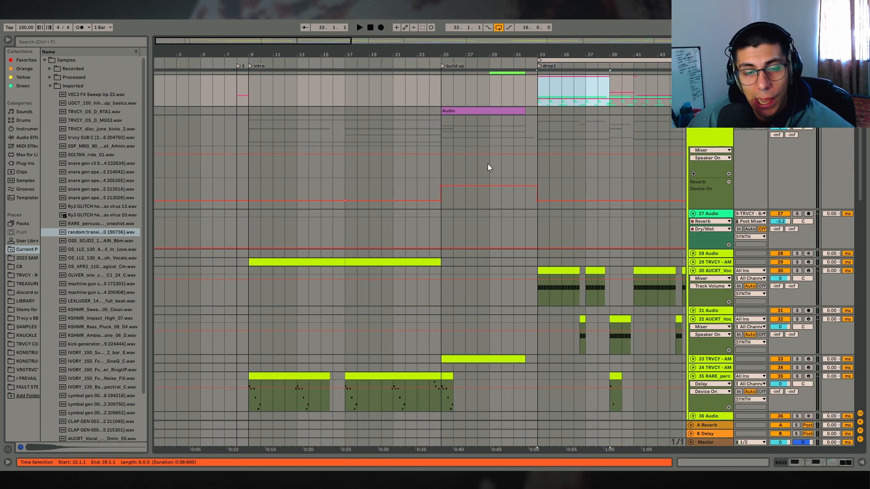
scroll(484, 181, up, 3)
scroll(483, 193, down, 2)
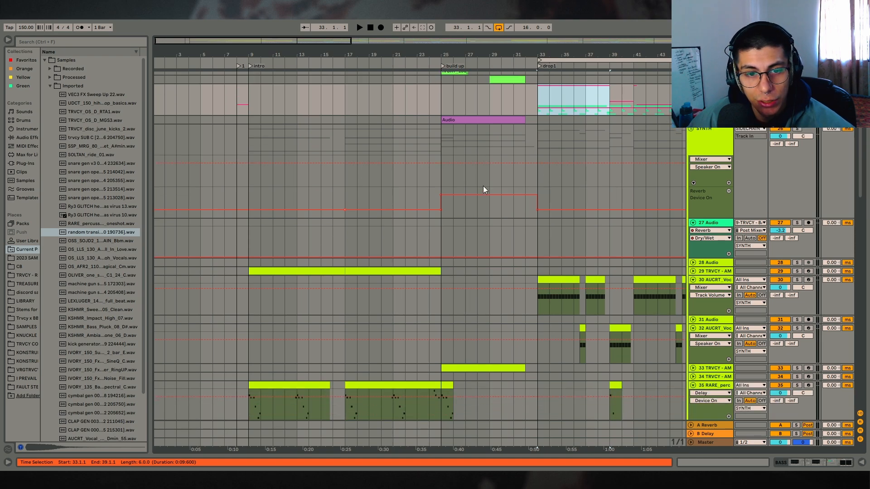
scroll(483, 199, up, 3)
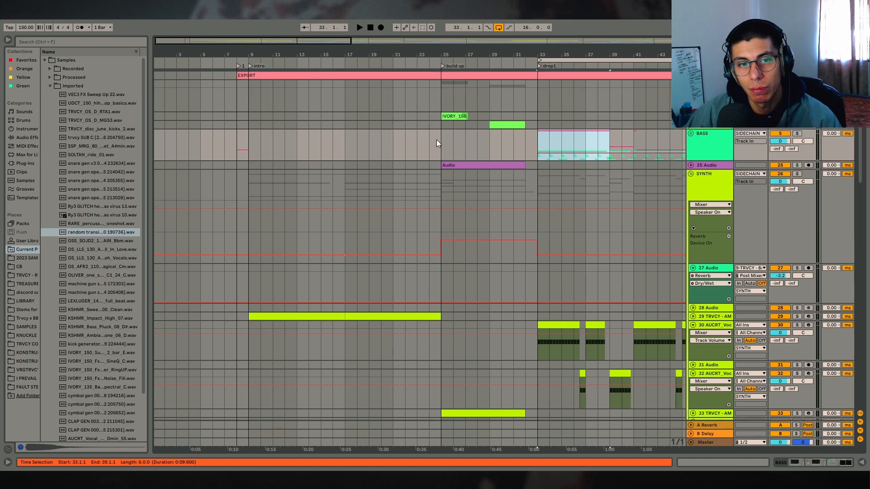
drag(437, 143, 534, 143)
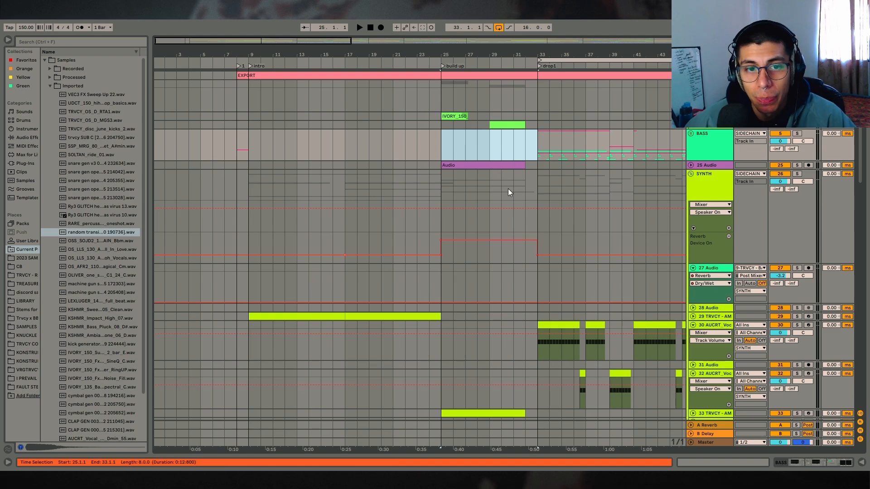
drag(530, 55, 501, 51)
drag(503, 139, 587, 145)
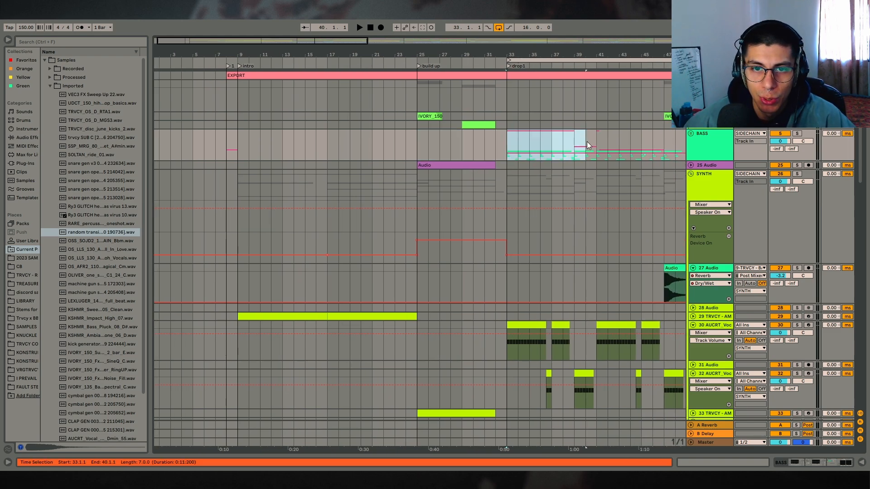
drag(425, 146, 318, 152)
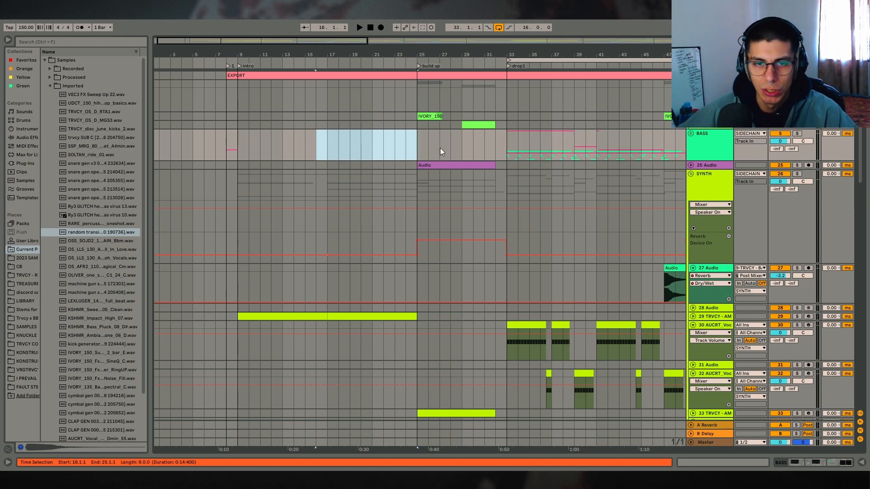
- Expand audio track 25, solo it and play its build up clip from bar 25
click(496, 166)
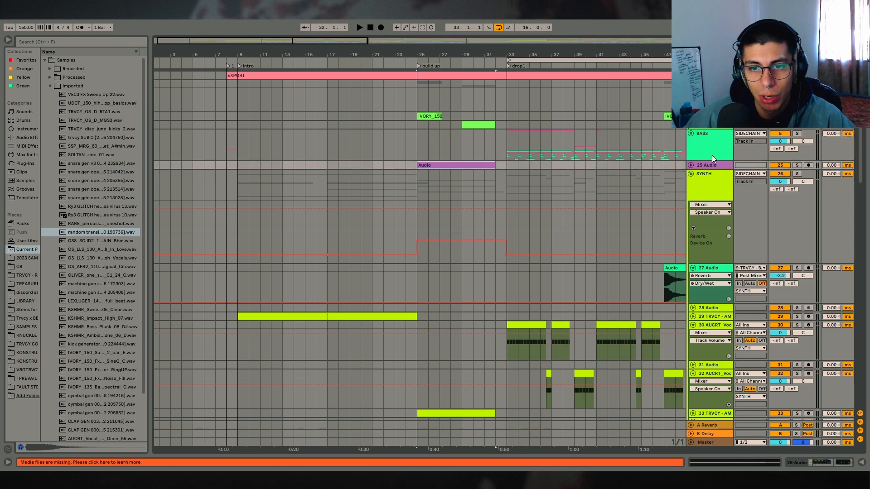
click(690, 165)
click(797, 166)
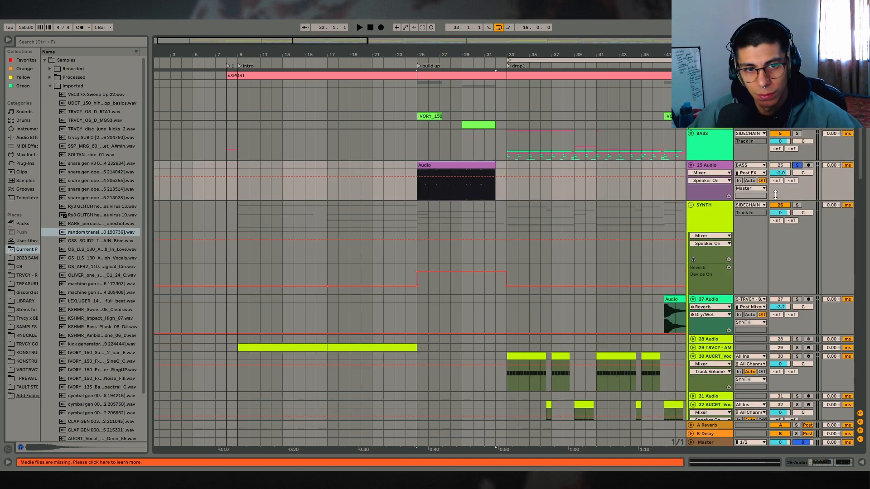
key(space)
- Show track 25's device chain during playback, stop the audition and hide the devices again
click(825, 462)
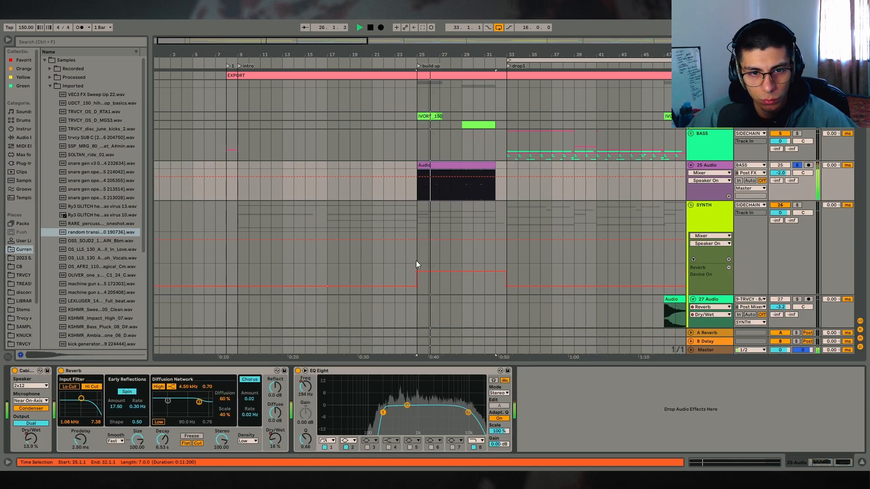
key(space)
click(377, 167)
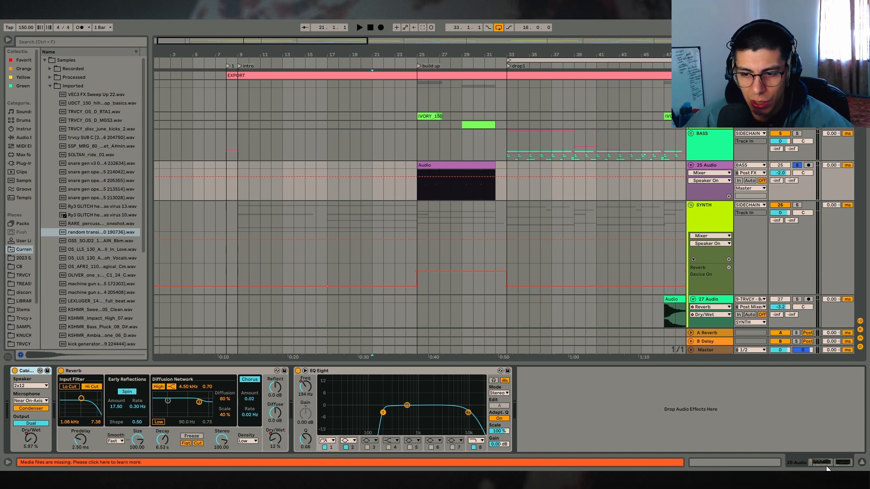
click(858, 462)
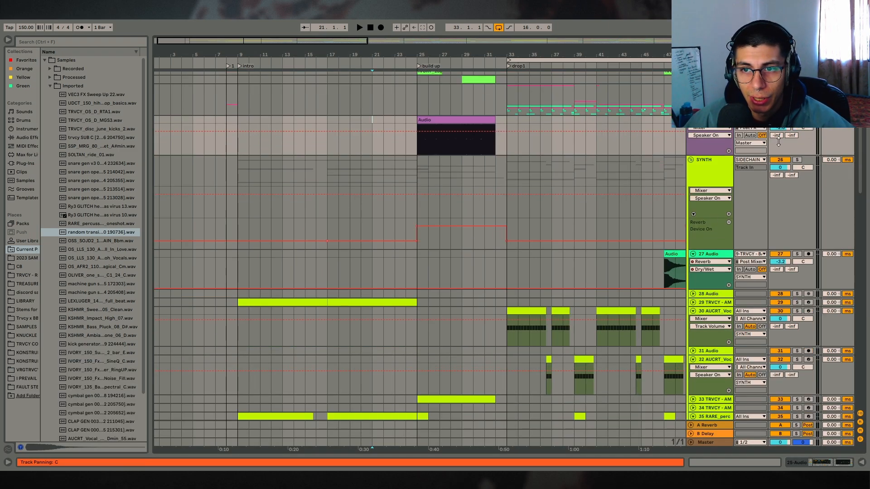
- Take track 25 out of solo and compare the BASS group's bars 33 to 42 with track 25's build up clip
scroll(421, 293, down, 4)
scroll(421, 294, down, 6)
scroll(537, 141, up, 12)
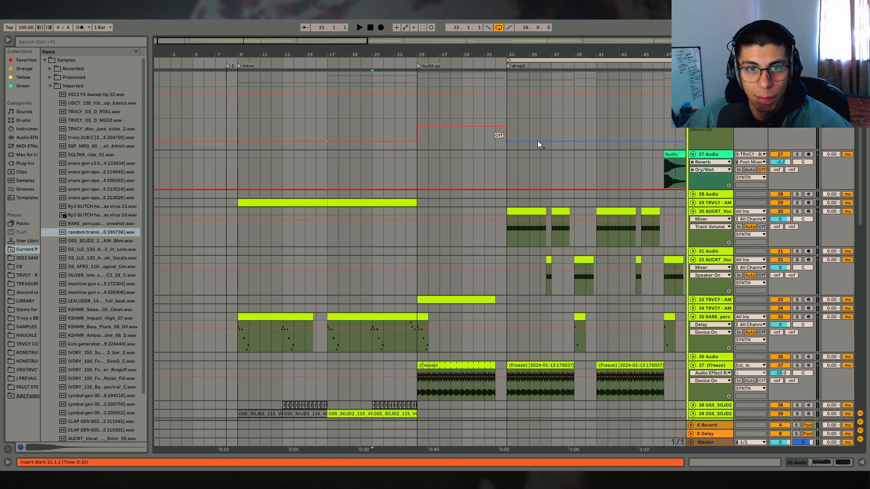
click(523, 142)
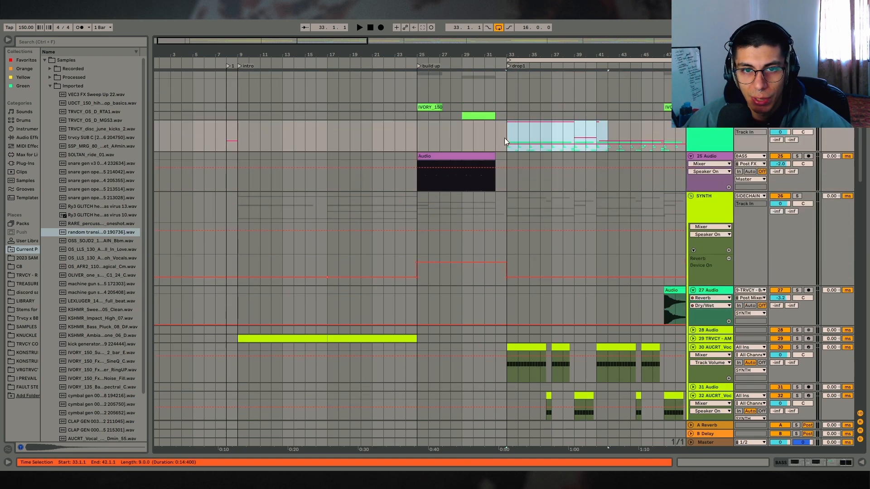
click(492, 156)
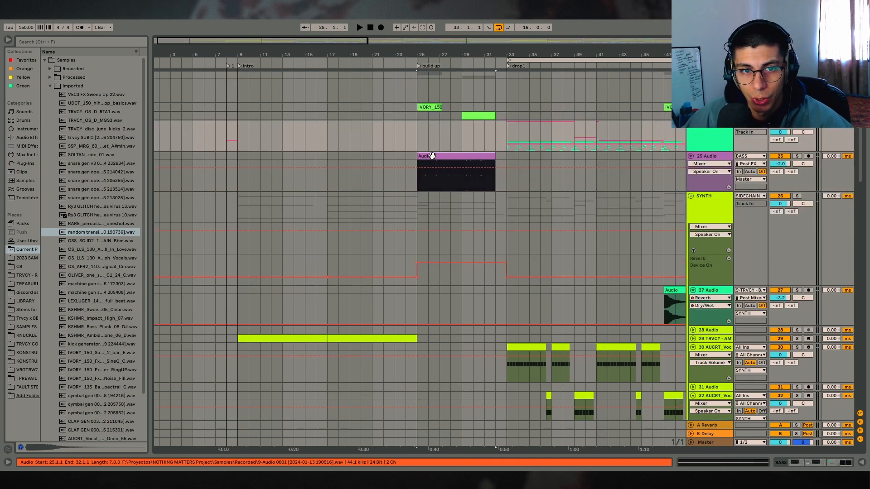
- Review the Cabinet, Reverb and EQ Eight devices on track 25 and hide the device view
click(822, 462)
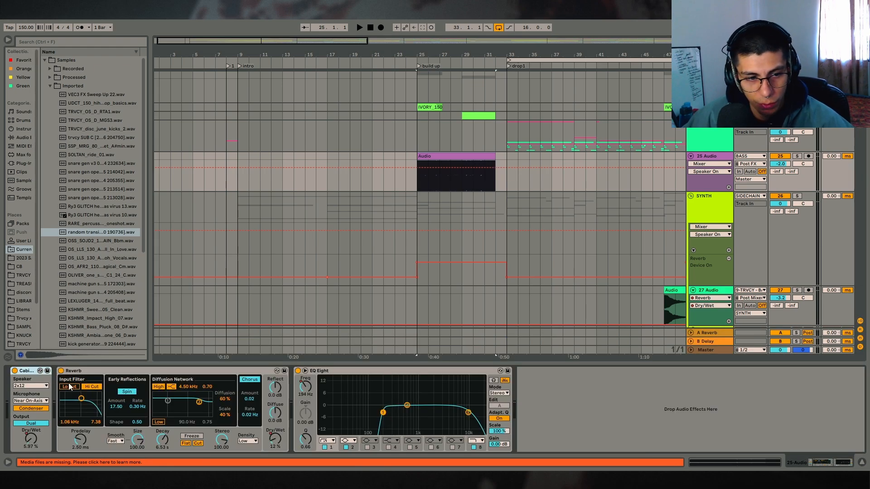
scroll(623, 314, down, 6)
click(861, 462)
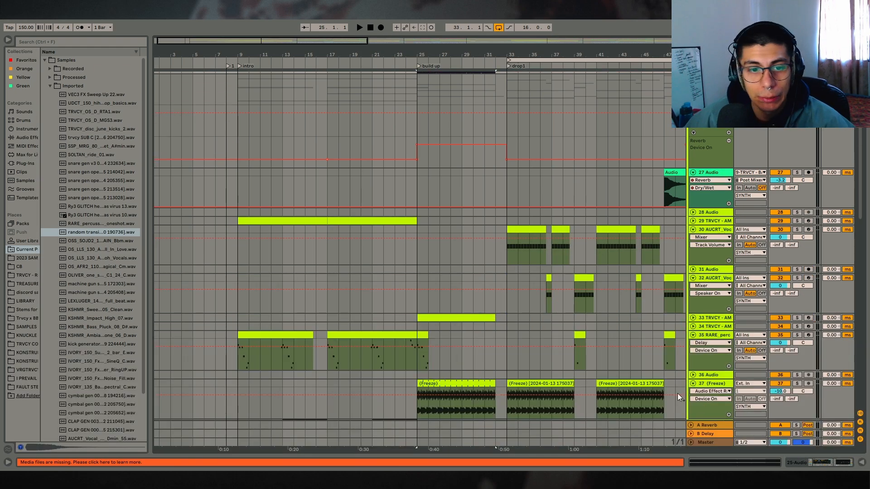
- Look through the SYNTH group's intro and build up layers and expand ambience track 33
scroll(679, 397, down, 7)
drag(316, 236, 417, 236)
scroll(407, 166, up, 1)
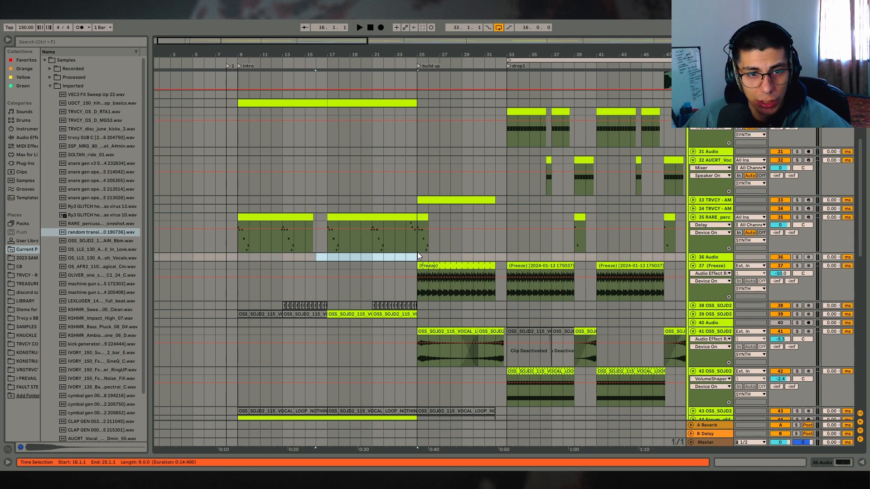
click(410, 242)
click(692, 200)
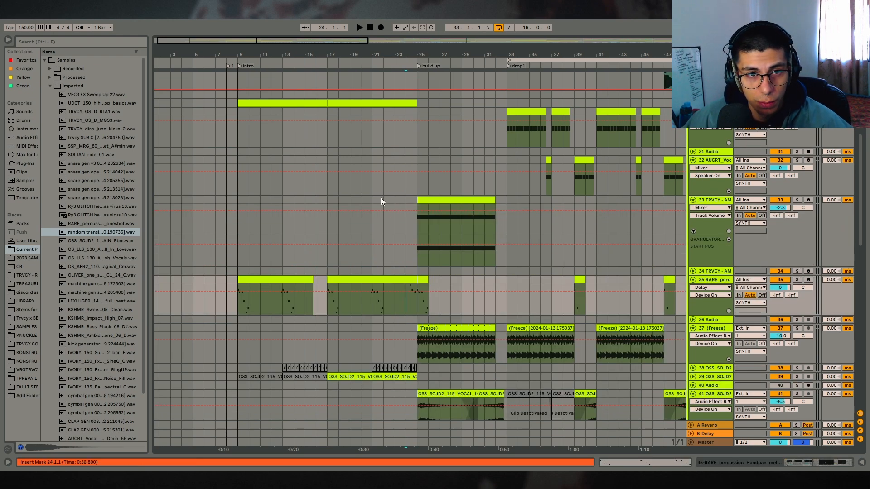
- Solo ambience track 33 and play its build up clip from bar 25
click(428, 199)
key(s)
key(space)
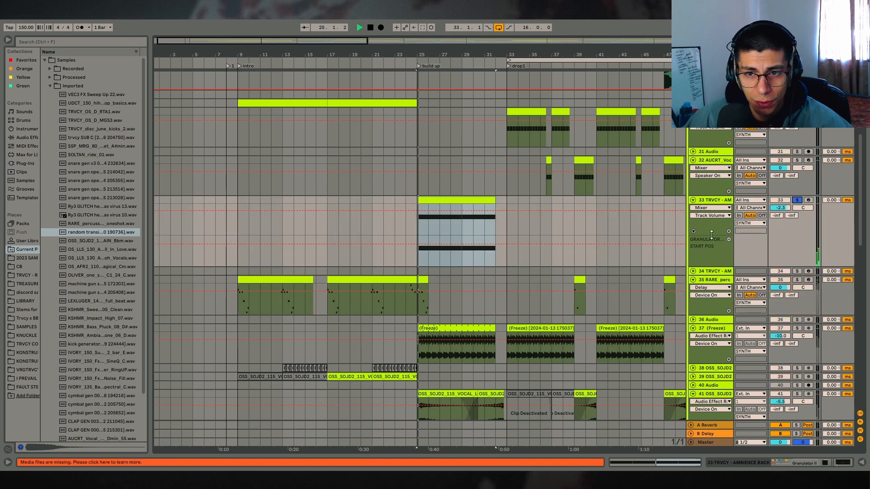
key(space)
click(406, 187)
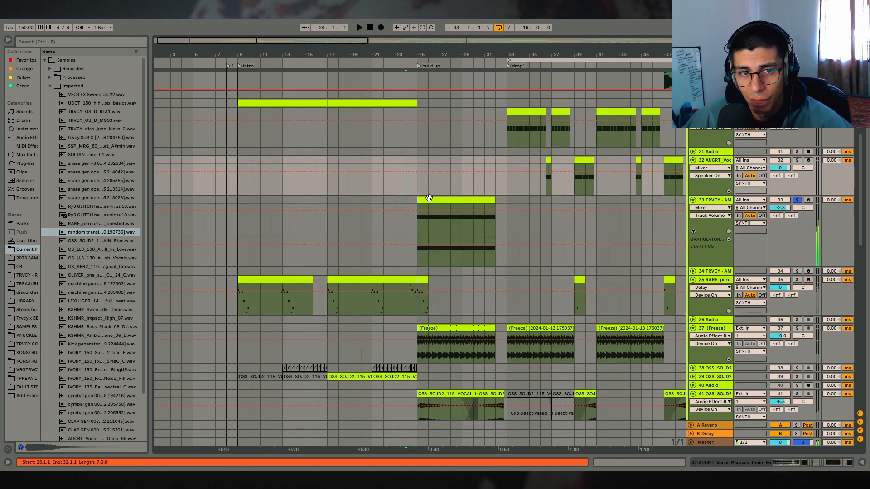
- Solo frozen track 37 and vocal loop track 41, and play the build up from bar 25
scroll(450, 233, down, 5)
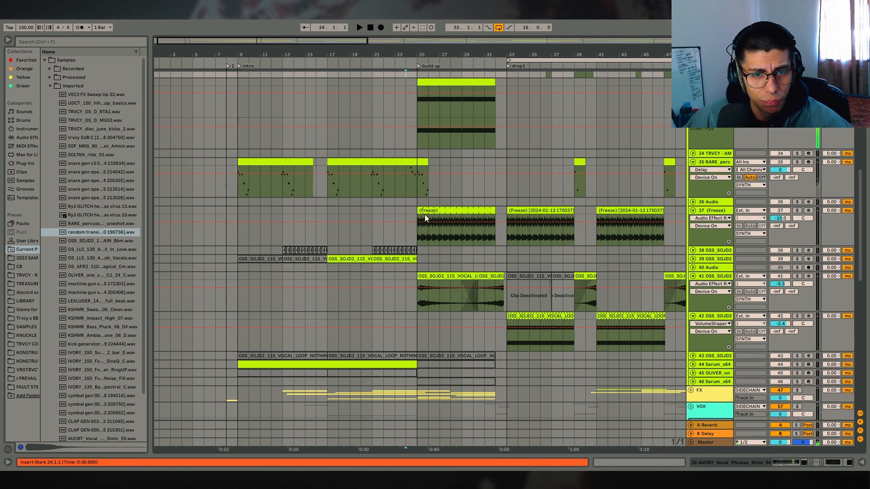
click(424, 217)
key(s)
key(space)
scroll(799, 233, down, 2)
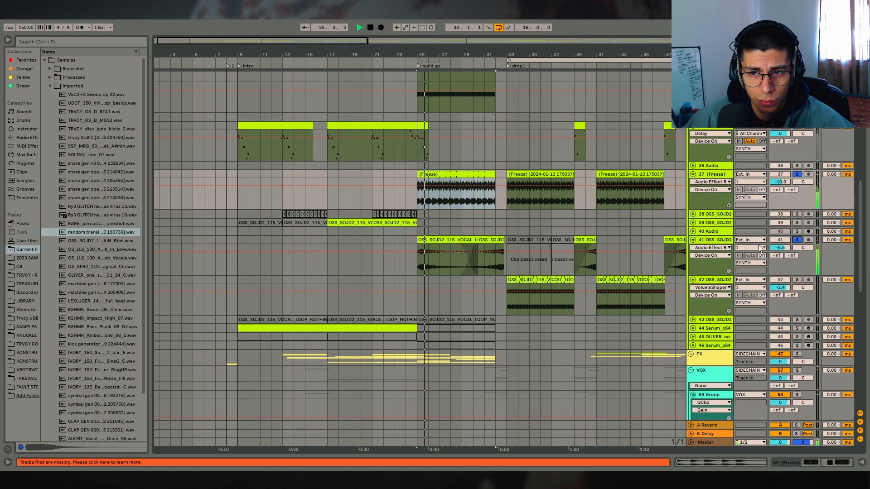
key(space)
- Select the vocal loop clip at bar 25 on track 41, show its device chain and play it
click(392, 242)
click(437, 240)
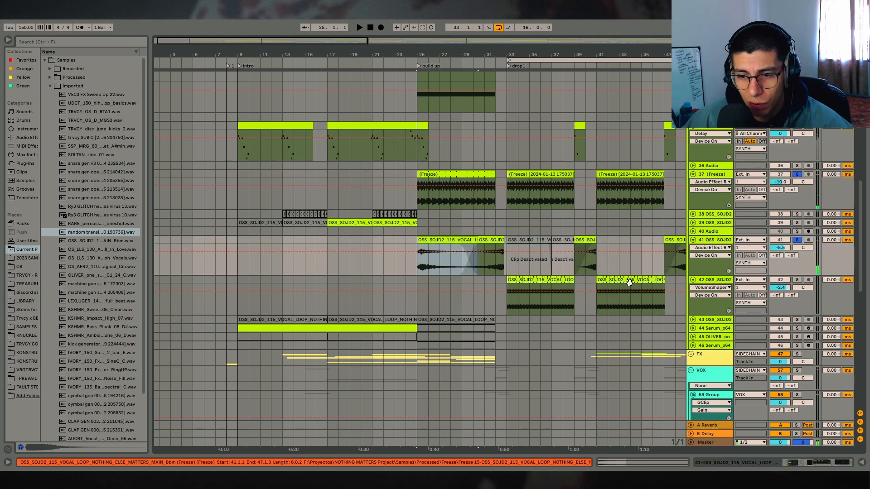
click(798, 464)
key(space)
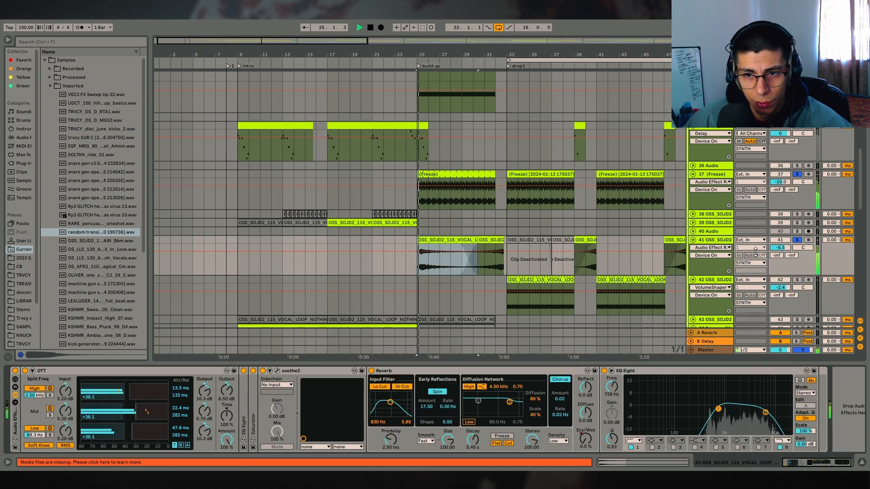
- Expand the FX group, stop playback and look over the effect clips around the build up
scroll(588, 241, down, 7)
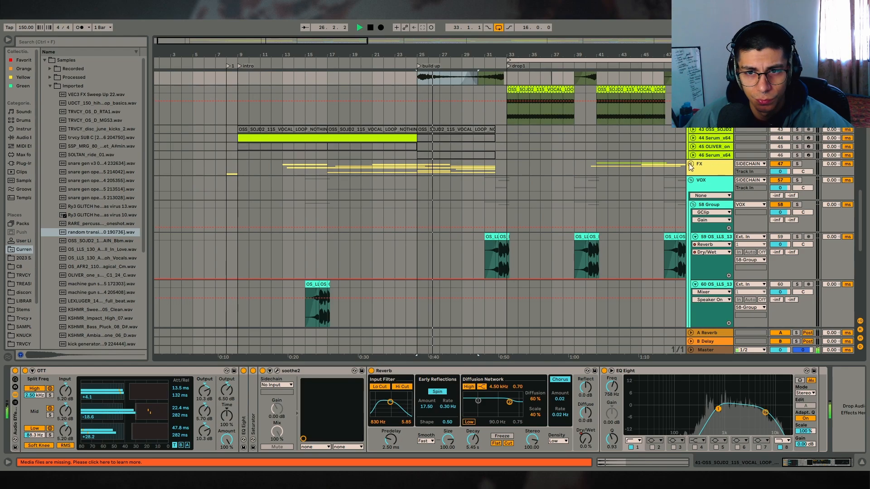
click(690, 164)
key(space)
scroll(426, 227, down, 5)
click(414, 216)
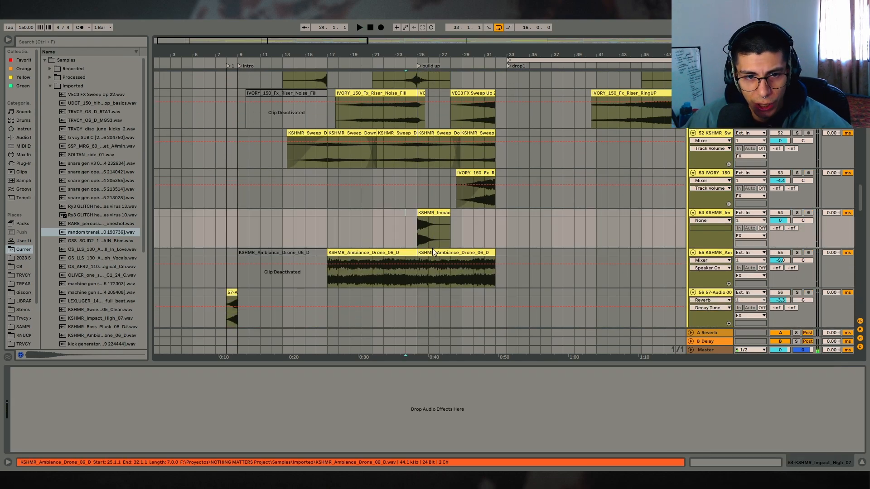
- Select the KSHMR ambience drone clip starting at bar 17 on track 55 and show its device chain
scroll(422, 200, down, 3)
scroll(343, 213, up, 1)
drag(343, 205, 436, 222)
click(401, 198)
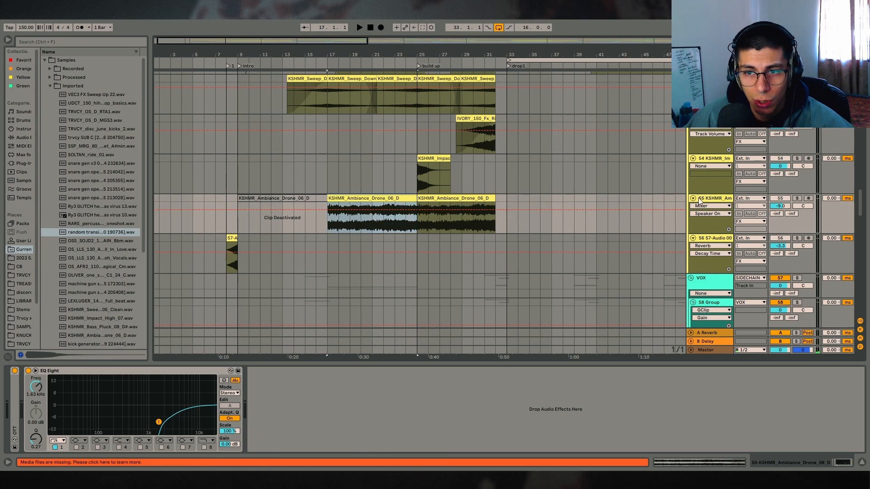
- Solo the FX group, play from bar 24 into the build up, and move on to the CYMBALS and DRUMS groups
scroll(493, 221, up, 10)
click(403, 221)
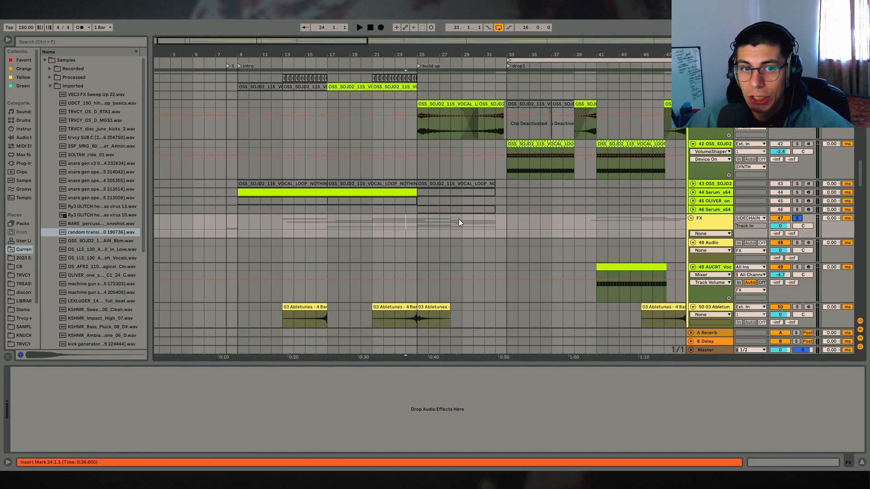
key(space)
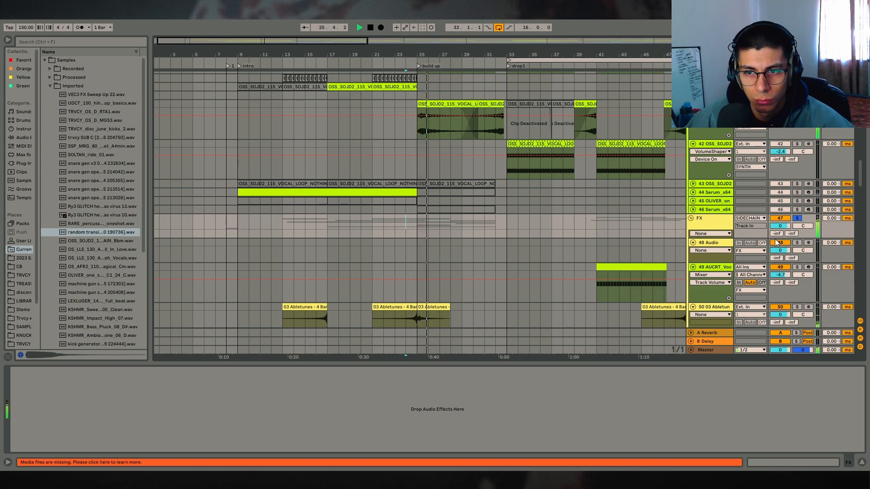
scroll(847, 208, down, 15)
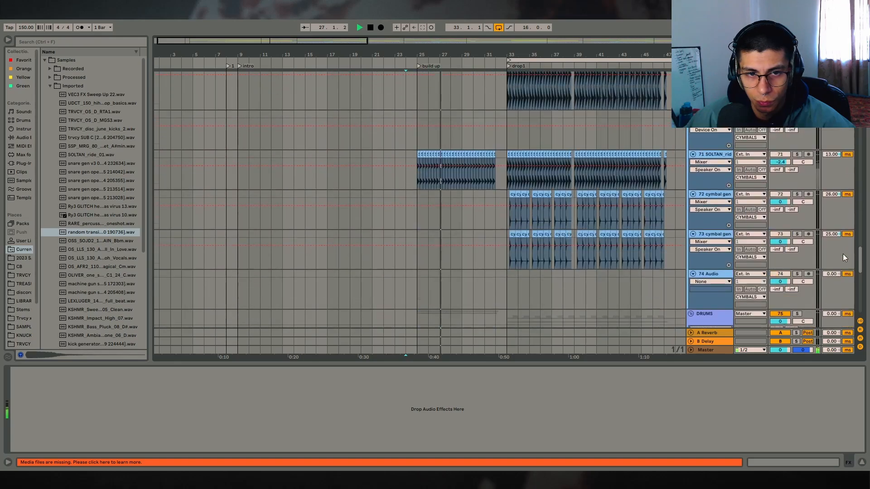
scroll(501, 239, down, 2)
key(space)
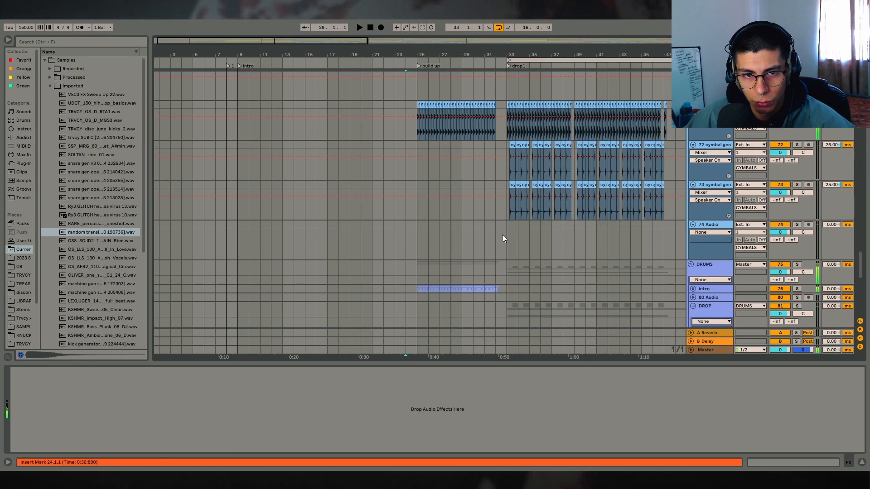
- Play the end of the build up from bar 31 into drop1 and find the vocal clip on track 59 in the VOX group
click(490, 149)
scroll(650, 140, up, 1)
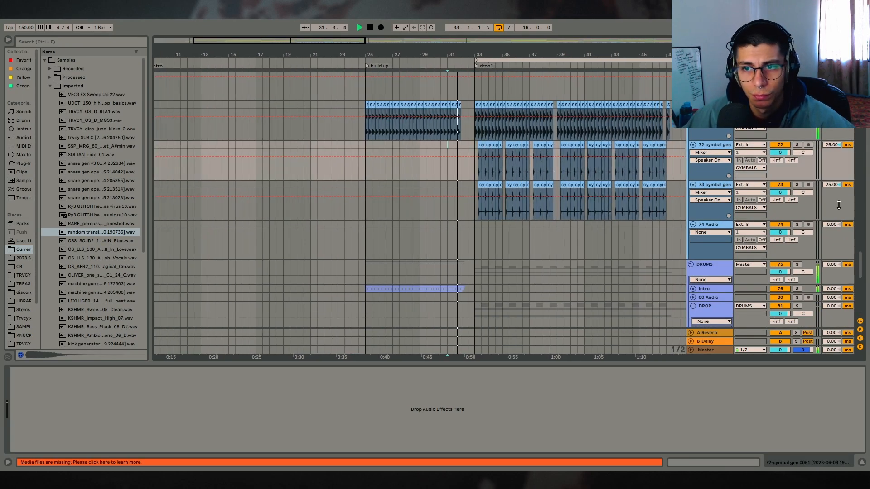
drag(860, 257, 852, 220)
drag(484, 55, 480, 74)
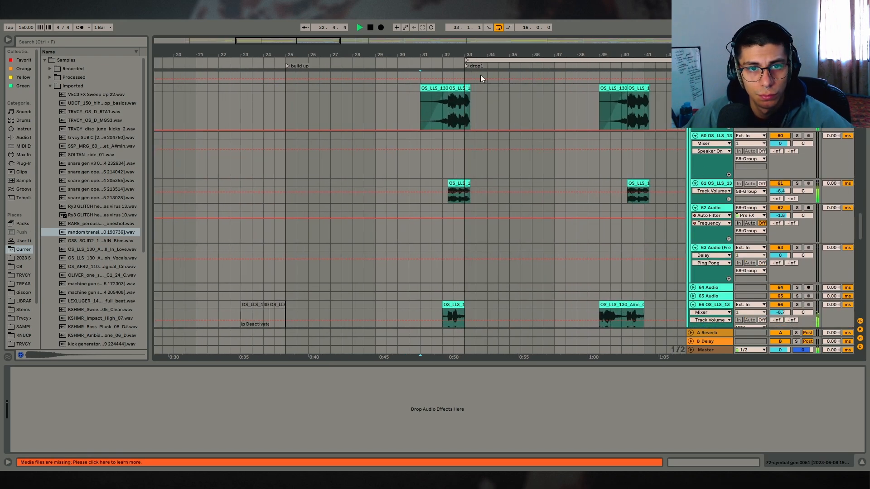
scroll(499, 202, up, 2)
scroll(480, 206, up, 2)
click(430, 245)
key(space)
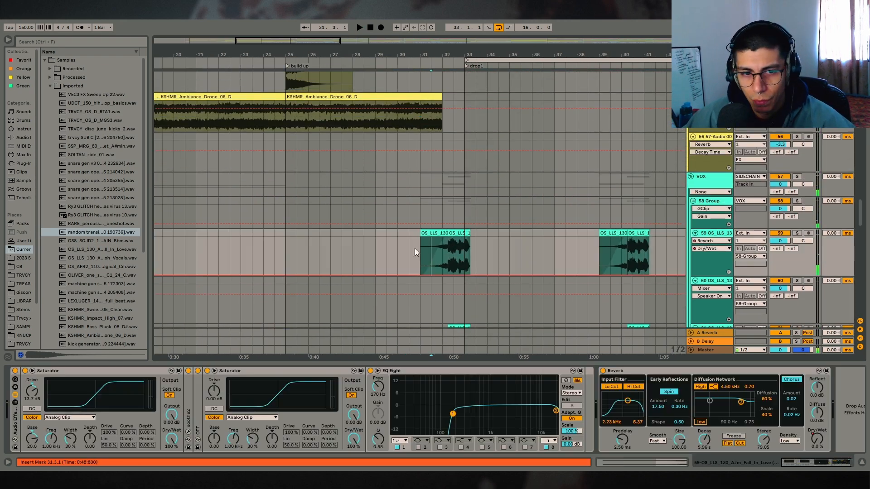
- Solo track 59, play its vocal clip from bar 31 with the effect rack bypassed, and re-enable the rack
drag(471, 247, 422, 260)
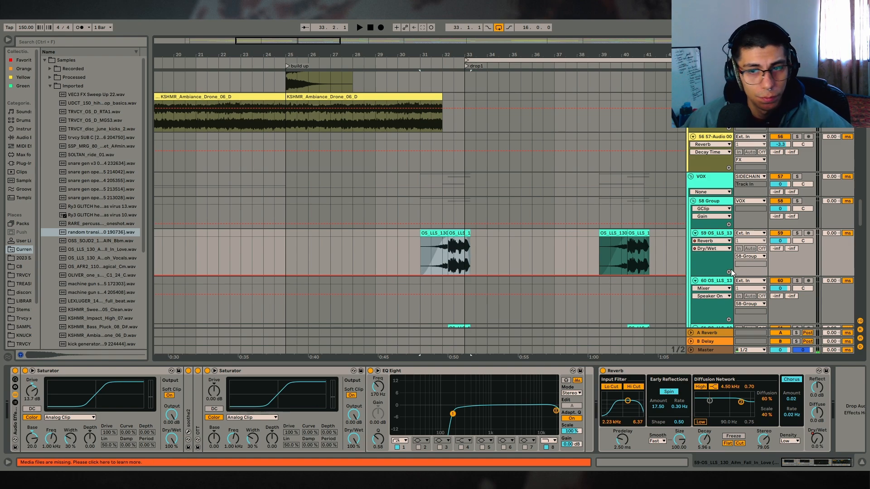
click(797, 234)
click(15, 371)
key(space)
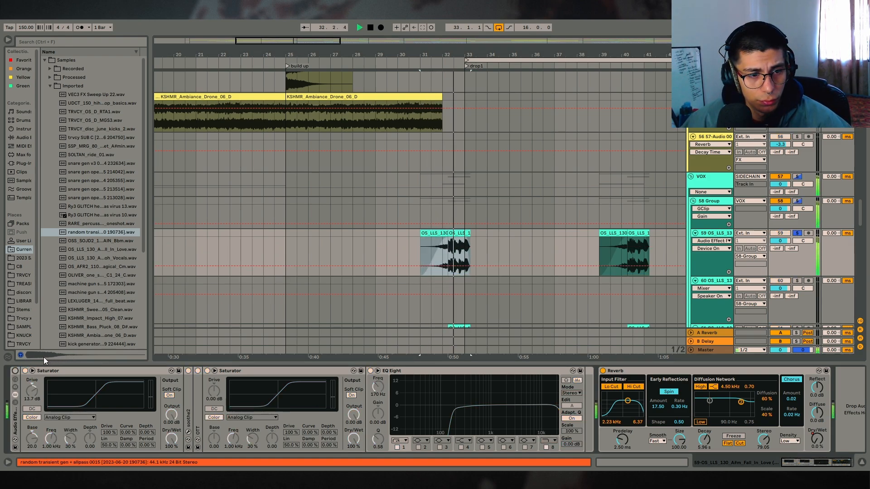
click(15, 371)
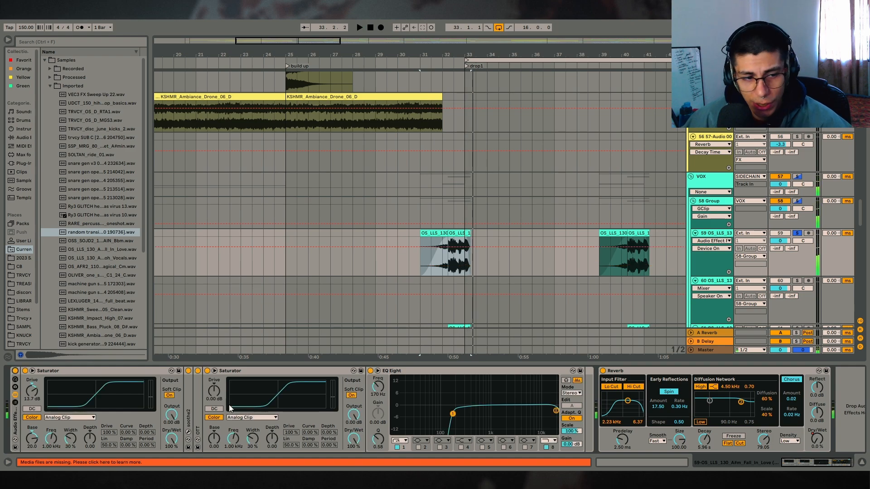
- Go through the OTT, Saturator, EQ Eight and Reverb Dry/Wet in track 59's device chain
double_click(200, 383)
double_click(240, 371)
click(412, 371)
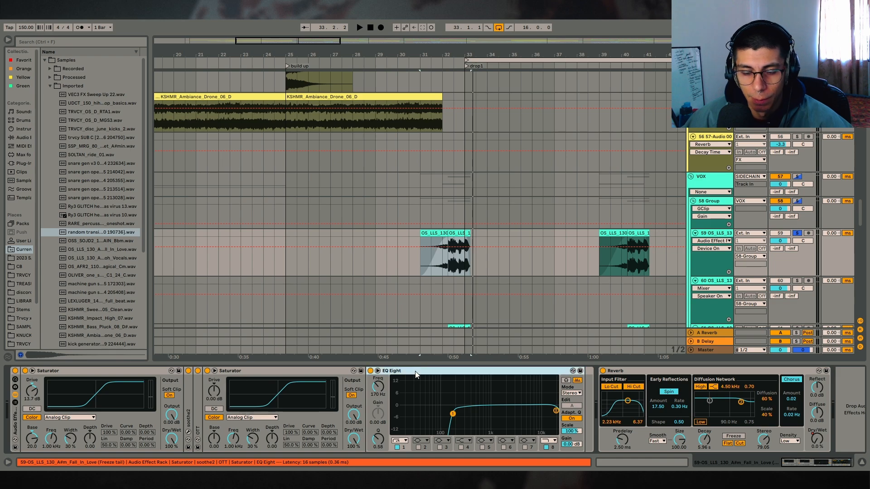
click(814, 440)
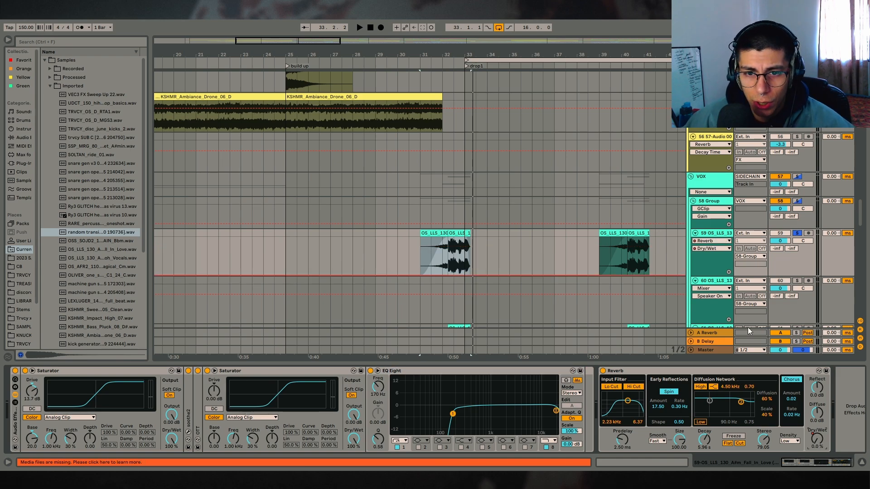
- Examine the Reverb Dry/Wet automation on track 59 across the arrangement and unsolo the track
drag(419, 55, 268, 24)
drag(525, 51, 523, 49)
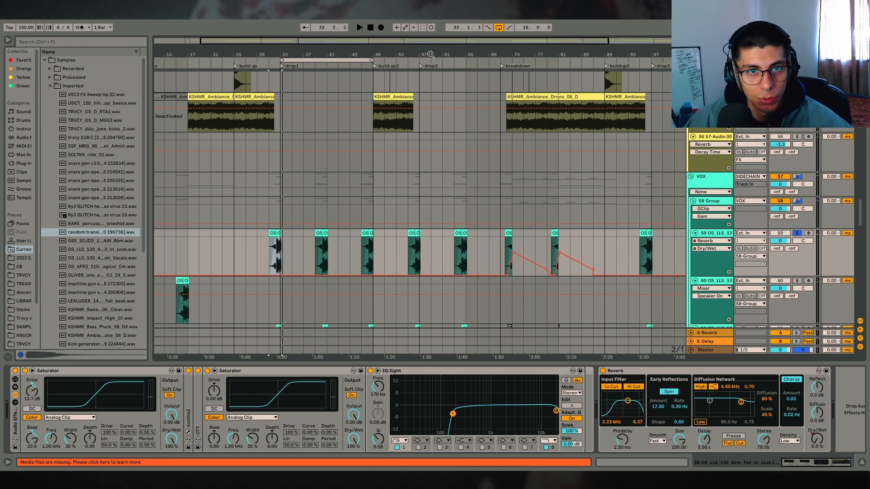
drag(430, 51, 539, 55)
click(797, 233)
scroll(390, 226, up, 2)
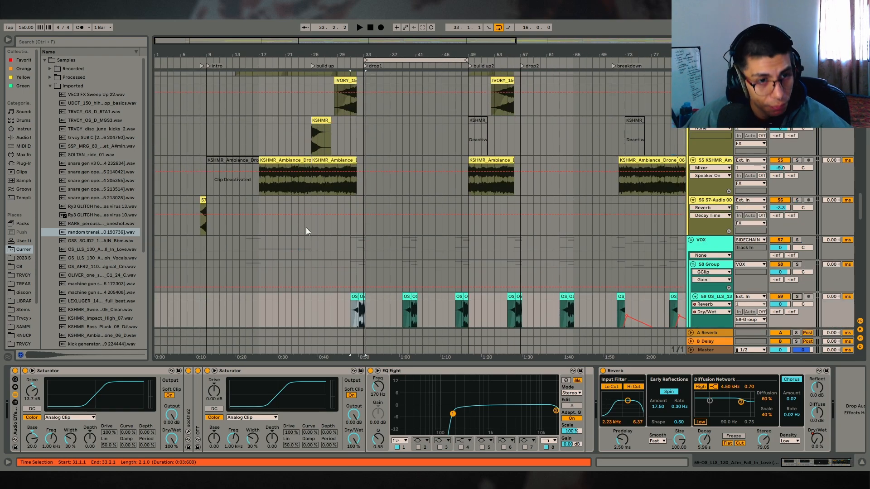
scroll(330, 210, down, 5)
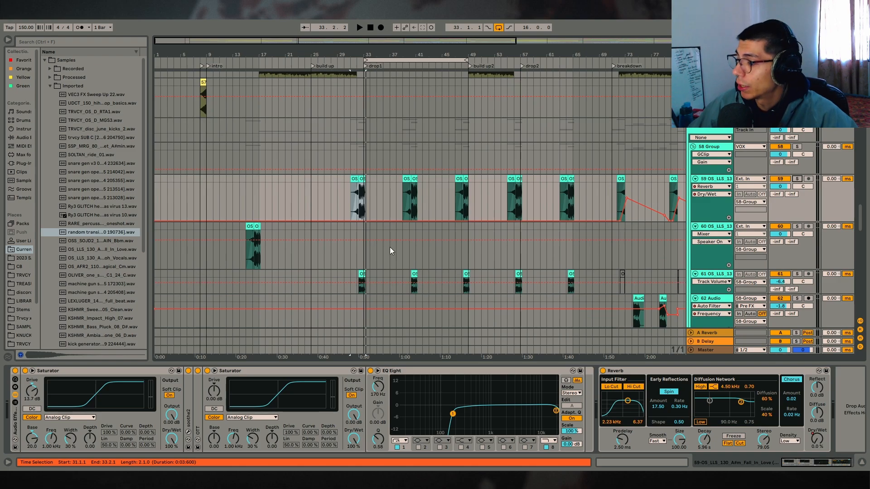
- Fold the expanded bass tracks and collapse all track groups to show the whole arrangement
scroll(389, 246, up, 7)
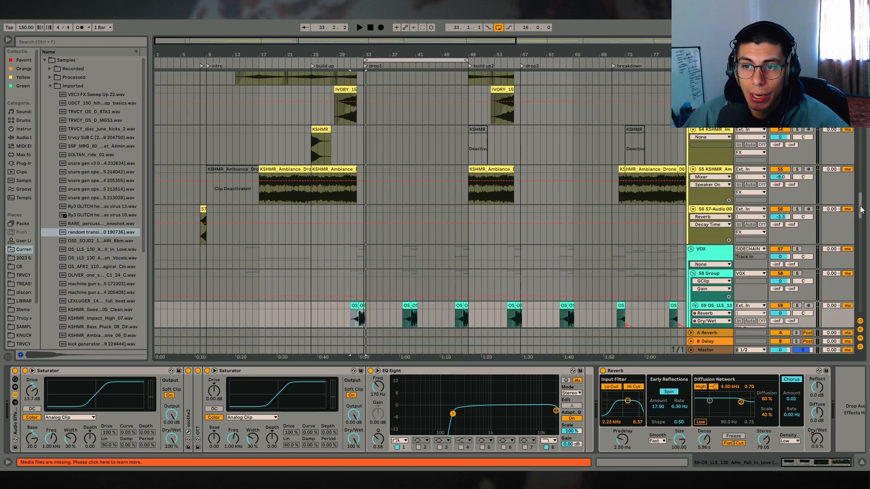
drag(860, 206, 860, 107)
scroll(474, 204, up, 3)
scroll(474, 201, up, 3)
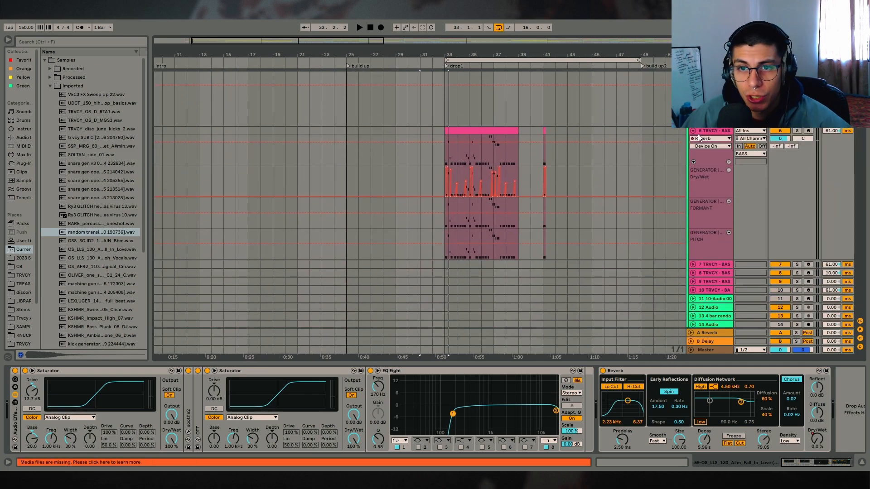
alt+click(693, 131)
scroll(425, 188, up, 6)
alt+click(690, 155)
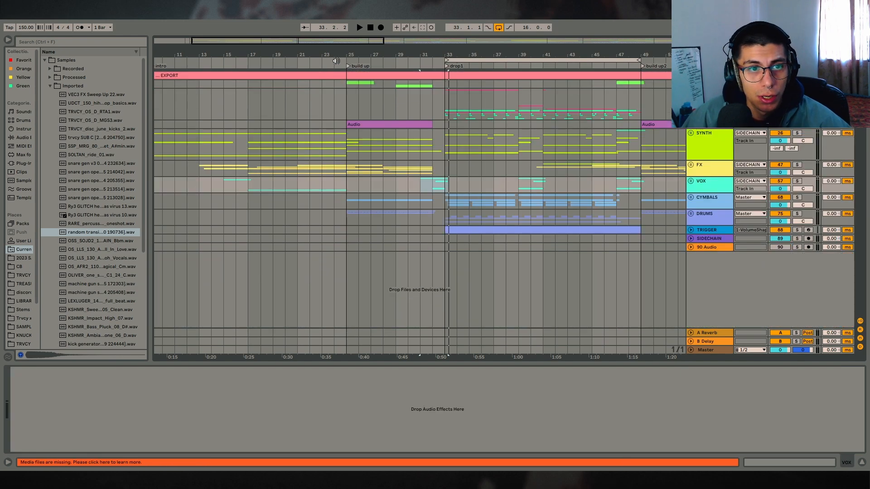
- Highlight the build up from bar 25 to 33 across the BASS through DRUMS groups
scroll(467, 122, down, 3)
drag(269, 105, 325, 113)
drag(430, 97, 523, 143)
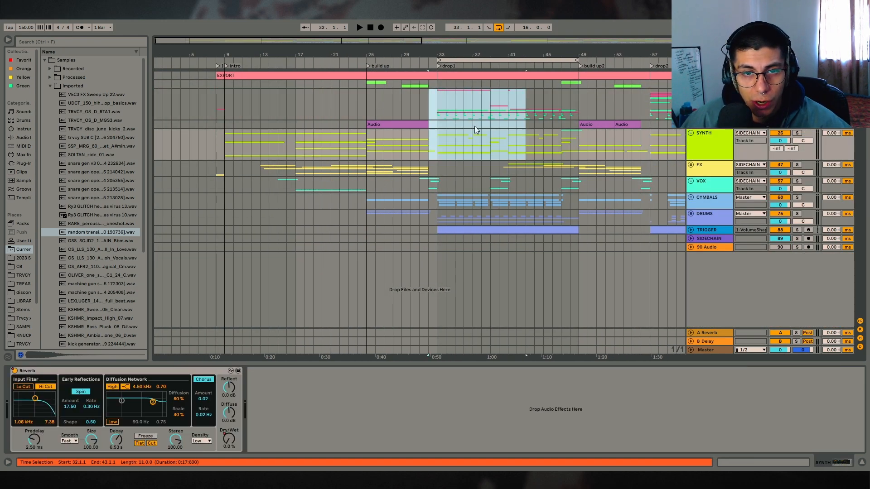
mouse_move(367, 102)
mouse_down()
mouse_move(401, 205)
mouse_move(367, 91)
mouse_up()
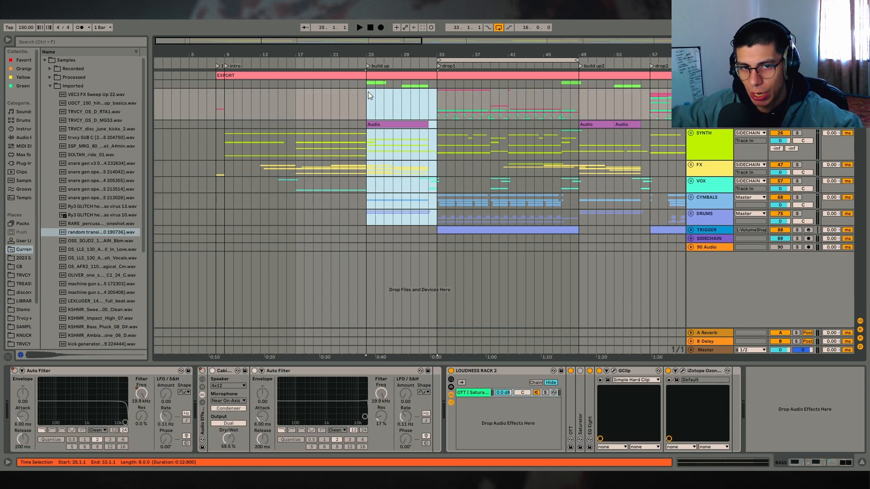
click(431, 186)
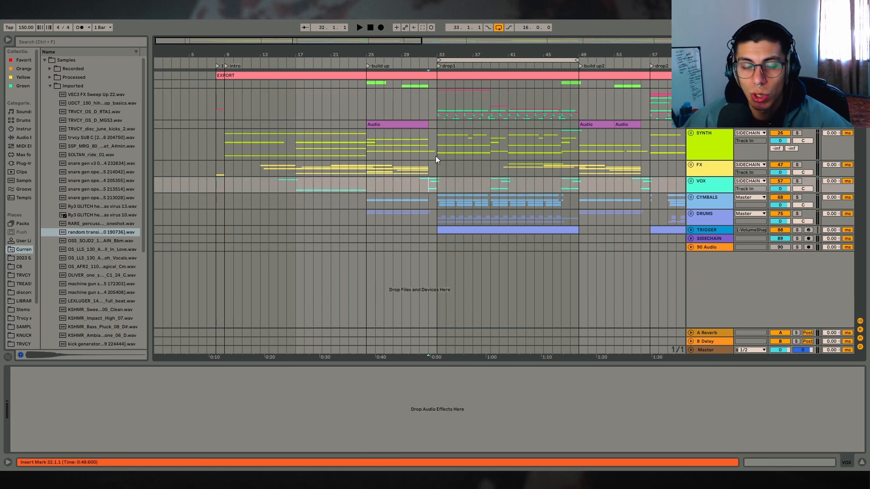
- Highlight the opening bars of drop1 in the BASS group, starting at bar 33
drag(436, 89, 512, 113)
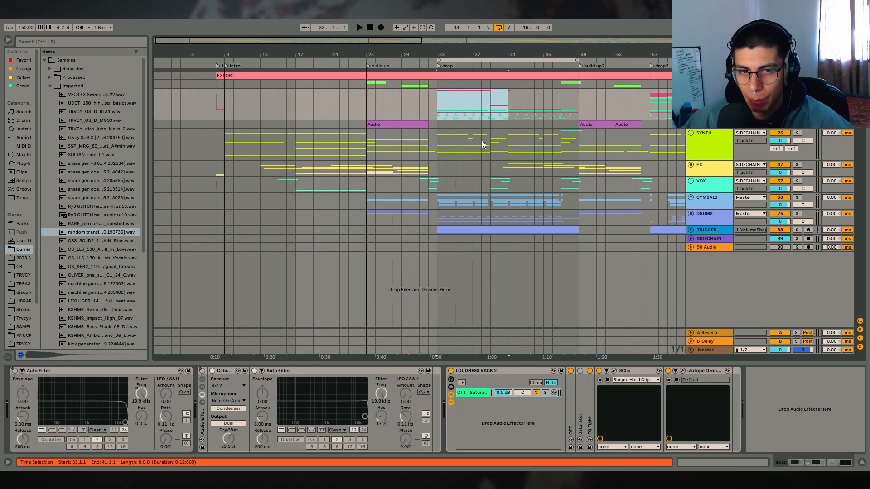
mouse_move(288, 92)
mouse_down()
mouse_move(355, 201)
mouse_move(297, 104)
mouse_up()
drag(437, 104, 504, 104)
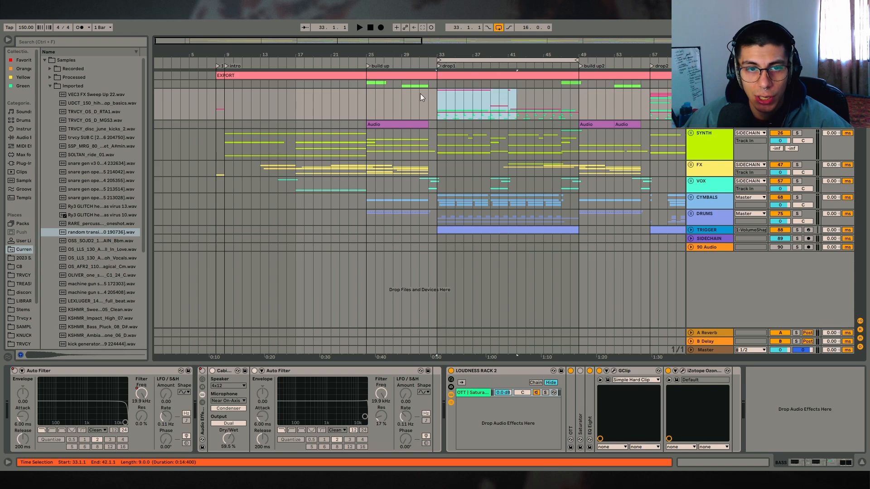
mouse_move(438, 100)
mouse_down()
mouse_move(511, 105)
mouse_move(509, 97)
mouse_move(438, 99)
mouse_up()
- Highlight the SYNTH group's intro layers from bar 15 to 25, and the SYNTH and FX build up layers from bar 25 to 32
drag(367, 104, 468, 121)
key(plus)
drag(249, 146, 372, 154)
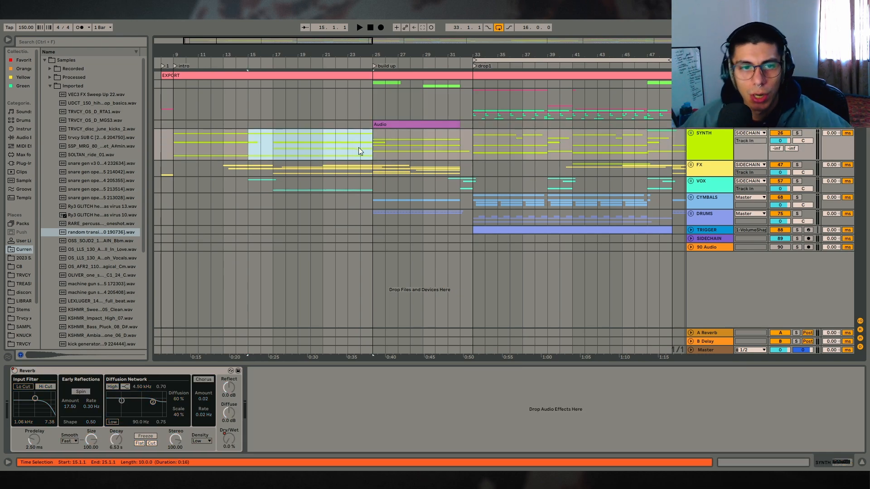
drag(376, 141, 458, 166)
key(minus)
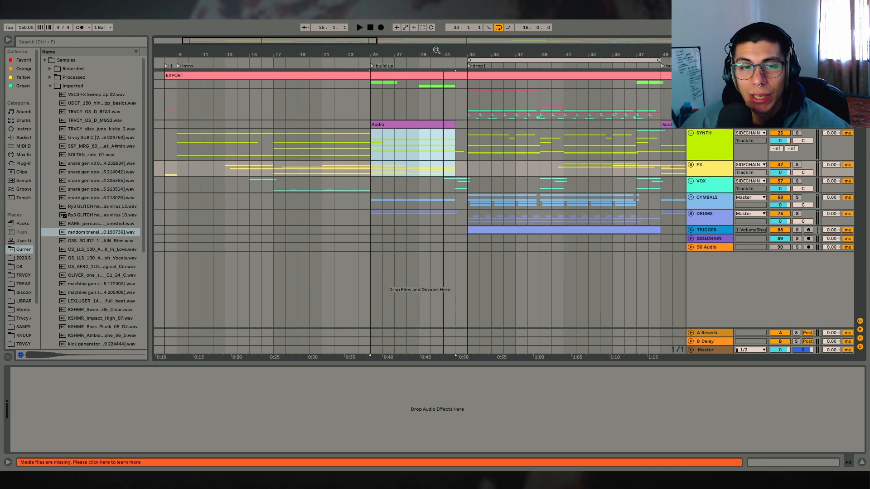
key(minus)
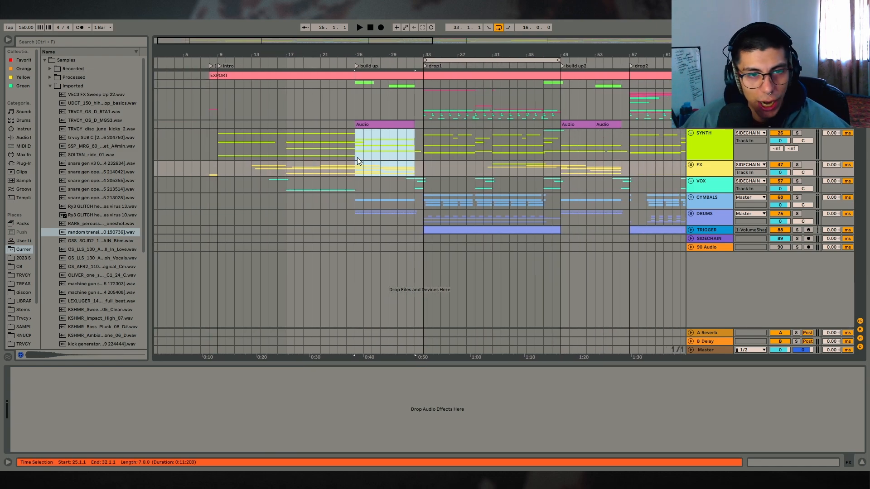
- Highlight the full build up from bar 25 to 33 across all groups and place the insert marker at bar 33
drag(425, 216, 368, 122)
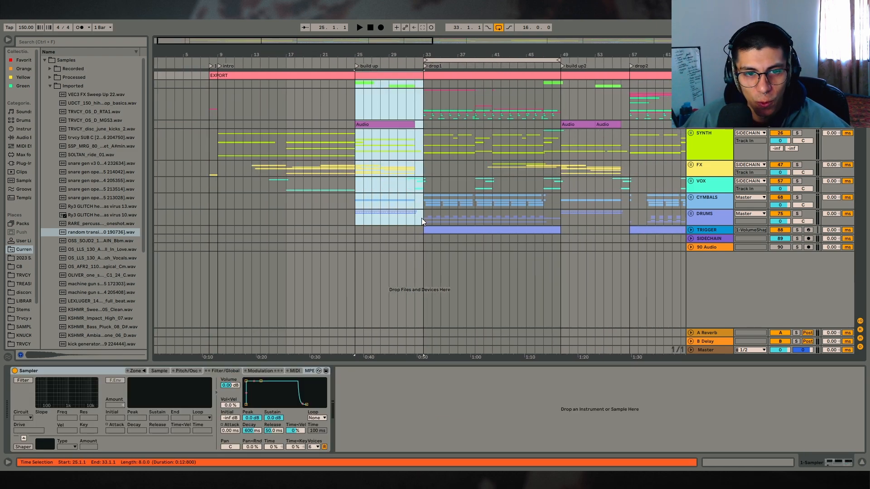
drag(421, 221, 340, 82)
click(336, 110)
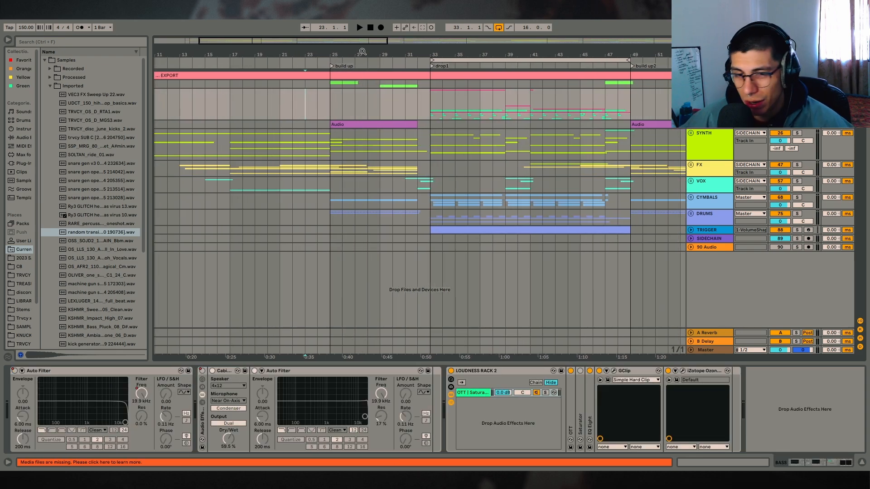
drag(341, 102, 328, 69)
click(434, 101)
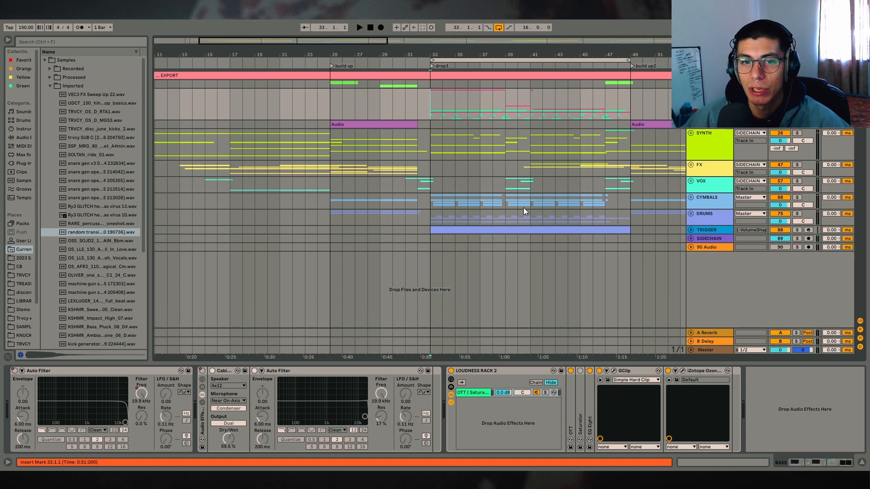
- Compare the sections by highlighting drop1 from bar 33 to 47 and the build up from bar 25 to 33, down to track 90
drag(313, 56, 352, 50)
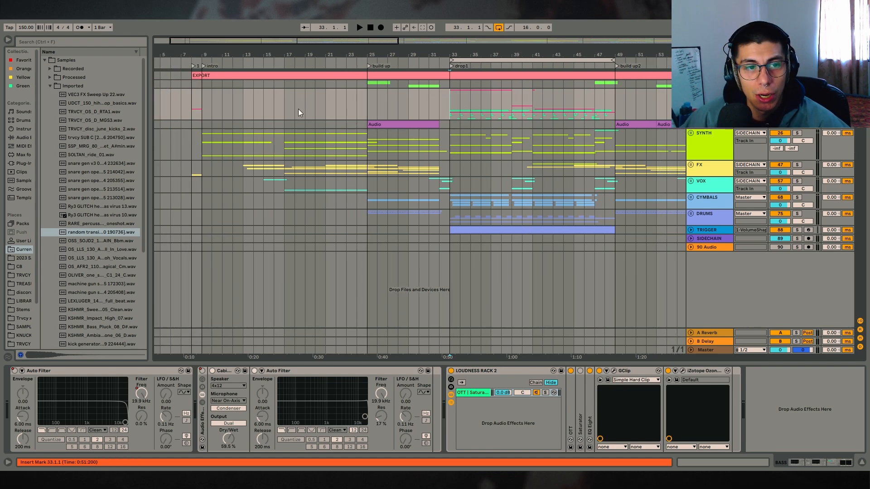
drag(287, 105, 372, 192)
drag(449, 104, 594, 250)
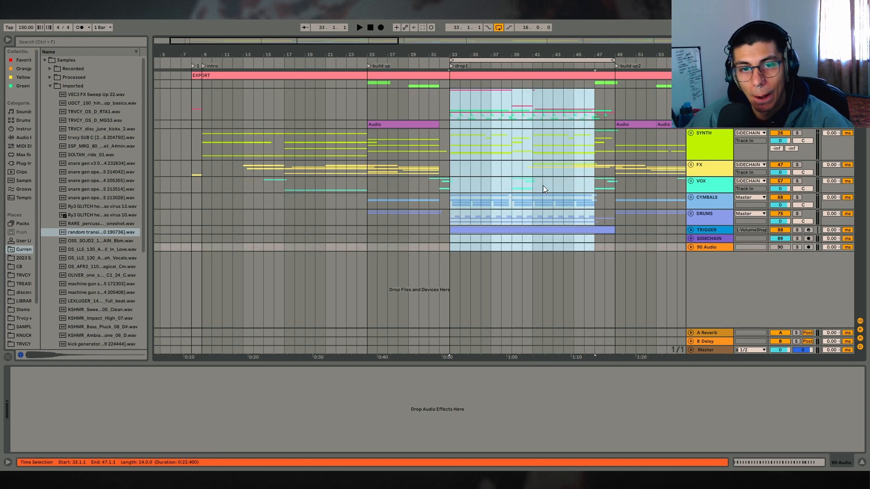
drag(369, 91, 449, 249)
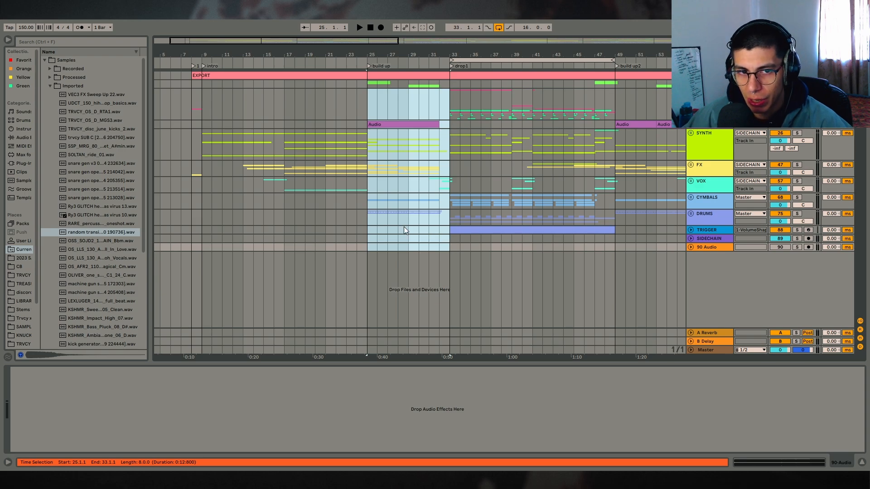
- Highlight the first eight bars of drop1 in the BASS group, from bar 33 to 41
click(387, 104)
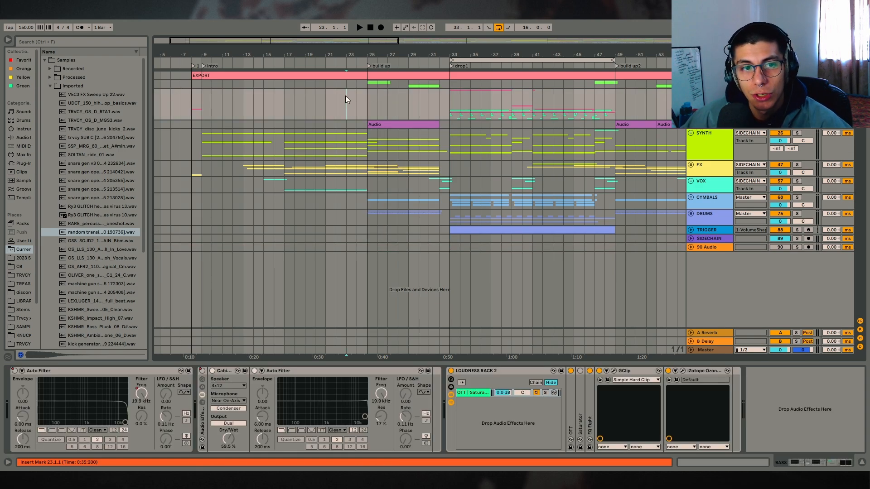
drag(459, 100, 533, 106)
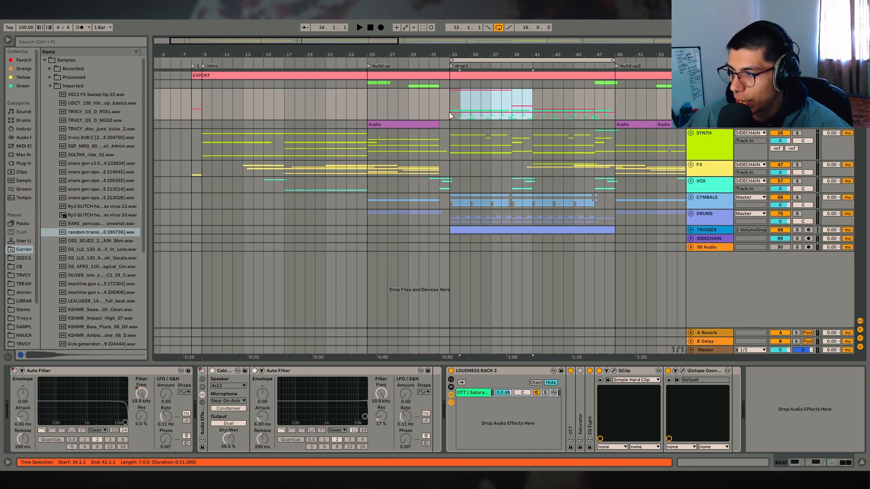
drag(449, 115, 531, 112)
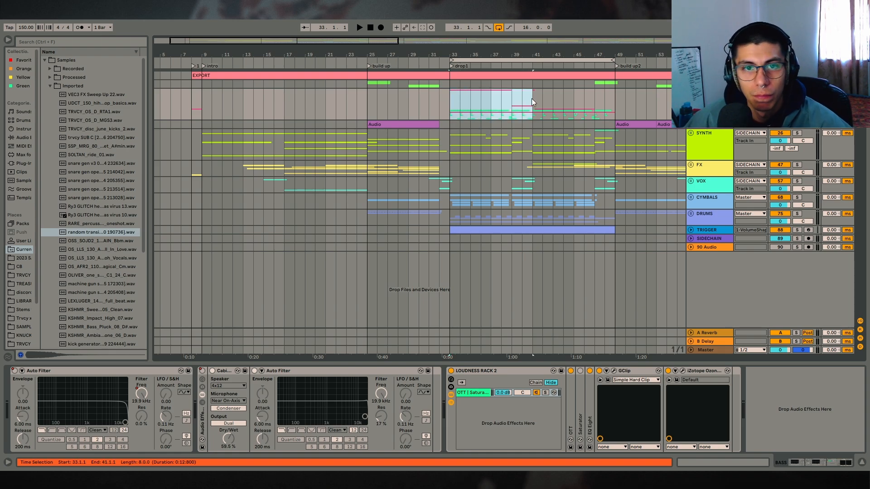
drag(454, 55, 417, 54)
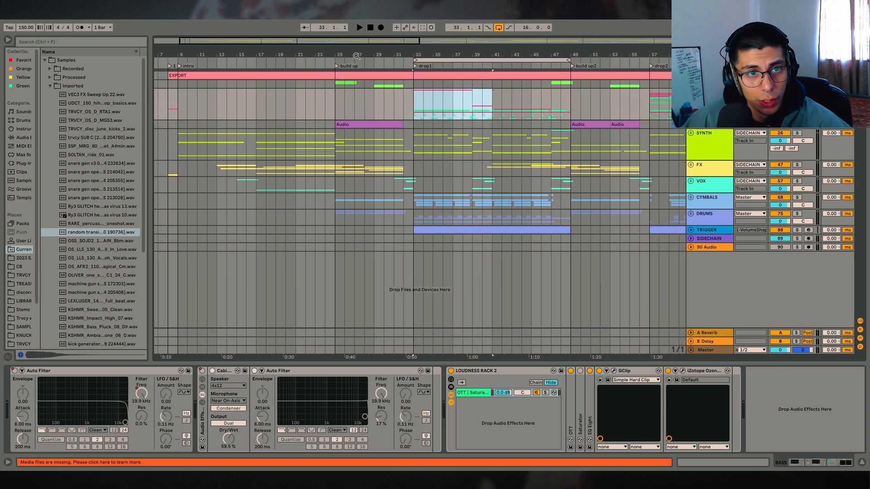
drag(356, 56, 458, 55)
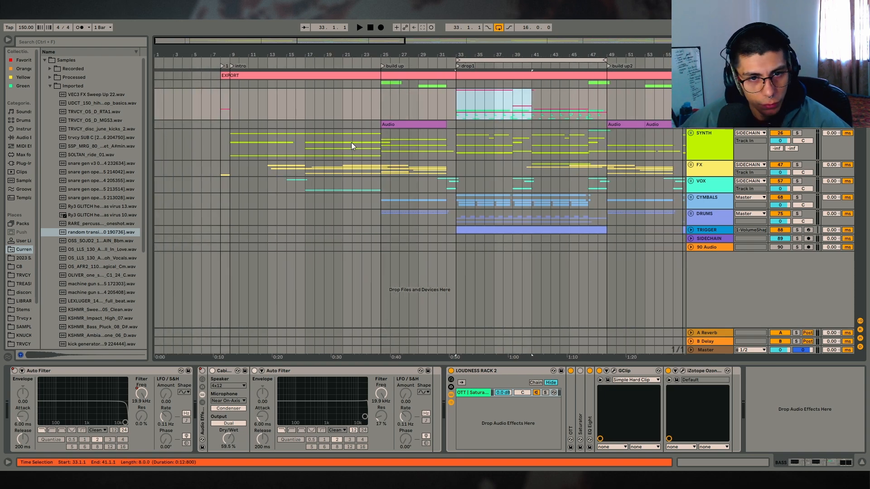
- Unfold the layers inside the SYNTH and FX groups and highlight the intro's OSS_SOJD2 vocal loop from bar 4 to 19
alt+click(691, 165)
scroll(438, 219, down, 2)
scroll(448, 169, up, 3)
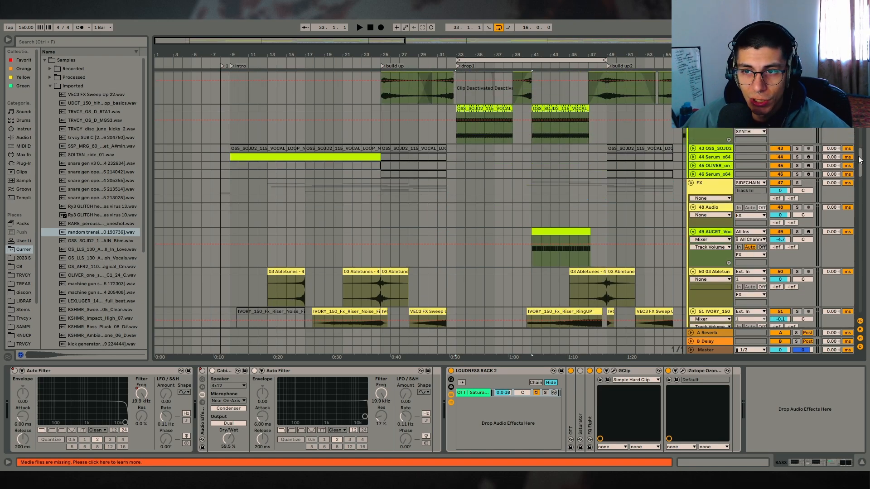
drag(860, 160, 838, 142)
drag(192, 224, 182, 199)
scroll(267, 235, down, 3)
key(alt+u)
scroll(293, 198, down, 3)
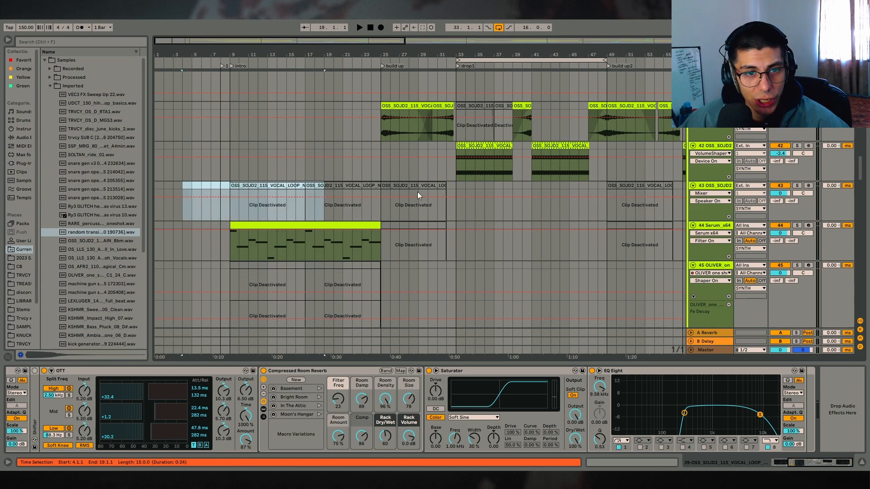
- Point out the intro part of the Serum layer on track 44, starting at bar 6
scroll(466, 209, down, 1)
drag(417, 191, 400, 185)
scroll(353, 195, down, 1)
drag(202, 199, 400, 168)
key(ctrl+z)
key(ctrl+z)
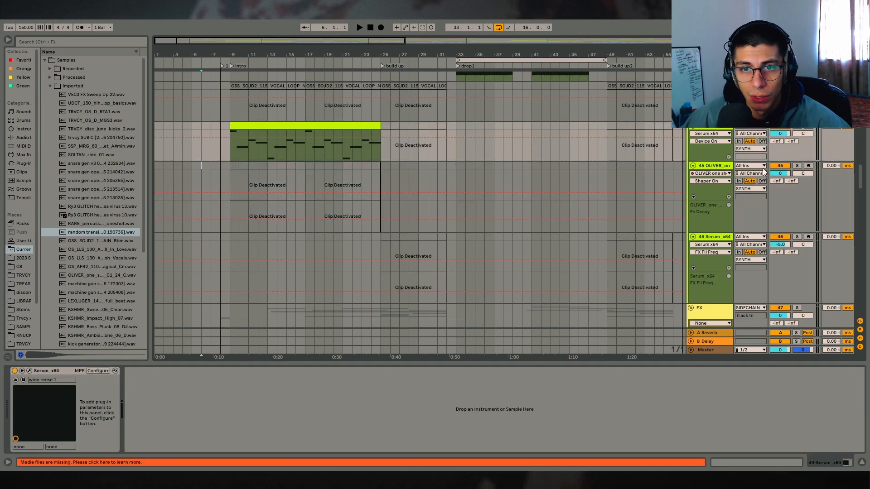
- Highlight the KSHMR_Ambiance_Drone layer in the FX group from bar 6 to 21
drag(859, 175, 832, 229)
drag(518, 54, 652, 77)
drag(495, 170, 594, 147)
scroll(548, 181, up, 1)
drag(365, 51, 373, 49)
scroll(252, 156, up, 5)
drag(219, 118, 409, 123)
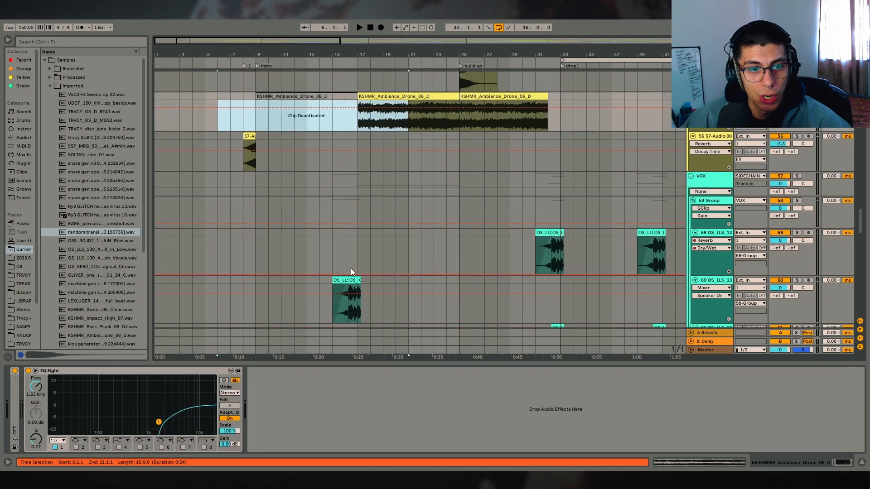
- Play the intro vocal chops on track 60 leading into bar 17, and stop playback
drag(308, 286, 382, 285)
click(340, 281)
key(space)
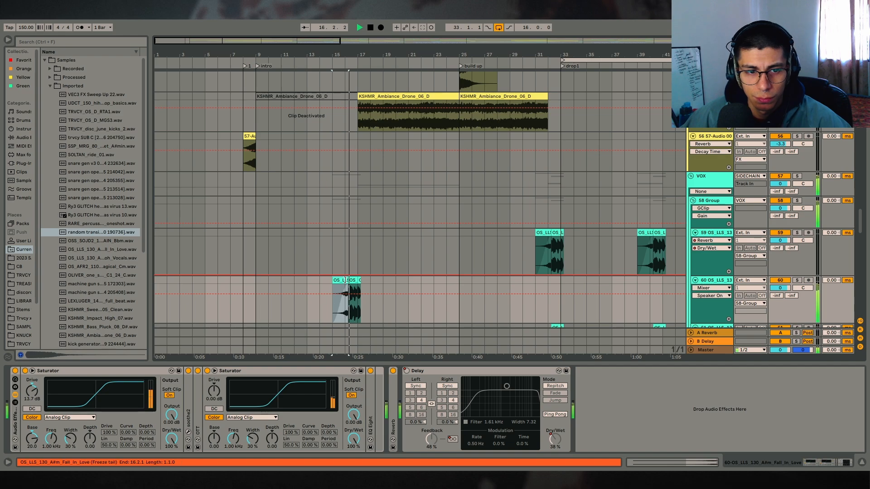
click(353, 280)
click(359, 280)
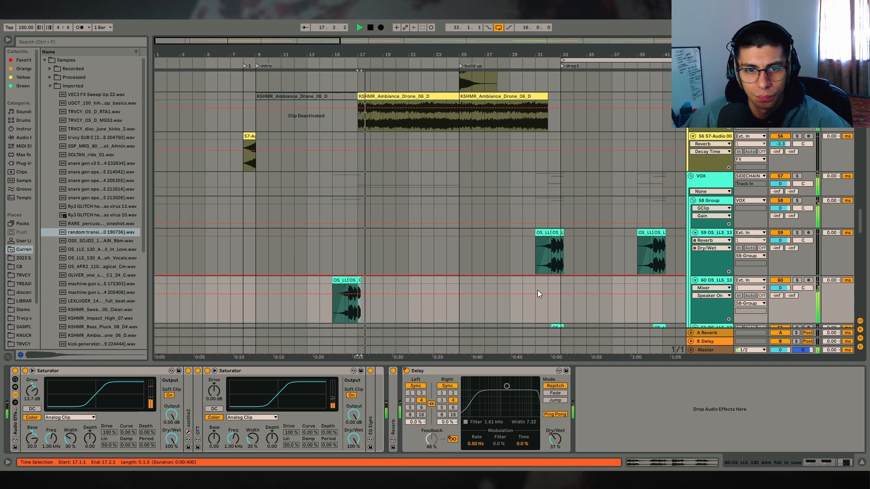
key(space)
click(436, 252)
key(minus)
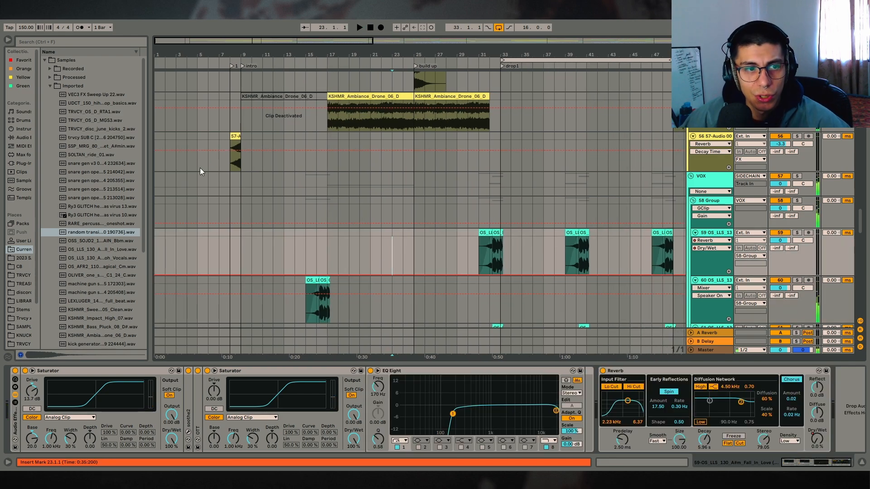
- Highlight drop2 on track 56 from bar 57 to 71, and the intro across the VOX tracks from bar 9 to 25
click(199, 175)
key(minus)
key(minus)
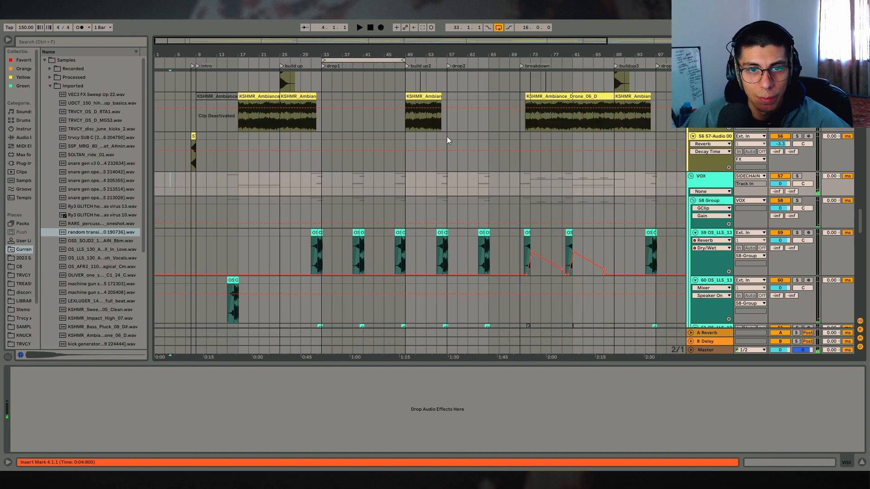
drag(447, 137, 520, 165)
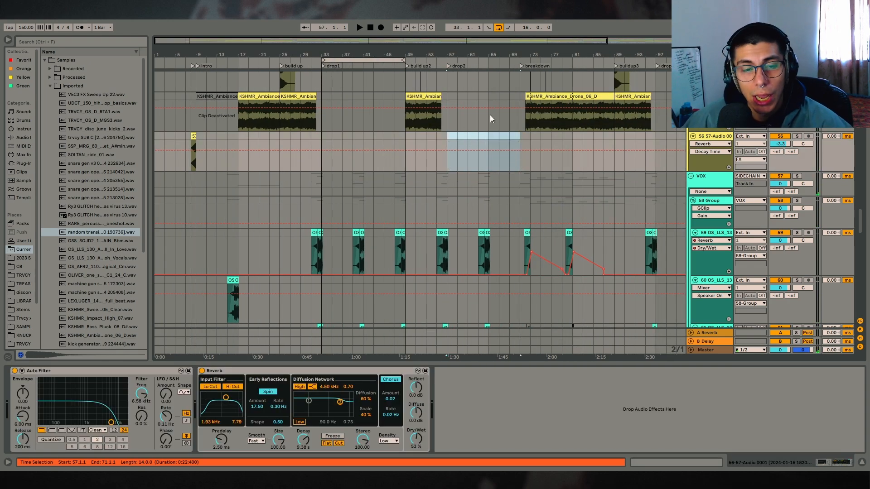
drag(196, 186, 276, 226)
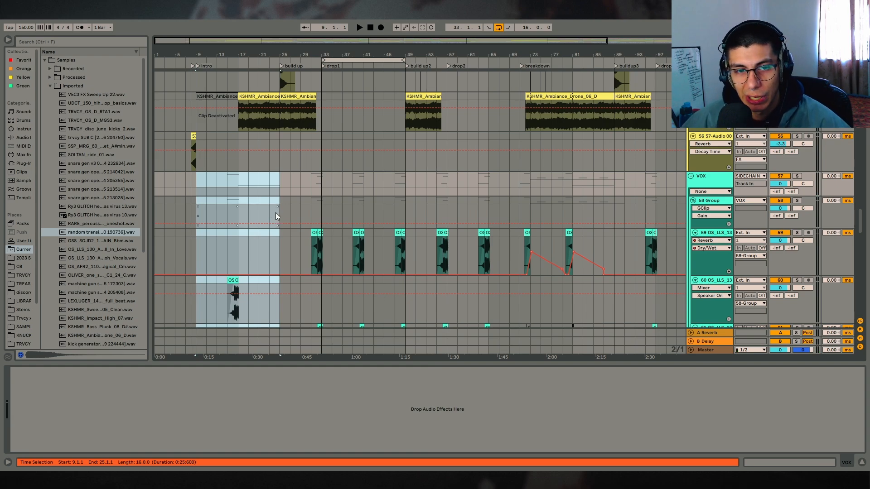
- Highlight the intro vocal around bars 16 to 18 across the VOX tracks, and its lead-in on track 60 from bar 13
drag(282, 55, 282, 73)
click(220, 180)
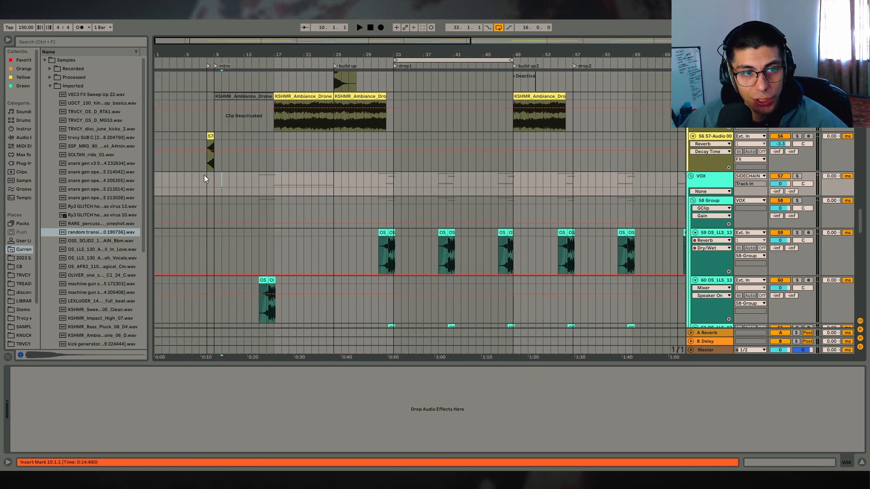
drag(207, 179, 279, 207)
click(215, 181)
drag(289, 172, 276, 264)
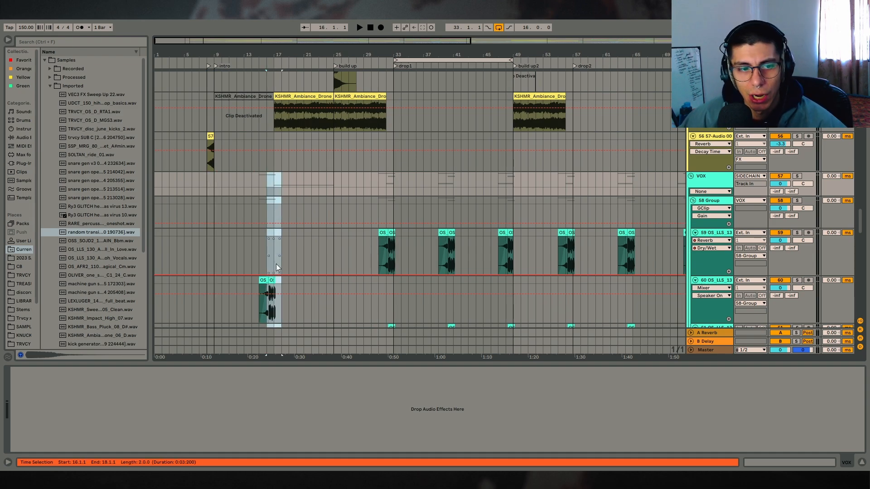
drag(245, 299, 275, 299)
scroll(237, 144, right, 2)
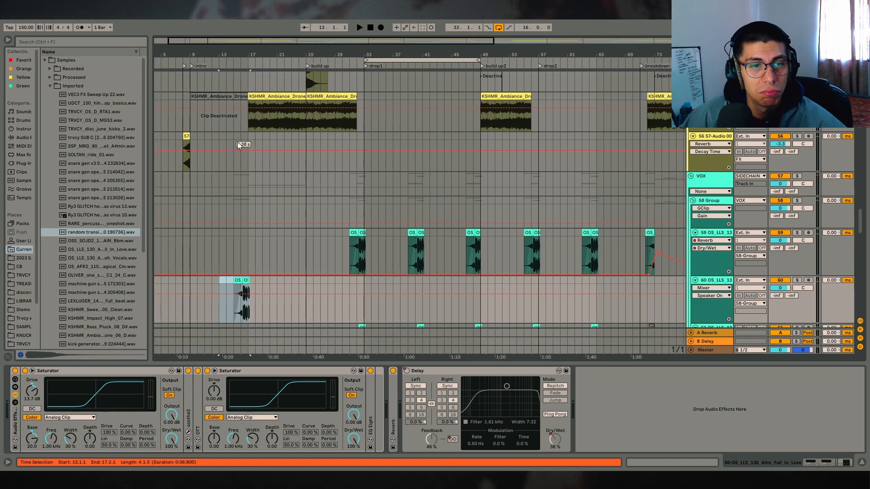
- Highlight the build up on track 56 from bar 25 to 32, and the track 59 vocal chop leading into drop1
drag(250, 161, 280, 155)
drag(307, 159, 356, 168)
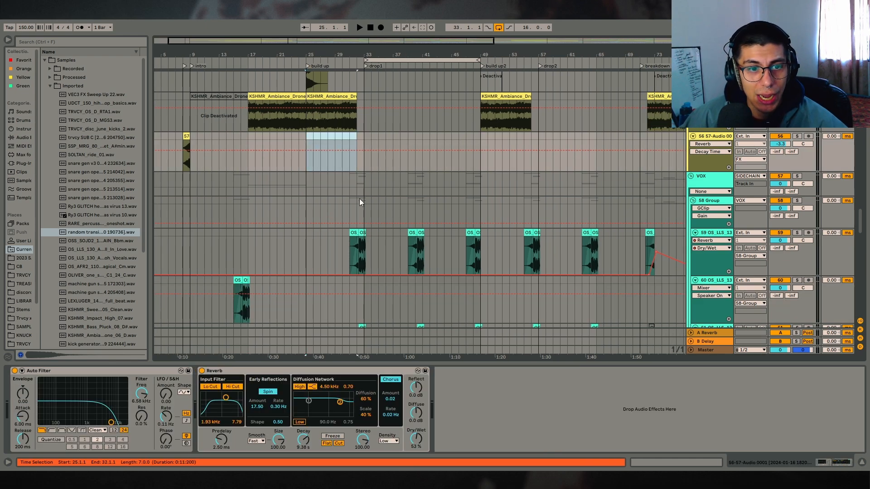
click(345, 234)
drag(348, 239, 370, 247)
- Compare the intro and drop3 on track 54, highlighting drop3 from bar 97 to 113 and the 16 bars from bar 95
drag(463, 51, 387, 62)
scroll(559, 207, up, 3)
drag(650, 156, 580, 161)
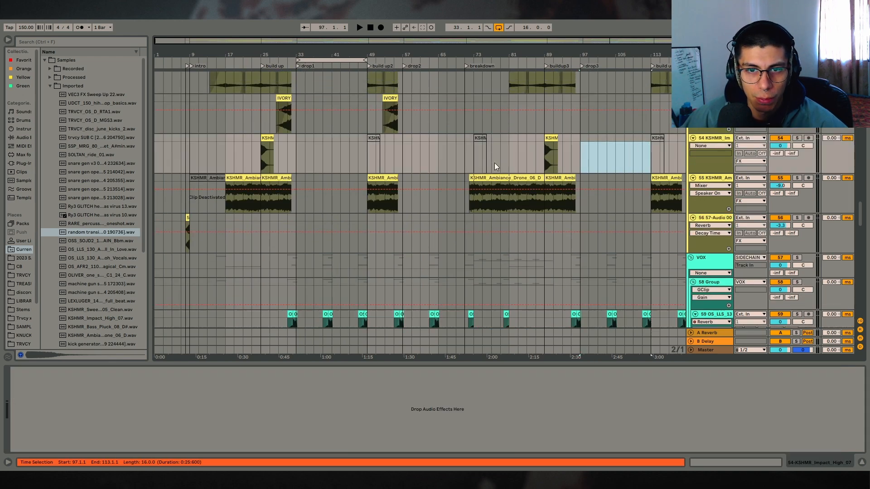
drag(182, 150, 233, 158)
drag(580, 145, 624, 149)
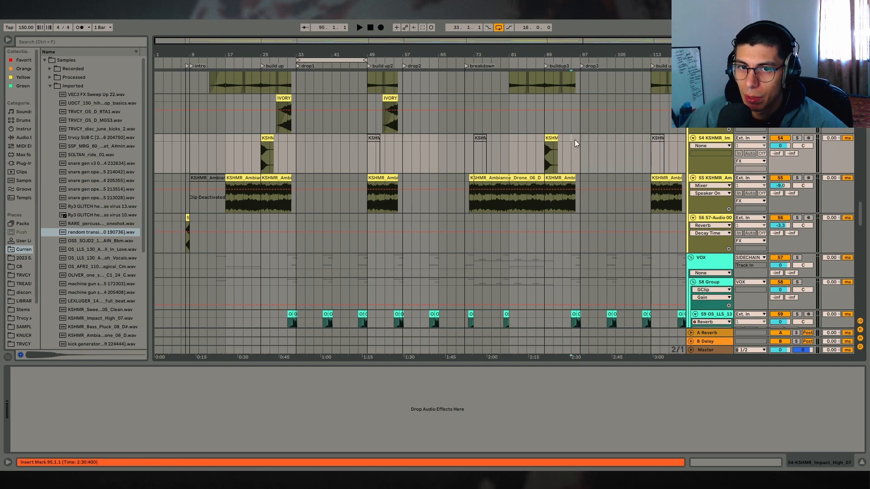
drag(572, 145, 639, 148)
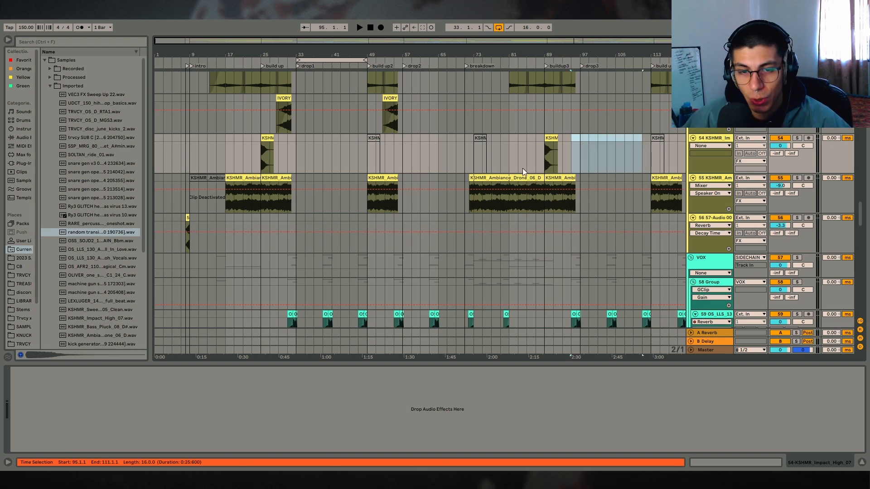
- Examine how the risers, sweeps, impacts and synth layers are spread across the sections in the FX and SYNTH groups
scroll(544, 177, down, 2)
scroll(607, 213, up, 5)
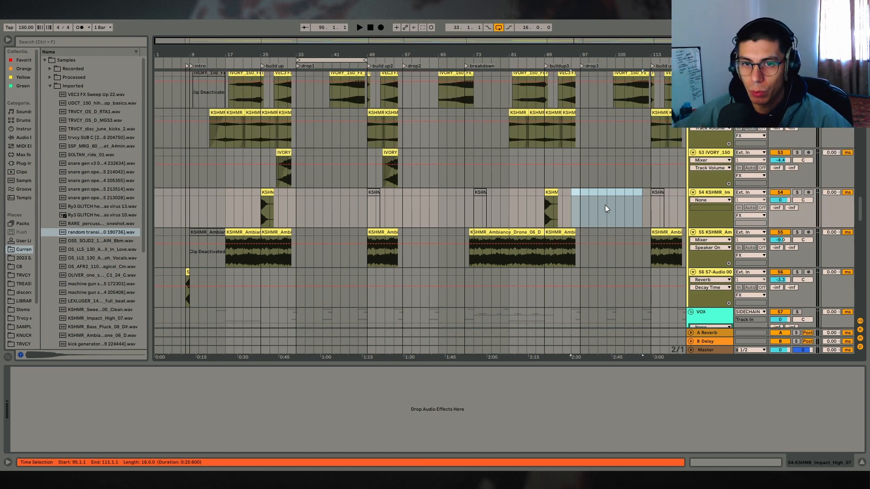
drag(326, 50, 410, 87)
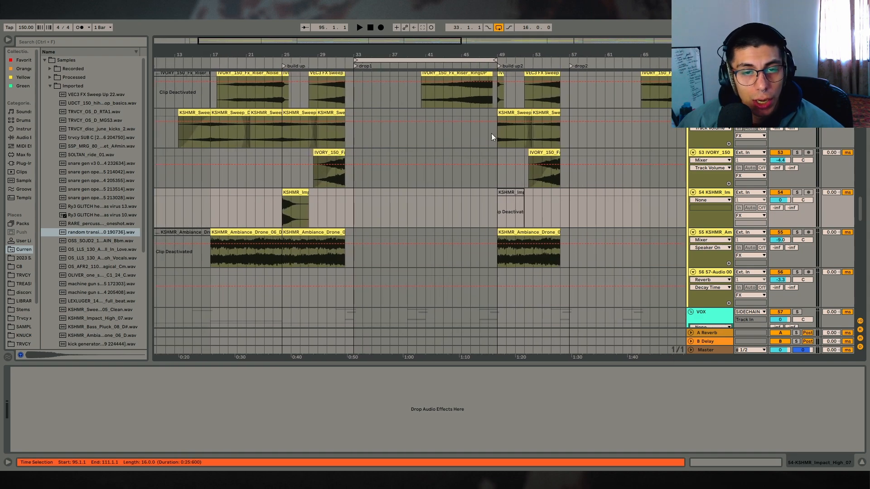
scroll(499, 123, up, 4)
scroll(503, 119, up, 3)
drag(505, 51, 393, 23)
scroll(366, 148, up, 8)
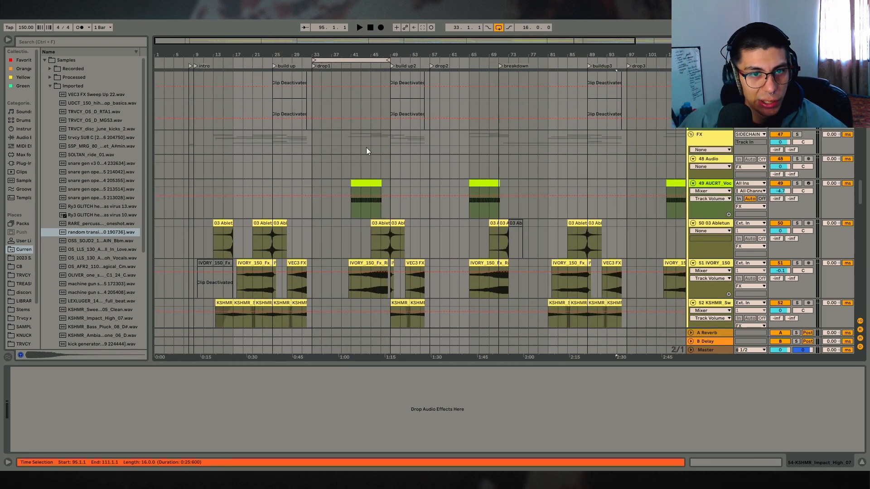
scroll(375, 149, up, 1)
scroll(415, 90, up, 4)
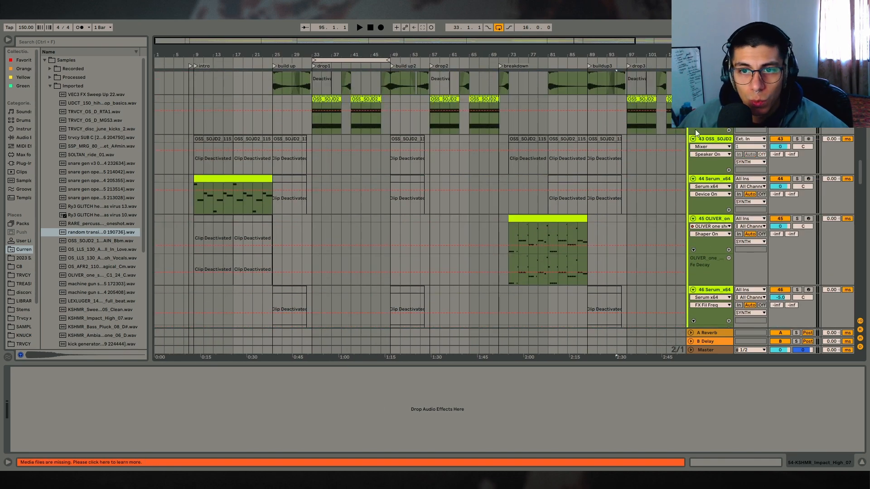
- Fold the SYNTH layers and highlight drop1 in the SYNTH group from bar 33 to 49
alt+click(693, 139)
drag(221, 53, 221, 68)
scroll(351, 101, up, 2)
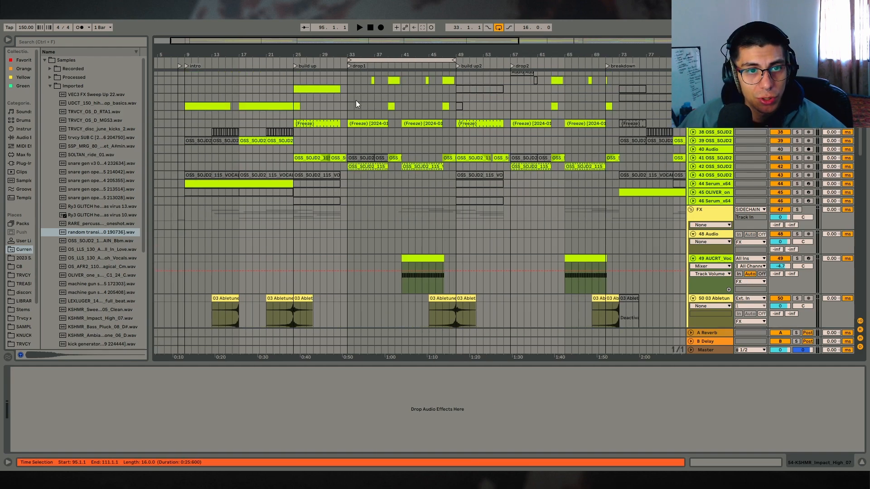
drag(350, 98, 445, 99)
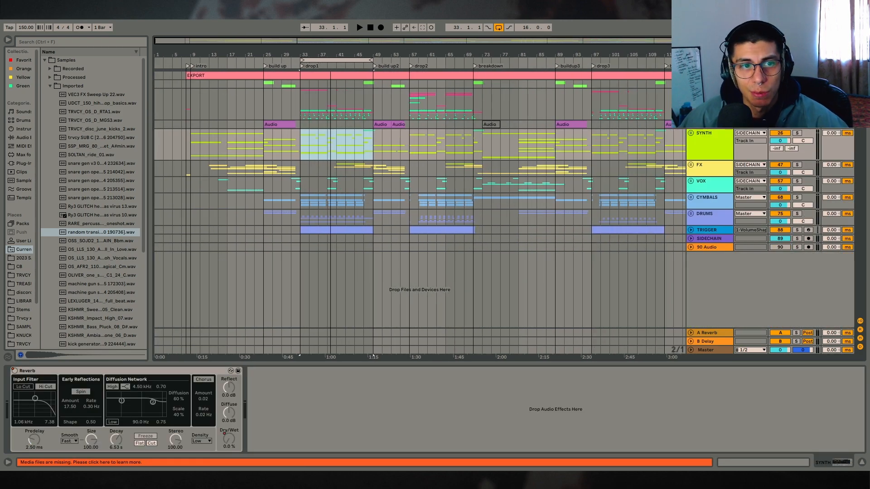
drag(330, 55, 291, 54)
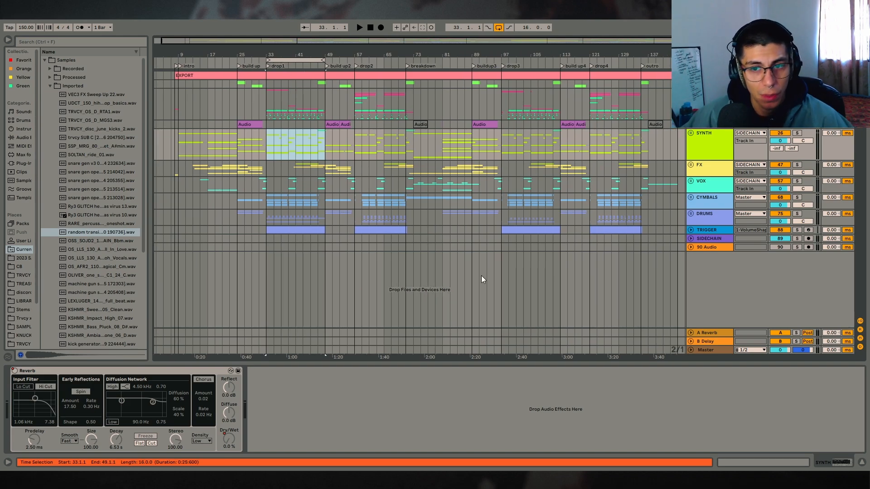
- Insert a MIDI track below track 90 and create an empty MIDI clip on it from bar 33 to 49
right_click(728, 268)
click(434, 290)
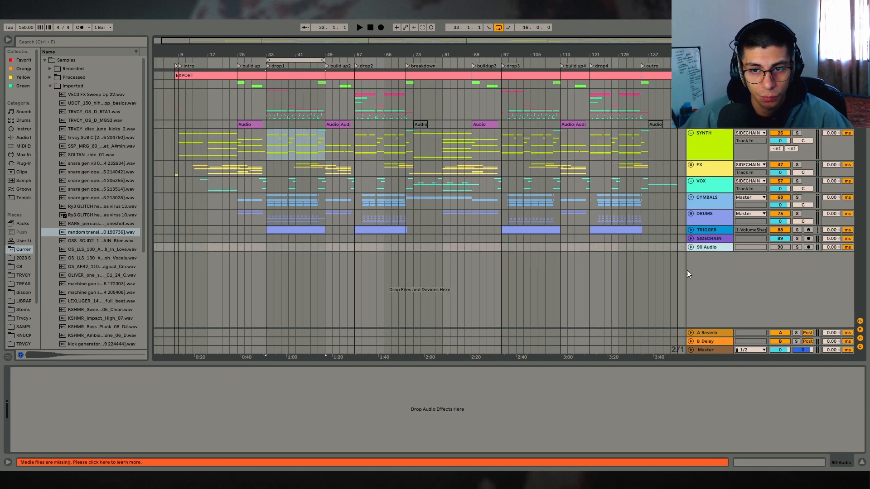
key(ctrl+shift+t)
drag(266, 264, 326, 259)
key(ctrl+shift+m)
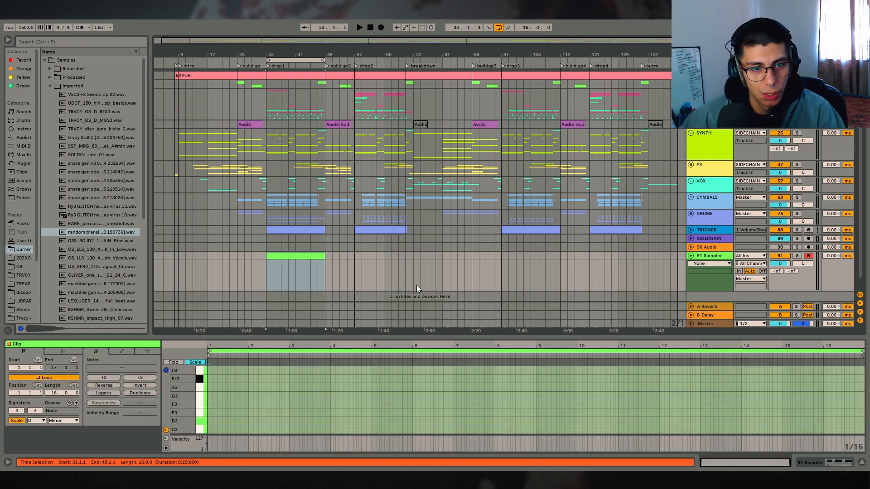
- Rename the new MIDI track as IDEA2
click(717, 258)
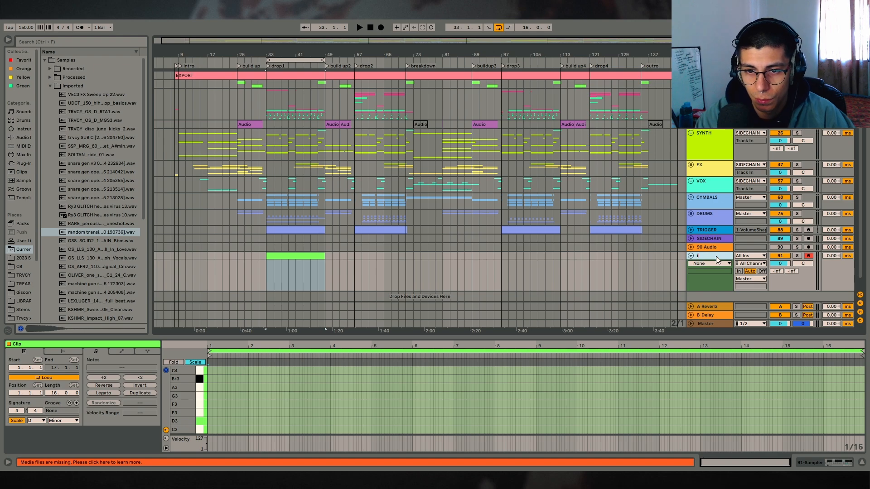
text(2)
key(Return)
- Insert another MIDI track directly below the IDEA2 track
right_click(714, 260)
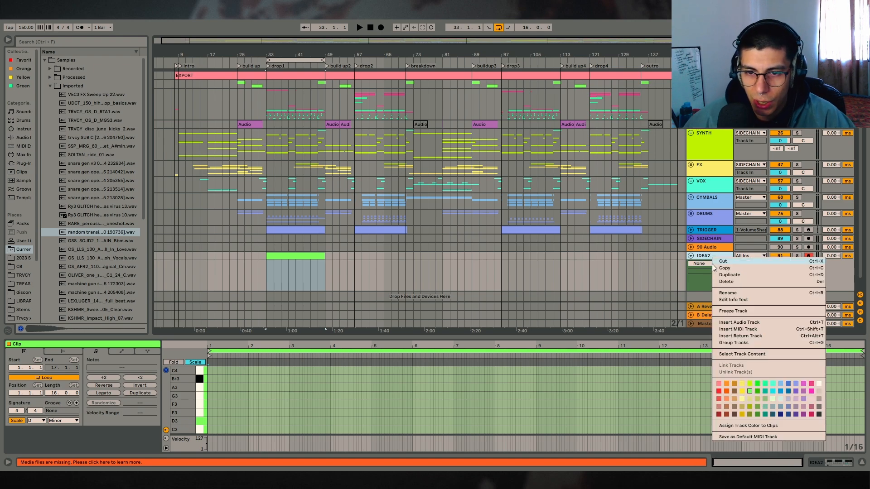
click(705, 271)
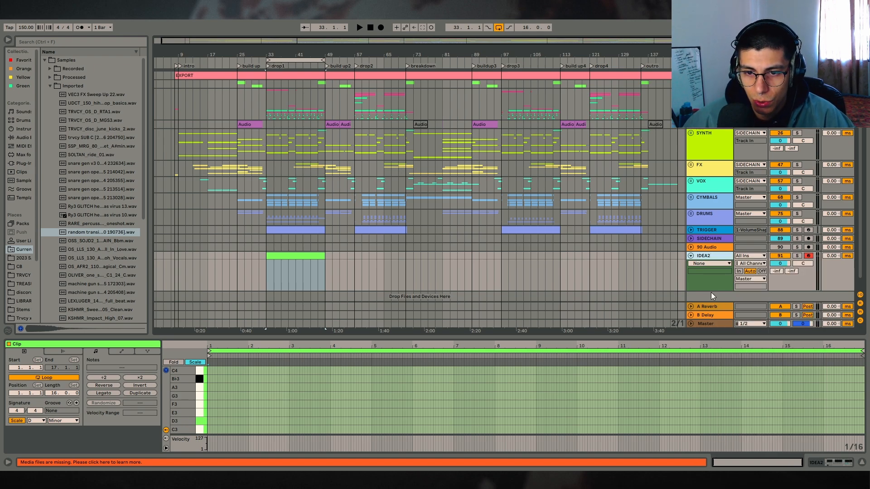
key(ctrl+shift+t)
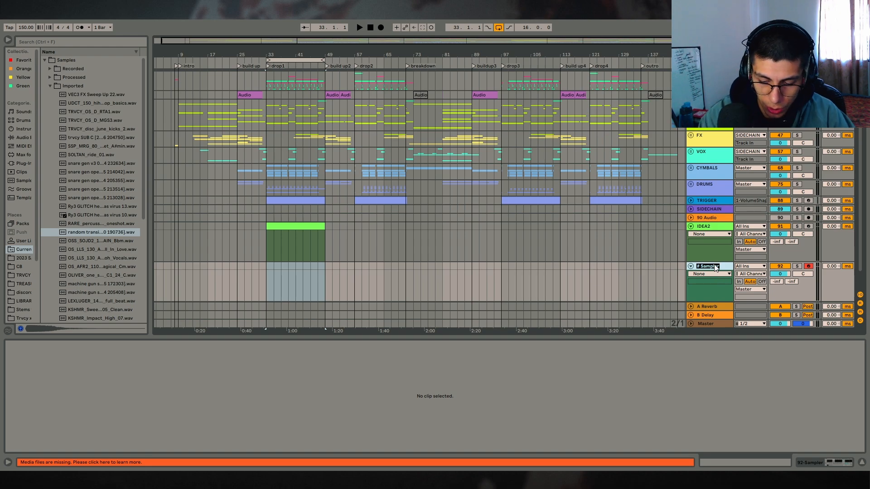
- Name the new track IDEA1, place it above IDEA2 and give it an empty MIDI clip over the intro from bar 9 to 25
text(1)
key(Return)
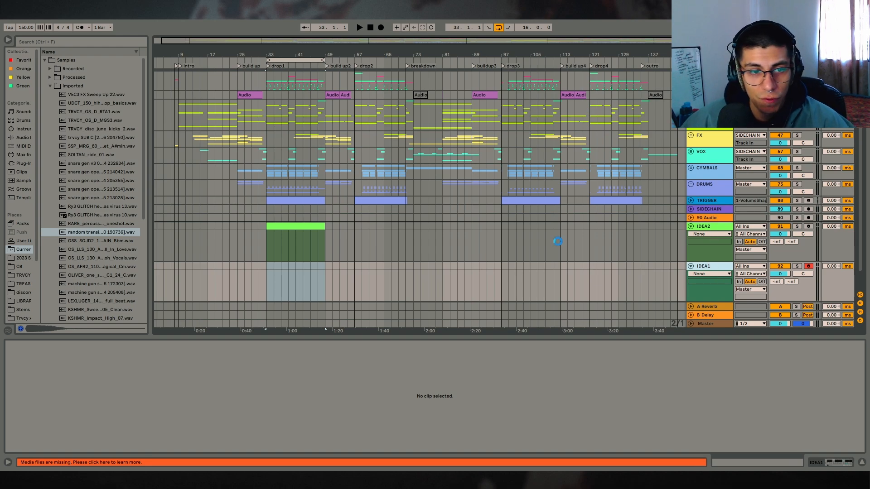
drag(181, 230, 237, 232)
key(ctrl+shift+m)
click(292, 267)
scroll(501, 279, down, 2)
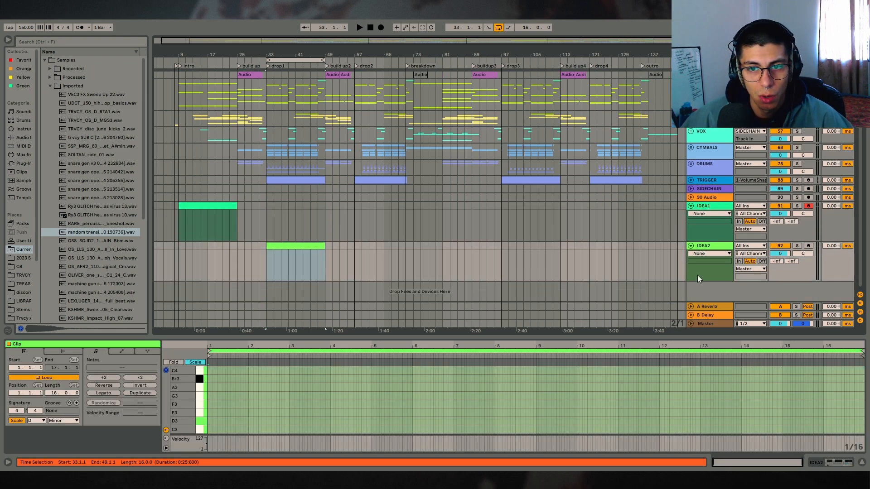
- Duplicate the IDEA1 track, move the copy's clip to bar 25 and shorten it to end at bar 33
click(705, 206)
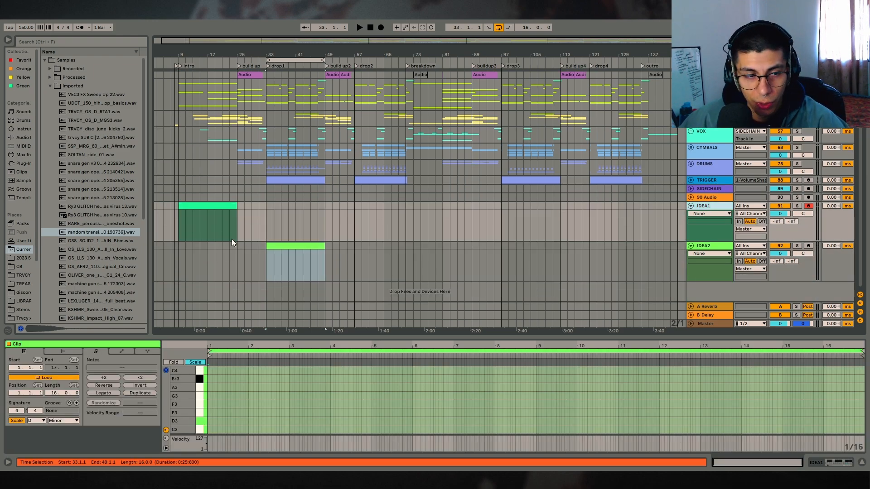
key(ctrl+d)
click(228, 253)
drag(188, 245, 248, 250)
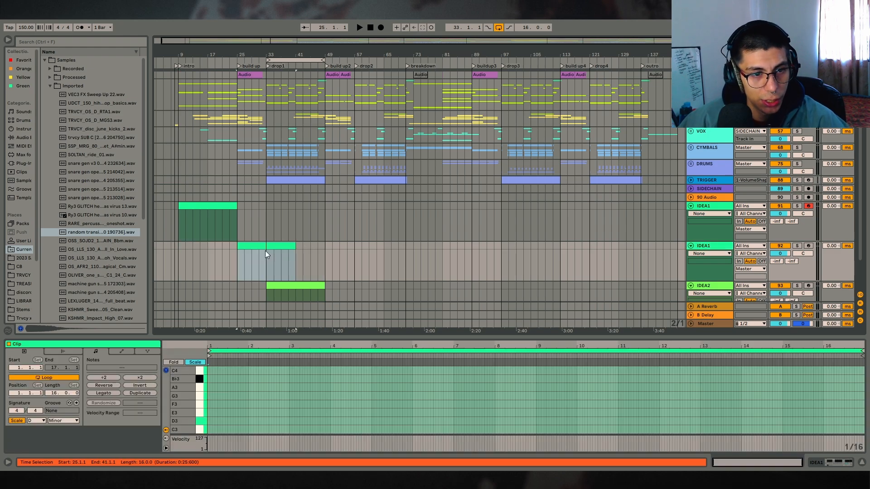
drag(317, 251, 262, 247)
key(Delete)
click(262, 246)
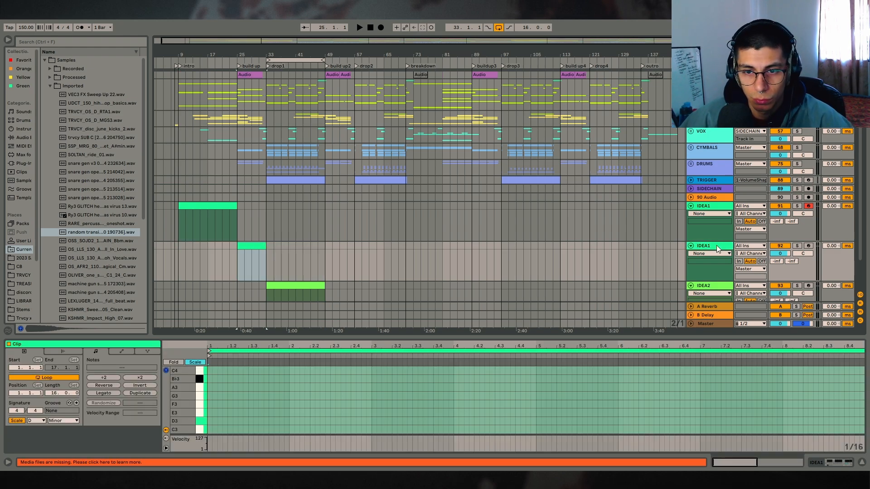
- Rename the duplicated IDEA1 track as TRANSITION, recolour it yellow-green and assign the track colour to its clip
double_click(712, 249)
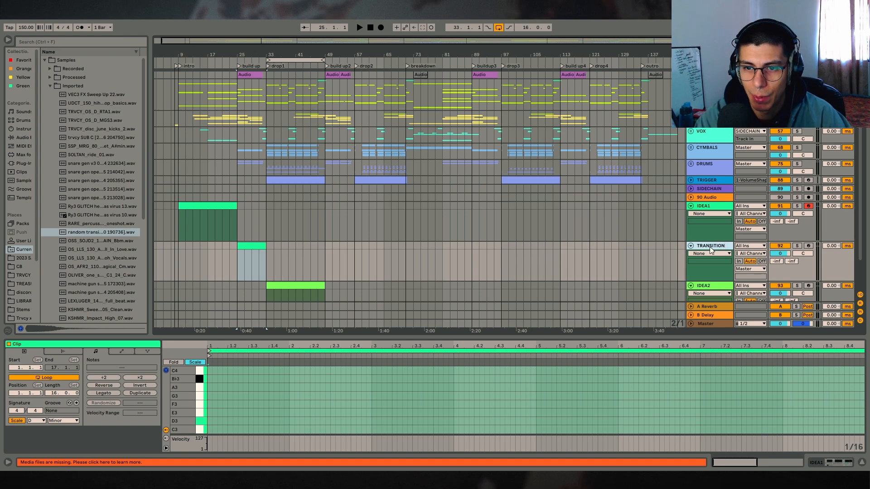
right_click(710, 250)
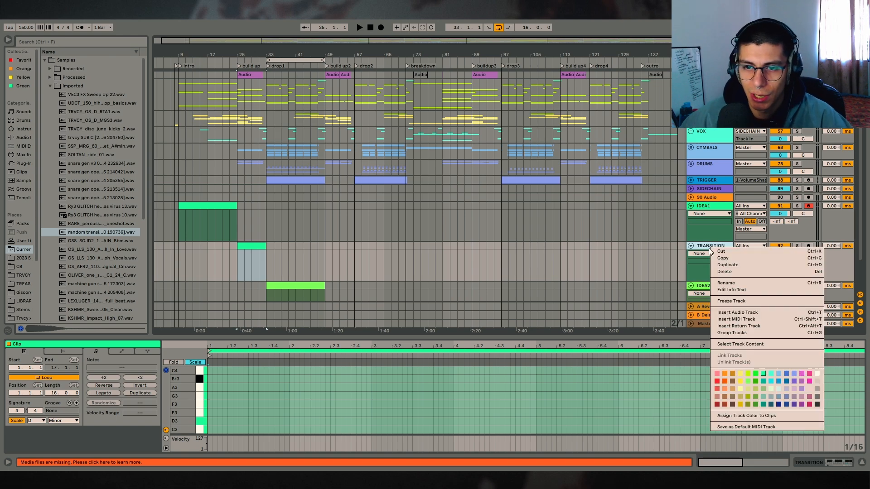
click(749, 374)
right_click(718, 248)
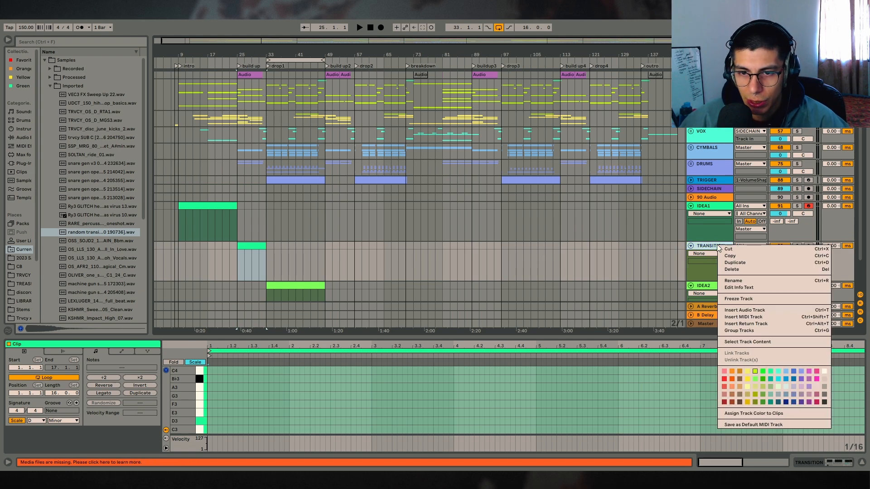
click(735, 413)
scroll(247, 152, down, 2)
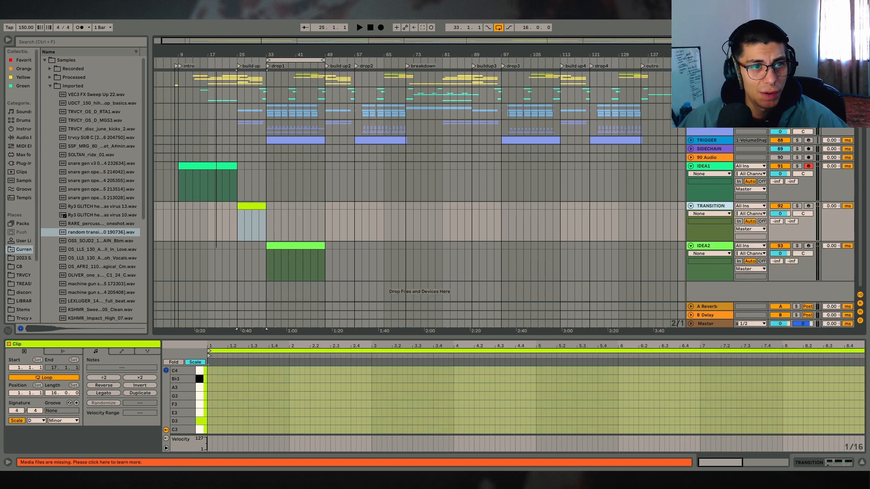
- Select the TRANSITION and IDEA2 clips from bar 25 to 49 and duplicate them so the copies start at bar 49
scroll(213, 160, up, 1)
click(213, 165)
scroll(375, 190, up, 2)
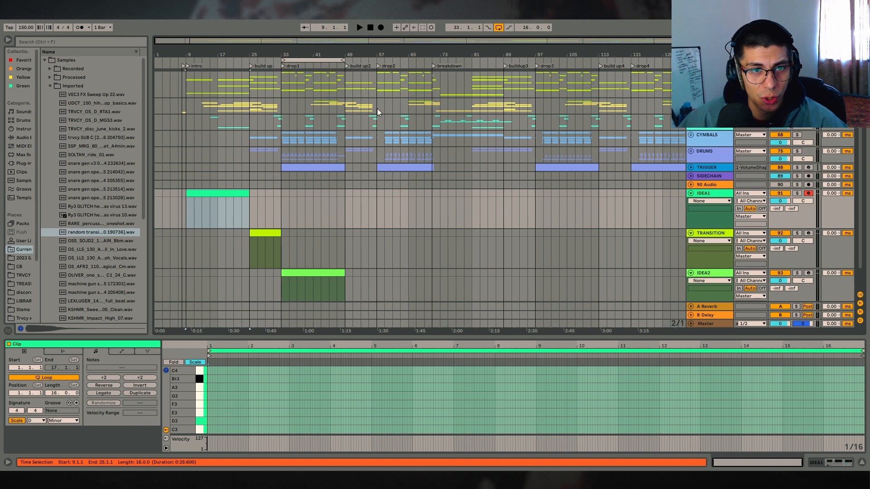
scroll(401, 194, down, 2)
click(325, 246)
shift+click(265, 206)
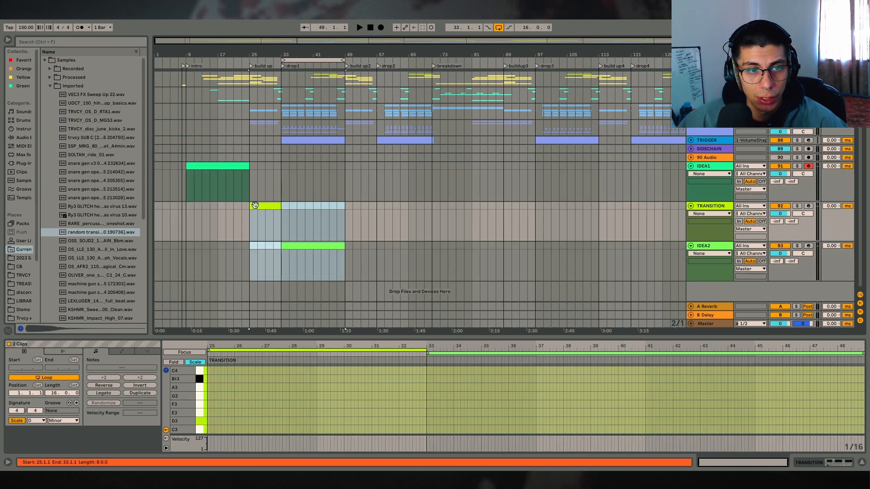
key(ctrl+d)
click(361, 206)
click(406, 258)
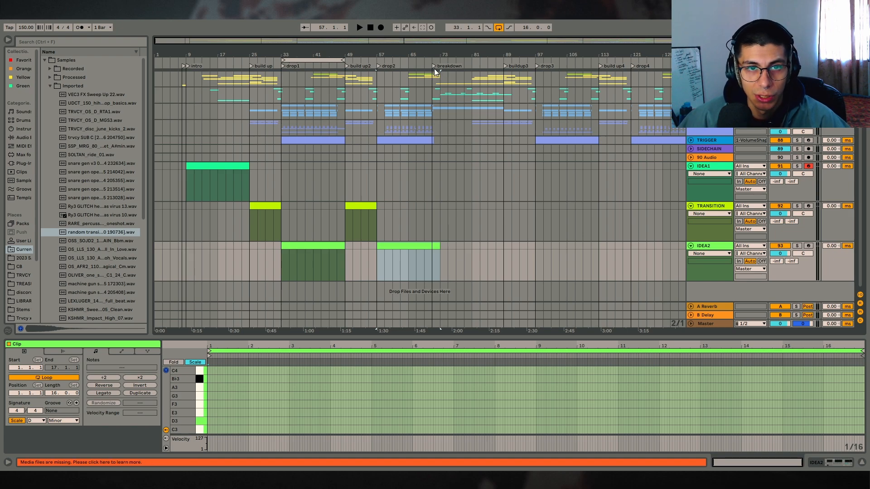
- Move the breakdown locator to bar 73 and highlight the breakdown from bar 73 to 89
drag(434, 66, 442, 77)
click(448, 259)
click(422, 245)
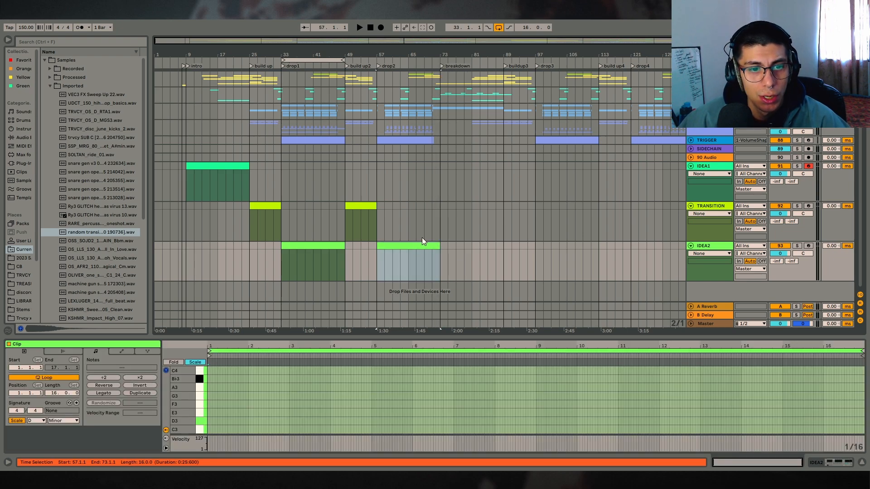
scroll(422, 237, up, 1)
drag(478, 51, 424, 48)
scroll(437, 80, down, 1)
drag(425, 78, 480, 87)
scroll(480, 87, up, 1)
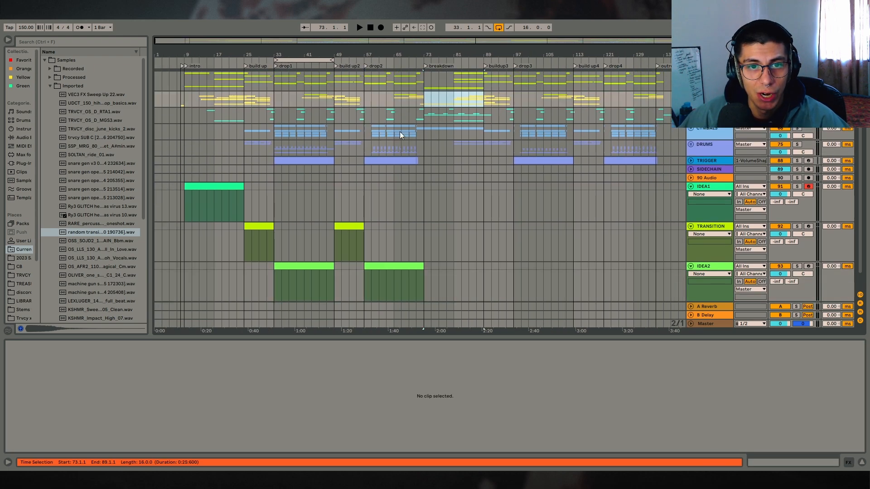
- Copy the IDEA1 clip to bar 73, a TRANSITION clip to bar 89 and an IDEA2 clip to bar 97
click(183, 187)
drag(183, 187, 439, 189)
scroll(458, 202, down, 2)
drag(266, 209, 506, 217)
drag(308, 247, 538, 257)
- Duplicate the TRANSITION and IDEA2 clips of bars 89 to 113 together so the copies fill bars 113 to 137
shift+click(498, 209)
key(ctrl+d)
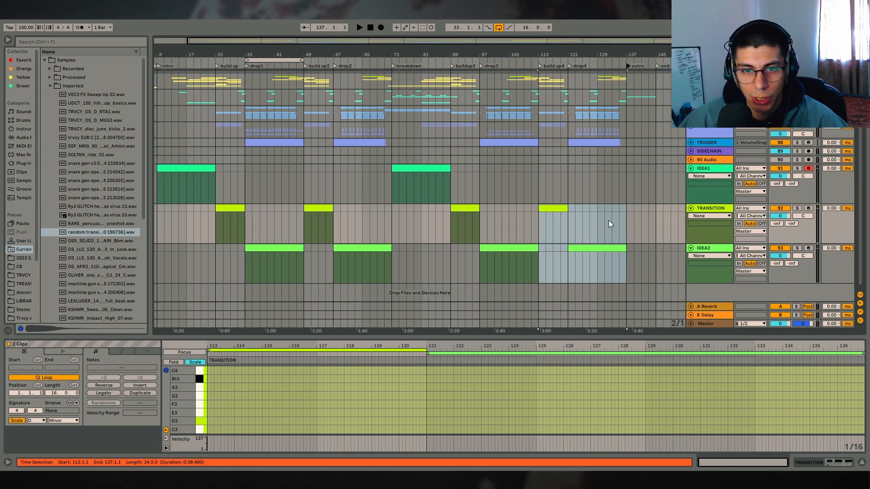
click(611, 220)
drag(632, 50, 633, 40)
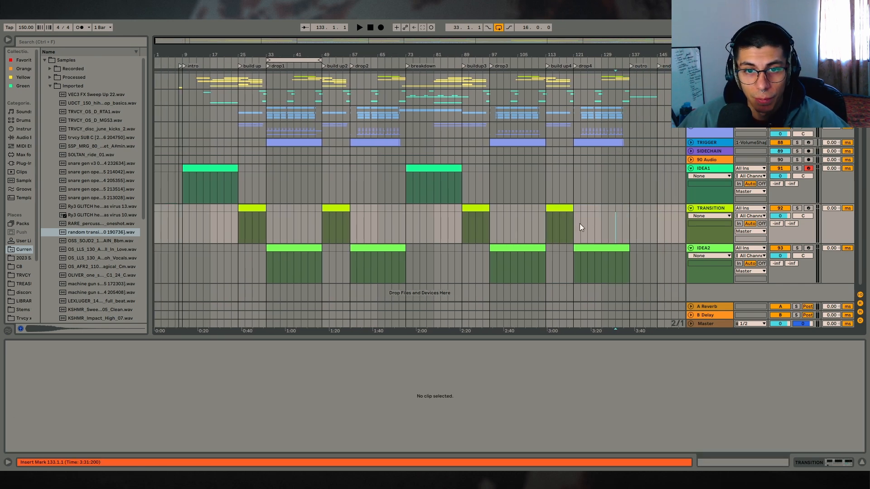
- Compare the TRANSITION clip with the SYNTH group over build up2, highlighting bars 49 to 57
click(708, 234)
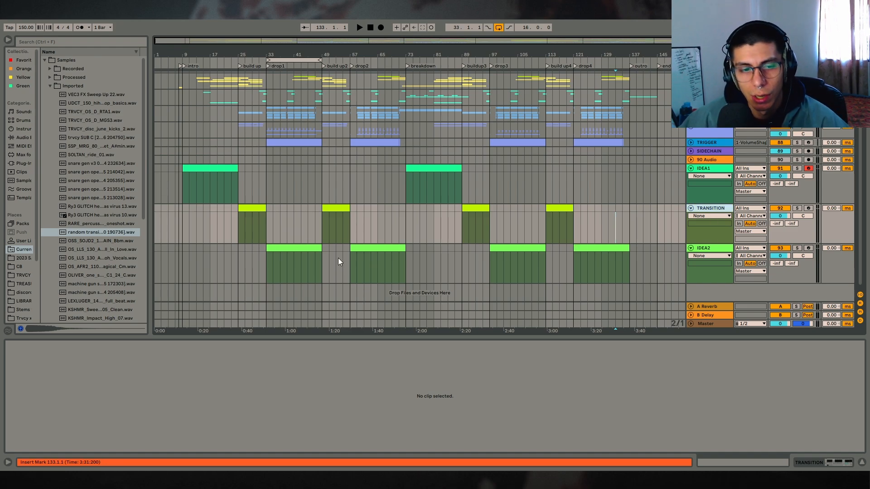
click(372, 256)
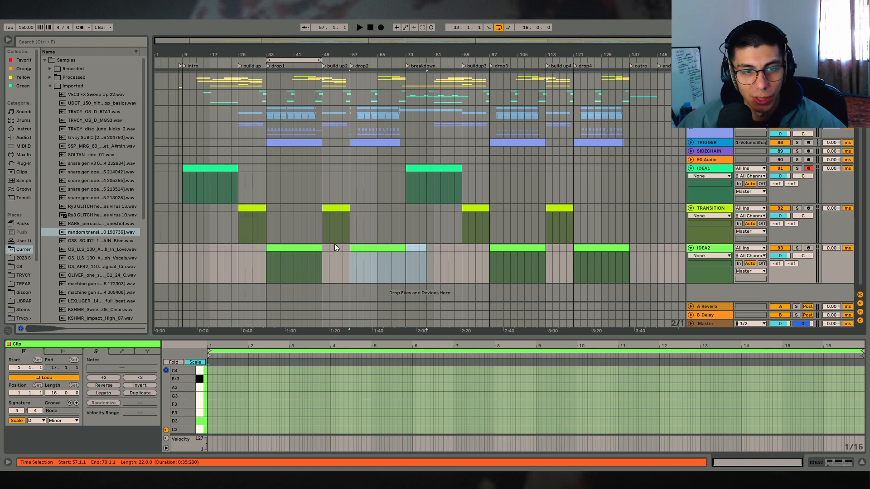
click(346, 221)
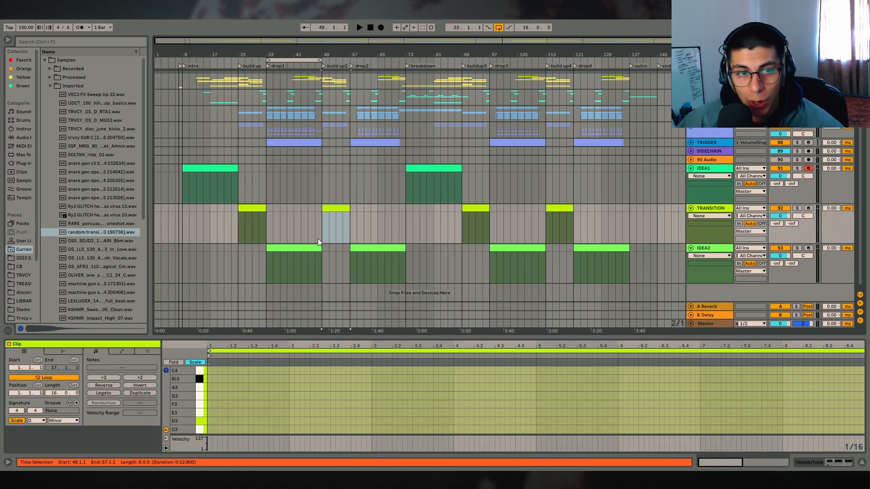
scroll(331, 127, up, 1)
drag(323, 104, 348, 107)
drag(264, 235, 337, 236)
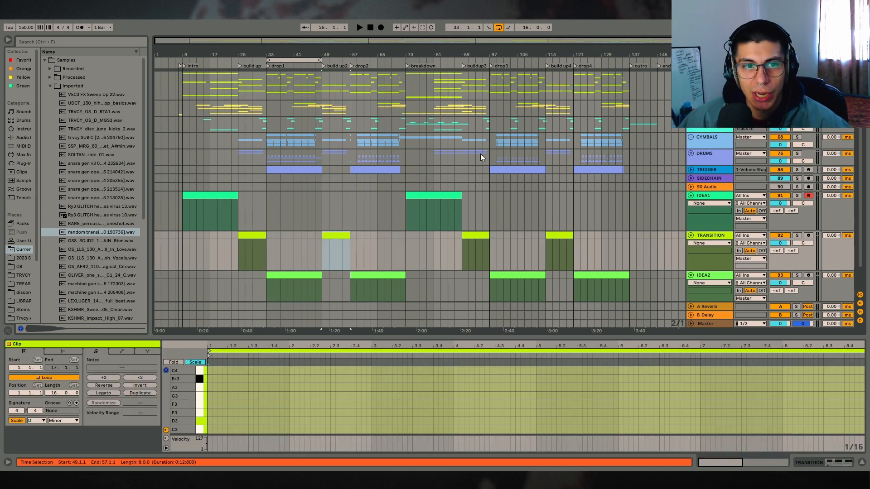
scroll(480, 155, up, 1)
drag(322, 93, 350, 108)
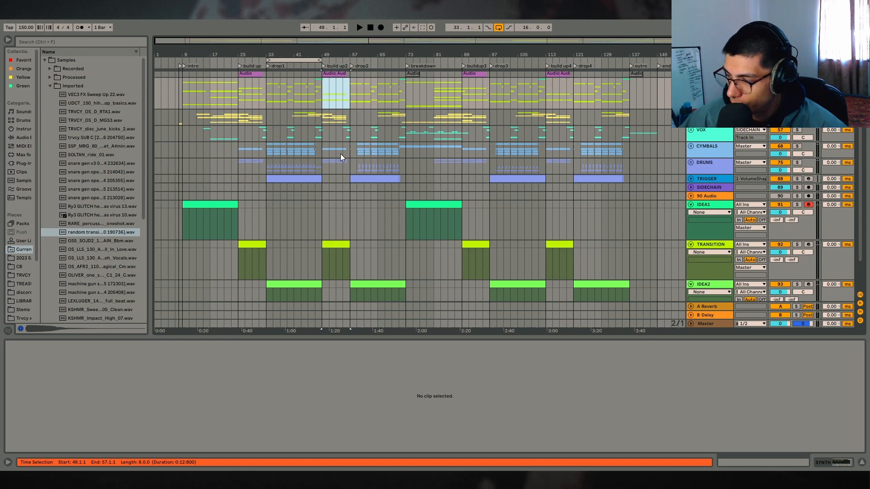
scroll(374, 244, down, 1)
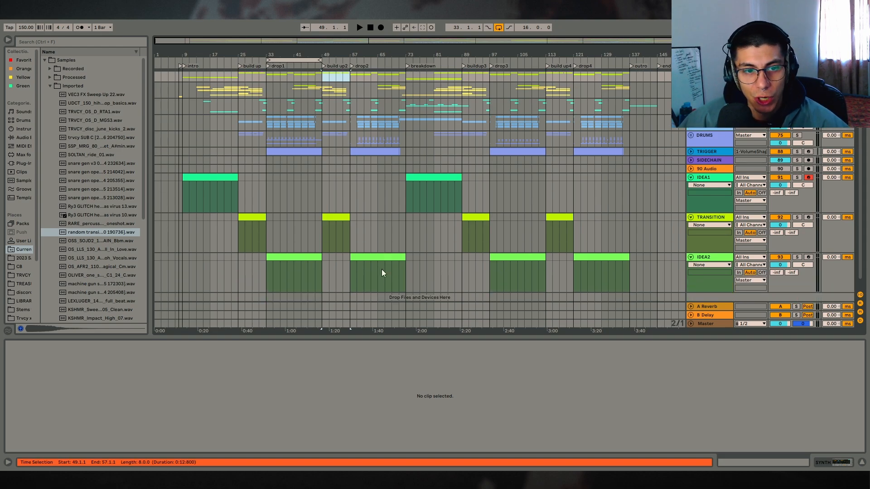
- Duplicate the IDEA2 track with its drop clips and name the copy IDEA2.1
click(359, 255)
scroll(352, 220, up, 1)
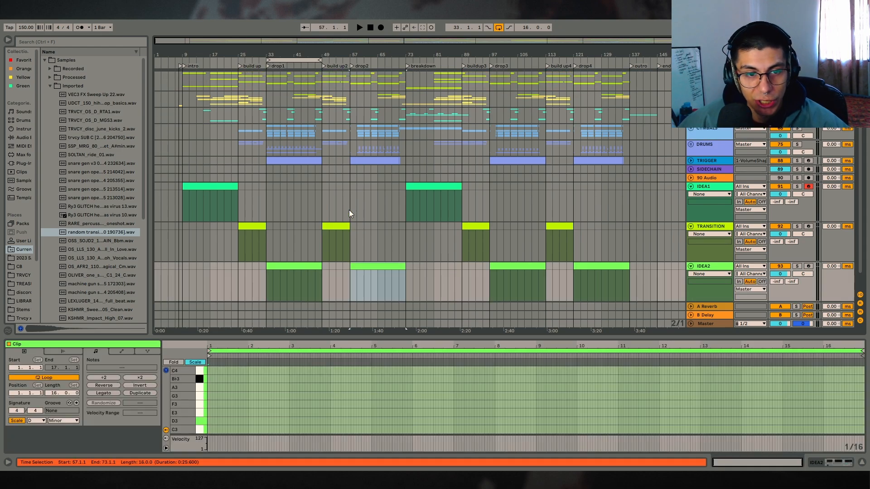
scroll(363, 181, up, 1)
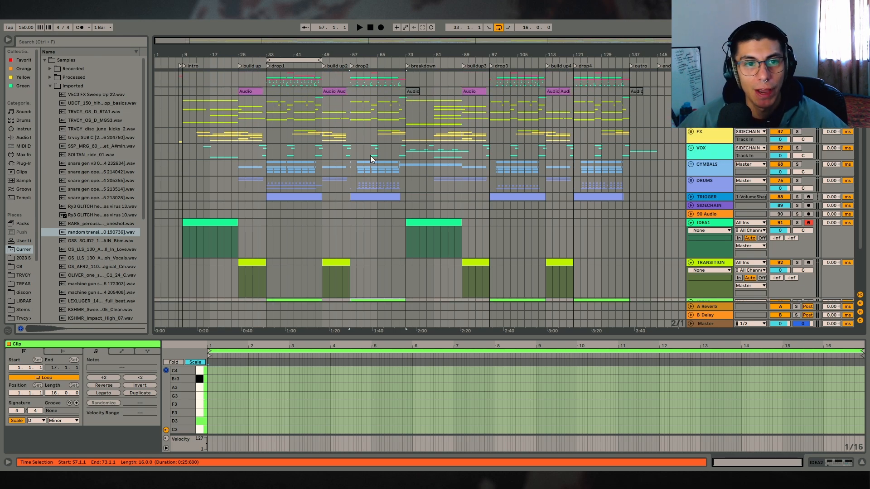
scroll(371, 155, down, 2)
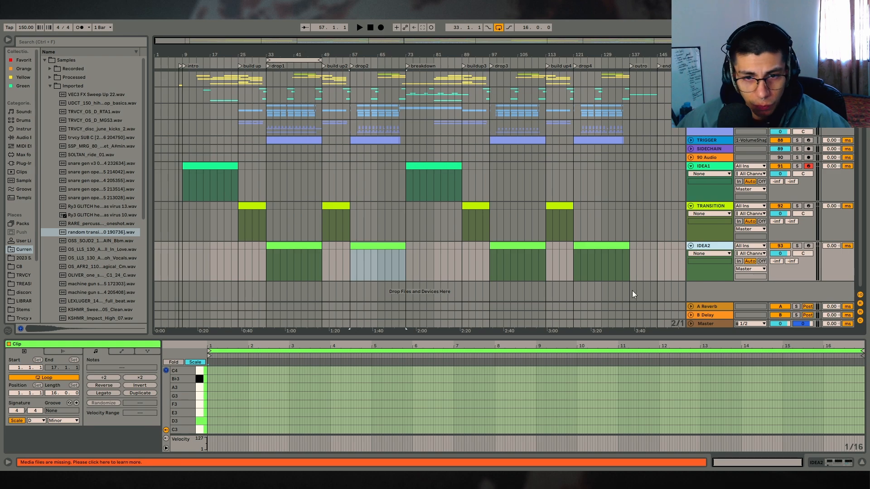
key(ctrl+d)
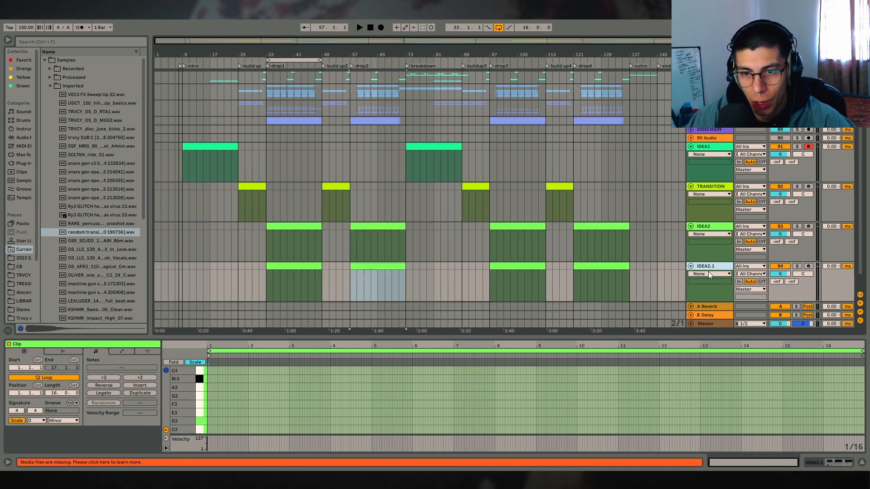
- Delete the drop1 clip from IDEA2.1 and the drop2 clip from IDEA2
click(267, 282)
key(Delete)
click(373, 226)
key(Delete)
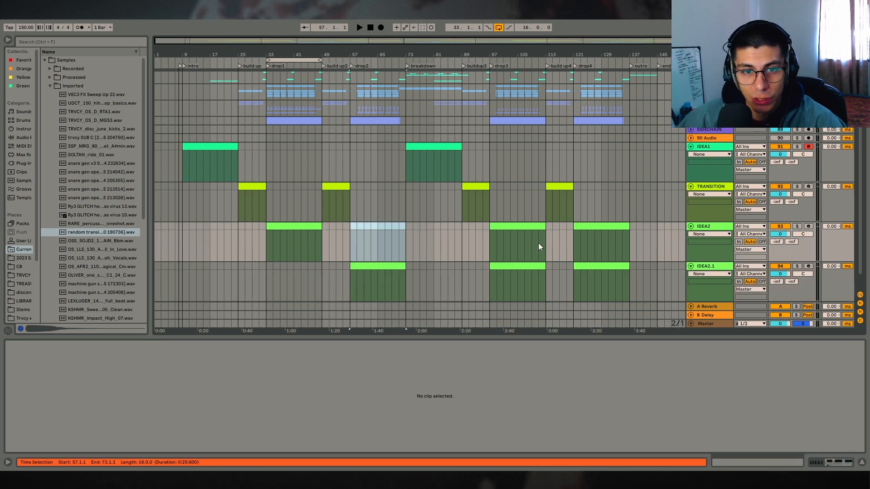
- Delete the drop3 and drop4 clips from both the IDEA2.1 and IDEA2 tracks
click(542, 266)
key(Delete)
click(607, 266)
key(Delete)
click(611, 244)
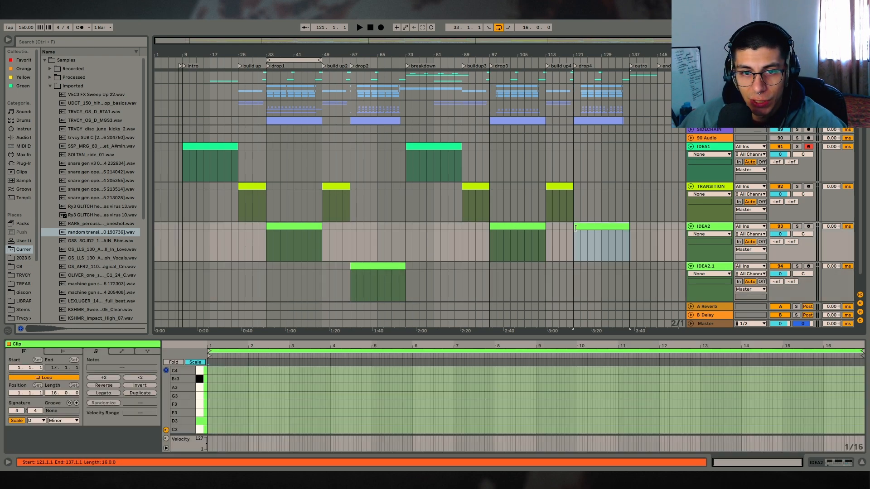
key(Delete)
click(521, 244)
key(Delete)
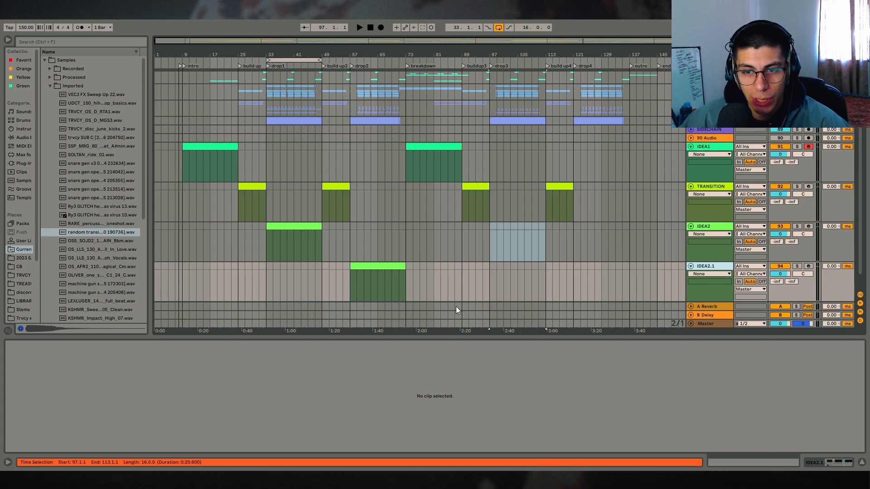
- Duplicate the IDEA2.1 track, move the copy's clip to drop3 at bar 97 and name the track IDEA2.2
key(ctrl+d)
drag(365, 273, 509, 271)
click(714, 265)
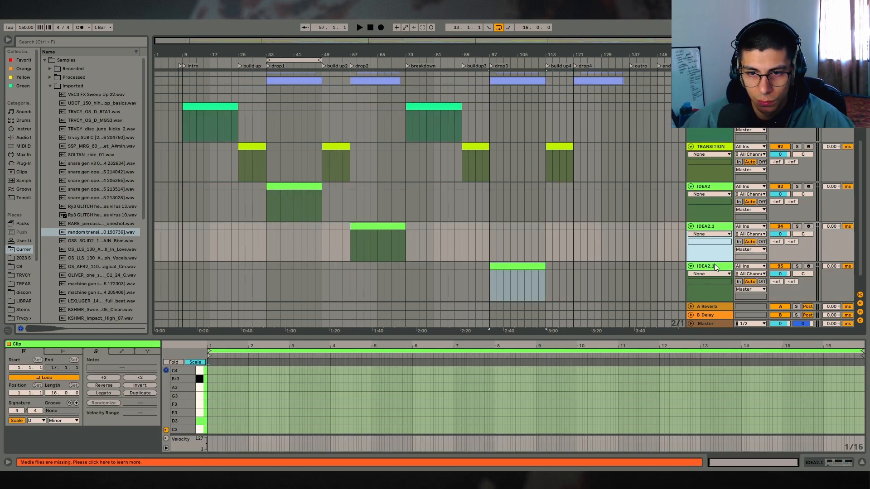
key(Return)
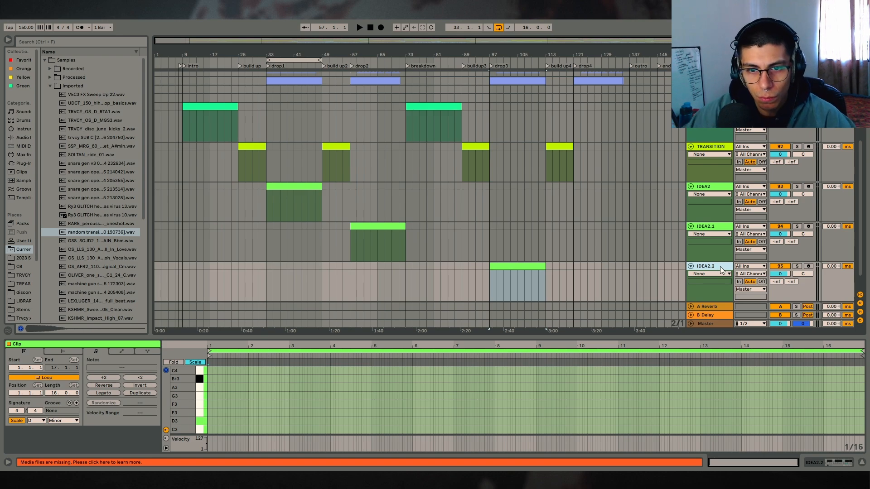
- Copy the IDEA2.1 drop2 clip to drop4, starting at bar 121 on the same track
scroll(575, 243, up, 3)
scroll(635, 88, up, 1)
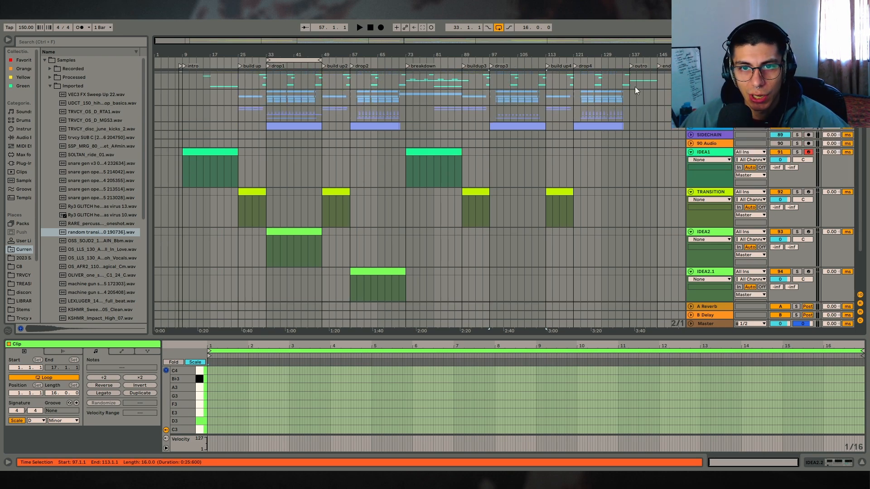
drag(376, 271, 599, 283)
scroll(560, 227, down, 2)
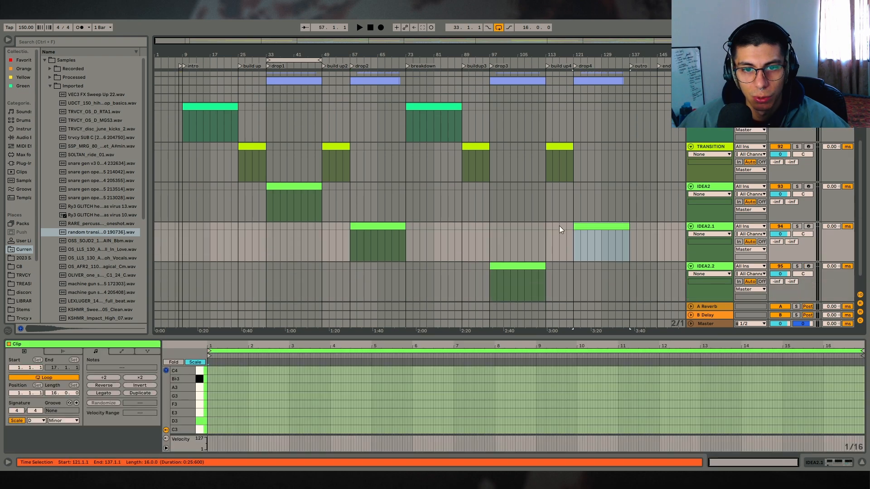
- Hide the clip detail view to enlarge the arrangement and select the TRANSITION track
click(861, 465)
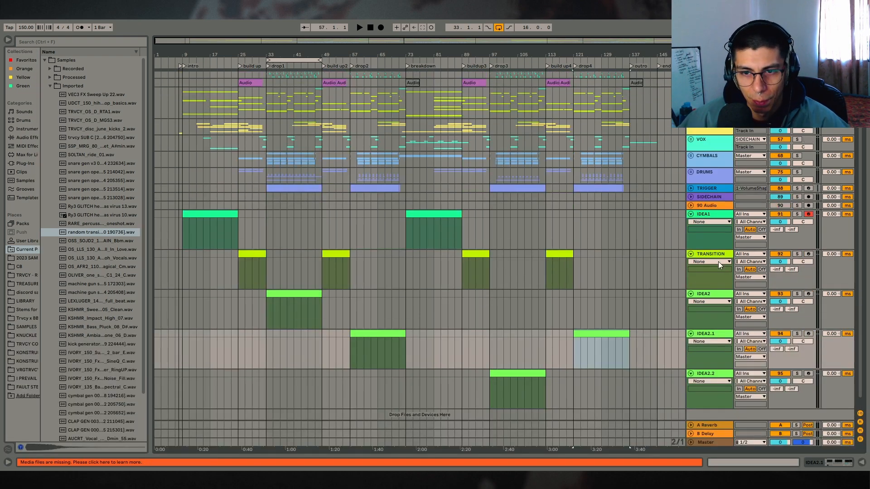
click(718, 262)
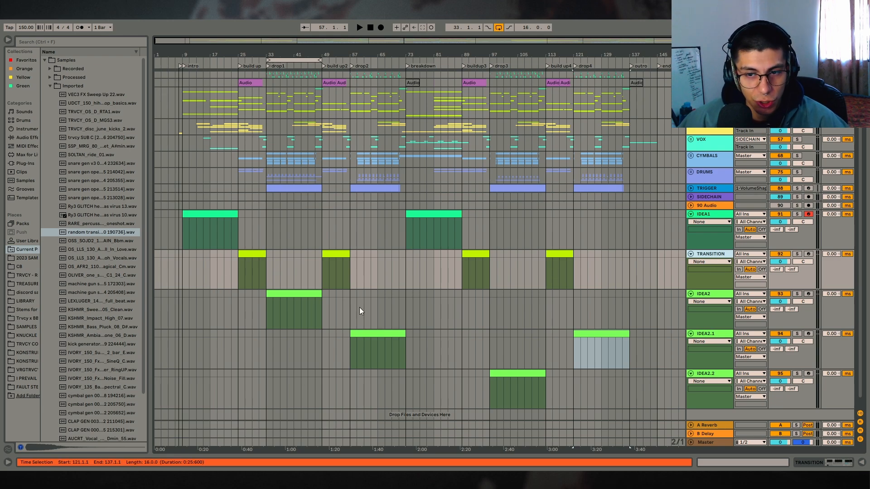
- Duplicate the TRANSITION track, deleting the build up clip from the copy and the build up2 clip from the original
key(ctrl+d)
drag(291, 300, 192, 305)
key(Delete)
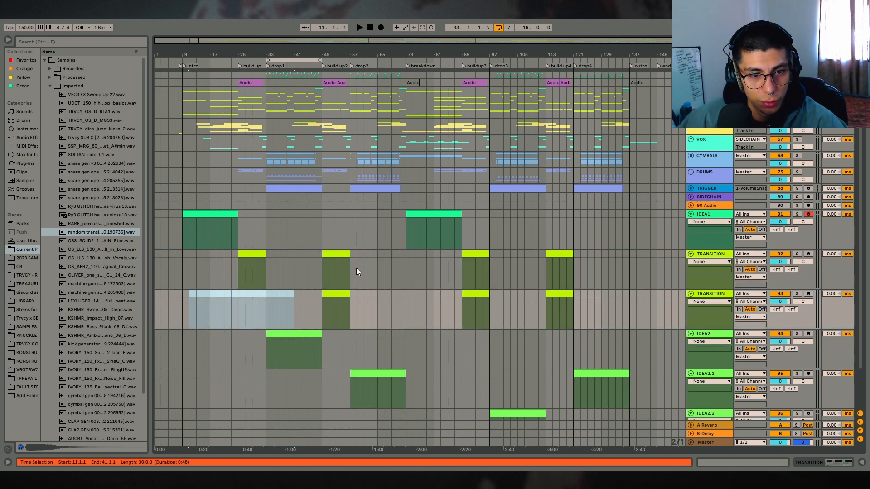
click(338, 255)
key(Delete)
- Rename the duplicated transition track as TRANSITION2
click(726, 295)
key(ctrl+r)
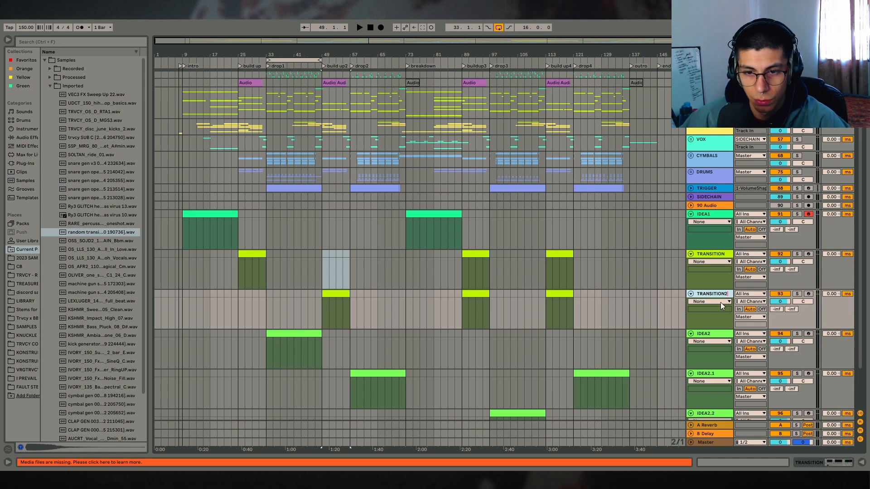
key(Return)
- Copy bars 25 to 73 of the TRANSITION and TRANSITION2 tracks to buildup3 at bar 89, replacing the existing clips there
drag(615, 304, 587, 304)
key(Delete)
click(404, 253)
drag(404, 254, 239, 291)
key(ctrl+c)
click(463, 254)
key(ctrl+v)
scroll(432, 265, down, 2)
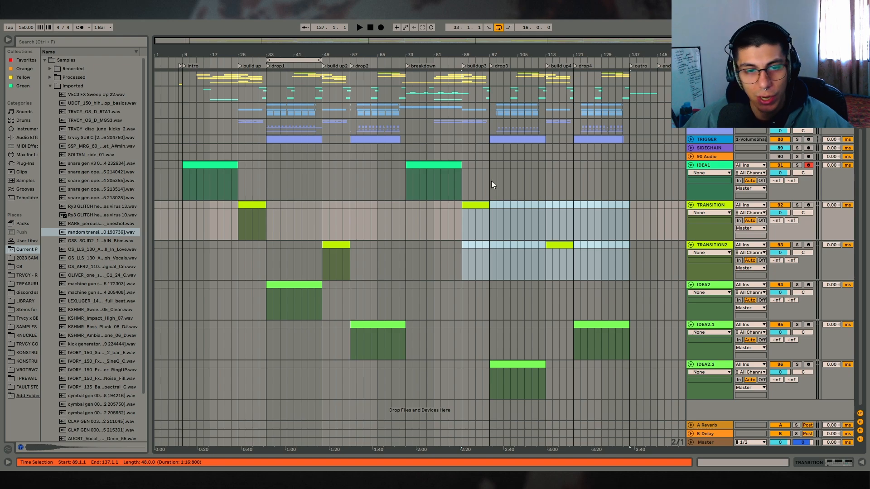
- Duplicate the IDEA1 track, keep only the intro clip on the original and the breakdown clip on the copy, and name the copy IDEA2
click(441, 182)
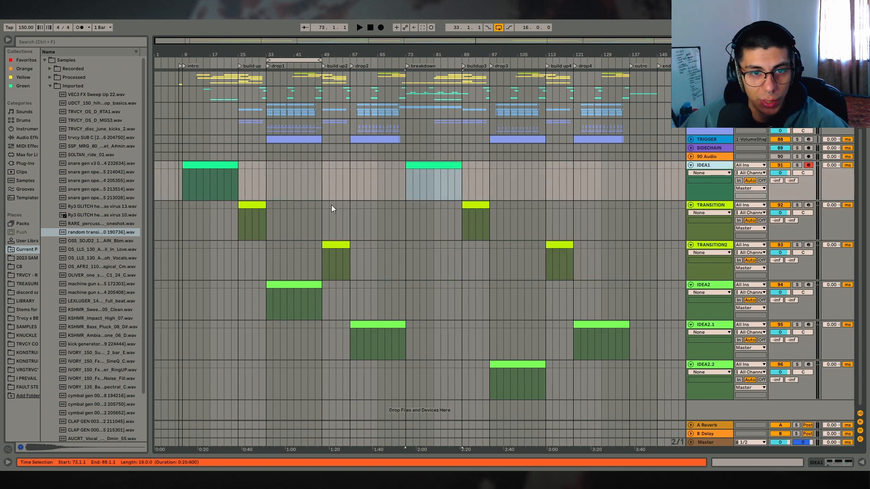
key(ctrl+d)
drag(270, 206, 156, 213)
key(Delete)
click(439, 166)
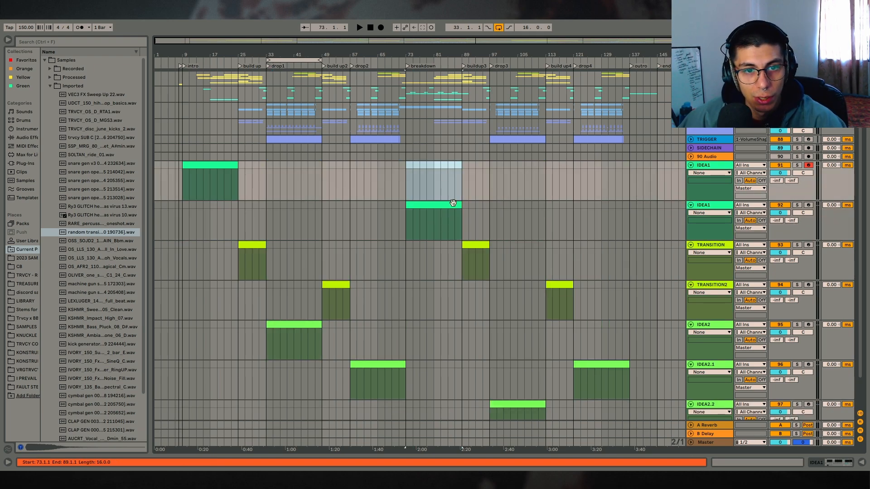
key(Delete)
click(720, 206)
key(ctrl+r)
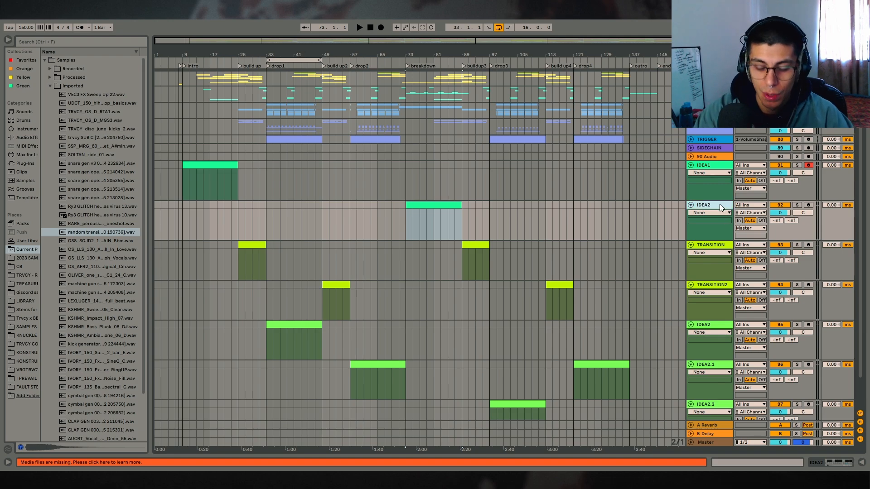
- Compare the placement of the intro clip on IDEA1, the build up clip on TRANSITION and the drop1 clip on IDEA2
click(211, 173)
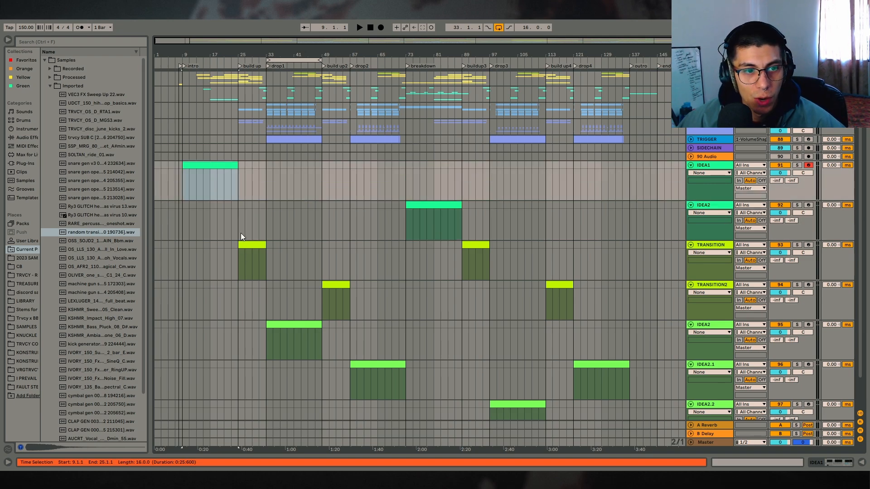
click(292, 324)
click(202, 177)
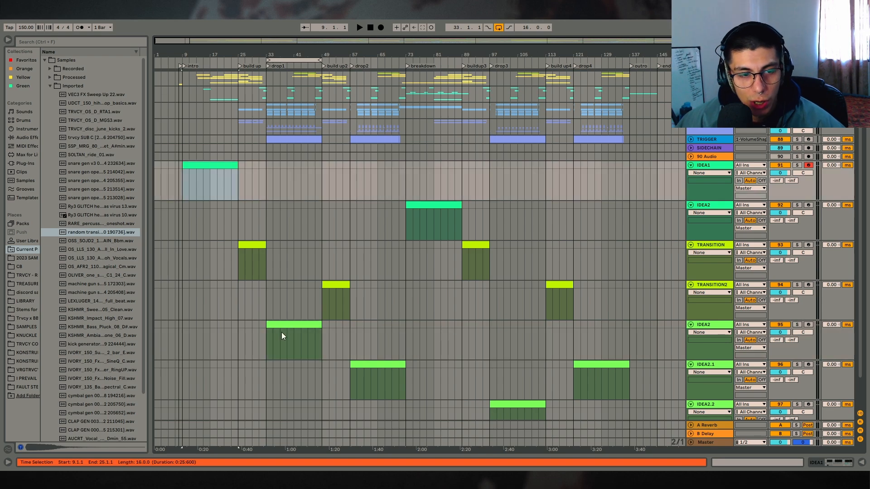
click(281, 334)
click(245, 243)
scroll(312, 303, down, 3)
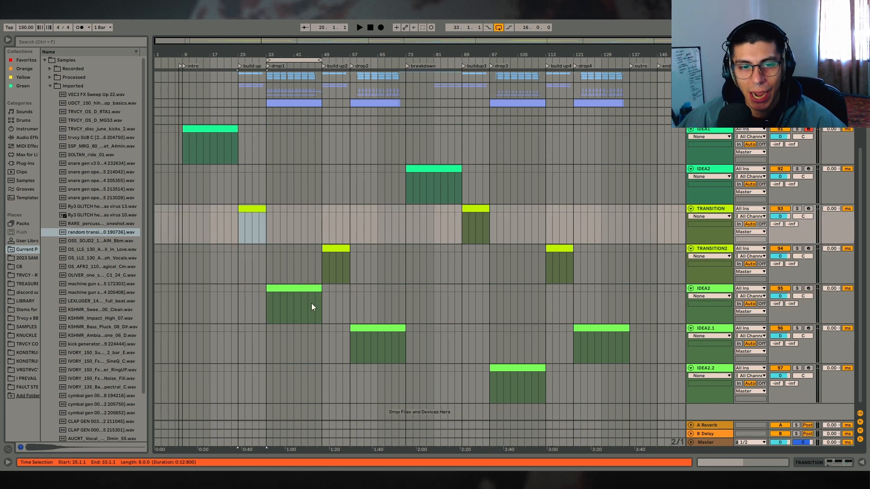
scroll(338, 257, up, 2)
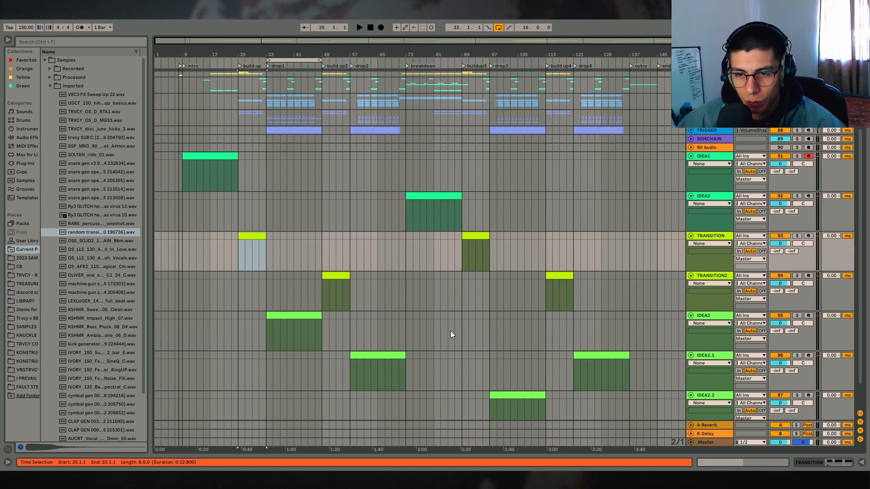
- Delete the build up2 clip from the TRANSITION2 track
click(349, 273)
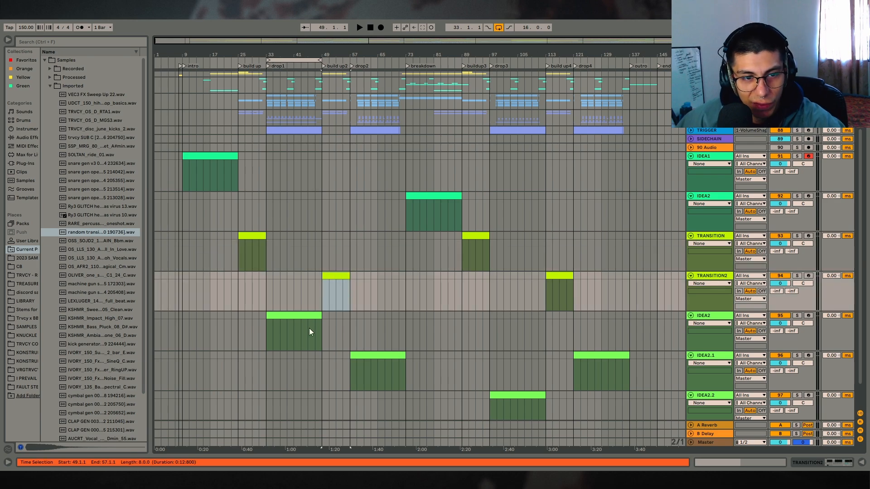
key(Delete)
- Try to shift the drop2 clip to bar 49 and the breakdown clip to bar 65, and undo the moves
drag(372, 354, 345, 352)
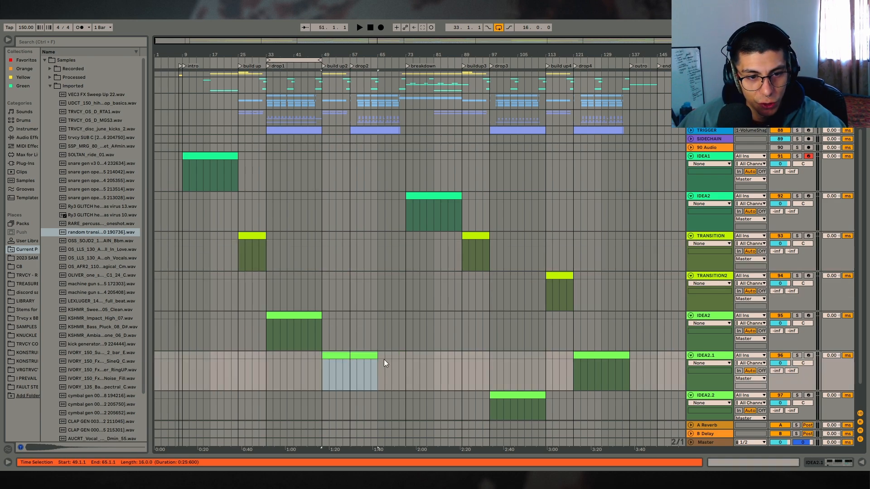
click(416, 196)
drag(433, 196, 406, 197)
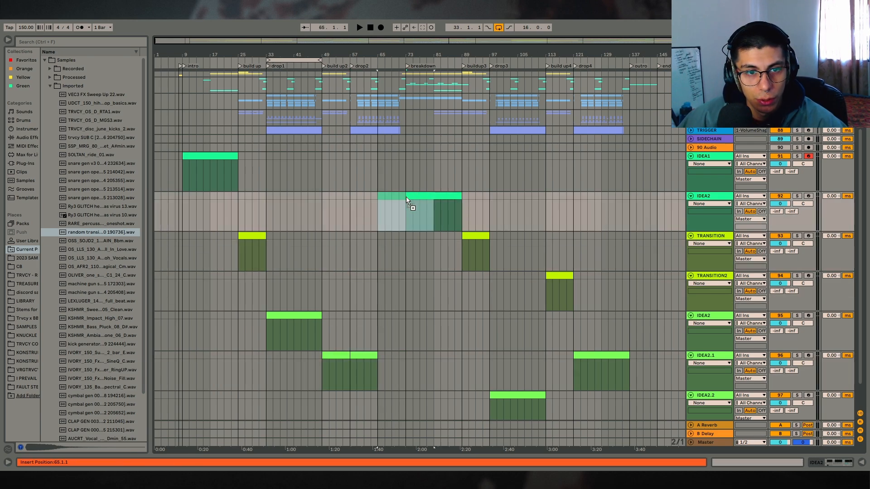
key(ctrl+z)
key(ctrl+z)
key(ctrl+z)
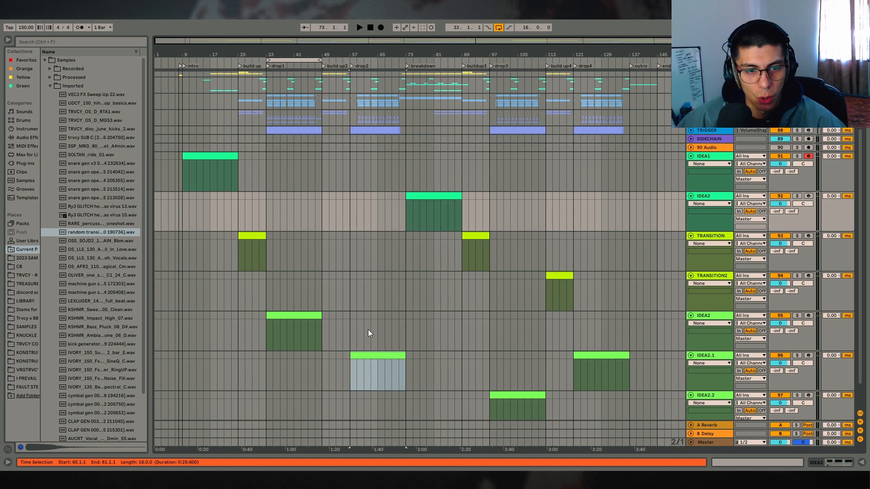
- Examine the drop1 section from bar 33 to 49 across the track's original bass, synth, FX, vocal and cymbal layers
scroll(367, 330, down, 2)
scroll(377, 303, up, 5)
scroll(376, 306, down, 3)
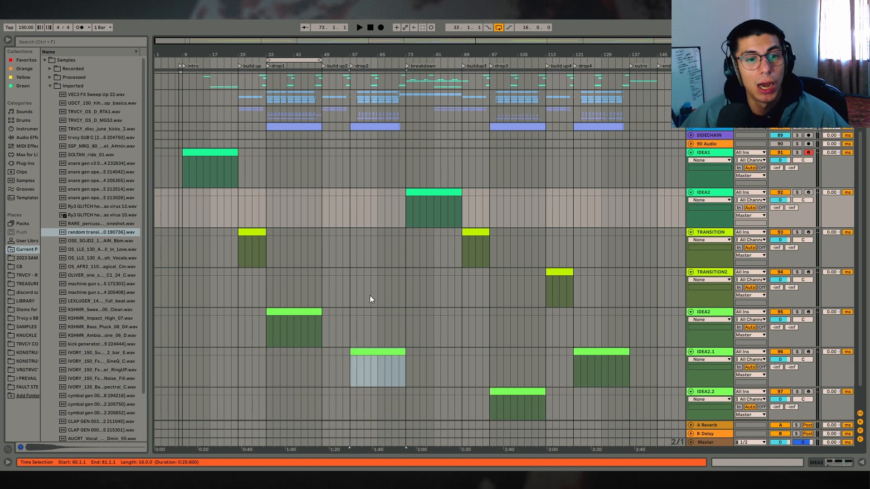
scroll(317, 181, up, 3)
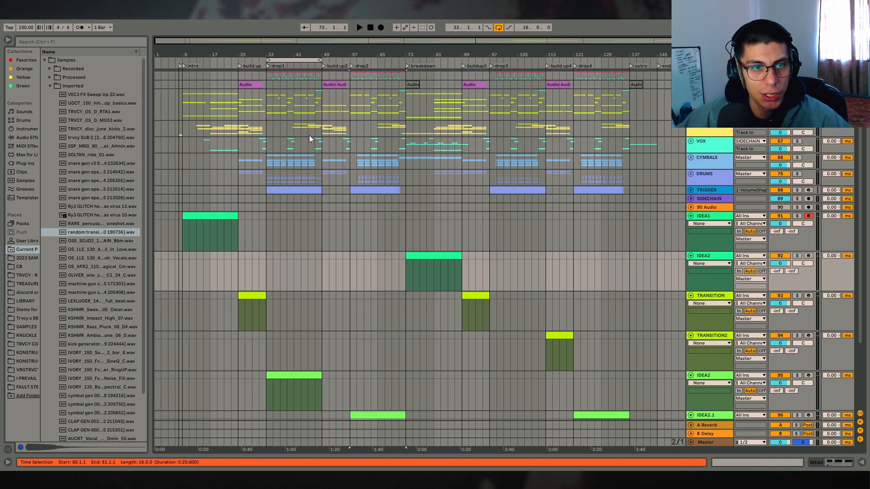
click(270, 81)
drag(281, 90, 320, 157)
scroll(317, 151, up, 2)
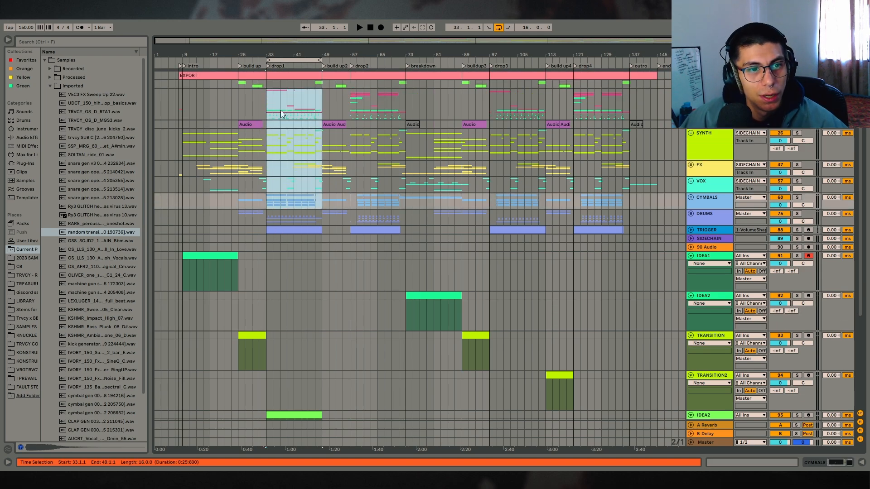
drag(269, 96, 316, 121)
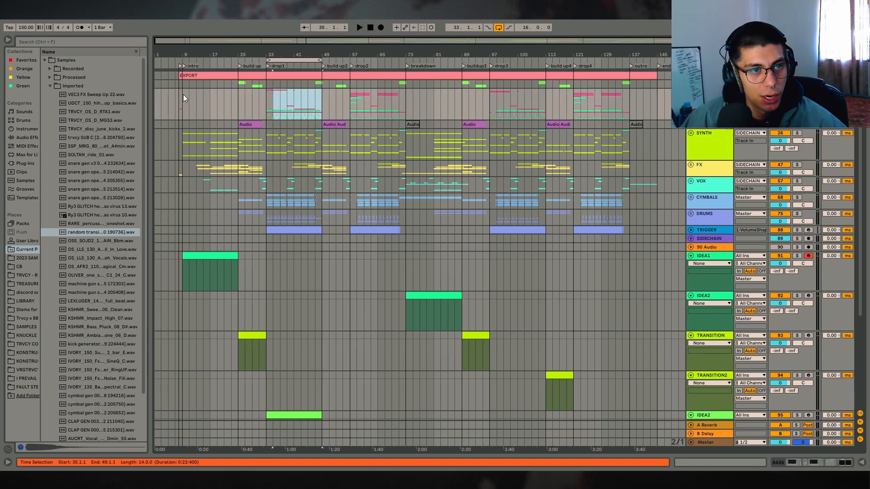
- Highlight bars 15 to 49 across the original layers down to IDEA1 and inspect that range up close
drag(189, 91, 322, 272)
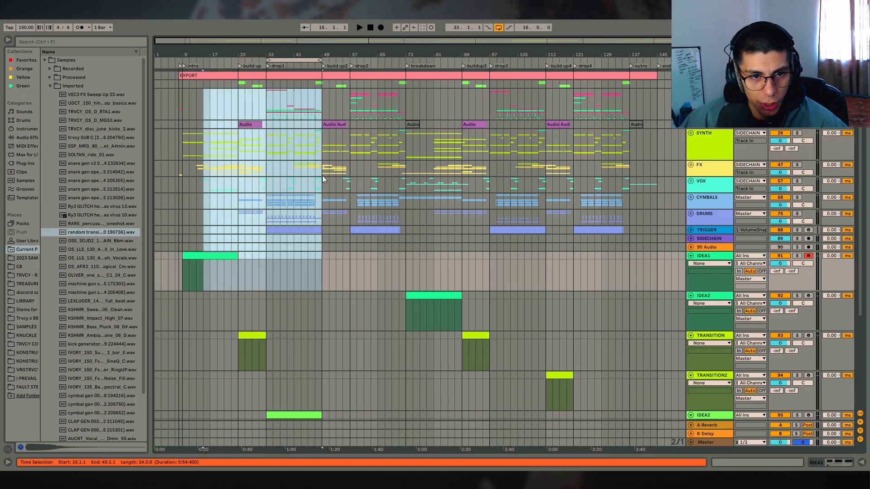
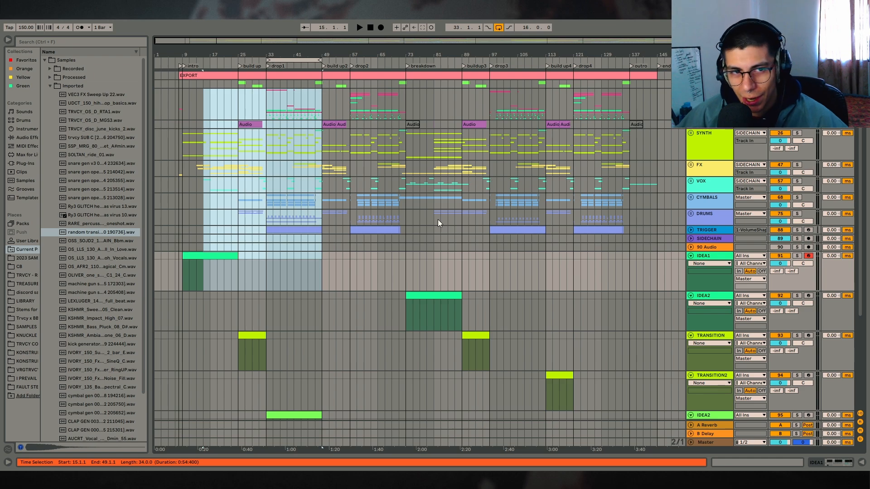
key(z)
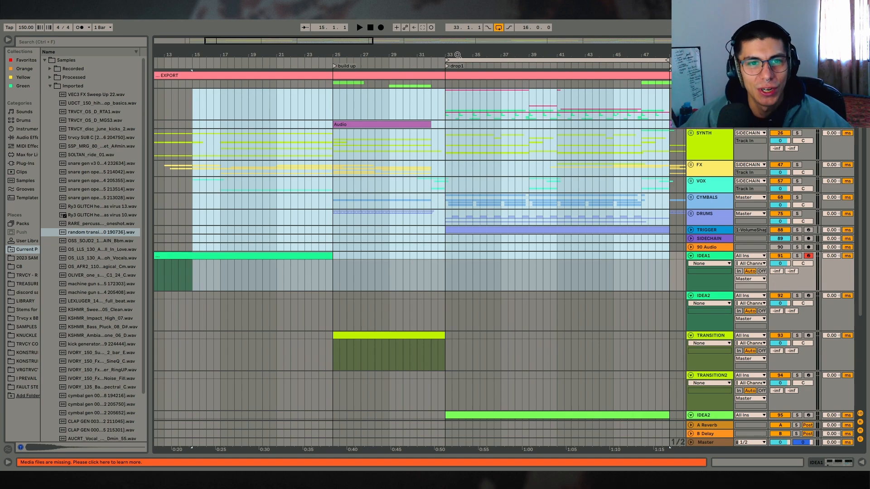
drag(458, 55, 299, 49)
scroll(342, 299, down, 2)
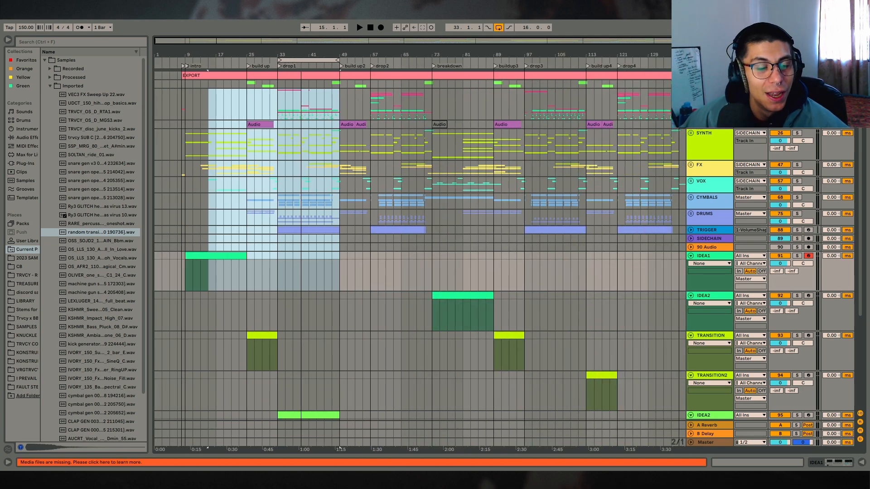
- Highlight the build up and drop1 sections, bars 25 to 49, across the original layers and compare them with the placeholder clips below
click(341, 303)
scroll(335, 290, down, 2)
scroll(330, 267, down, 3)
scroll(332, 259, up, 6)
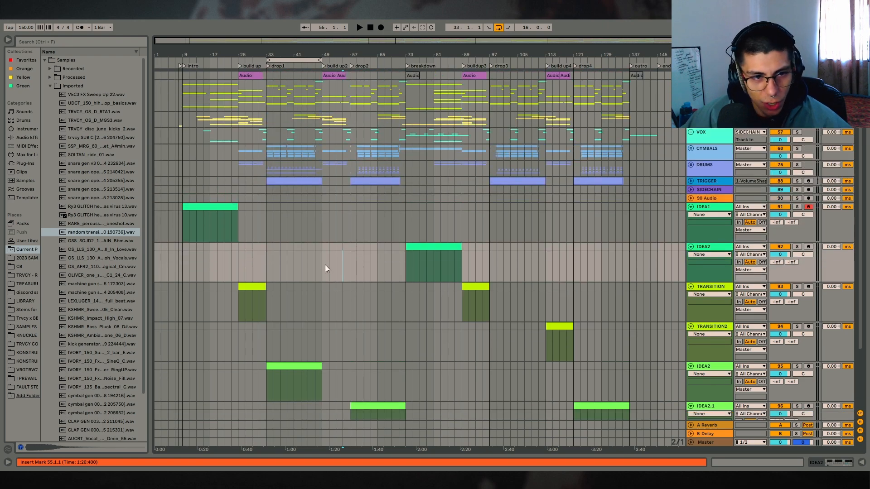
scroll(352, 246, down, 2)
scroll(344, 254, up, 2)
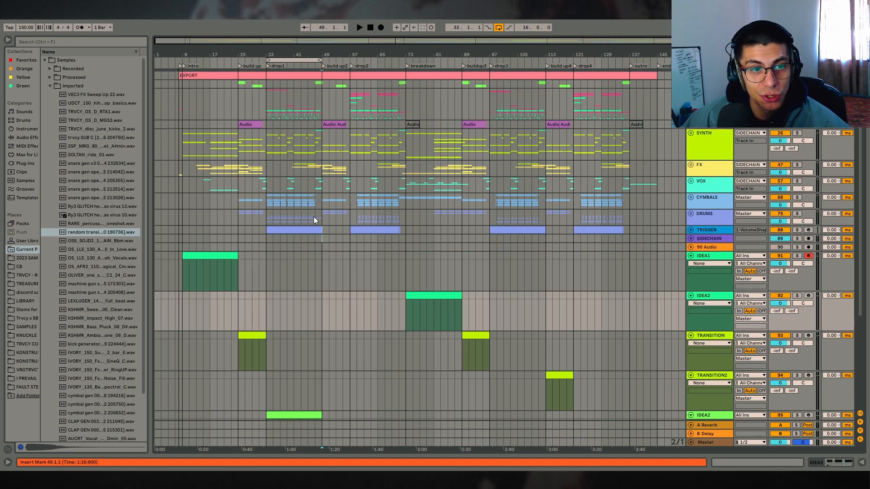
drag(313, 216, 236, 84)
scroll(371, 195, down, 2)
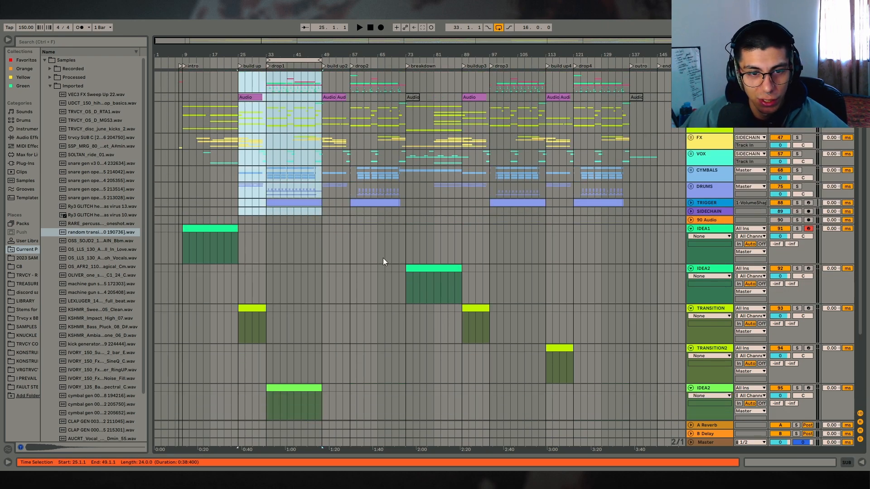
scroll(408, 254, up, 2)
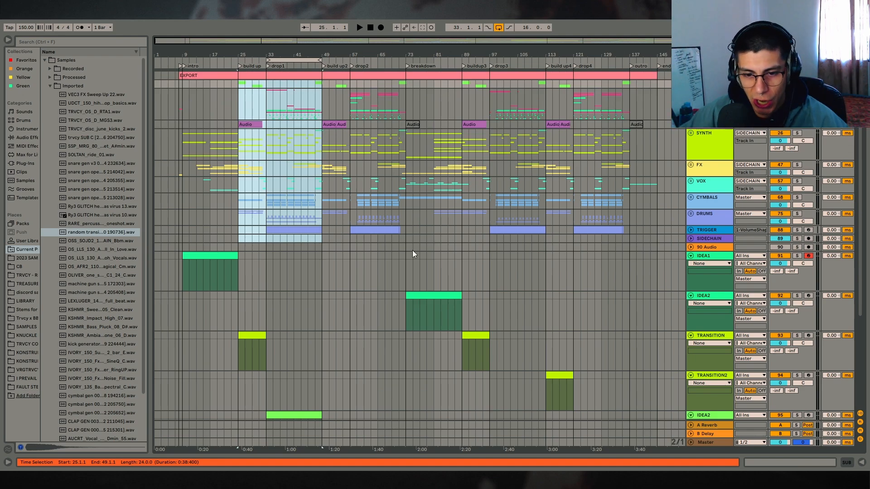
- Highlight the IDEA1 track from bar 9 to 143 and review the idea and transition tracks below it
drag(642, 290, 183, 252)
click(178, 254)
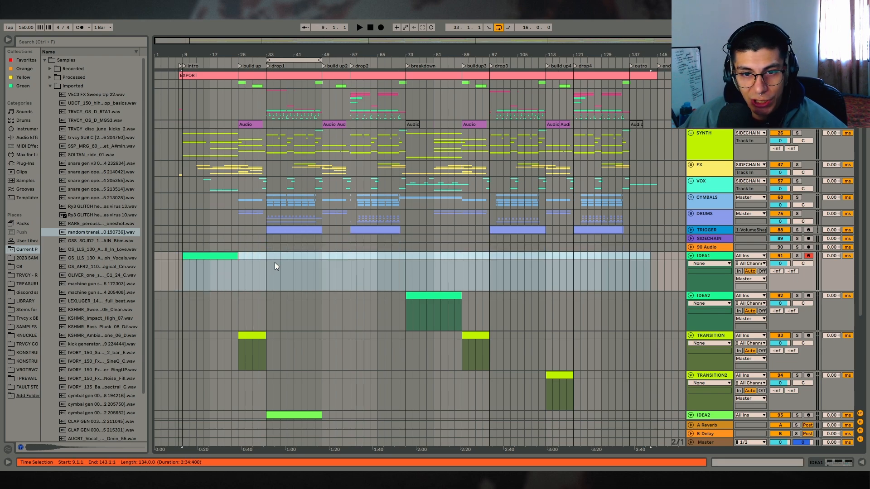
scroll(317, 264, down, 2)
scroll(355, 269, down, 3)
click(315, 208)
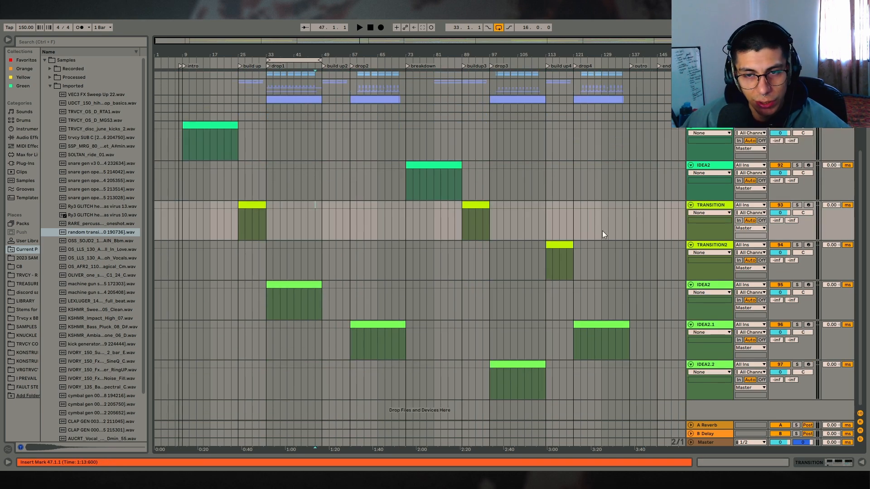
- Follow the opening sequence by selecting the intro clip, the build up clip at bars 25 to 33 and the drop1 clip in turn
scroll(421, 231, up, 1)
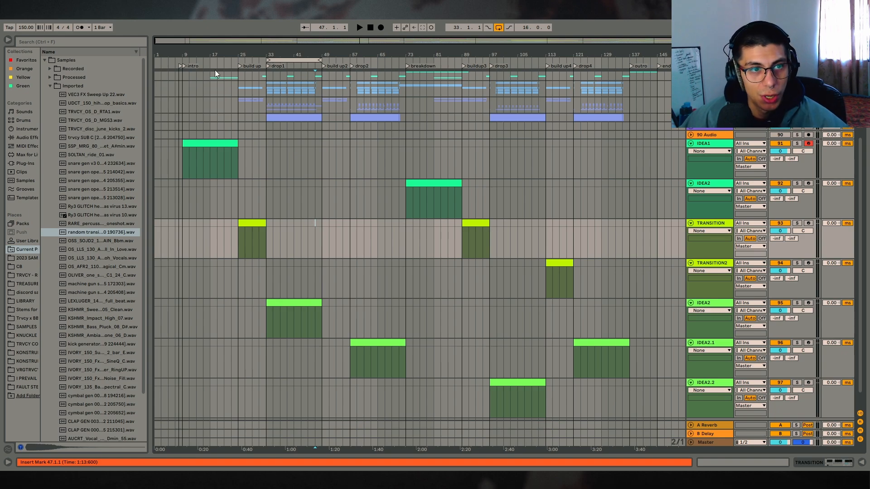
drag(211, 55, 228, 68)
drag(264, 159, 193, 160)
drag(301, 238, 268, 240)
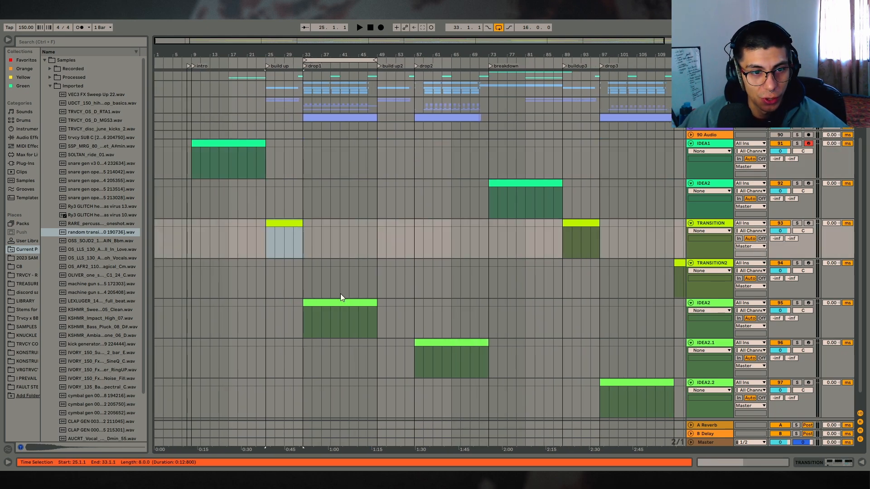
click(341, 301)
key(minus)
scroll(577, 273, down, 1)
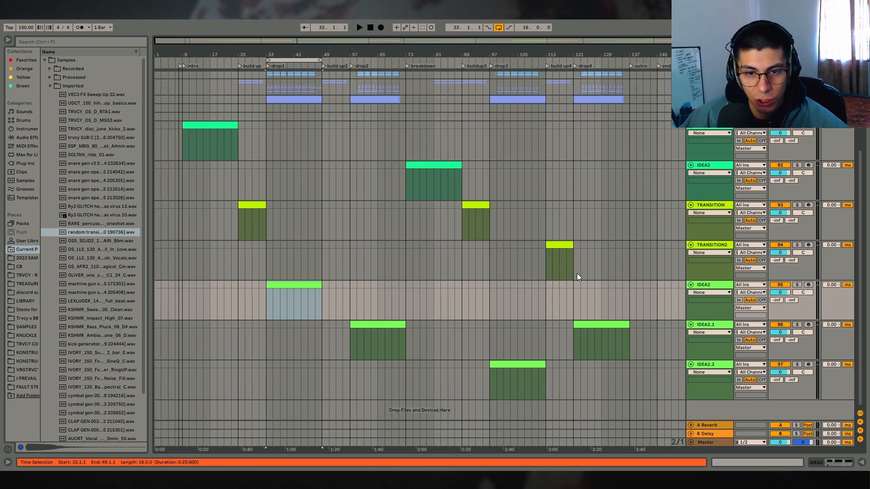
- Trace how the ideas alternate from intro and drop1 to the breakdown, highlighting bars 57 to 75 on the drop1 and drop2 idea tracks
scroll(603, 322, up, 3)
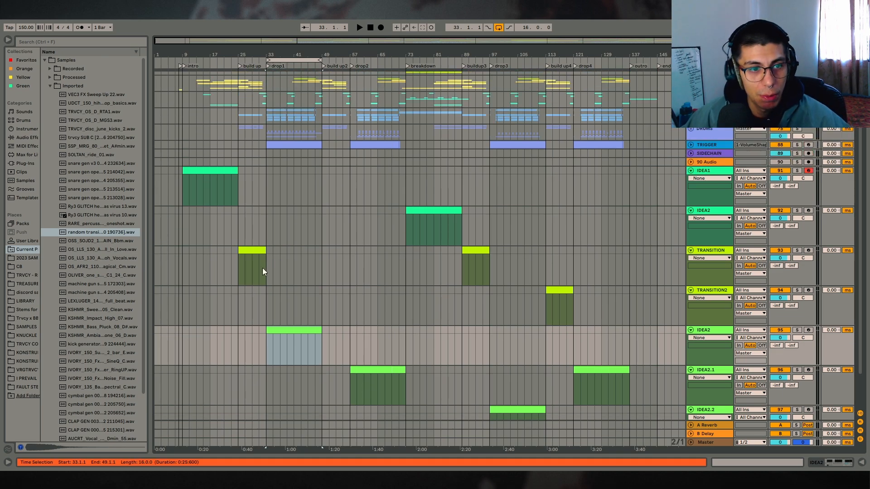
click(212, 179)
click(272, 330)
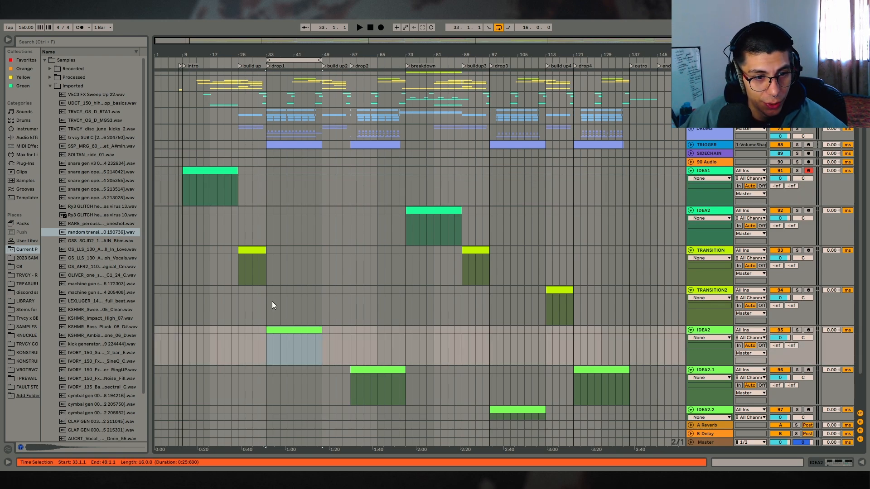
click(255, 249)
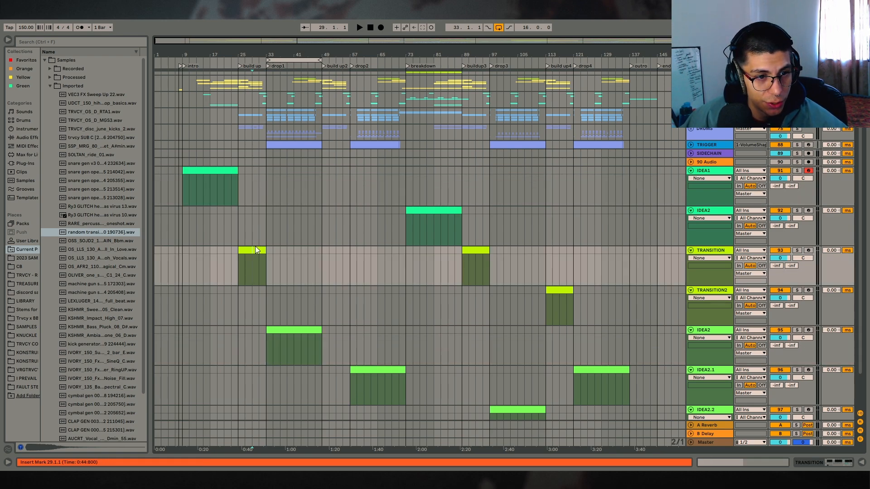
click(430, 211)
scroll(442, 282, down, 3)
drag(351, 320, 411, 340)
scroll(377, 134, up, 3)
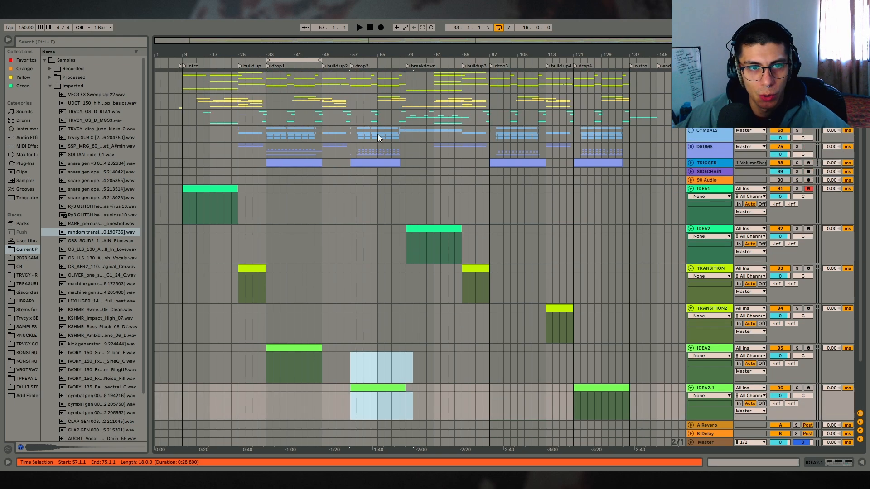
- Highlight the drop2 clip at bars 57 to 73 on the IDEA2.1 track and compare it with the other placeholder clips
scroll(378, 227, down, 3)
click(378, 316)
click(370, 324)
scroll(401, 346, up, 3)
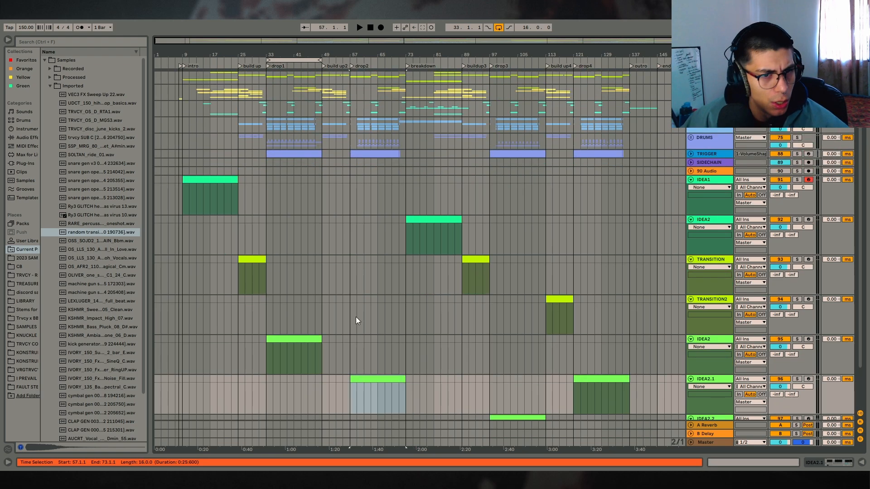
scroll(355, 317, down, 3)
drag(345, 314, 404, 343)
click(384, 326)
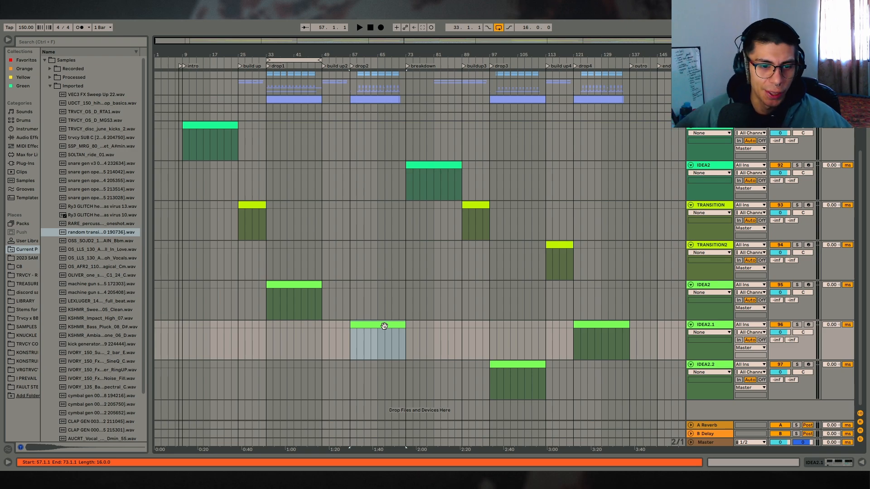
- Compare drop1 and drop2 in the original layers by highlighting bars 33 to 49 on FX and bars 57 to 71 from FX to DRUMS
scroll(354, 187, up, 5)
click(268, 119)
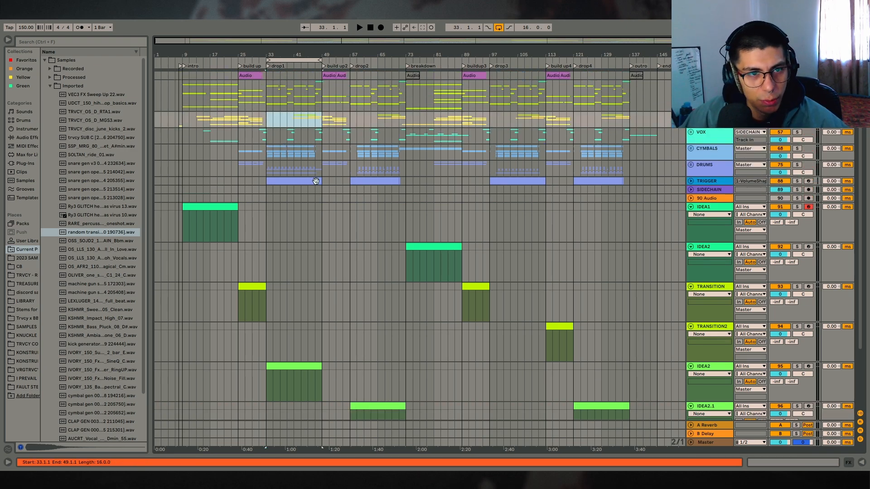
scroll(315, 181, down, 1)
drag(351, 84, 400, 133)
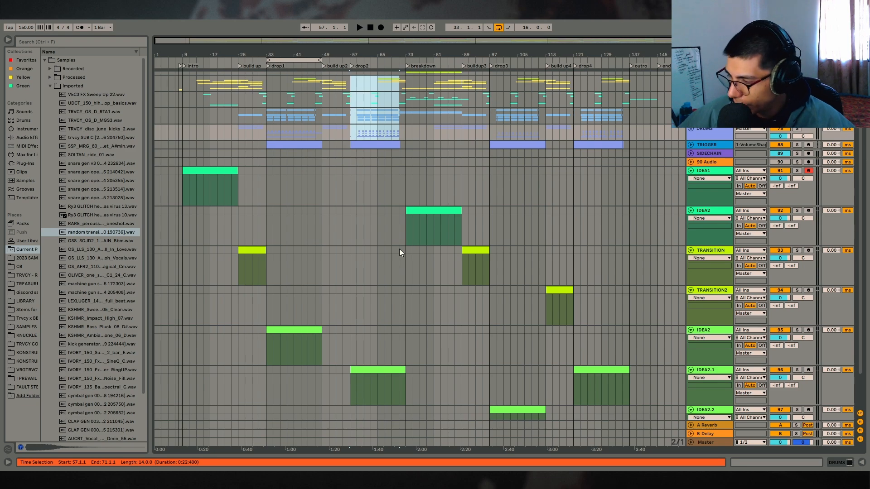
scroll(447, 251, up, 2)
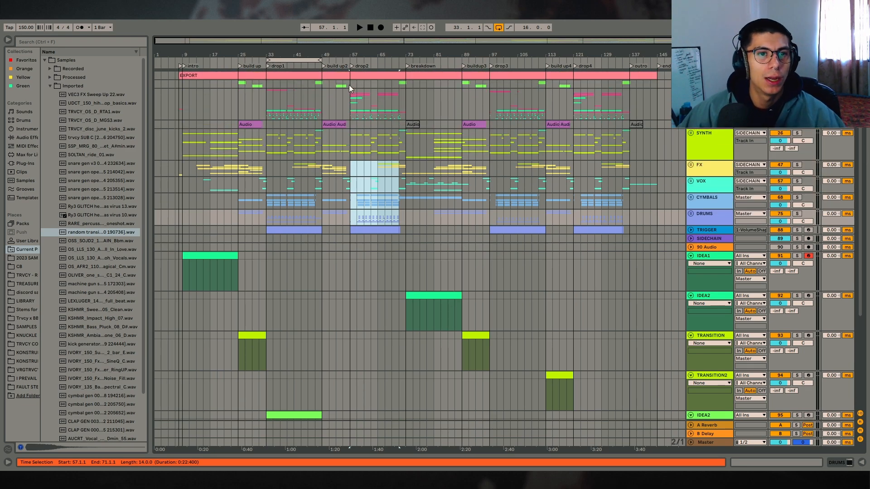
- Zoom in on drop2 with the bass group unfolded and play the bass layers from bar 56
drag(355, 59, 411, 59)
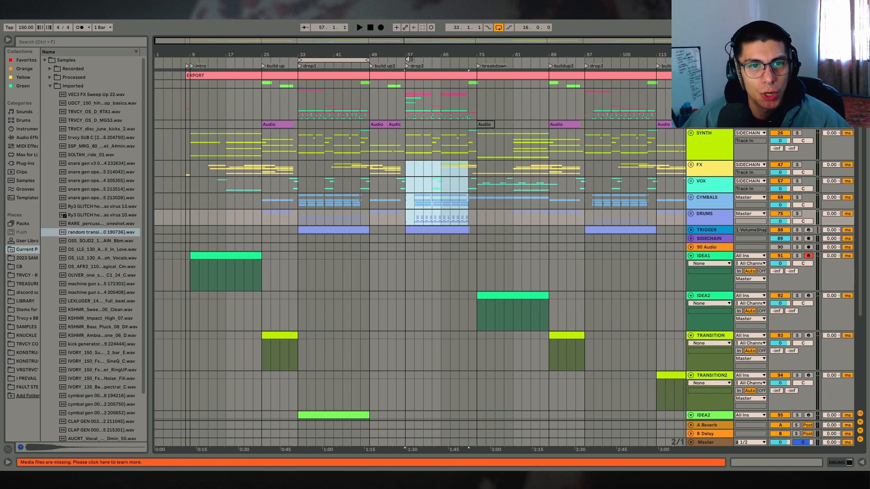
key(z)
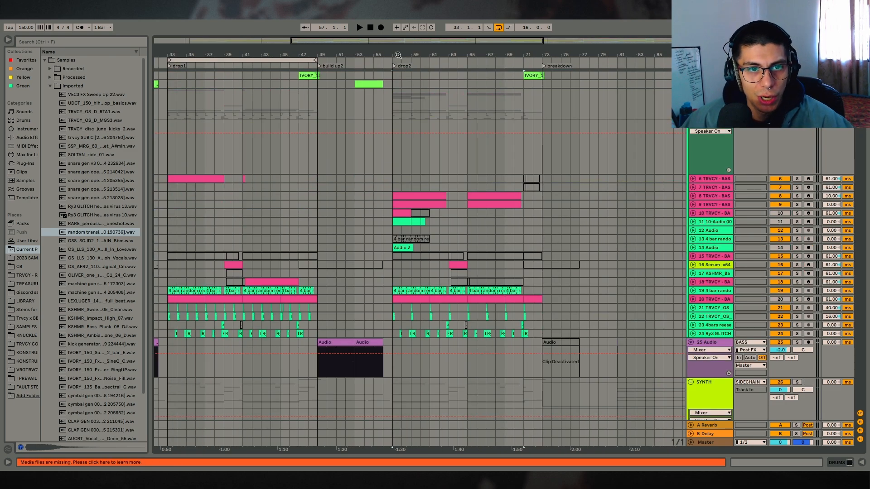
drag(442, 55, 487, 58)
drag(438, 198, 491, 198)
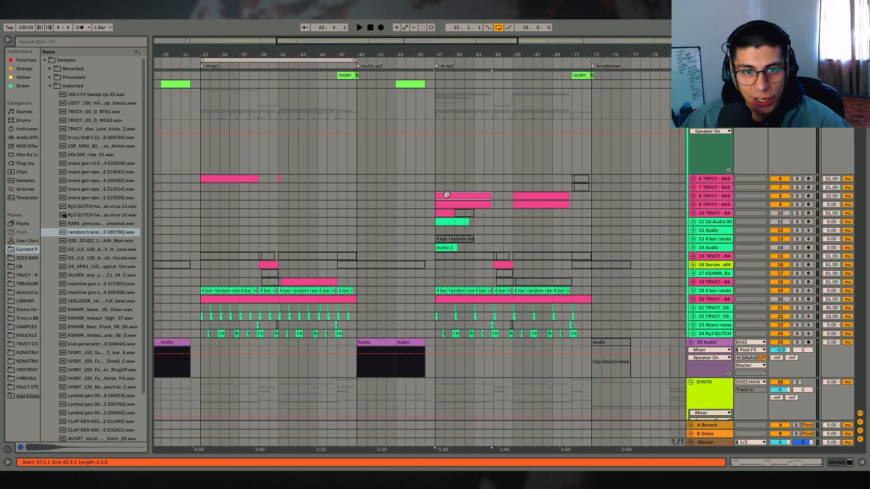
click(427, 197)
key(space)
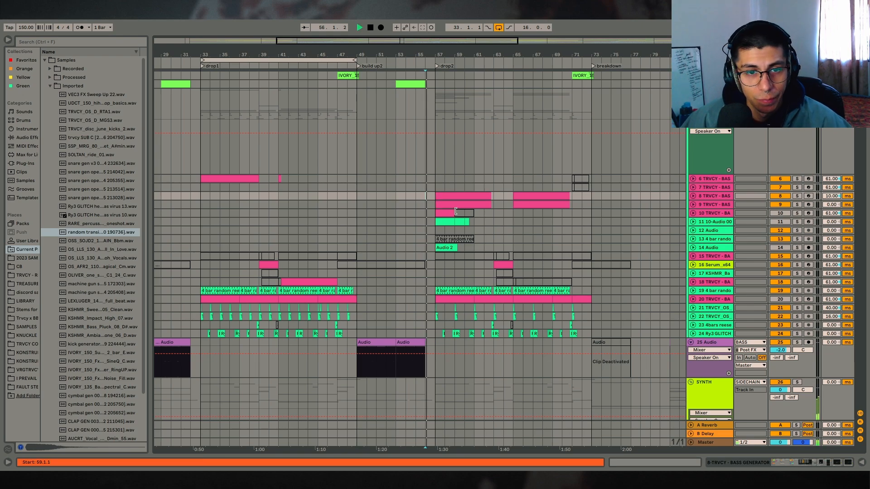
- Expand the bass tracks, follow the drop2 automation on tracks 8 and 9, and select track 8's first drop2 clip before stopping playback
drag(458, 55, 429, 64)
alt+click(692, 197)
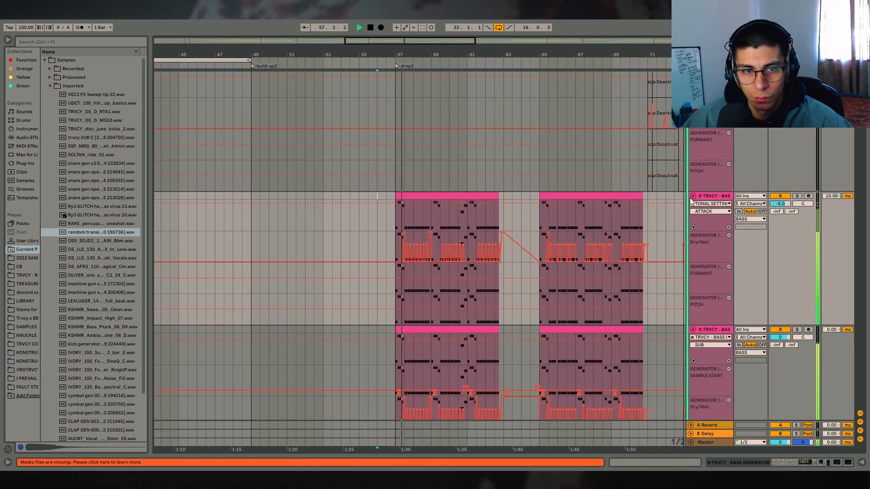
scroll(554, 146, down, 2)
drag(496, 55, 483, 69)
scroll(450, 113, down, 3)
scroll(466, 150, up, 2)
click(450, 124)
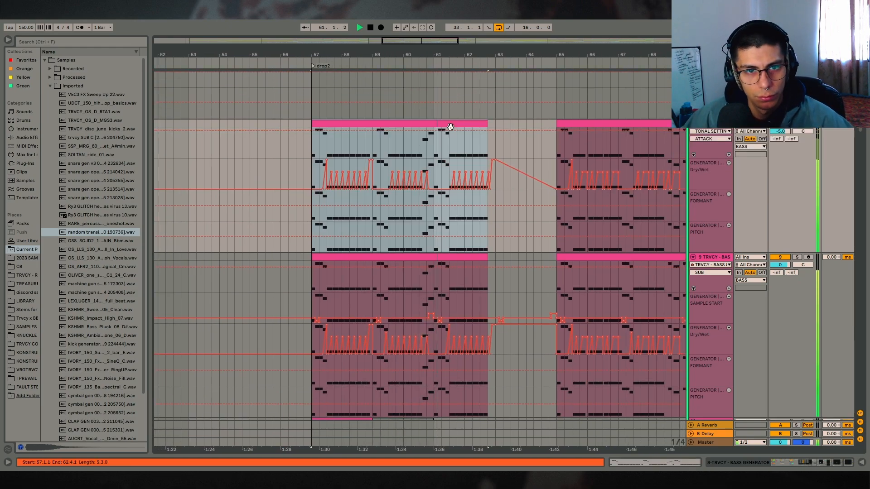
key(space)
- Solo bass track 8 and inspect the machine gun sound sample in the GENERATOR layer of its device chain
click(797, 123)
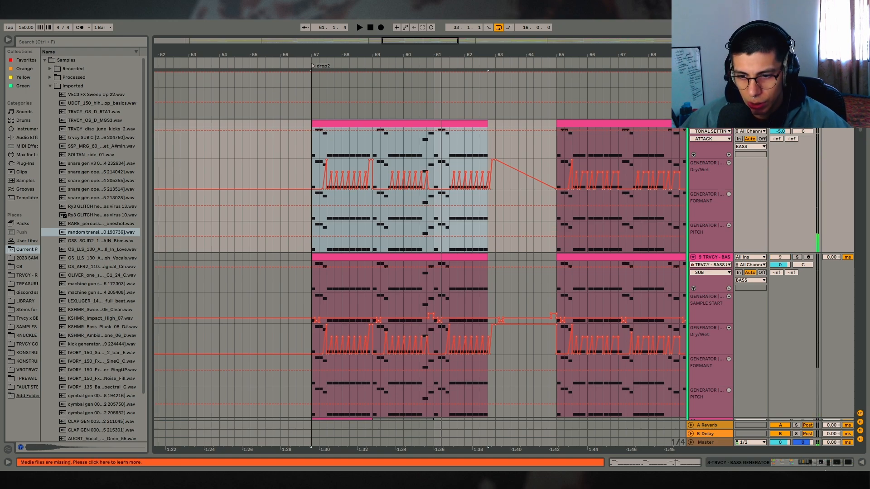
click(813, 464)
click(376, 393)
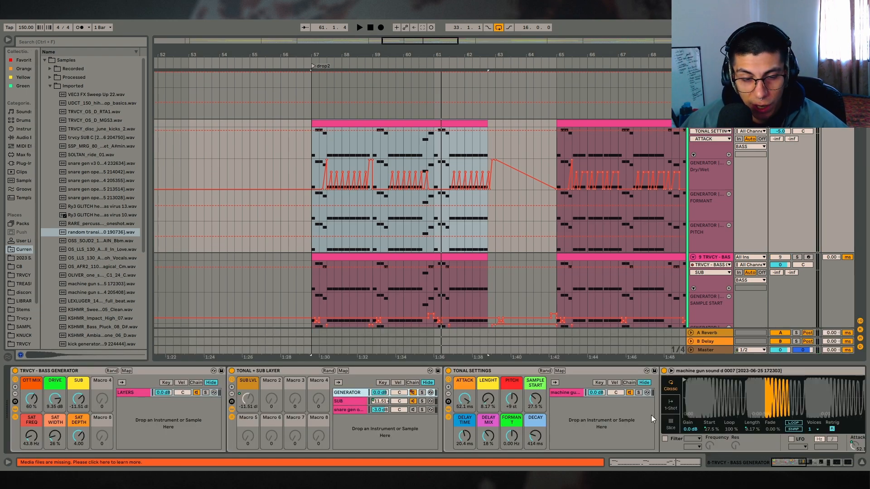
- Solo bass track 9 and play its first drop2 clip with the track's device chain in view
scroll(564, 238, down, 2)
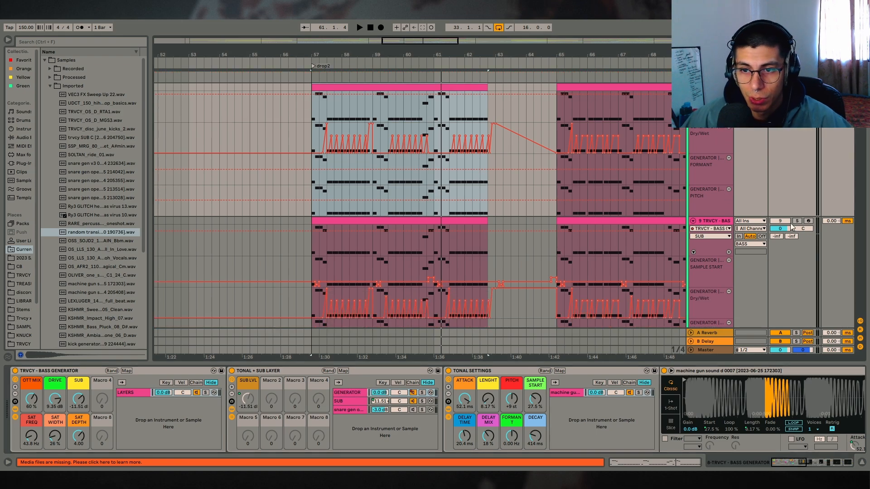
key(Down)
key(space)
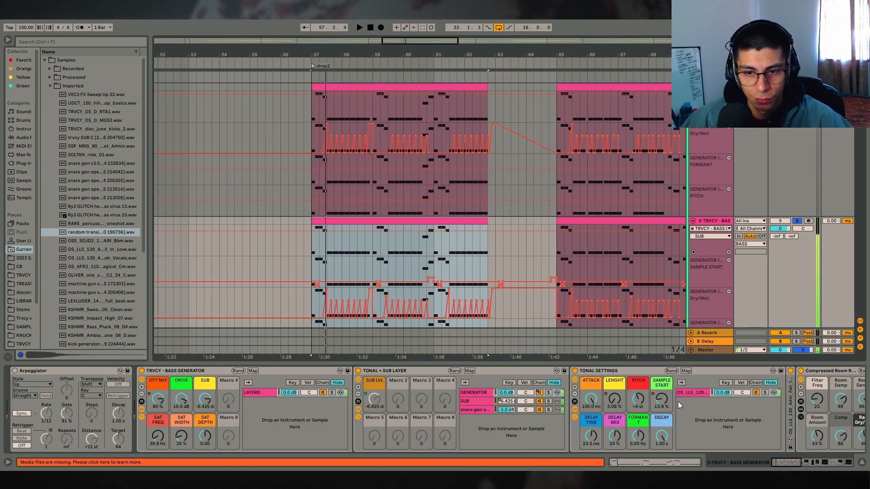
click(785, 466)
key(space)
- Select track 9's drop2 clip at bar 57 and inspect the OS_LLS_130_A#m_Fall_In_Lova sample in its device chain
click(271, 220)
click(341, 221)
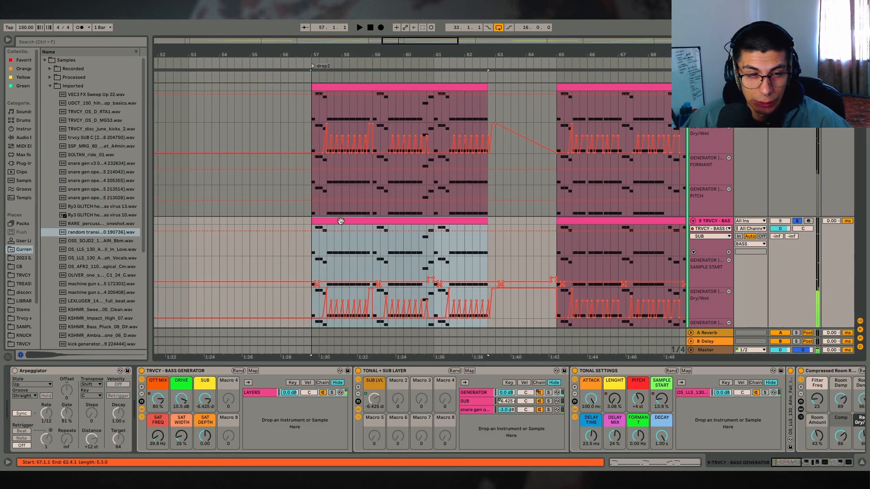
drag(782, 463, 795, 463)
double_click(419, 403)
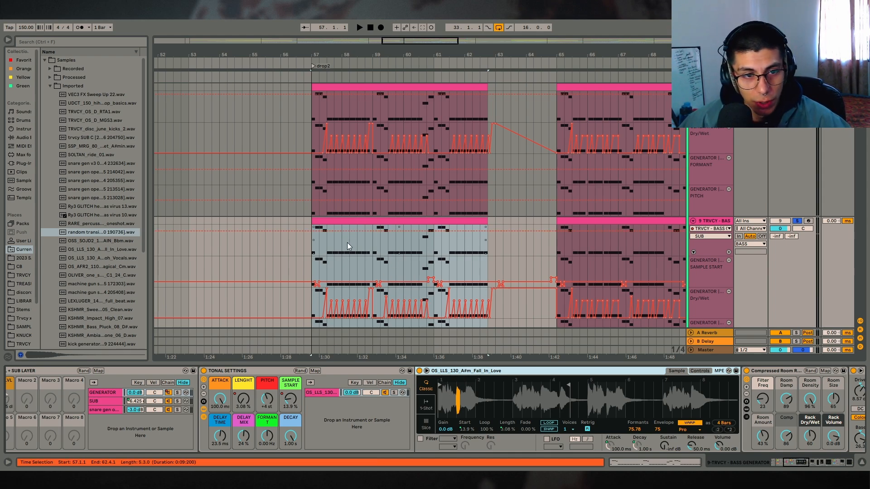
- Audition the GENERATOR, SUB and snare gen chains of track 9's layer rack separately by soloing each in turn
click(178, 392)
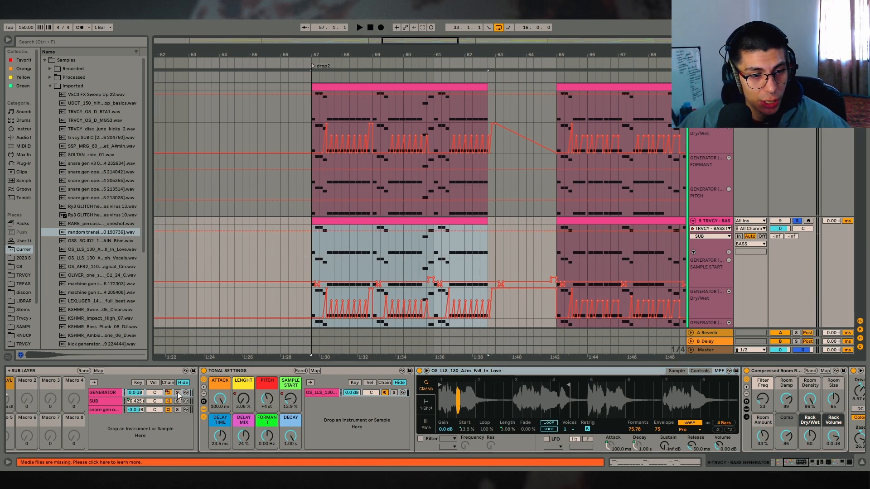
key(space)
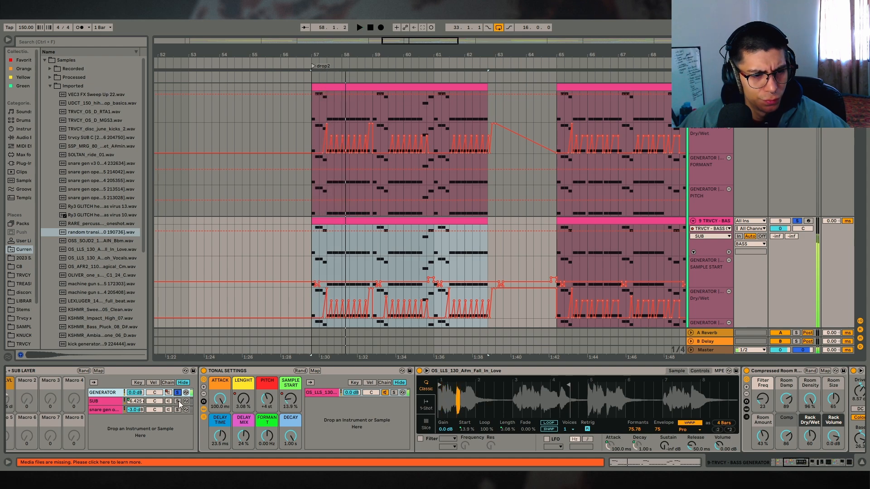
click(177, 401)
key(space)
click(177, 410)
key(space)
key(space)
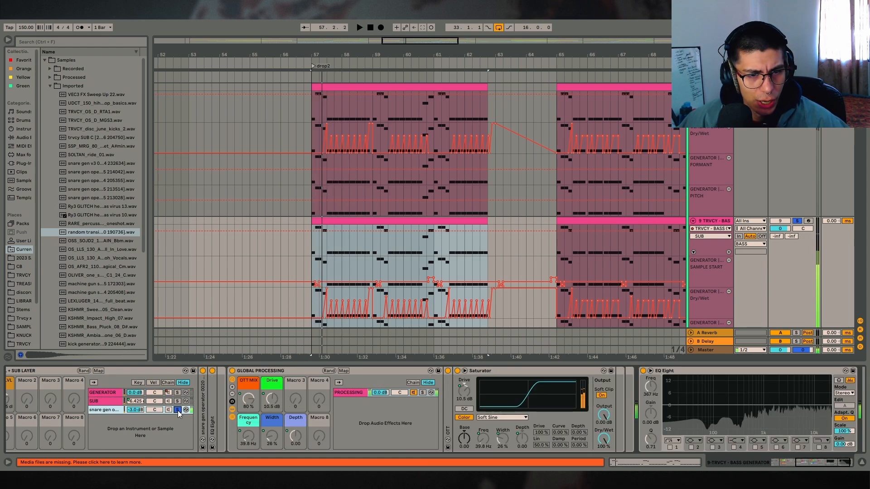
click(177, 409)
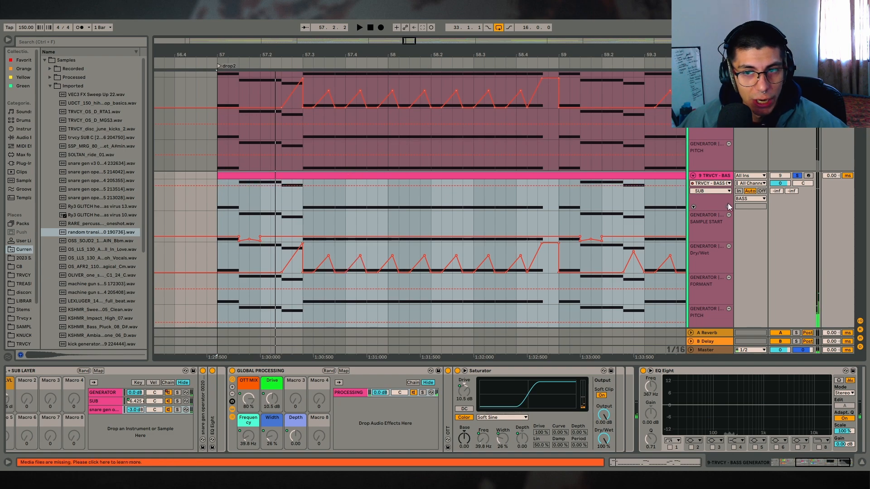
- Play track 9's drop2 bass with all its layers active and follow its automation beside track 8
key(space)
drag(402, 55, 360, 31)
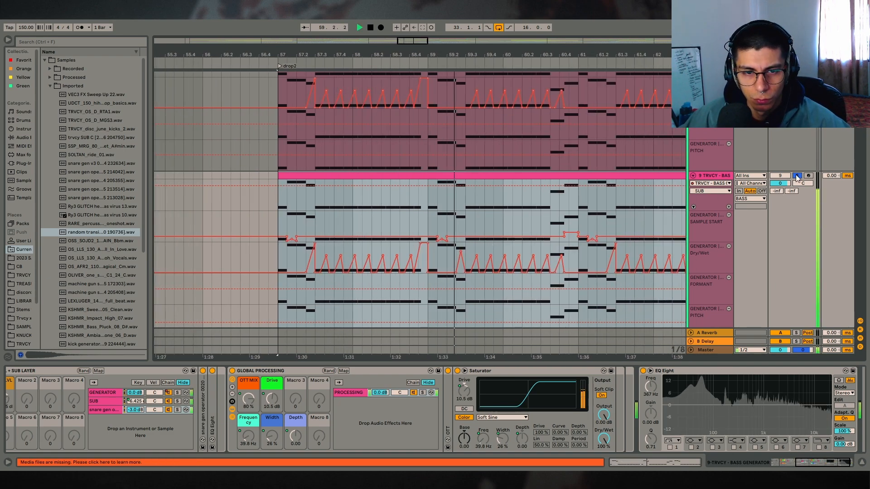
scroll(801, 167, up, 3)
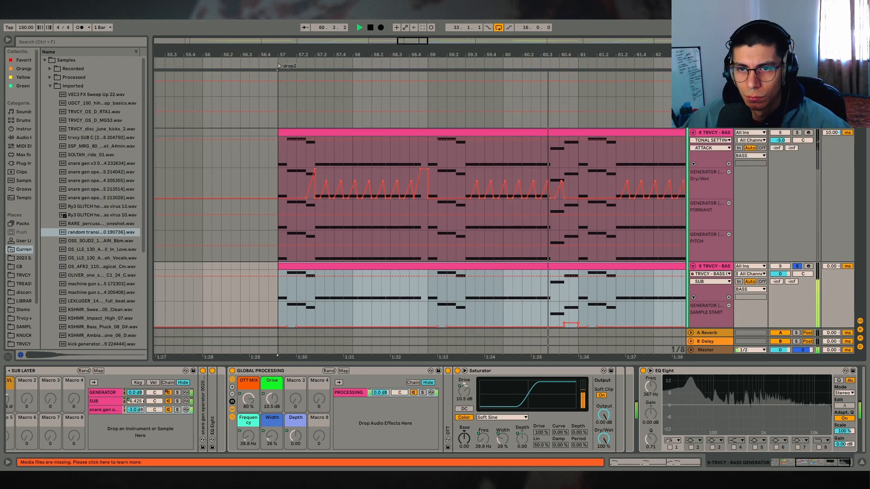
drag(540, 55, 479, 43)
key(space)
- Solo bass track 8, play it from bar 59 and collapse tracks 8 and 9
click(390, 154)
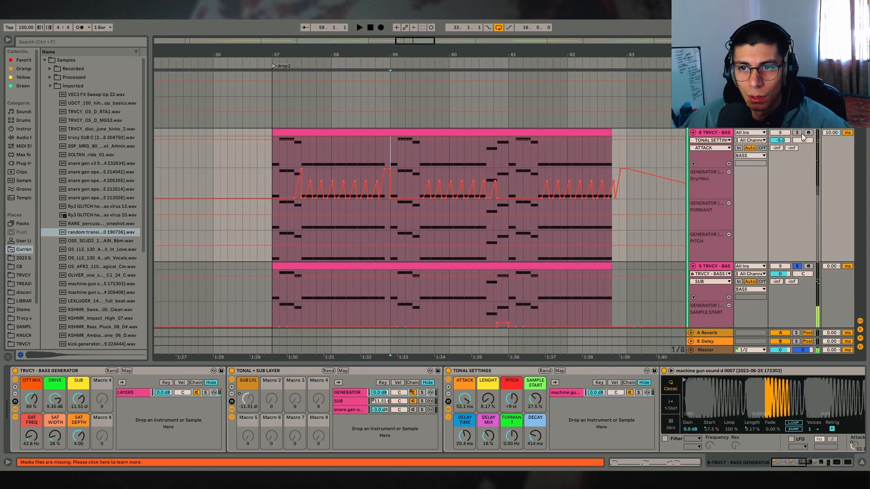
key(space)
click(692, 133)
click(692, 141)
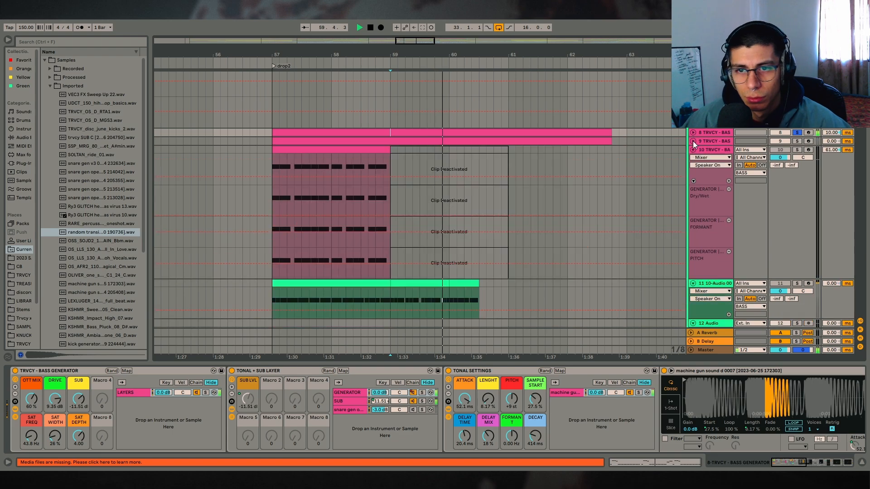
key(space)
- Check bass track 10 within drop2, hide the device chain and collapse the track to reach the layers below
click(567, 168)
scroll(566, 167, down, 1)
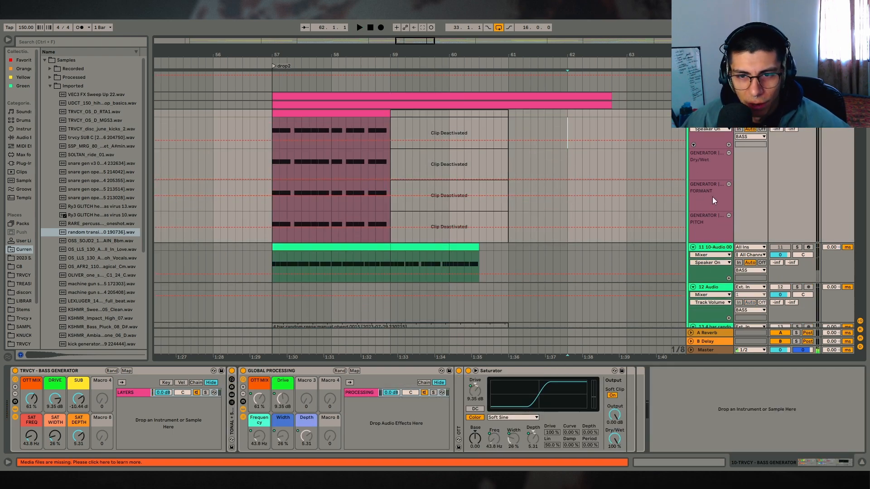
scroll(712, 197, up, 1)
drag(572, 55, 424, 30)
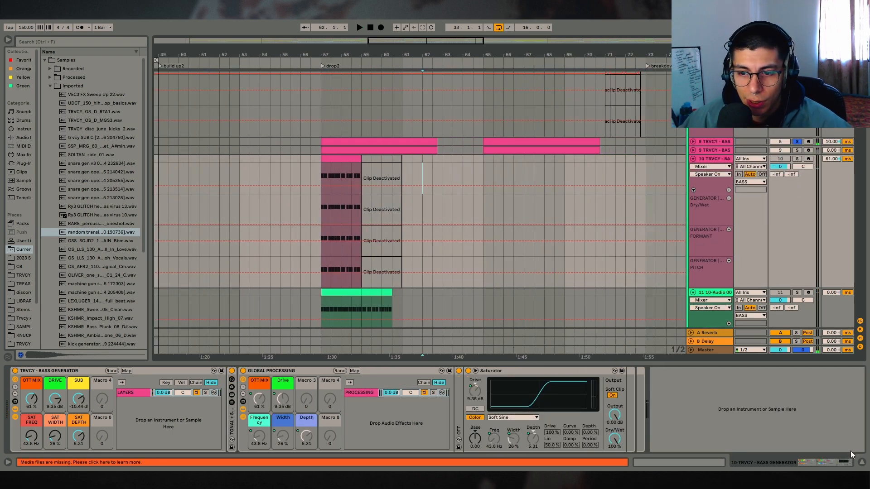
click(861, 462)
scroll(700, 237, down, 3)
scroll(700, 237, up, 2)
click(693, 141)
scroll(472, 227, down, 1)
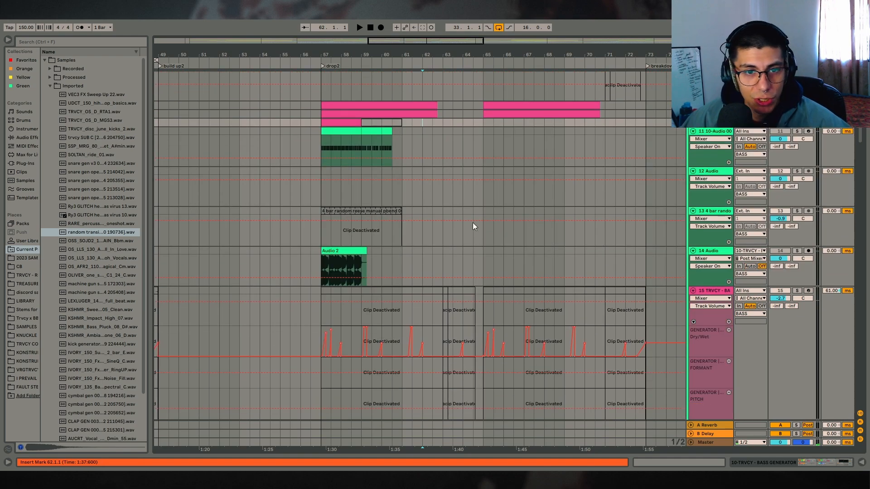
- Highlight drop2's random reese clips on track 19 from bar 56 to 61 and the bass clip on track 20
scroll(472, 223, down, 6)
drag(860, 146, 857, 169)
drag(305, 237, 400, 246)
scroll(498, 242, down, 2)
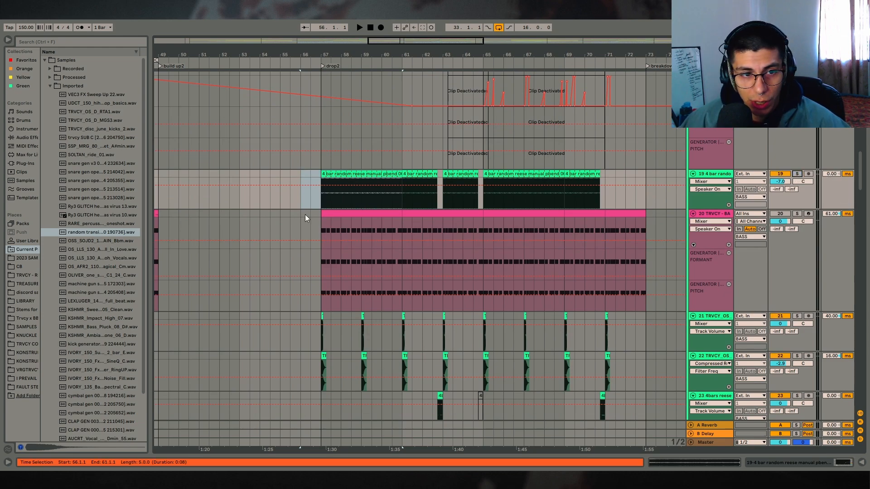
drag(305, 215, 652, 230)
- Highlight the drop2 one-shots on tracks 21 and 22 and the Ry3 GLITCH clips on track 24
scroll(519, 238, down, 3)
drag(301, 215, 627, 282)
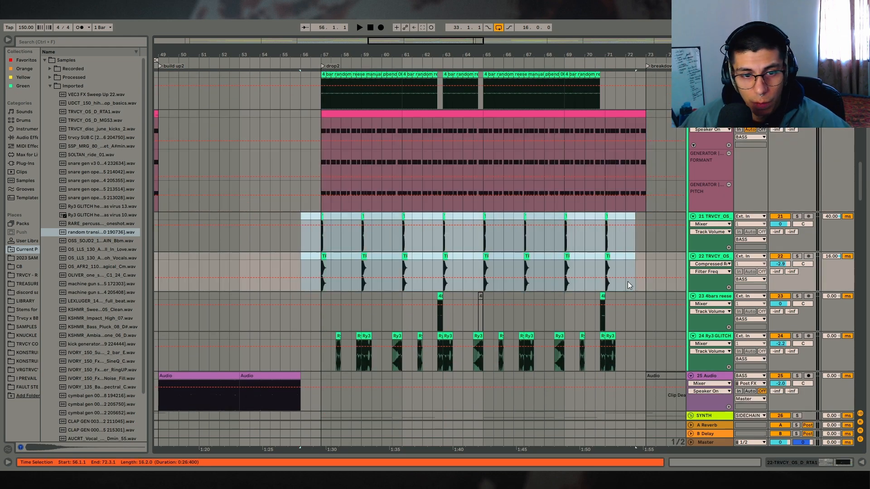
scroll(628, 285, down, 3)
drag(292, 258, 655, 269)
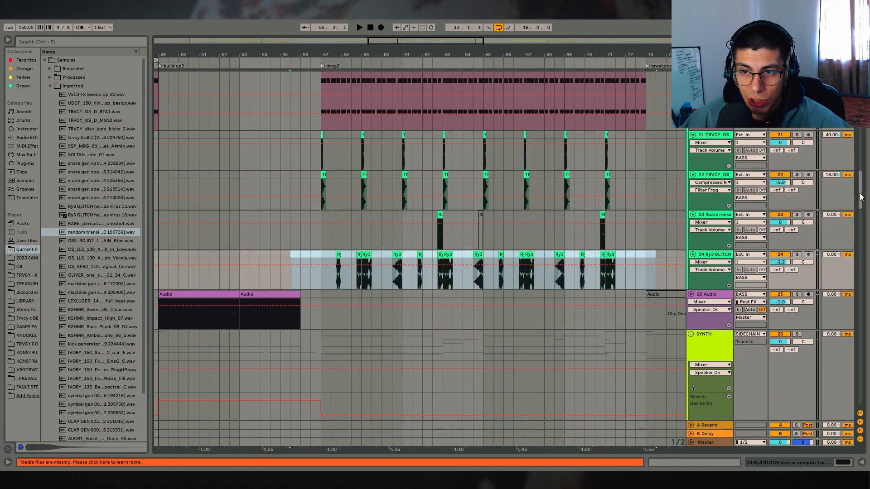
- Review the SYNTH and FX layers across both drops, highlighting bars 33 to 41 on the ambience rack and selecting the IVORY riser track
drag(861, 198, 857, 223)
scroll(856, 224, down, 6)
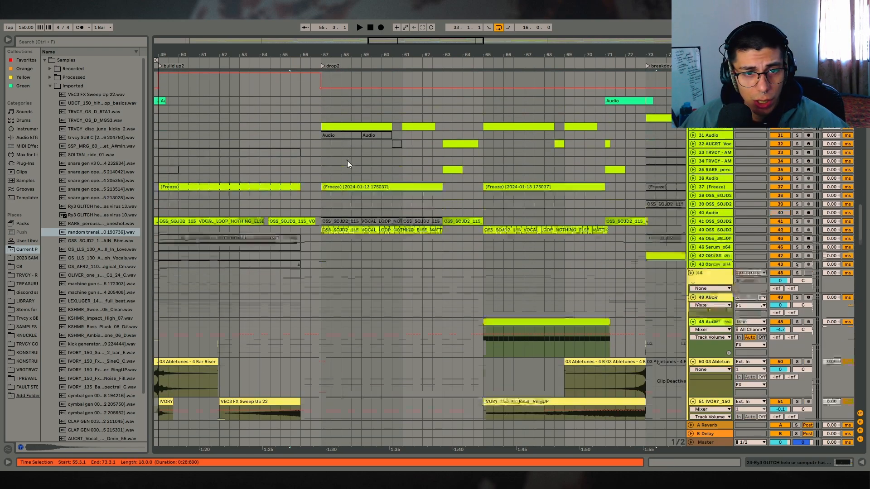
drag(561, 56, 592, 23)
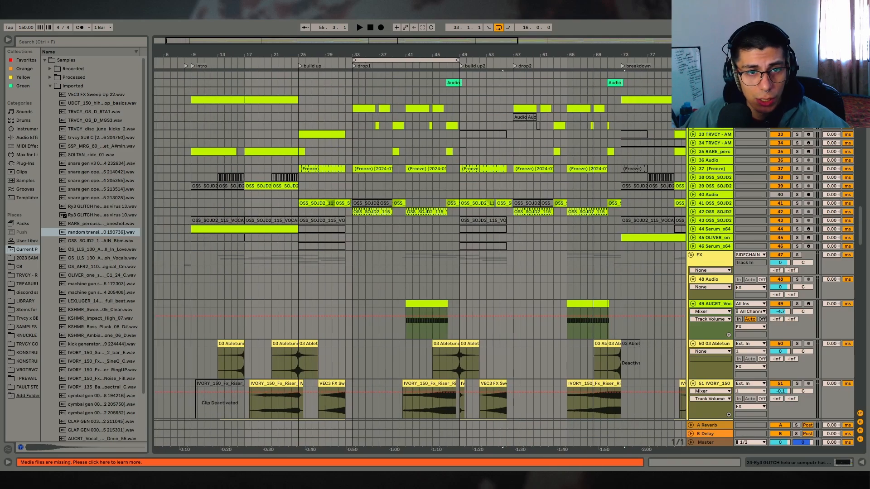
scroll(467, 254, down, 5)
scroll(469, 242, down, 4)
scroll(412, 200, up, 6)
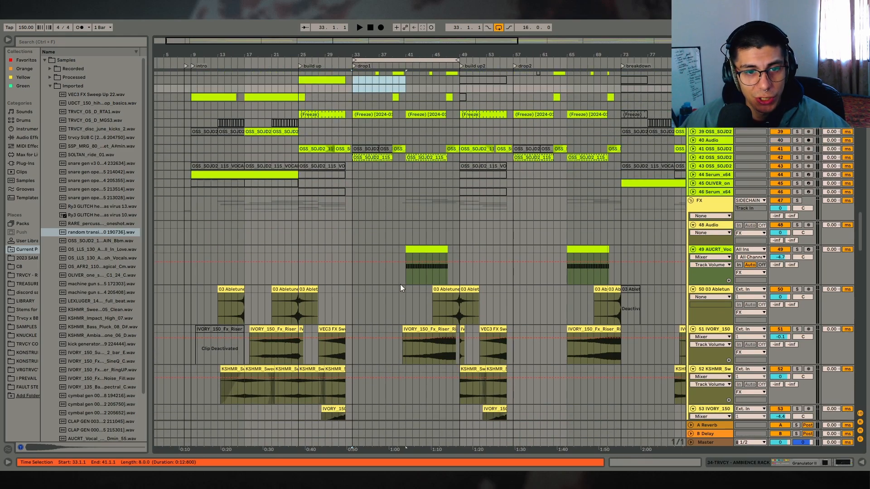
scroll(400, 283, down, 3)
click(406, 301)
scroll(388, 292, down, 2)
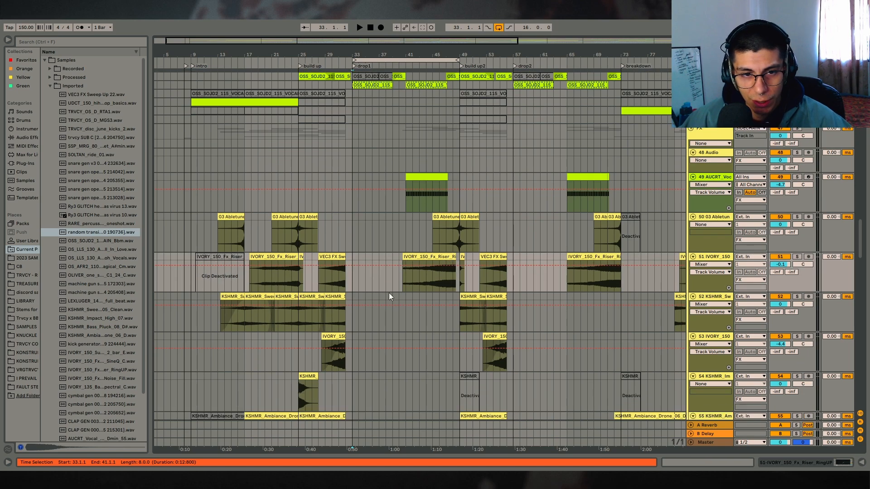
- Select the AUCRT vocal phrases clip on track 49 from bar 41, solo its track and play it
scroll(402, 213, up, 4)
drag(402, 213, 466, 263)
click(411, 212)
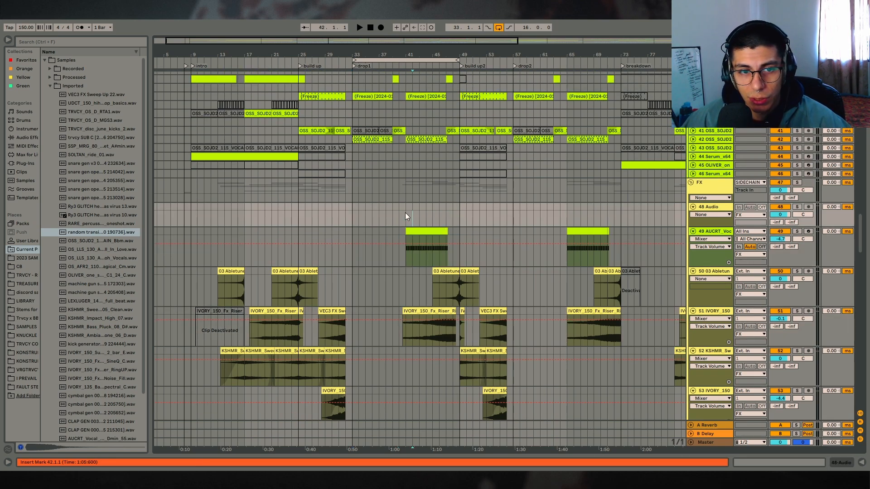
click(427, 232)
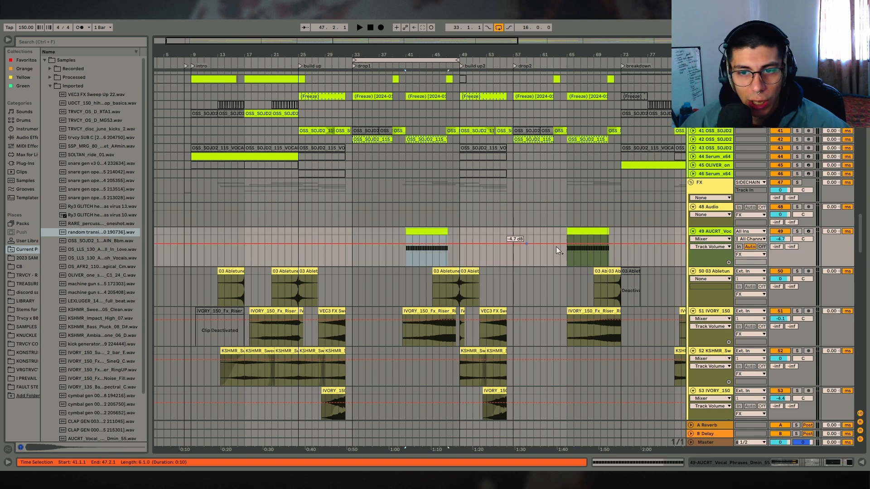
click(797, 231)
key(space)
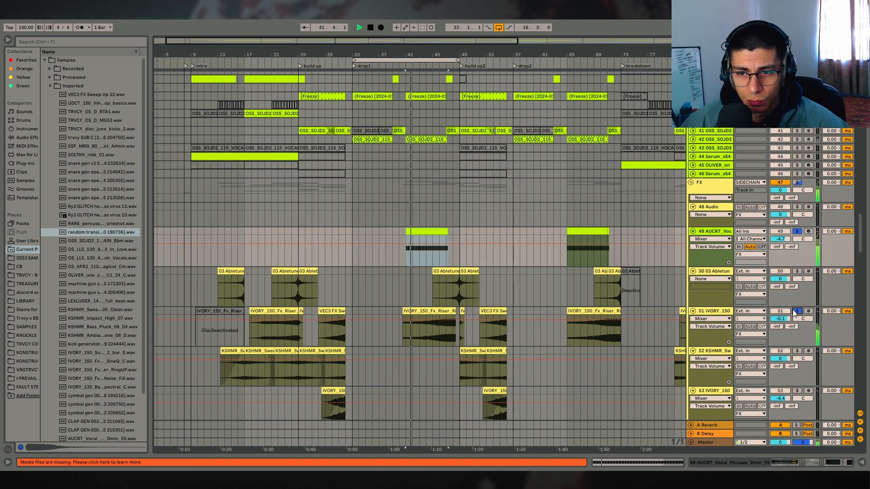
- Examine the VOX group layers beneath the FX tracks and end playback with the marker at bar 44 on the 58 Group
scroll(617, 316, down, 10)
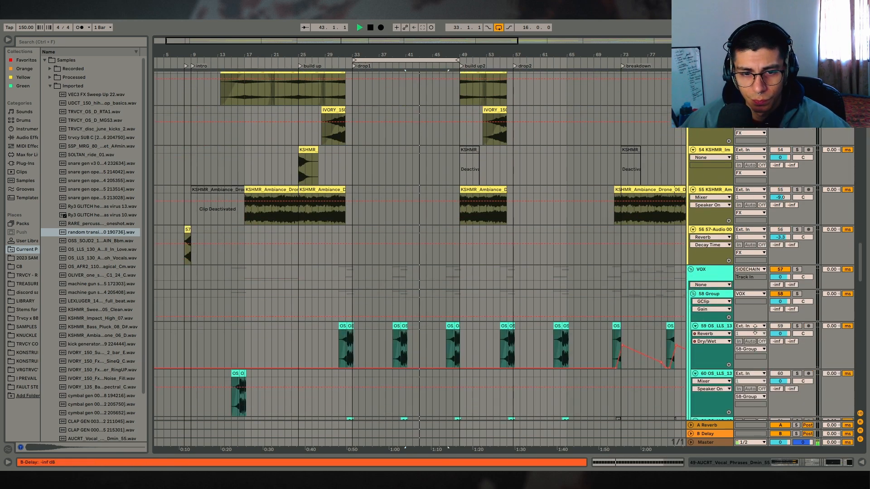
scroll(603, 328, down, 3)
click(426, 151)
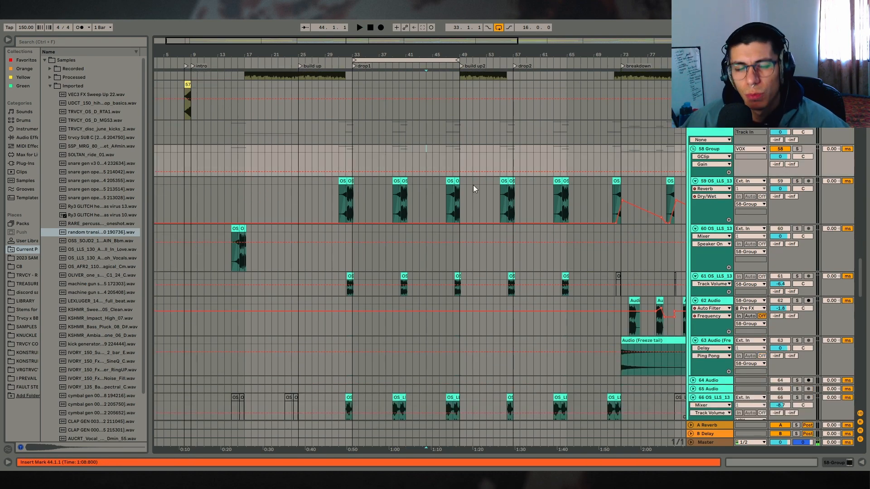
scroll(473, 184, up, 10)
scroll(455, 202, up, 2)
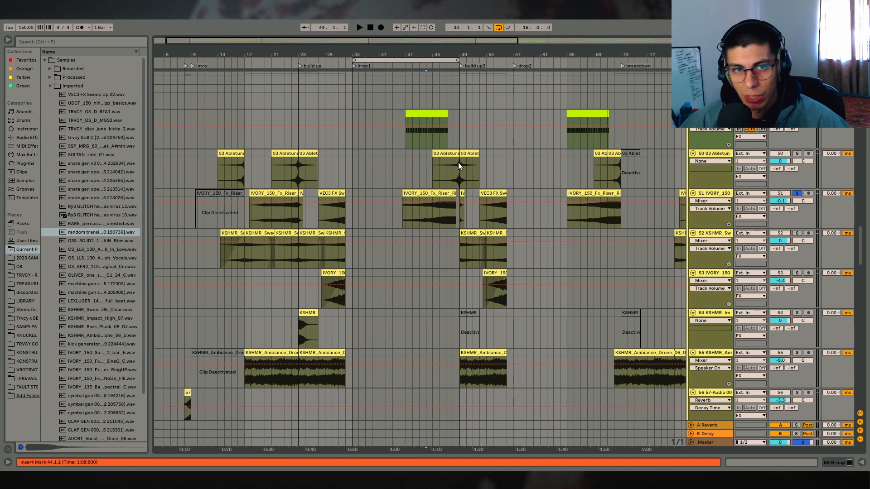
- Extend the arrangement loop from bar 33 to bar 68 and fold the BASS group
drag(458, 55, 584, 60)
scroll(459, 181, up, 4)
scroll(584, 61, up, 15)
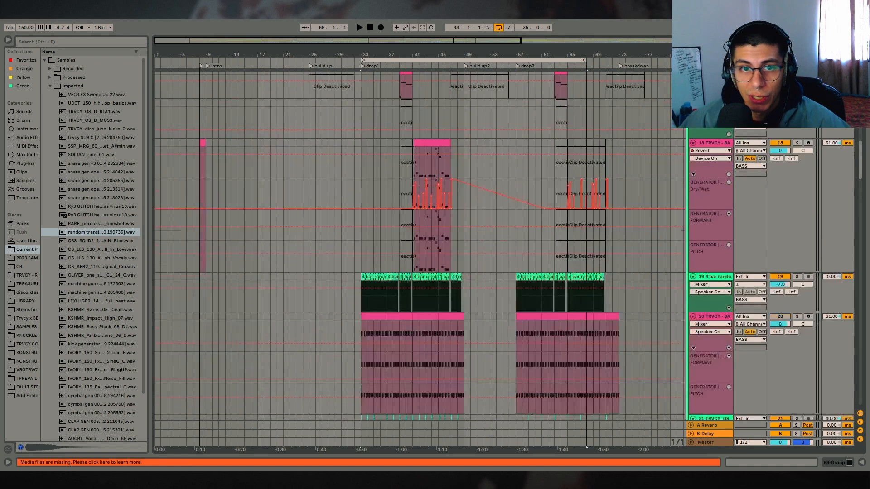
scroll(720, 129, up, 10)
click(690, 166)
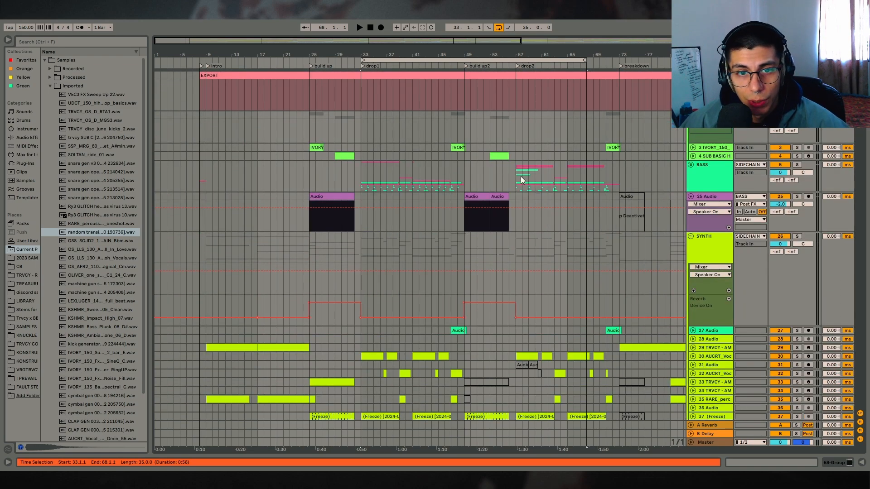
- Solo the BASS group, play drop2 from bar 57, and stop with the marker at bar 47
key(s)
key(space)
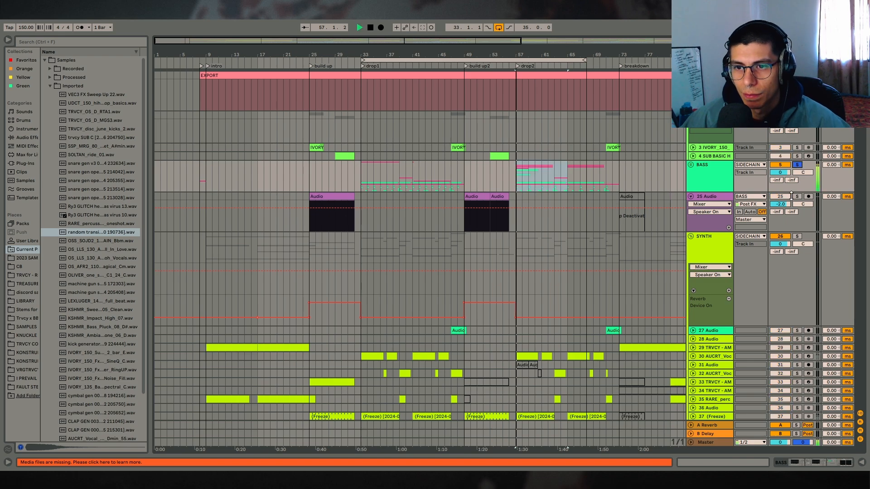
key(space)
click(453, 173)
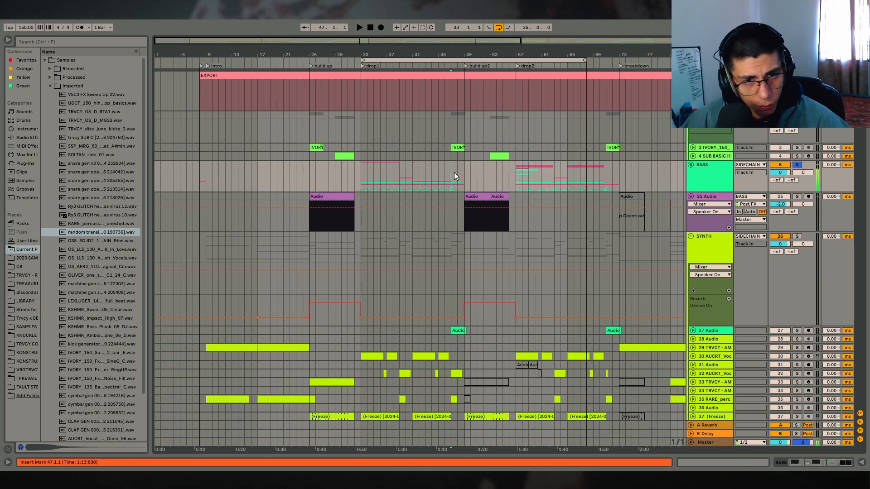
- Audition the build up2 clip on track 25 in solo from bar 49, stop playback and clear the solo
click(797, 197)
key(space)
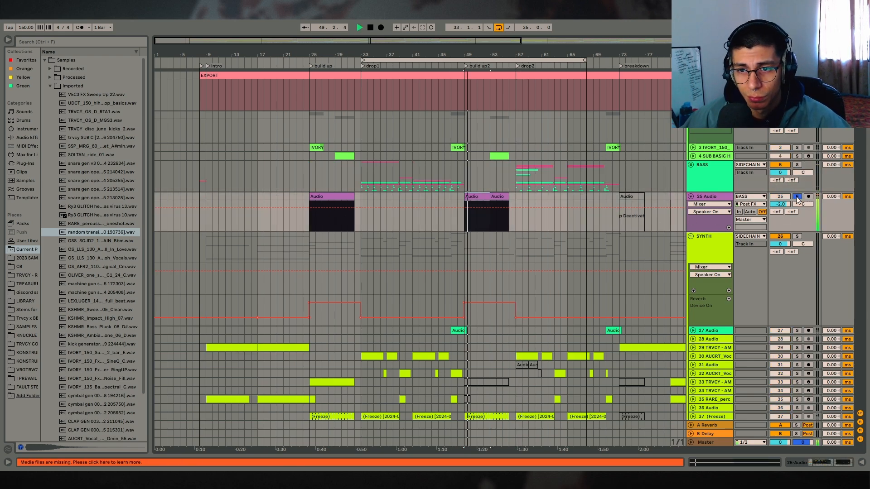
key(space)
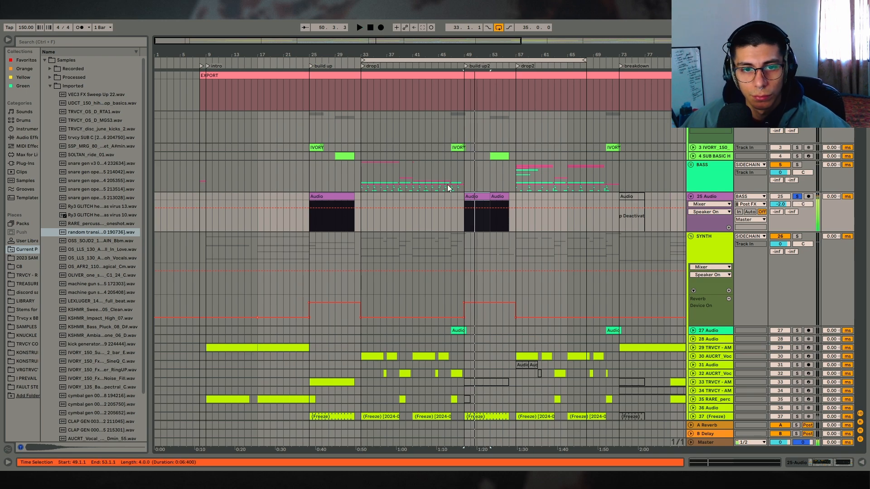
click(445, 182)
click(797, 197)
- Highlight bars 44 to 49 on the BASS group, play build up2 from bar 49 with all tracks, and stop at bar 46
drag(476, 50, 480, 57)
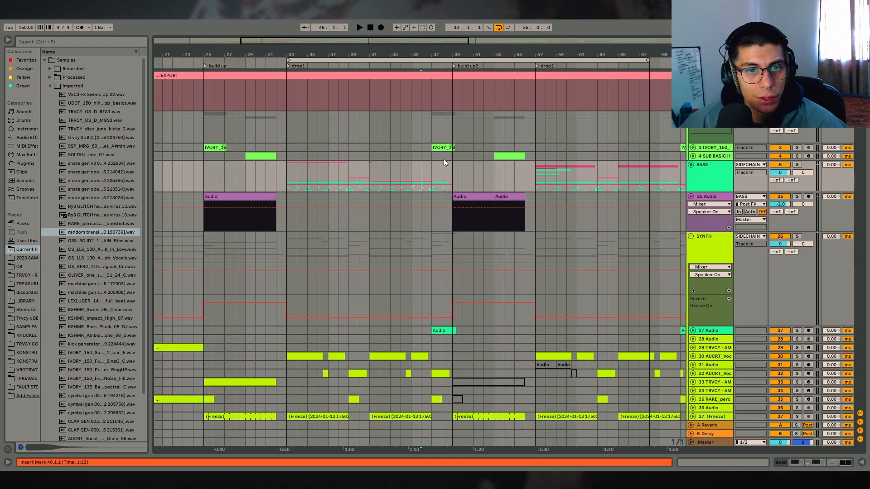
click(443, 168)
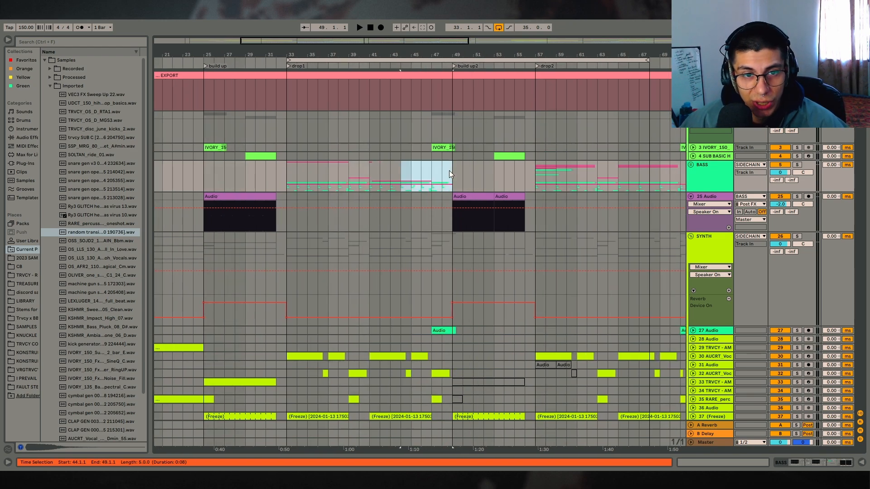
click(453, 210)
key(space)
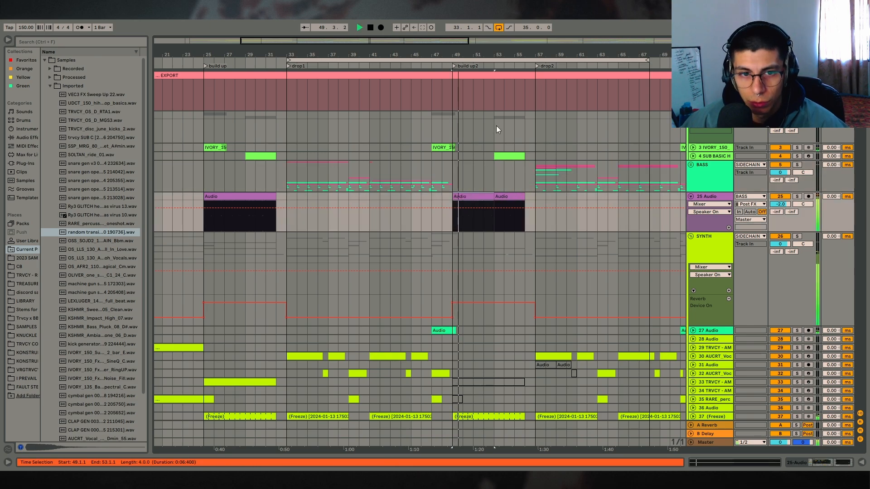
click(437, 195)
key(space)
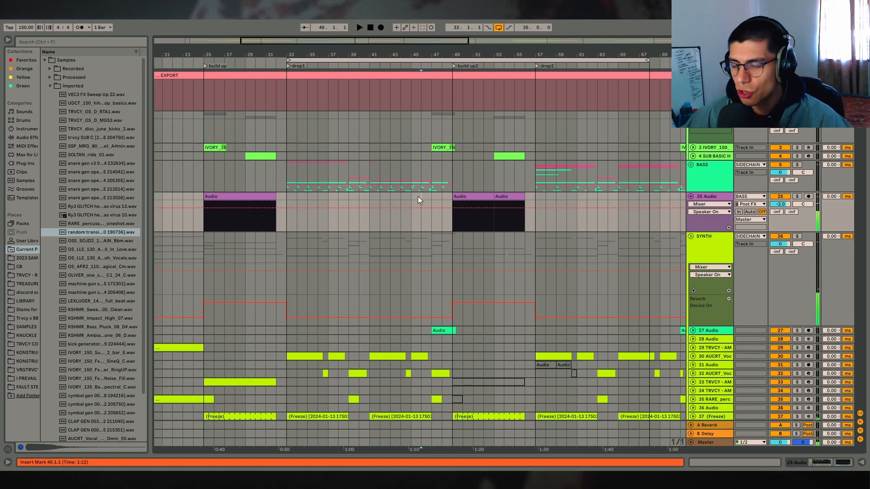
- Highlight bars 57 to 67 on the BASS group, and bars 48 to 58 across BASS and track 25
drag(526, 51, 476, 48)
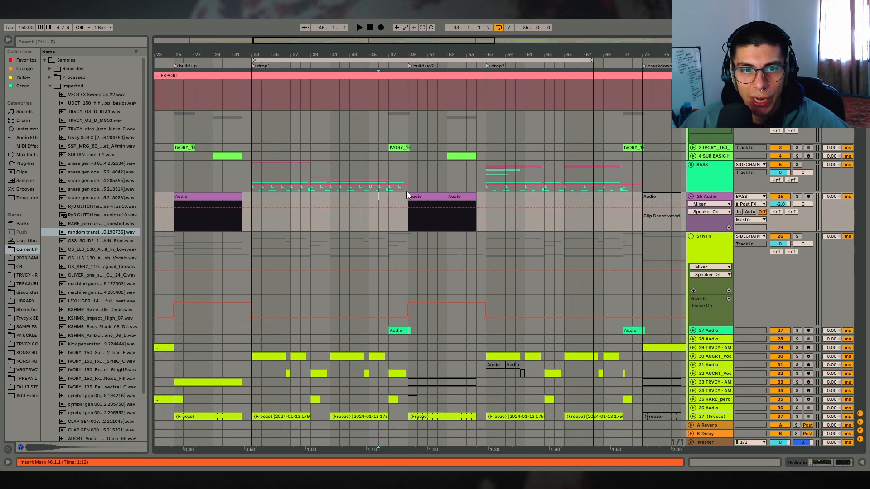
drag(379, 201, 561, 172)
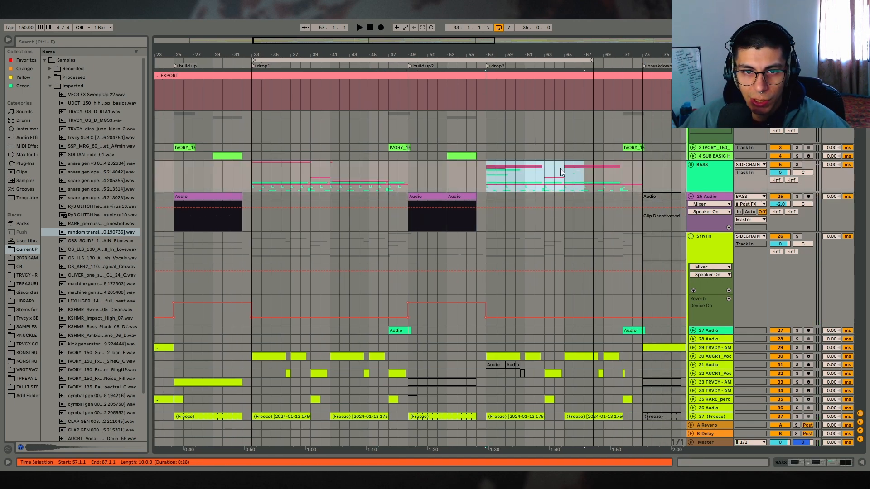
drag(501, 177, 398, 178)
drag(302, 186, 387, 206)
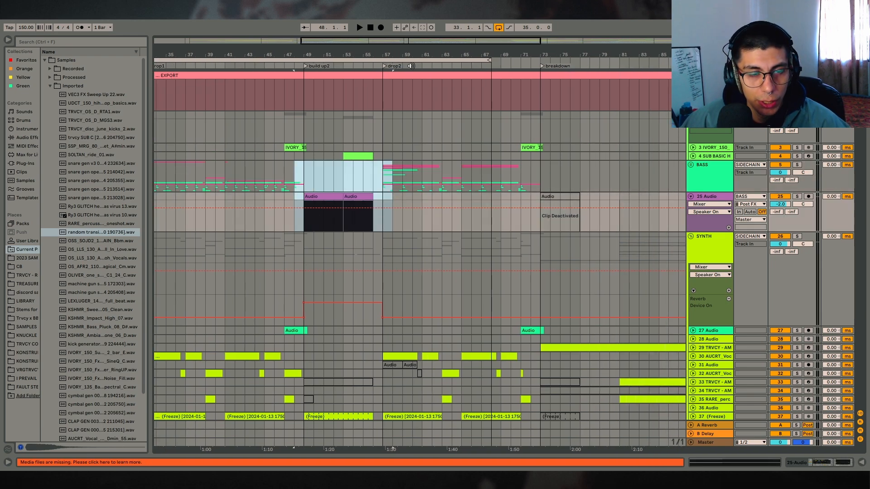
drag(405, 55, 434, 45)
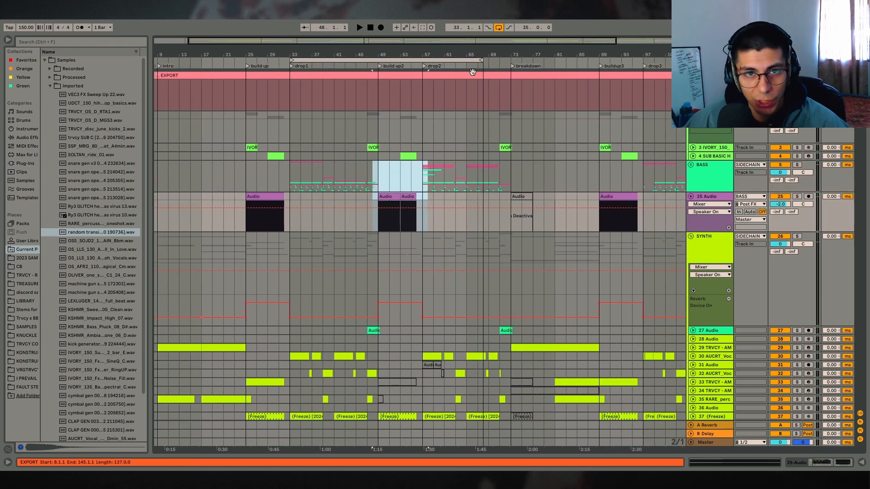
- Extend the arrangement loop to bar 111 and play the end of drop2 from bar 71 into the breakdown
drag(481, 60, 720, 64)
scroll(534, 217, down, 5)
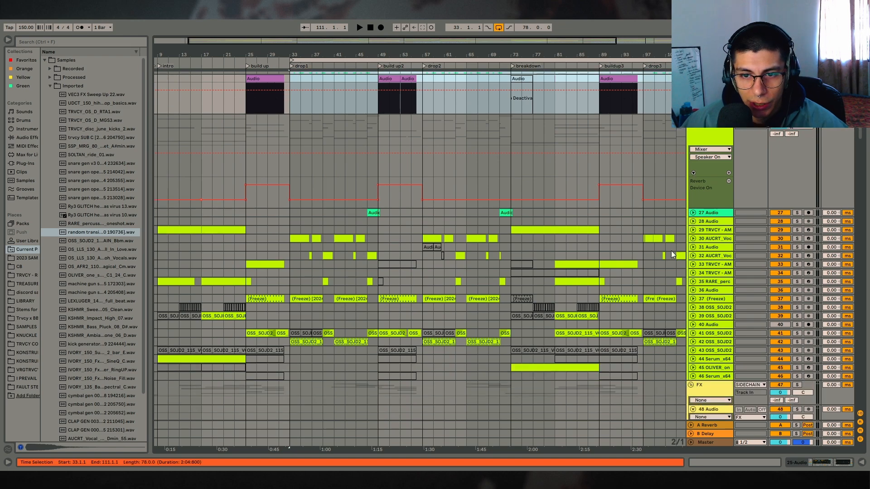
click(488, 184)
click(505, 80)
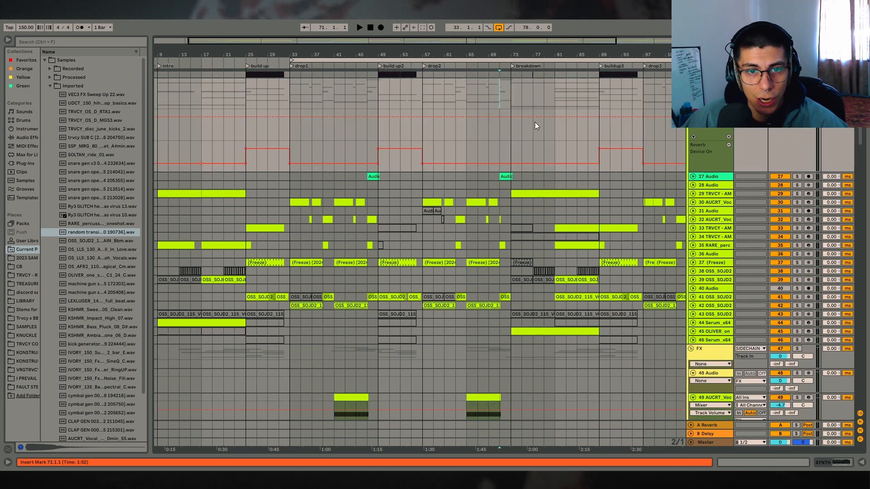
drag(514, 55, 514, 95)
scroll(505, 208, up, 5)
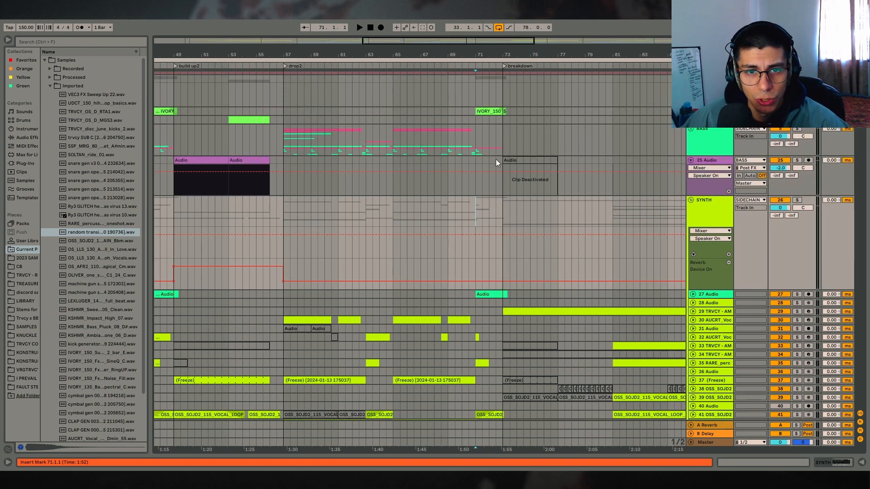
key(space)
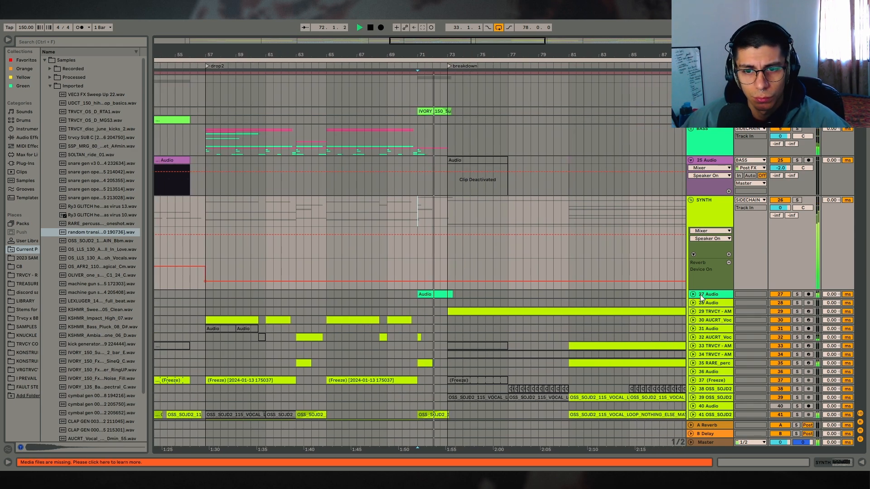
- Unfold the SYNTH layer tracks from 27 Audio downward, and show and hide the device chain
alt+click(693, 295)
scroll(678, 308, down, 5)
click(861, 463)
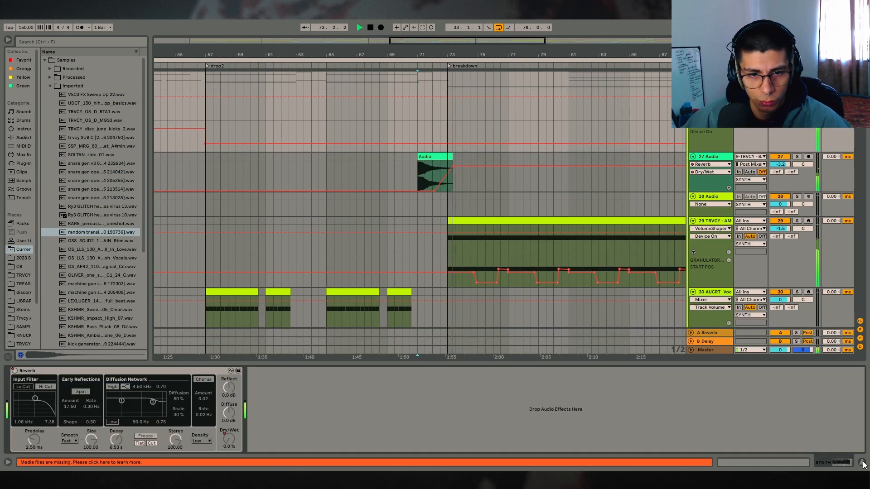
click(862, 464)
- Look over the unfolded SYNTH tracks across the arrangement and stop playback with the marker at the breakdown, bar 73
drag(491, 55, 521, 27)
scroll(607, 203, down, 4)
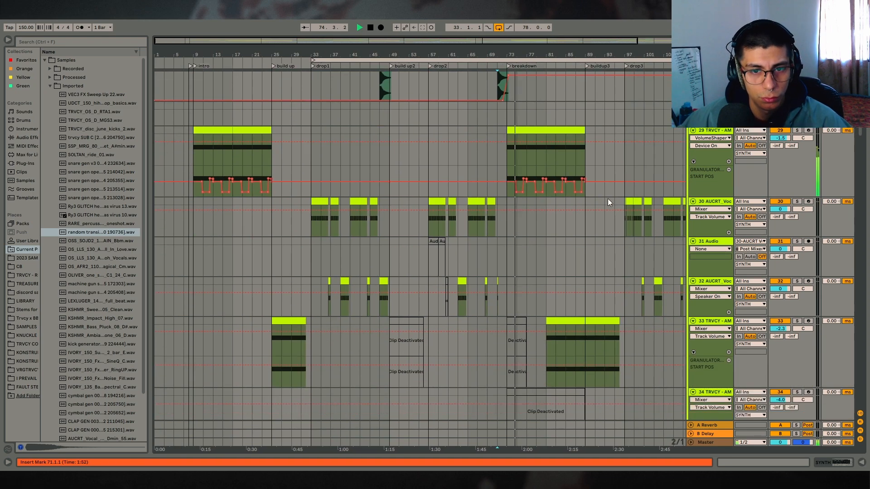
scroll(498, 235, down, 4)
scroll(507, 240, up, 4)
click(506, 224)
key(space)
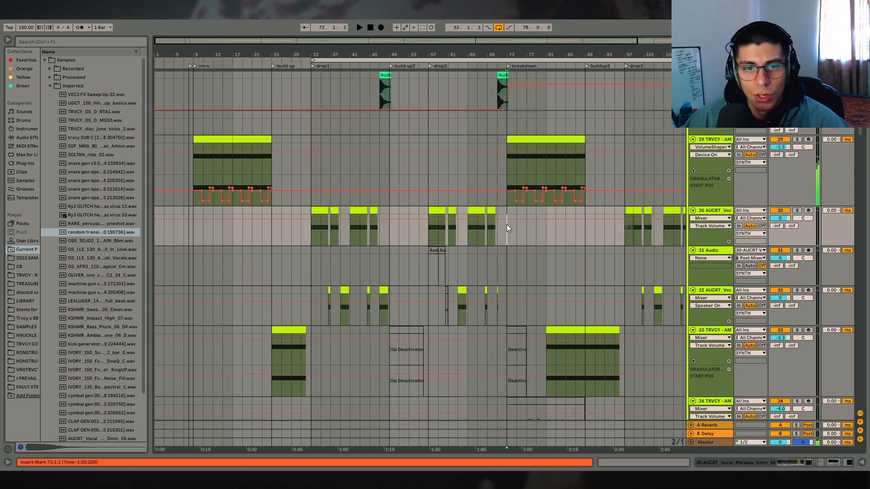
- Compare the ambience rack clips on track 29, selecting the intro clip and the breakdown clip from bar 73 to 89
scroll(521, 220, up, 2)
scroll(271, 206, down, 2)
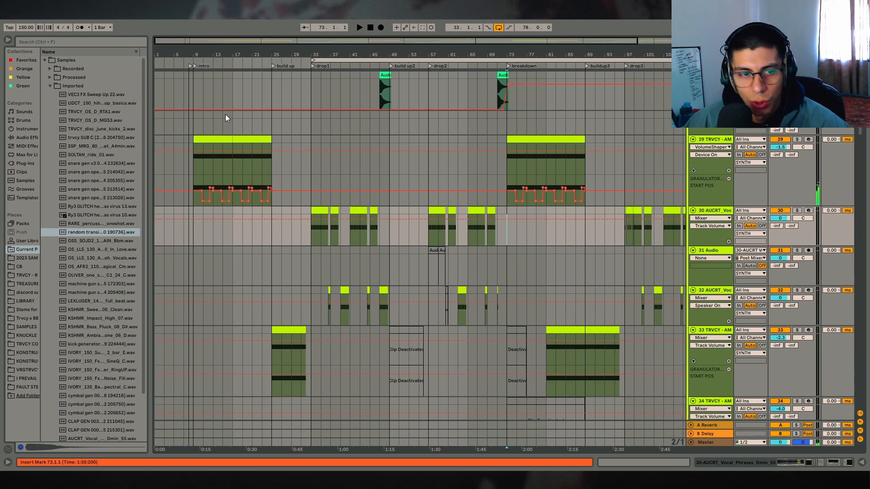
scroll(479, 239, down, 3)
scroll(480, 239, up, 3)
click(220, 138)
click(520, 145)
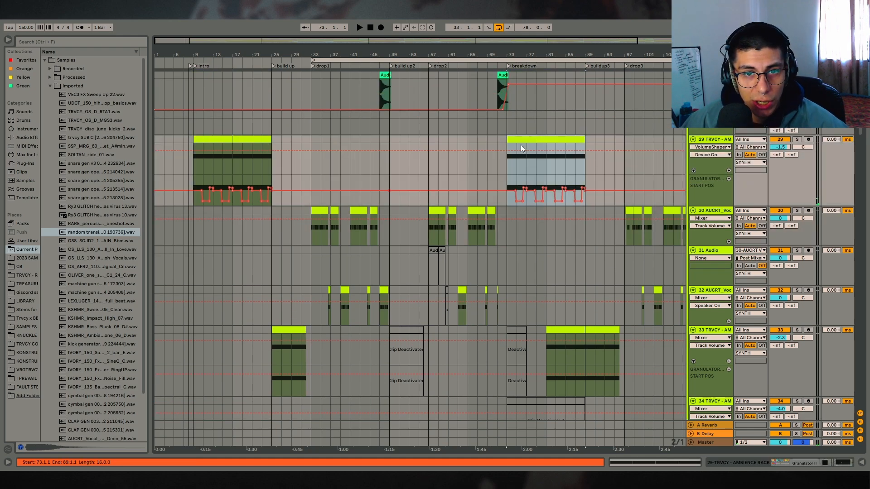
- Review the remaining SYNTH layers in the breakdown and select the OLIVER one-shot bass clip on track 45
scroll(535, 209, down, 10)
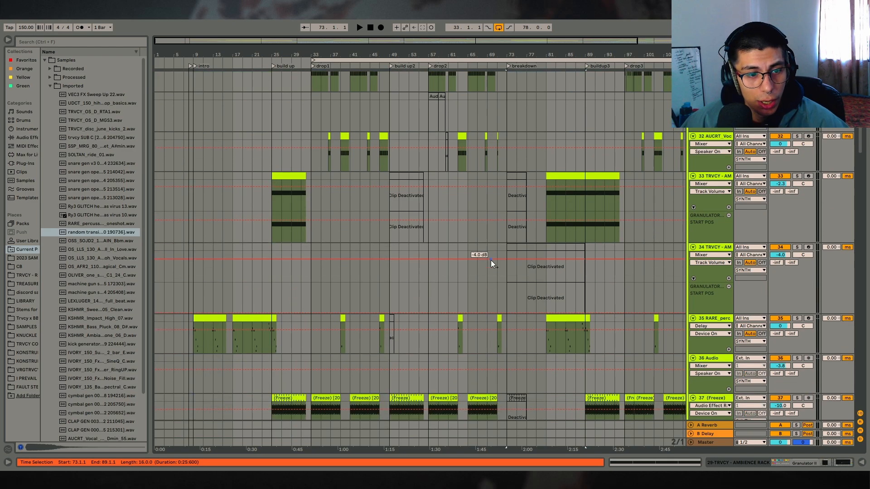
scroll(516, 269, down, 5)
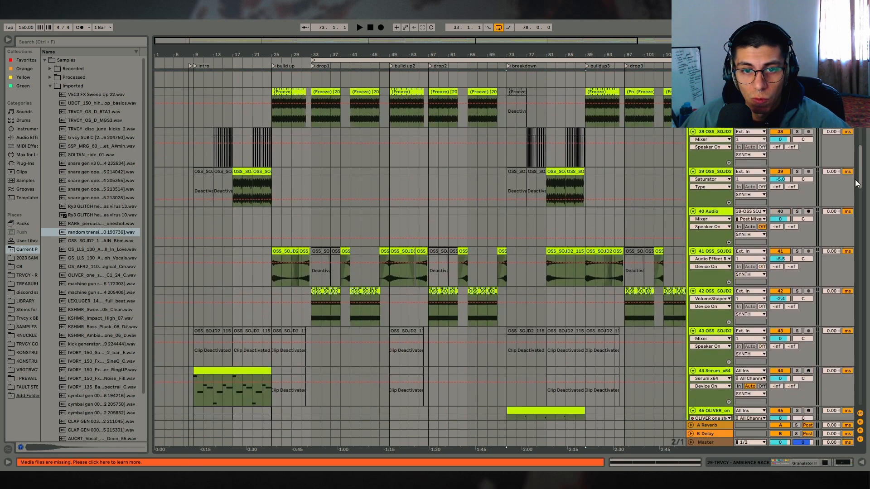
scroll(850, 210, down, 5)
scroll(546, 232, up, 3)
click(547, 231)
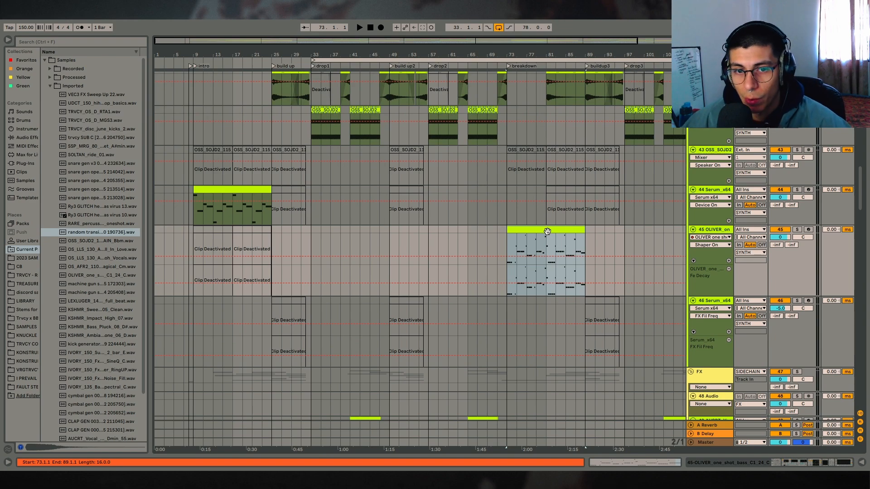
- Solo track 45, play its breakdown clip from bar 73, and open the SerumFX effect in its device chain
click(796, 229)
key(space)
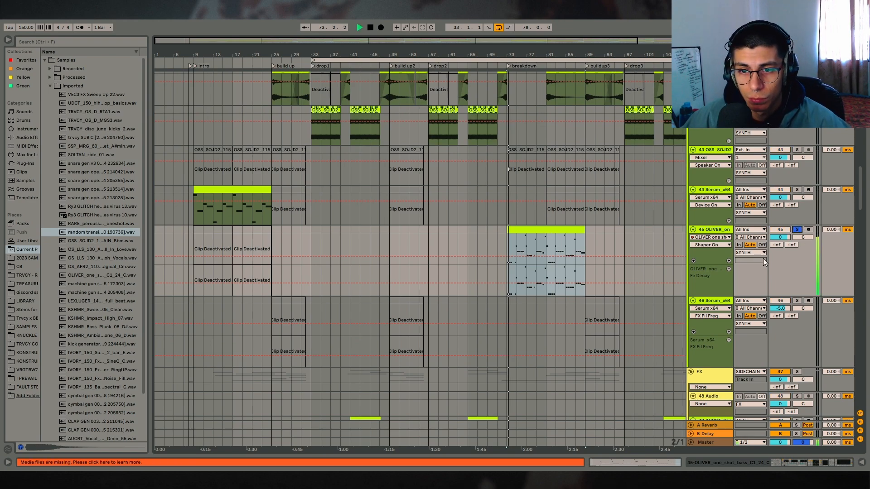
click(801, 465)
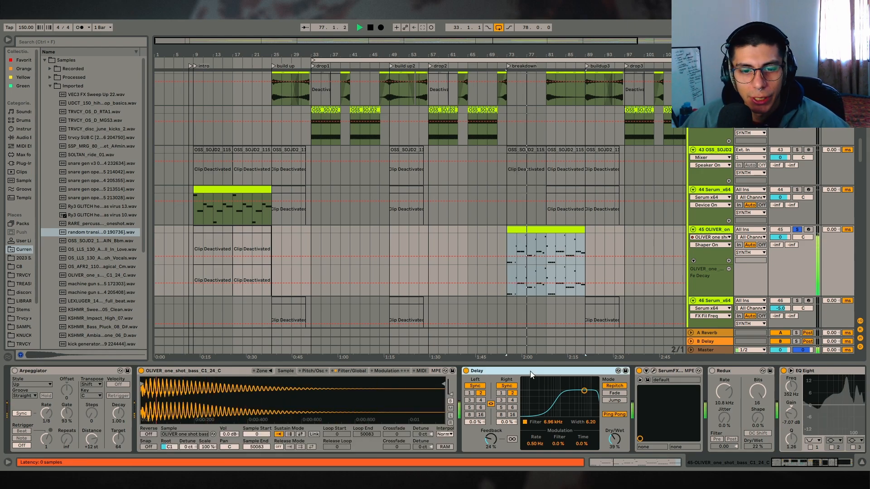
double_click(491, 373)
click(493, 371)
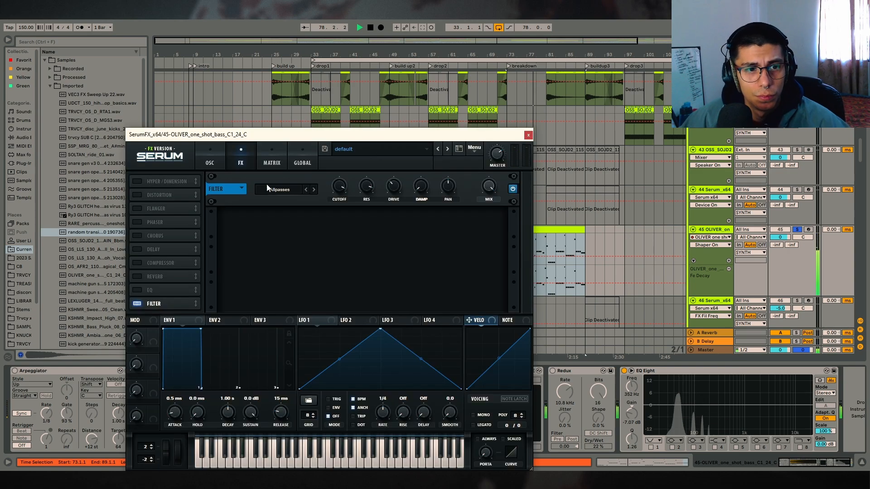
- Close the SerumFX window, stop playback, and hide the device chain to enlarge the arrangement
click(528, 136)
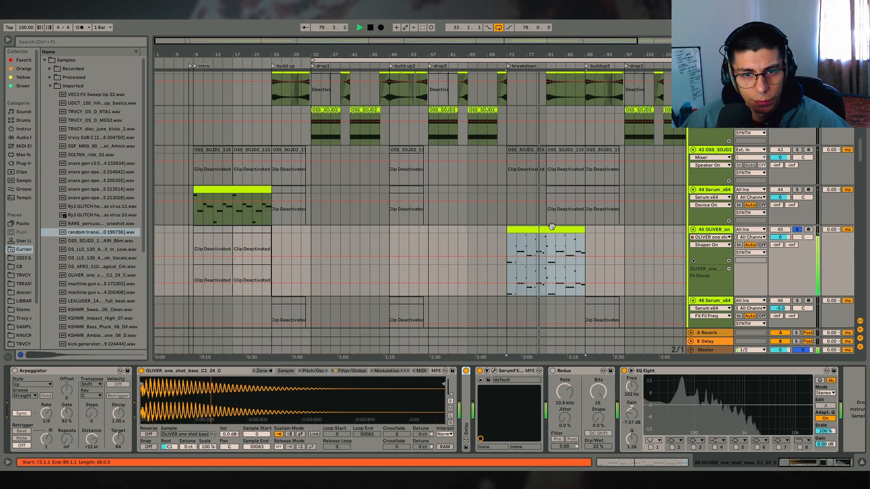
key(space)
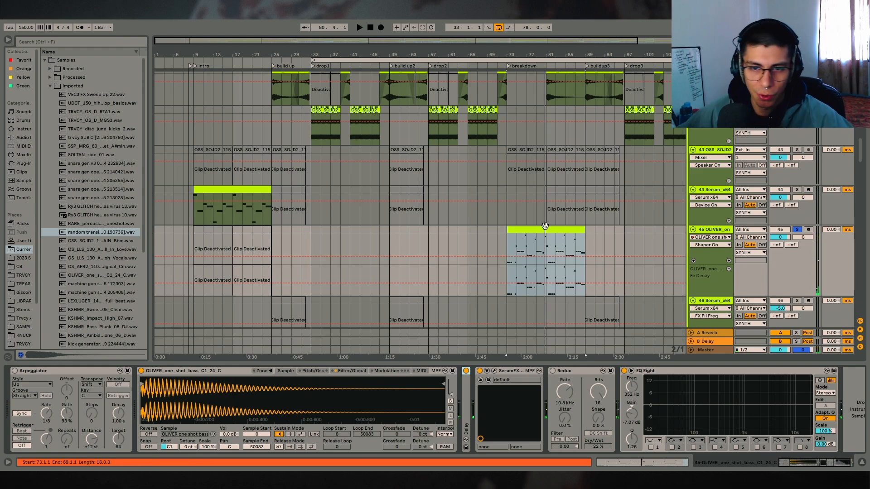
click(862, 462)
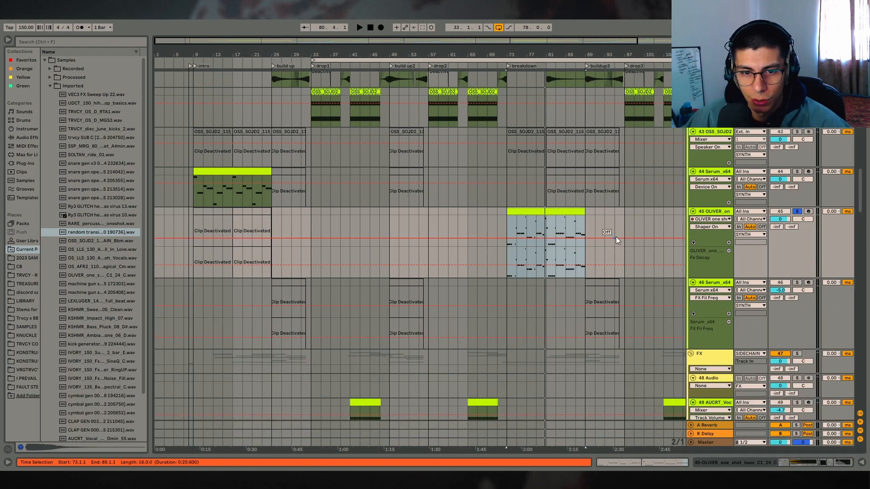
- Highlight the second half of the OLIVER one-shot bass clip on track 45, from bar 81 to 89
scroll(610, 194, down, 5)
scroll(764, 247, up, 4)
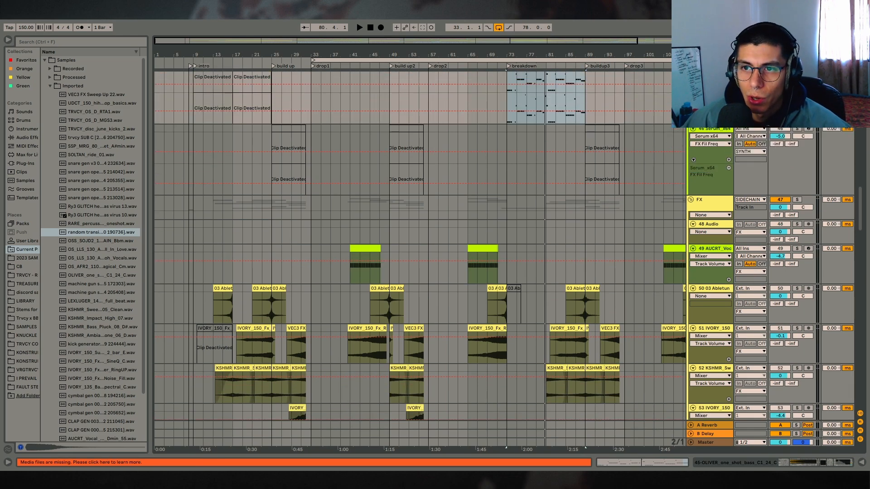
scroll(533, 155, up, 3)
click(545, 157)
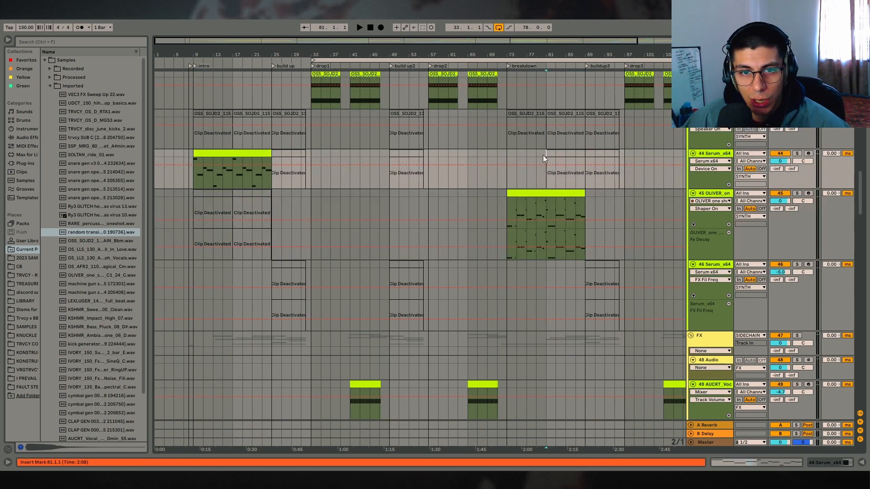
drag(544, 209, 577, 200)
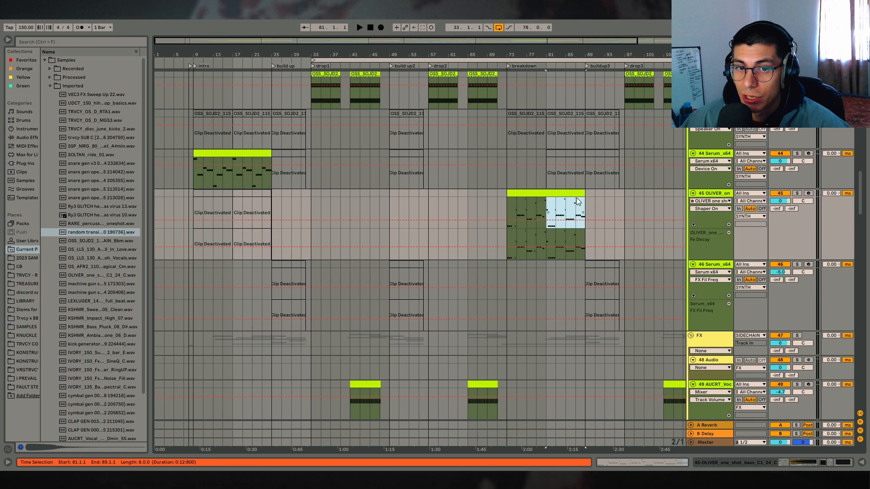
- Play the breakdown's second half from bar 81 while looking over the SYNTH tracks that enter there
click(544, 163)
scroll(657, 206, up, 7)
key(space)
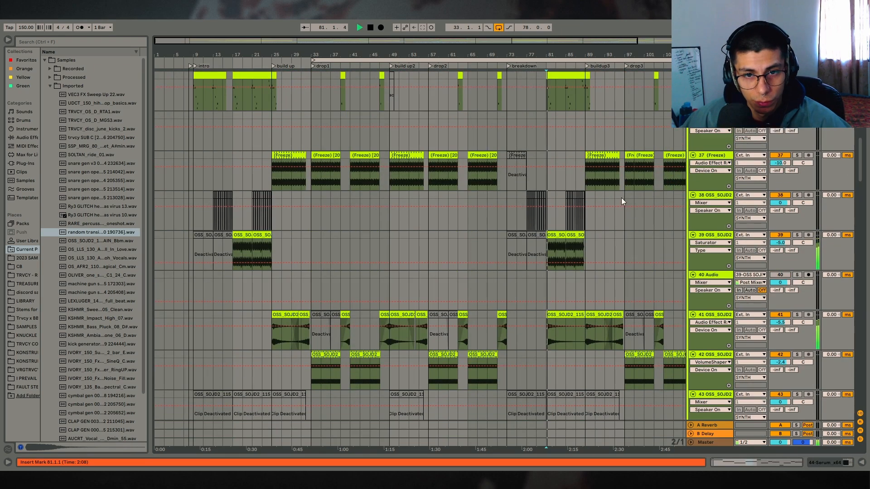
scroll(621, 197, up, 6)
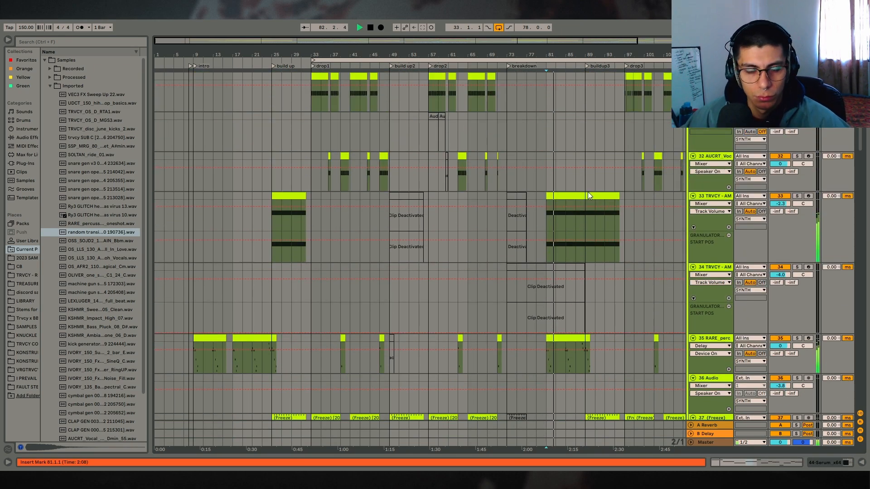
scroll(588, 192, down, 2)
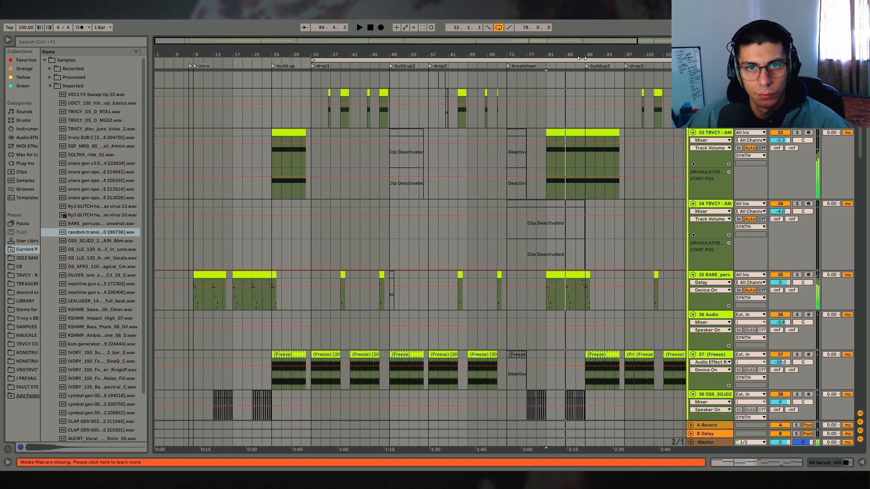
- Place the insert marker at the start of drop3, bar 97, and bring the upper tracks into view
drag(579, 53, 390, 53)
click(435, 99)
scroll(462, 150, up, 5)
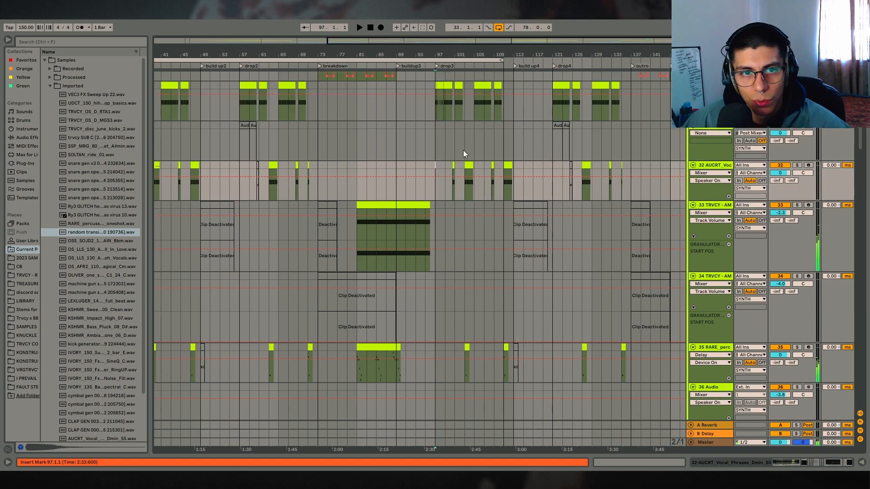
scroll(490, 154, up, 10)
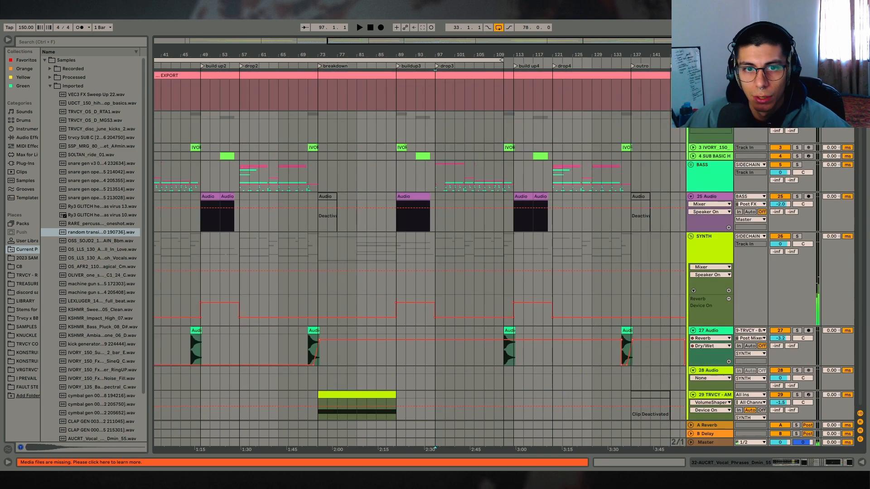
- Select the drop3 bass clip on track 7 from bar 97 to 103, play it, and stop playback
drag(447, 58, 449, 81)
scroll(649, 181, down, 10)
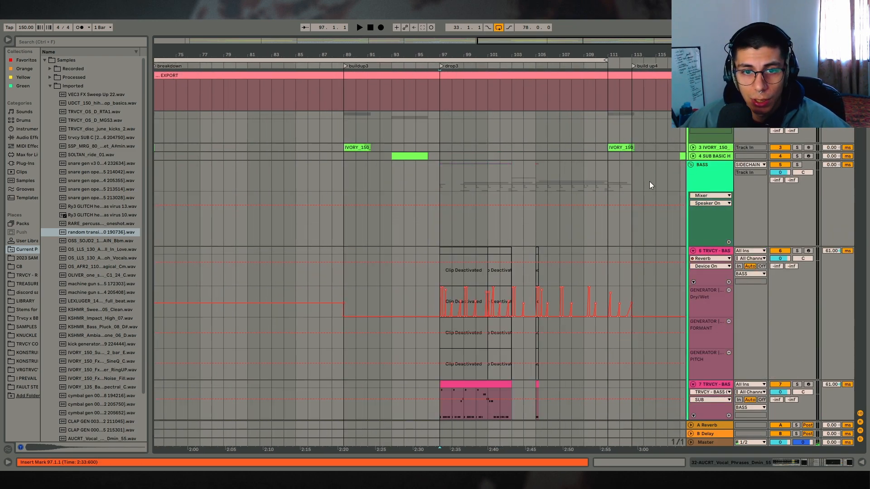
drag(426, 55, 486, 107)
click(509, 226)
key(space)
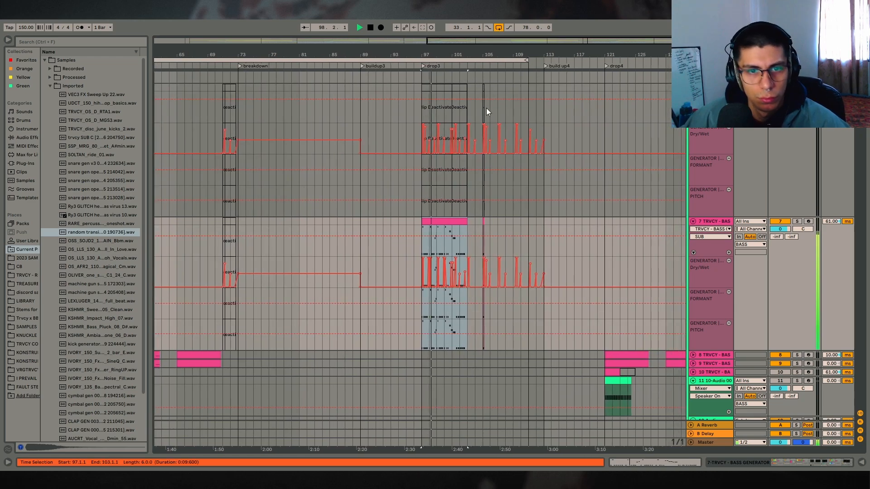
drag(454, 55, 453, 93)
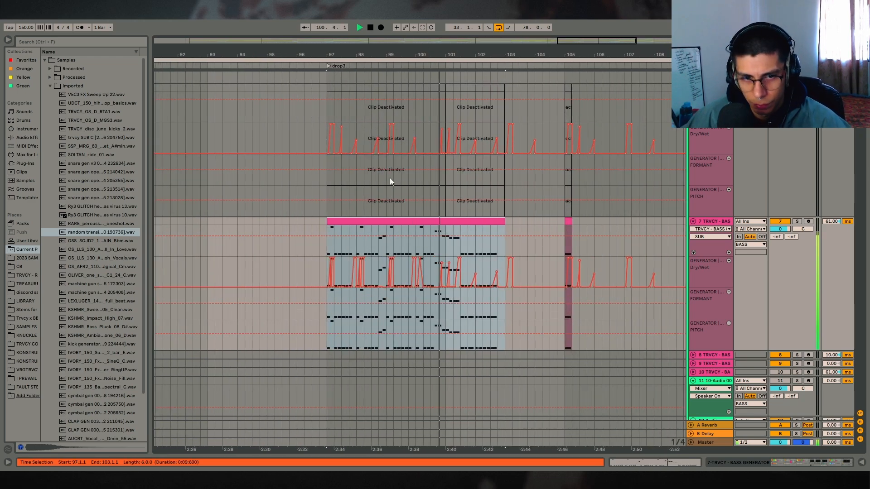
key(space)
- Clear the bass clip selection and fold all the individual tracks inside the BASS group
click(280, 227)
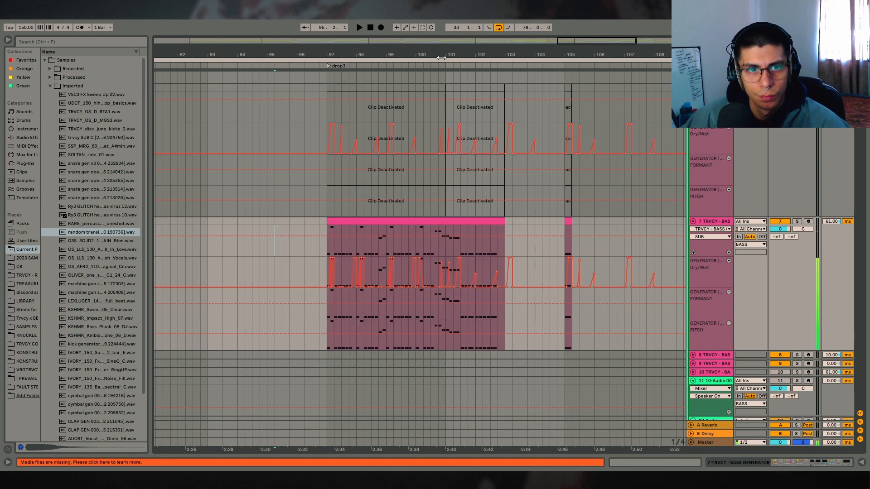
mouse_move(441, 56)
mouse_down()
mouse_move(440, 30)
mouse_move(566, 16)
mouse_up()
scroll(736, 179, up, 2)
alt+click(693, 151)
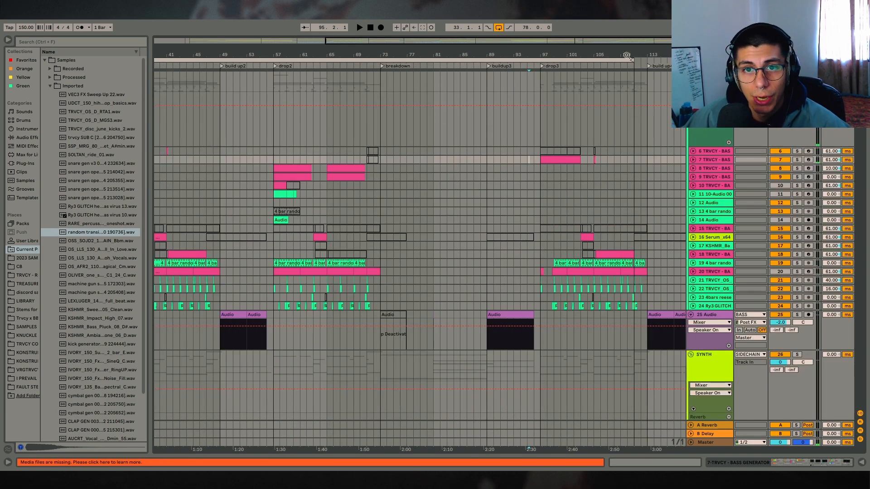
- Highlight the outro from bar 139 to 145 on the BASS group and the drop4 section from bar 121 to 139
drag(626, 55, 538, 25)
scroll(566, 166, up, 3)
click(638, 185)
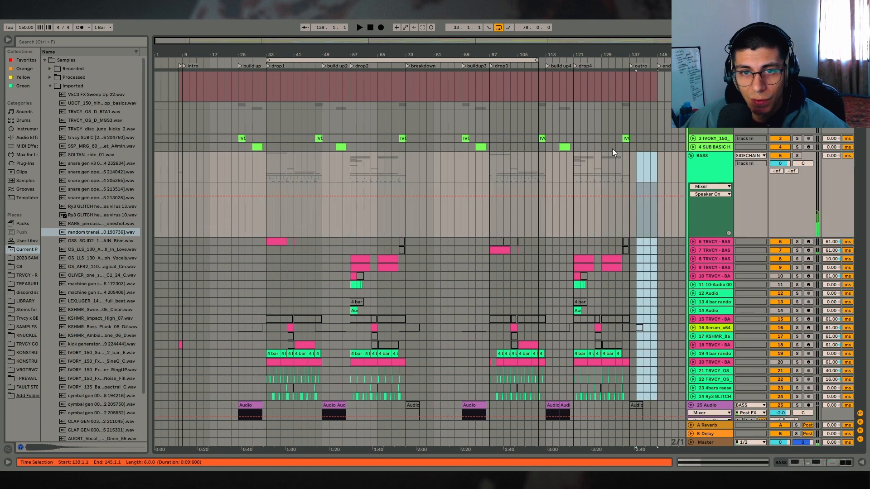
drag(574, 89, 636, 91)
- Fold the BASS group and highlight the IDEA and TRANSITION section clips from bar 5 to 141
scroll(710, 187, up, 1)
click(690, 165)
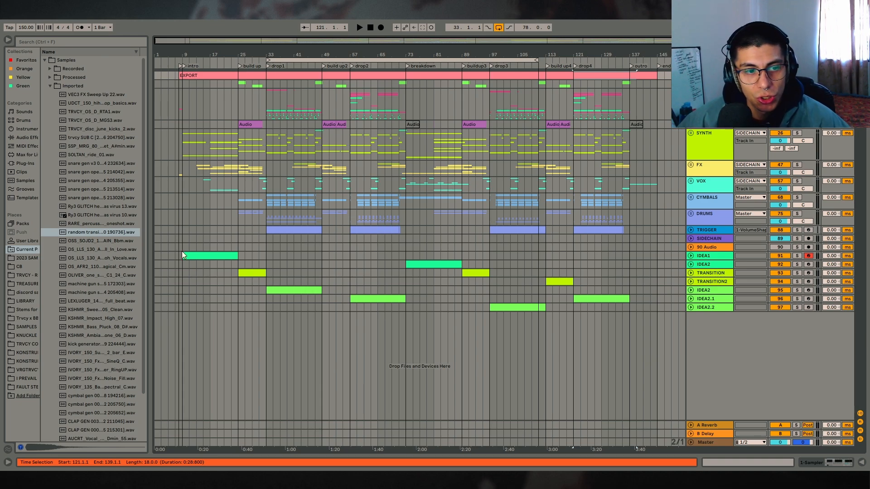
drag(170, 247, 645, 323)
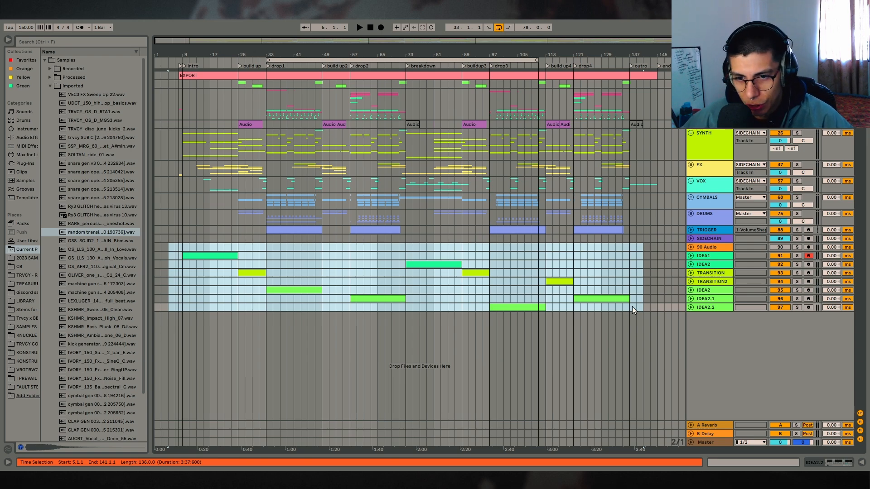
click(312, 257)
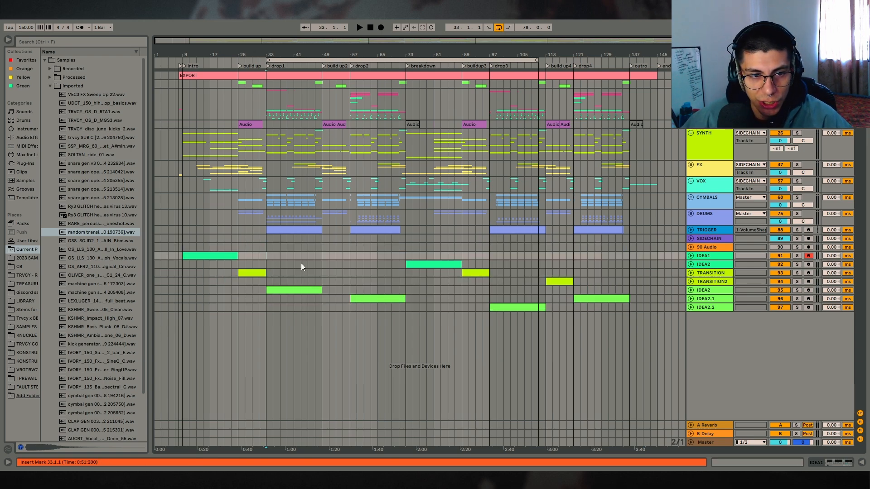
click(226, 256)
drag(641, 256, 174, 306)
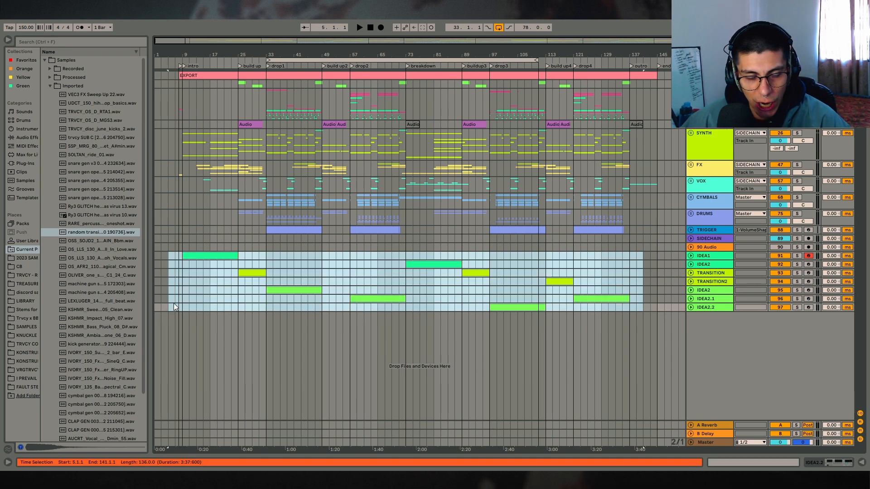